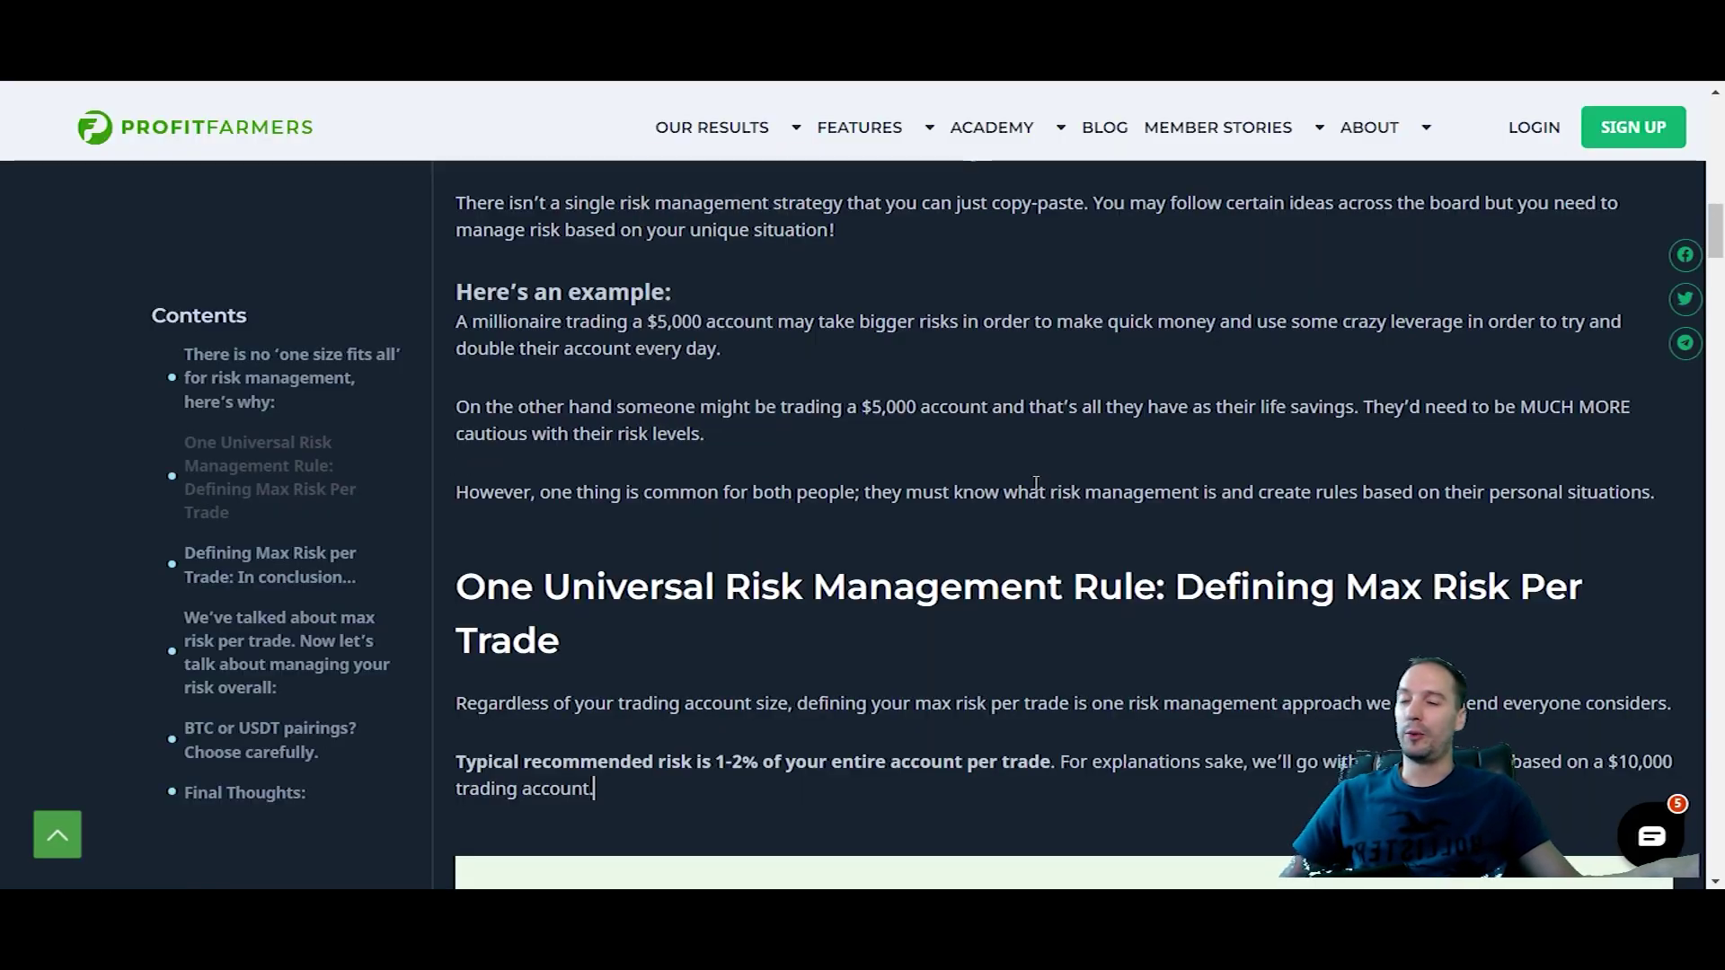
Read the Risk Management 101 article's introduction and its sections on max risk per trade and risking only 2%.
scroll(1036, 483, up, 12)
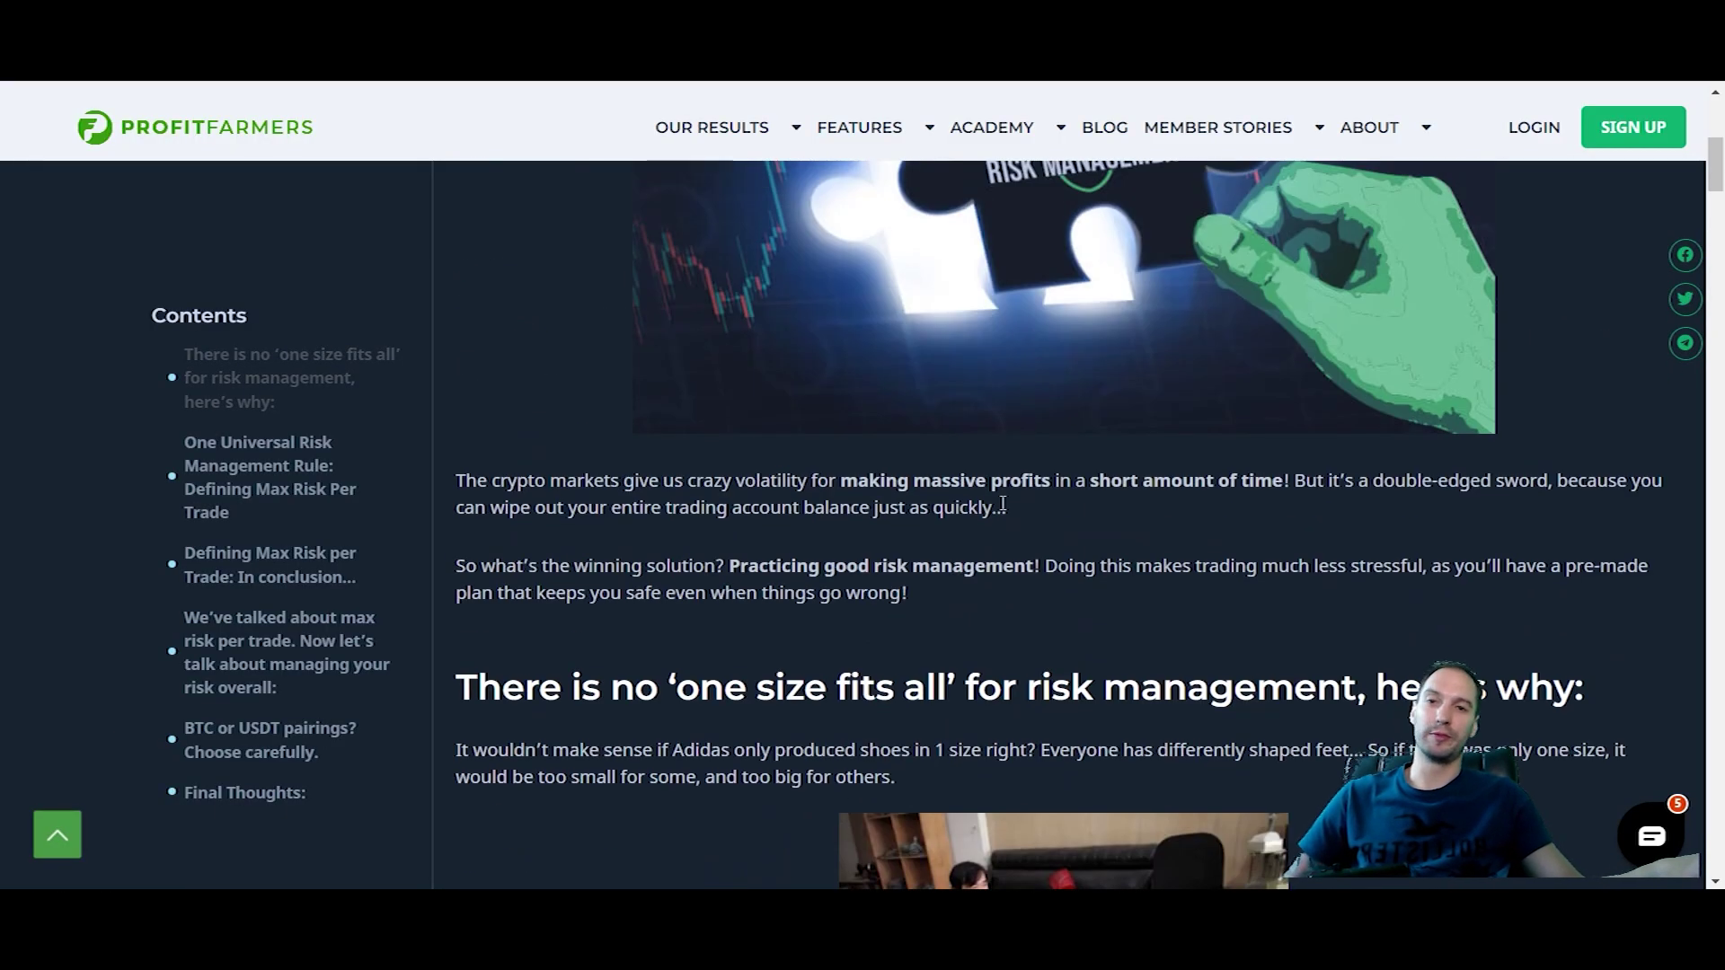
scroll(1018, 488, up, 5)
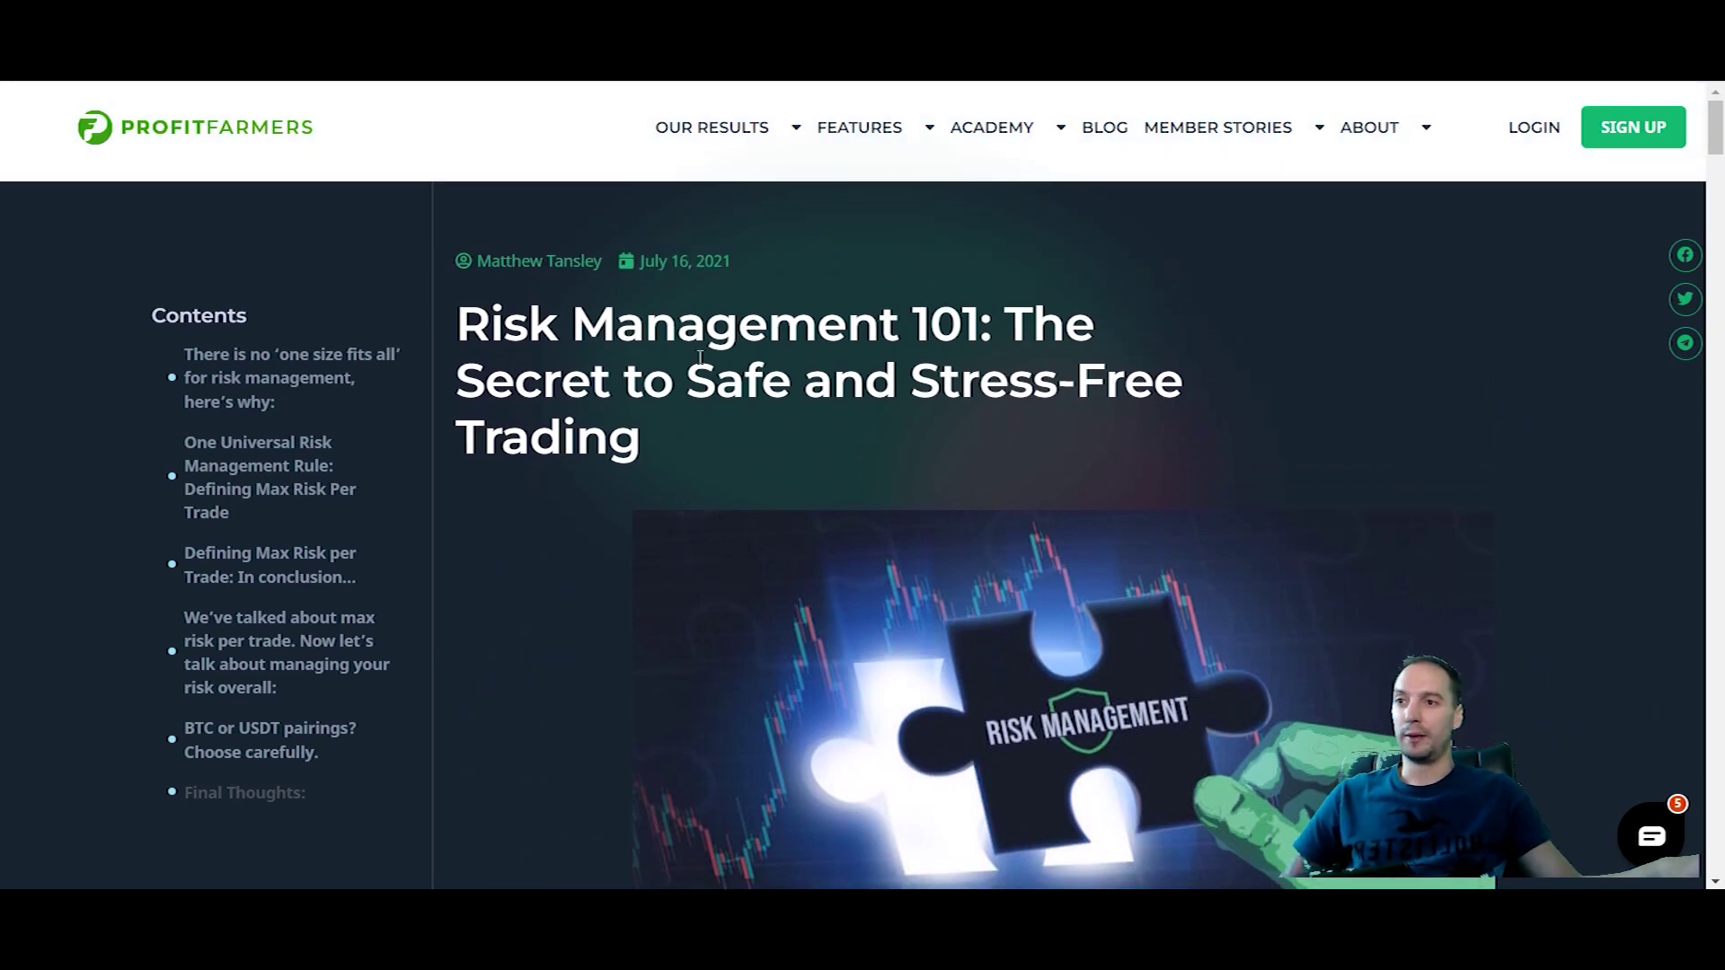
scroll(687, 368, down, 9)
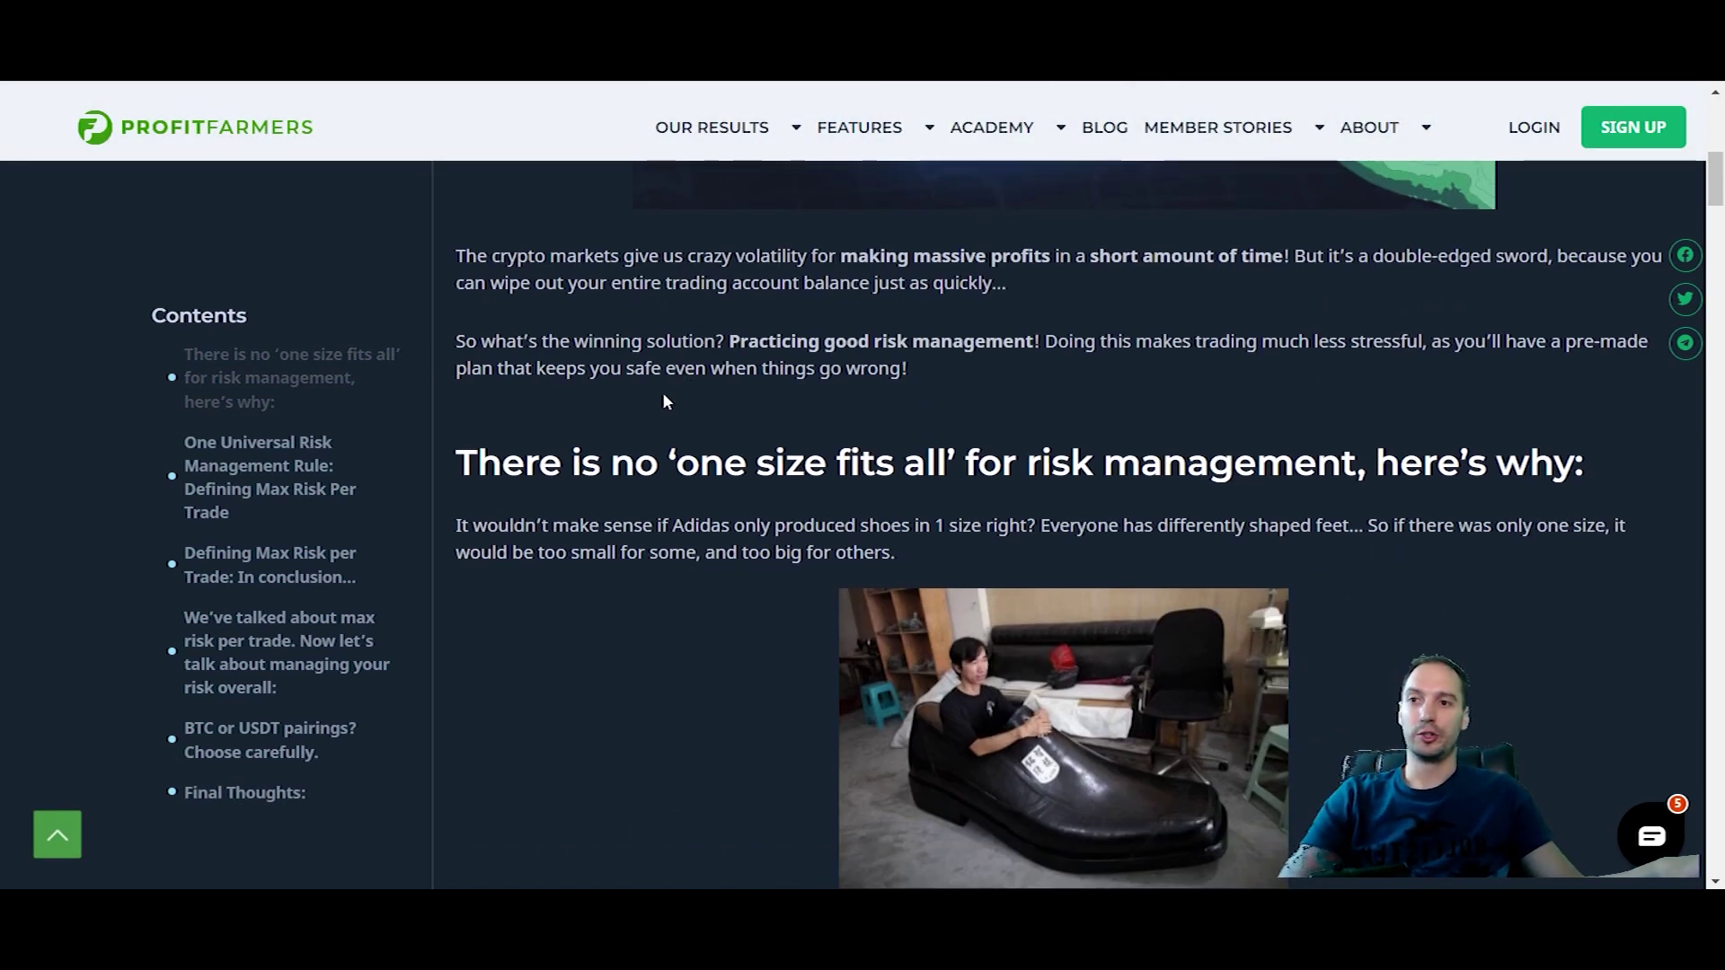
scroll(663, 402, down, 3)
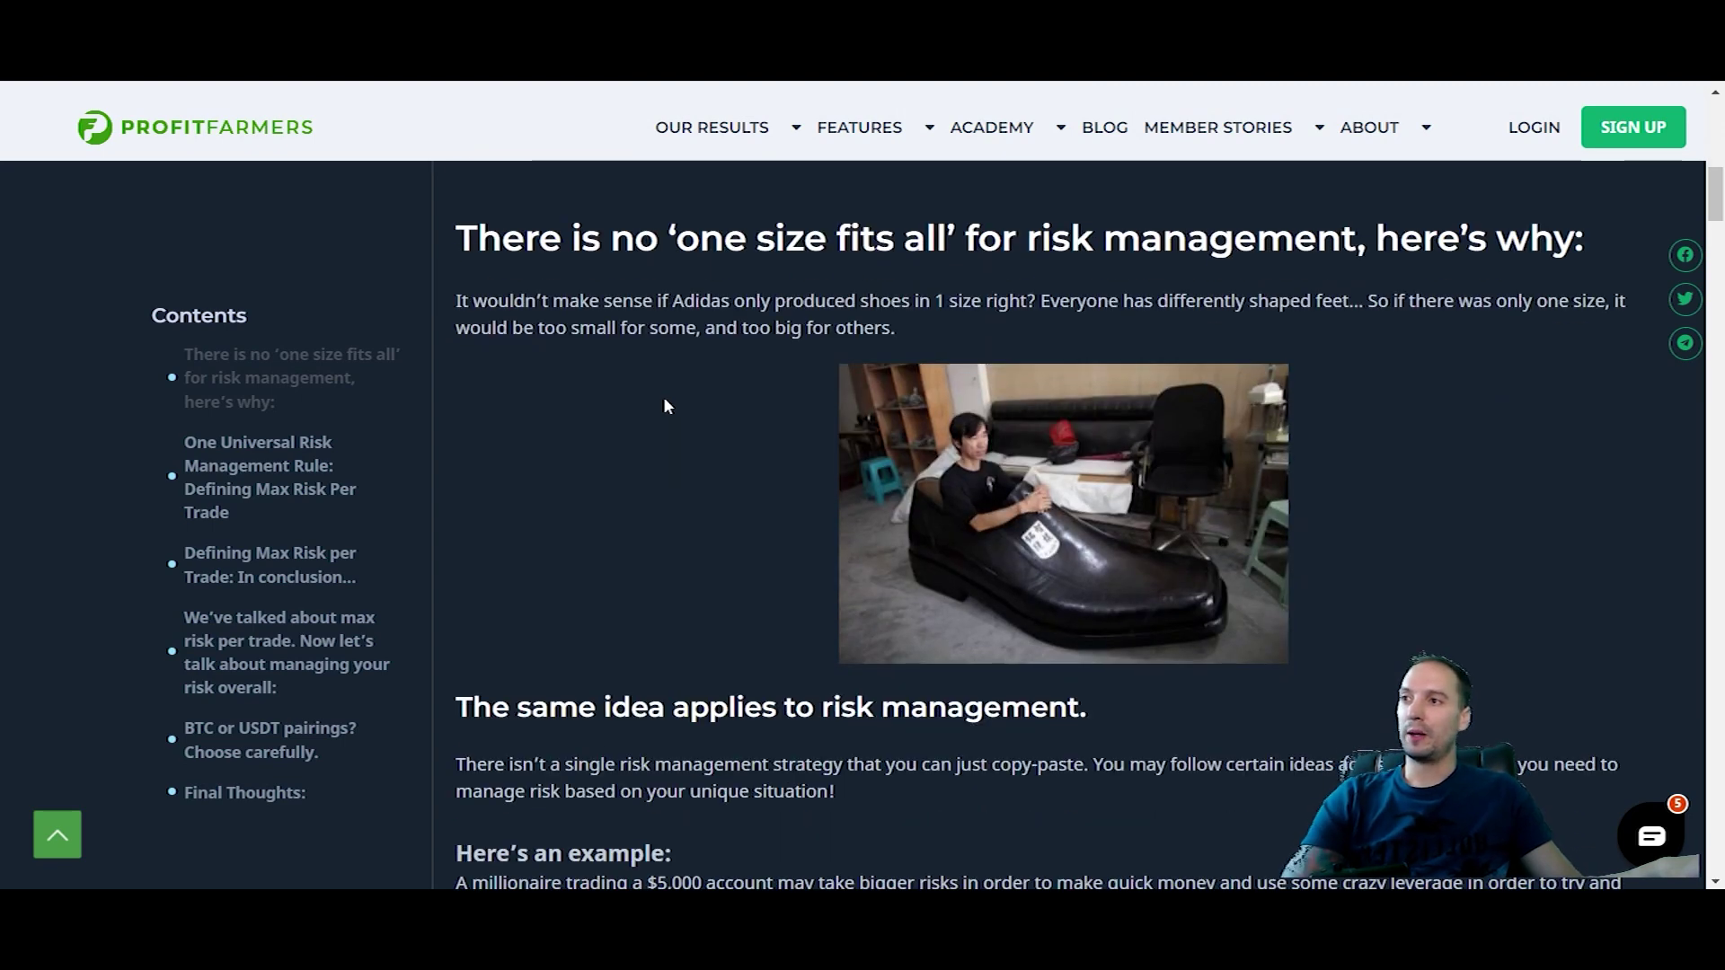
scroll(664, 405, down, 5)
scroll(948, 291, down, 6)
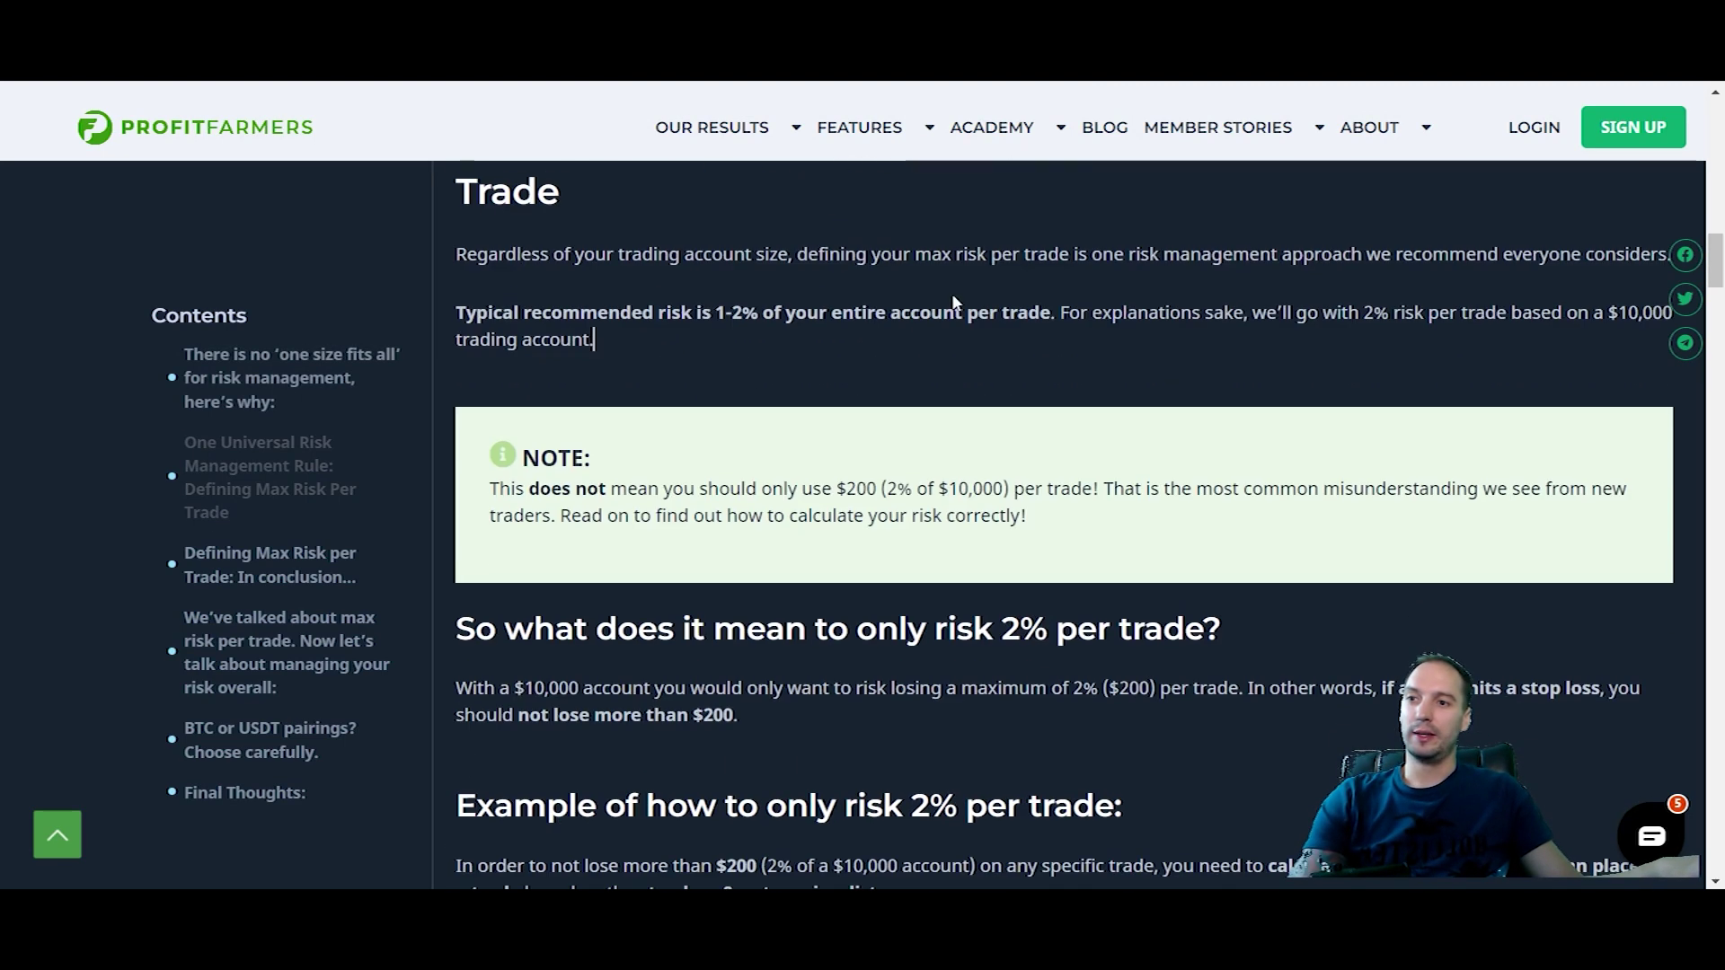
scroll(885, 336, down, 1)
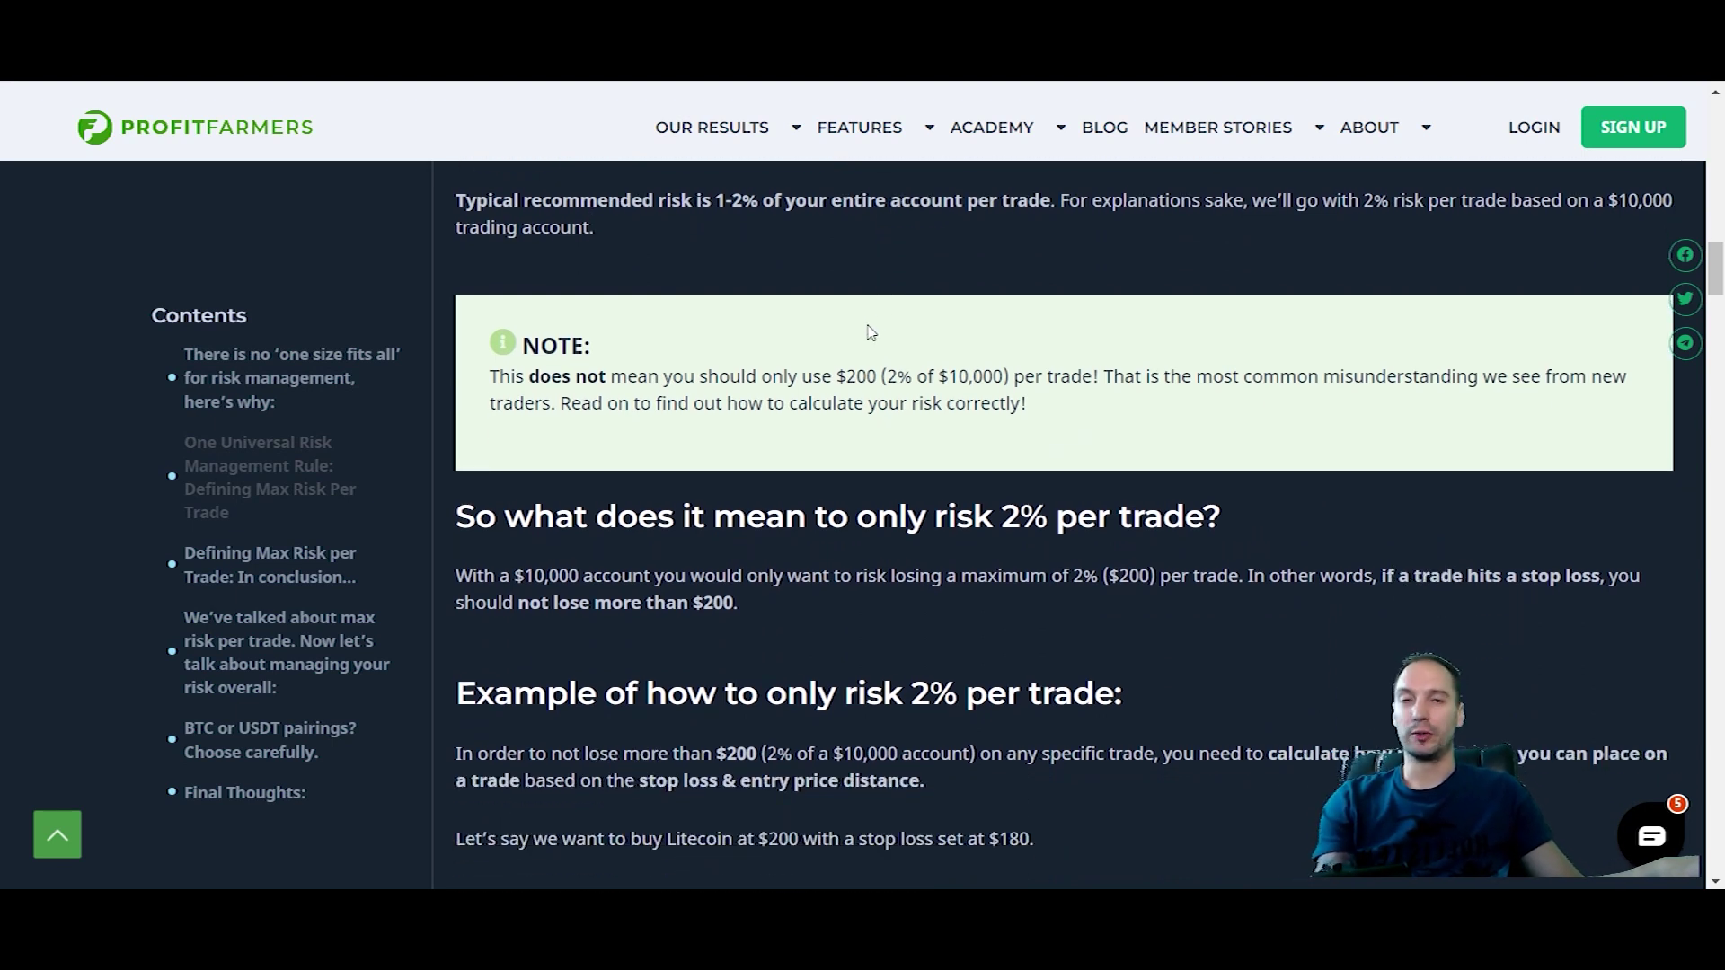
scroll(870, 333, down, 1)
scroll(871, 333, up, 1)
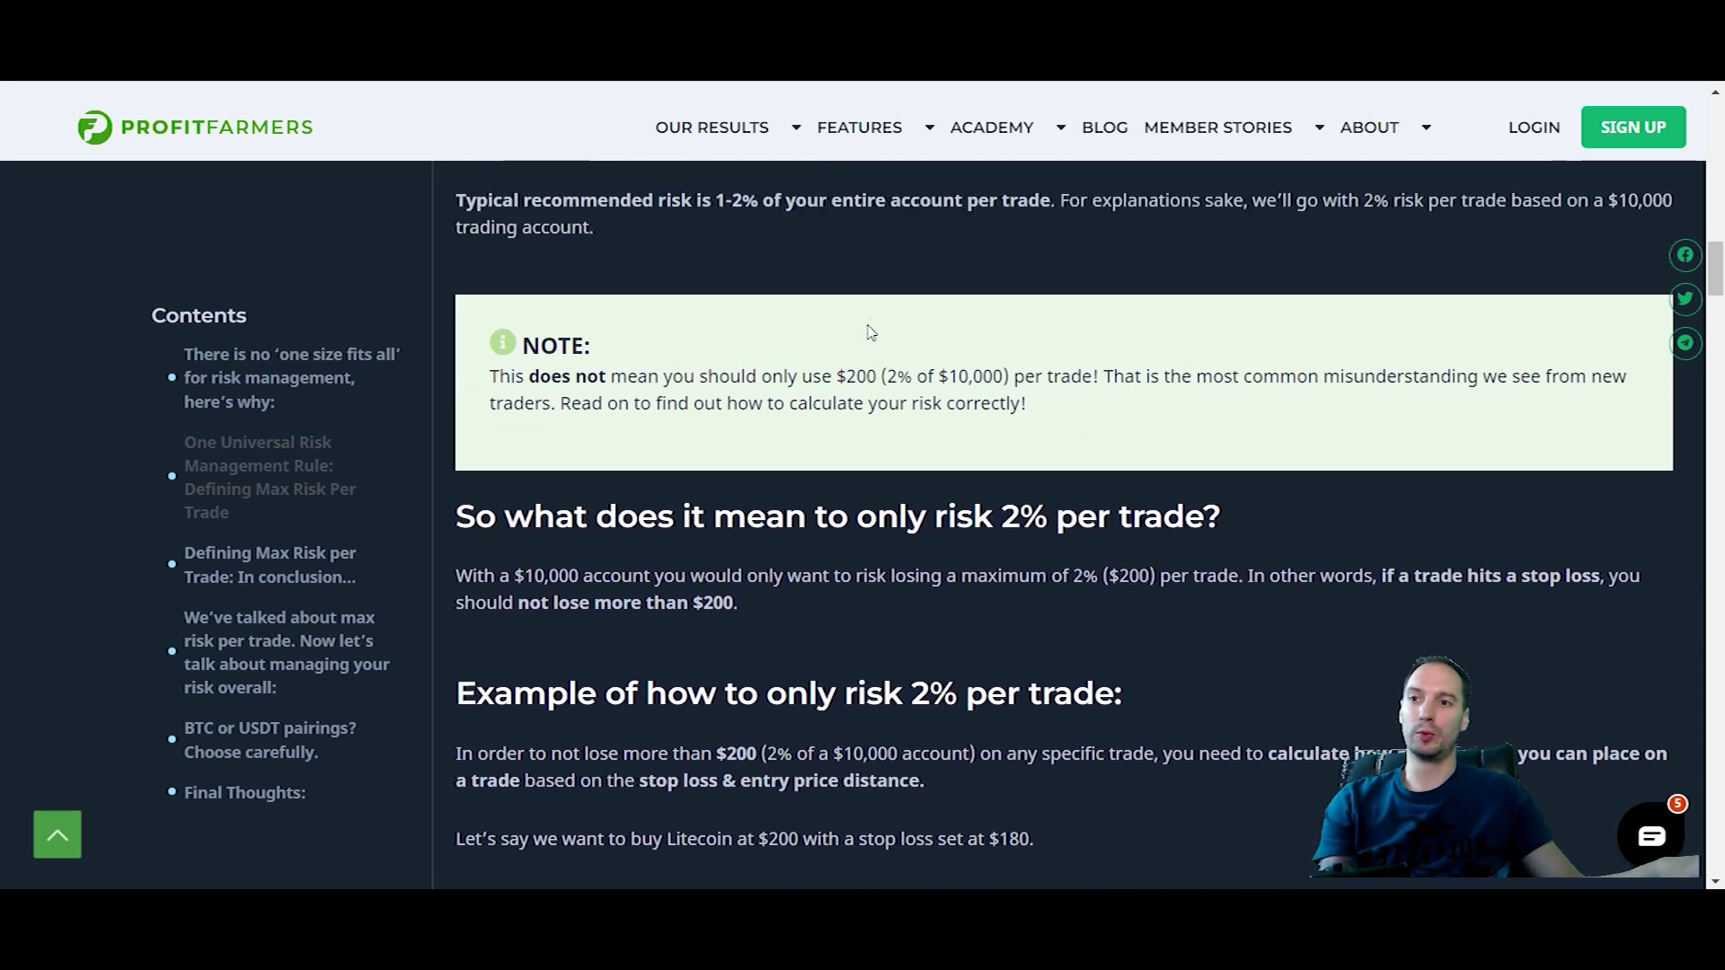
drag(656, 519, 1119, 520)
click(863, 500)
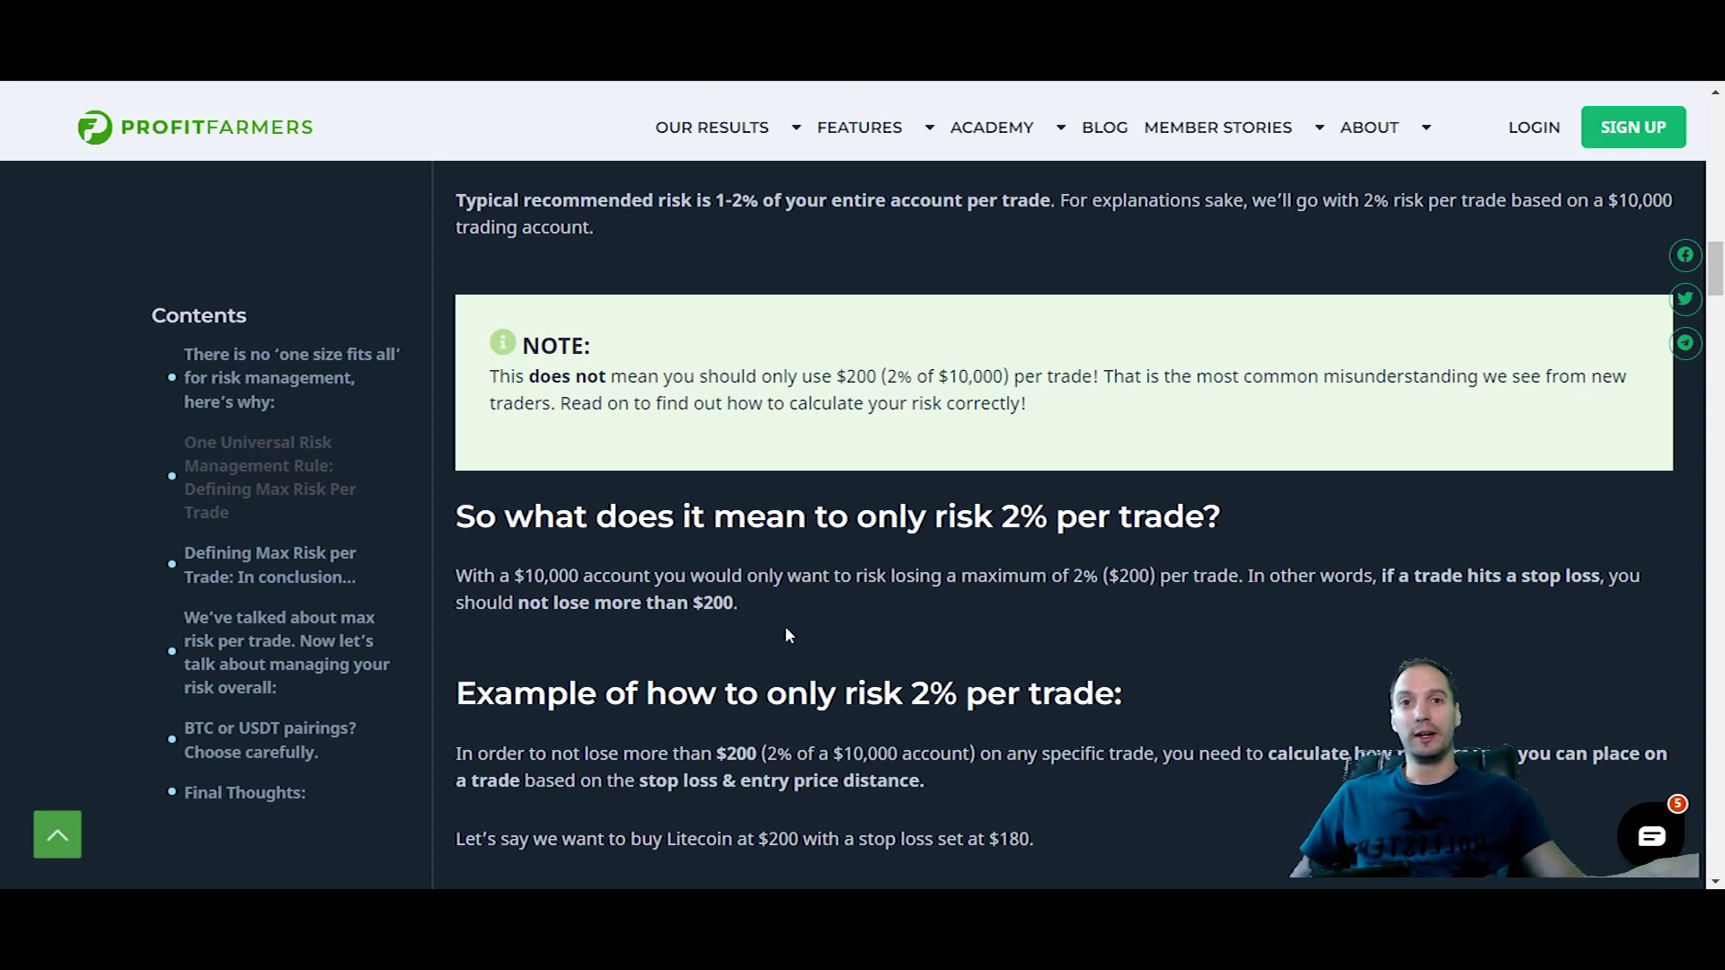
Review the article's Litecoin position-size example and open the Position Size Calculator spreadsheet offered for download.
scroll(1234, 431, down, 5)
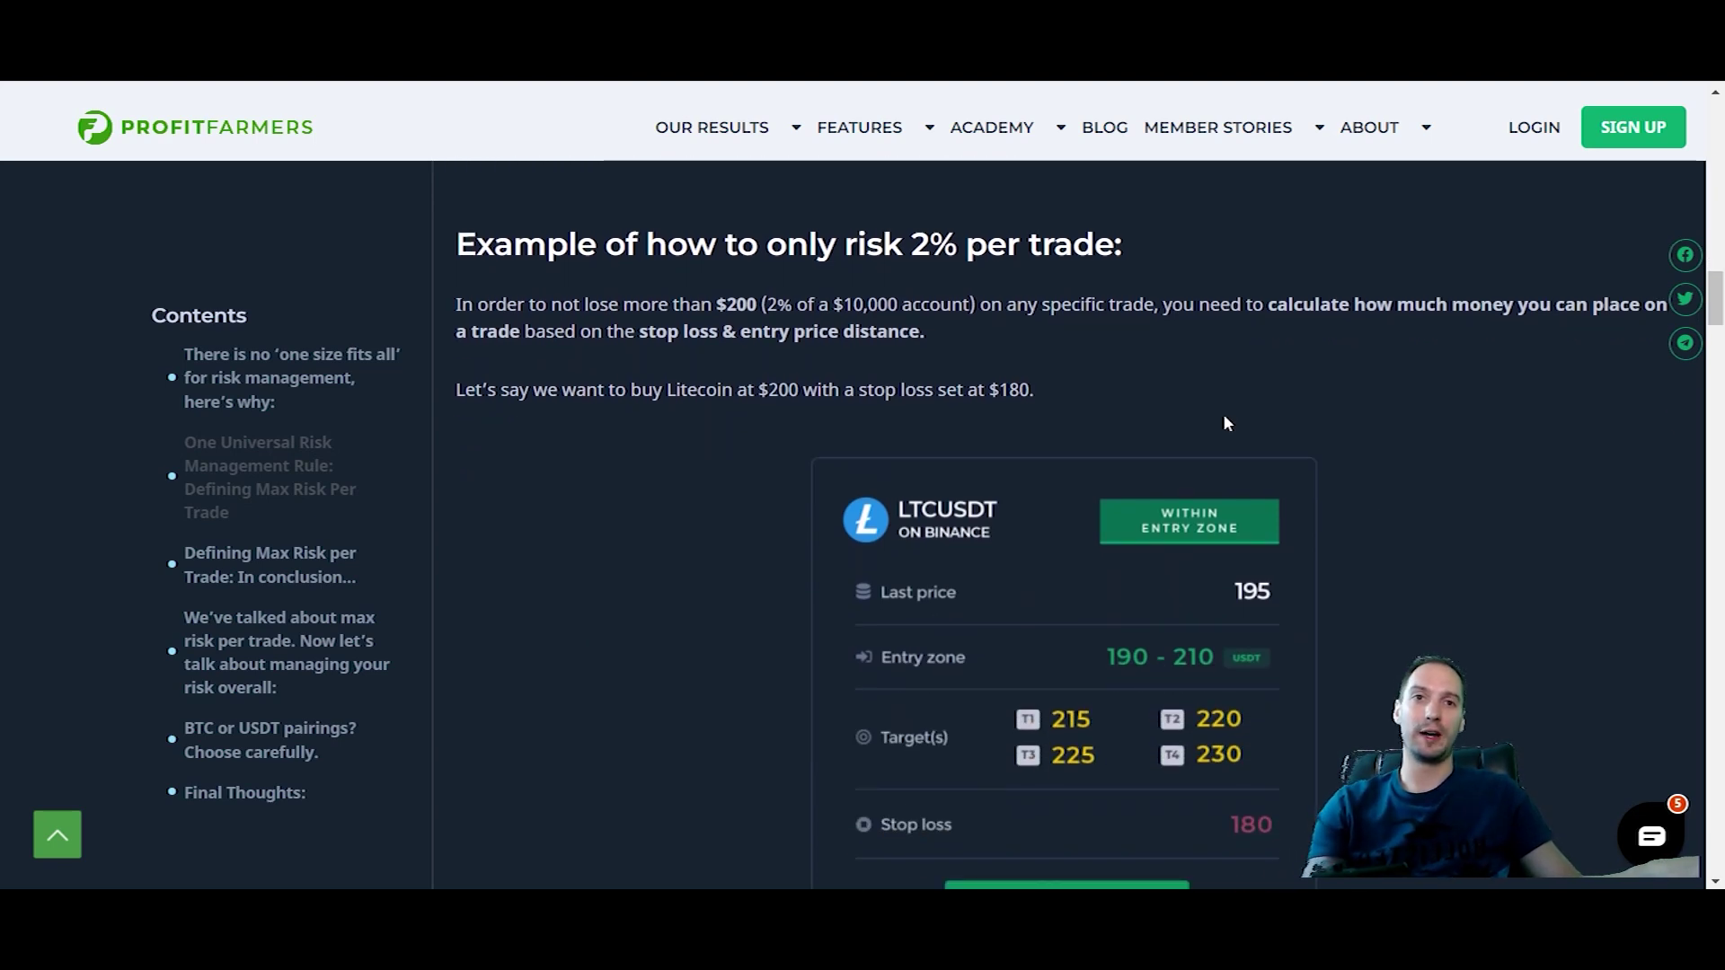
scroll(1197, 433, down, 5)
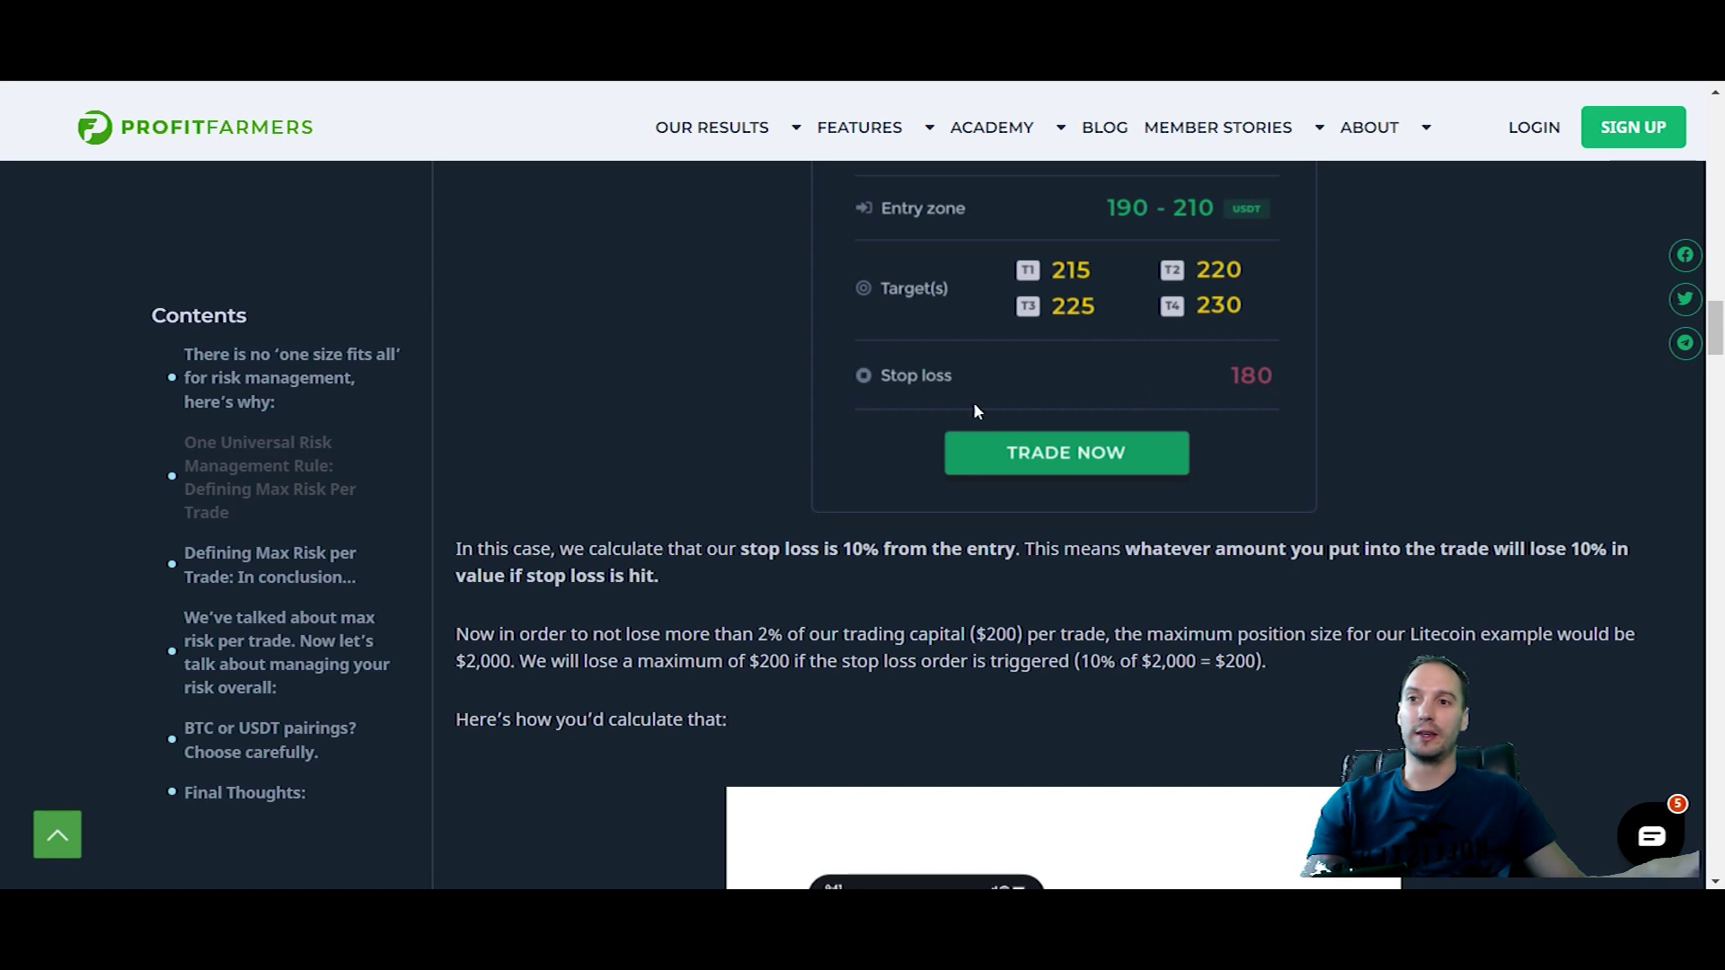
scroll(1154, 401, down, 5)
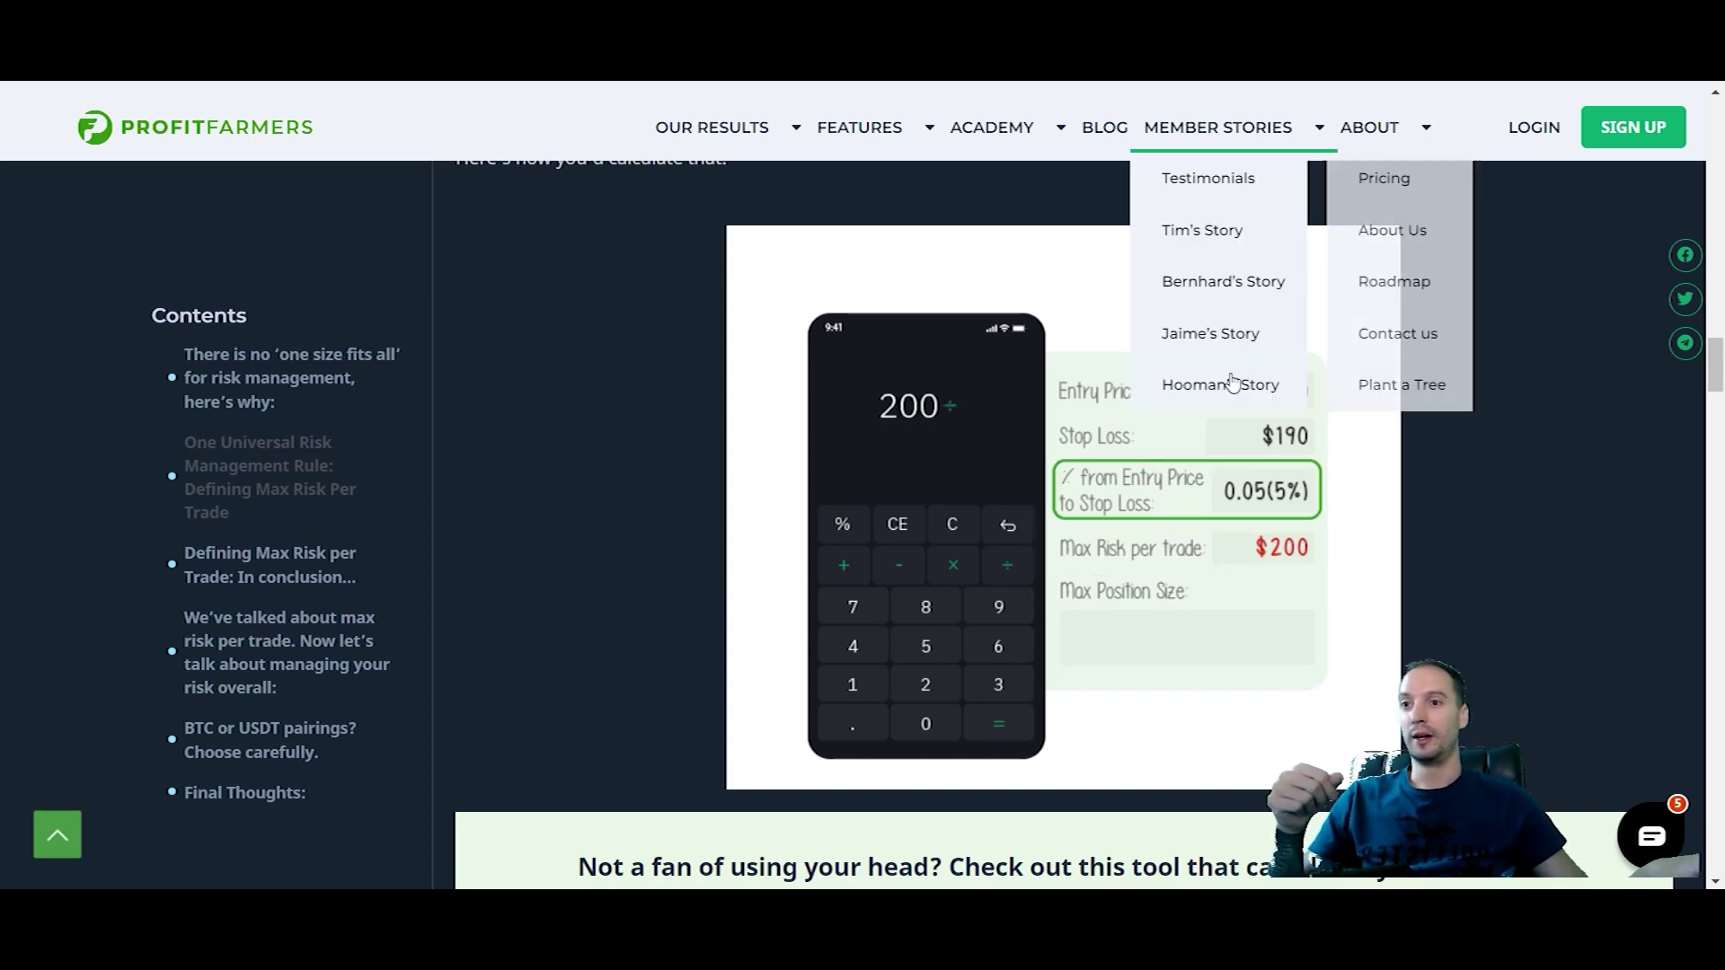
scroll(1208, 342, down, 8)
scroll(552, 436, down, 3)
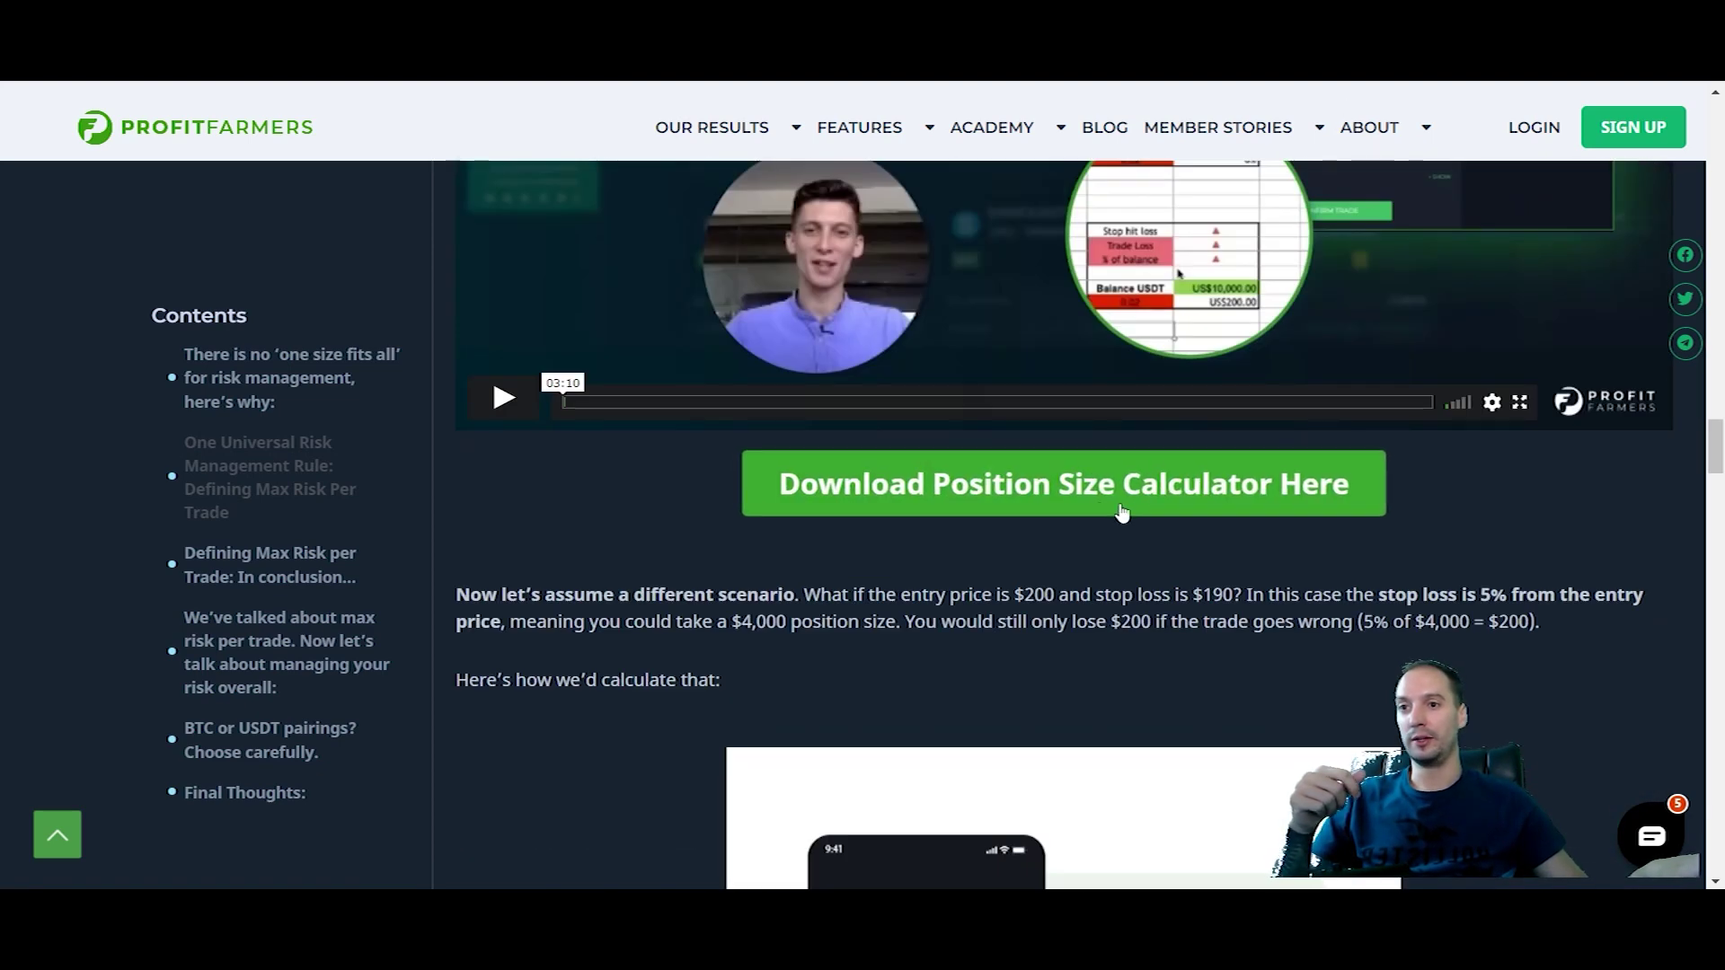
click(980, 482)
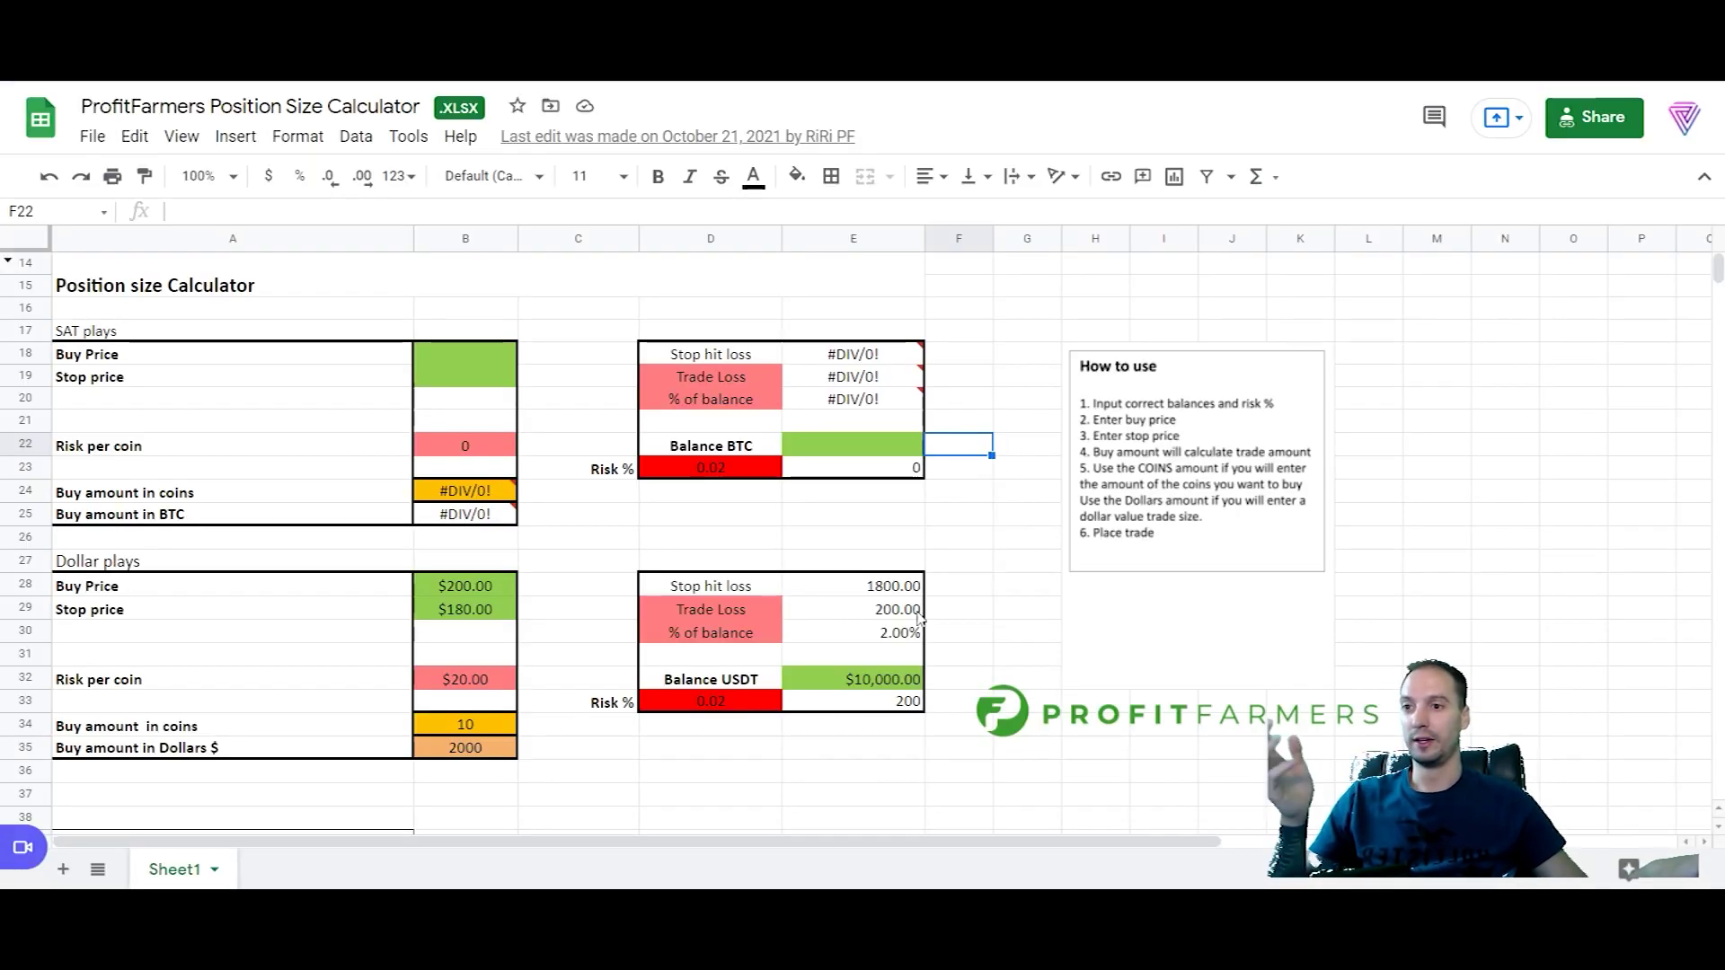
Set the Risk % in the Dollar plays section of the calculator to 0.05.
click(884, 680)
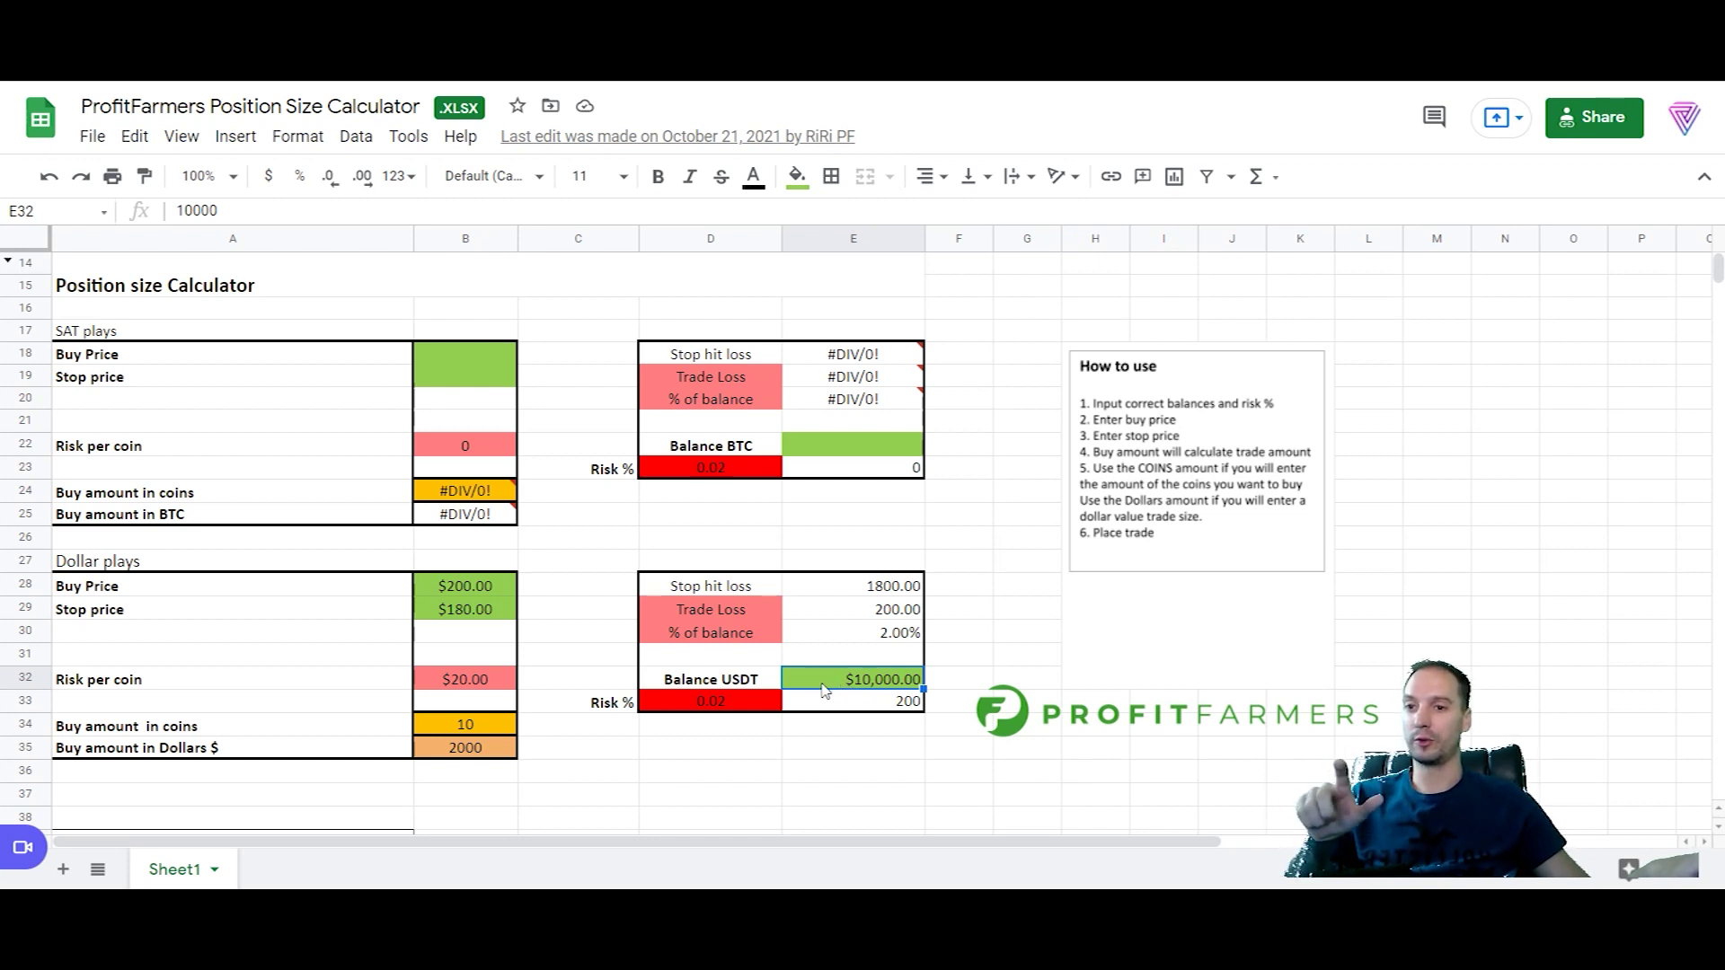
click(729, 709)
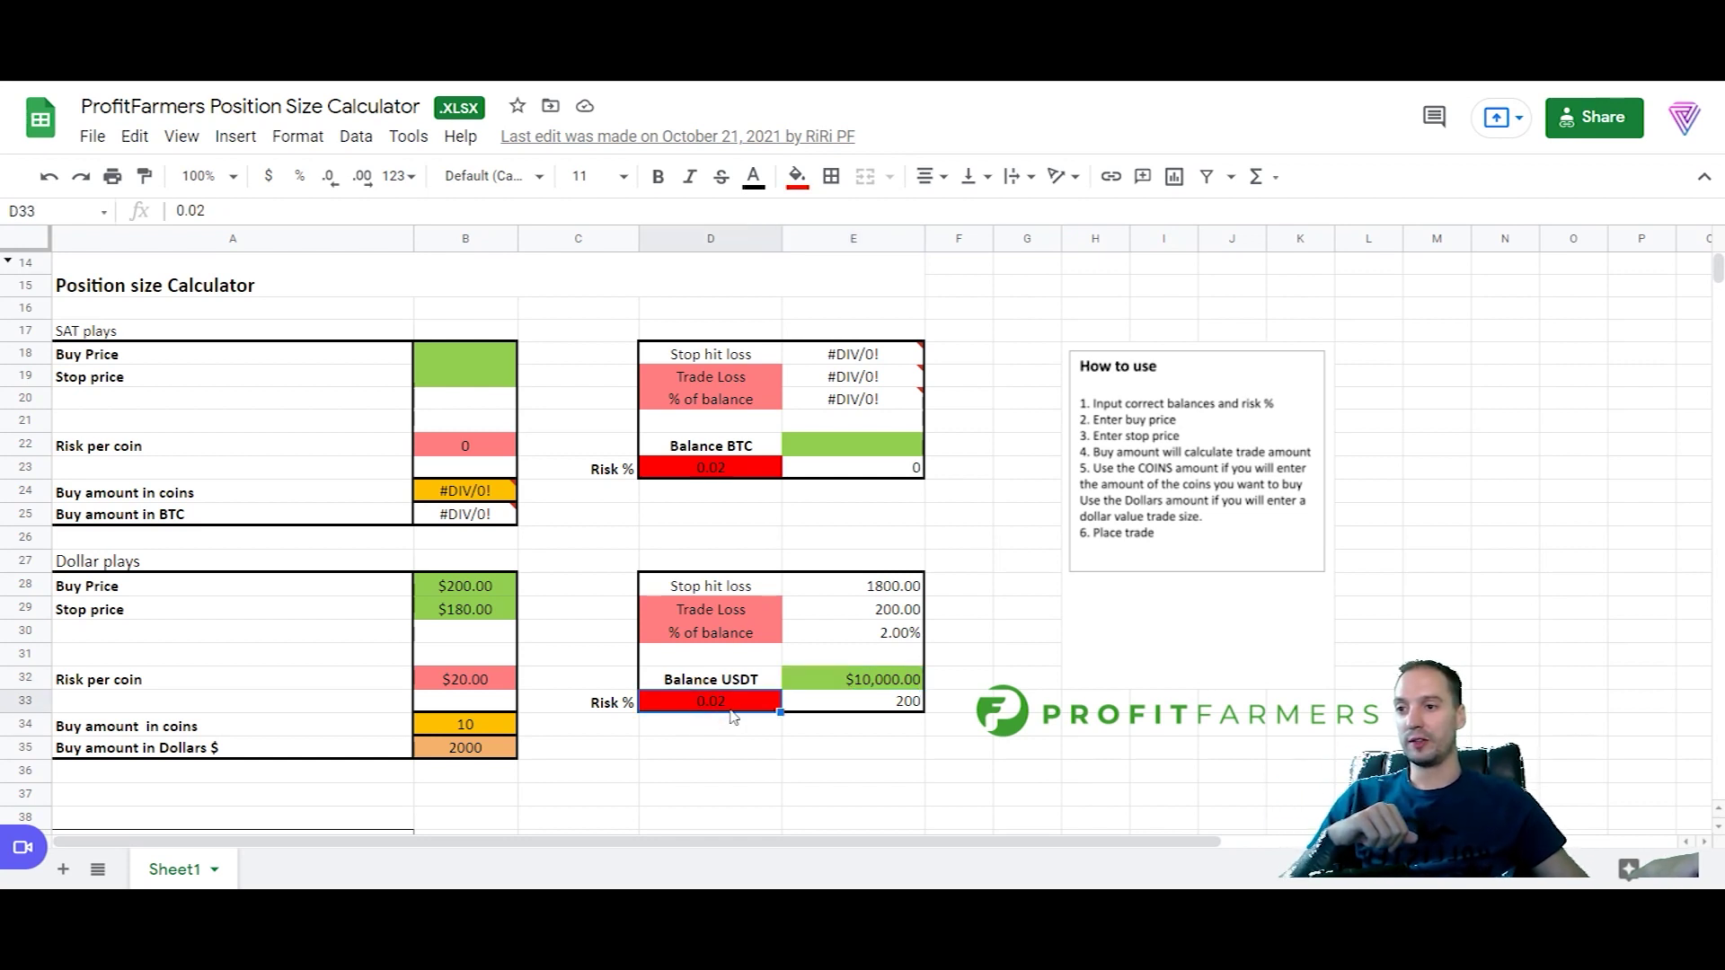
text(0.05)
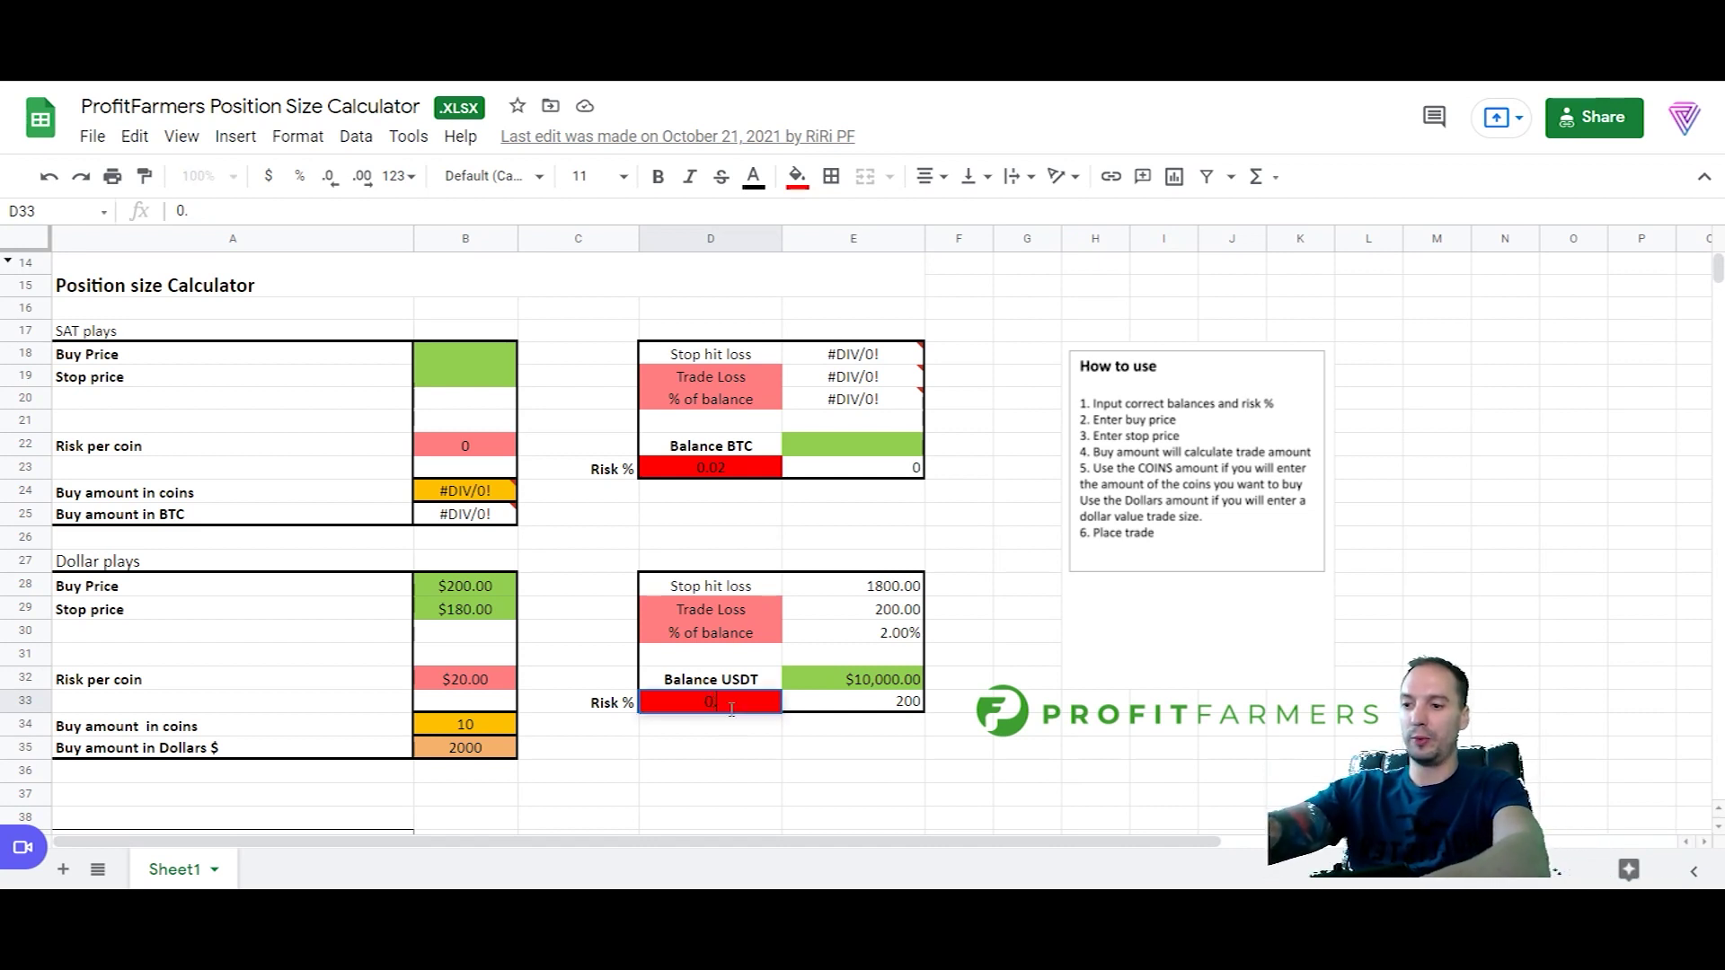
click(714, 748)
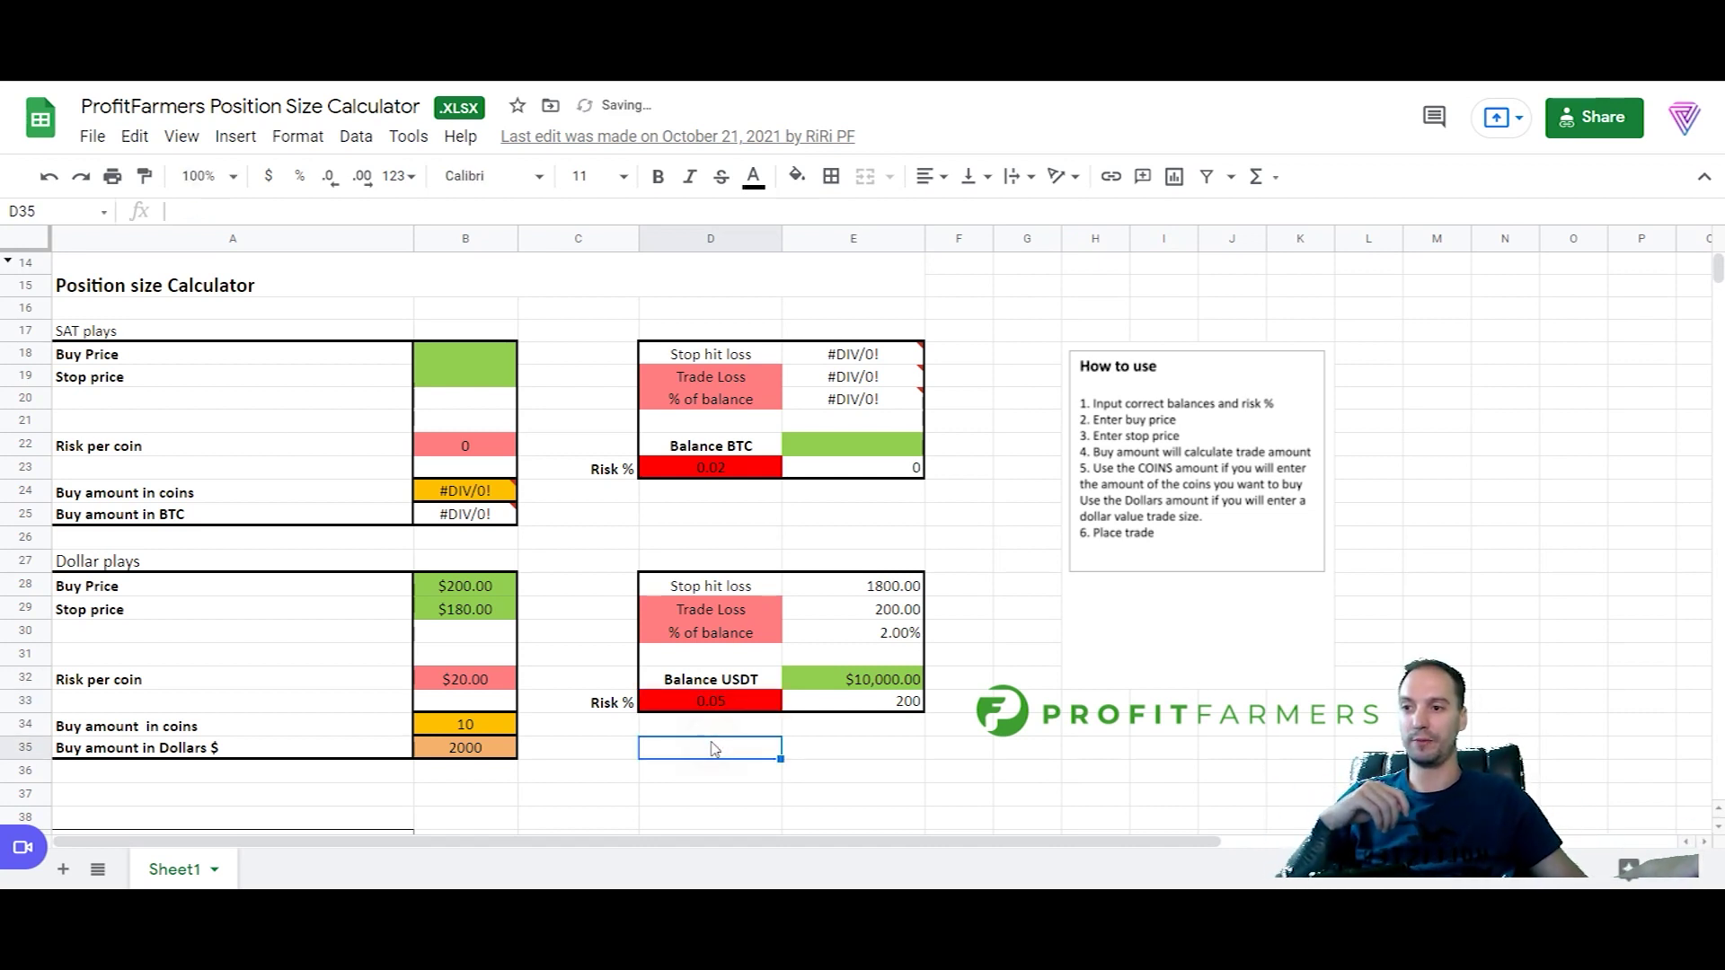
Set the Dollar plays Buy Price to 40000 and the Stop price to 39000.
click(466, 586)
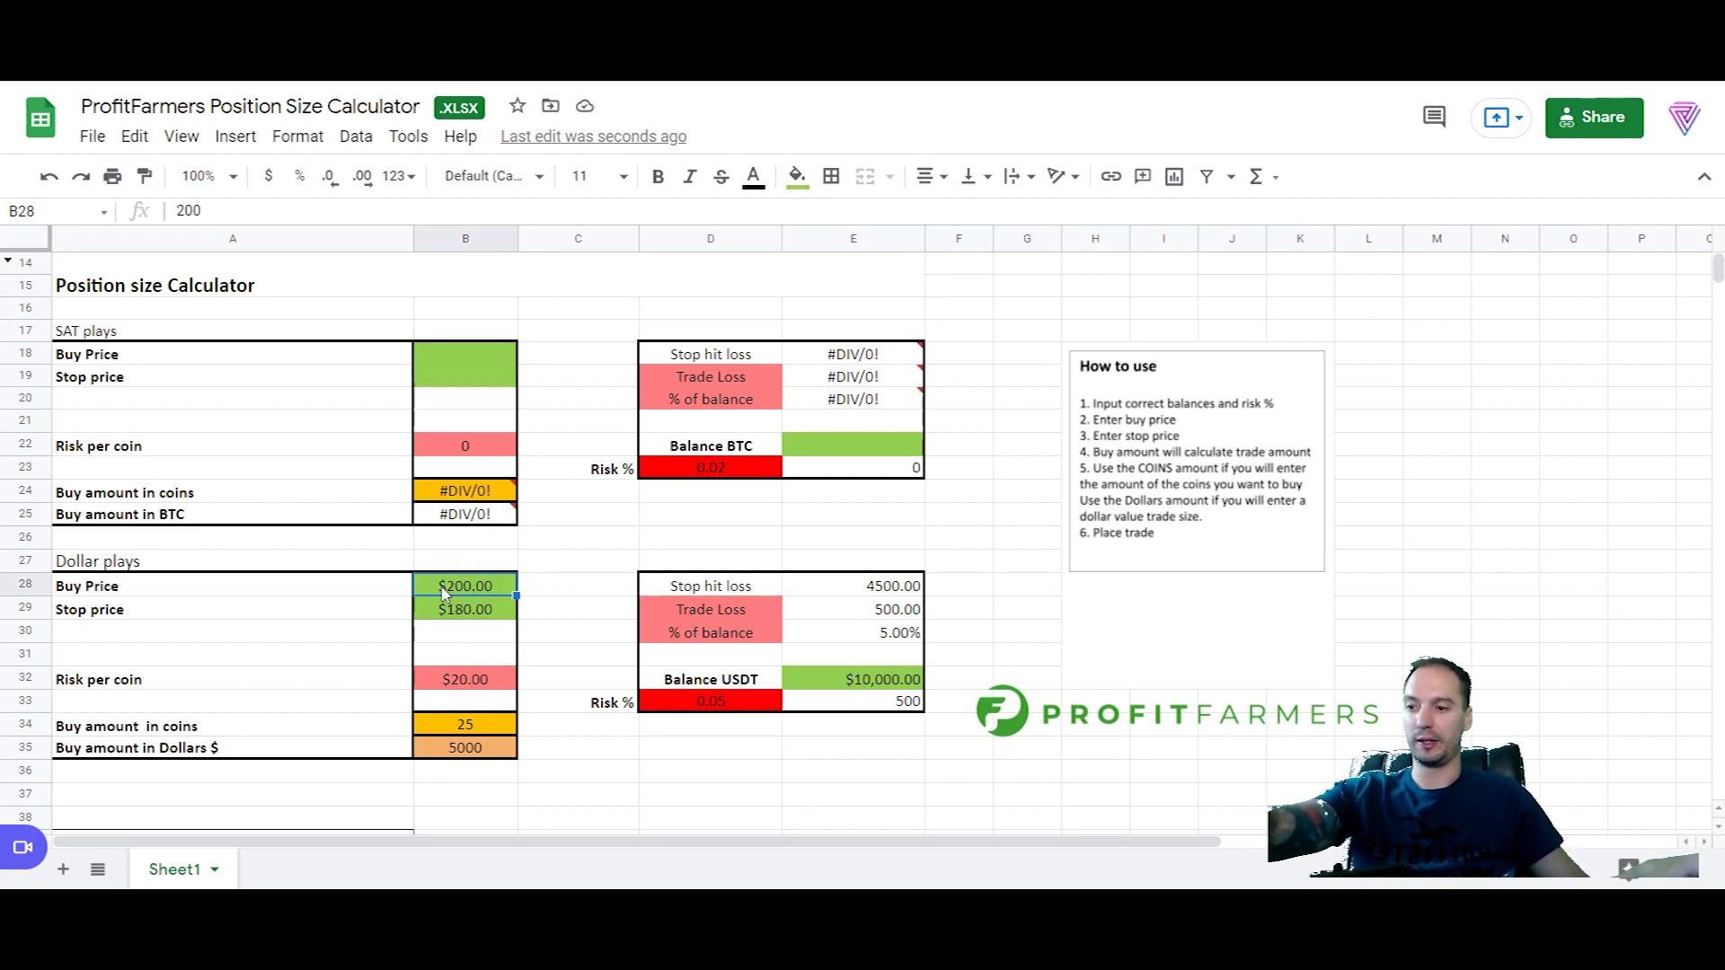
text(40,)
text(000)
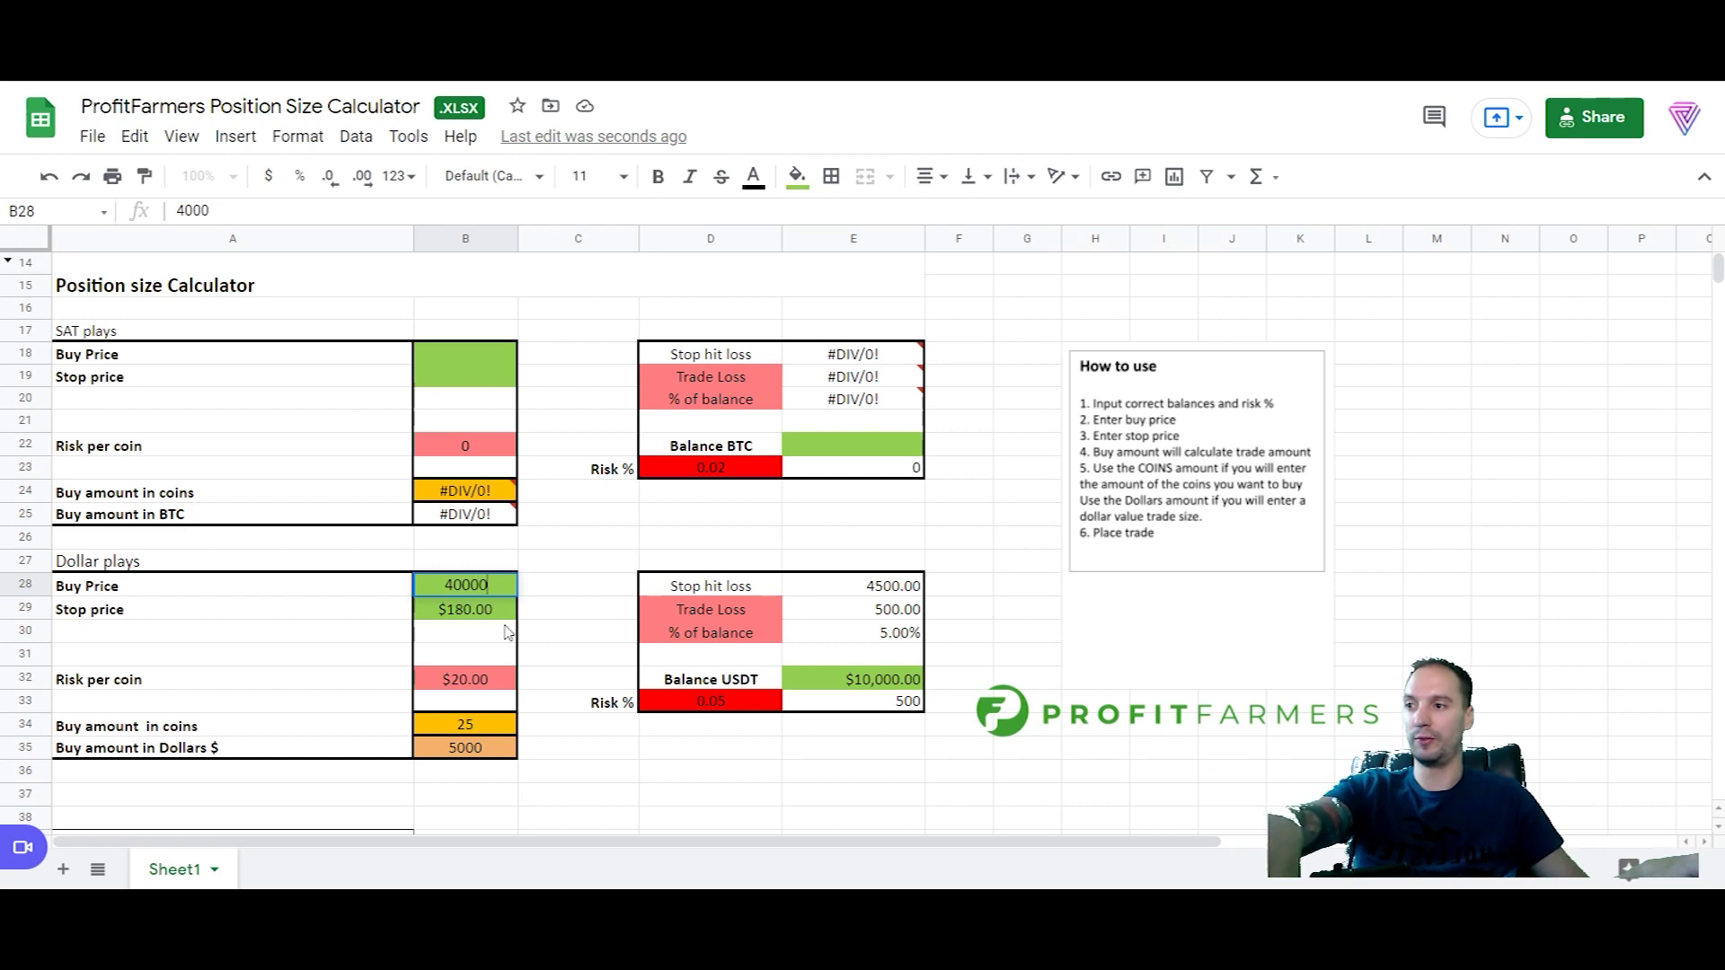
click(471, 622)
text(3)
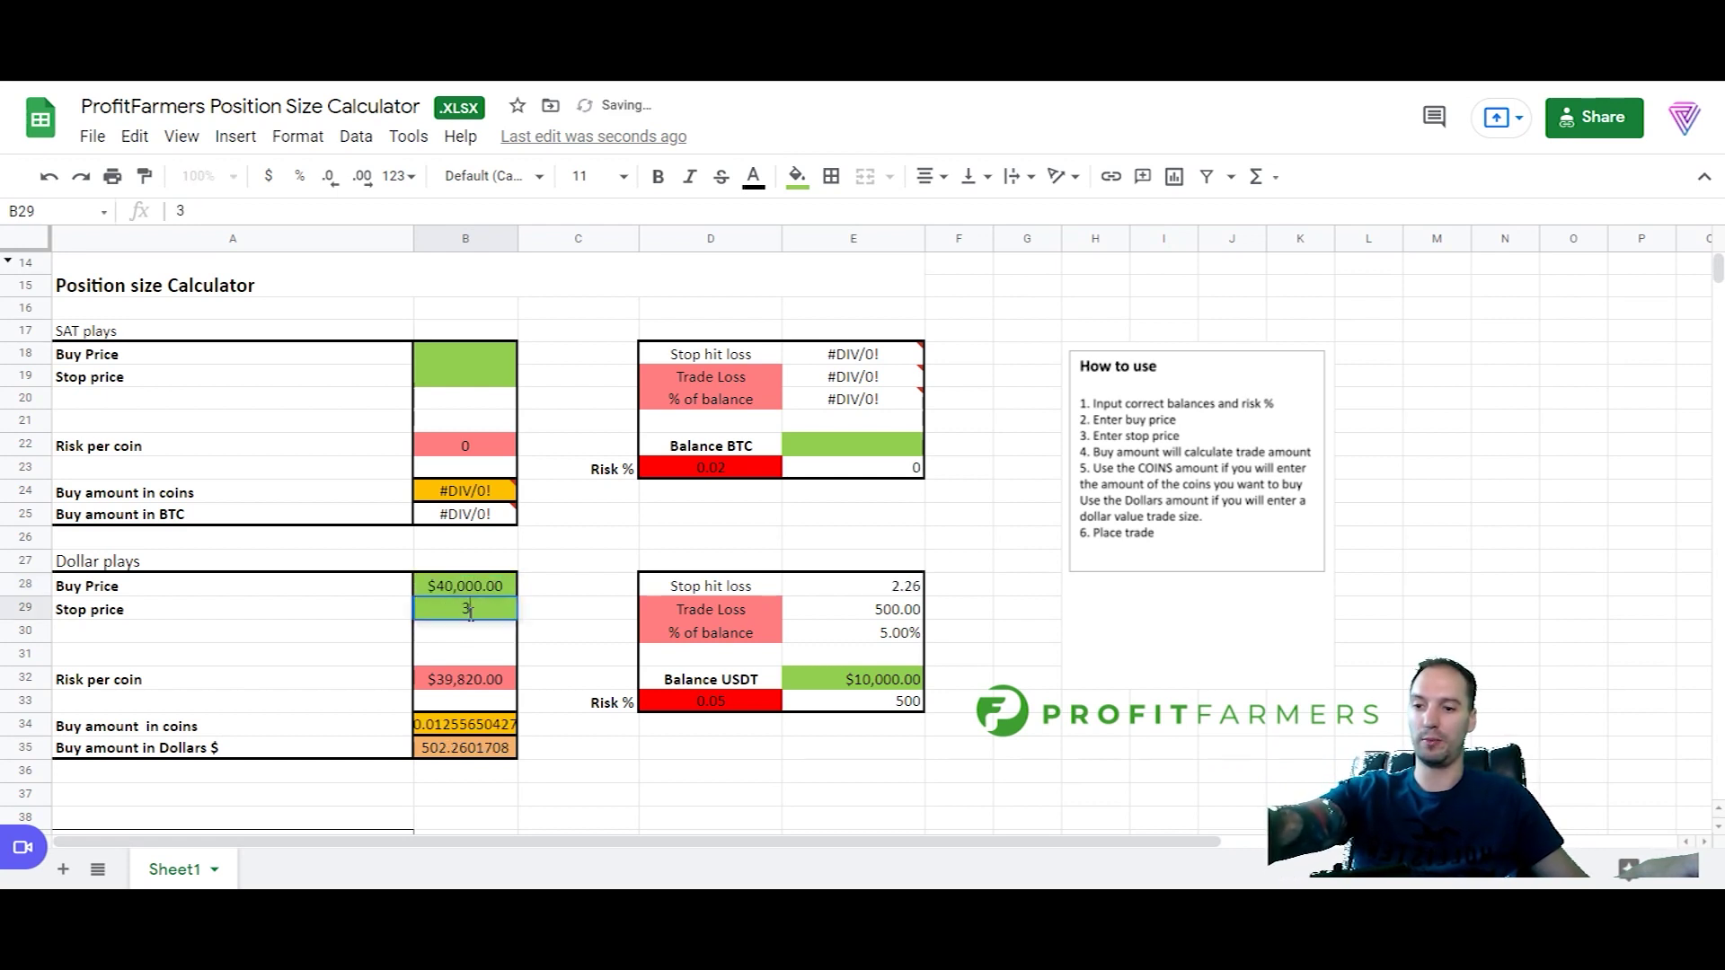
text(9,000)
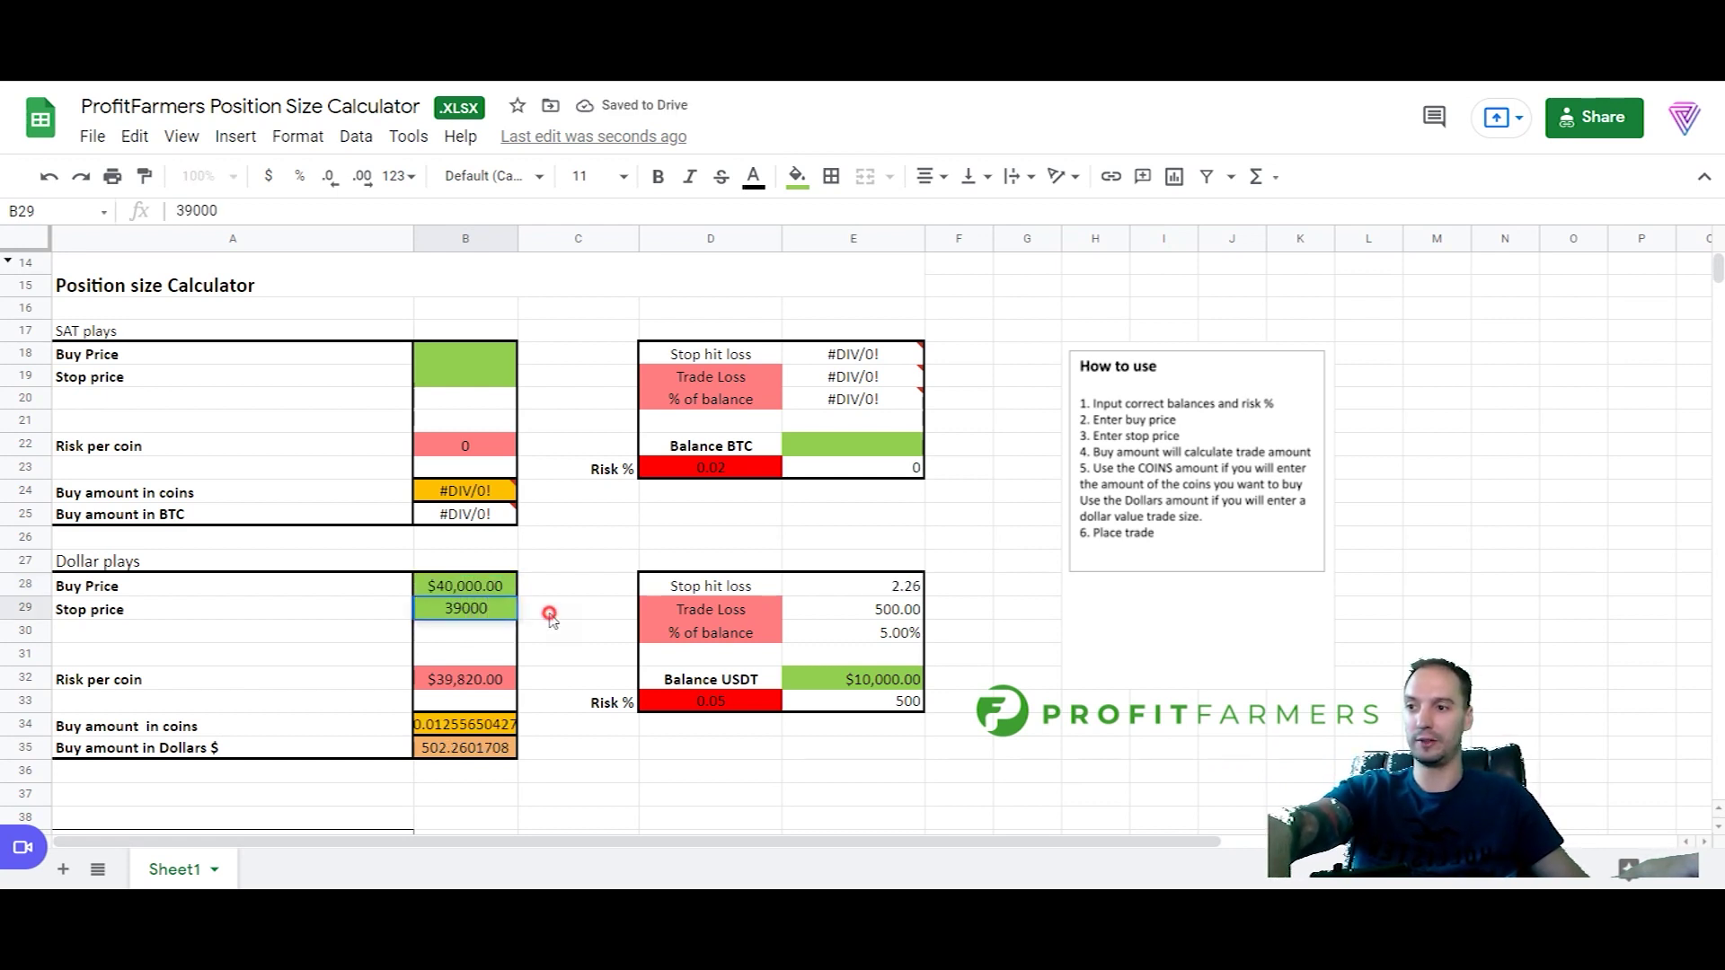
click(562, 620)
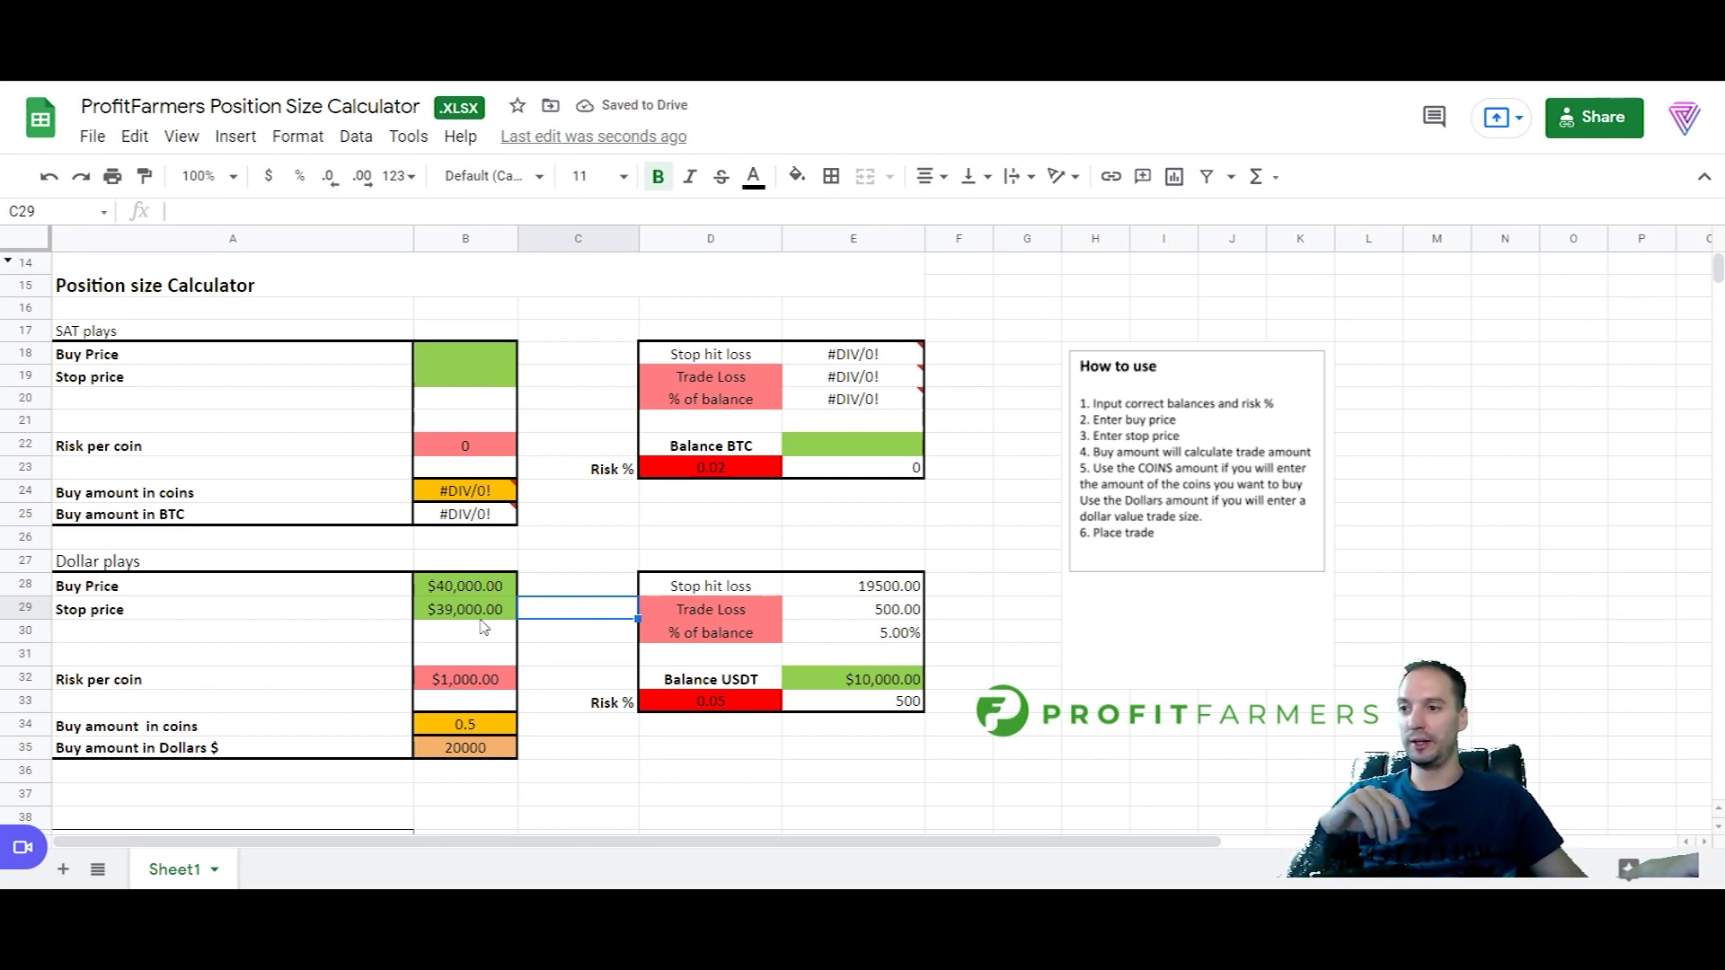
Check the Dollar plays results for risk per coin, buy amount in coins and dollars, and trade loss.
click(473, 683)
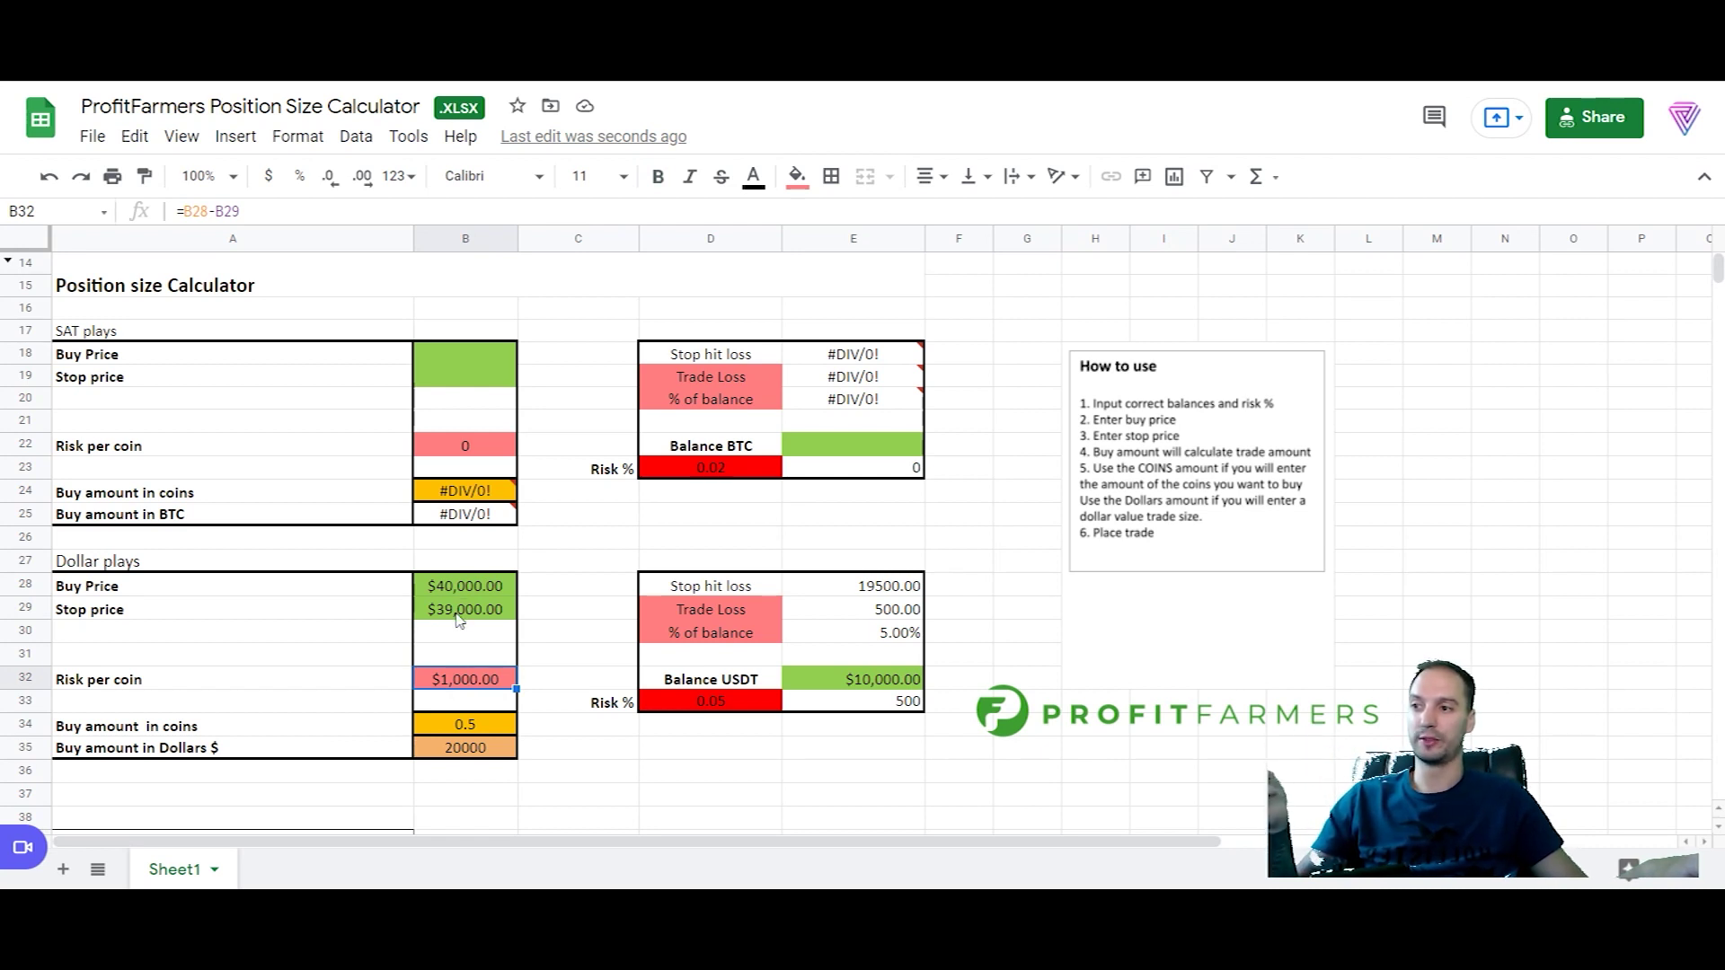
click(477, 746)
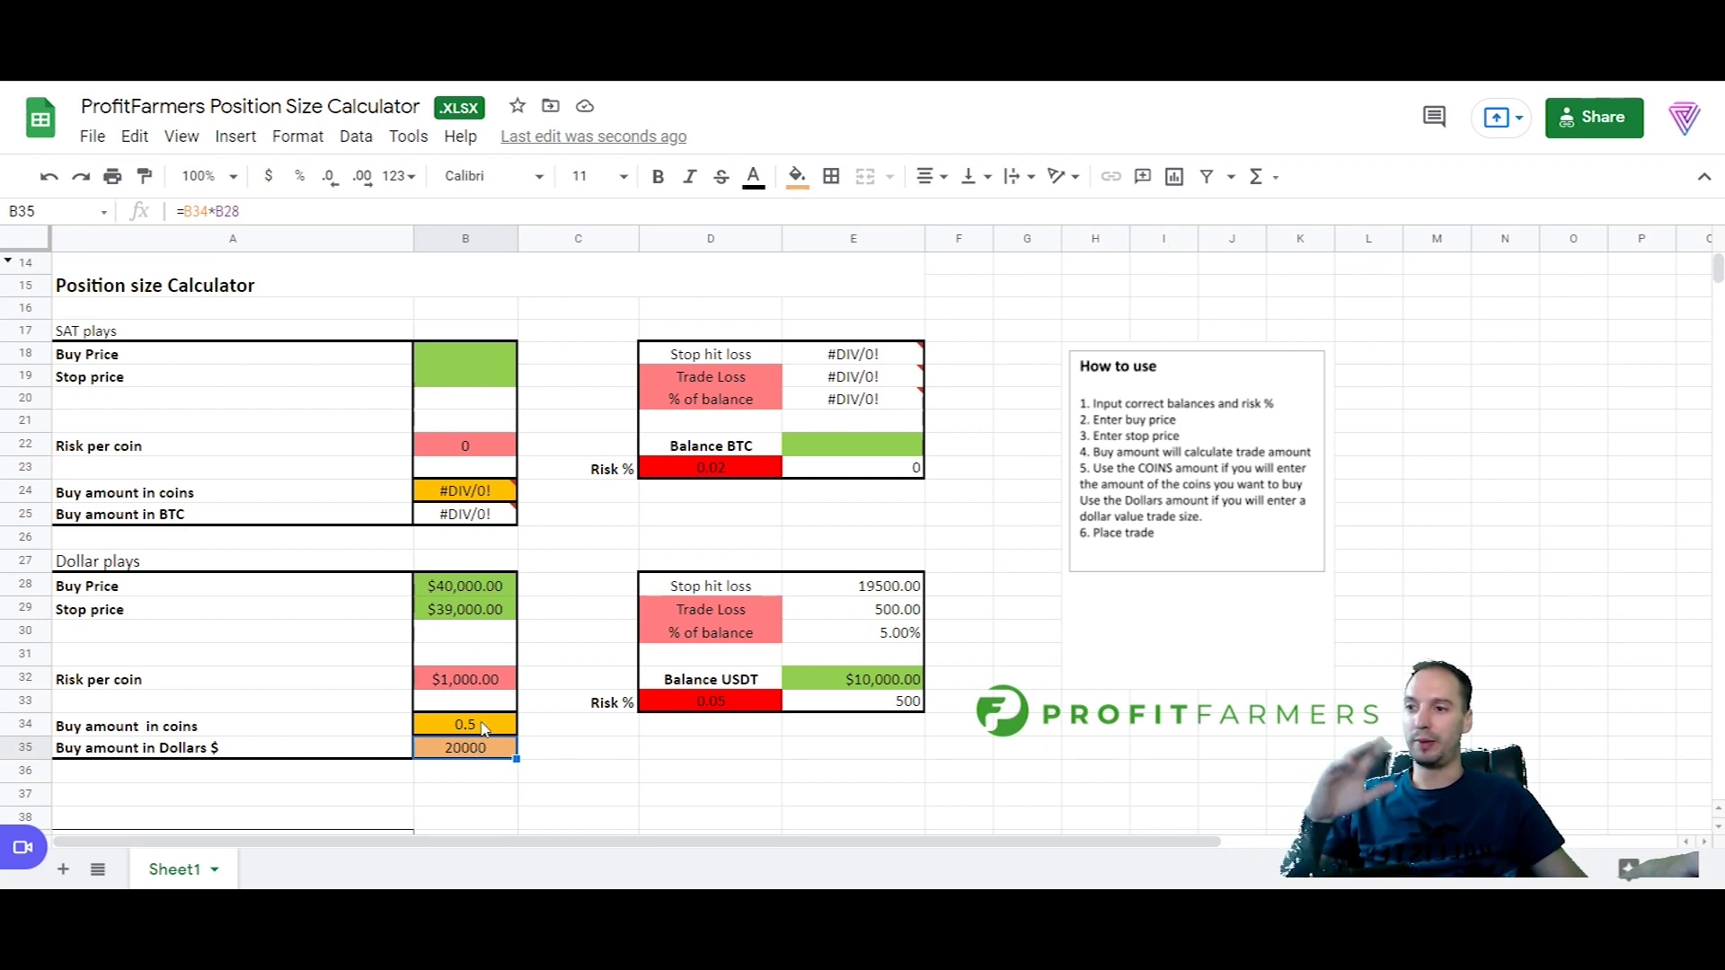
click(481, 726)
click(477, 750)
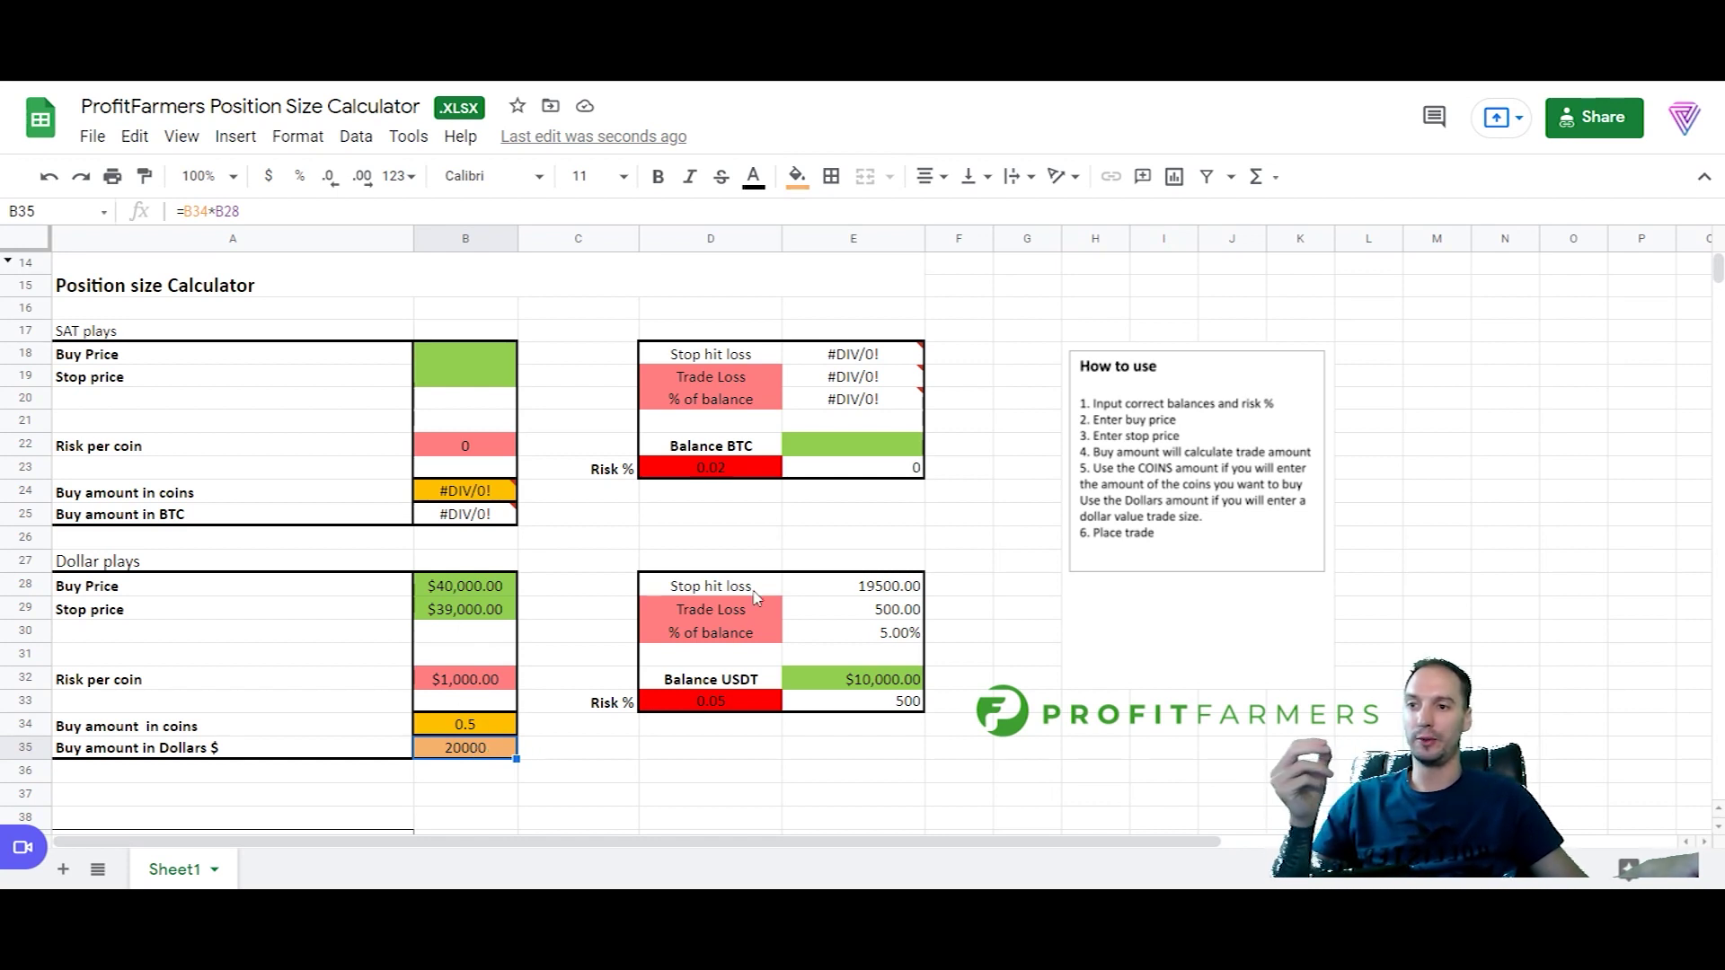
drag(723, 611, 872, 616)
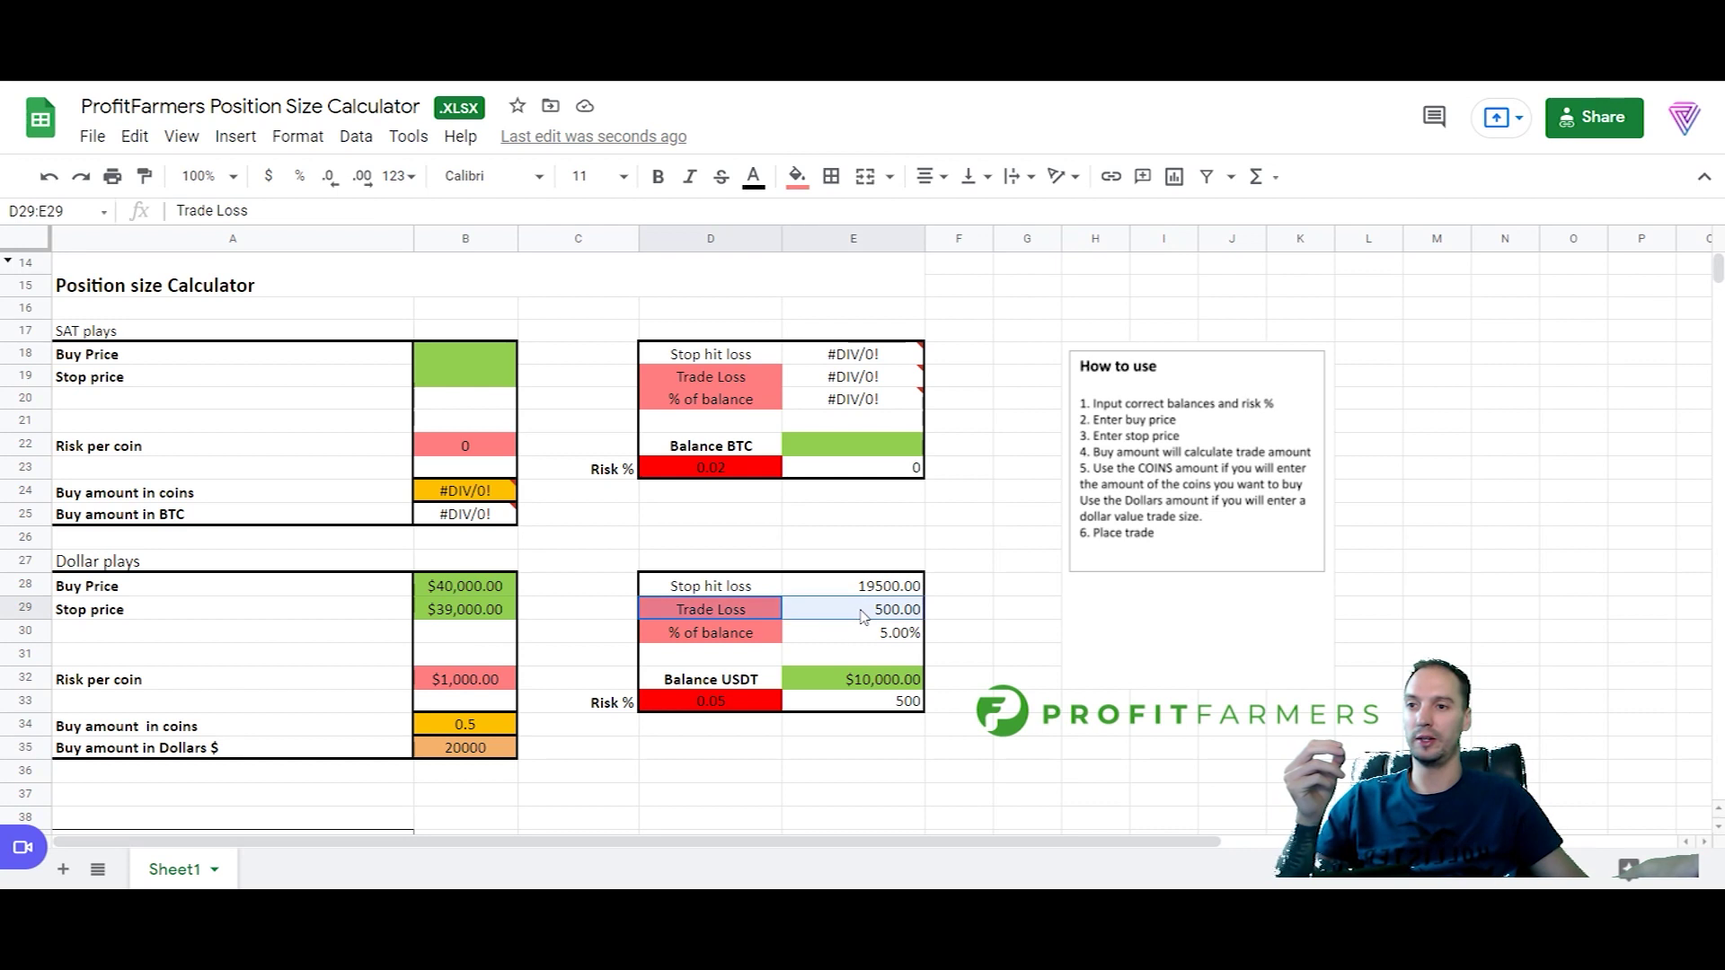
click(876, 618)
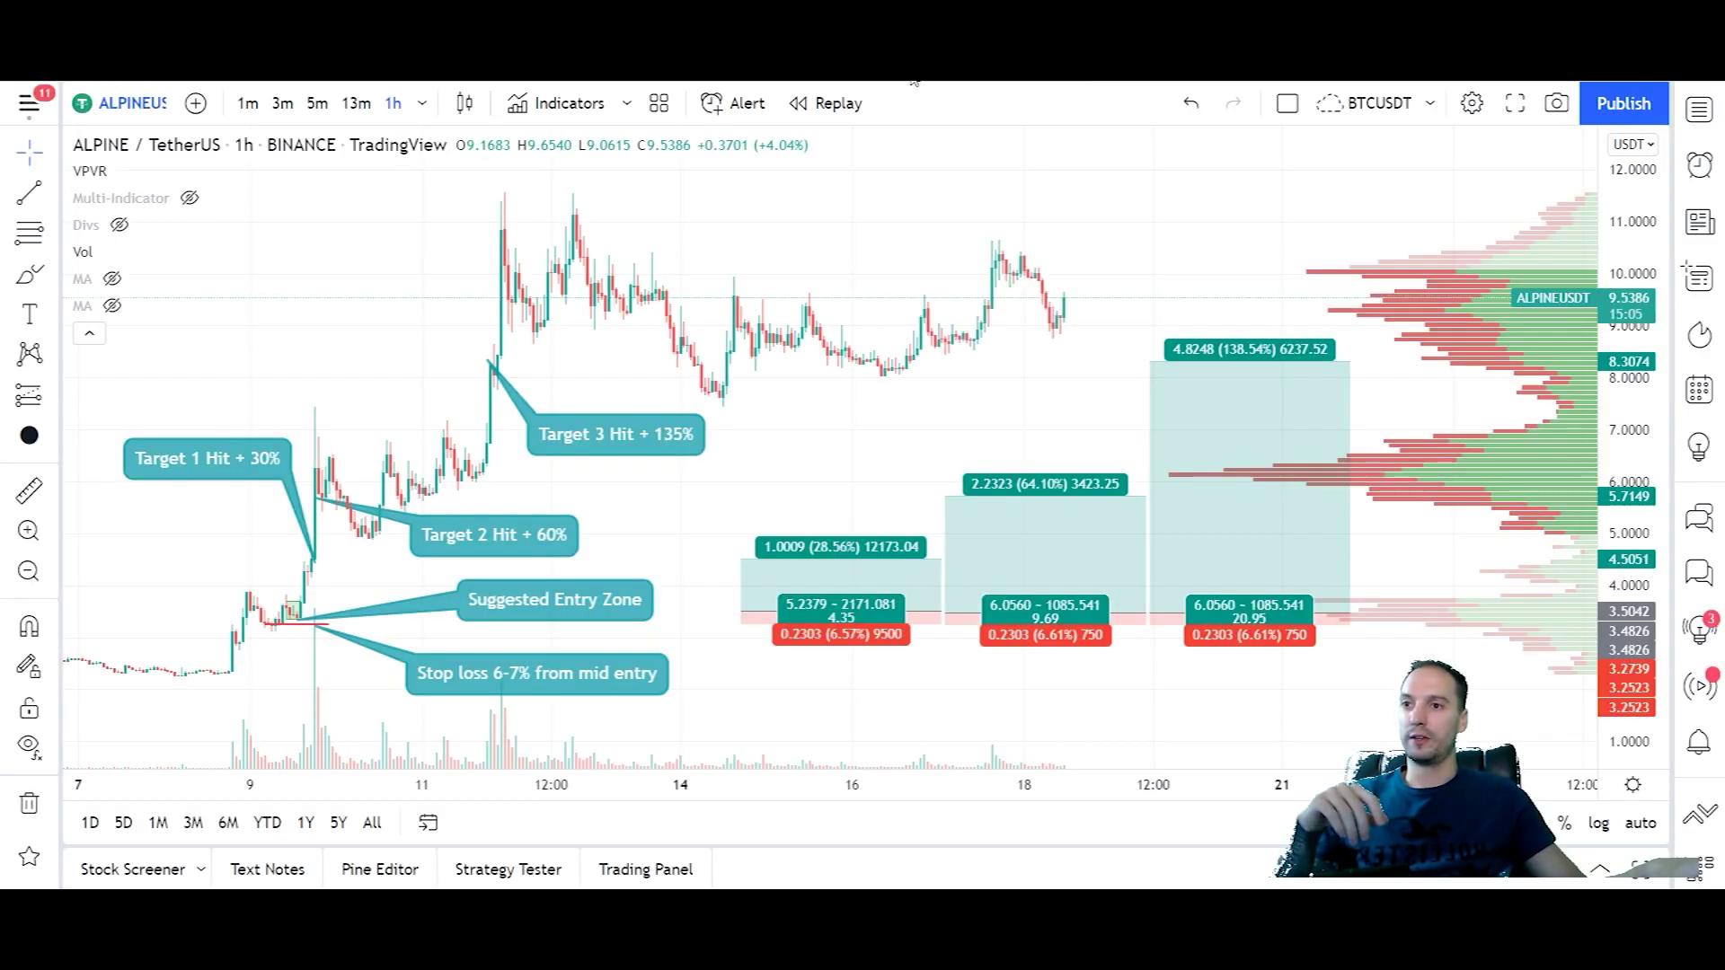
Examine the suggested entry zone on the TradingView ALPINEUSDT chart, and check the entry zone and targets in the ProfitFarmers signal.
scroll(1110, 209, down, 2)
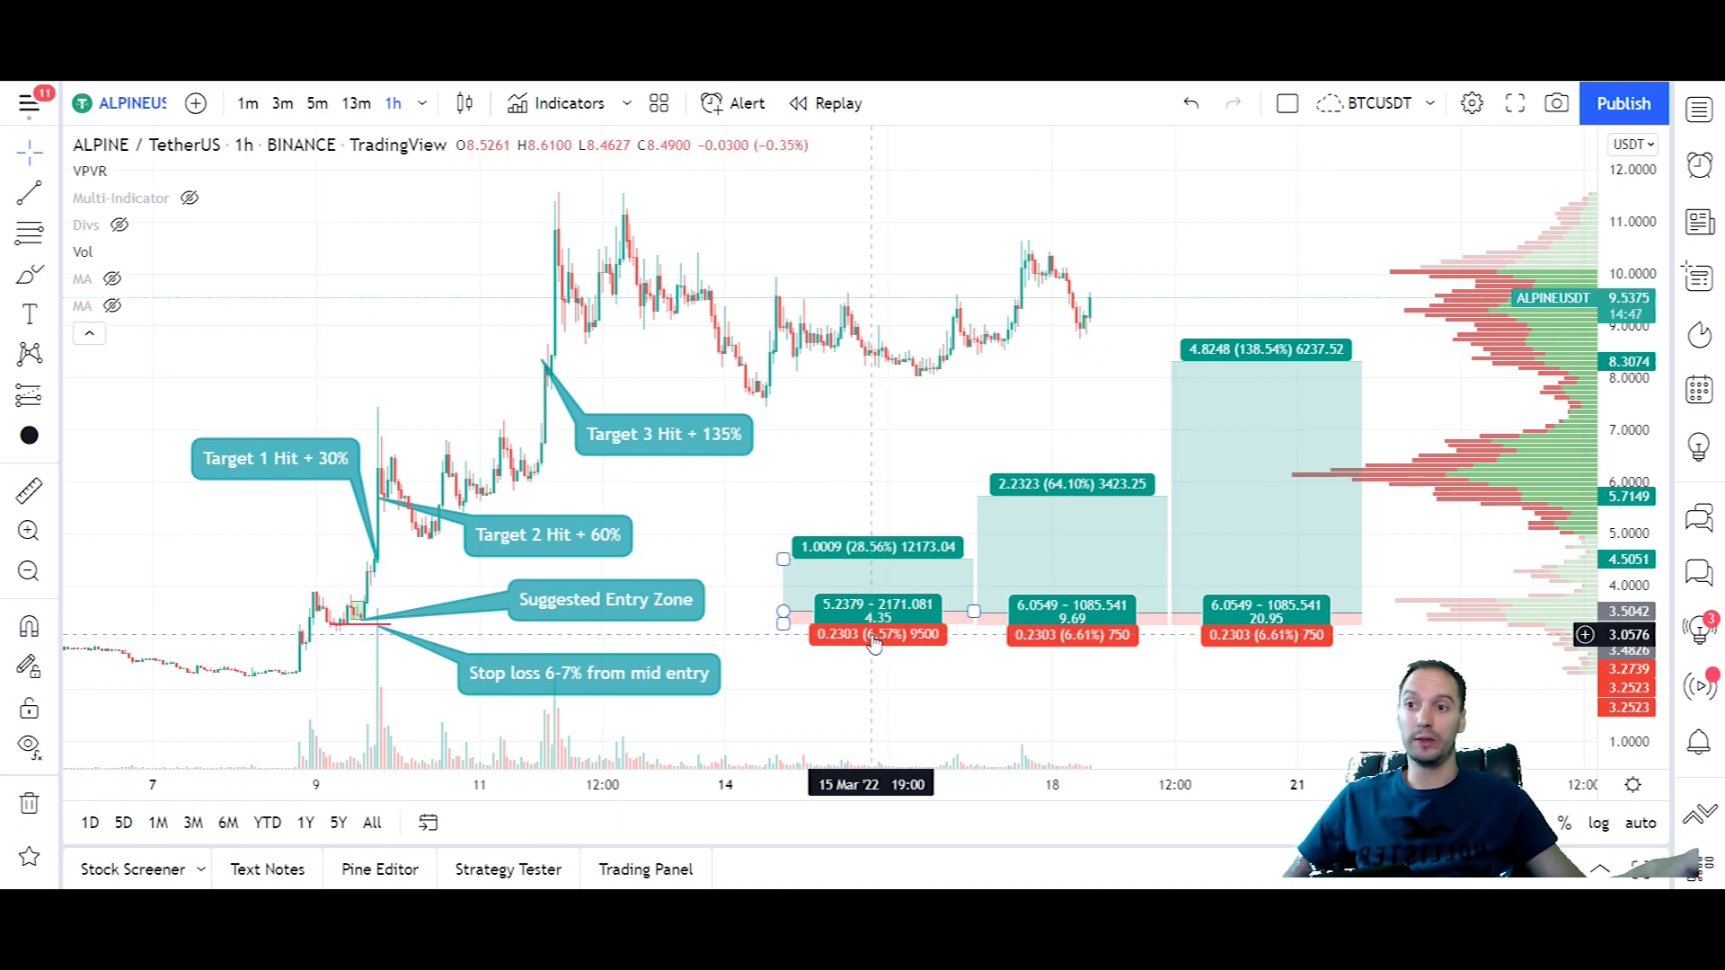
click(29, 530)
drag(194, 450, 661, 753)
scroll(1103, 506, up, 3)
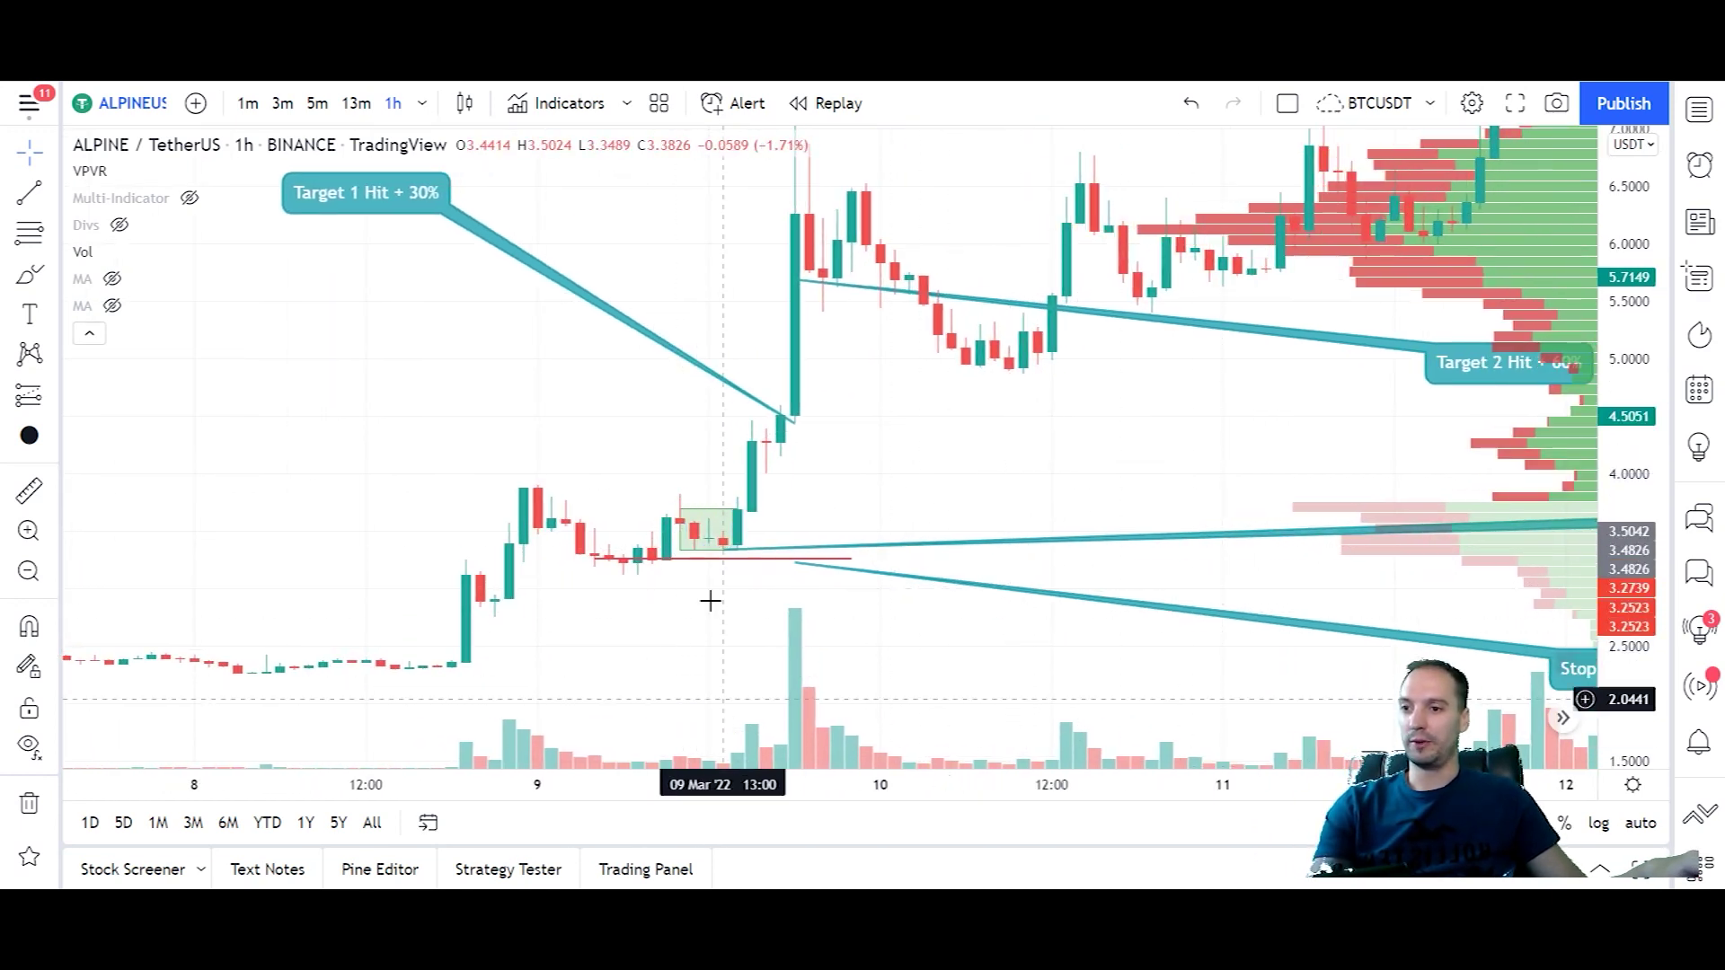
click(714, 532)
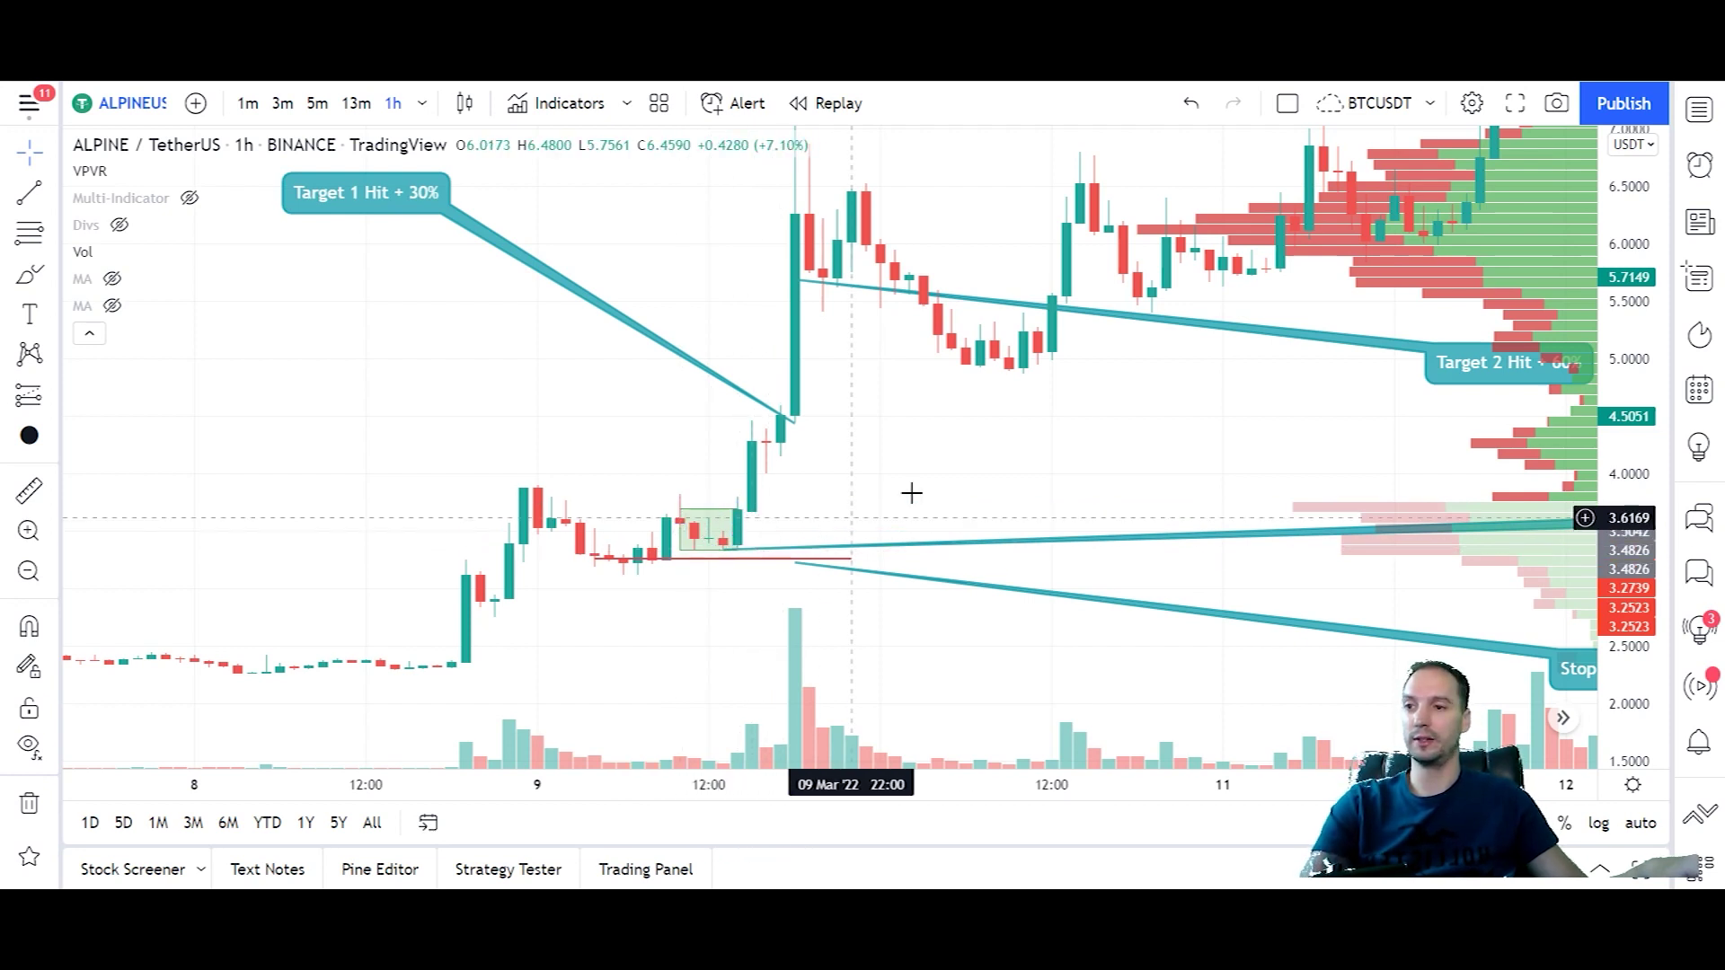
drag(913, 488, 835, 500)
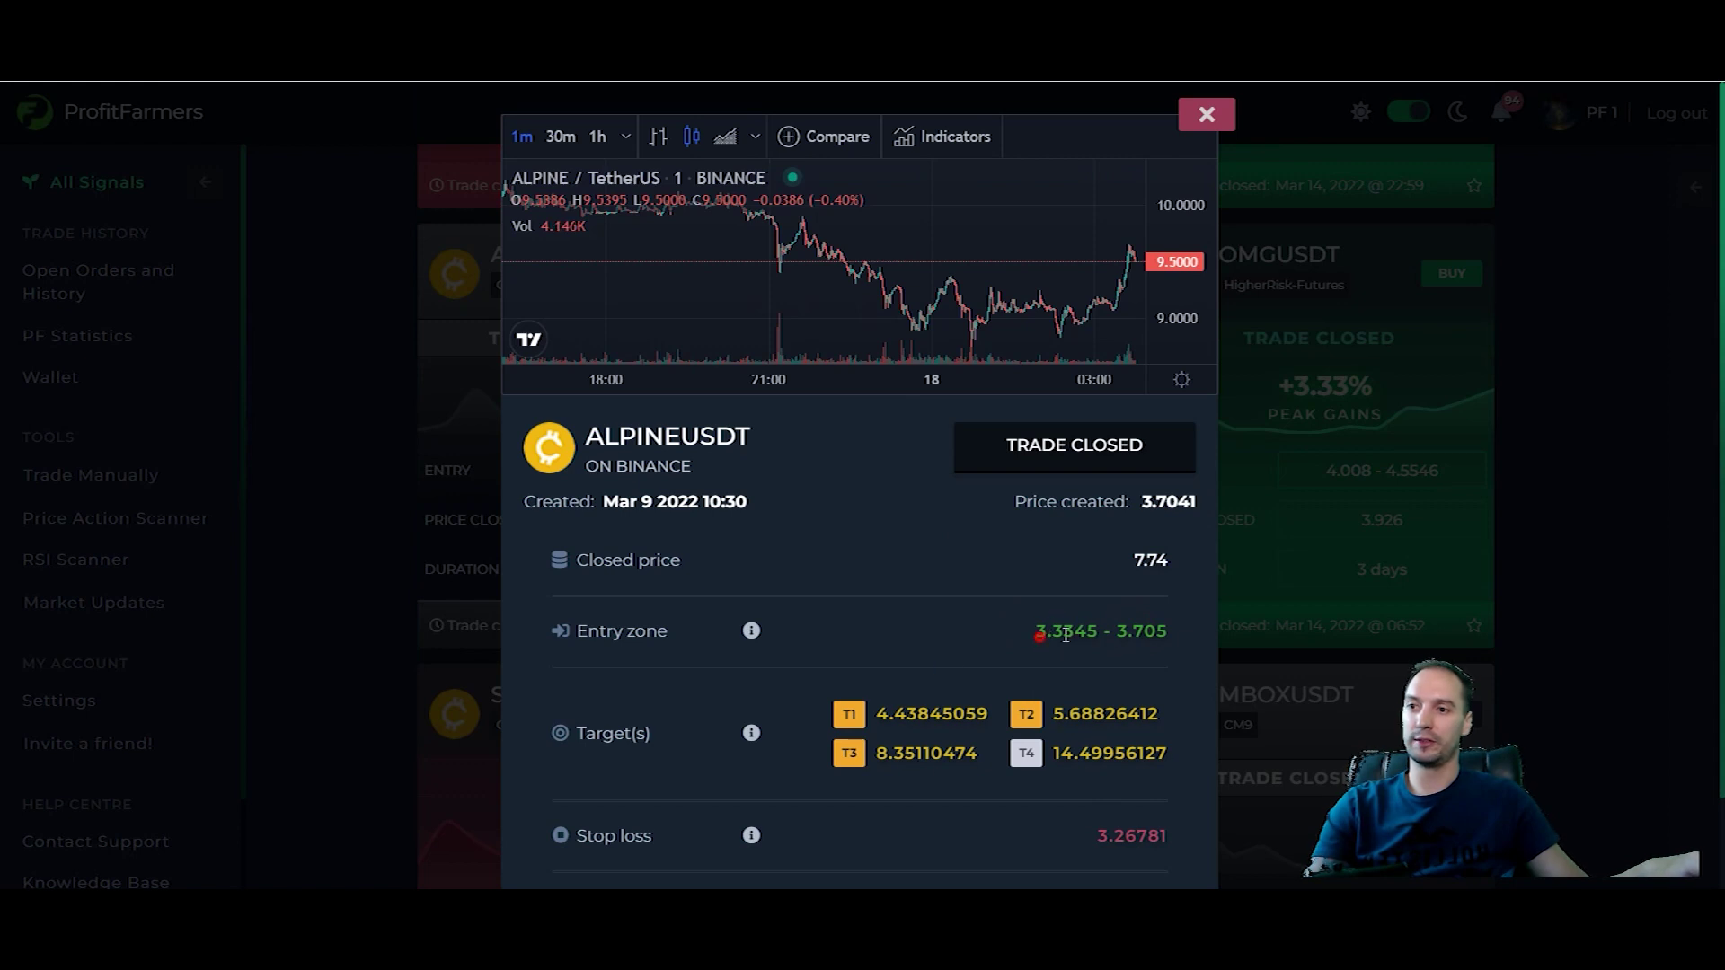
click(909, 726)
click(1095, 708)
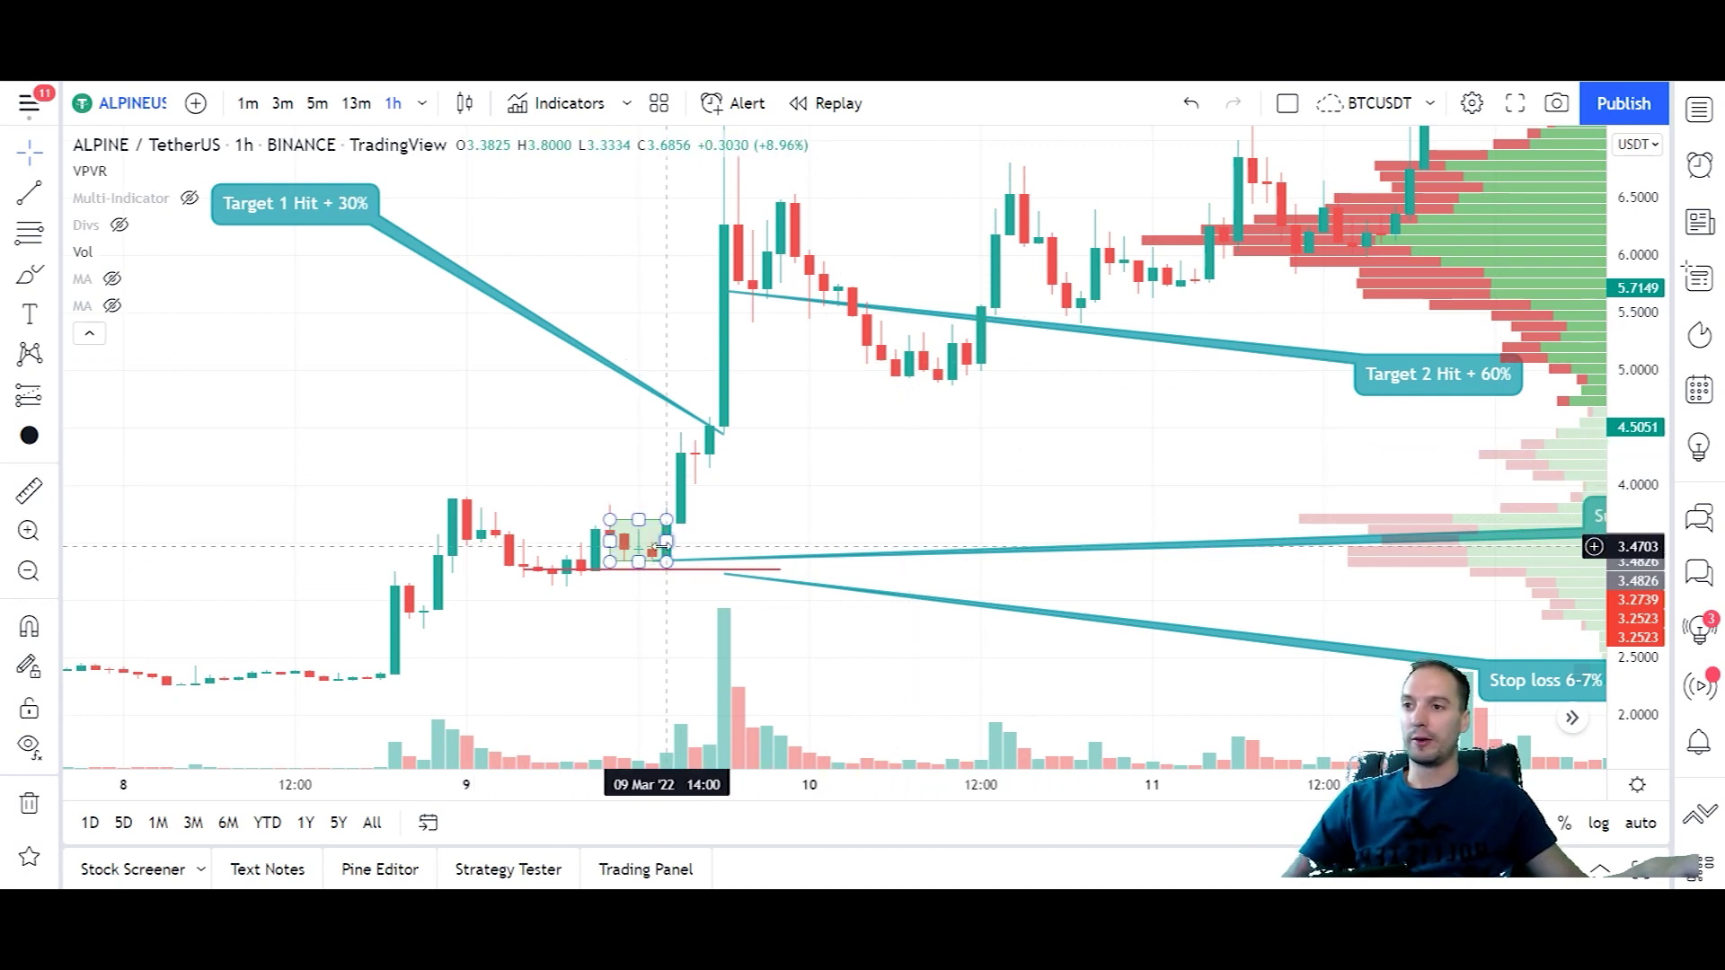
Measure the percentage drop from the middle of the suggested entry zone to the red stop-loss line on the ALPINEUSDT chart.
scroll(874, 512, down, 3)
drag(1183, 489, 956, 449)
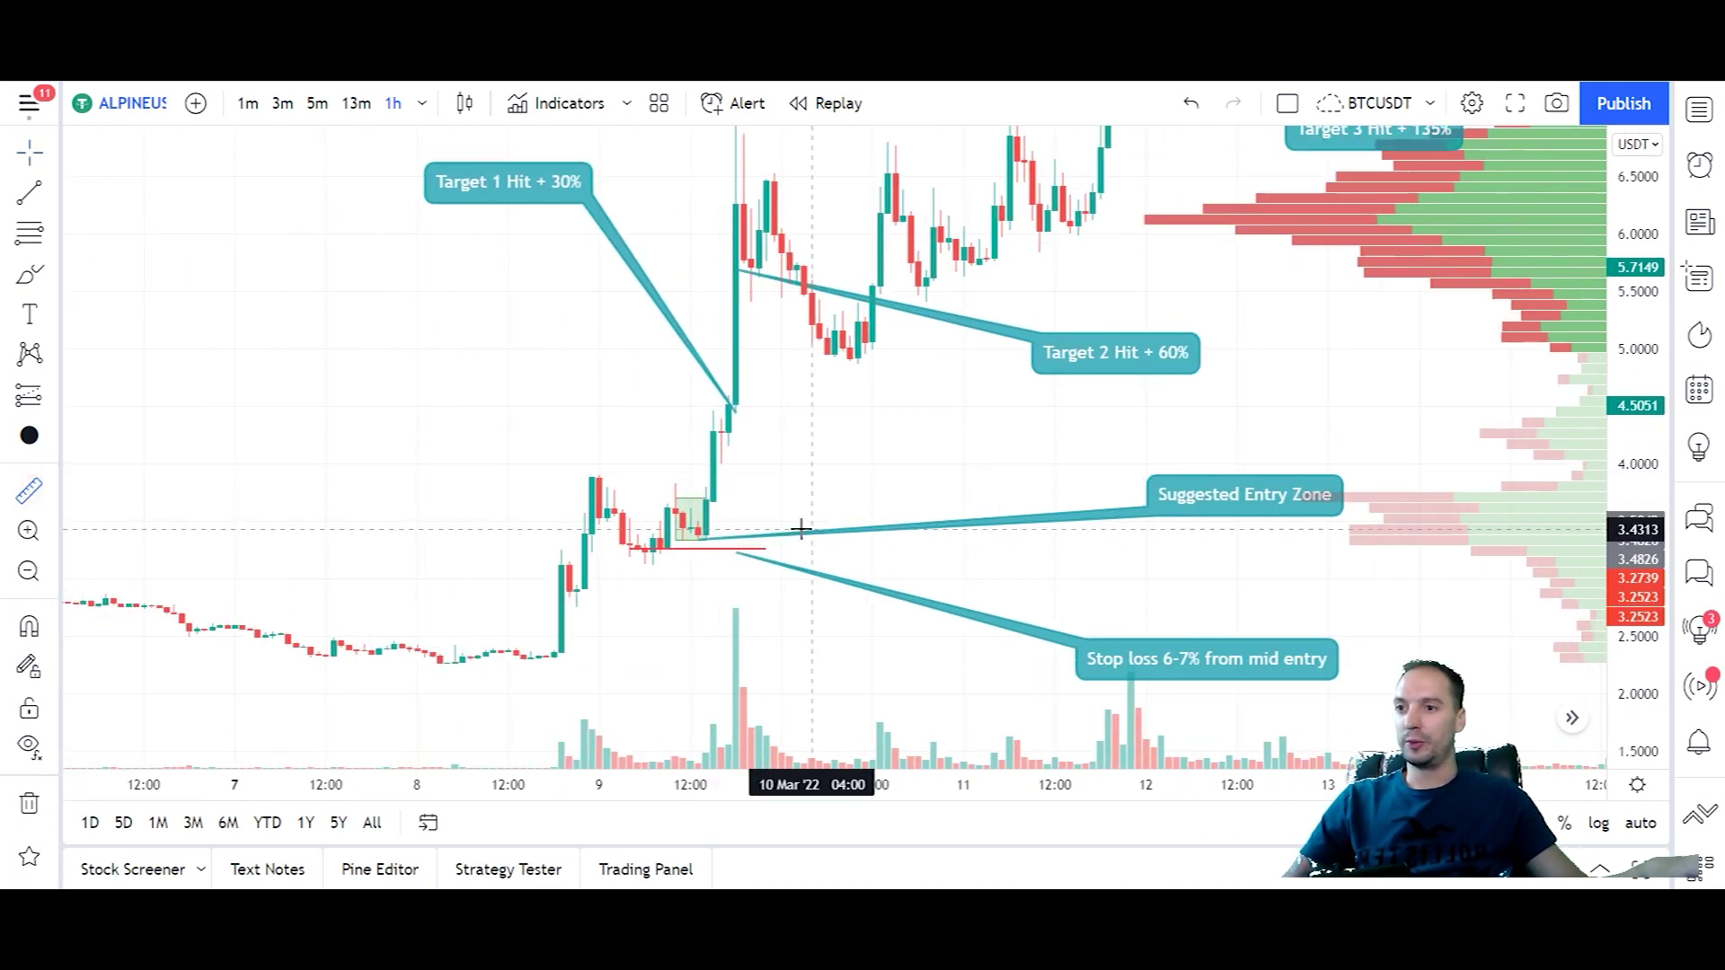
click(766, 520)
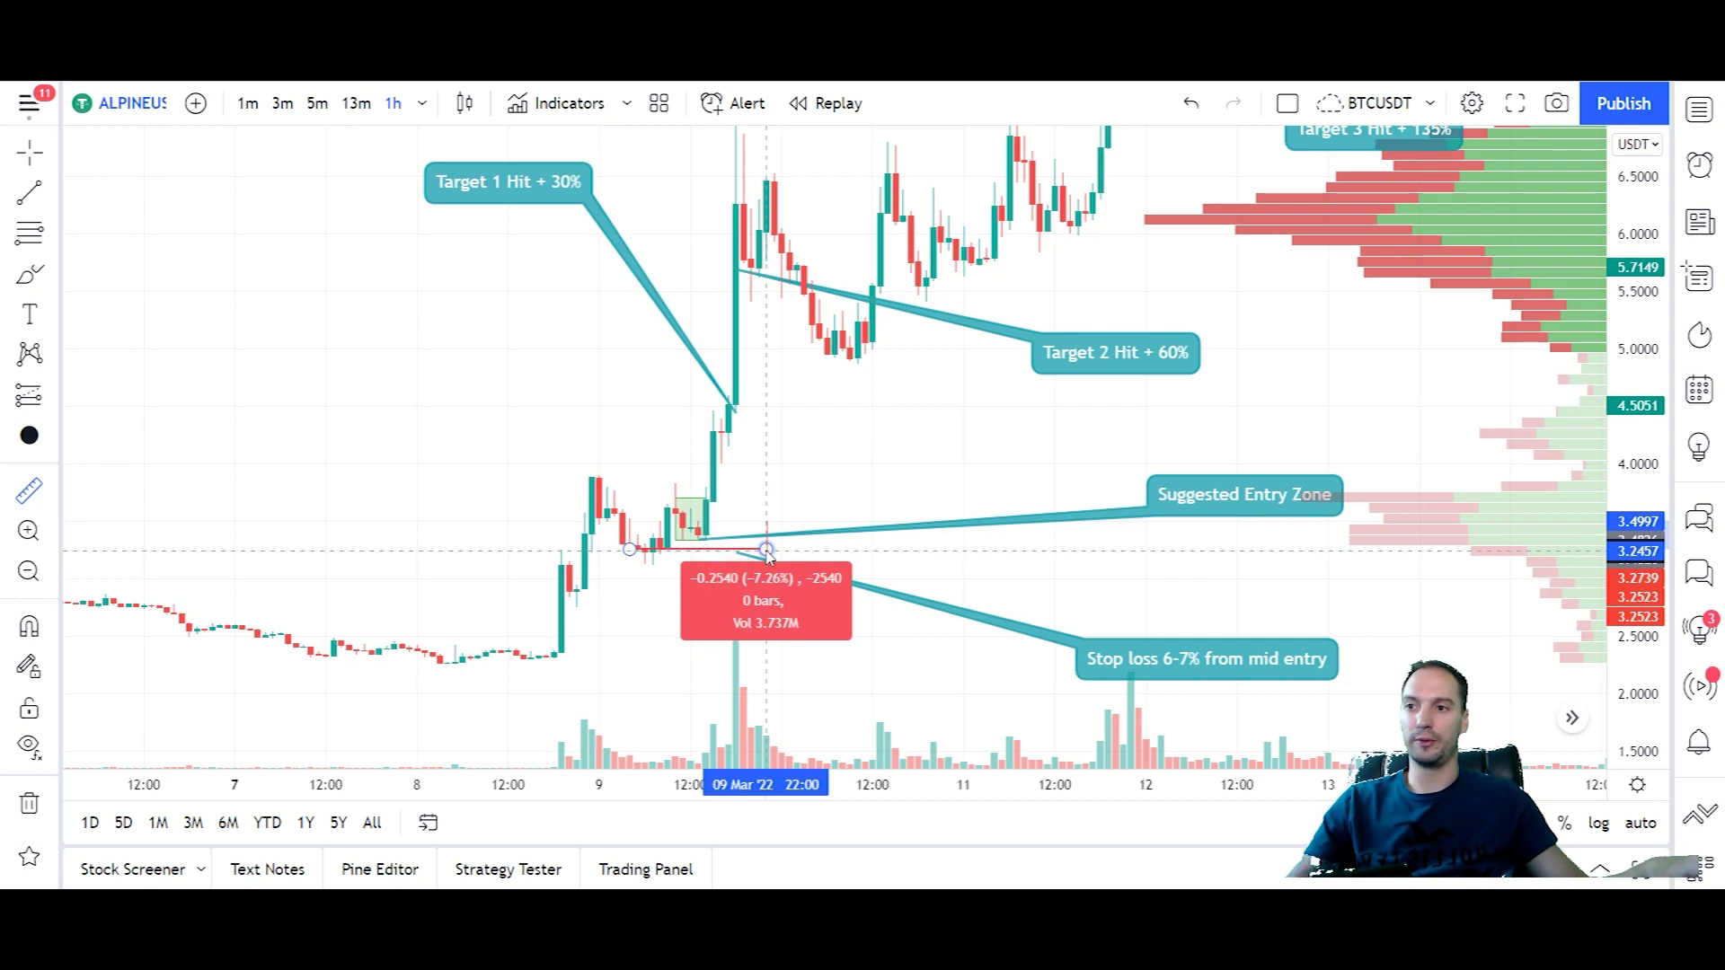
click(767, 550)
drag(604, 424, 566, 435)
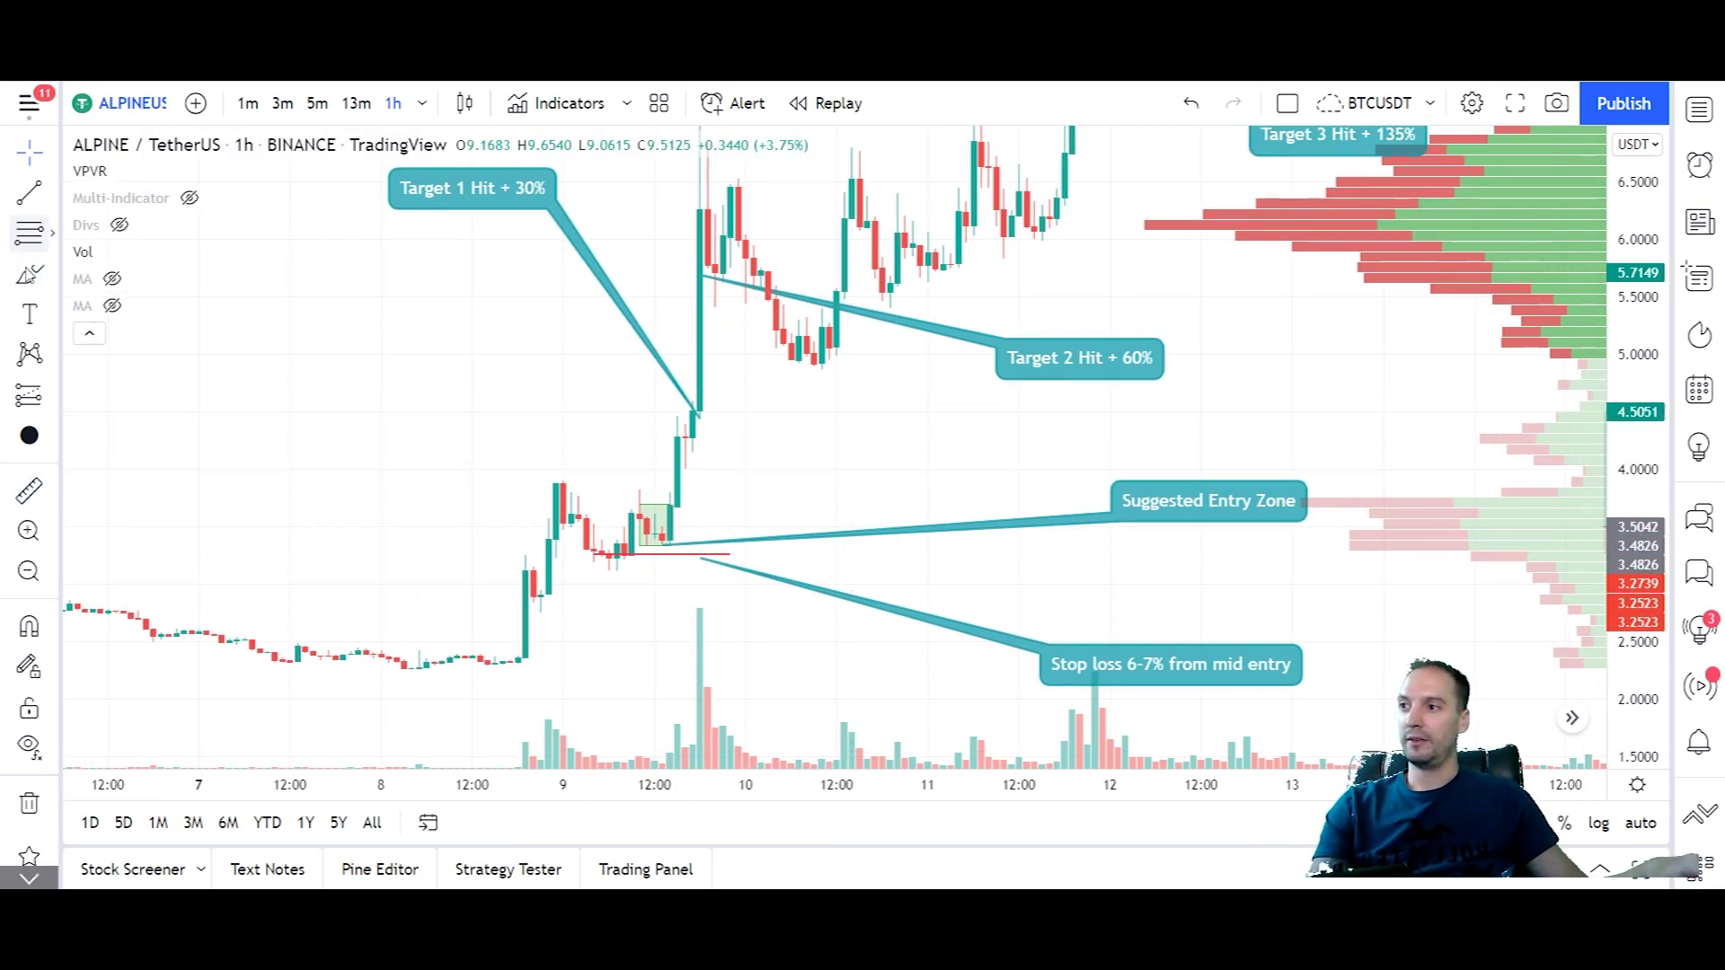
Measure the percentage gain from the middle of the suggested entry zone to the Target 1 level on the ALPINEUSDT chart.
click(29, 491)
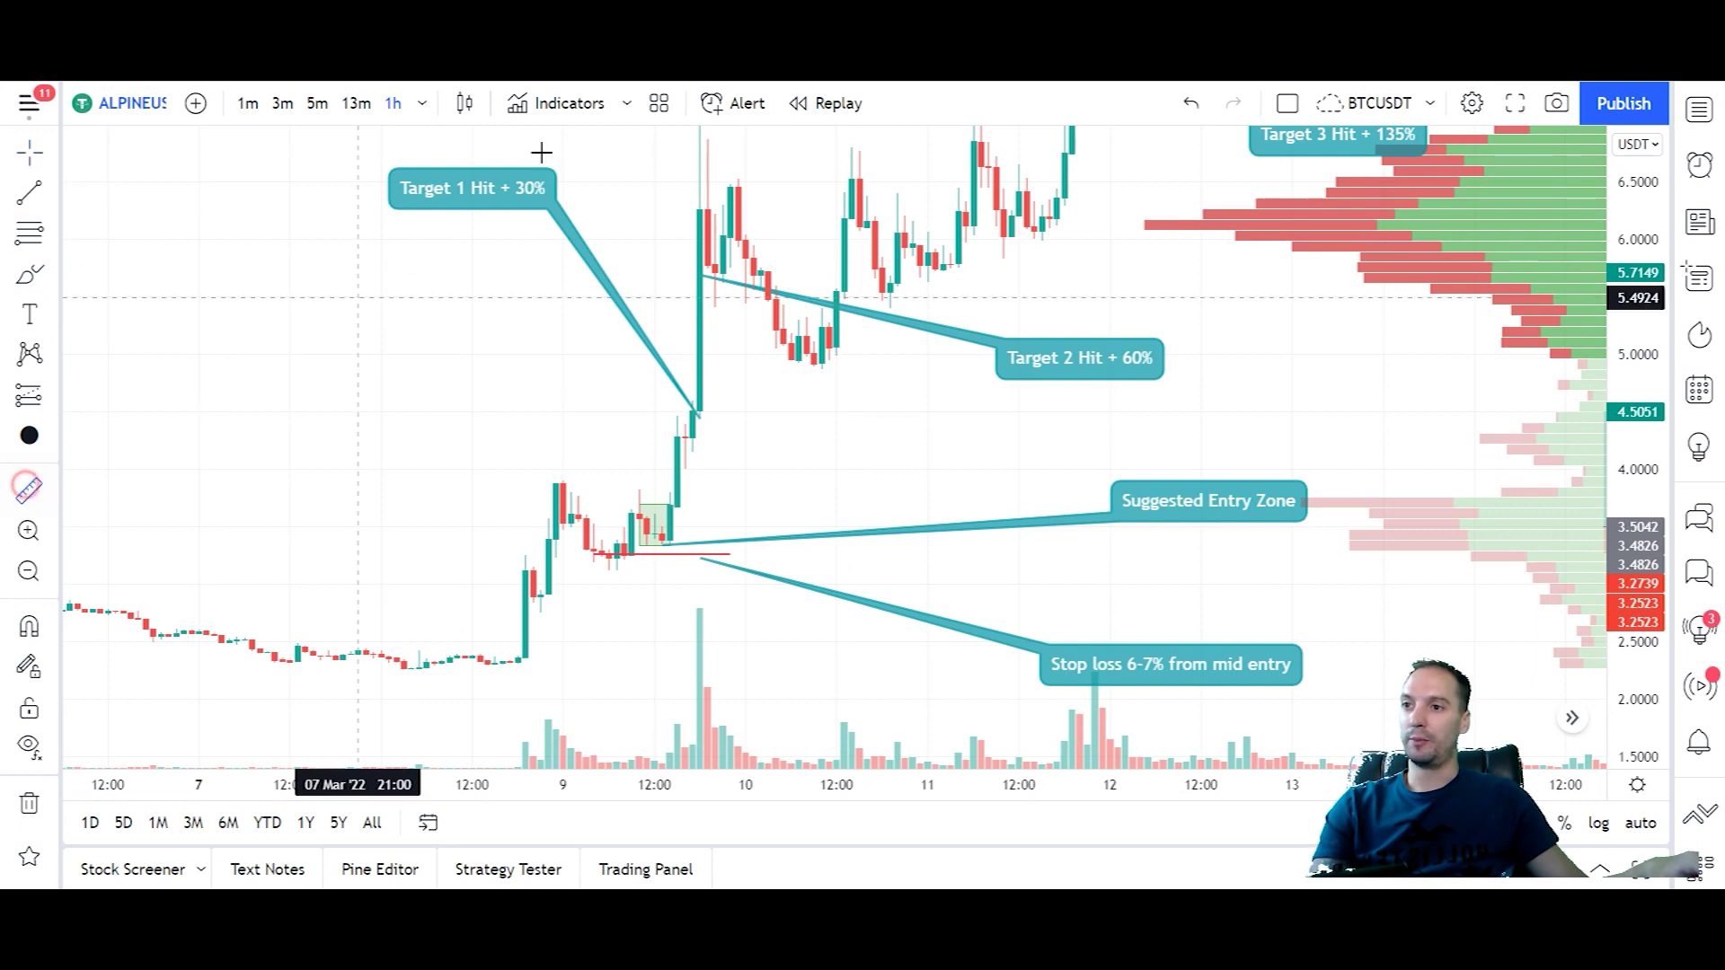
click(755, 526)
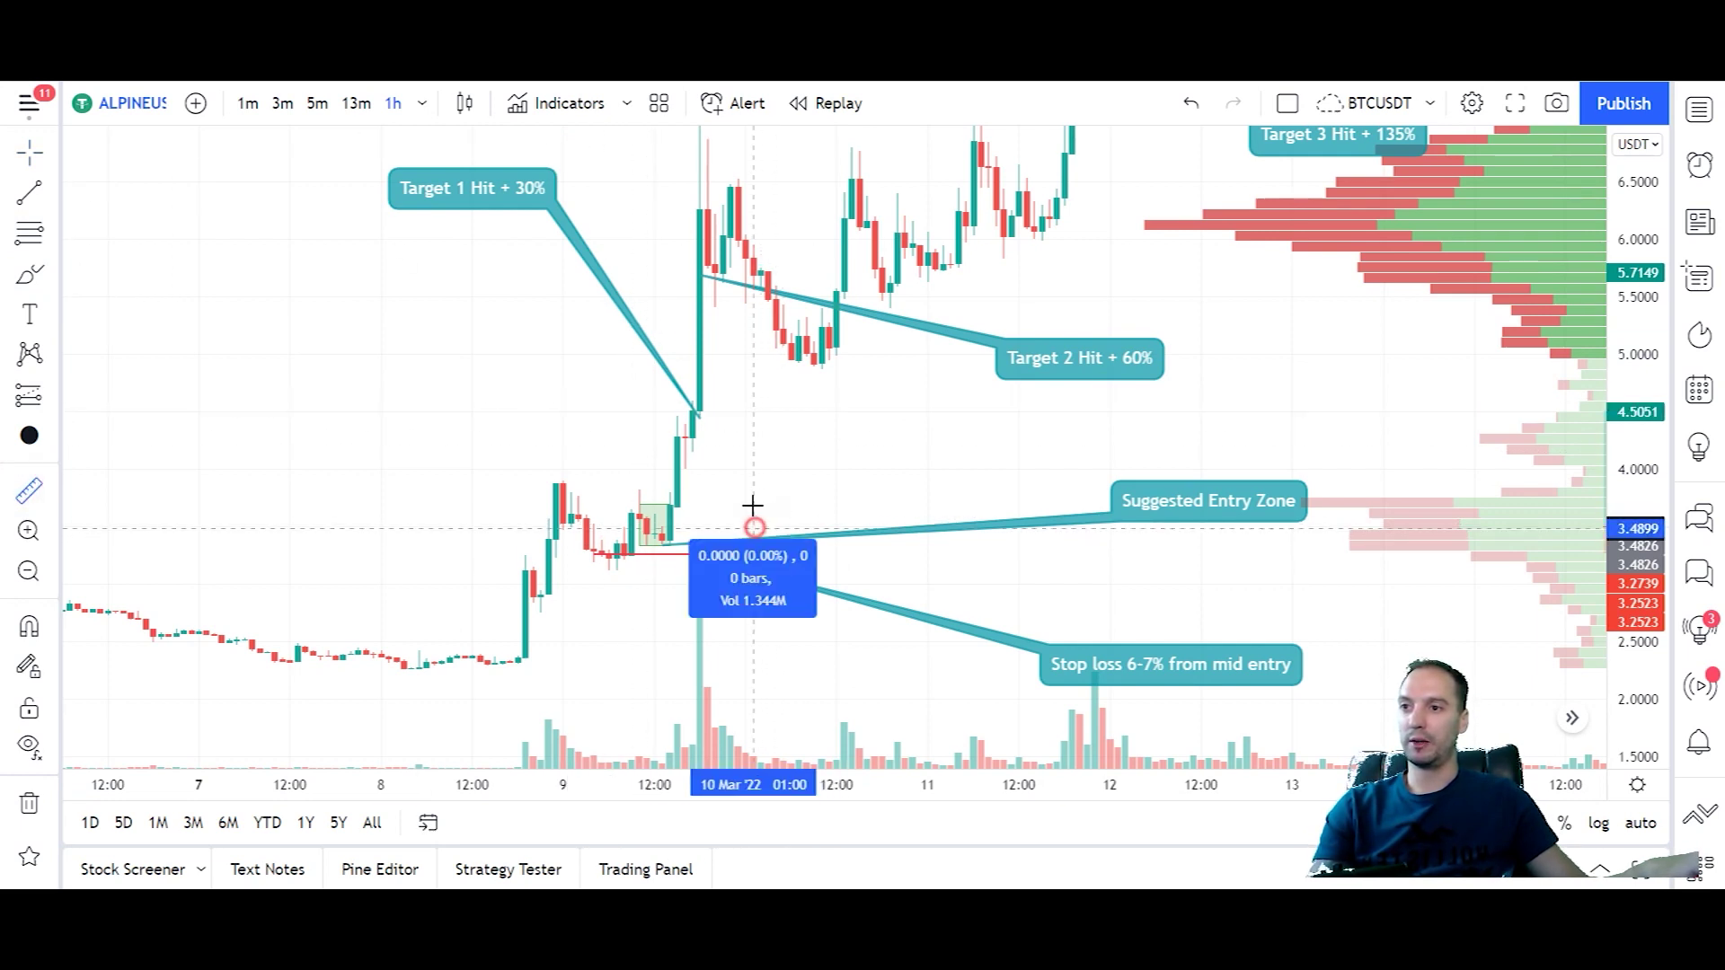
click(739, 413)
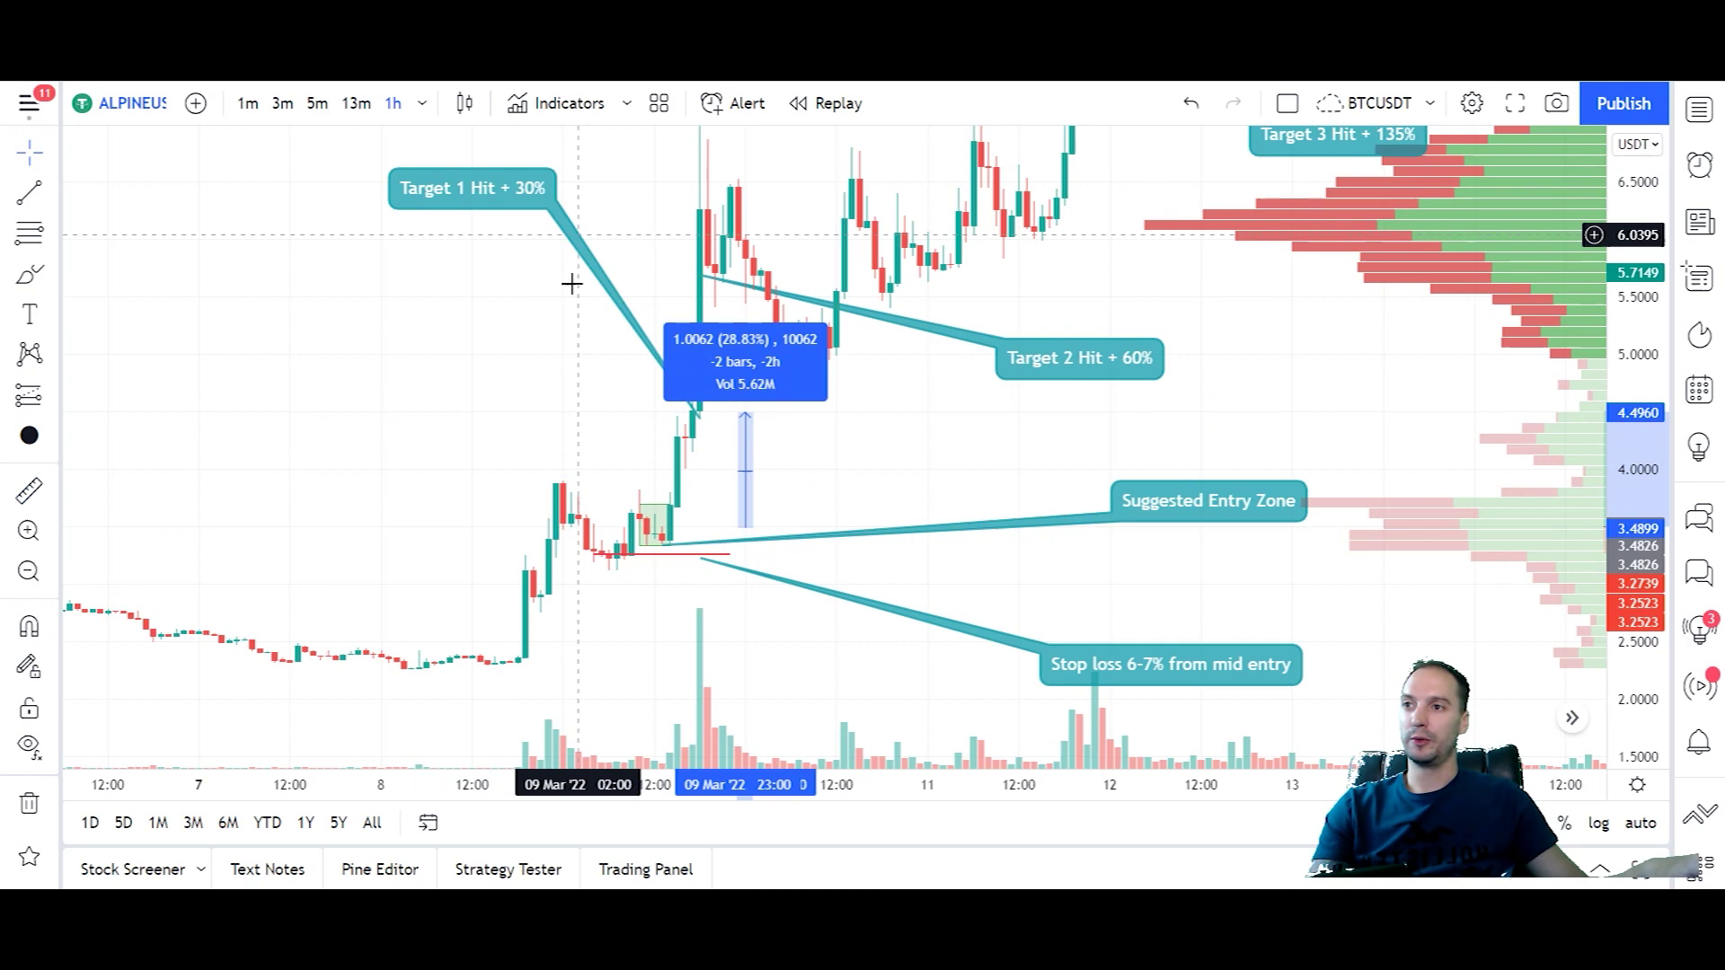
click(921, 422)
View the three long position projections alongside the target, entry and stop-loss labels on the ALPINEUSDT chart.
scroll(956, 428, down, 5)
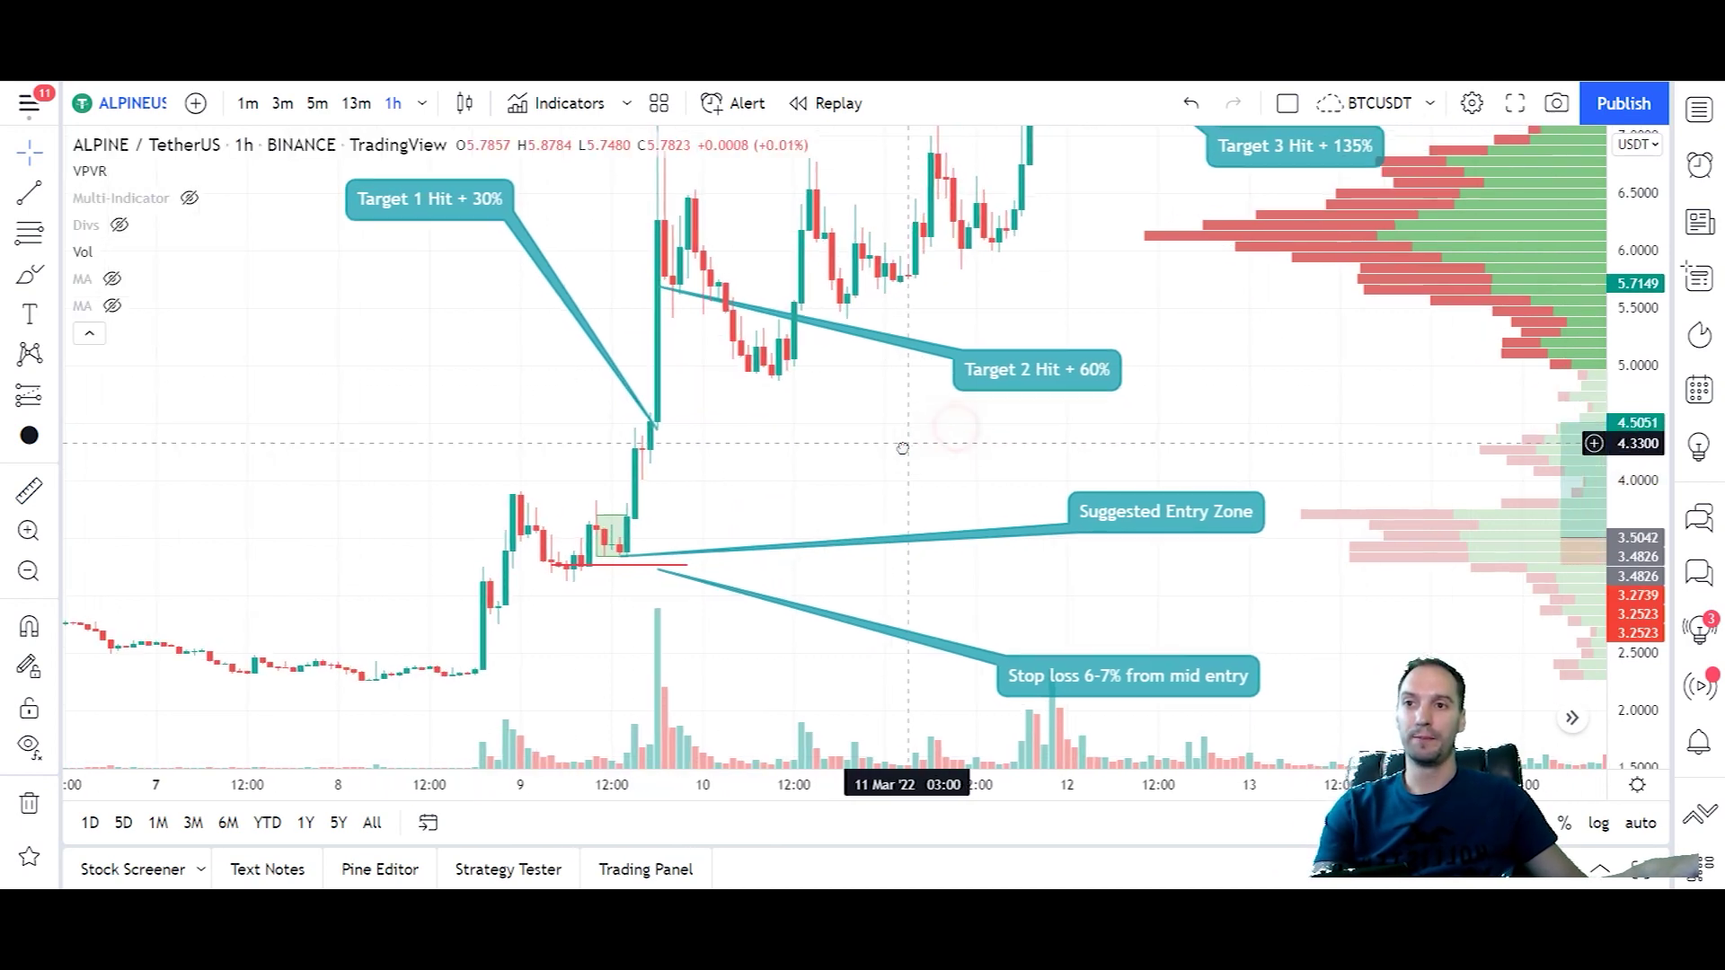
double_click(1579, 234)
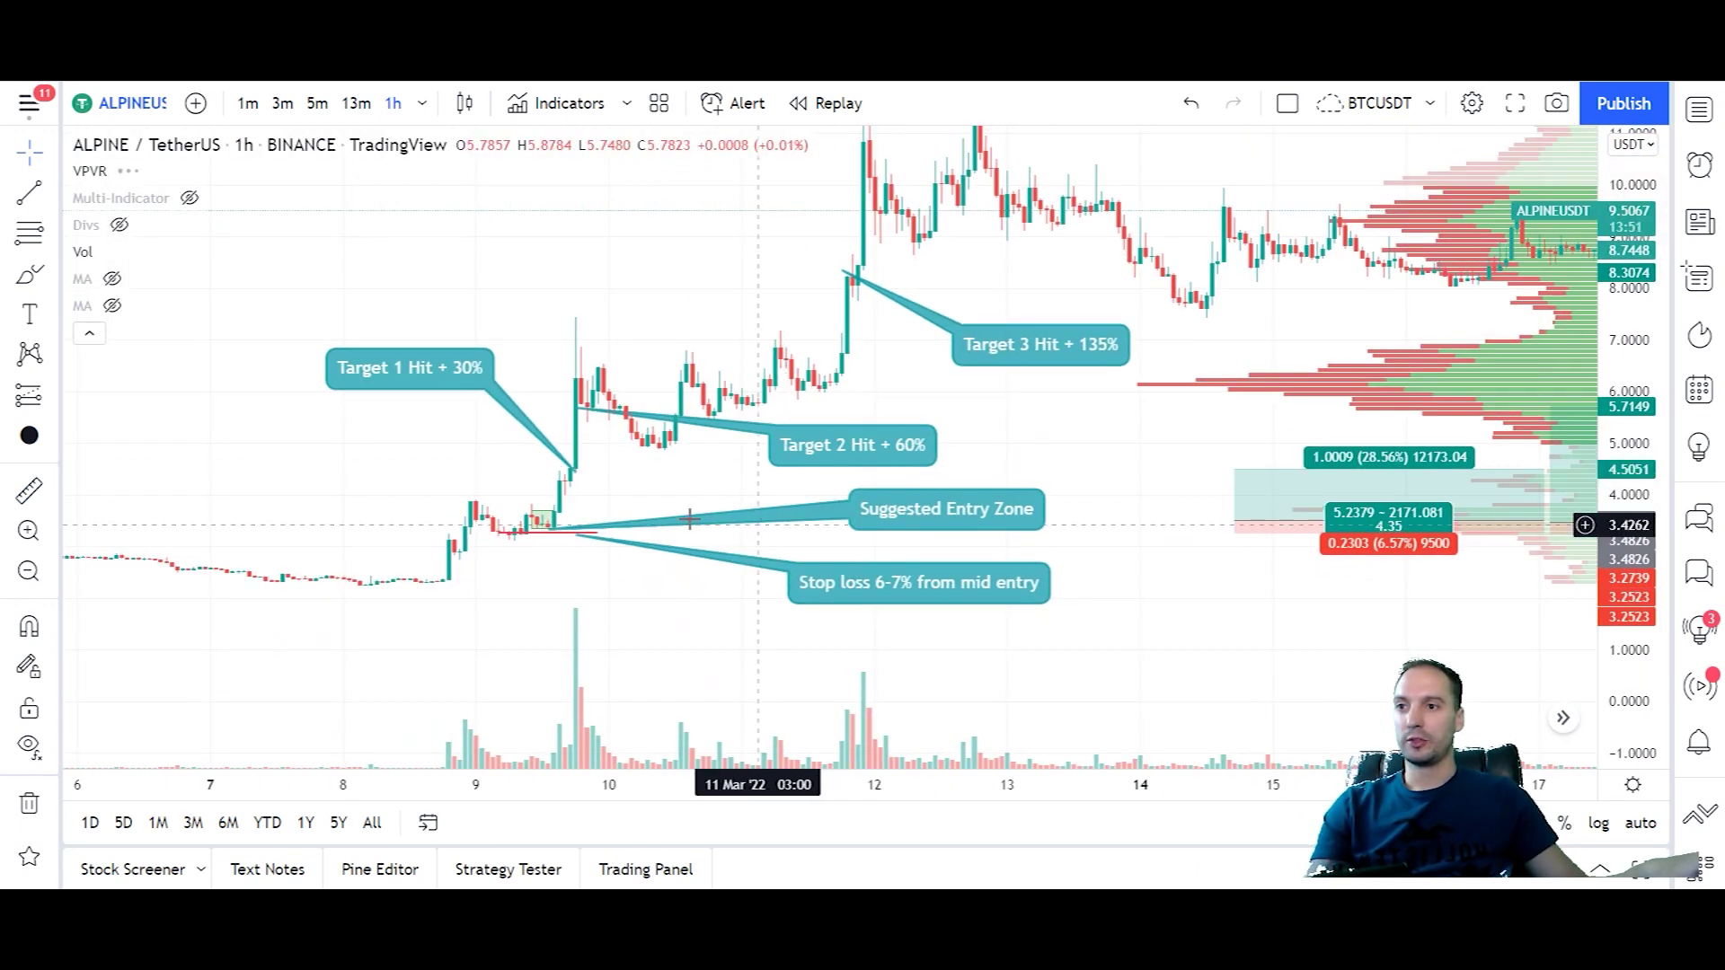
drag(1175, 383, 1018, 386)
scroll(1018, 386, down, 3)
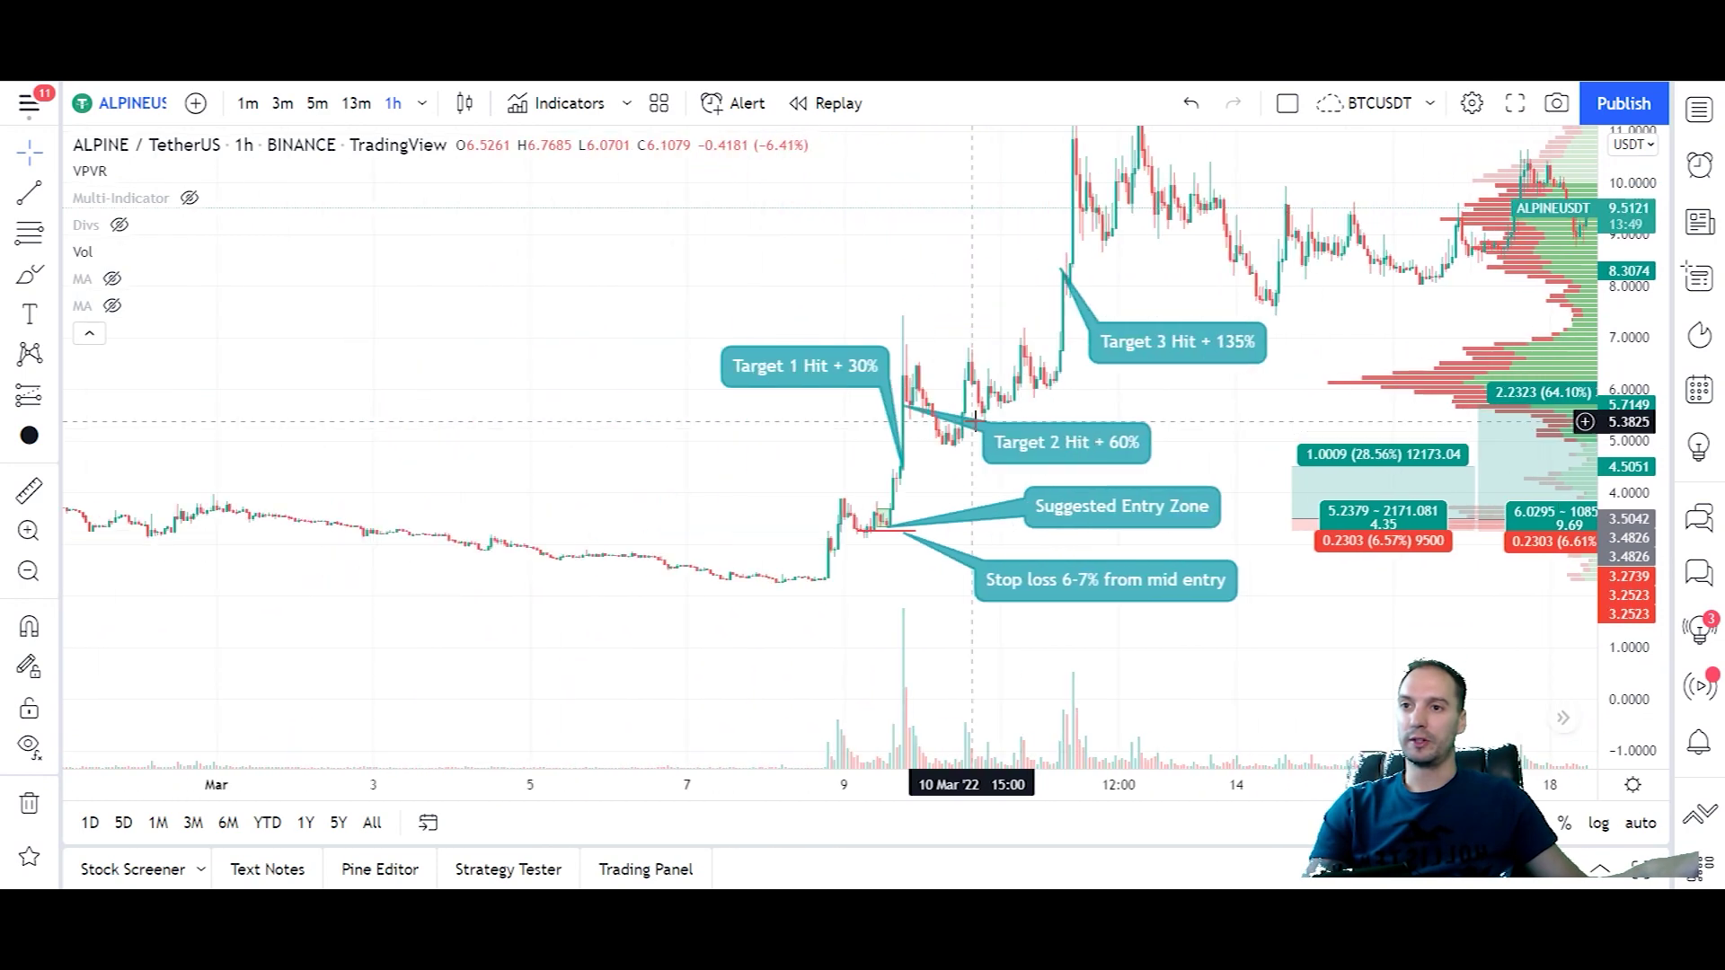
drag(1268, 350, 733, 369)
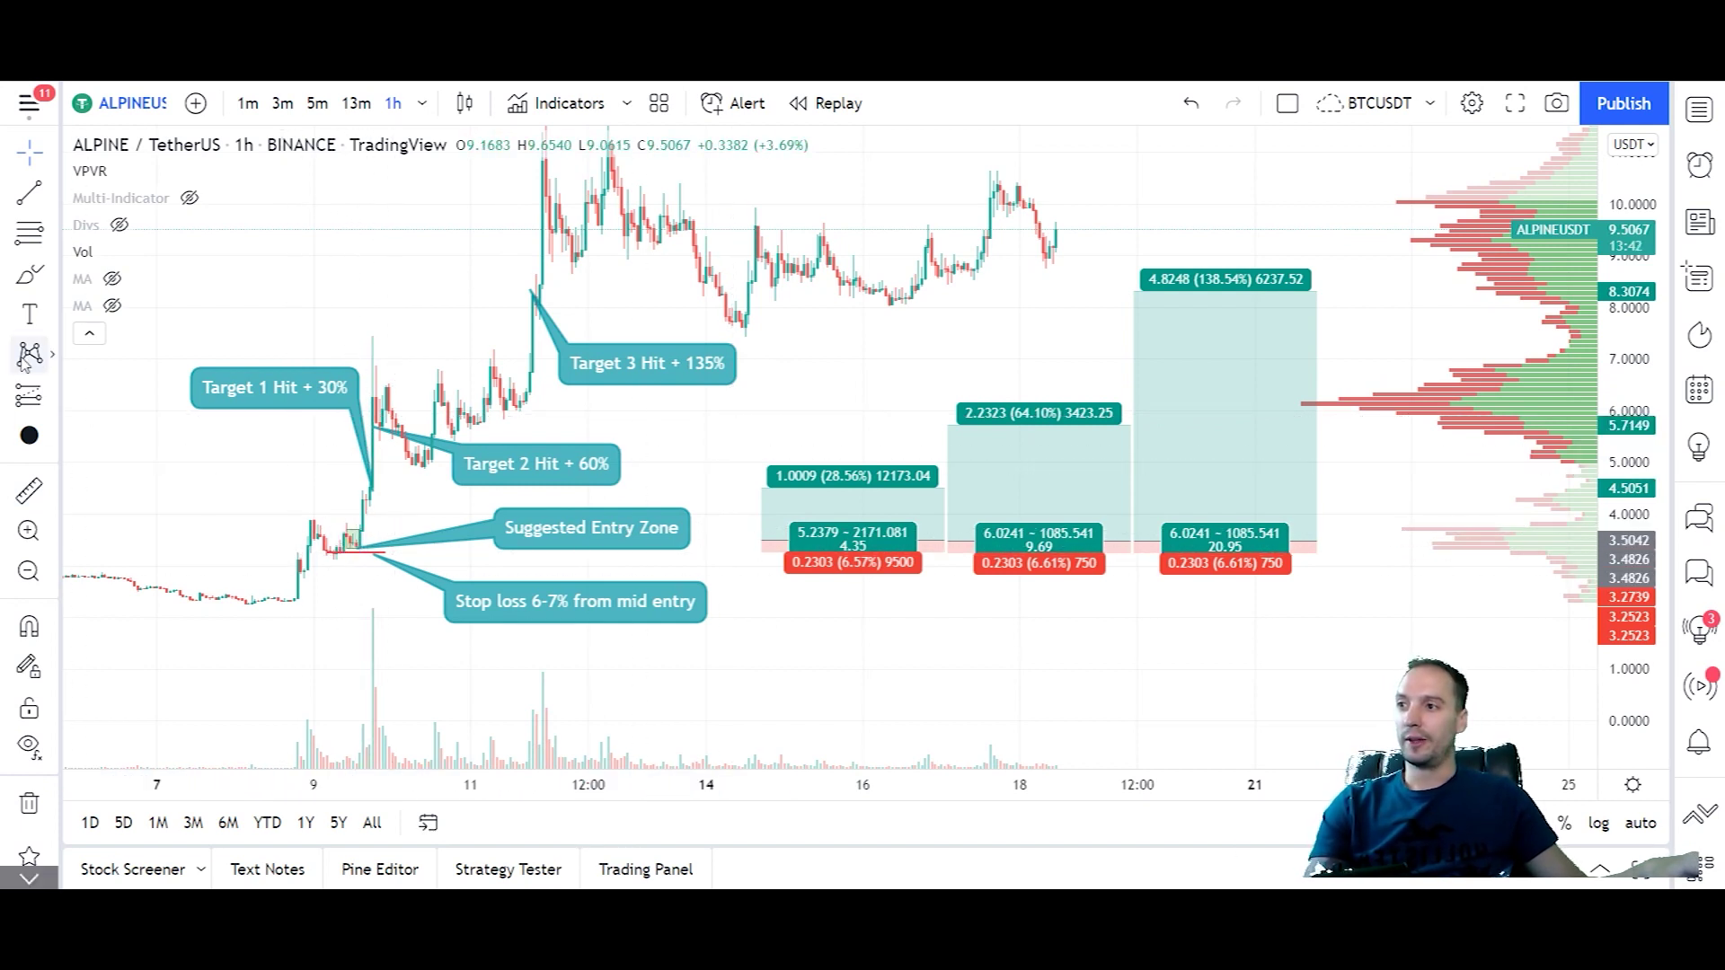
Try out a Long Position drawing near the suggested entry zone, adjusting its stop and target levels, and delete it.
click(52, 398)
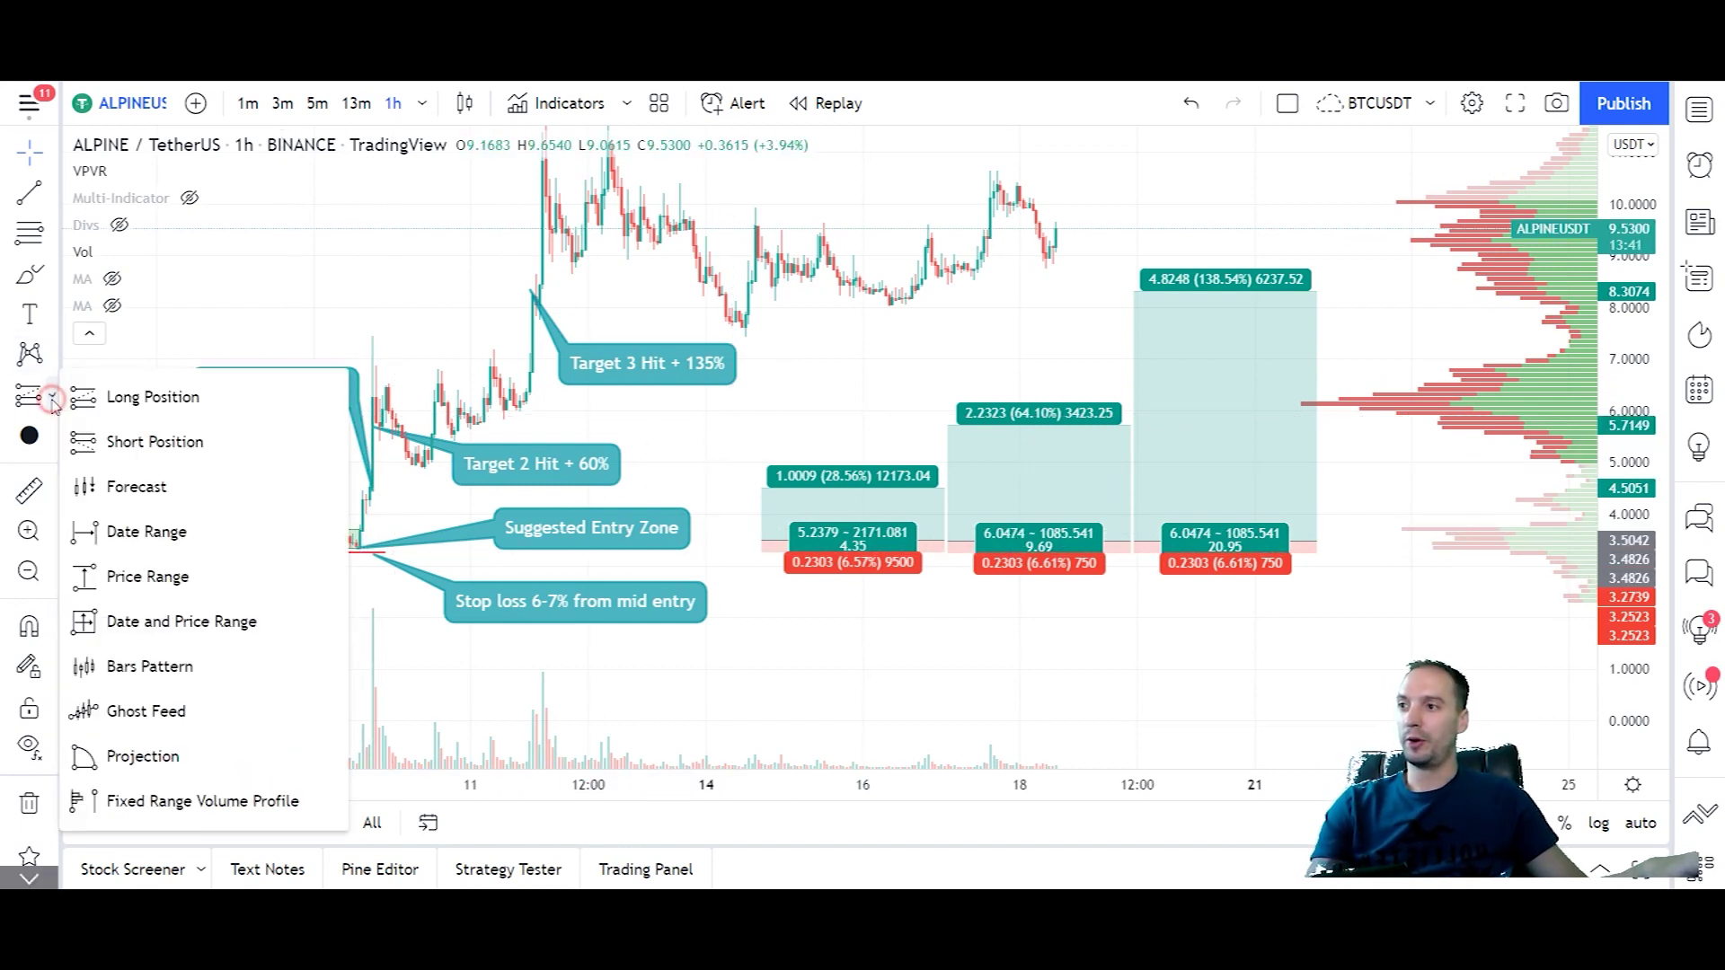
click(178, 400)
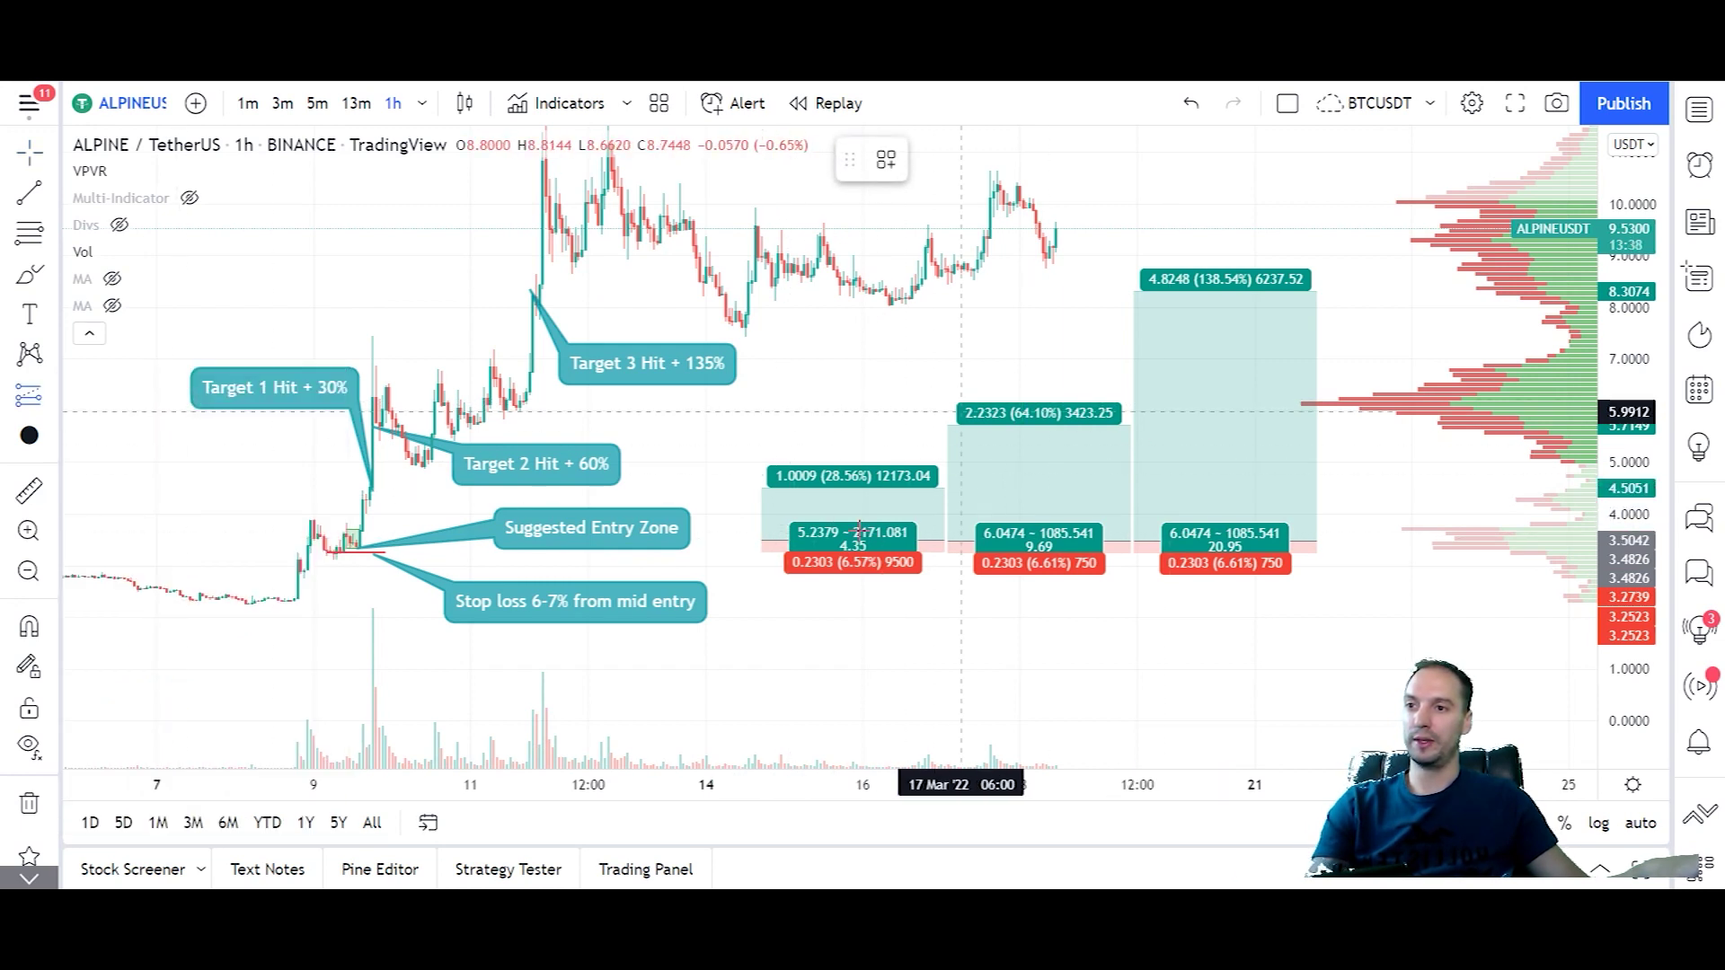
click(261, 537)
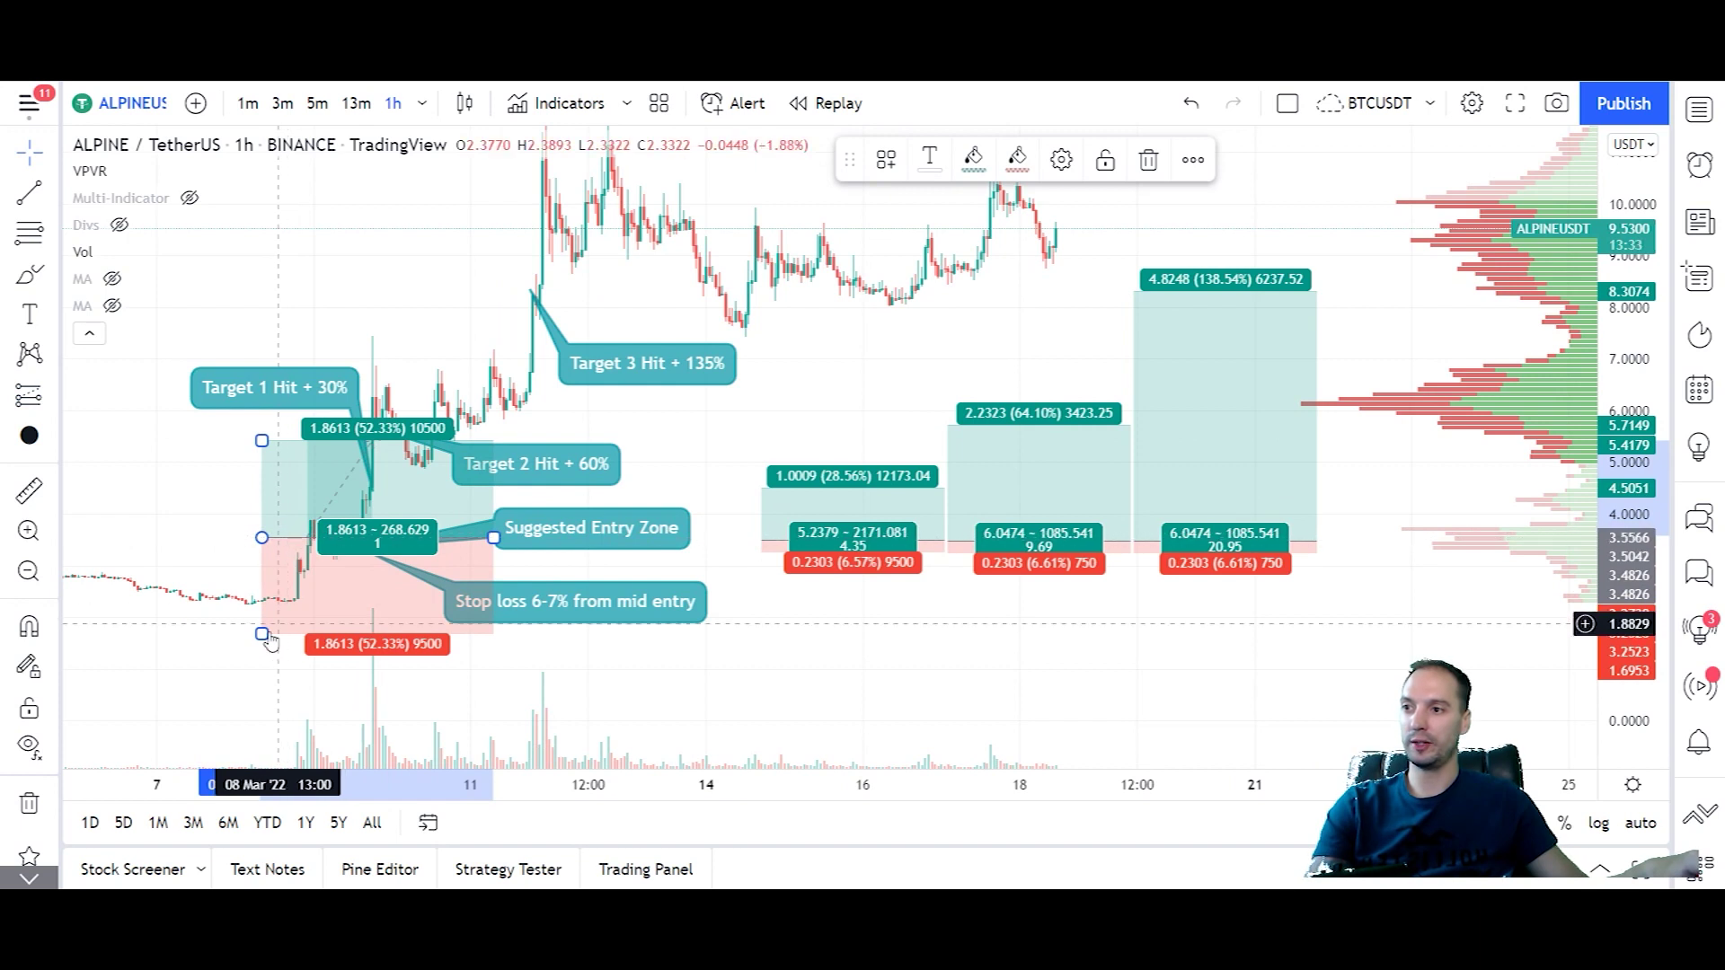
mouse_move(262, 633)
mouse_down()
mouse_move(264, 520)
mouse_move(262, 573)
mouse_move(261, 554)
mouse_up()
mouse_move(261, 441)
mouse_down()
mouse_move(261, 486)
mouse_move(252, 270)
mouse_move(247, 436)
mouse_up()
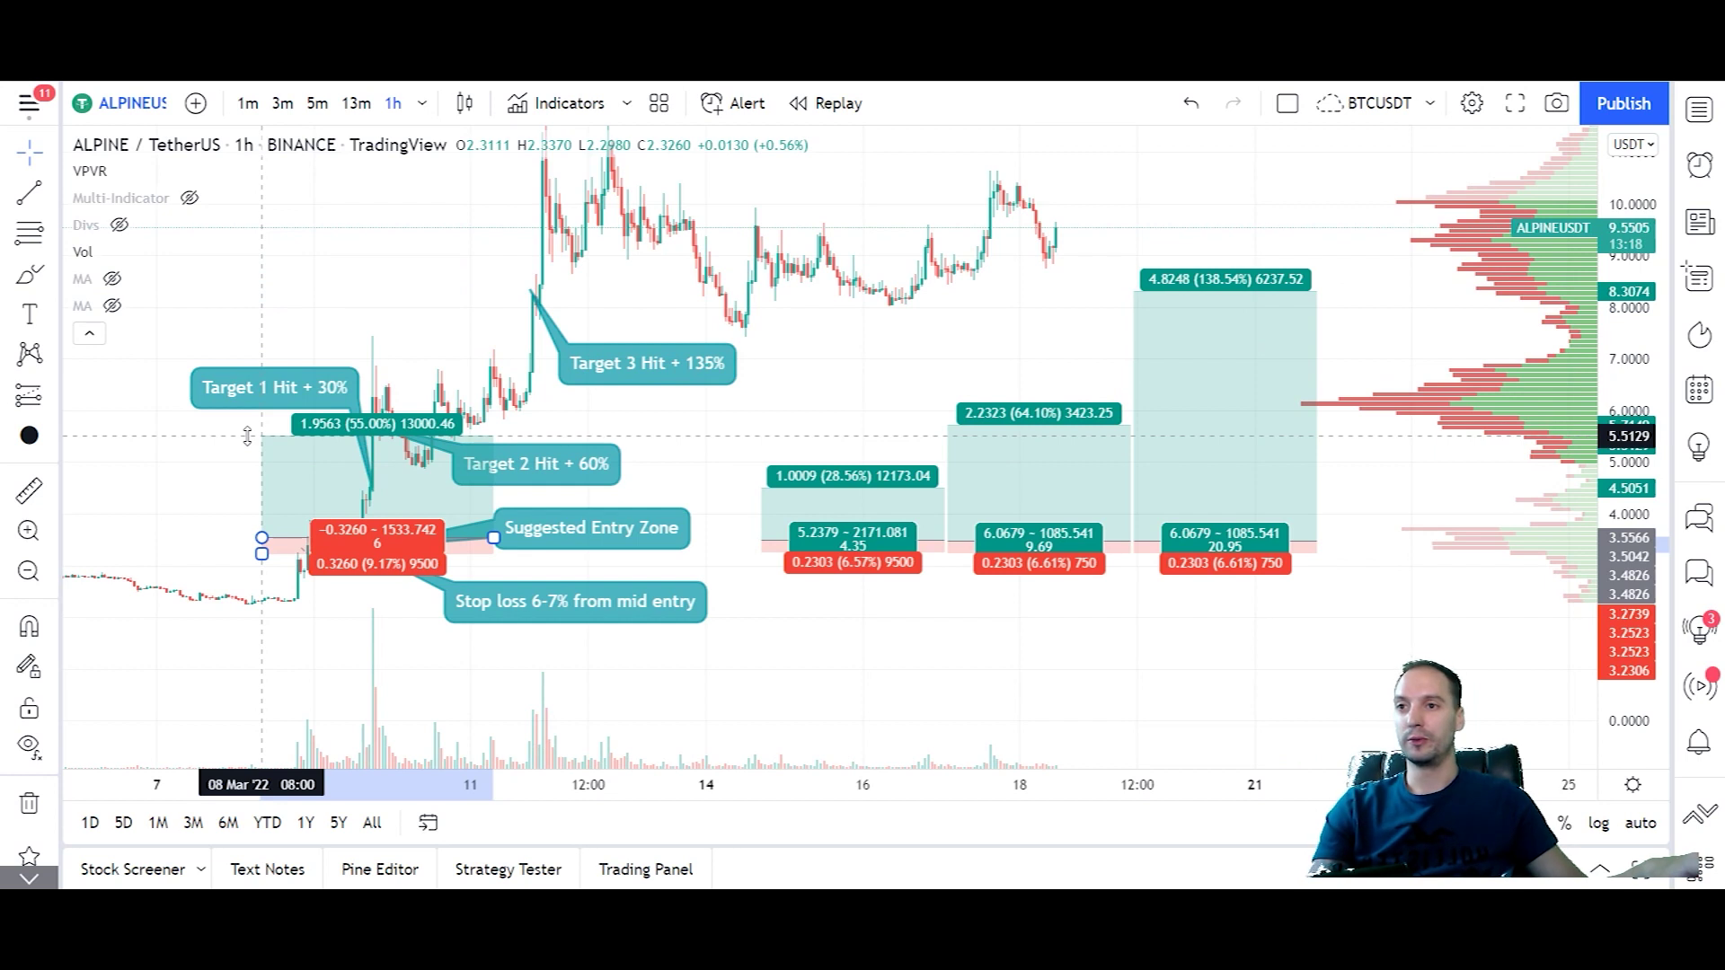
drag(247, 436, 248, 437)
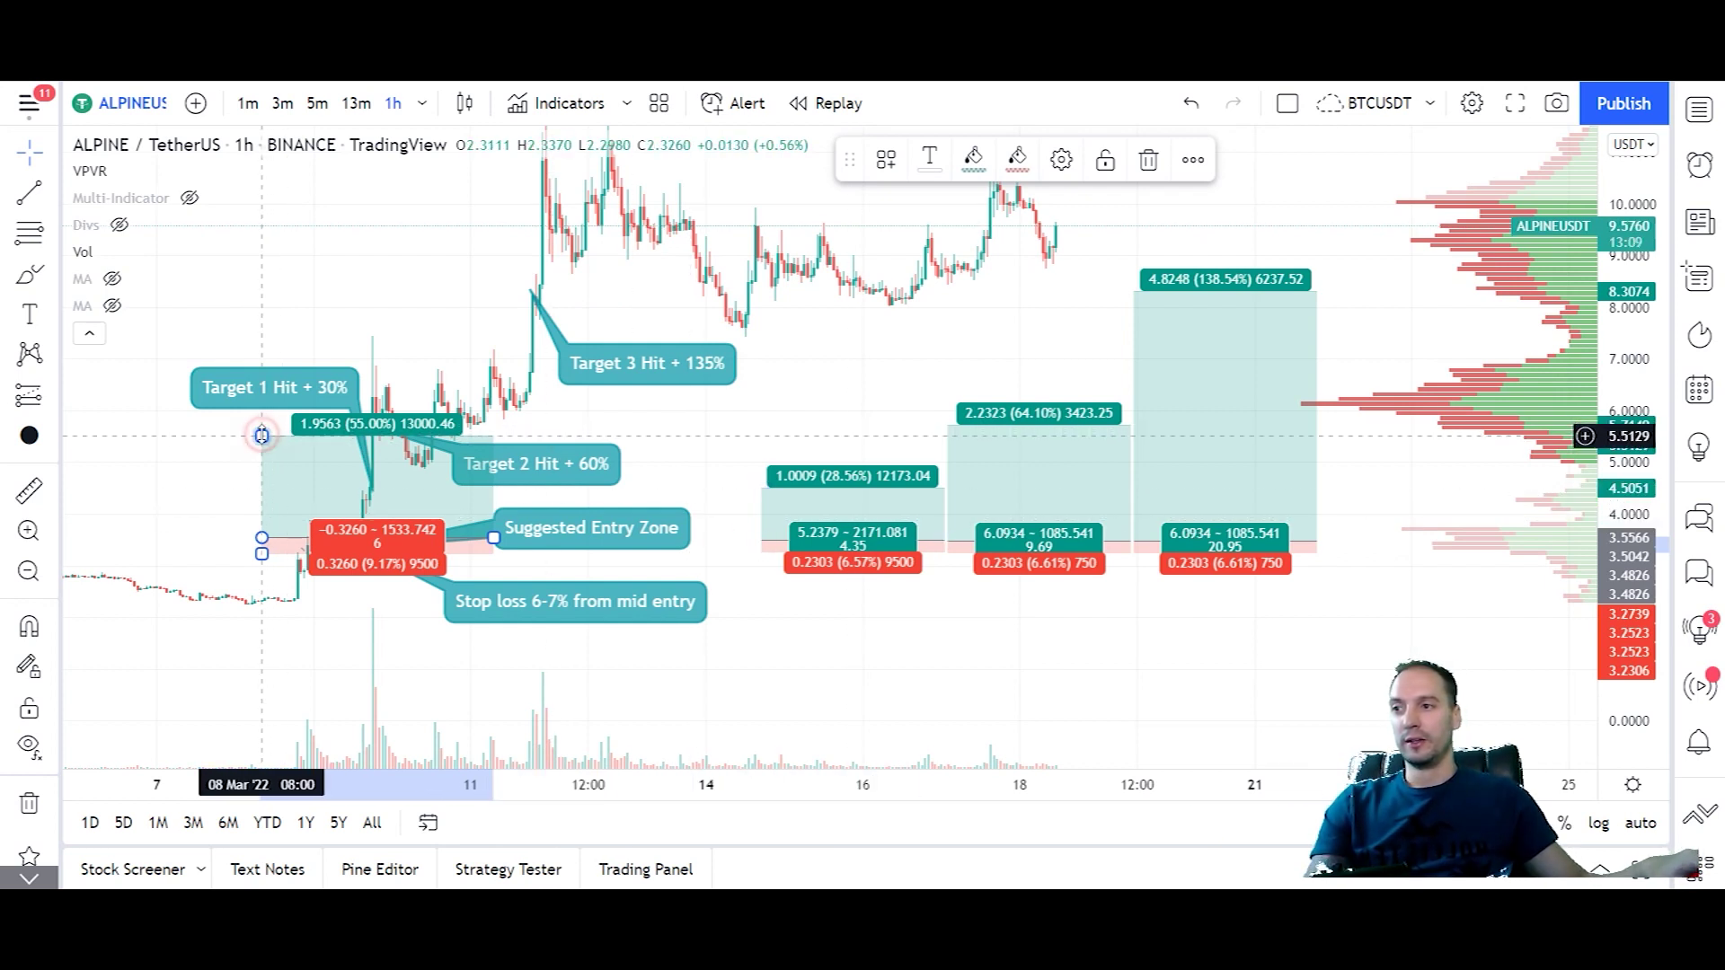
key(Delete)
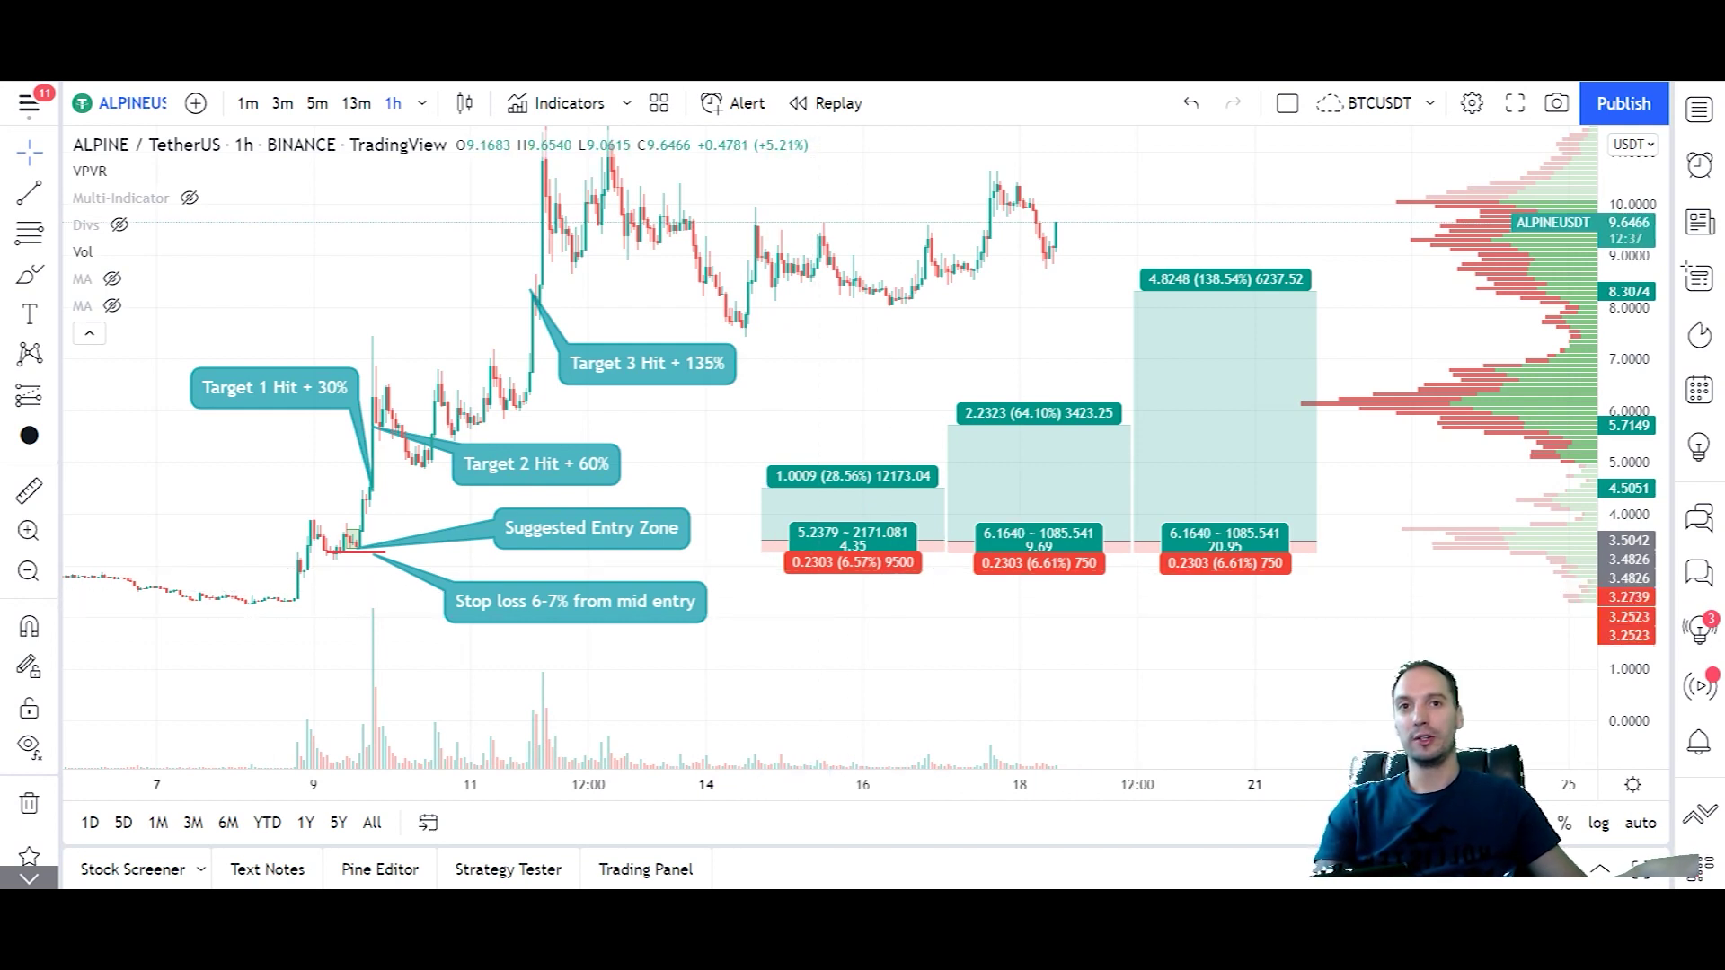
Set the Target 2 long position's account size to 10000 USDT and risk to 5%, and check the Target 1 position's settings.
double_click(1038, 489)
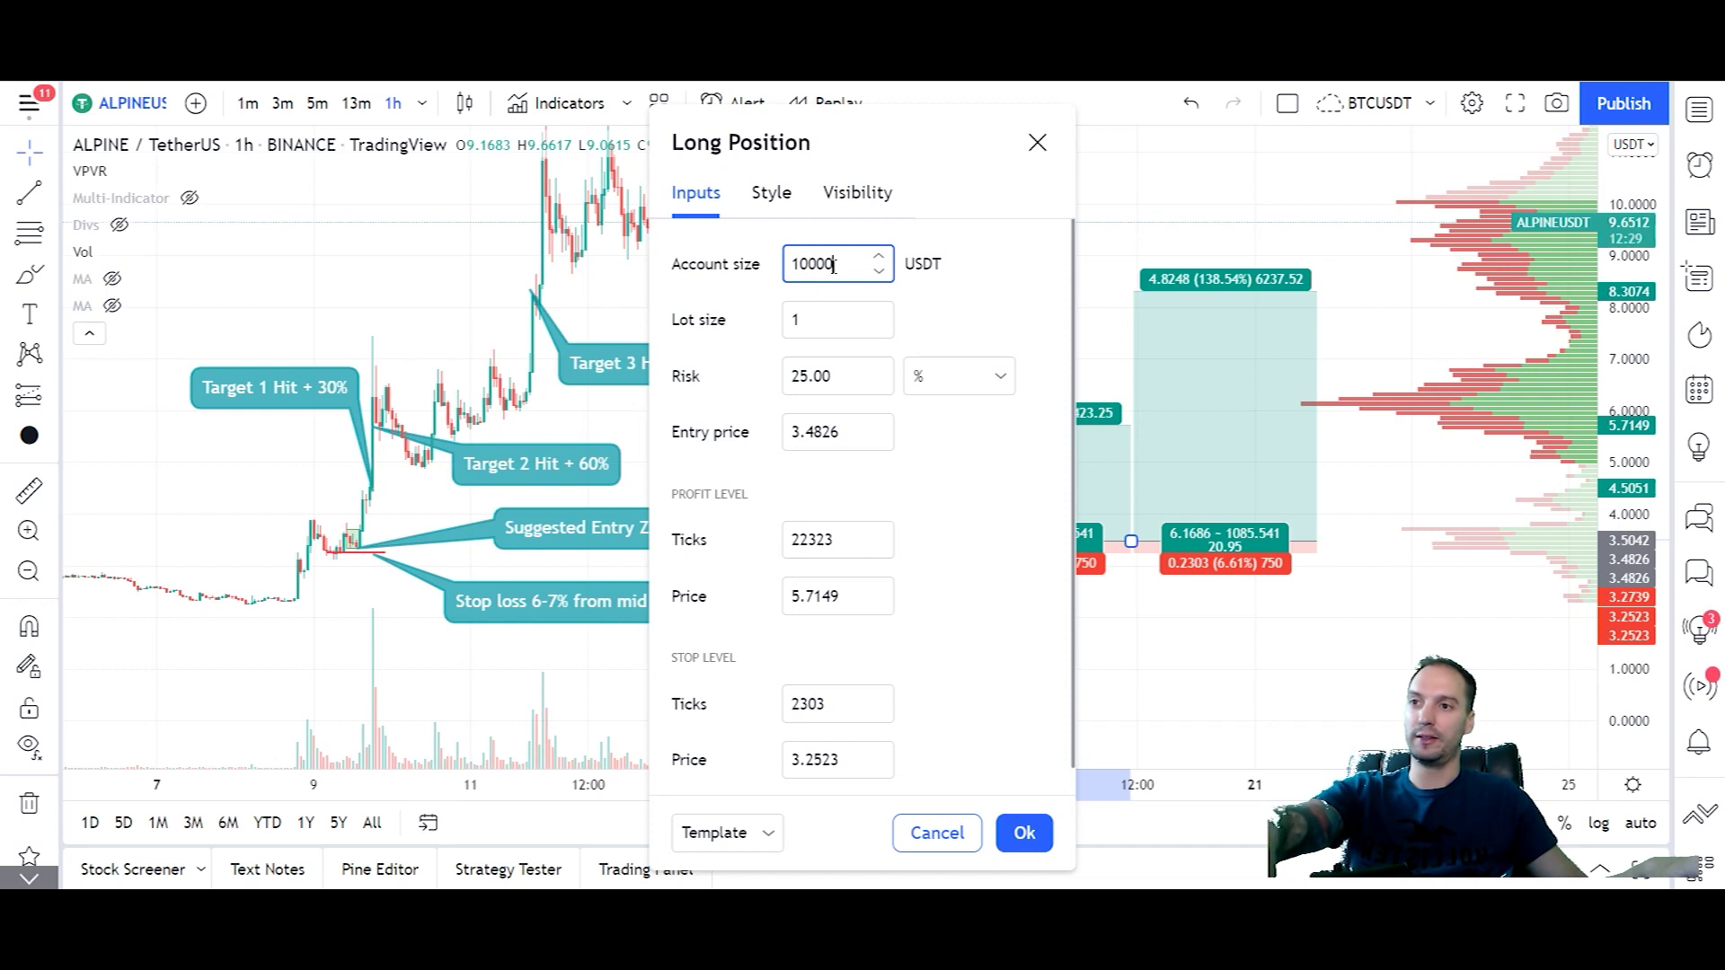
click(832, 375)
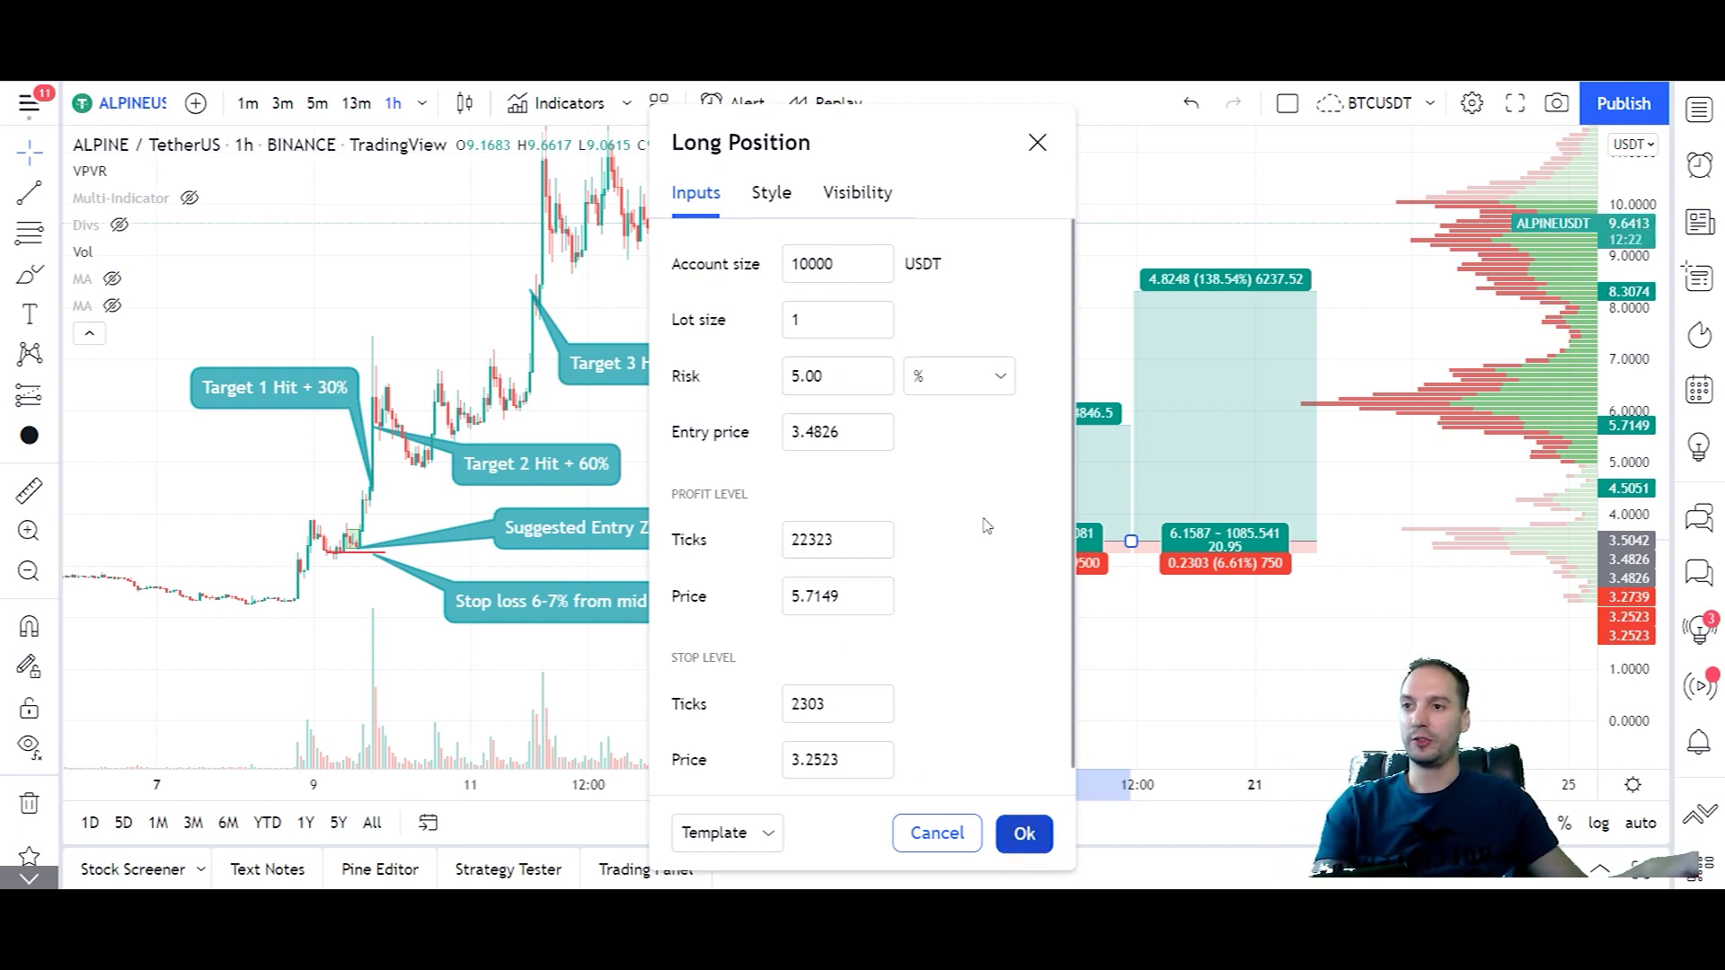
click(1023, 836)
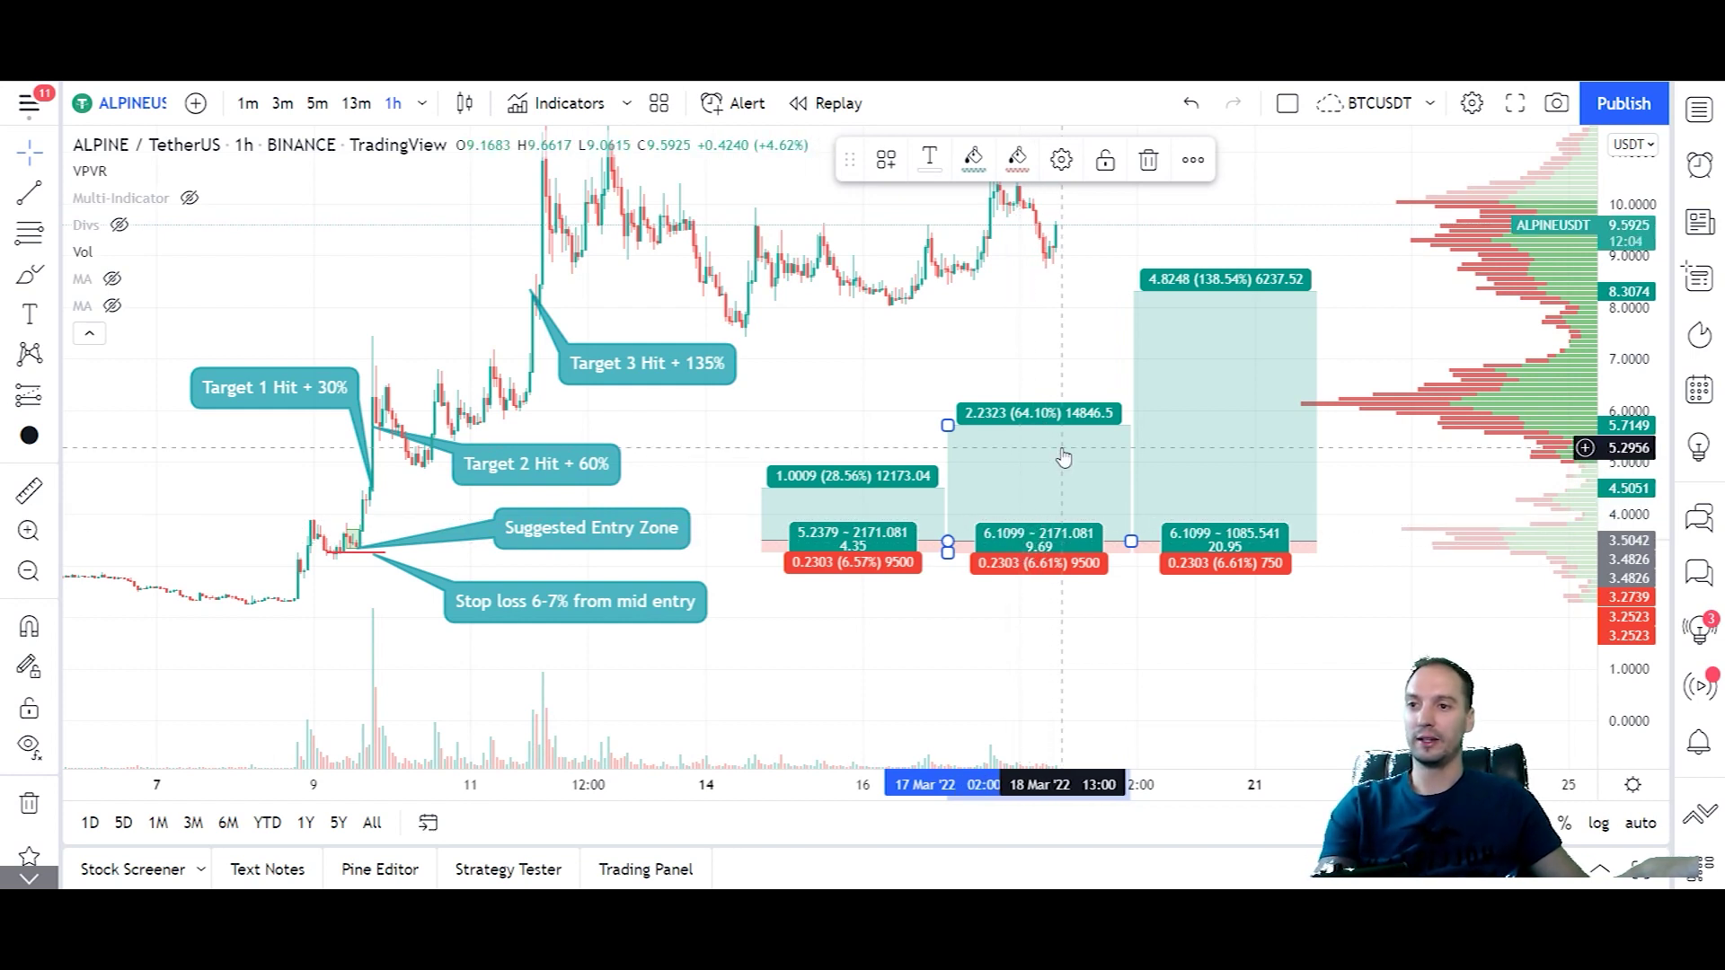
double_click(890, 493)
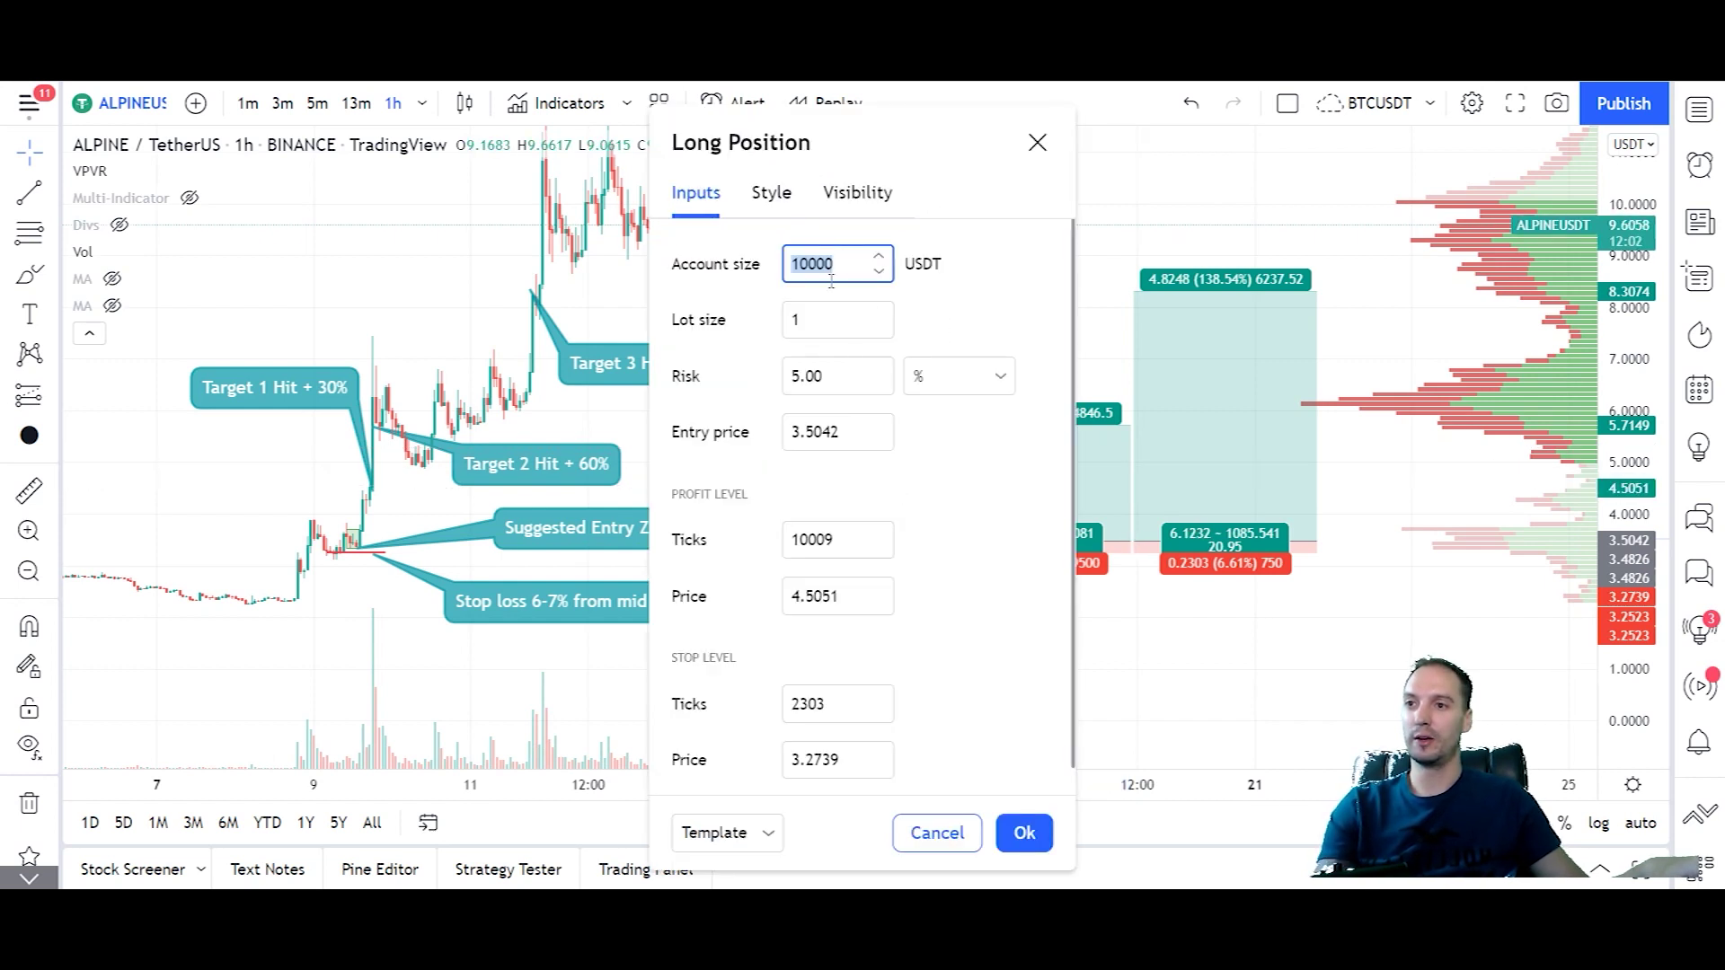
click(1024, 833)
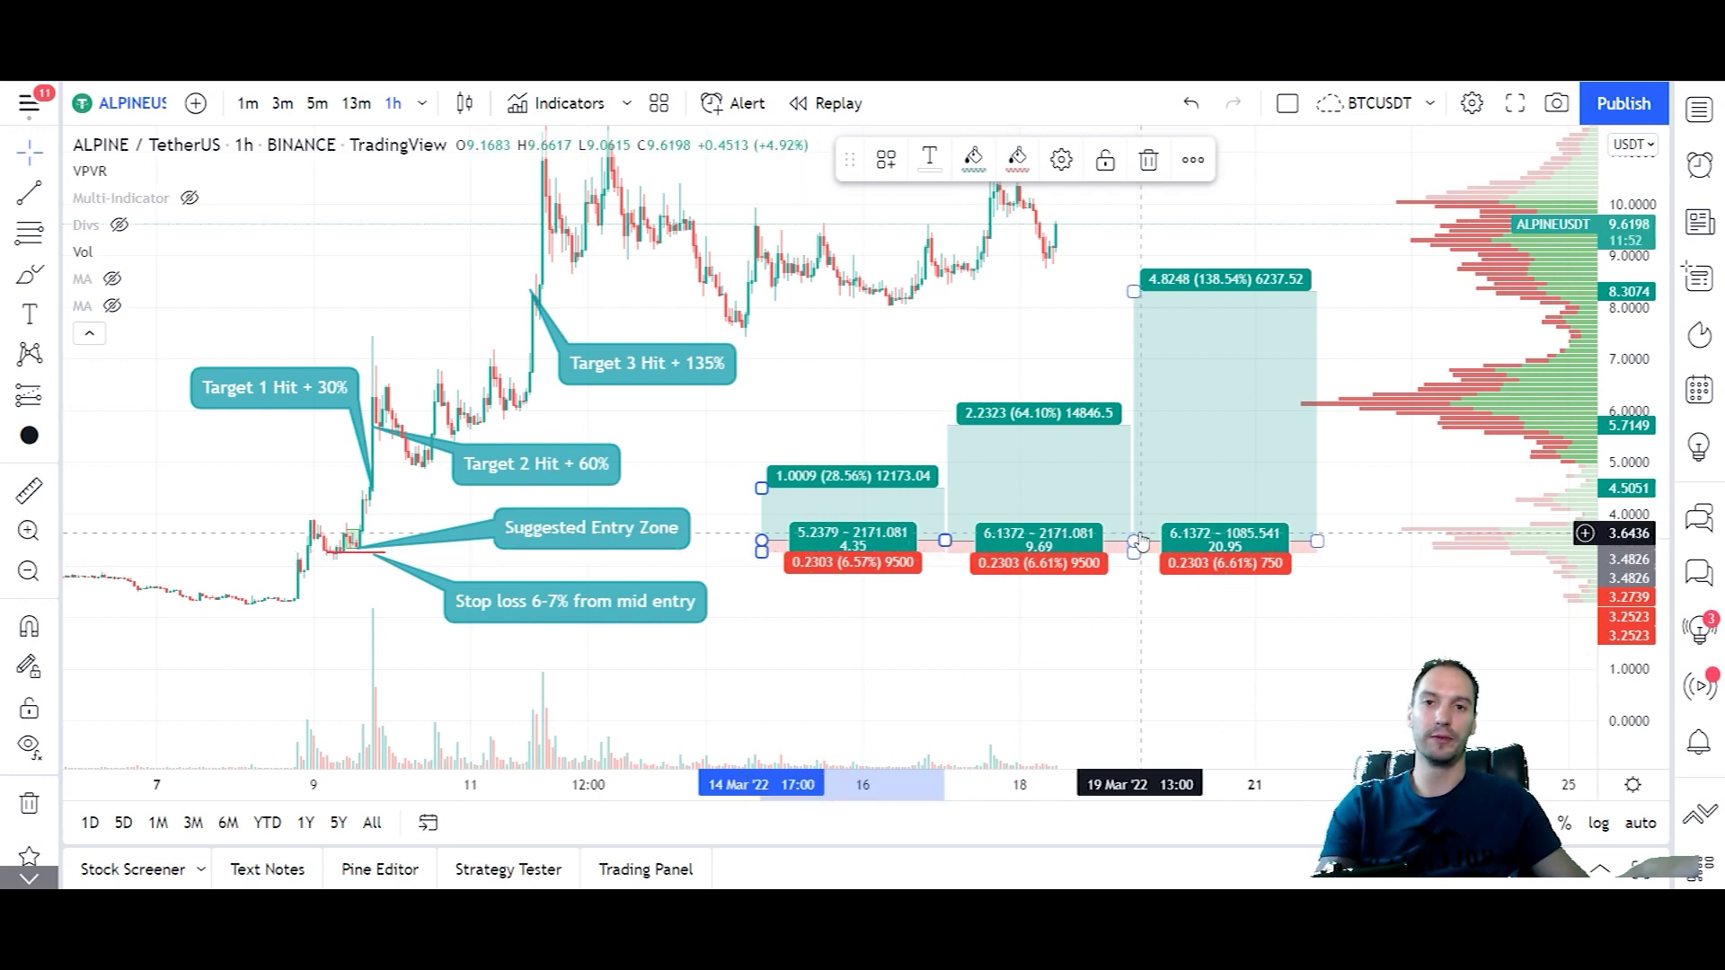
Set the Target 3 long position's account size to 10000 USDT and its risk to 5%.
double_click(1215, 537)
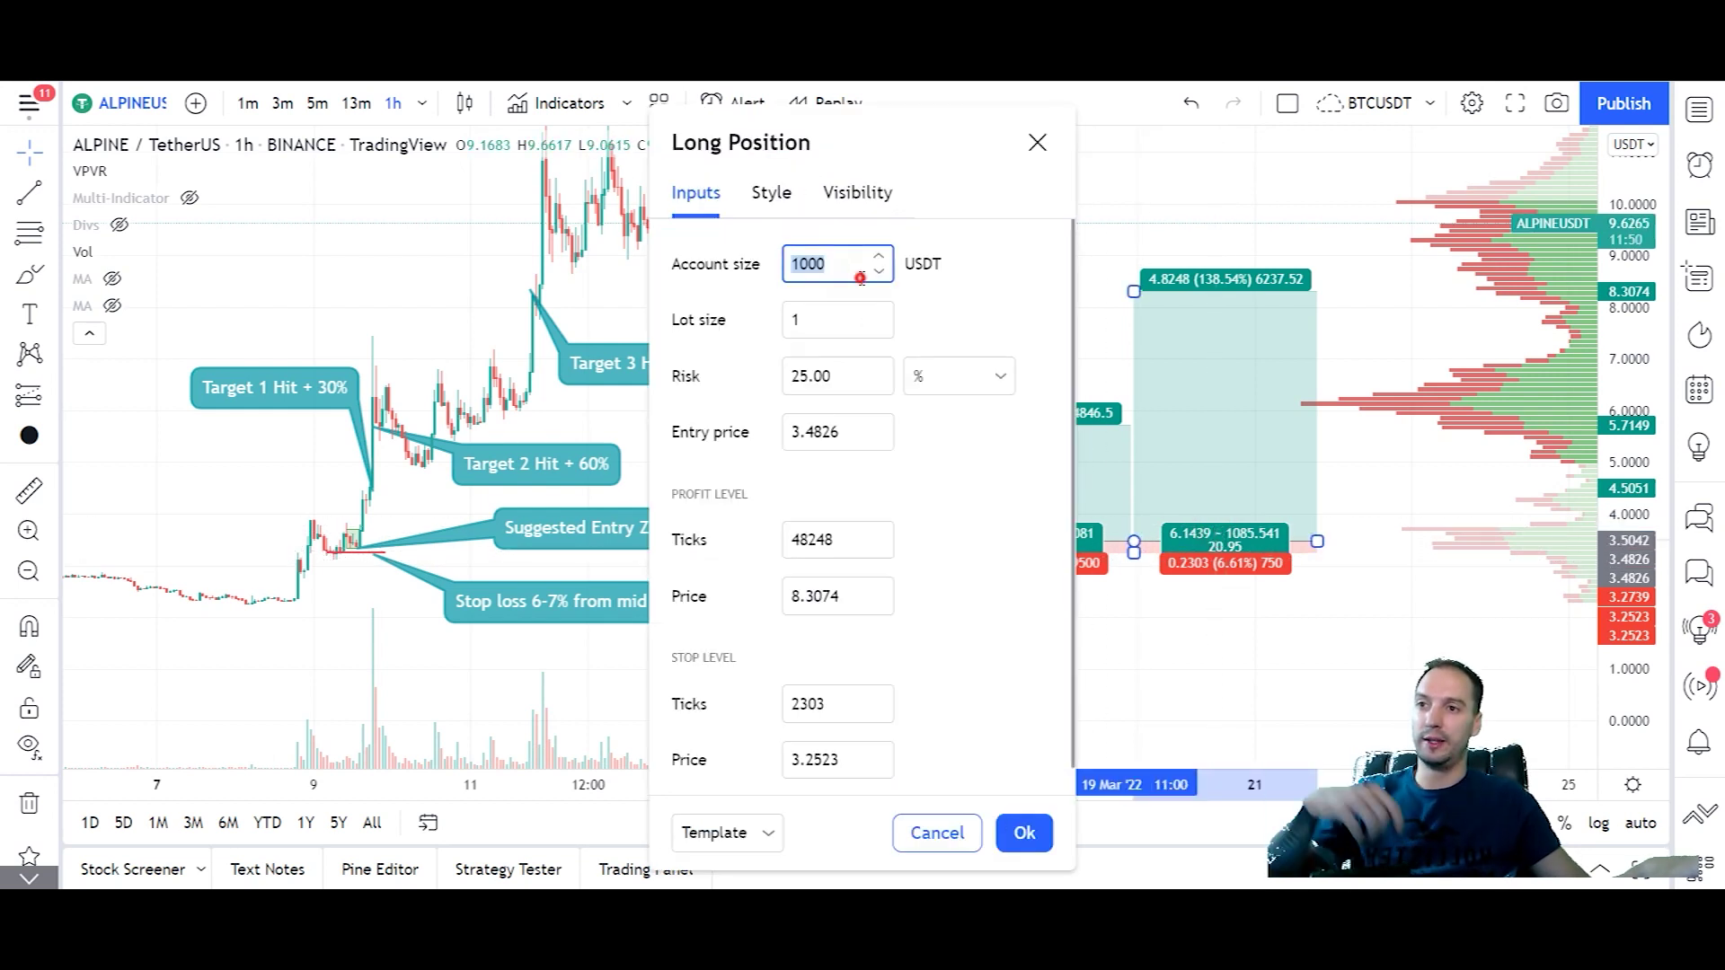
click(836, 262)
text(0)
double_click(813, 375)
text(5)
click(1023, 834)
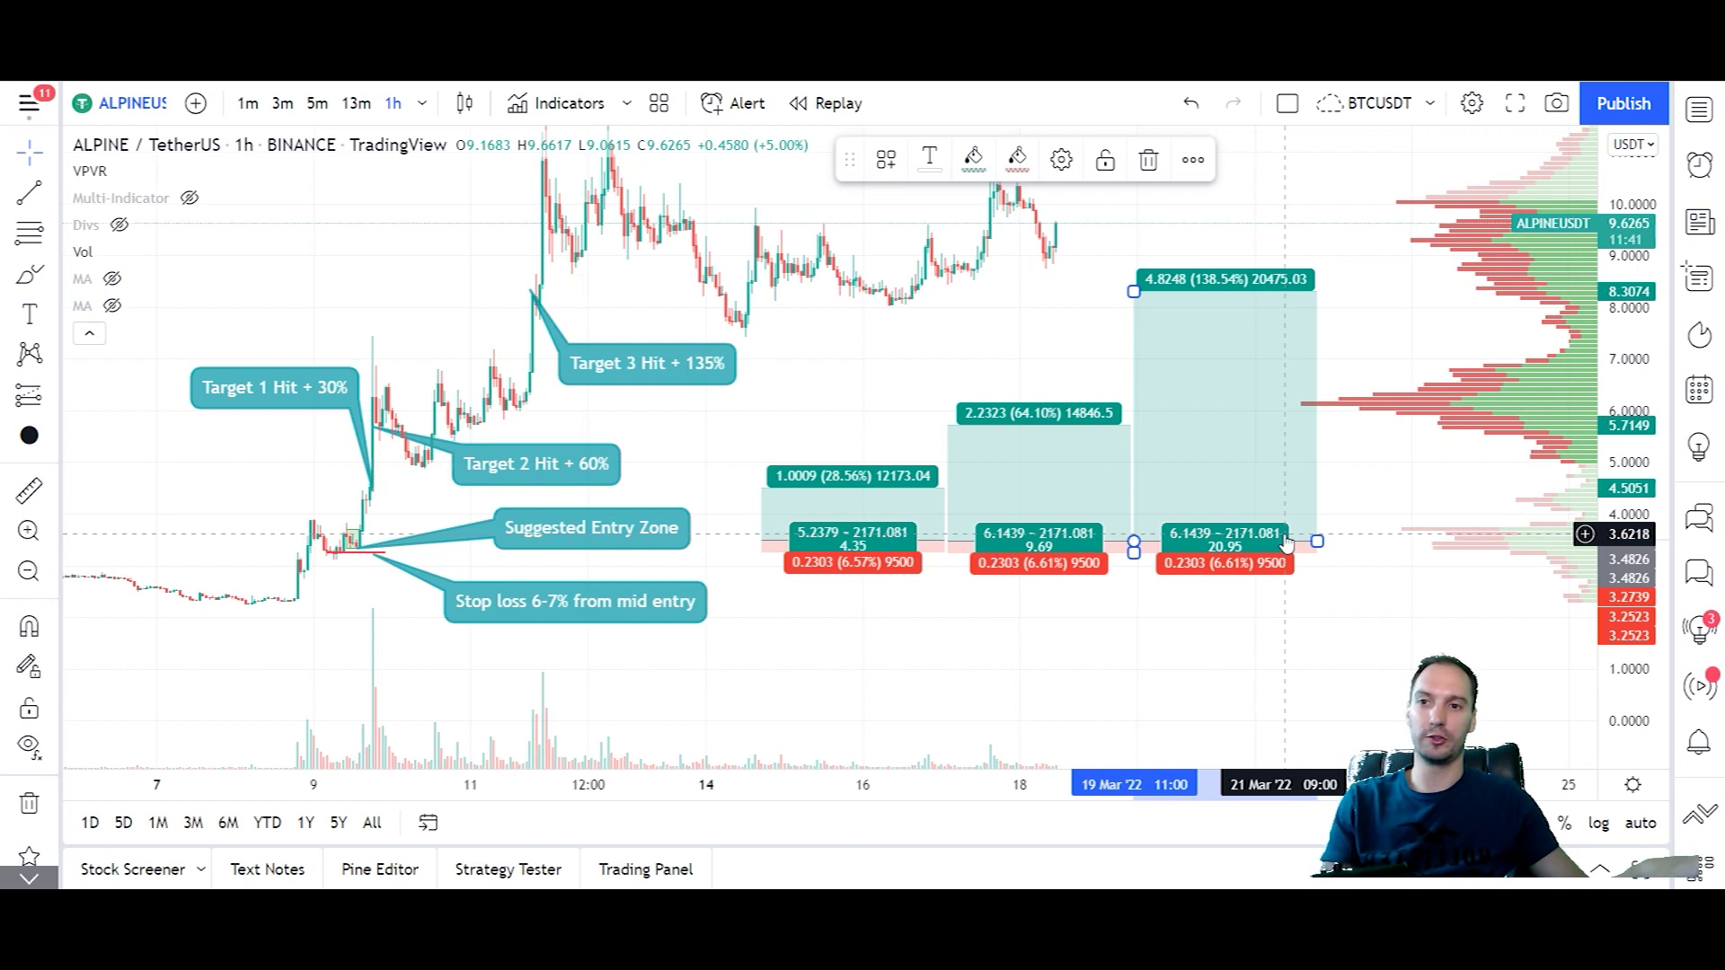
click(1380, 376)
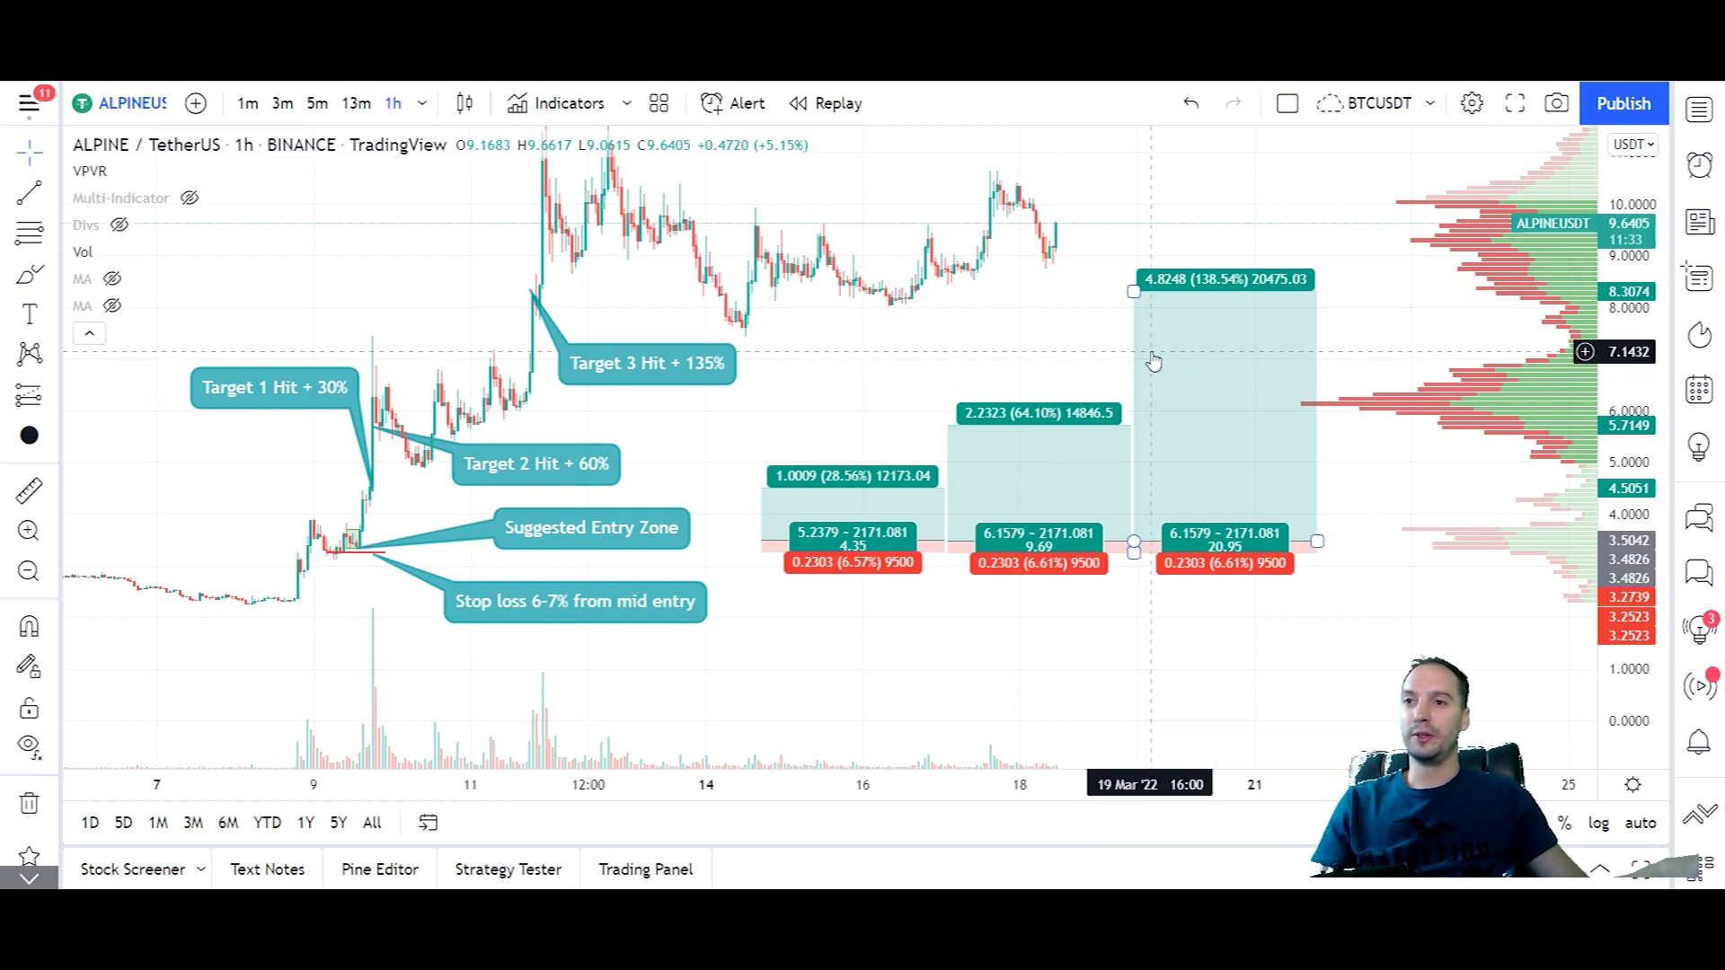
scroll(1168, 422, down, 1)
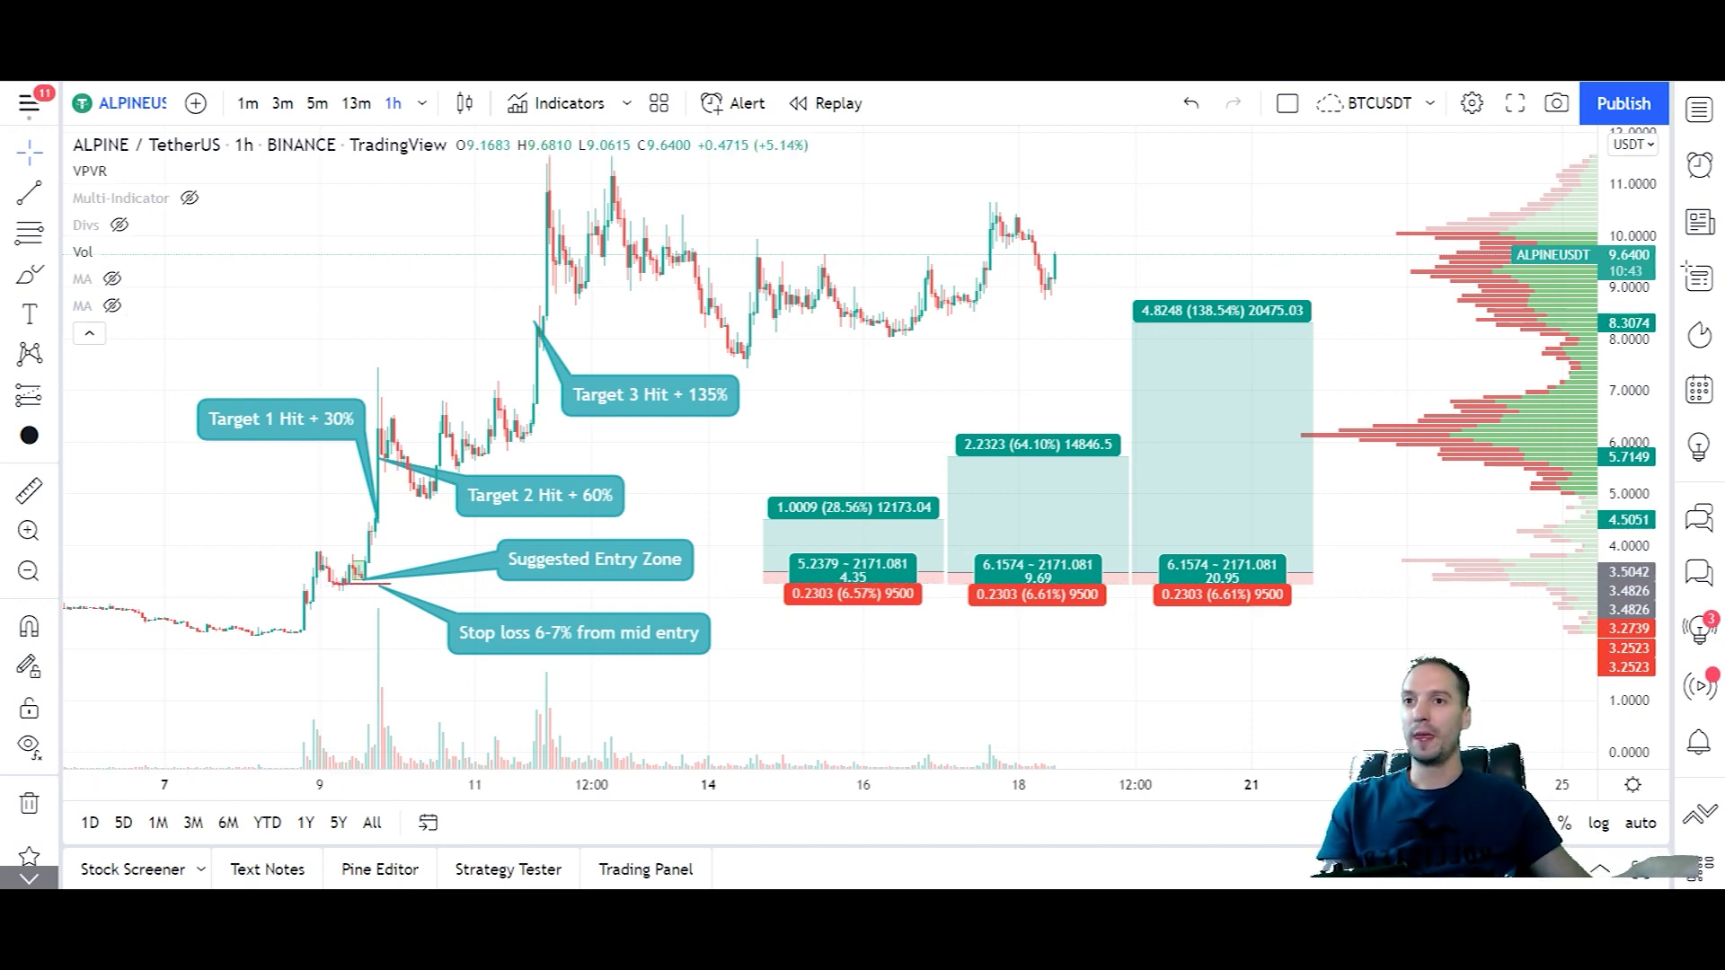
Open the ProfitFarmers 2021 full signal results breakdown at profitfarmers.com/results/year-2021 in a new browser tab.
key(ctrl+t)
text(profi)
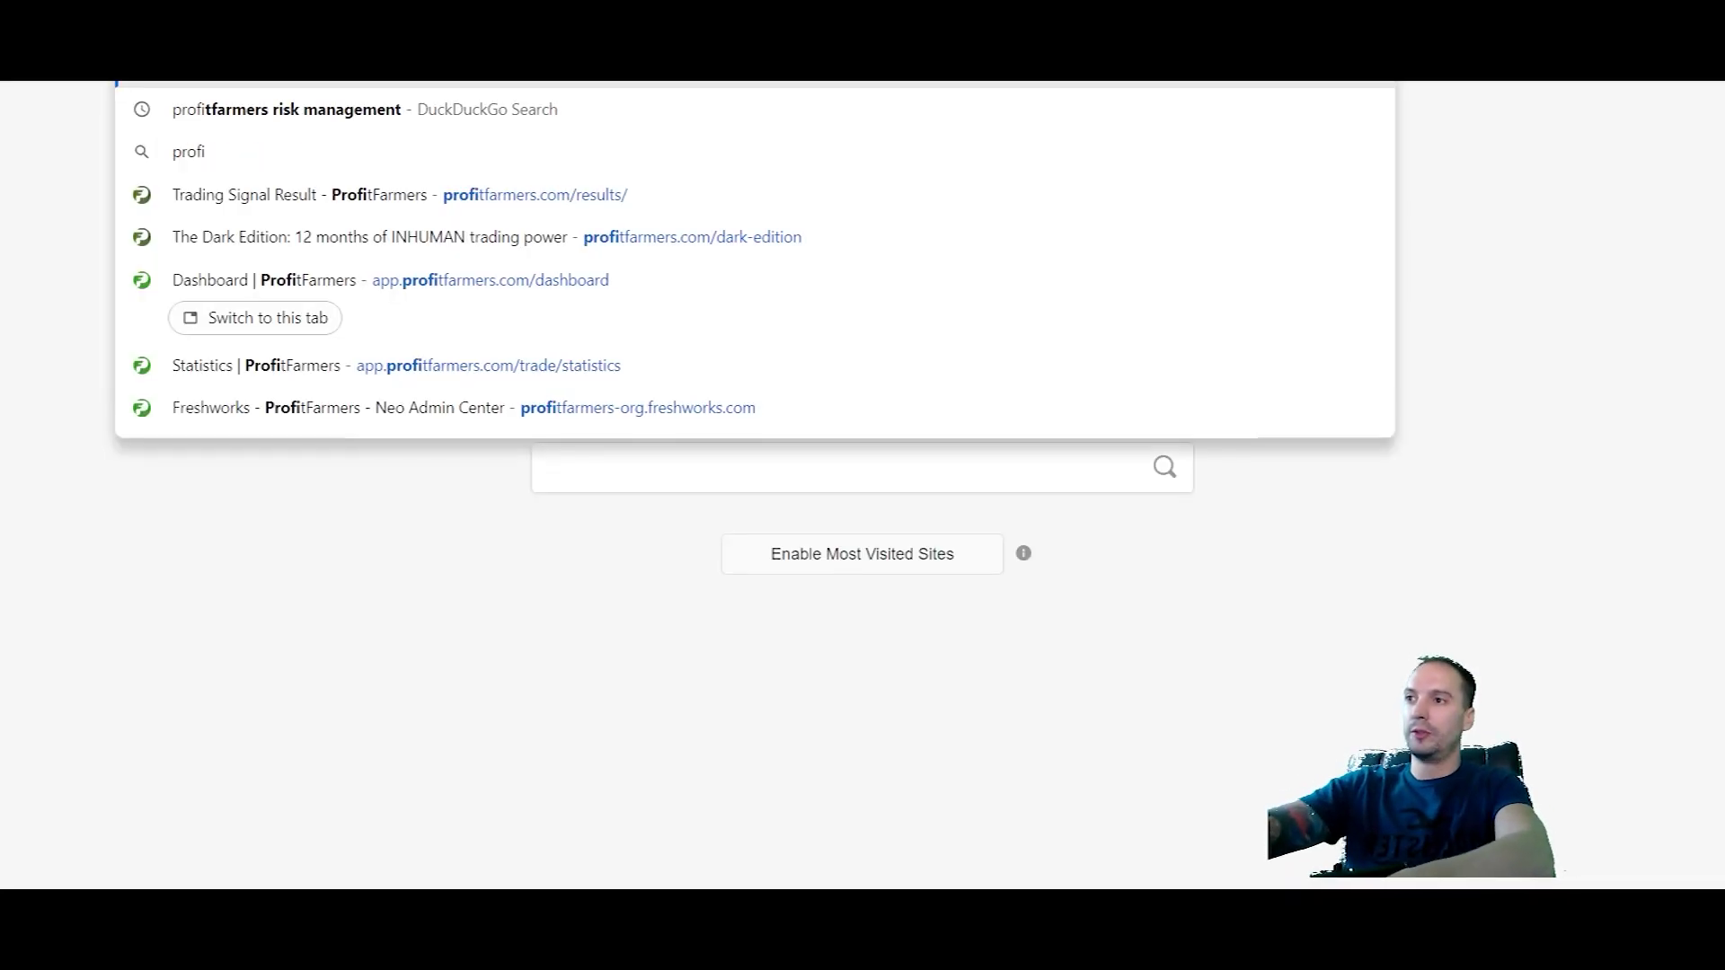
text(tfarmers.com/re)
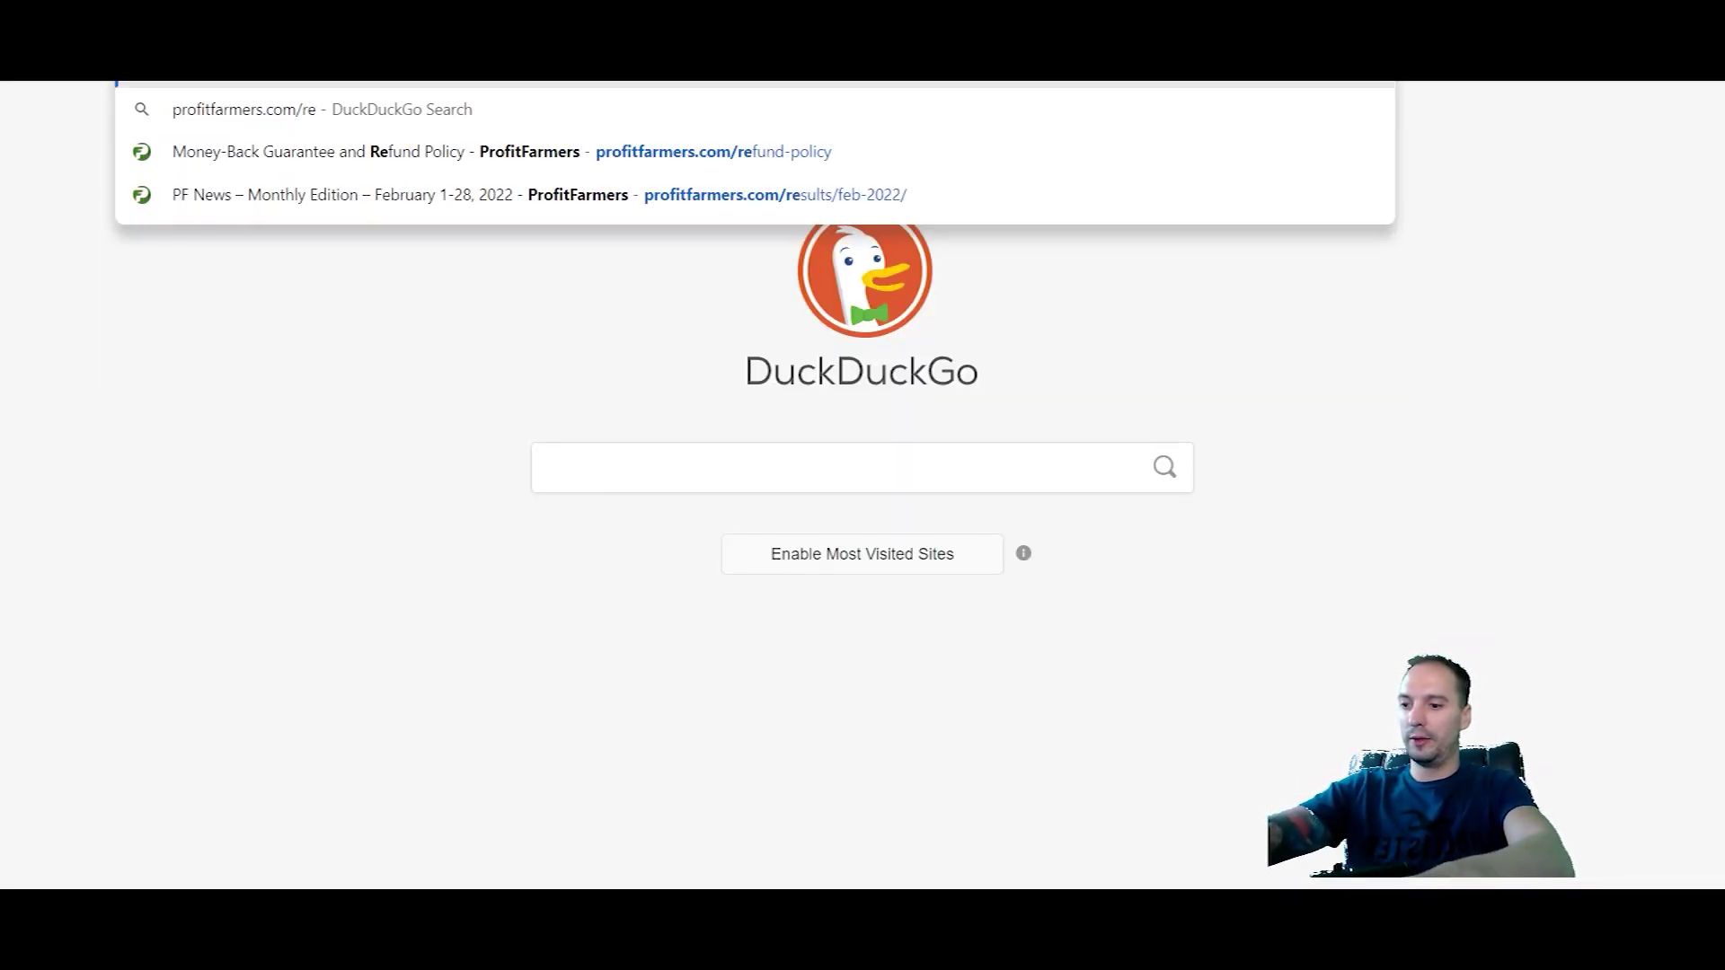
text(sult)
key(Down)
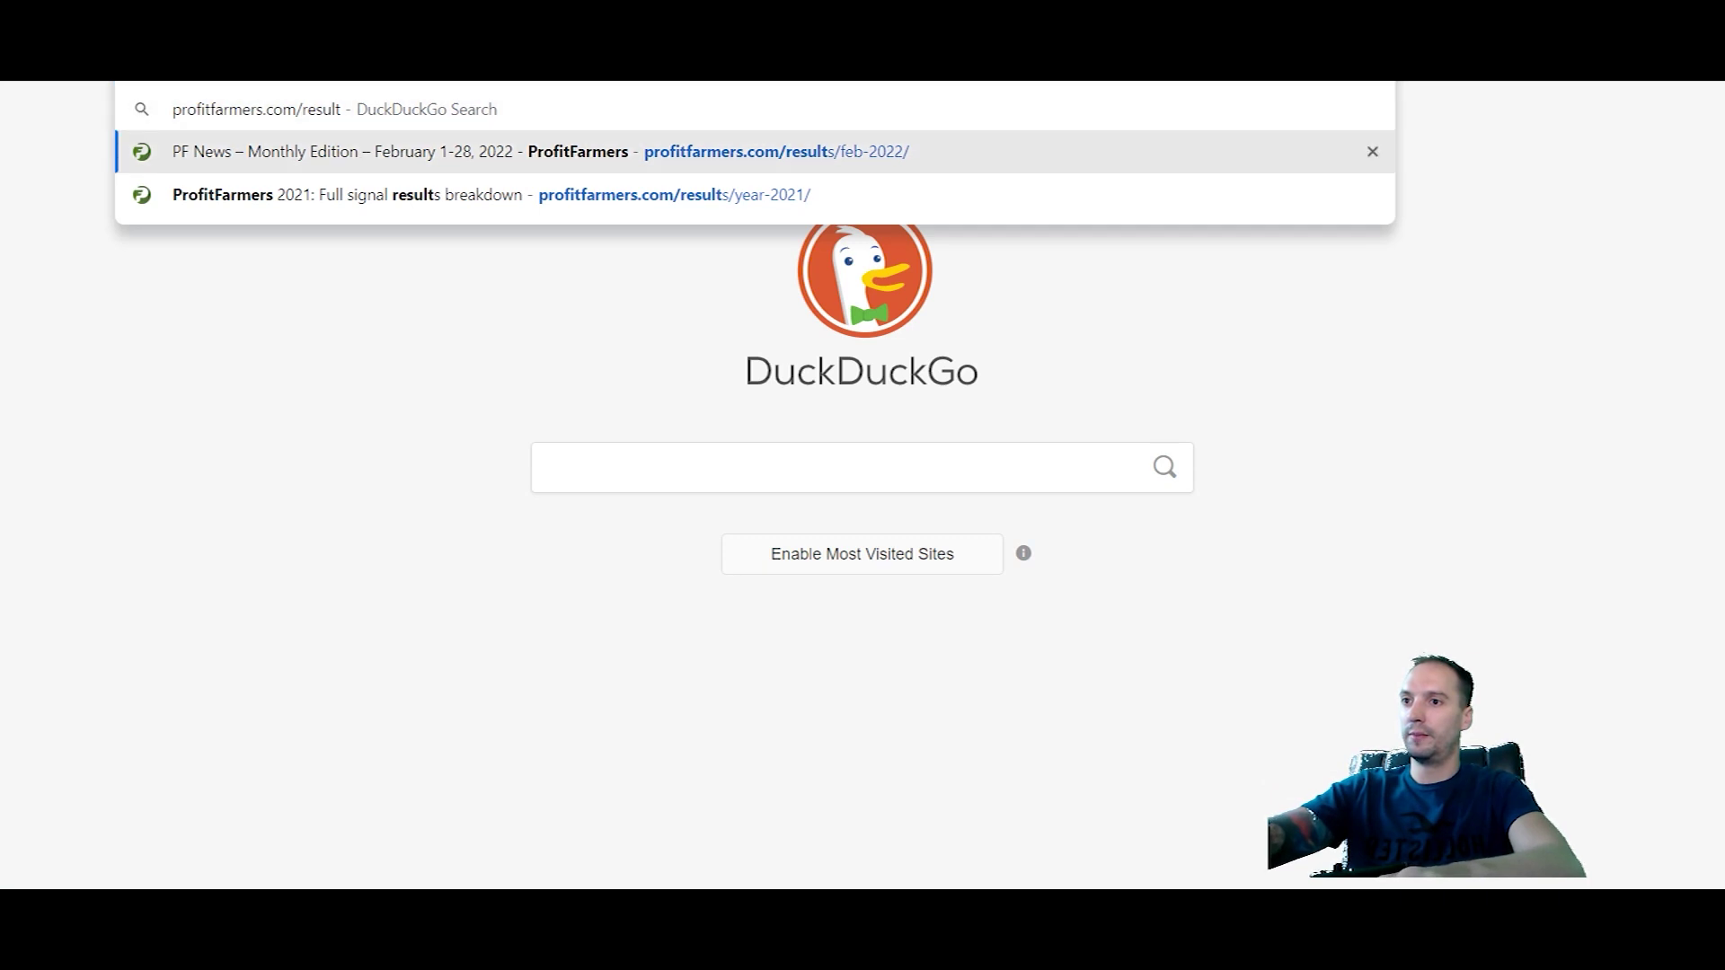
key(Return)
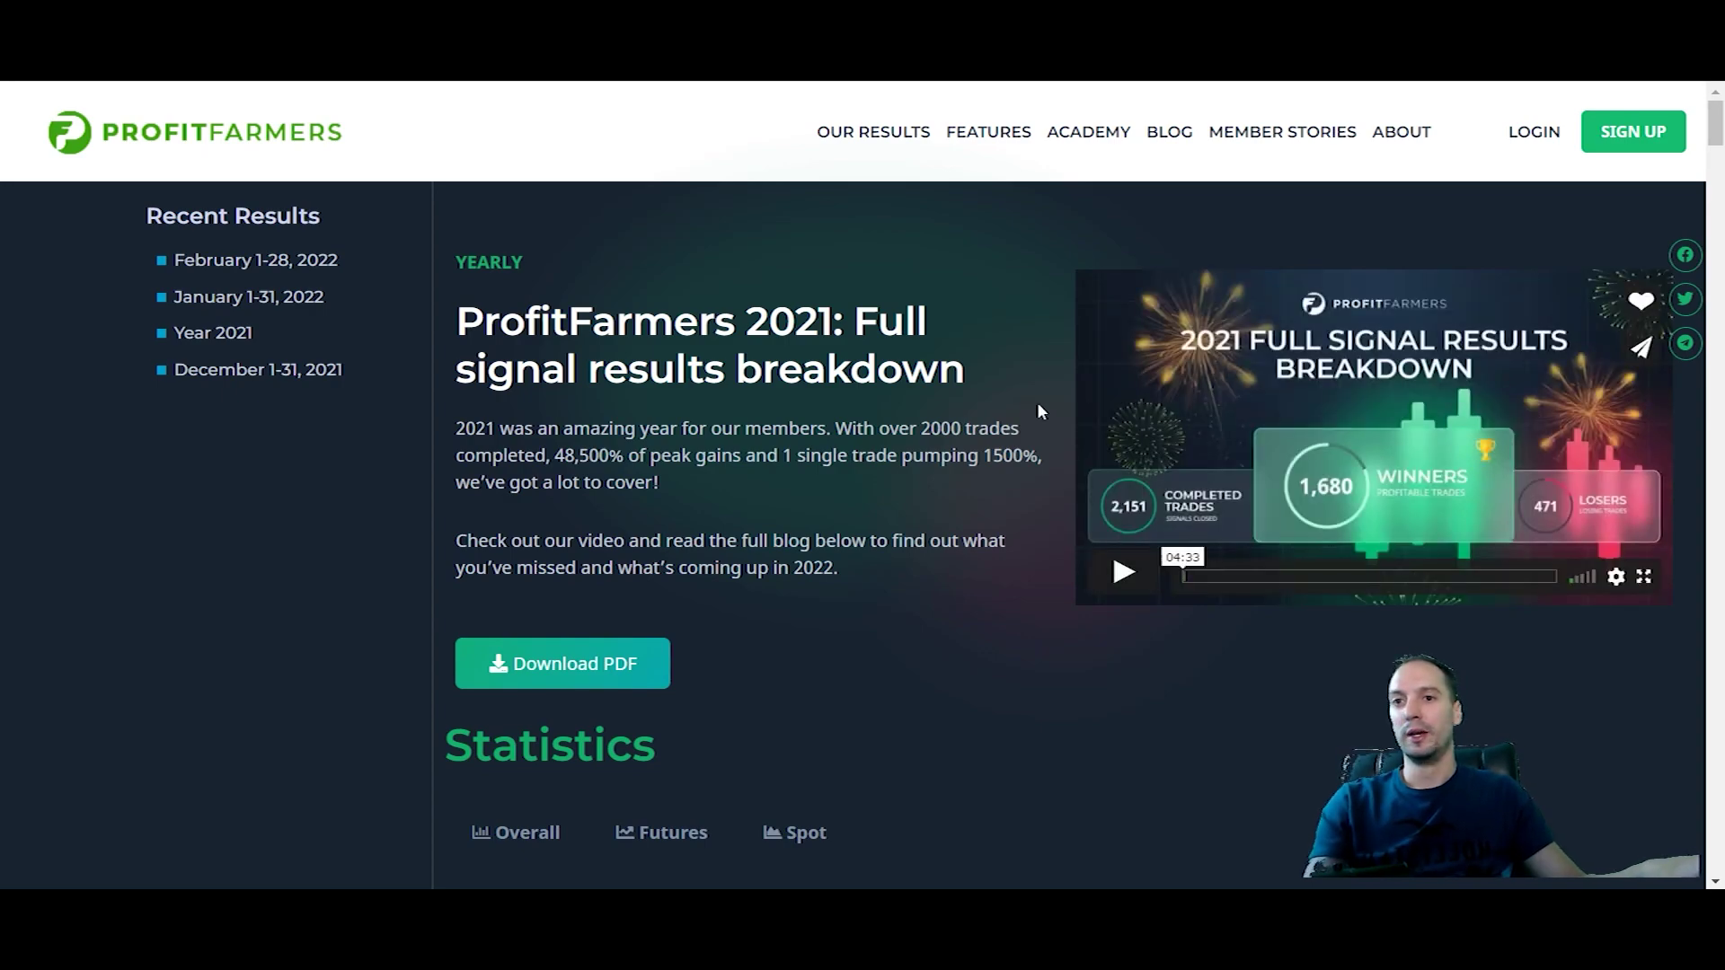
Examine the final target hit percentage spread and the average gain per target in the 2021 results.
scroll(1037, 404, down, 12)
scroll(1032, 400, down, 15)
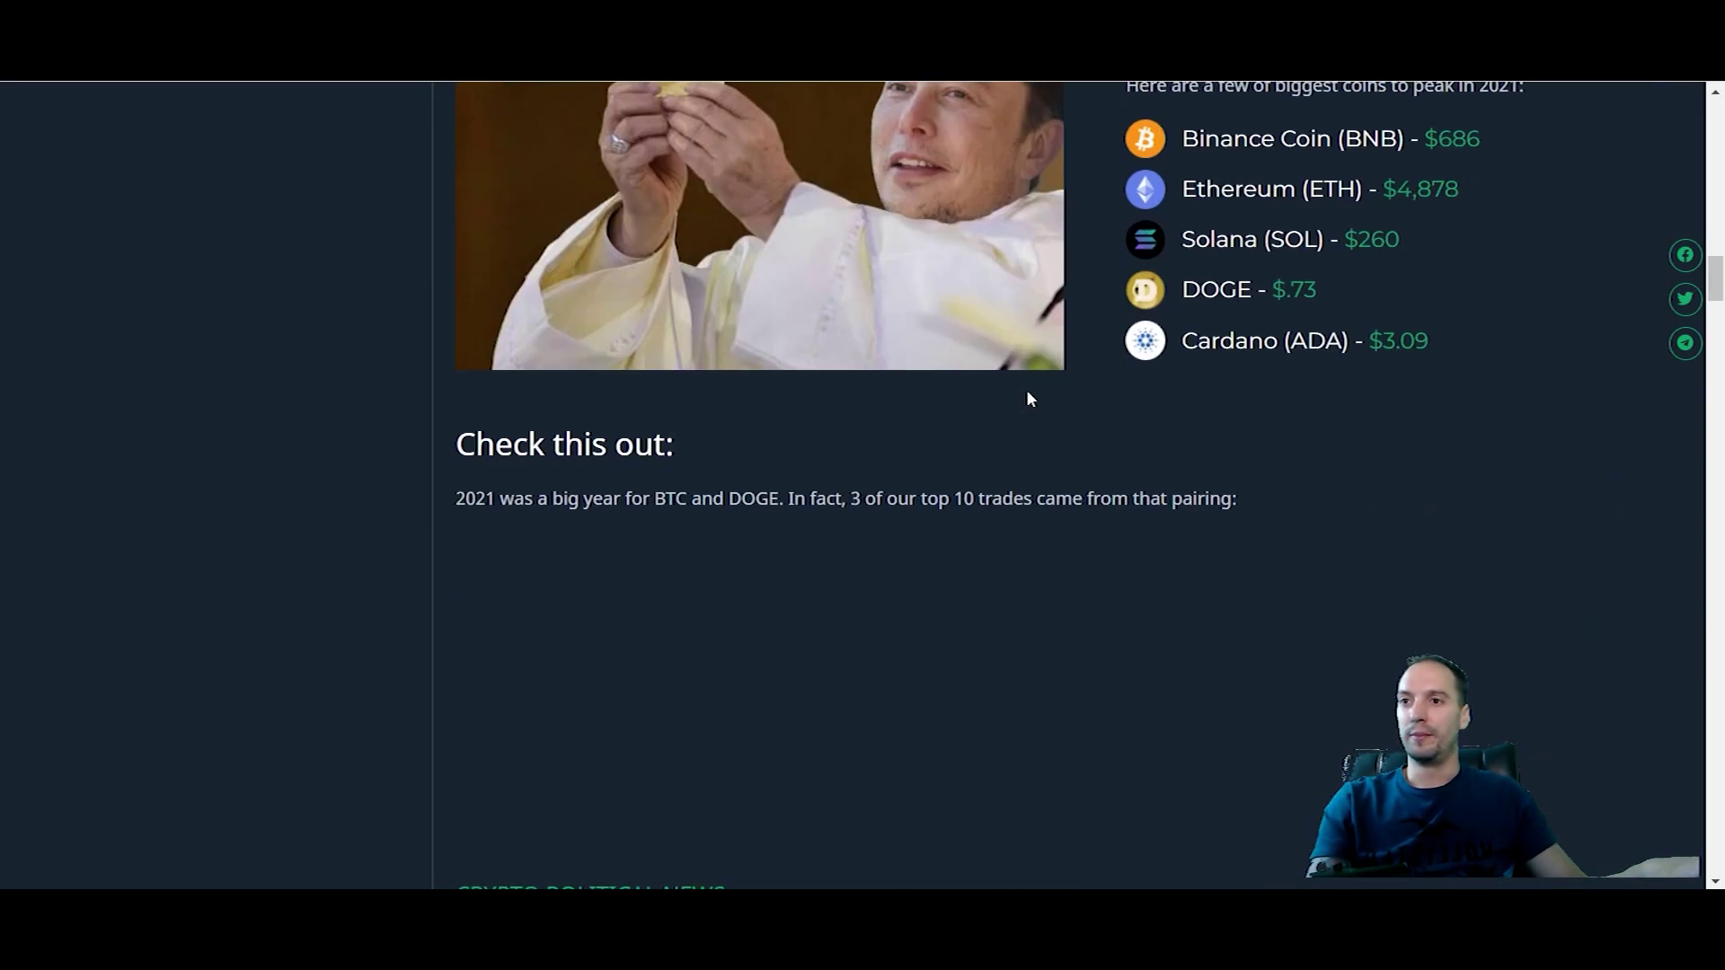
scroll(1021, 388, down, 15)
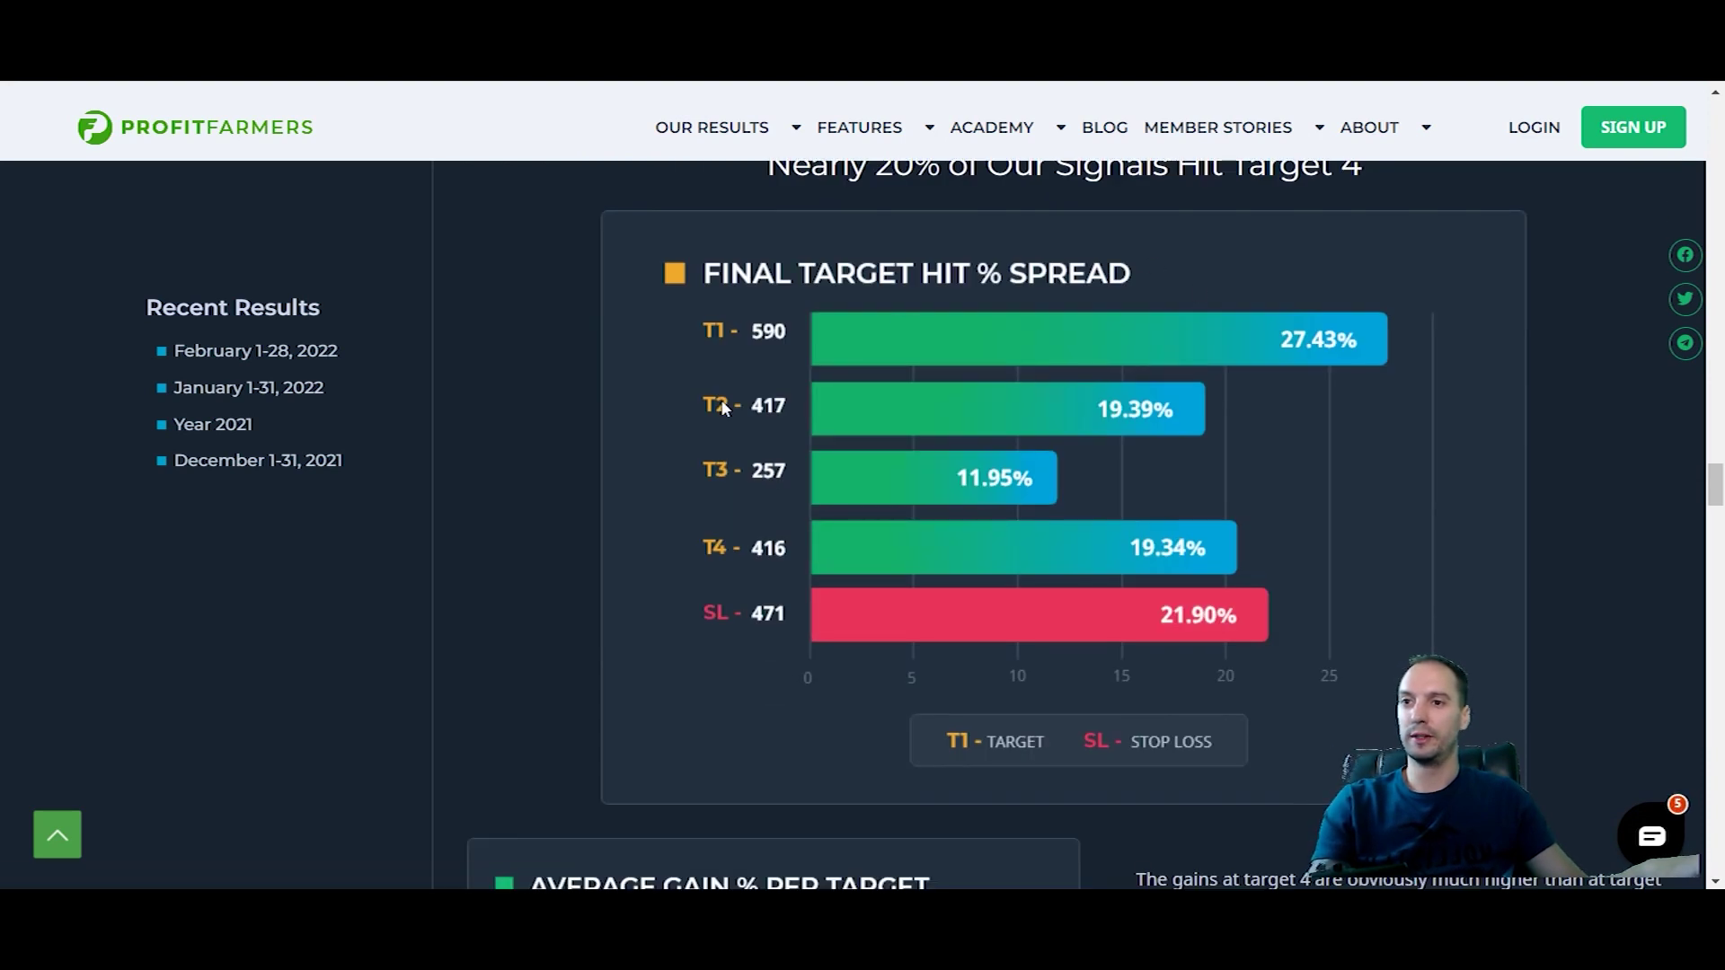
scroll(786, 395, down, 1)
scroll(785, 416, down, 1)
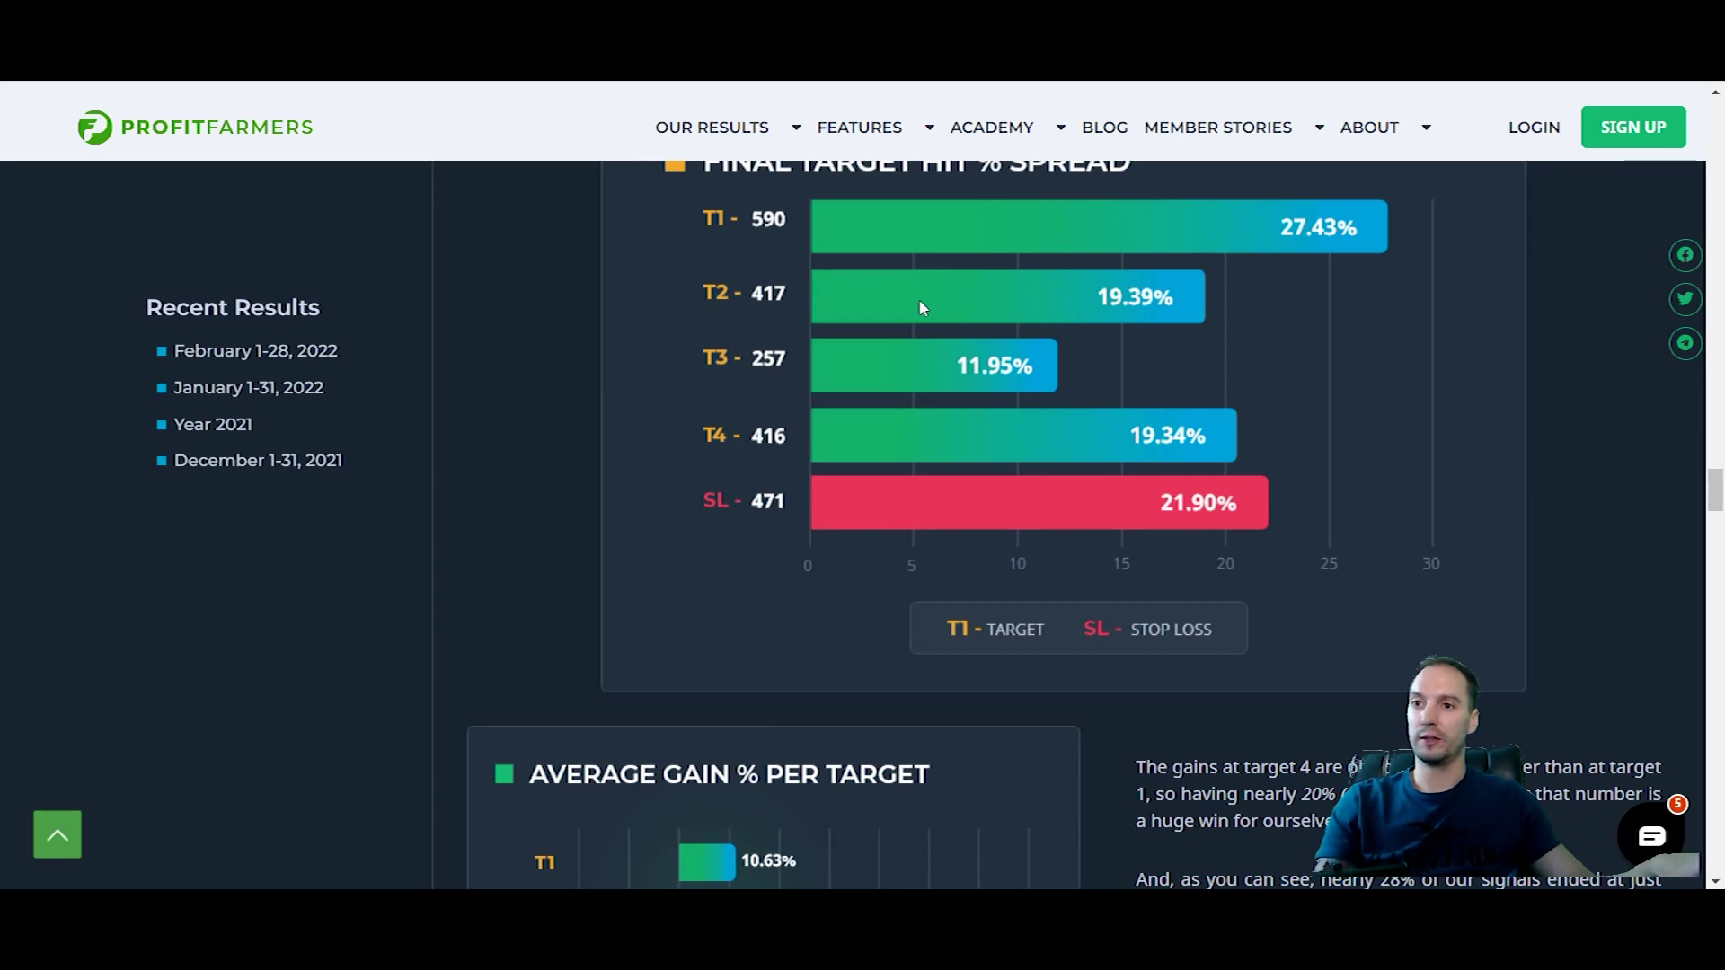
scroll(913, 302, down, 1)
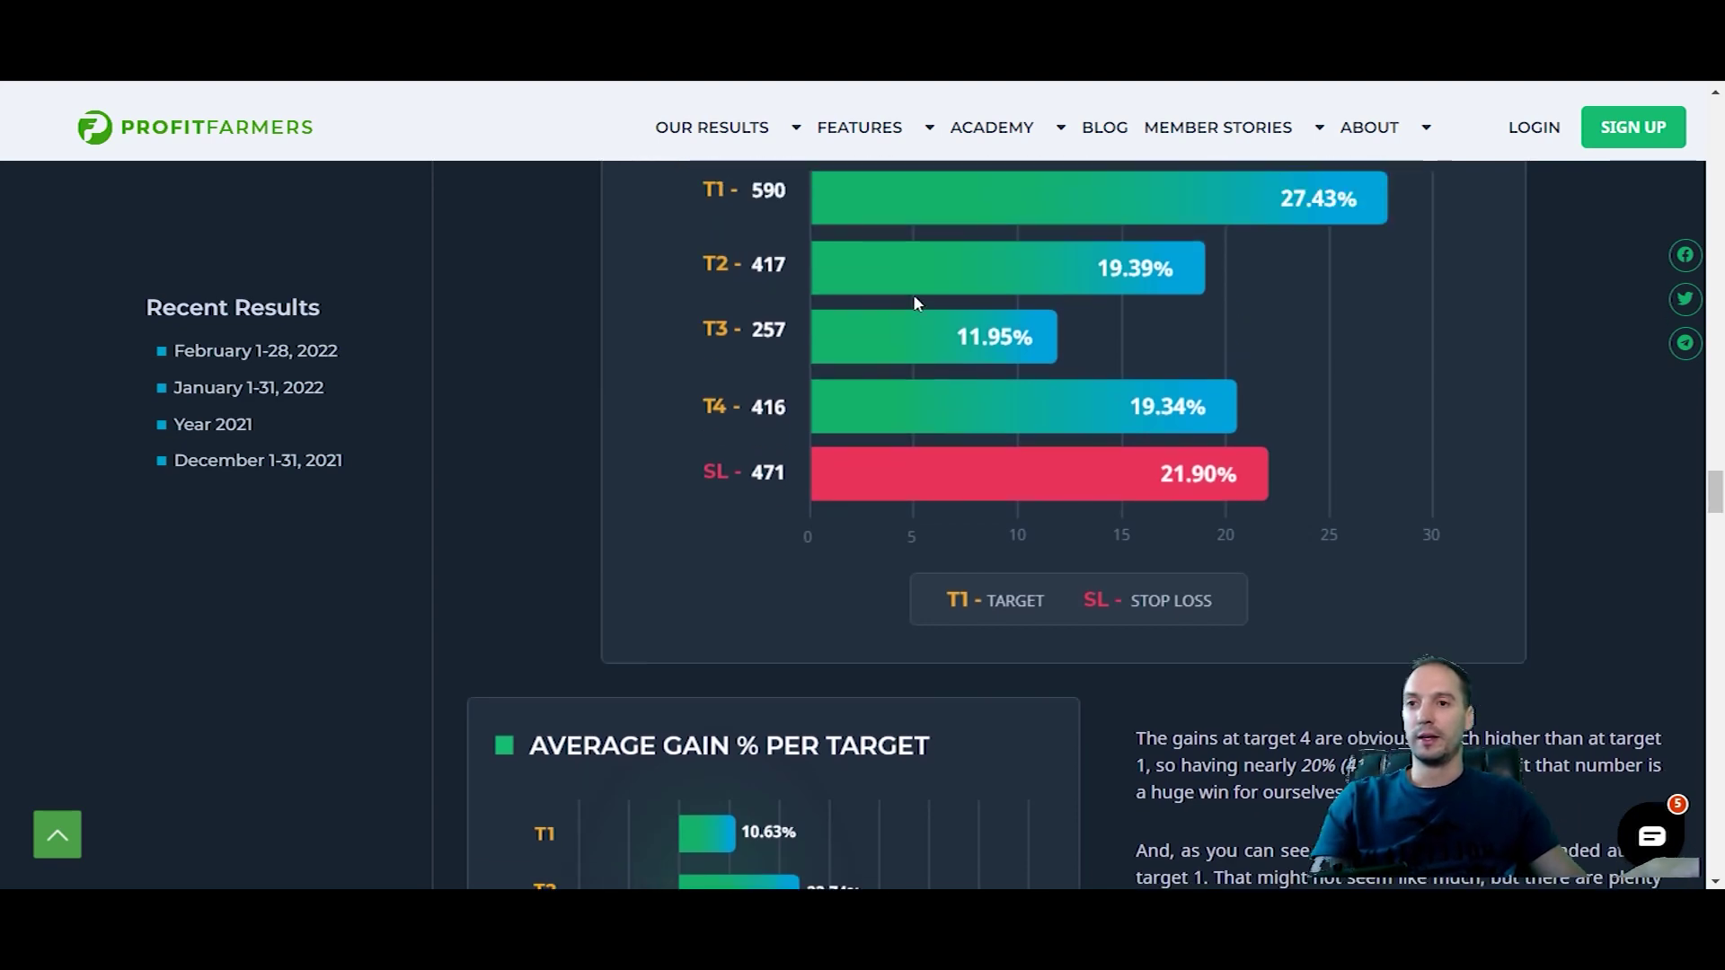
scroll(913, 302, down, 3)
scroll(914, 309, down, 18)
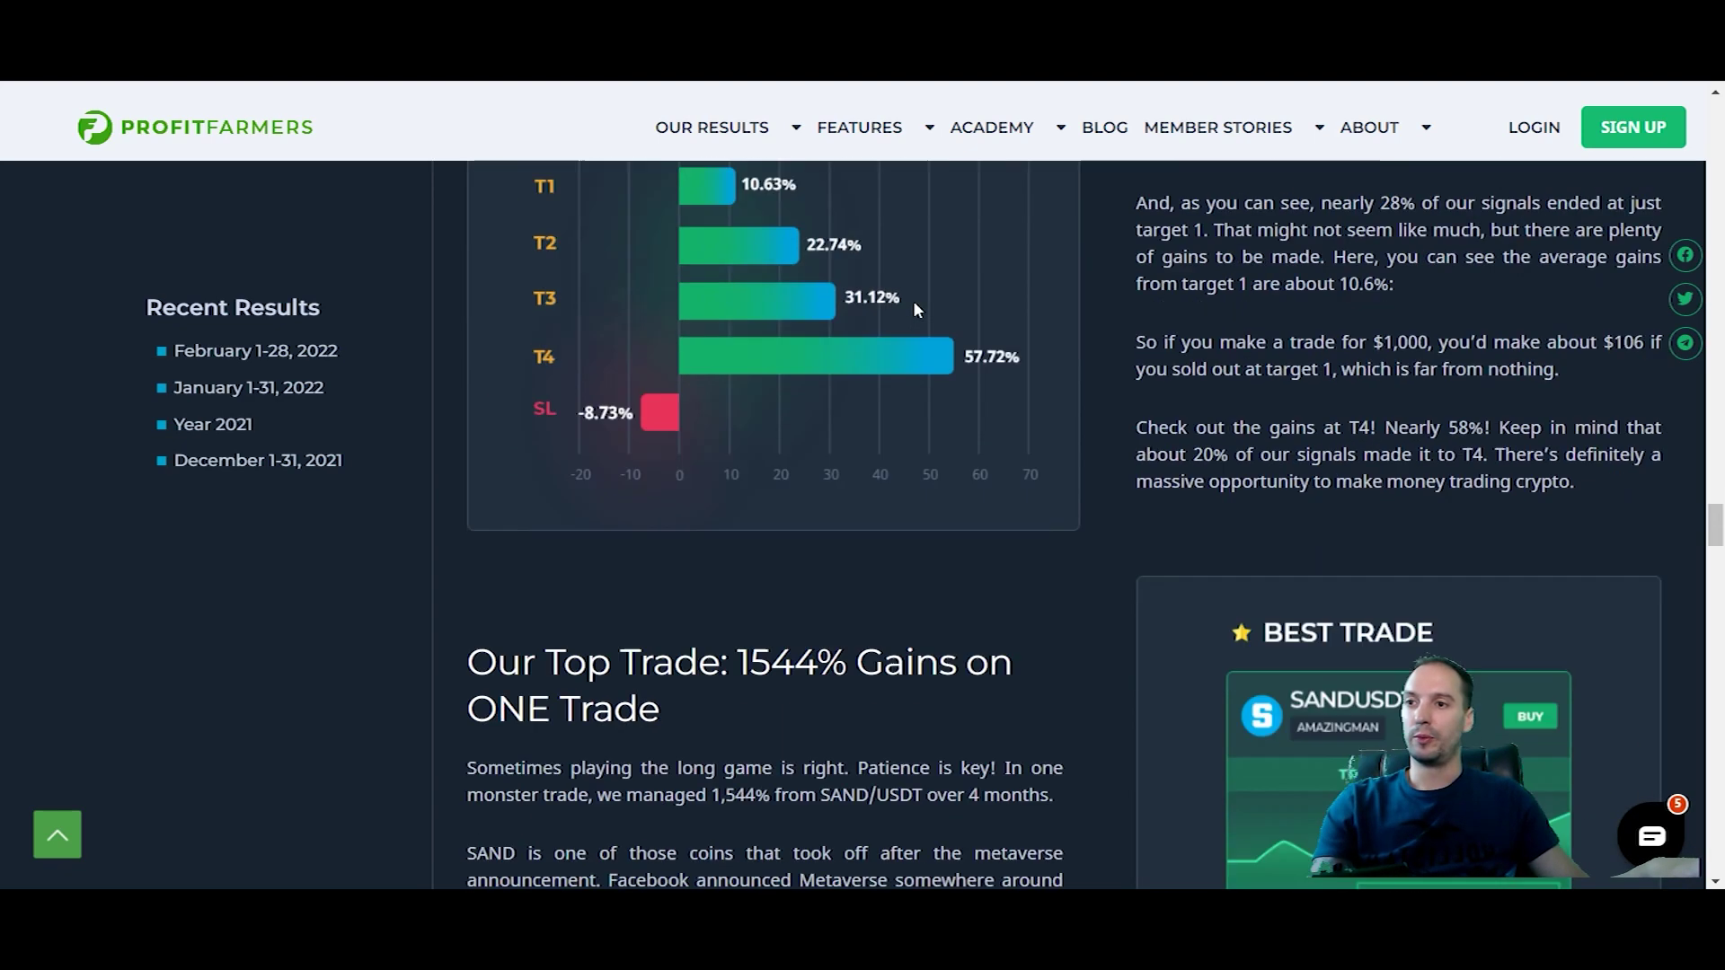
Skim the 2021 upgrades and Trade Guardian sections, and check the win rate and breakeven trades in the statistics.
scroll(913, 306, down, 20)
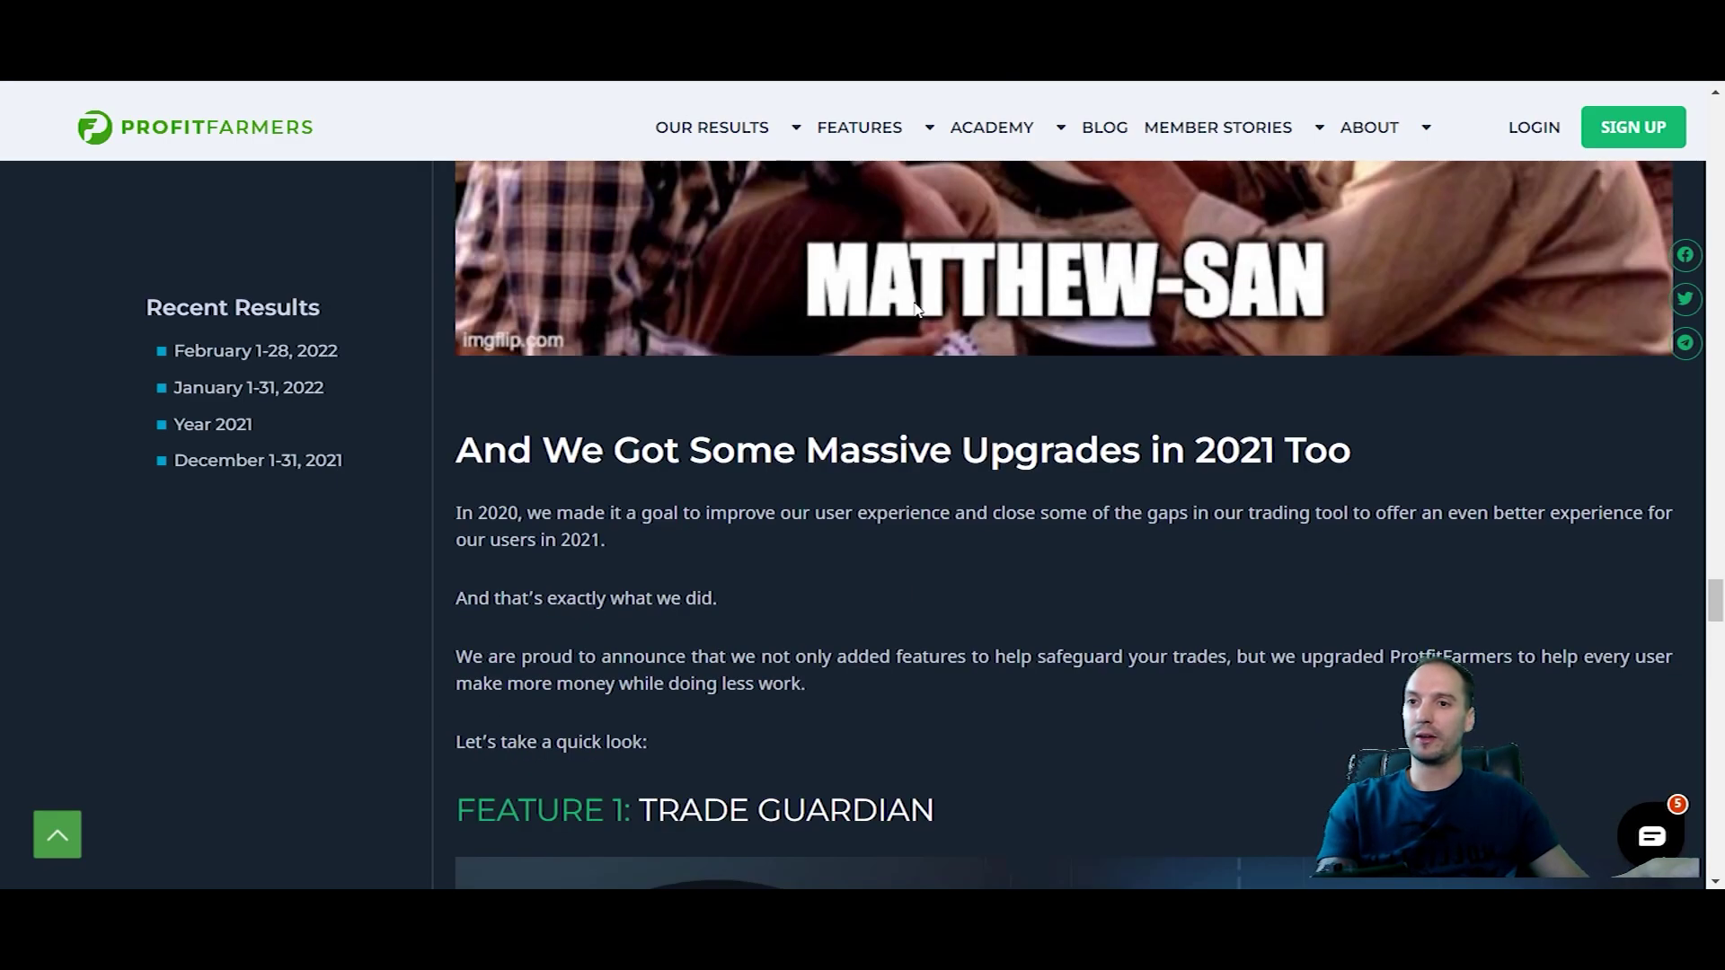
scroll(910, 305, down, 20)
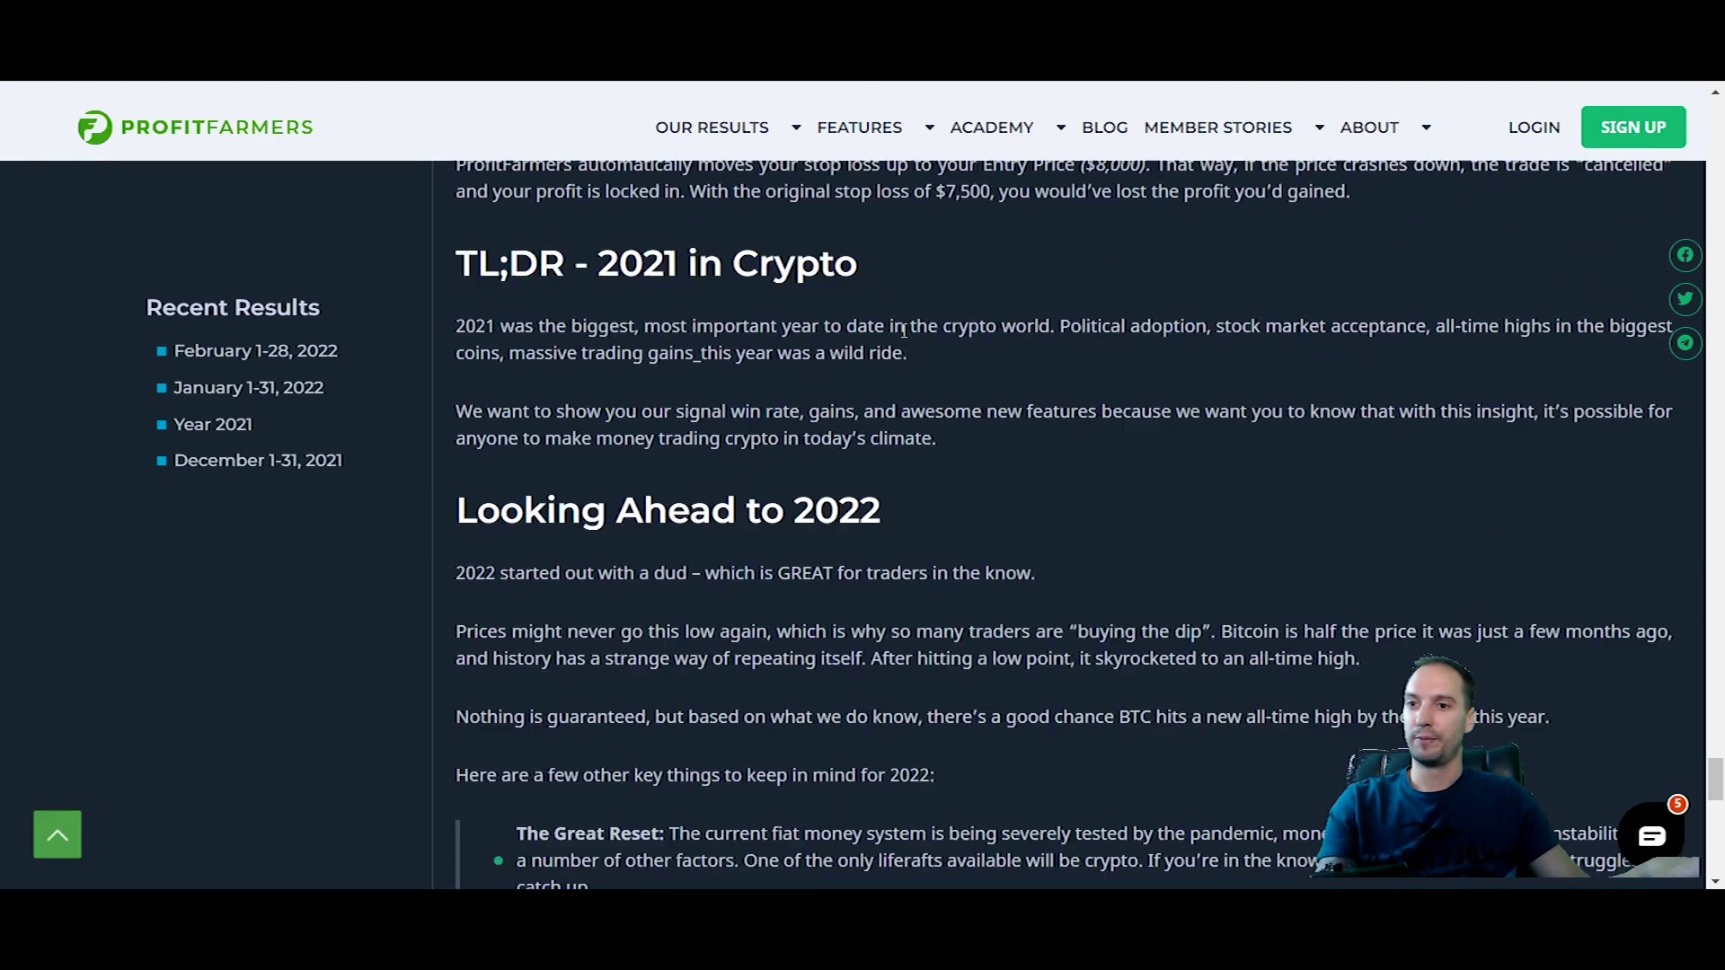
scroll(906, 344, up, 20)
scroll(1193, 420, up, 20)
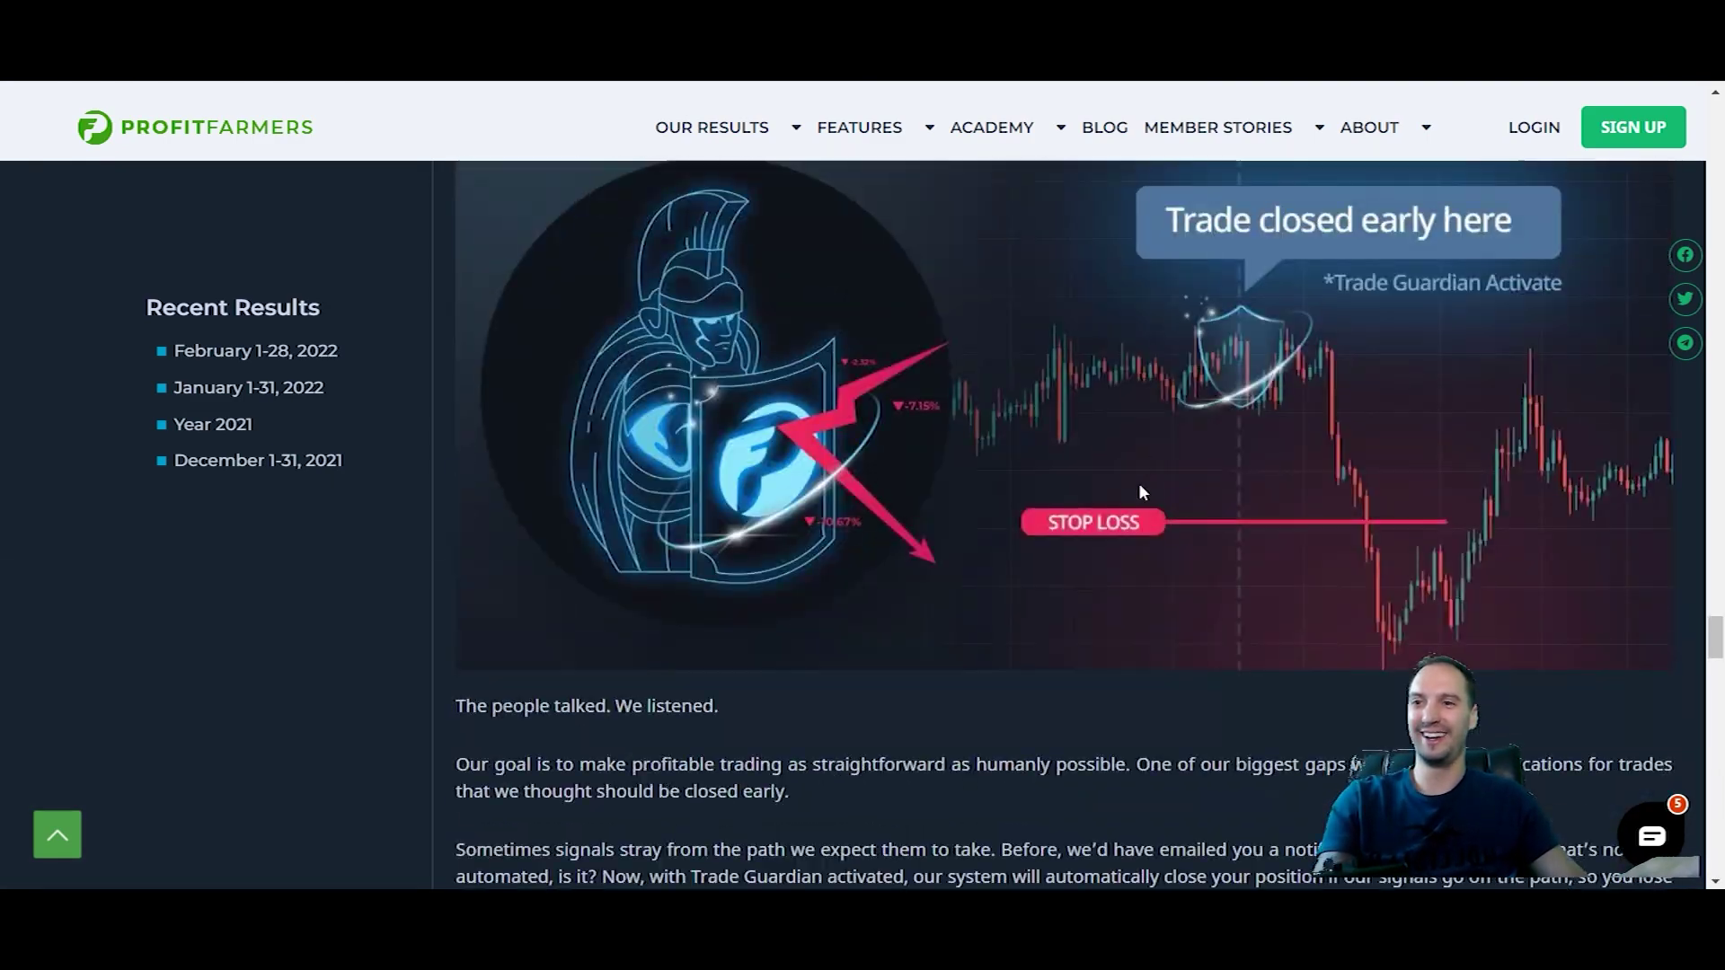
scroll(1045, 469, down, 5)
scroll(1047, 440, up, 15)
scroll(1029, 449, up, 15)
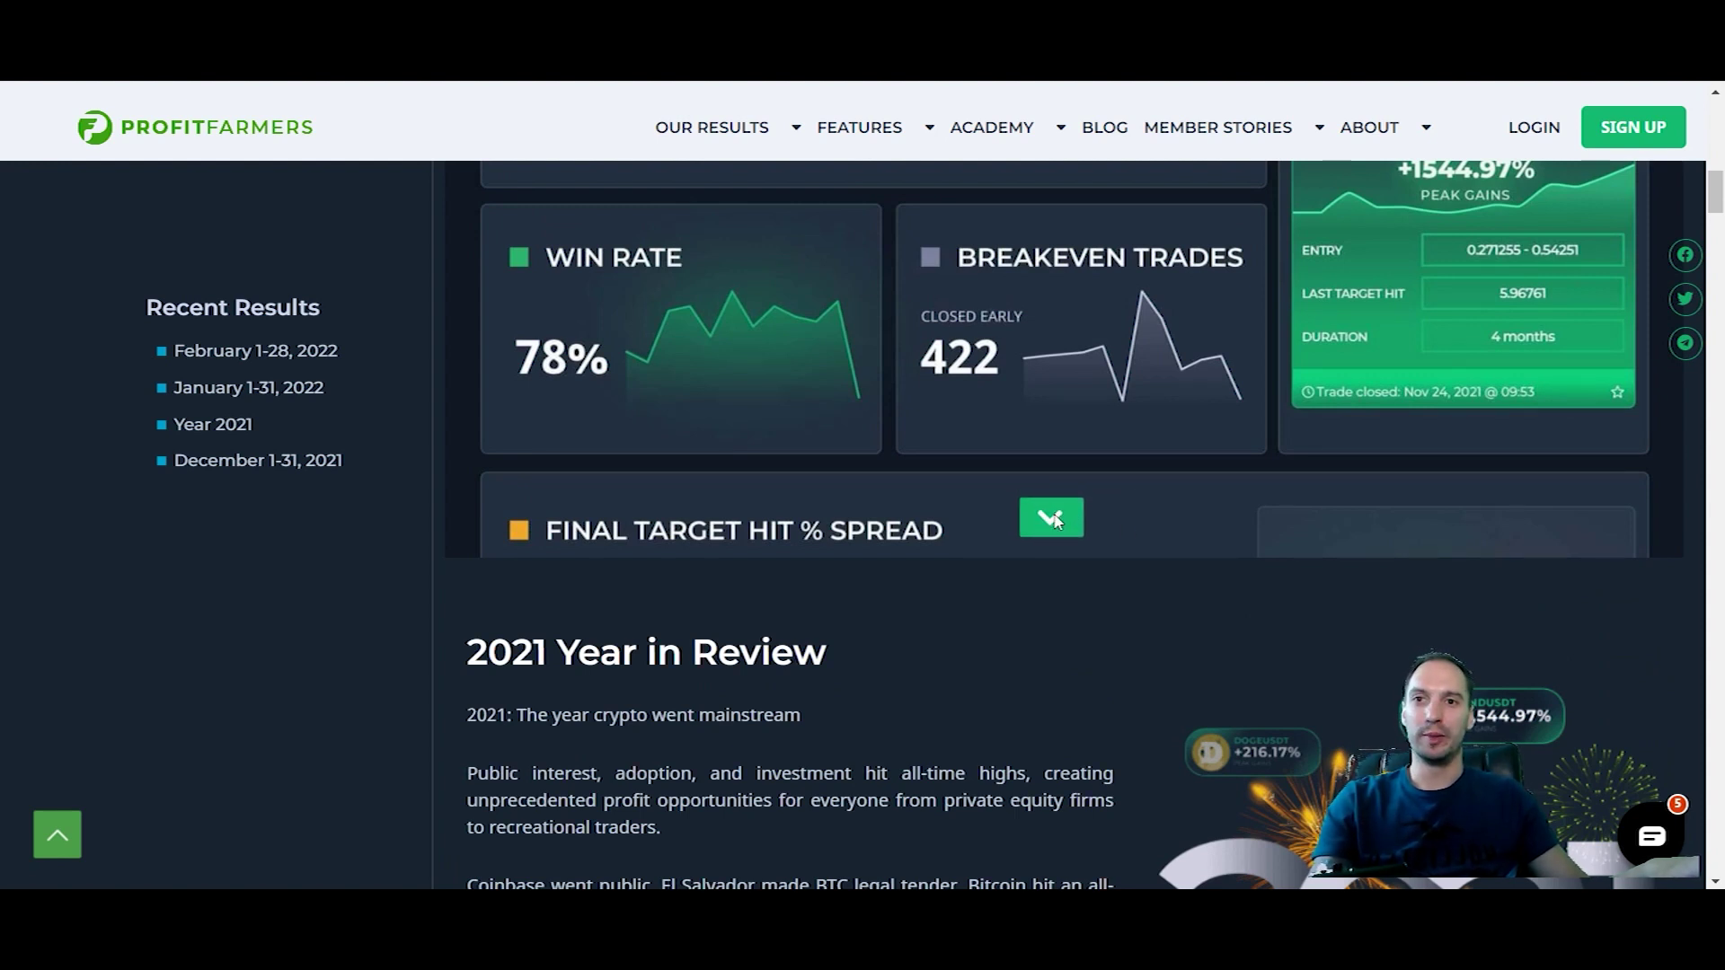
Expand the full 2021 statistics and examine the final target hit spread, average gain per target and average depth.
click(1053, 518)
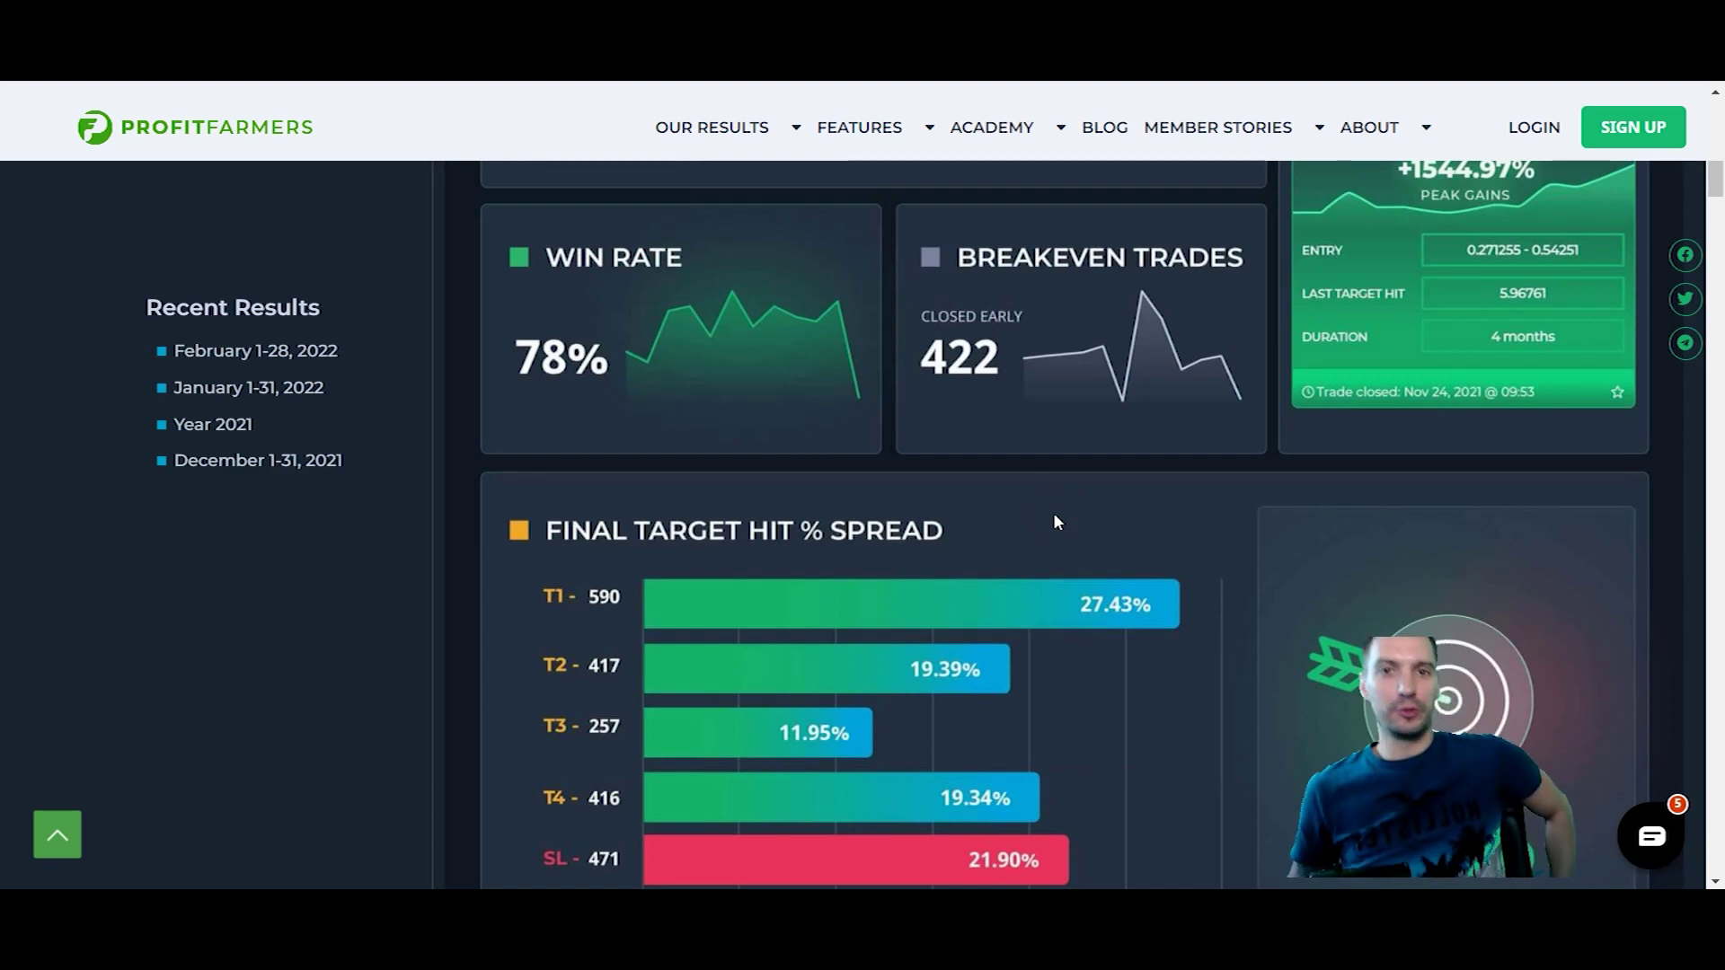
scroll(1258, 399, down, 6)
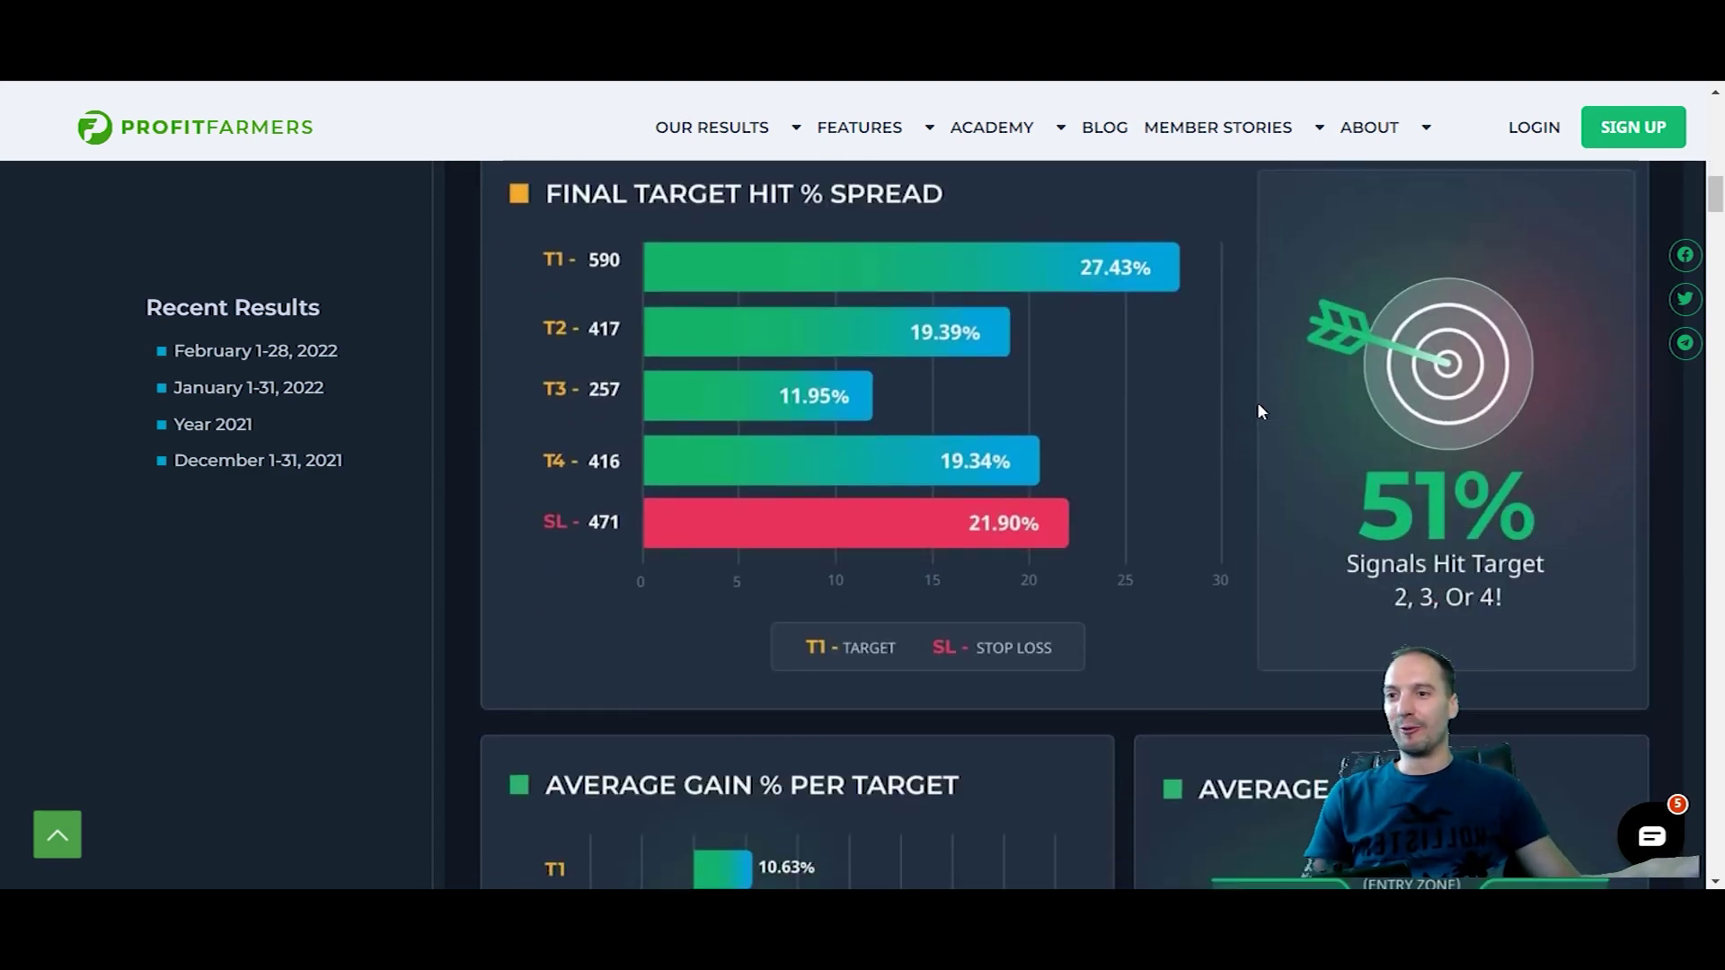
scroll(1259, 352, down, 3)
scroll(1344, 245, up, 2)
scroll(1290, 338, down, 1)
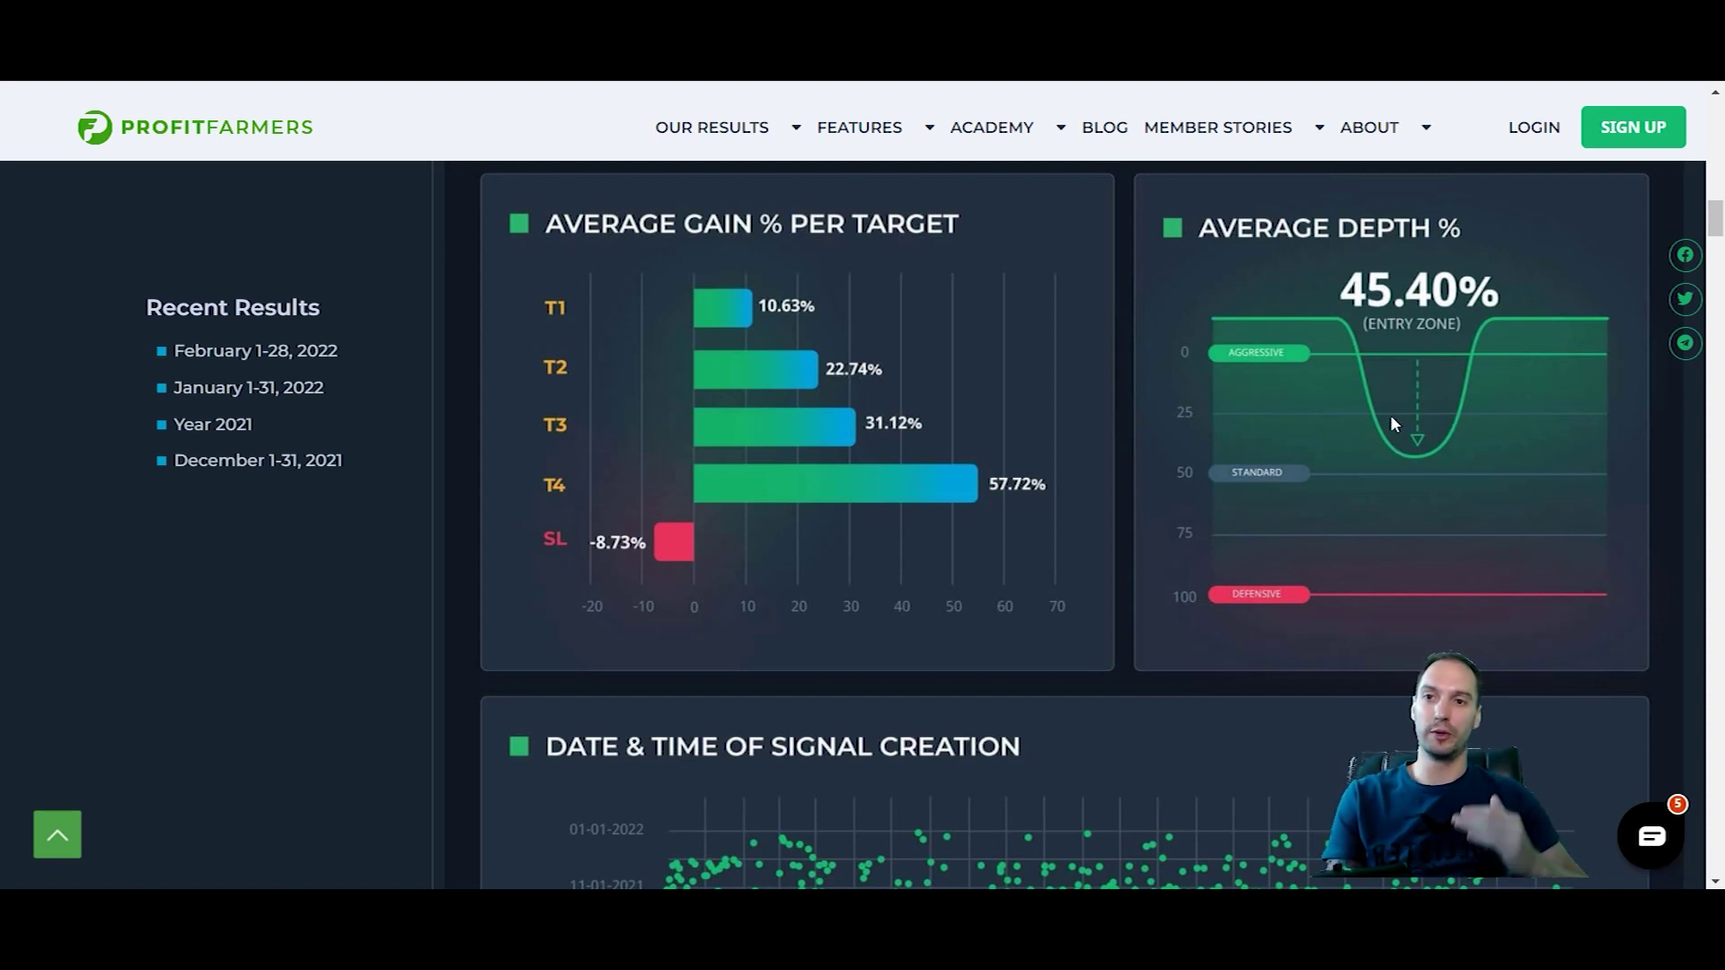
Open the ProfitFarmers monthly results page for February 1-28, 2022 and go to its statistics.
mouse_move(740, 147)
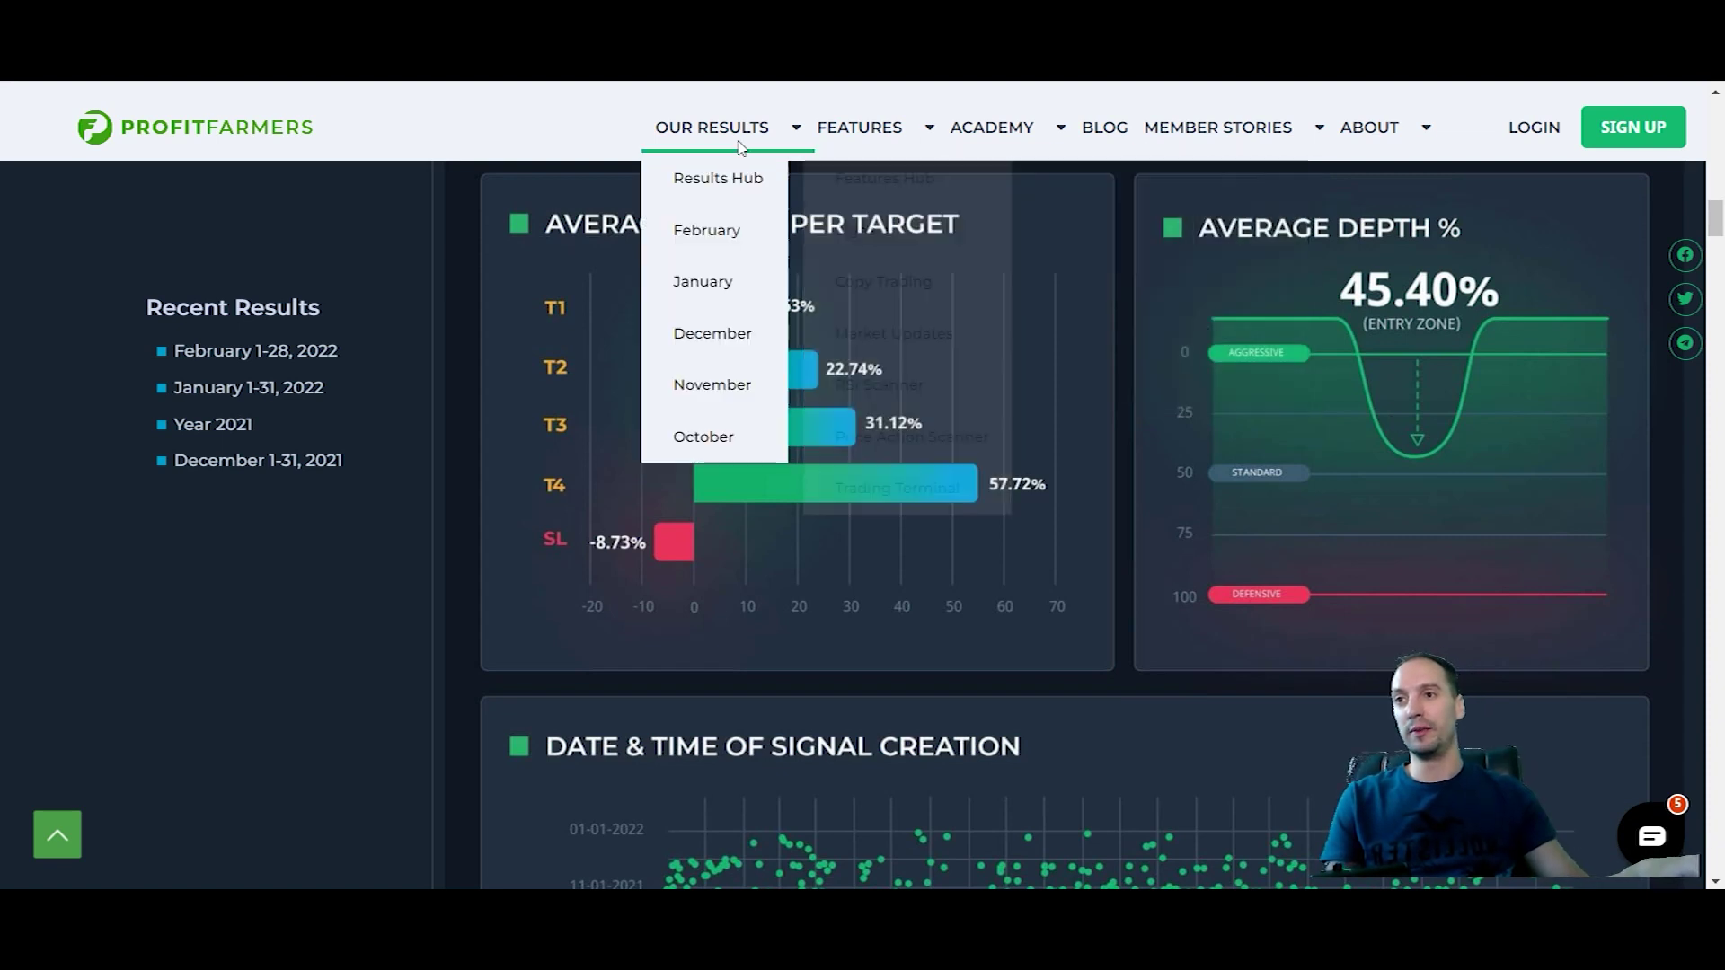
click(726, 232)
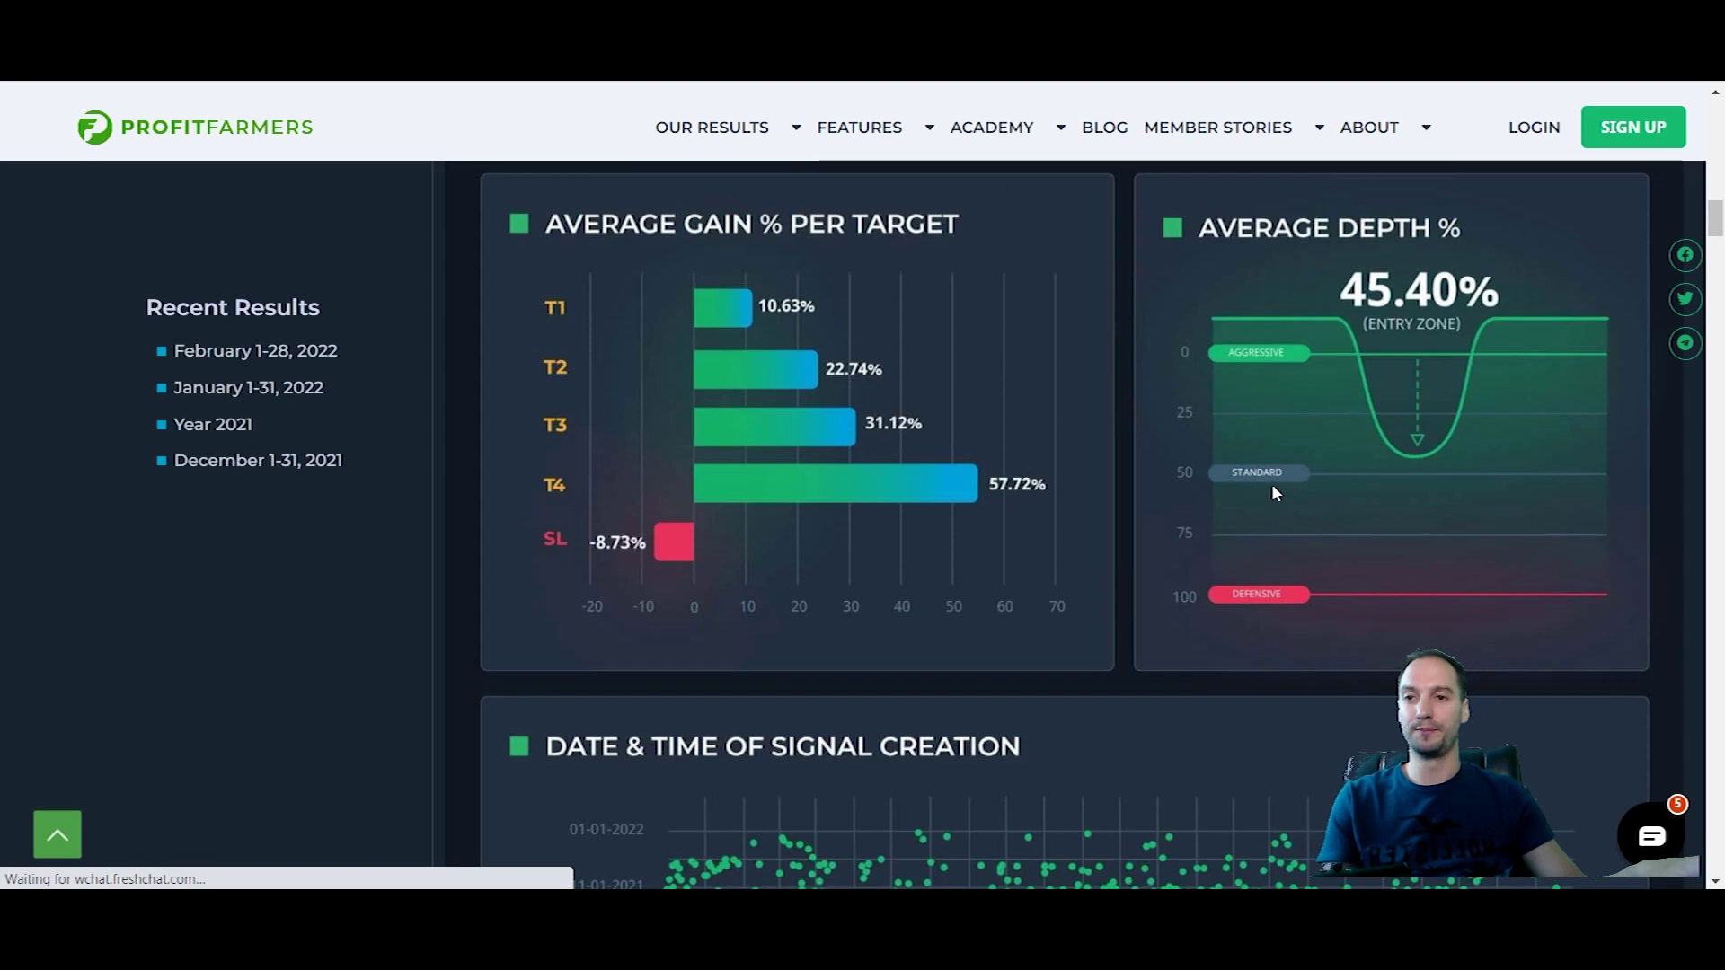
scroll(1187, 454, down, 4)
scroll(929, 419, up, 4)
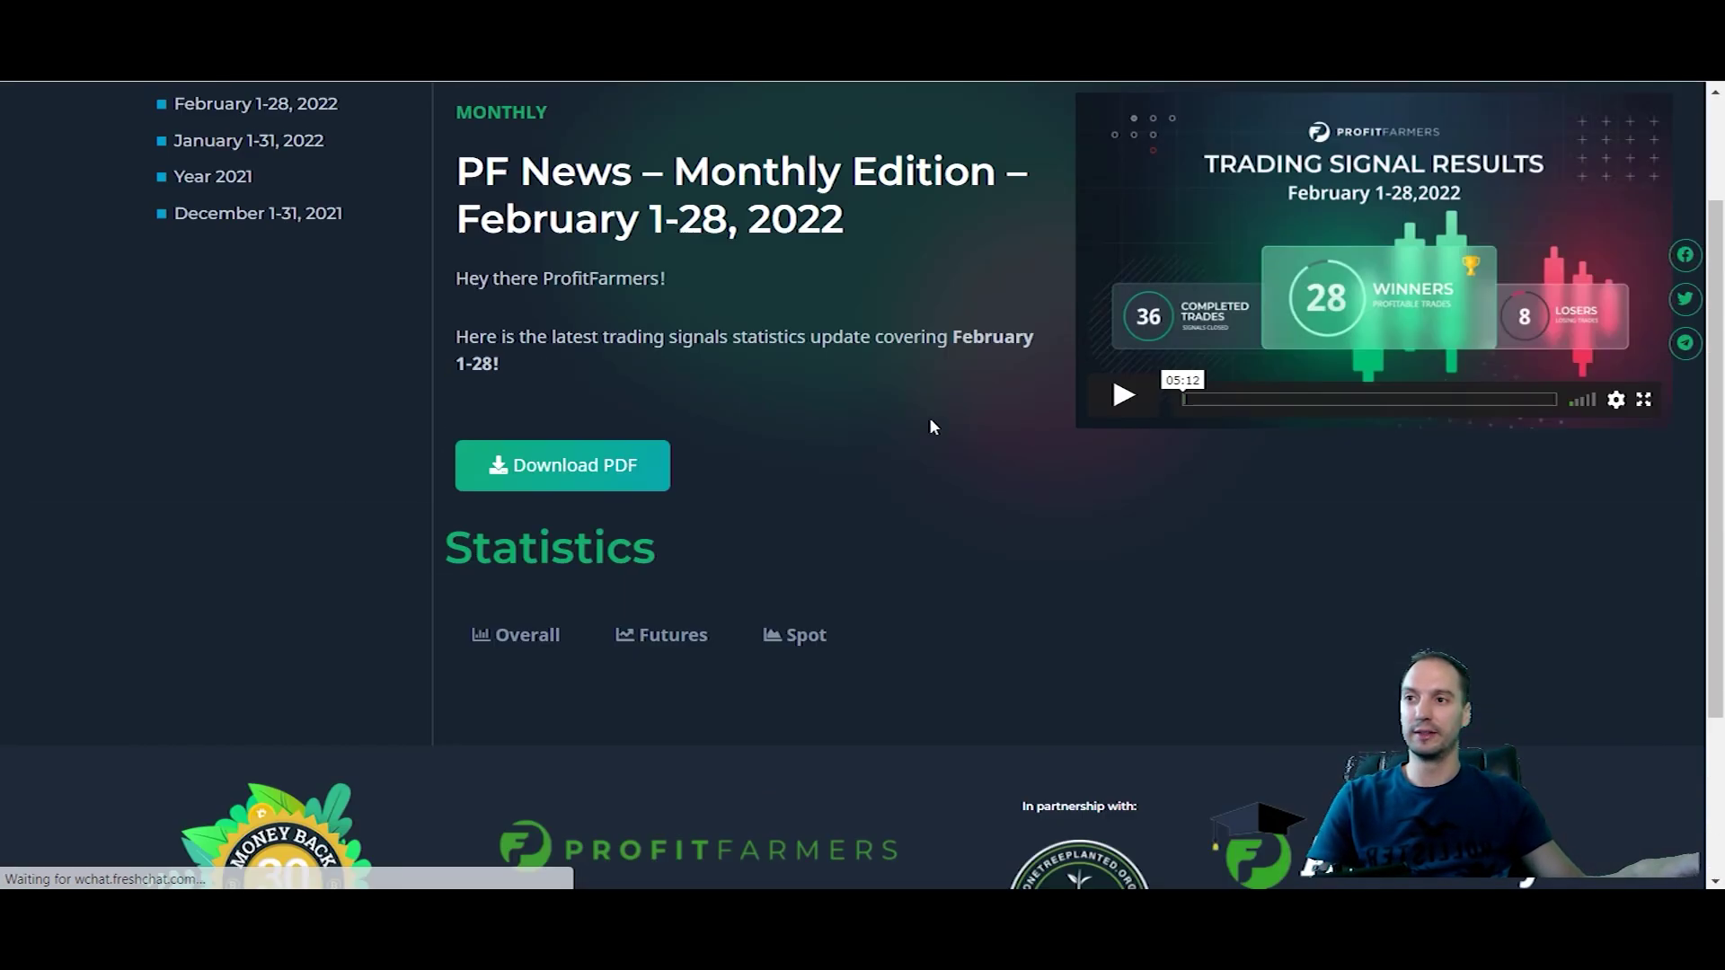
scroll(1080, 424, down, 4)
scroll(993, 393, up, 3)
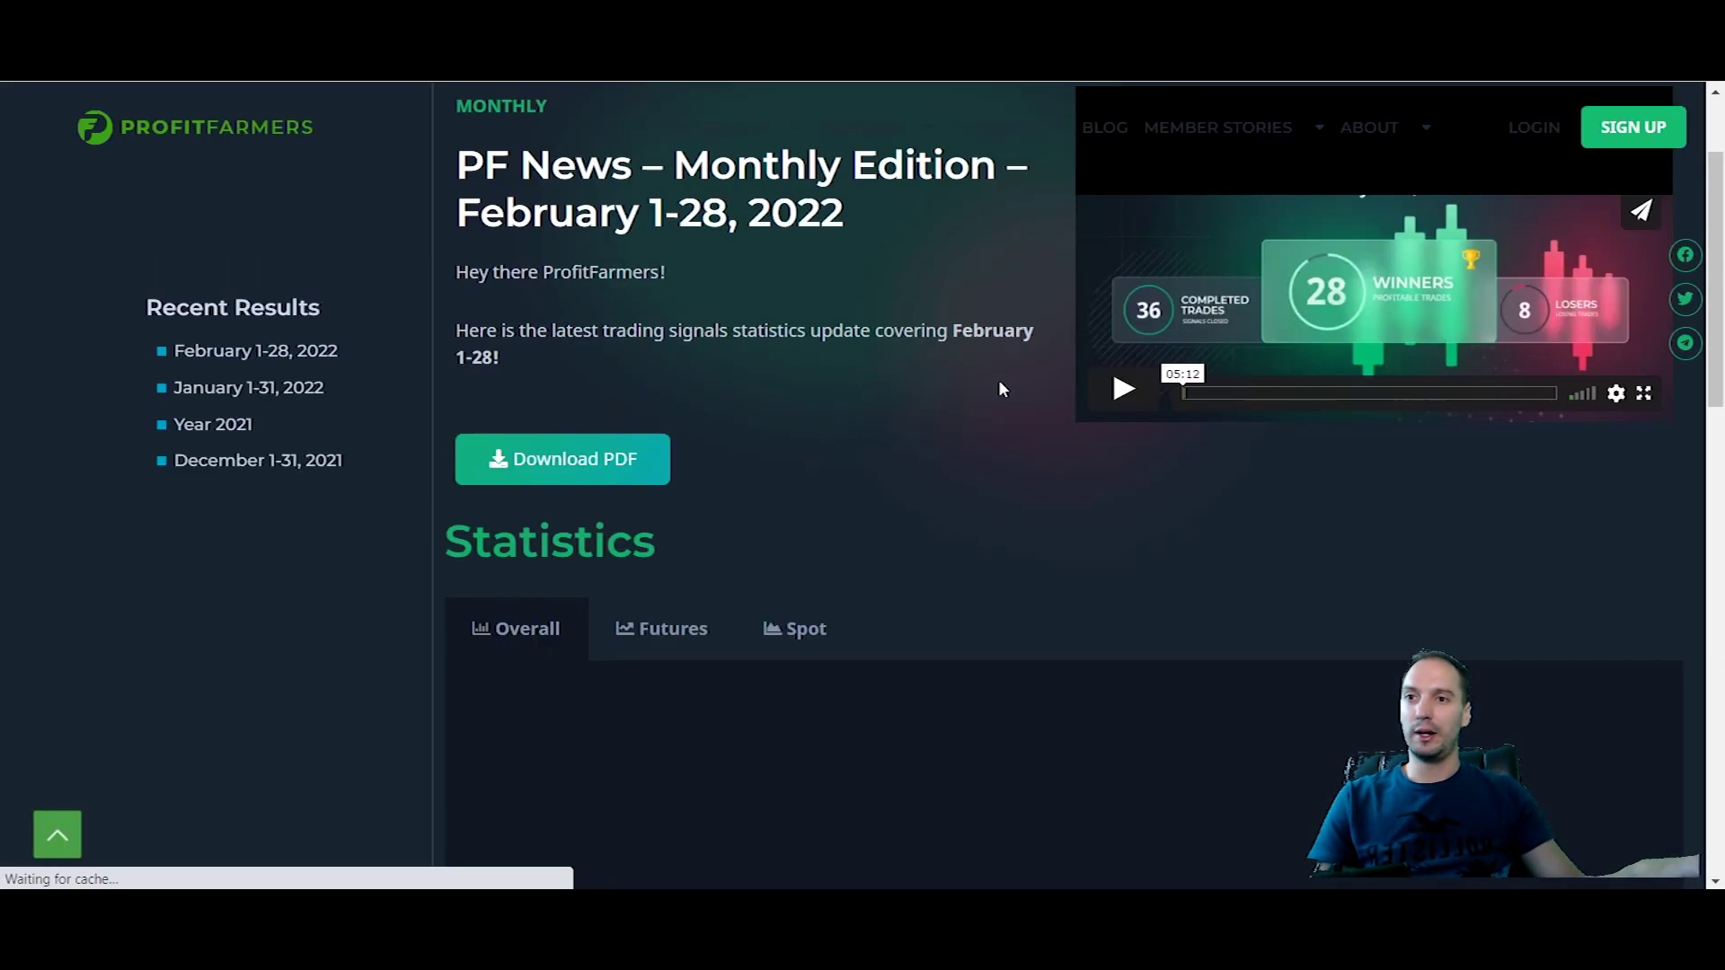
Expand the overall February 2022 statistics and examine the winners, final target hit spread and average gain per target.
scroll(1000, 386, down, 4)
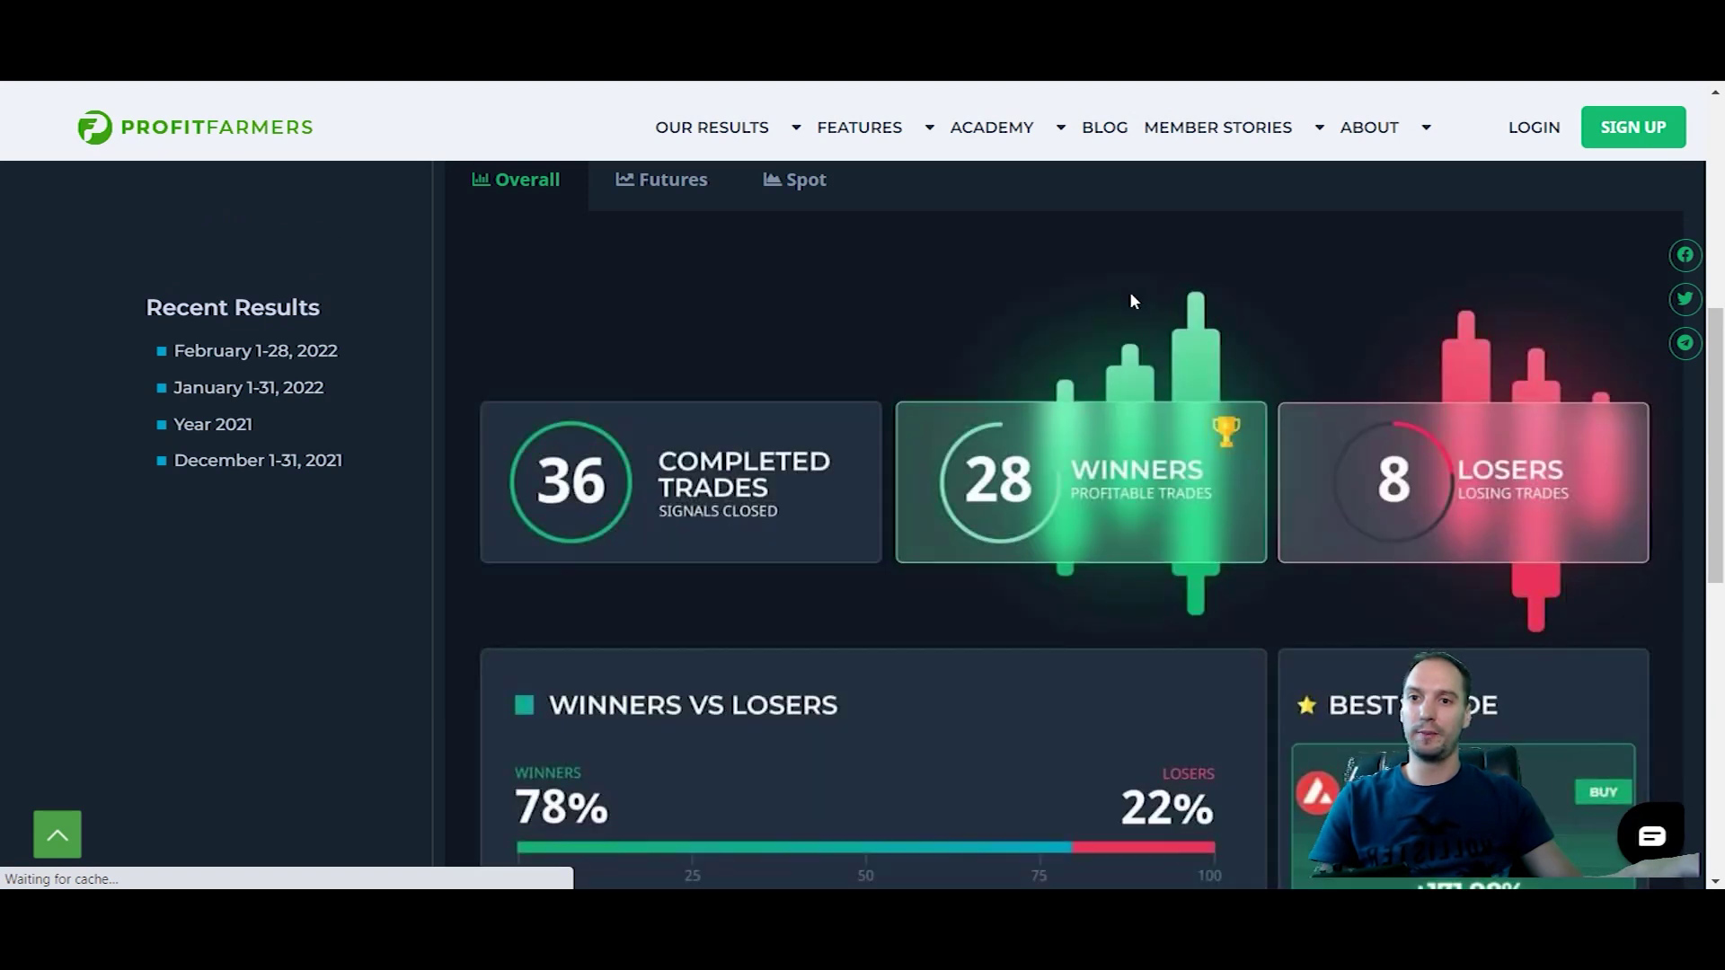
scroll(1141, 297, down, 6)
scroll(1120, 290, down, 2)
click(1048, 376)
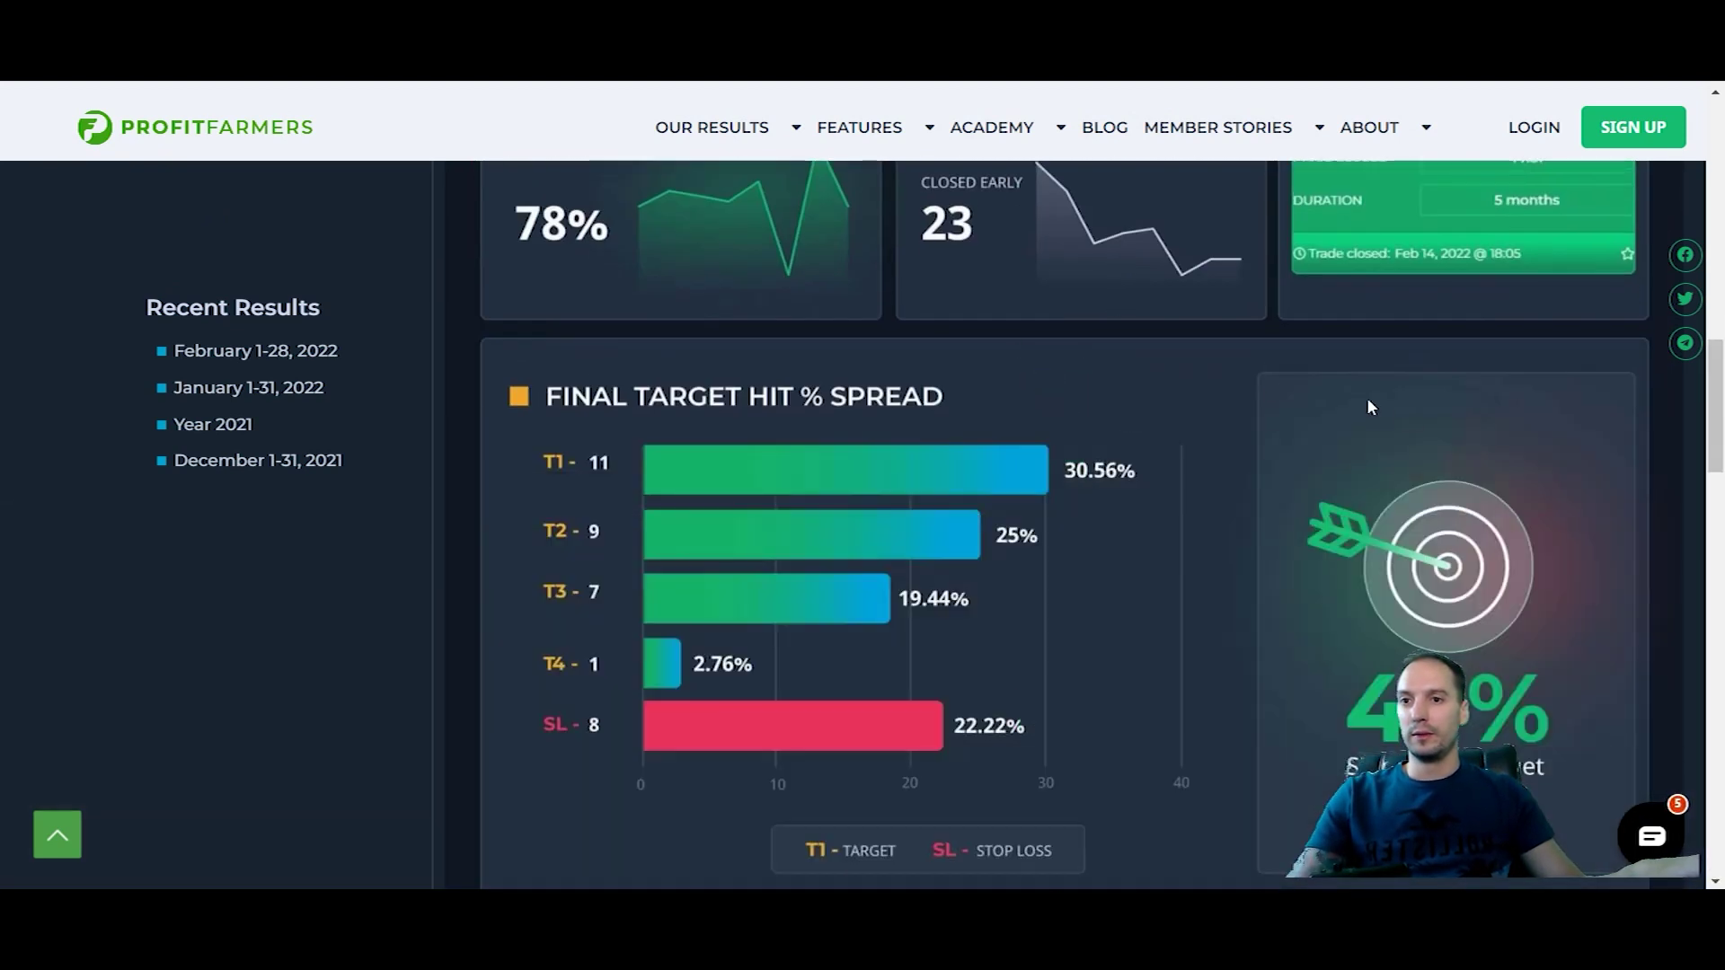
scroll(1156, 388, down, 8)
scroll(1147, 384, up, 2)
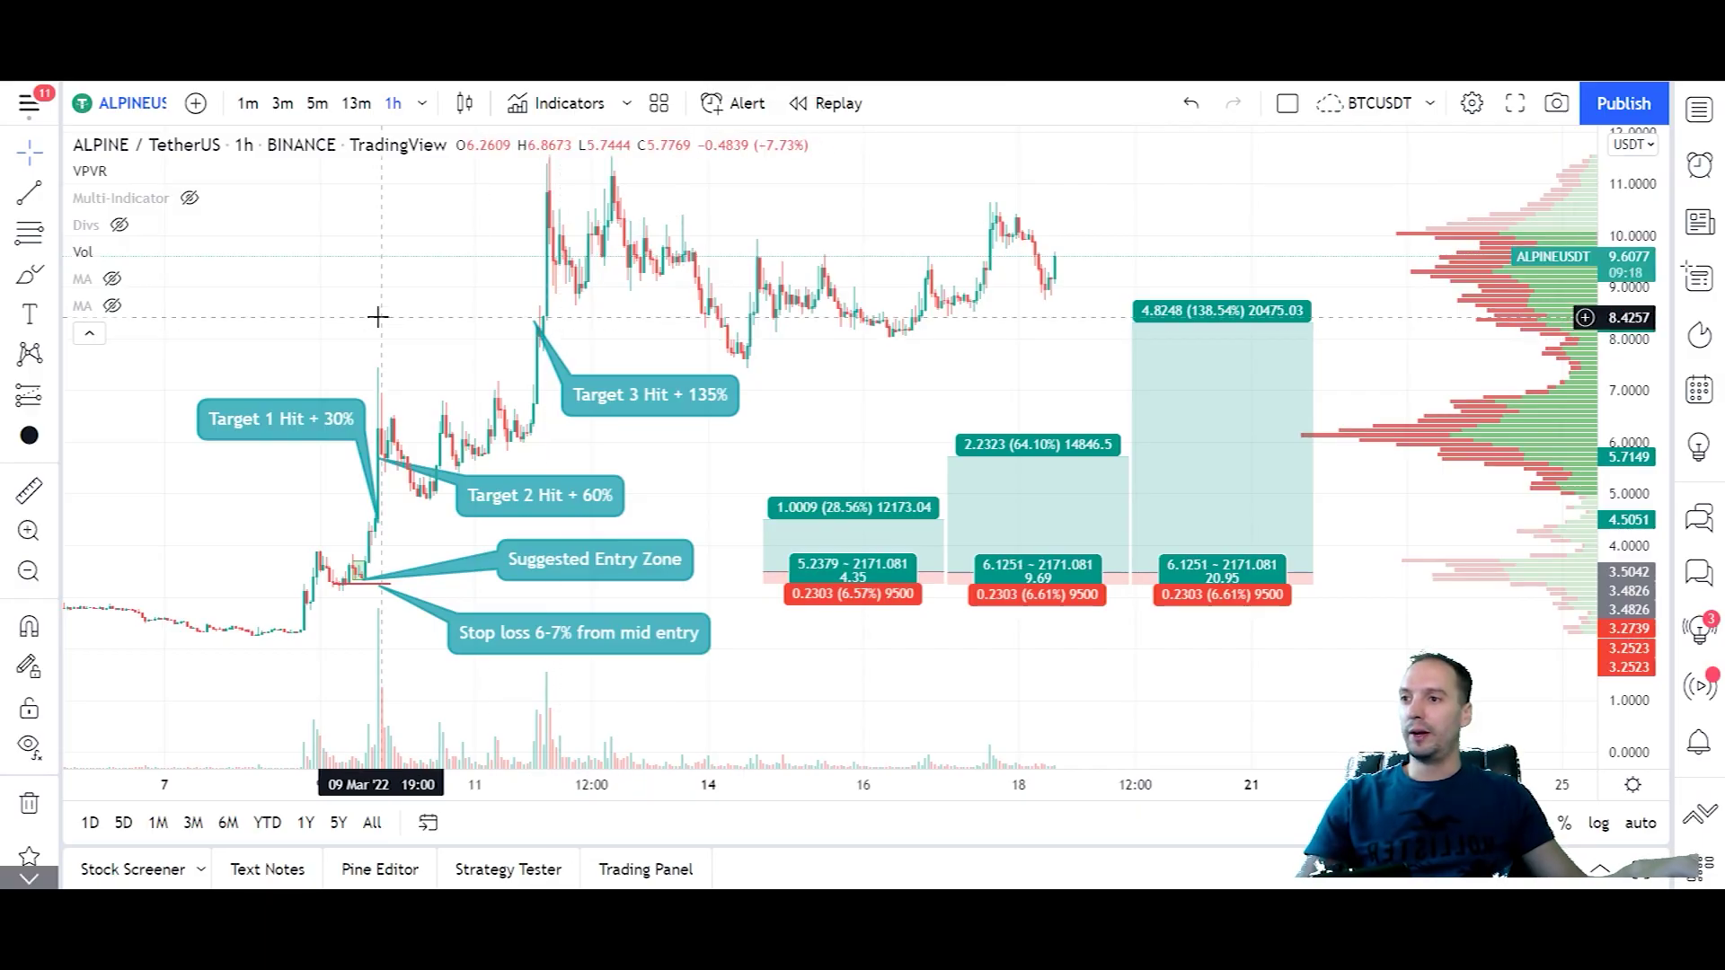
On the TradingView ALPINEUSDT chart, draw an entry-zone rectangle from the latest candles rightward between about 9.25 and 7.03.
scroll(378, 308, up, 2)
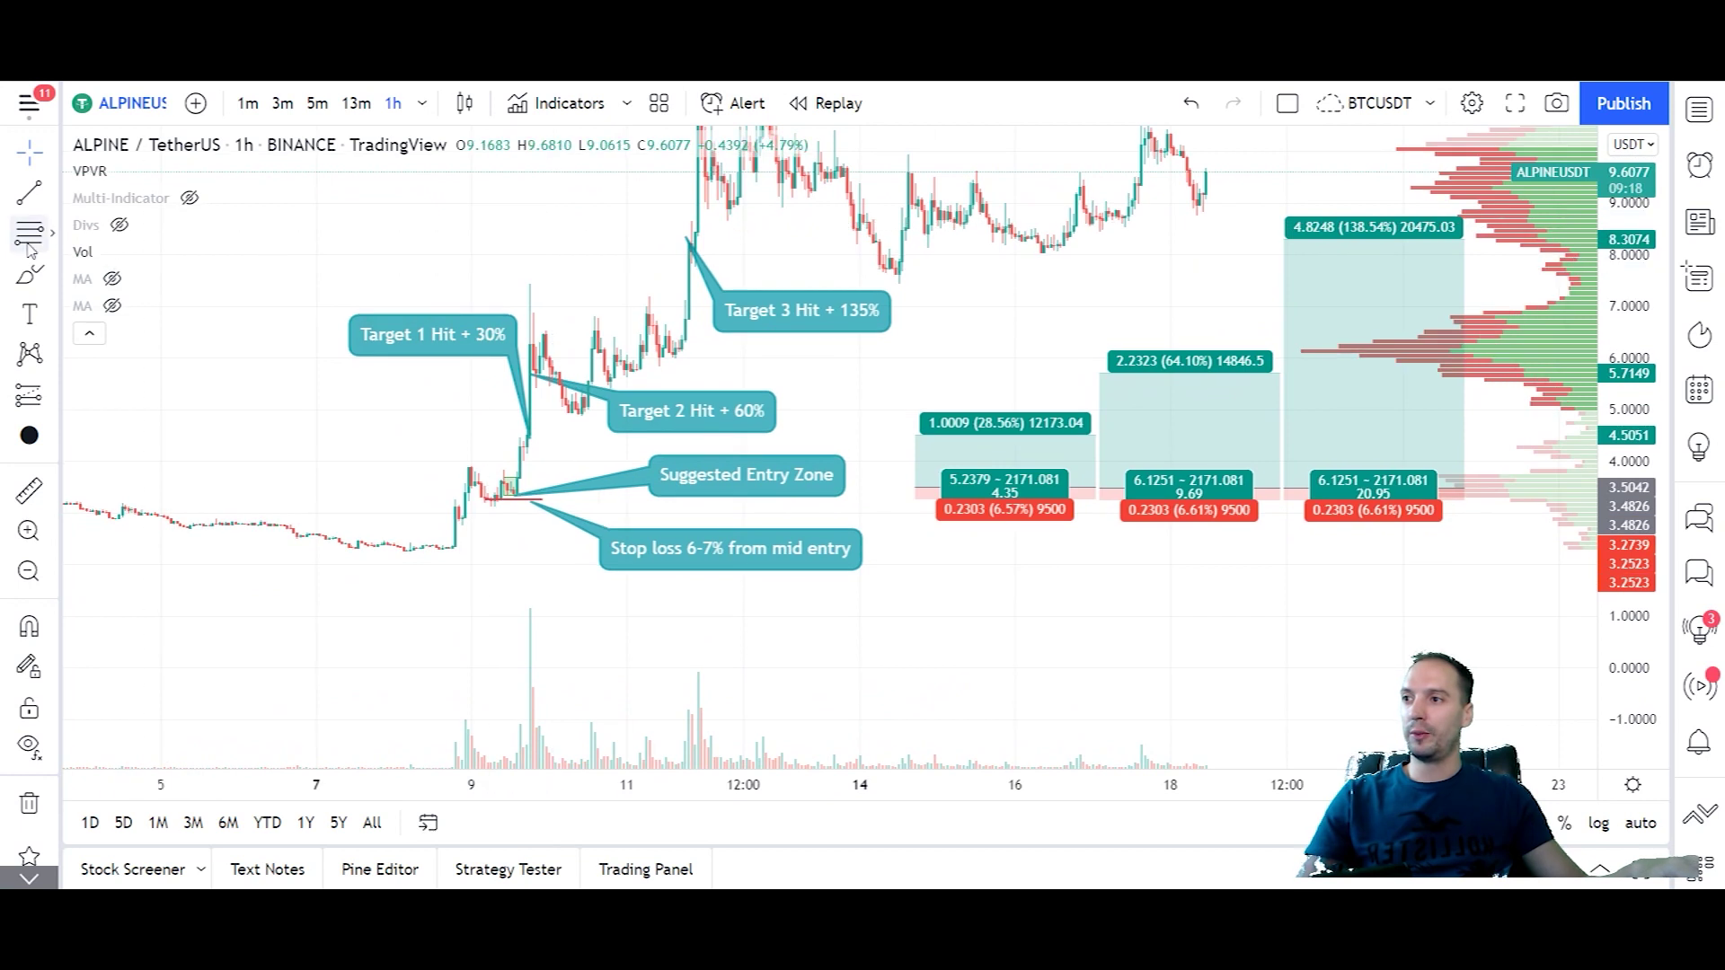
click(50, 274)
click(137, 368)
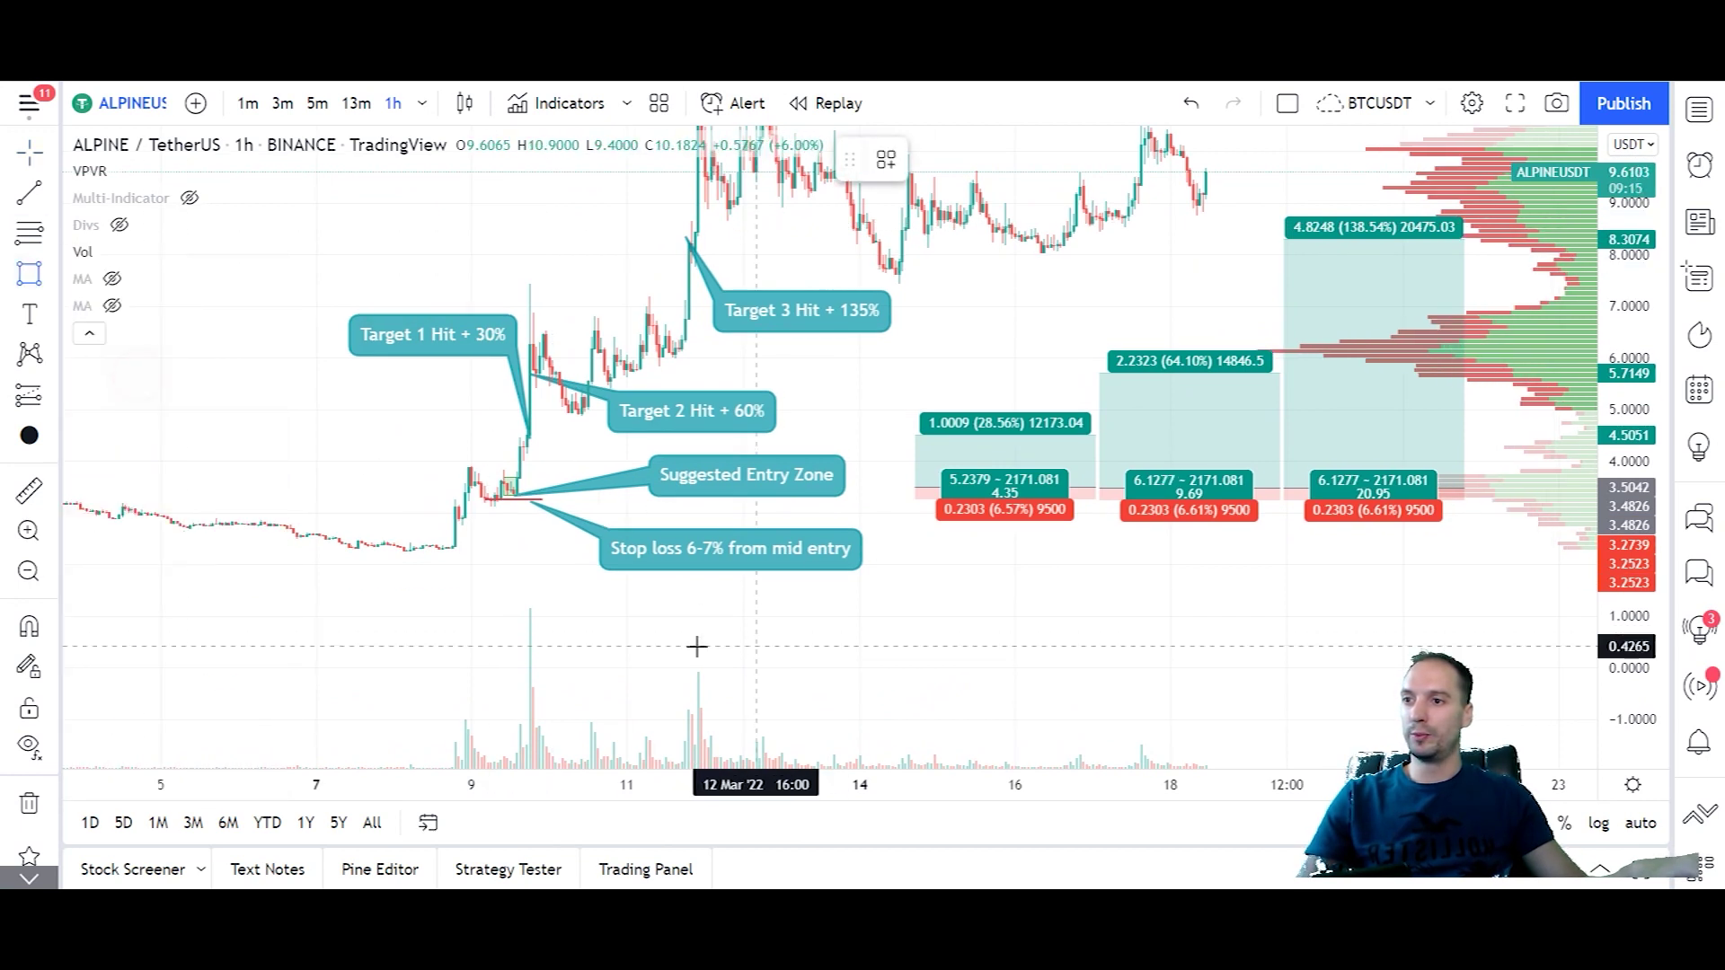
mouse_move(964, 193)
mouse_down()
mouse_move(1187, 334)
mouse_move(1227, 303)
mouse_up()
drag(1145, 195, 1112, 306)
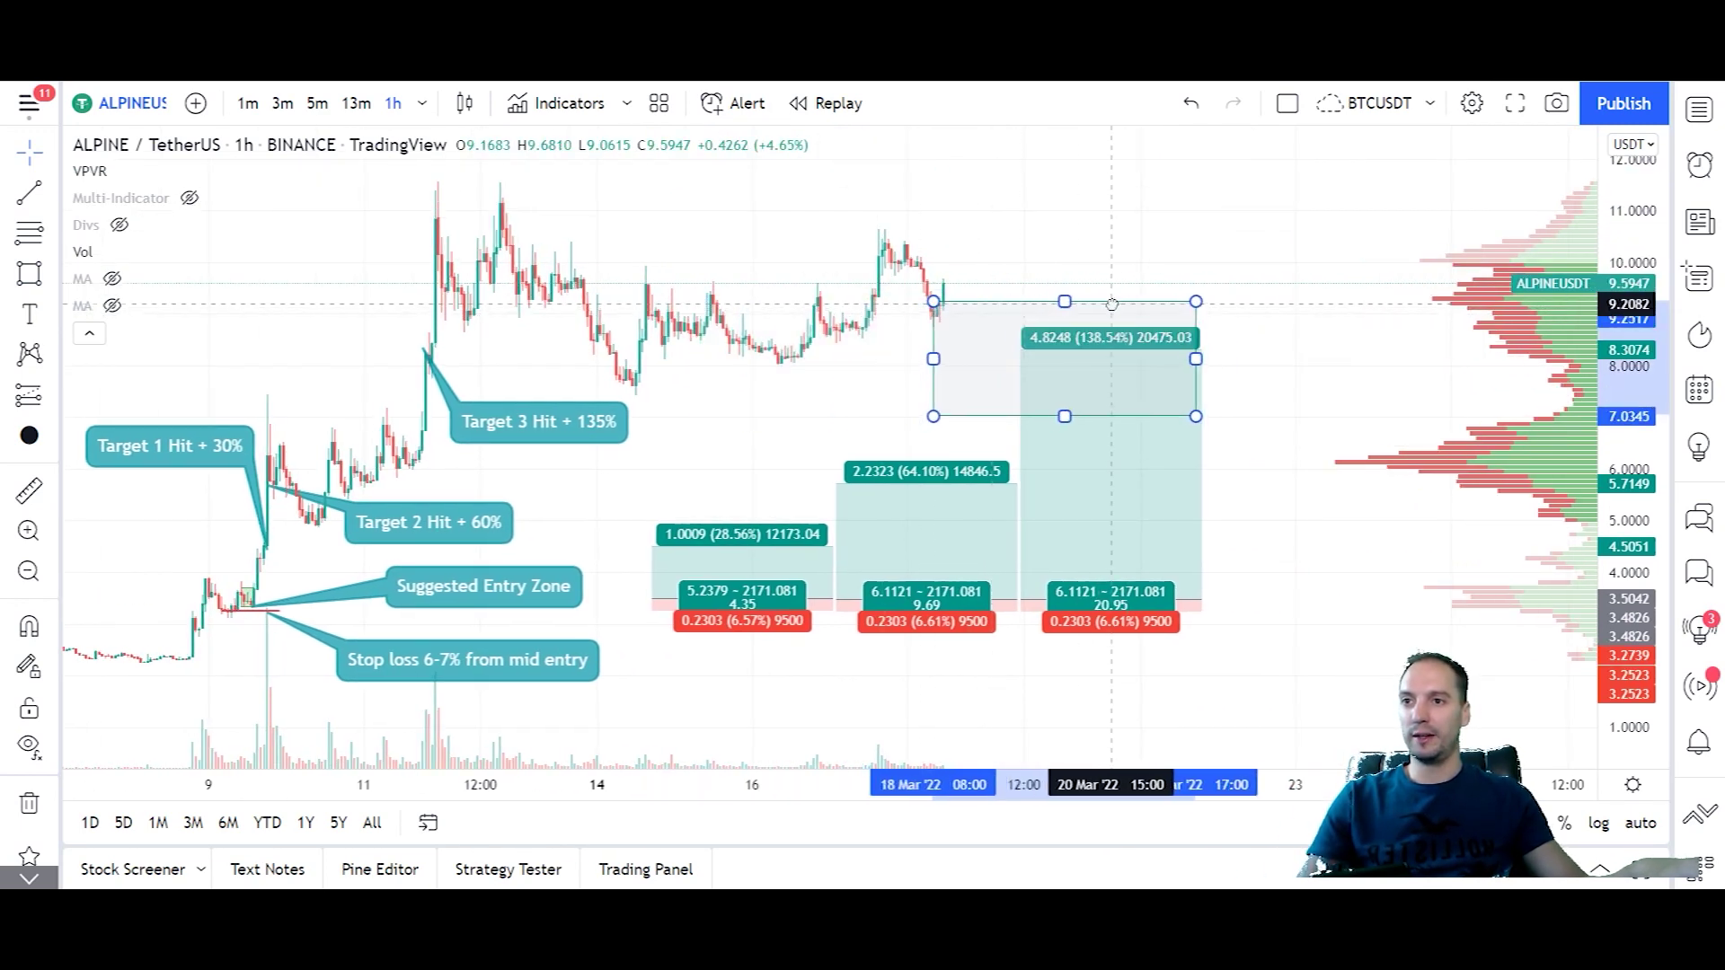
click(1097, 258)
Draw a freehand price path that dips into the rectangle to about 8.1 and climbs to about 11.5.
click(52, 192)
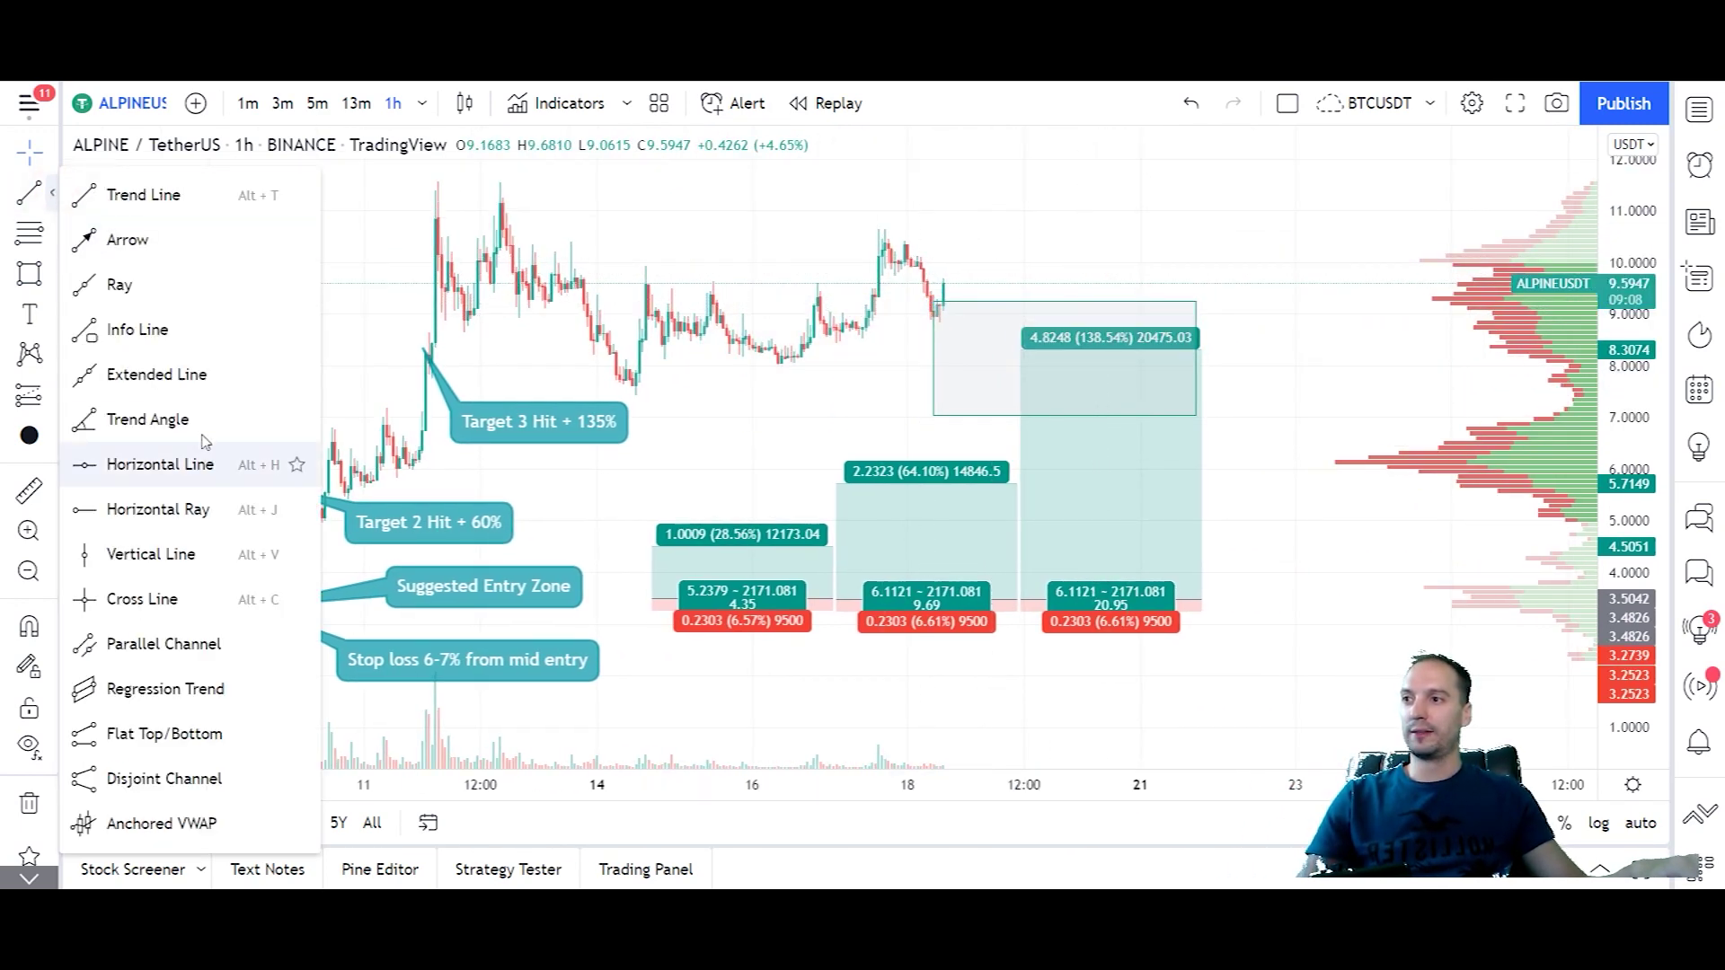
click(52, 232)
click(54, 277)
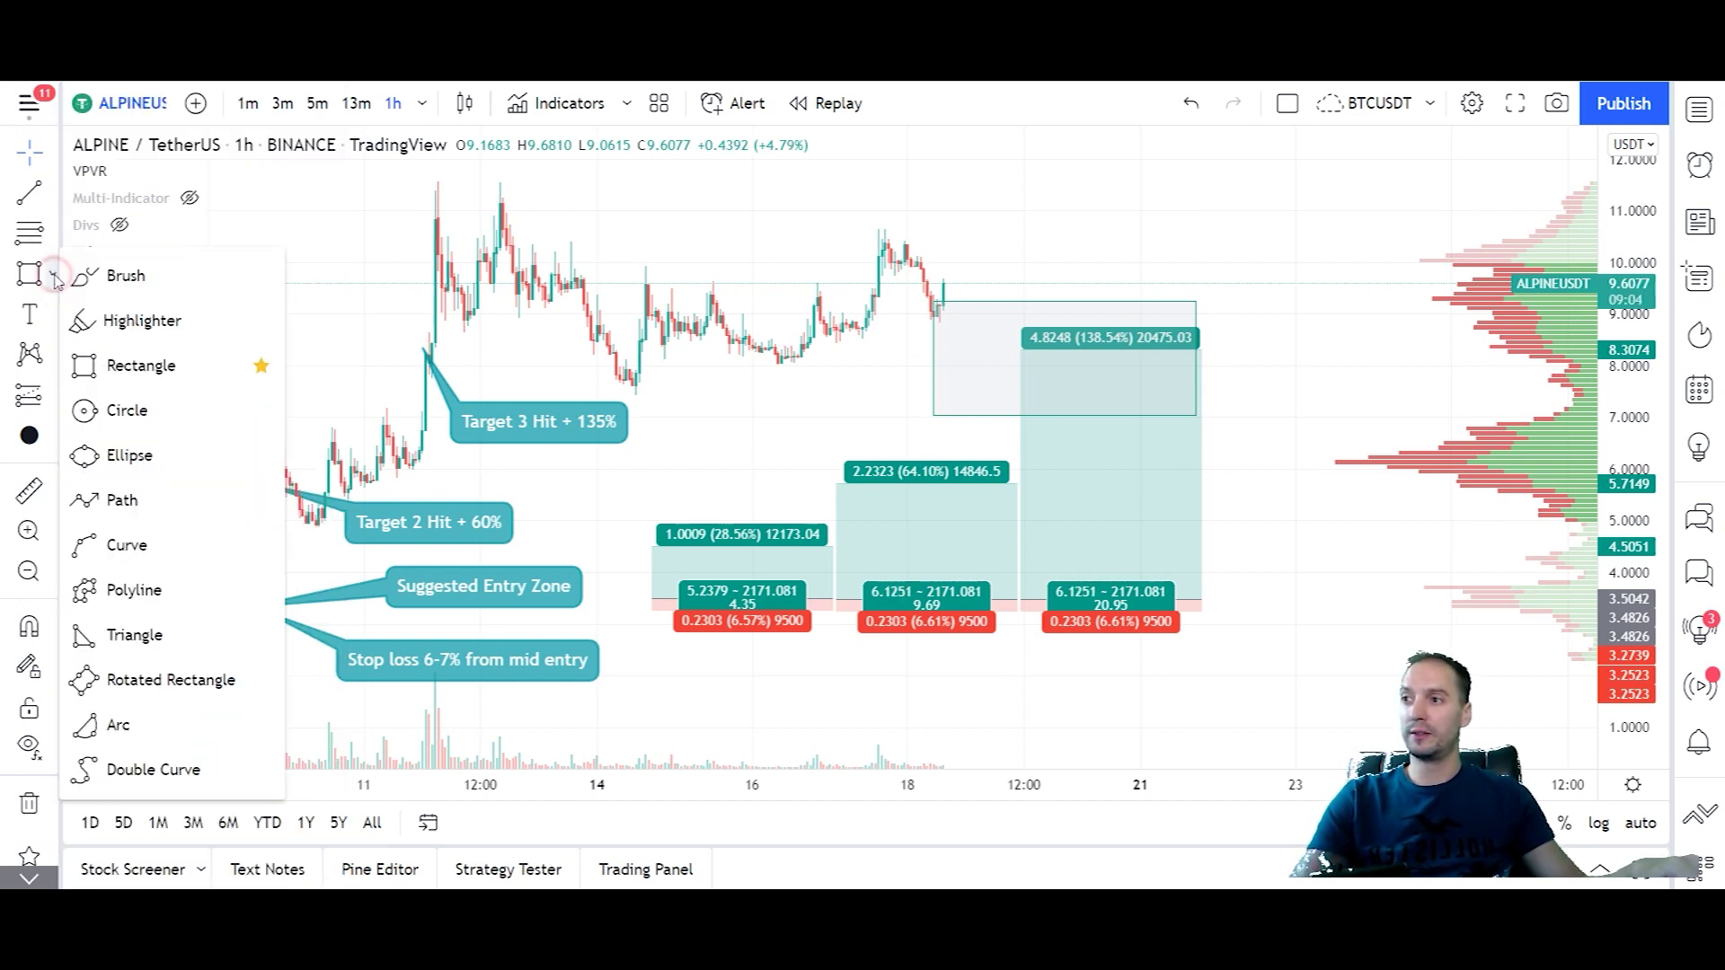
click(134, 321)
mouse_move(954, 305)
mouse_down()
mouse_move(1061, 353)
mouse_move(1162, 189)
mouse_up()
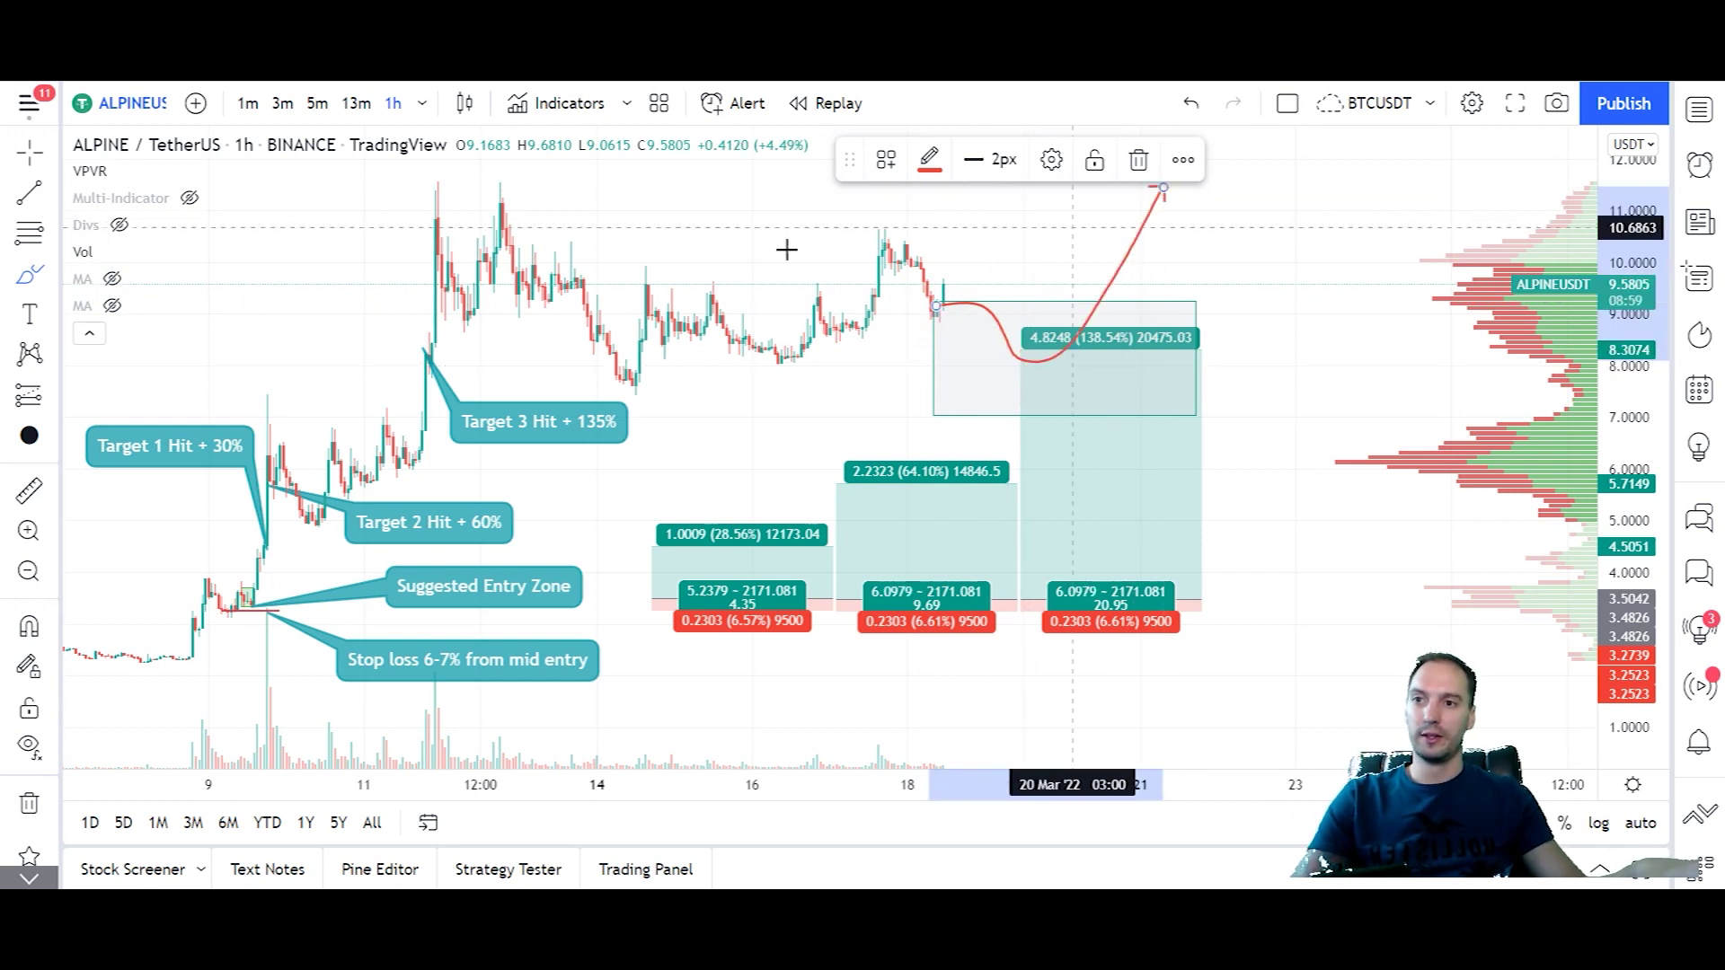
Draw a horizontal trend line just beneath the rectangle at about 6.77, spanning 17 to 22 March, as the stop loss.
key(alt+t)
click(904, 429)
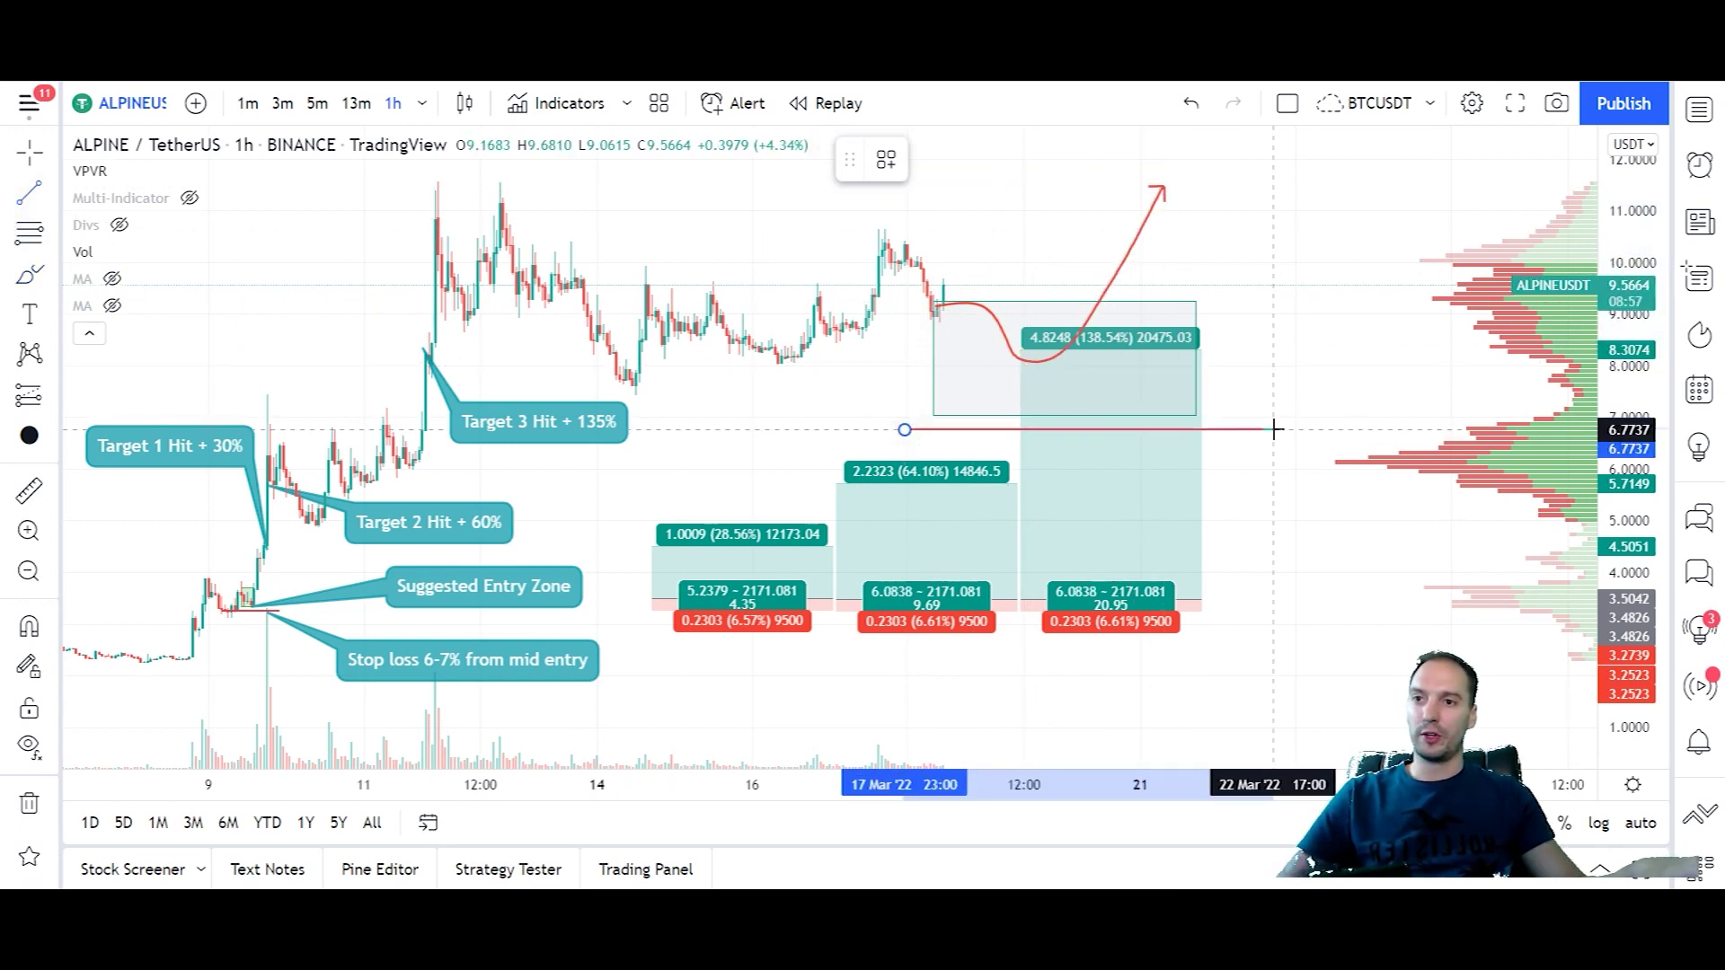
click(1276, 430)
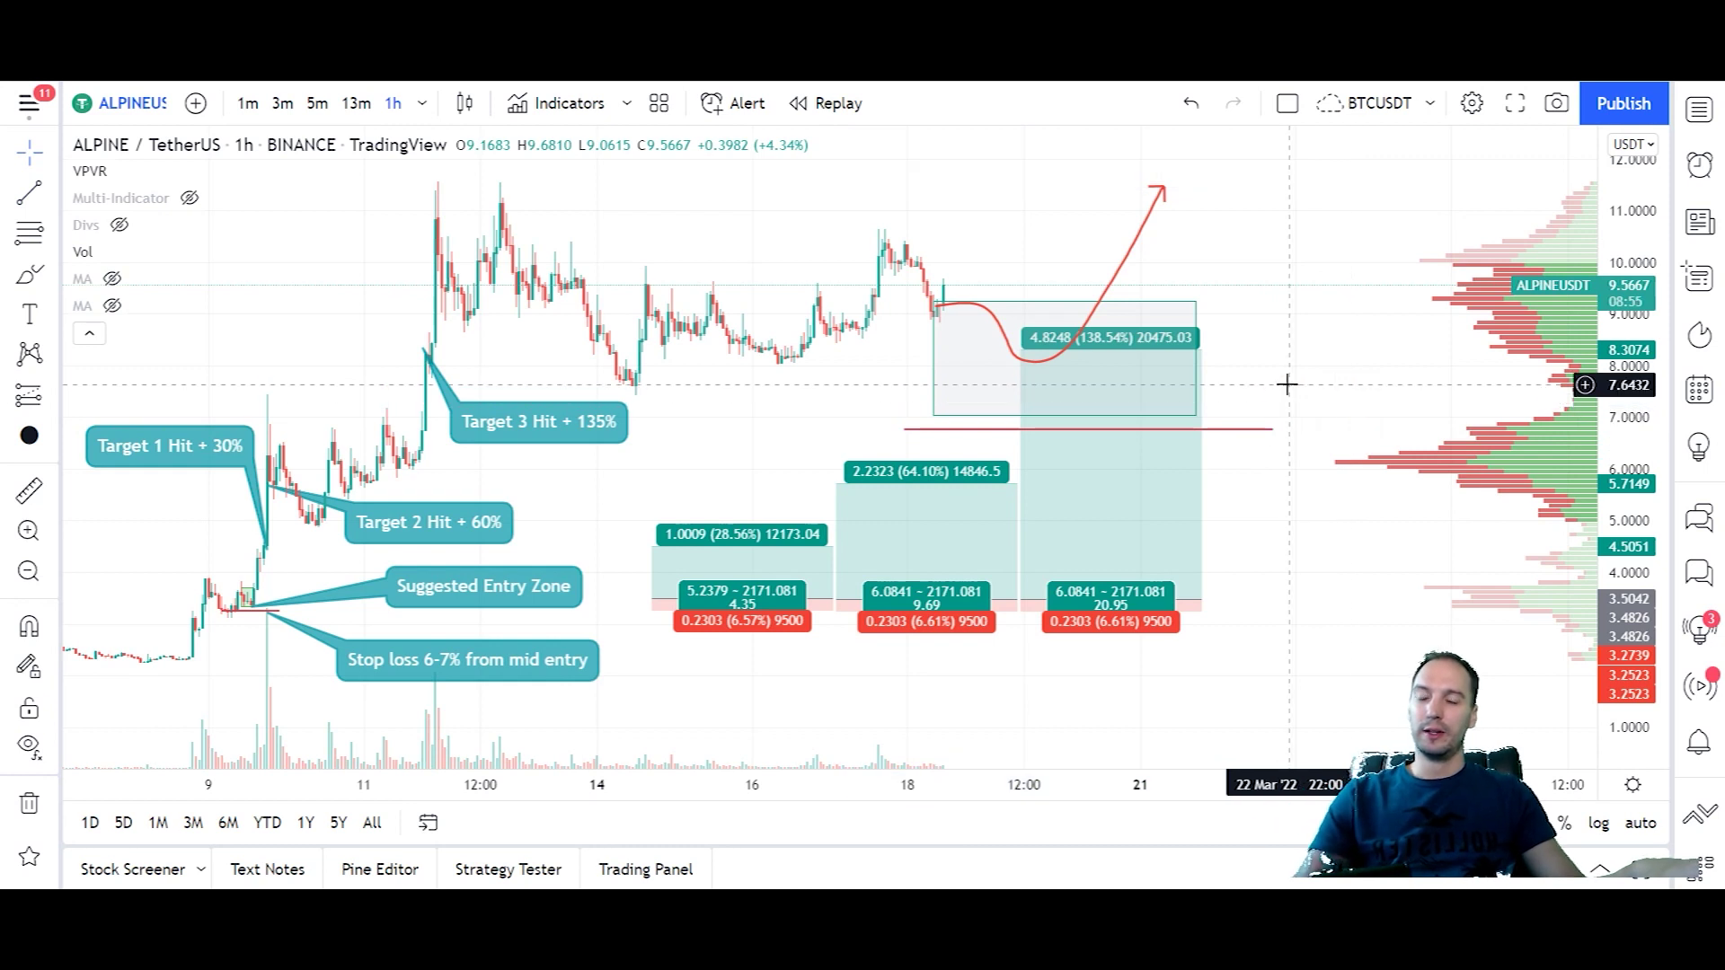
Move the stop-loss line up inside the entry zone, to about 7.73.
click(1186, 355)
click(1195, 372)
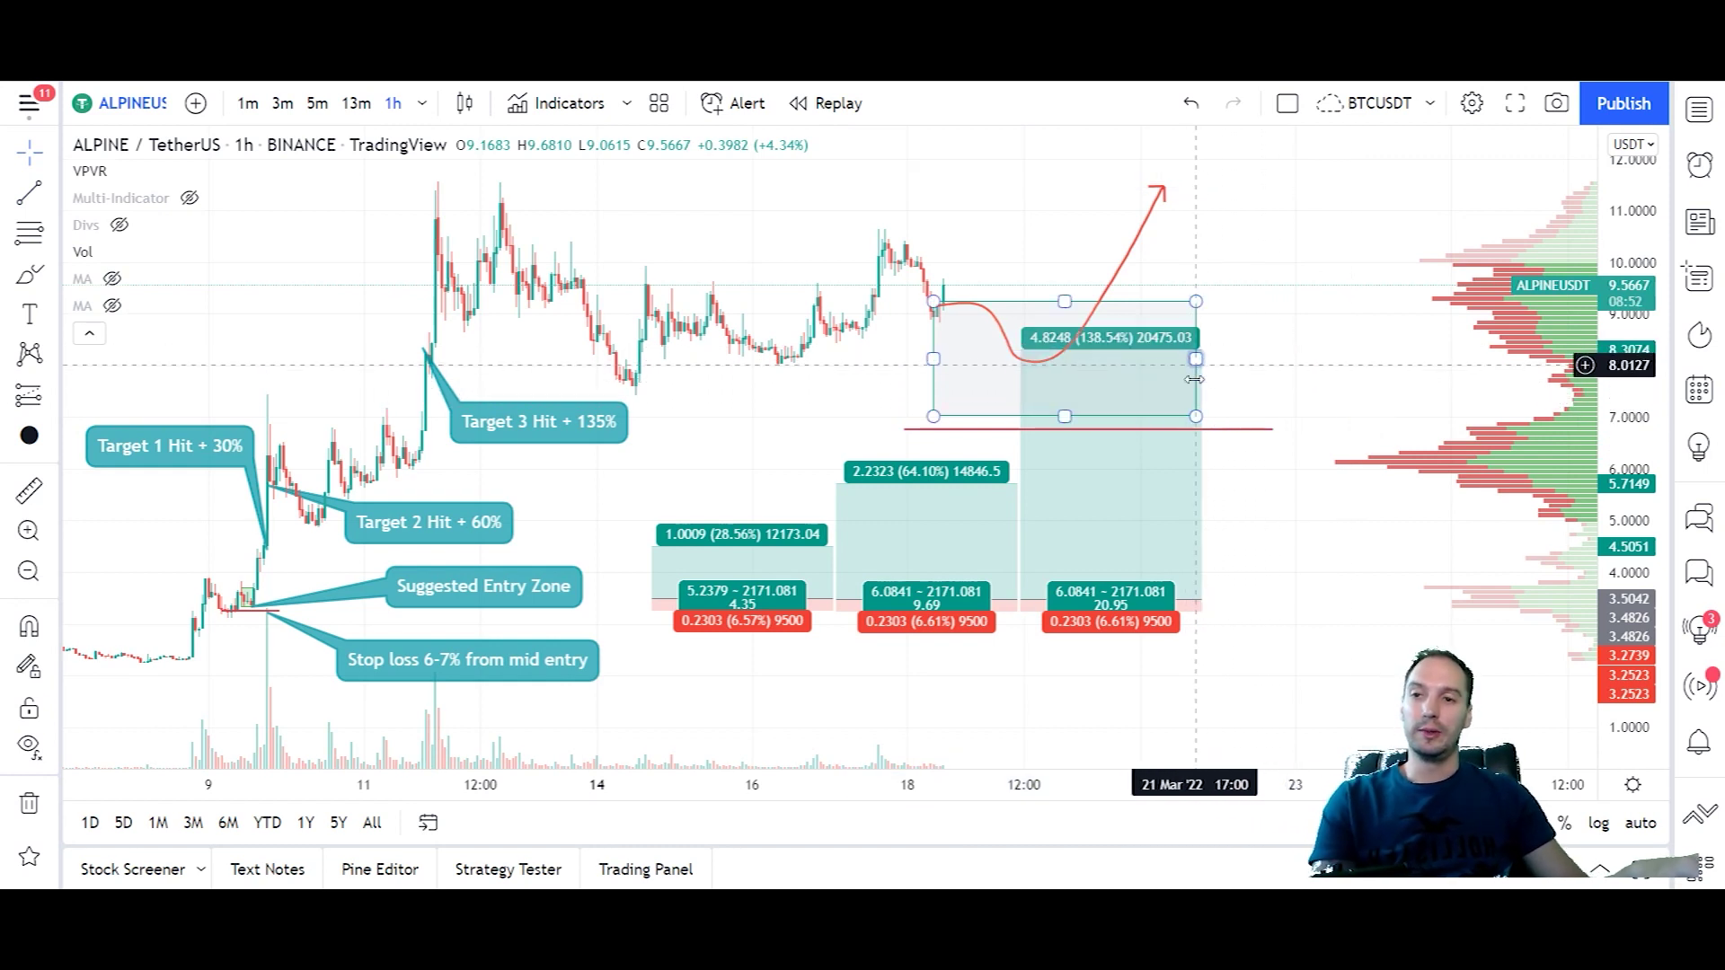
click(1219, 432)
drag(1219, 437, 1218, 428)
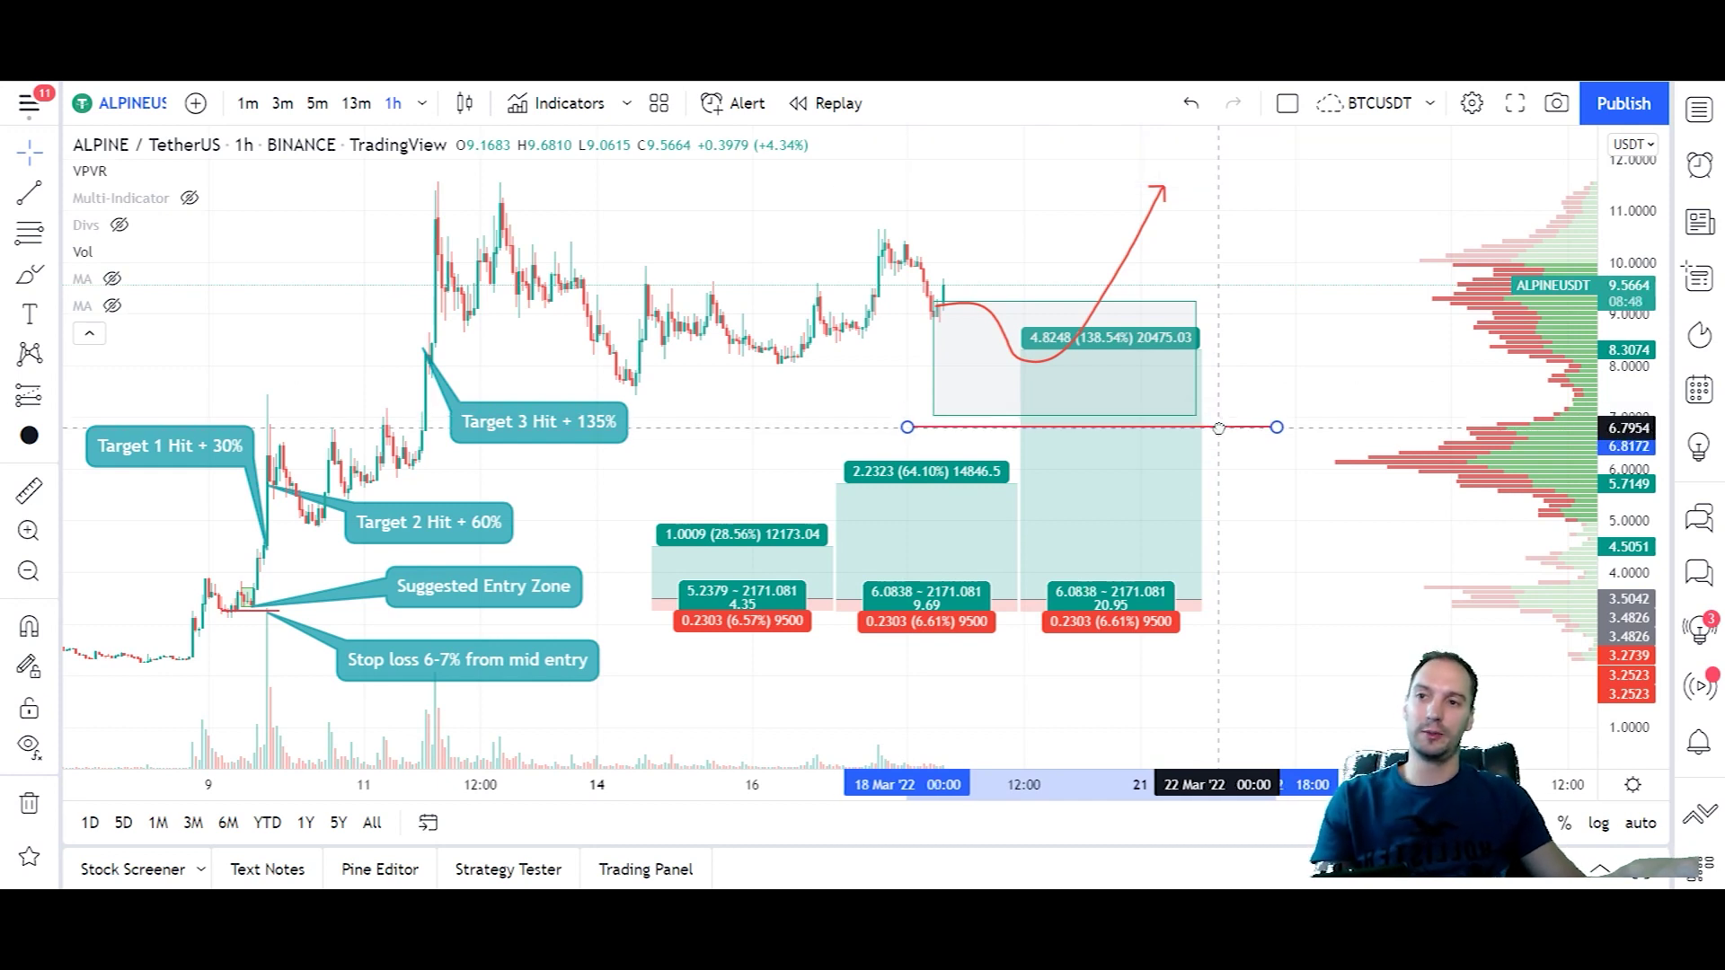
drag(1219, 428, 1221, 379)
click(1238, 247)
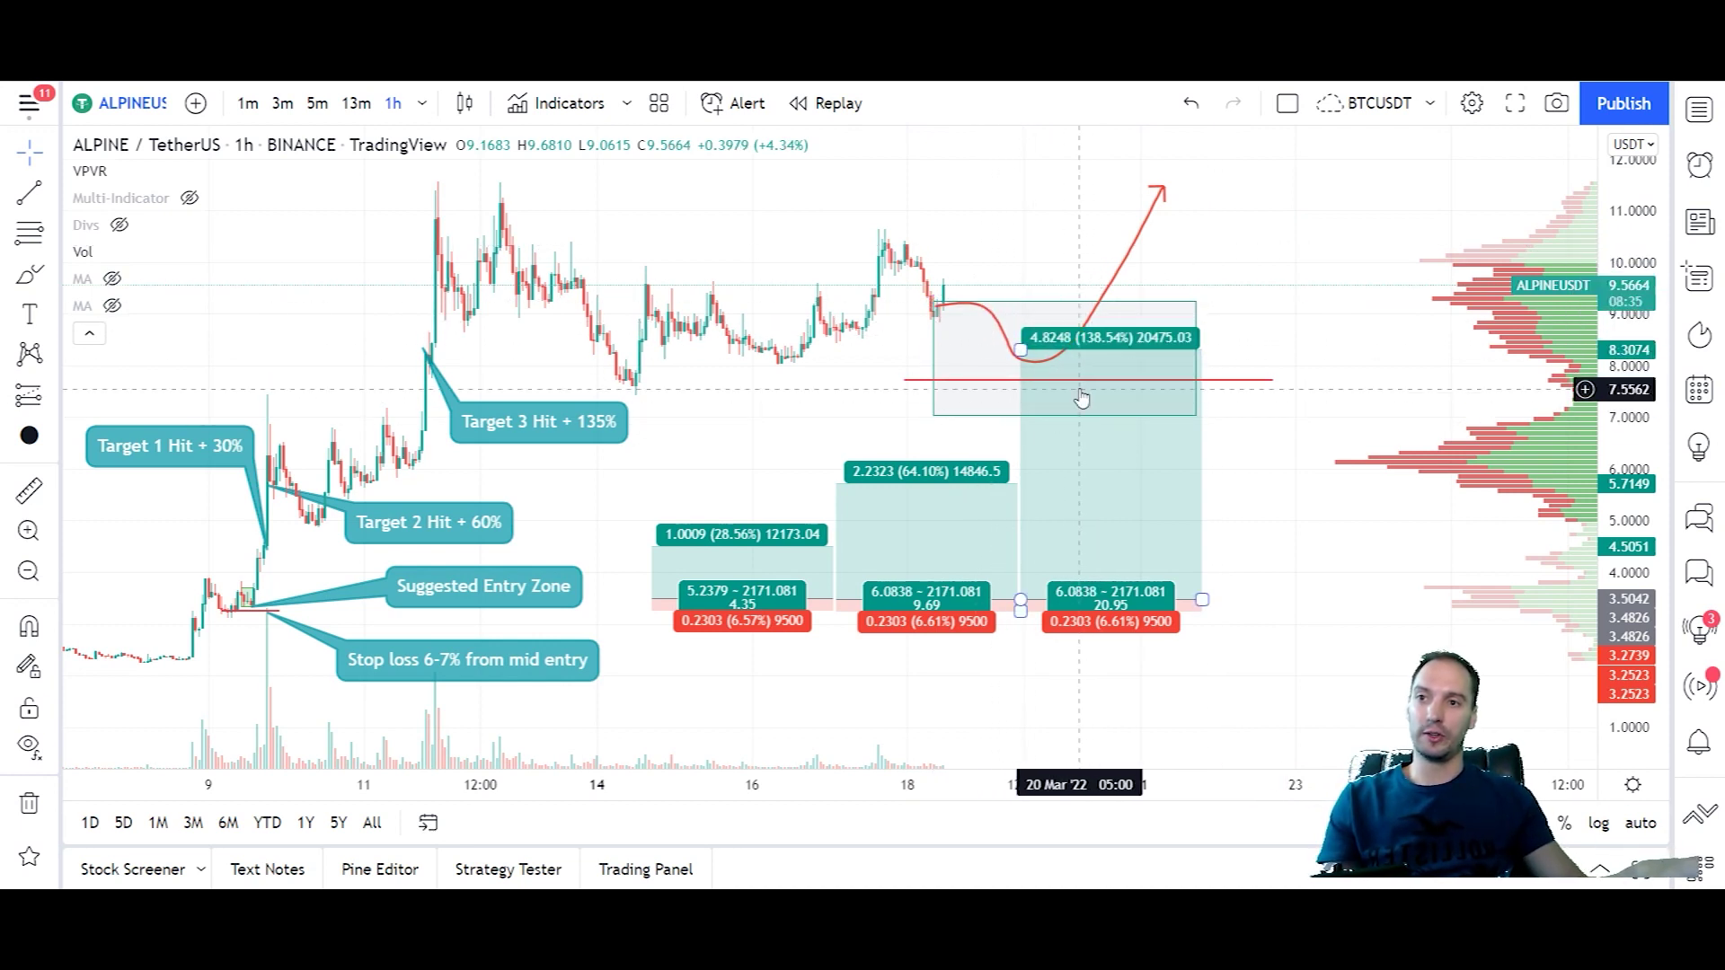
drag(1239, 386, 1206, 380)
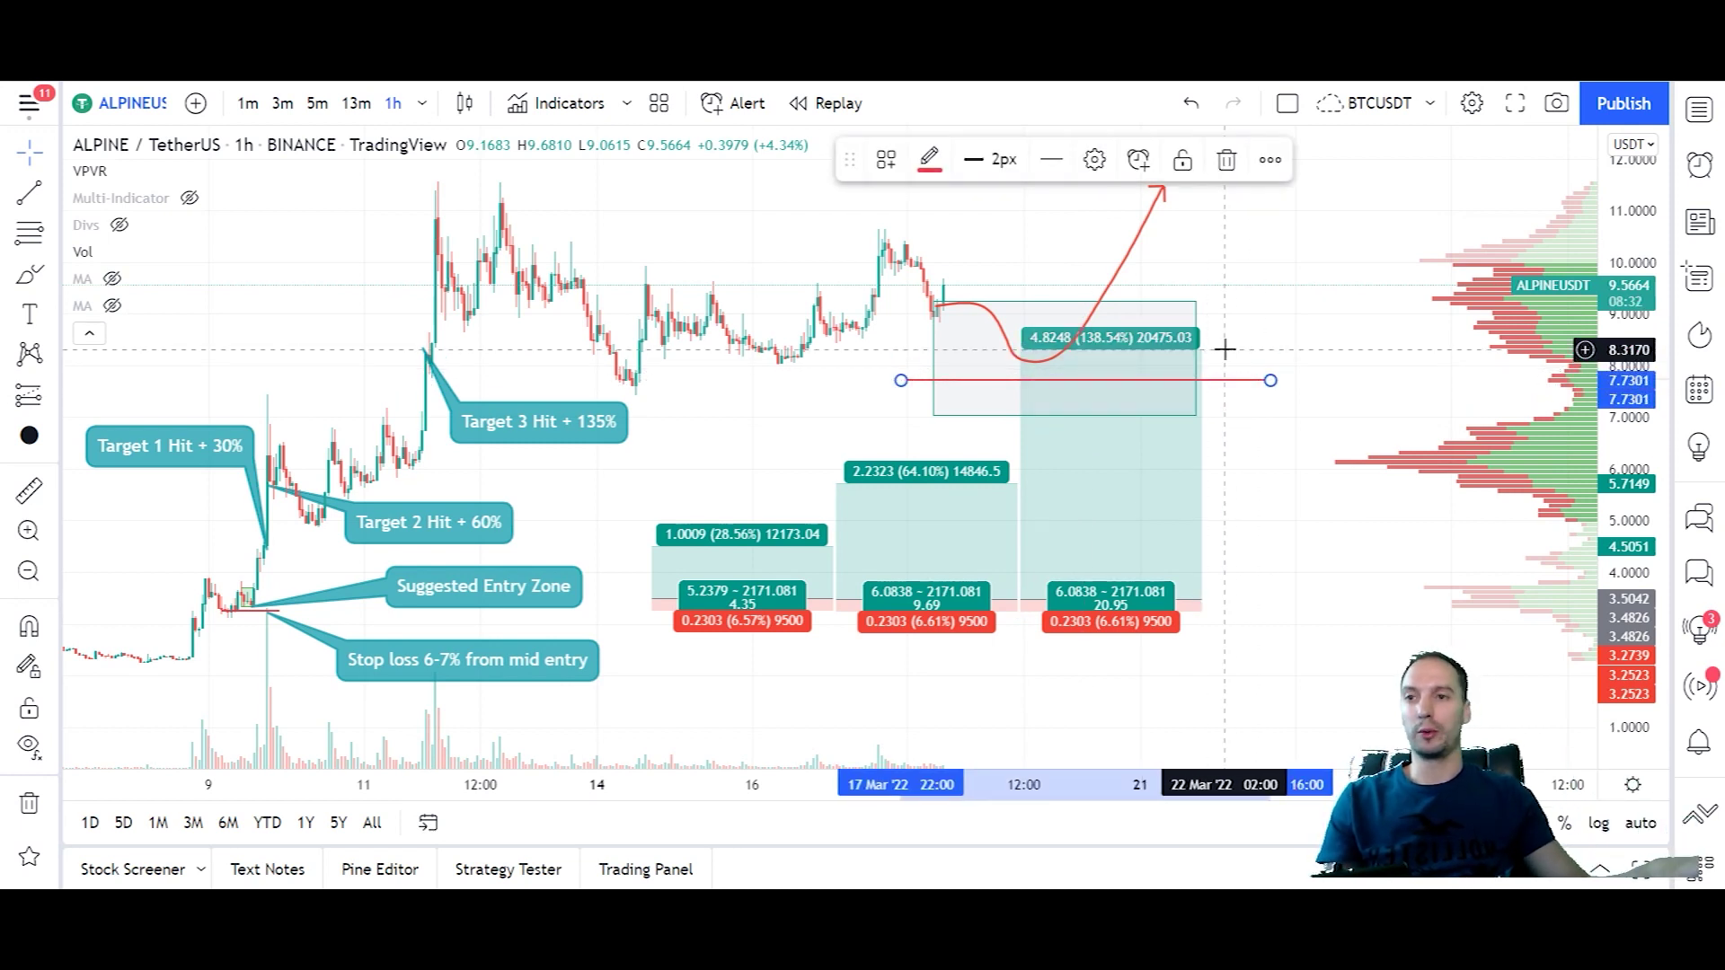
click(1326, 326)
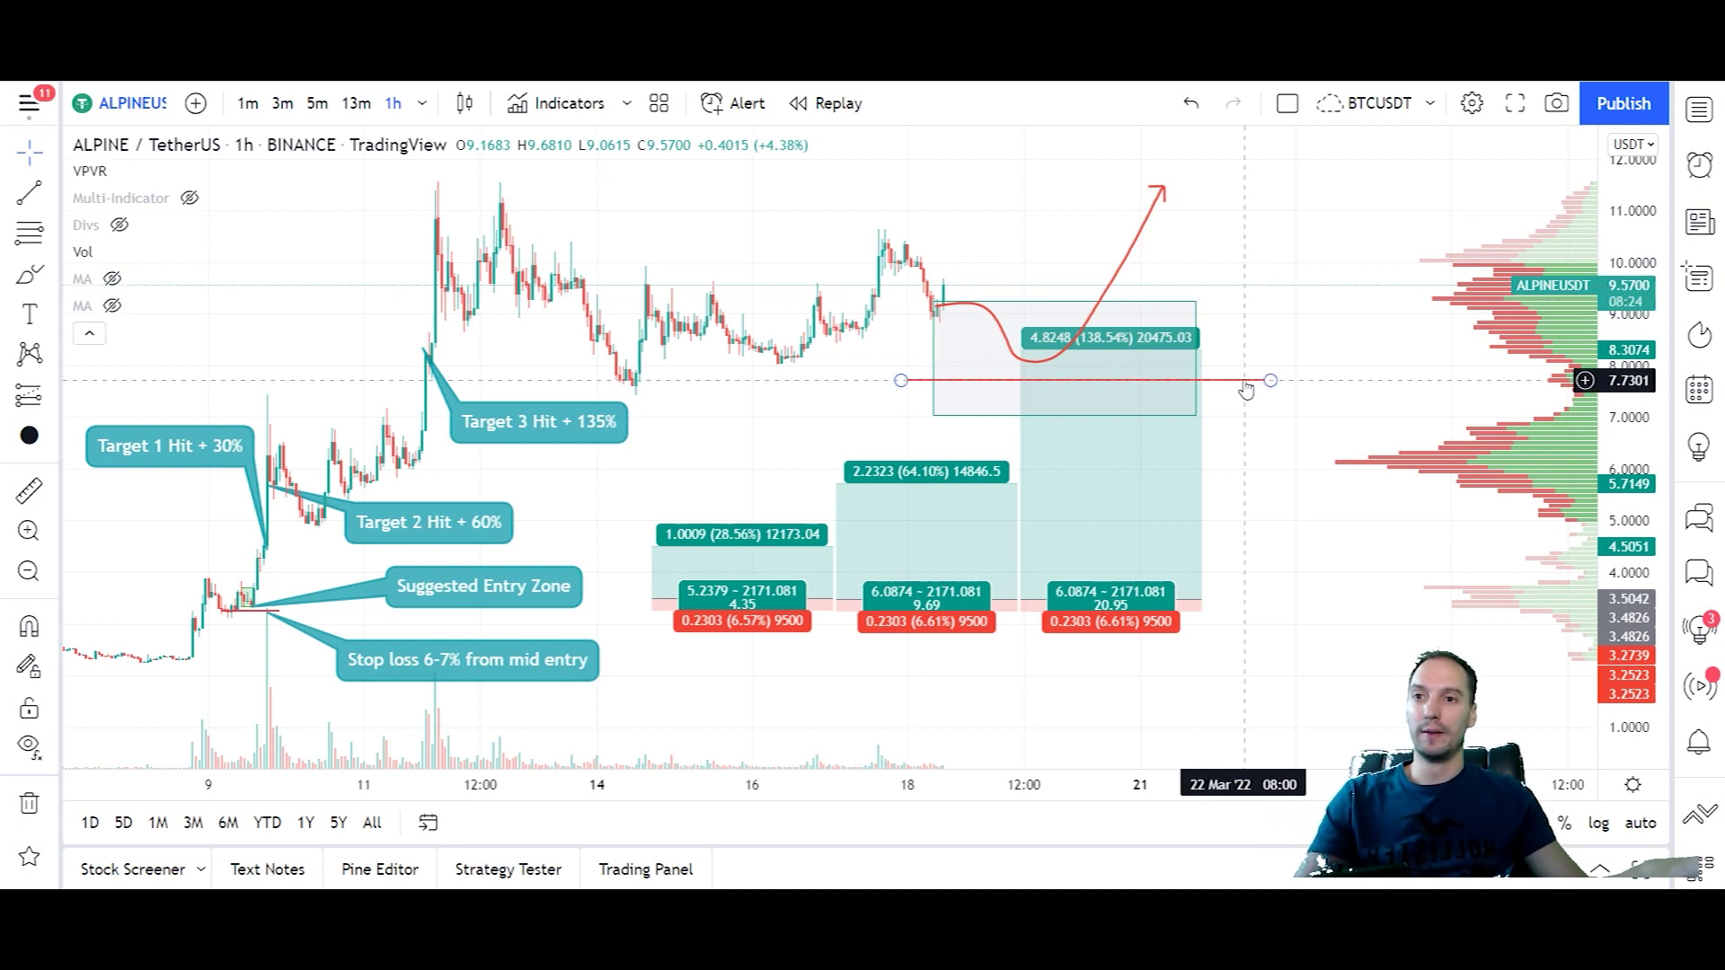
Lower the stop line beneath the rectangle and add a long position with entry about 8.12, target about 11.51 and stop about 6.84.
click(49, 396)
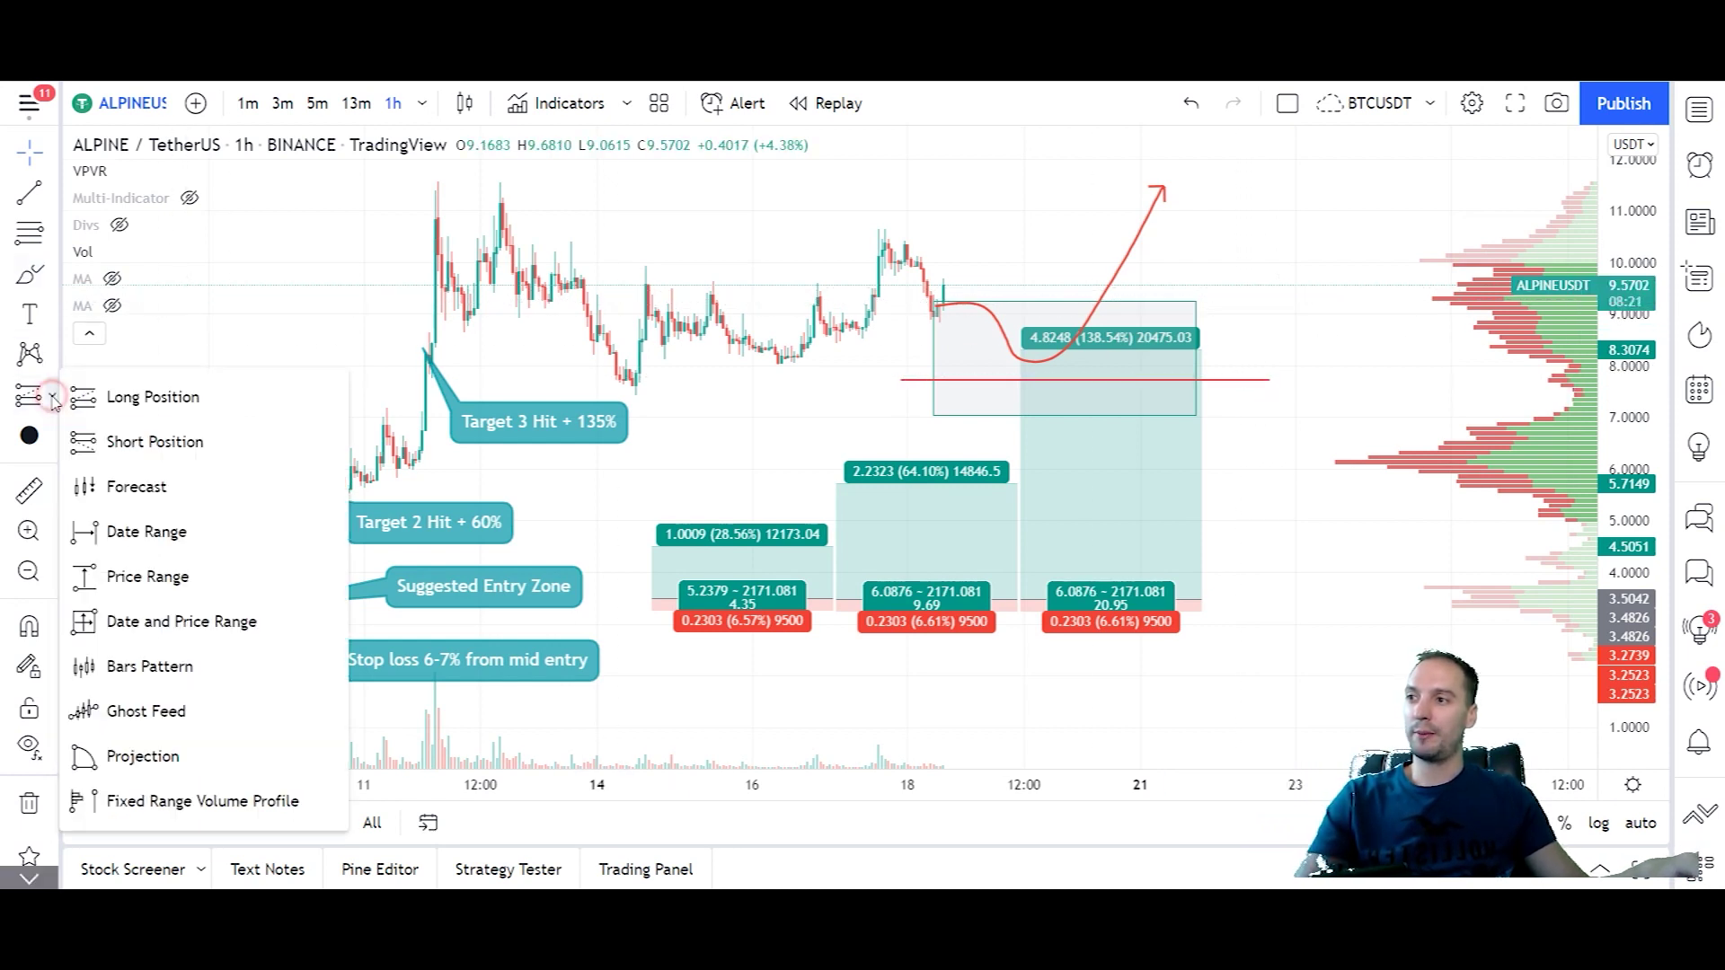
click(135, 397)
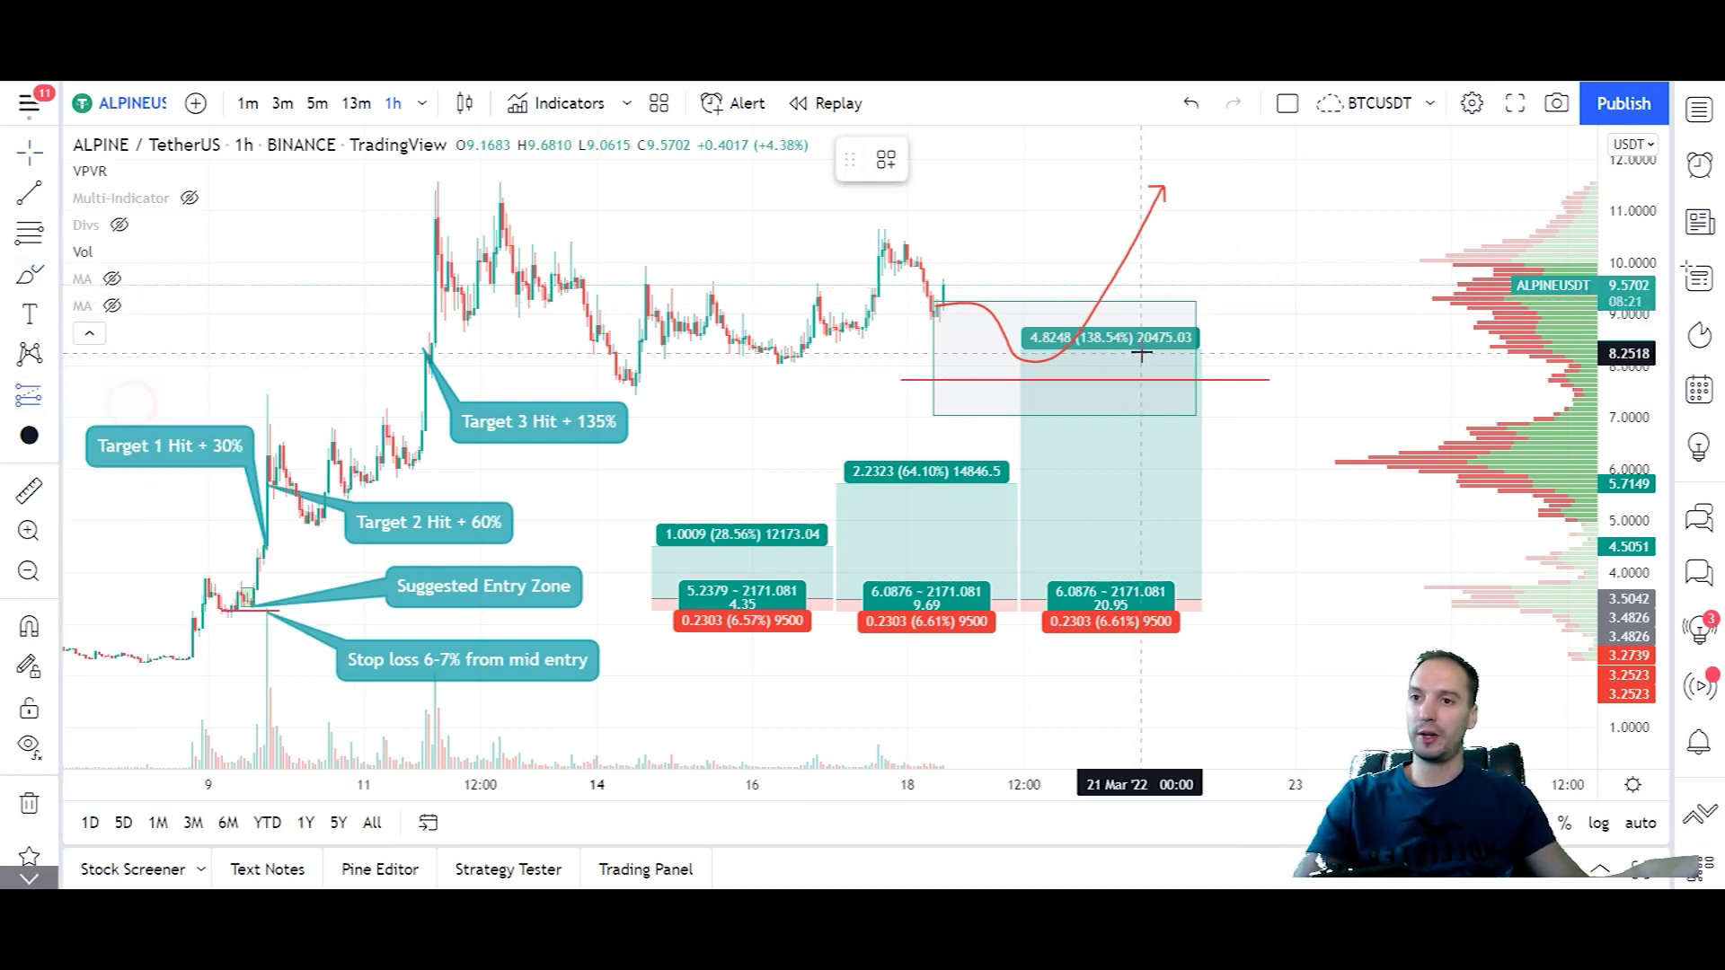
click(1321, 361)
click(1240, 379)
drag(1240, 380, 1318, 426)
click(1322, 457)
drag(1208, 175, 1214, 224)
drag(1320, 316, 1328, 238)
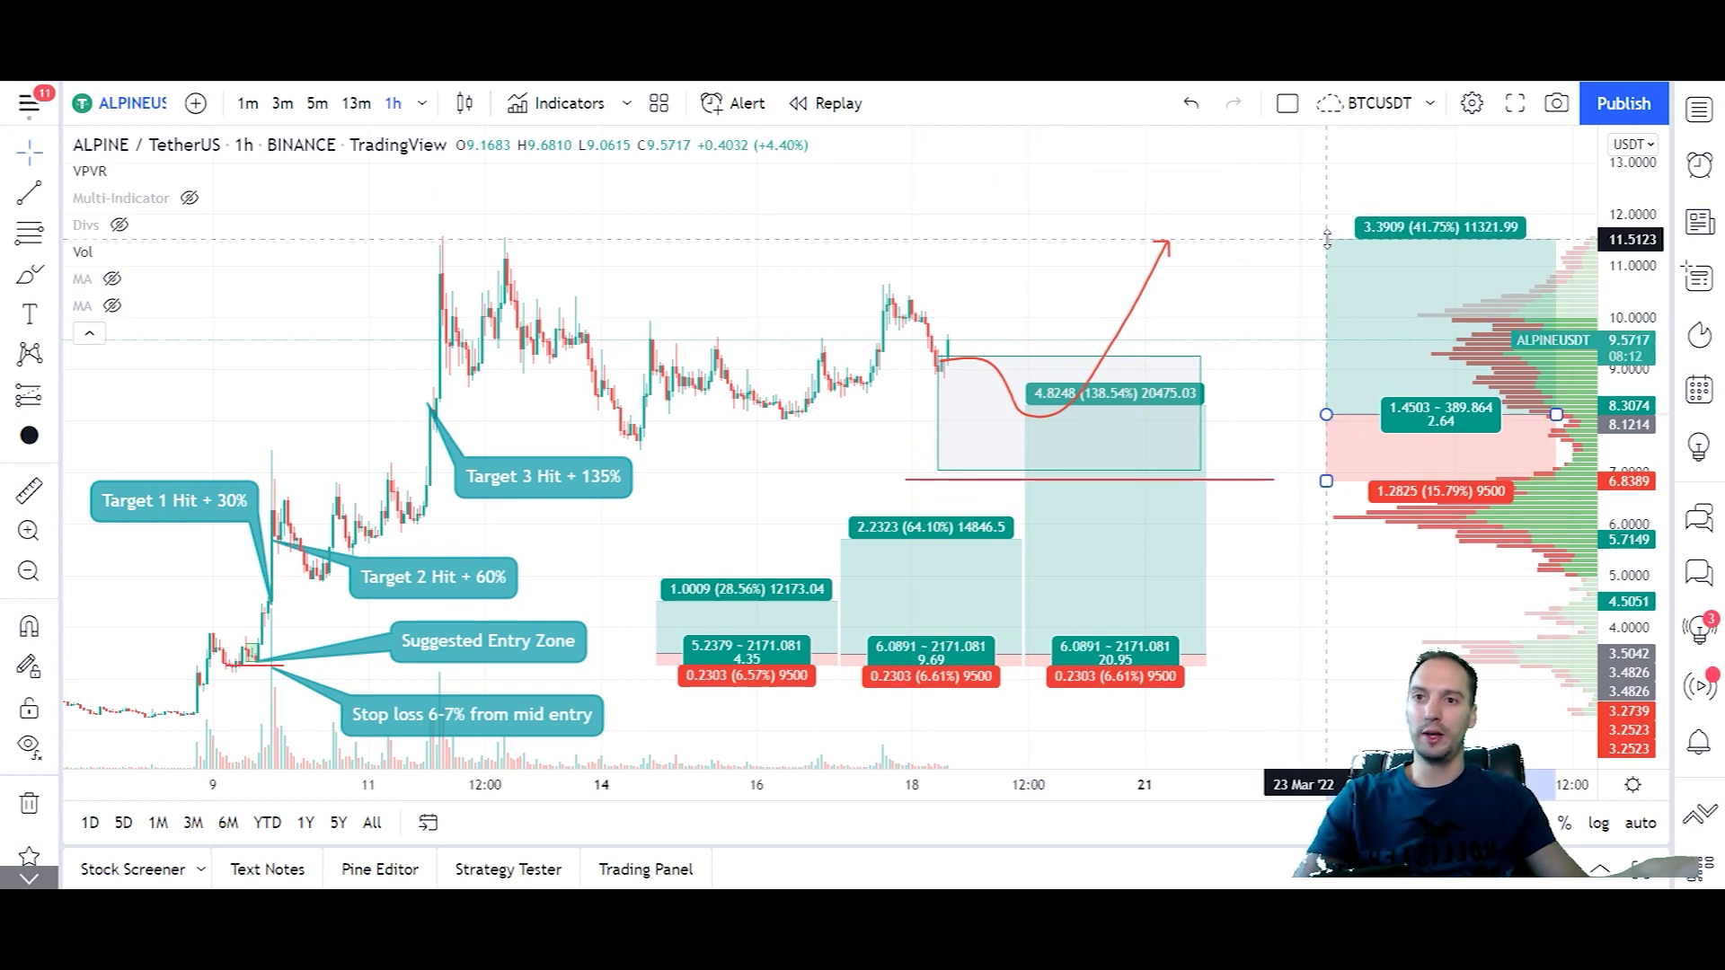
Raise the stop-loss line and the new long position's stop level to about 7.71, inside the entry zone.
drag(1255, 297, 1173, 301)
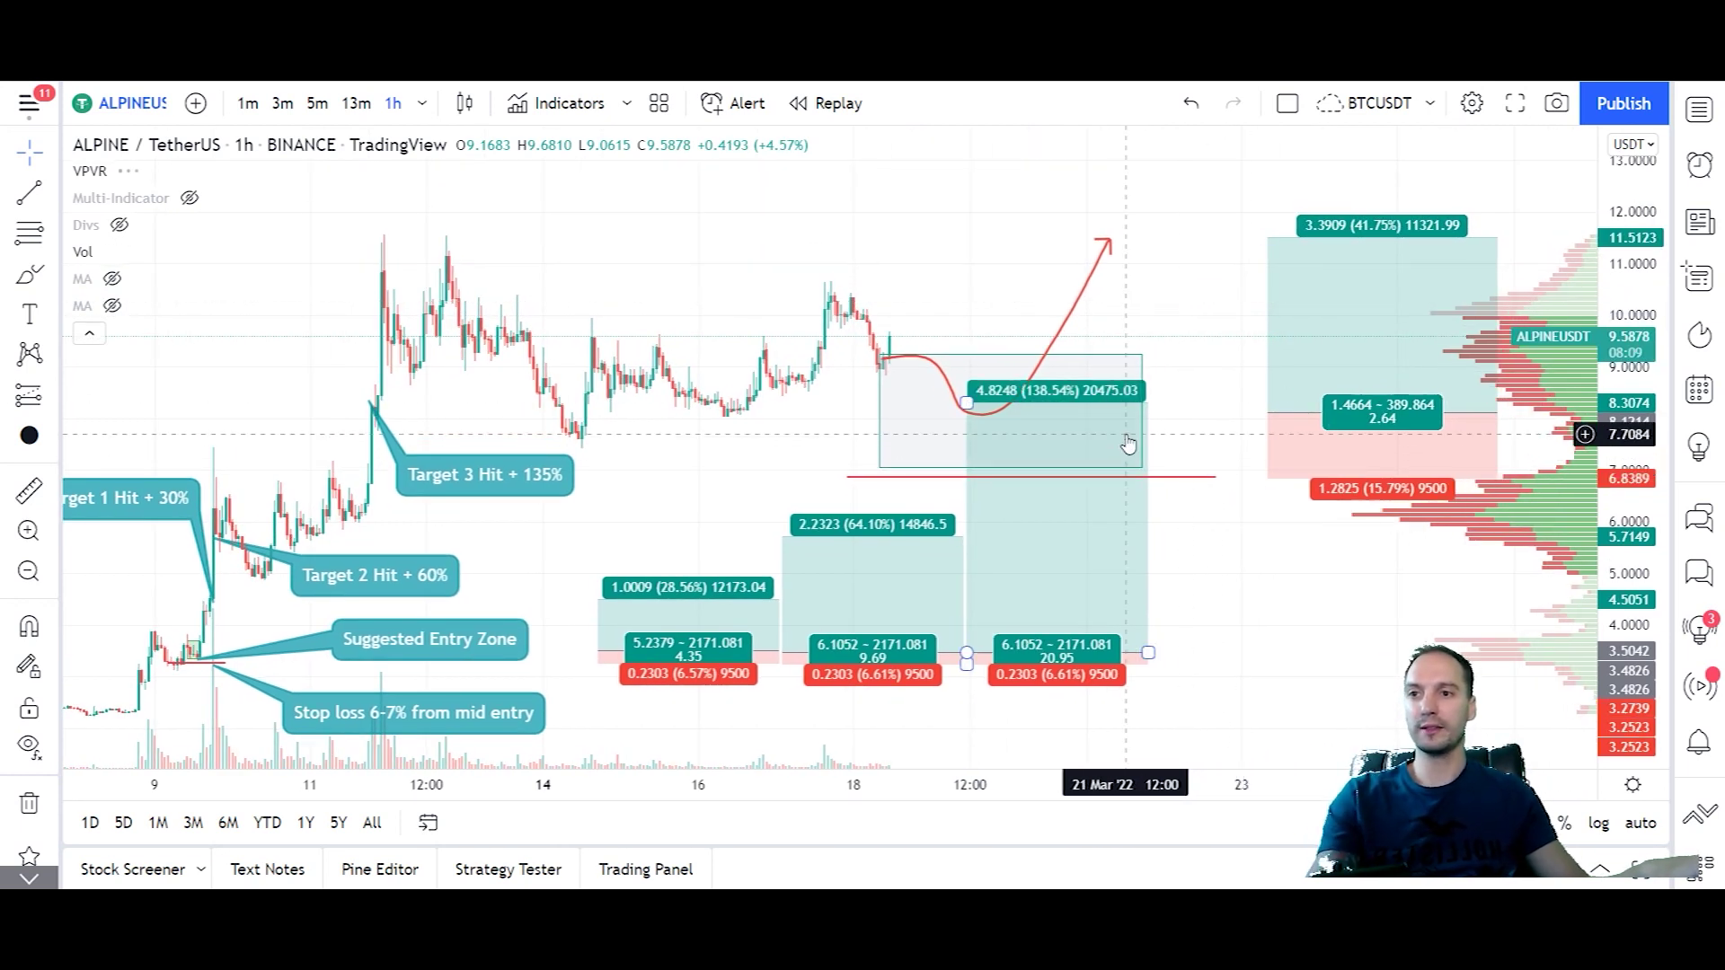
click(1332, 422)
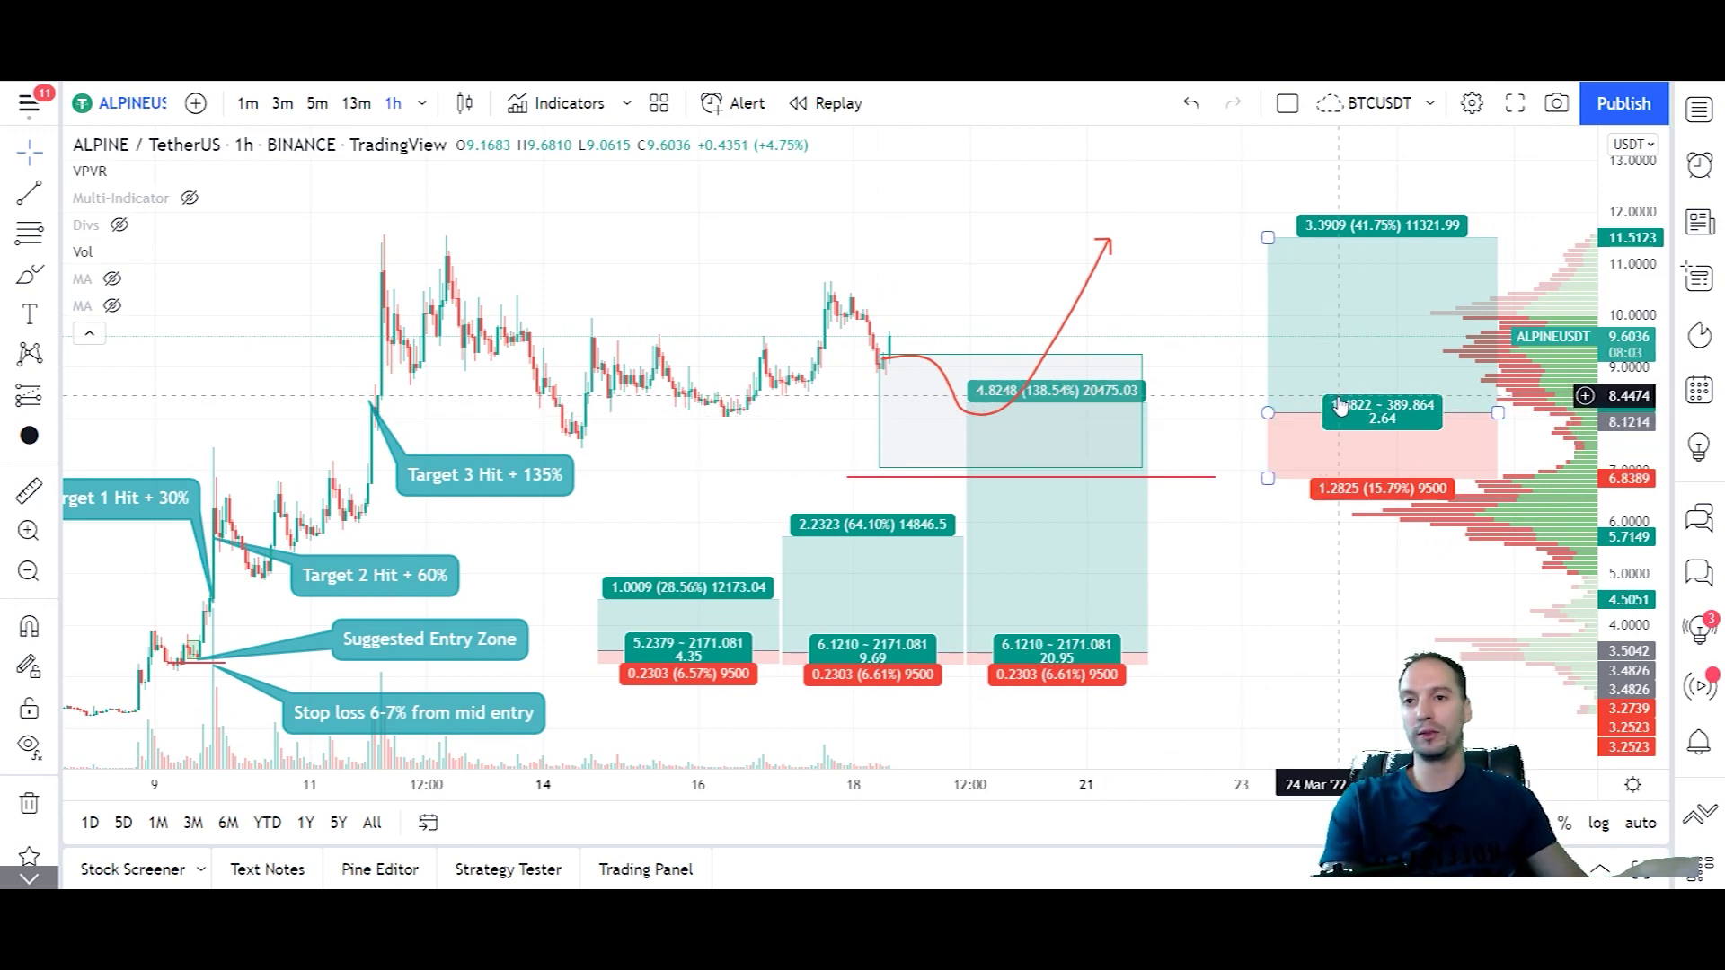
click(1174, 477)
drag(1176, 480, 1175, 434)
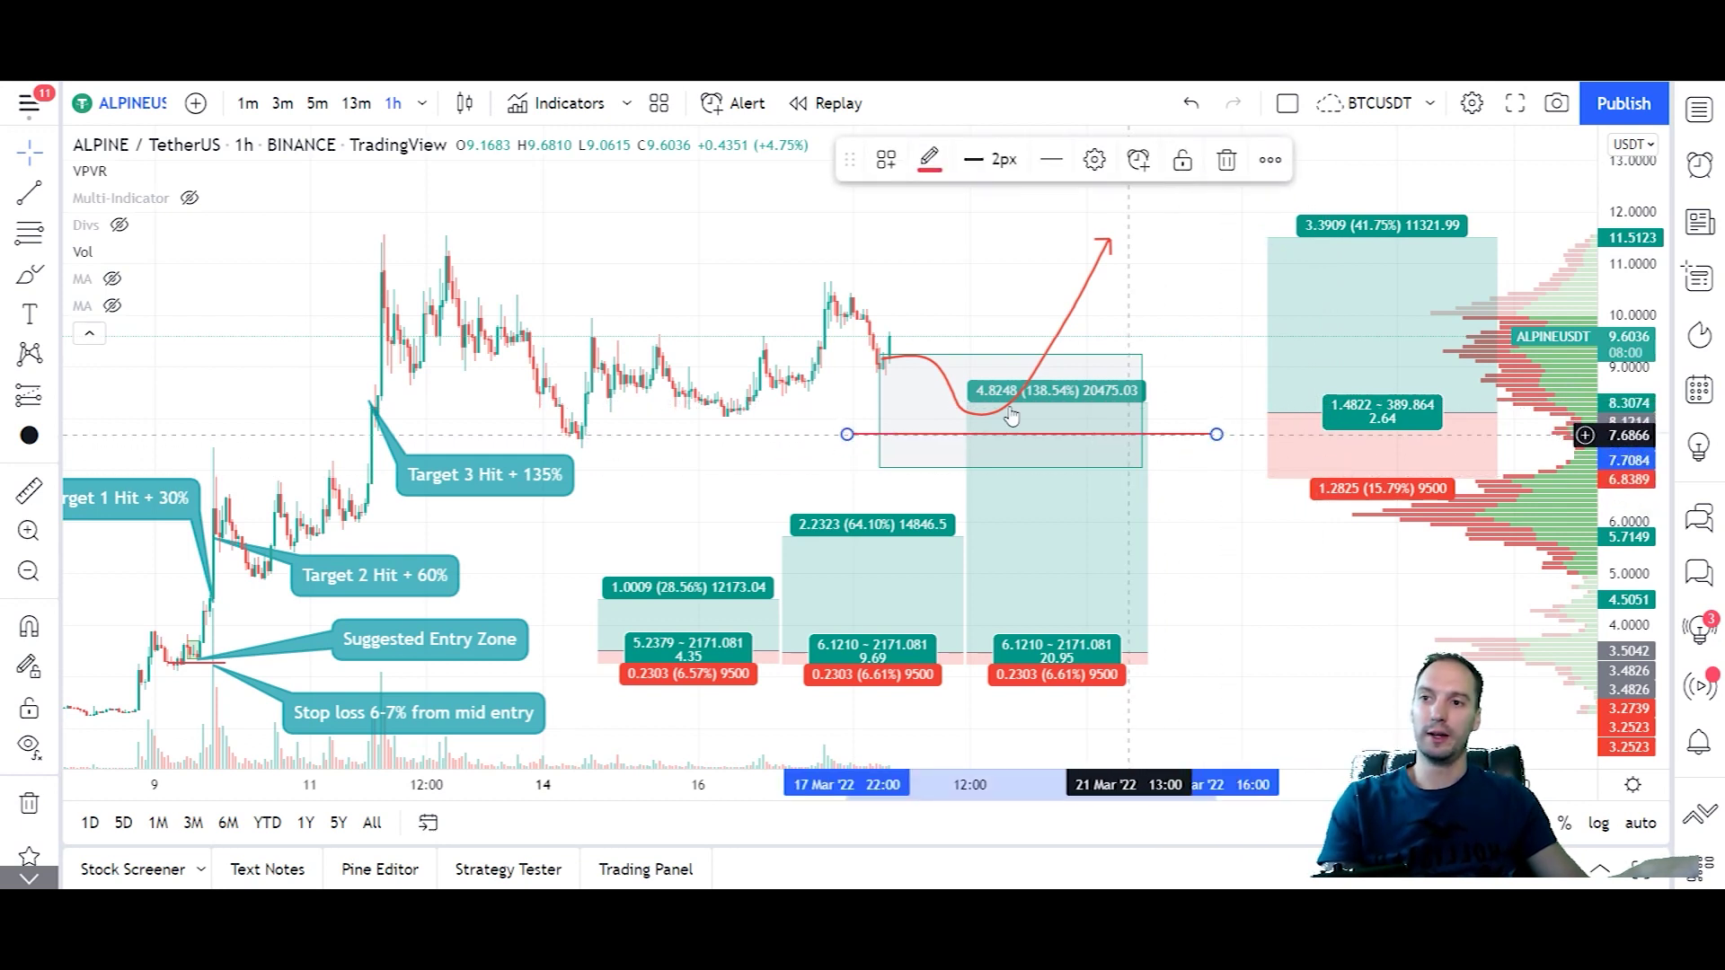
click(1269, 469)
drag(1270, 460, 1270, 434)
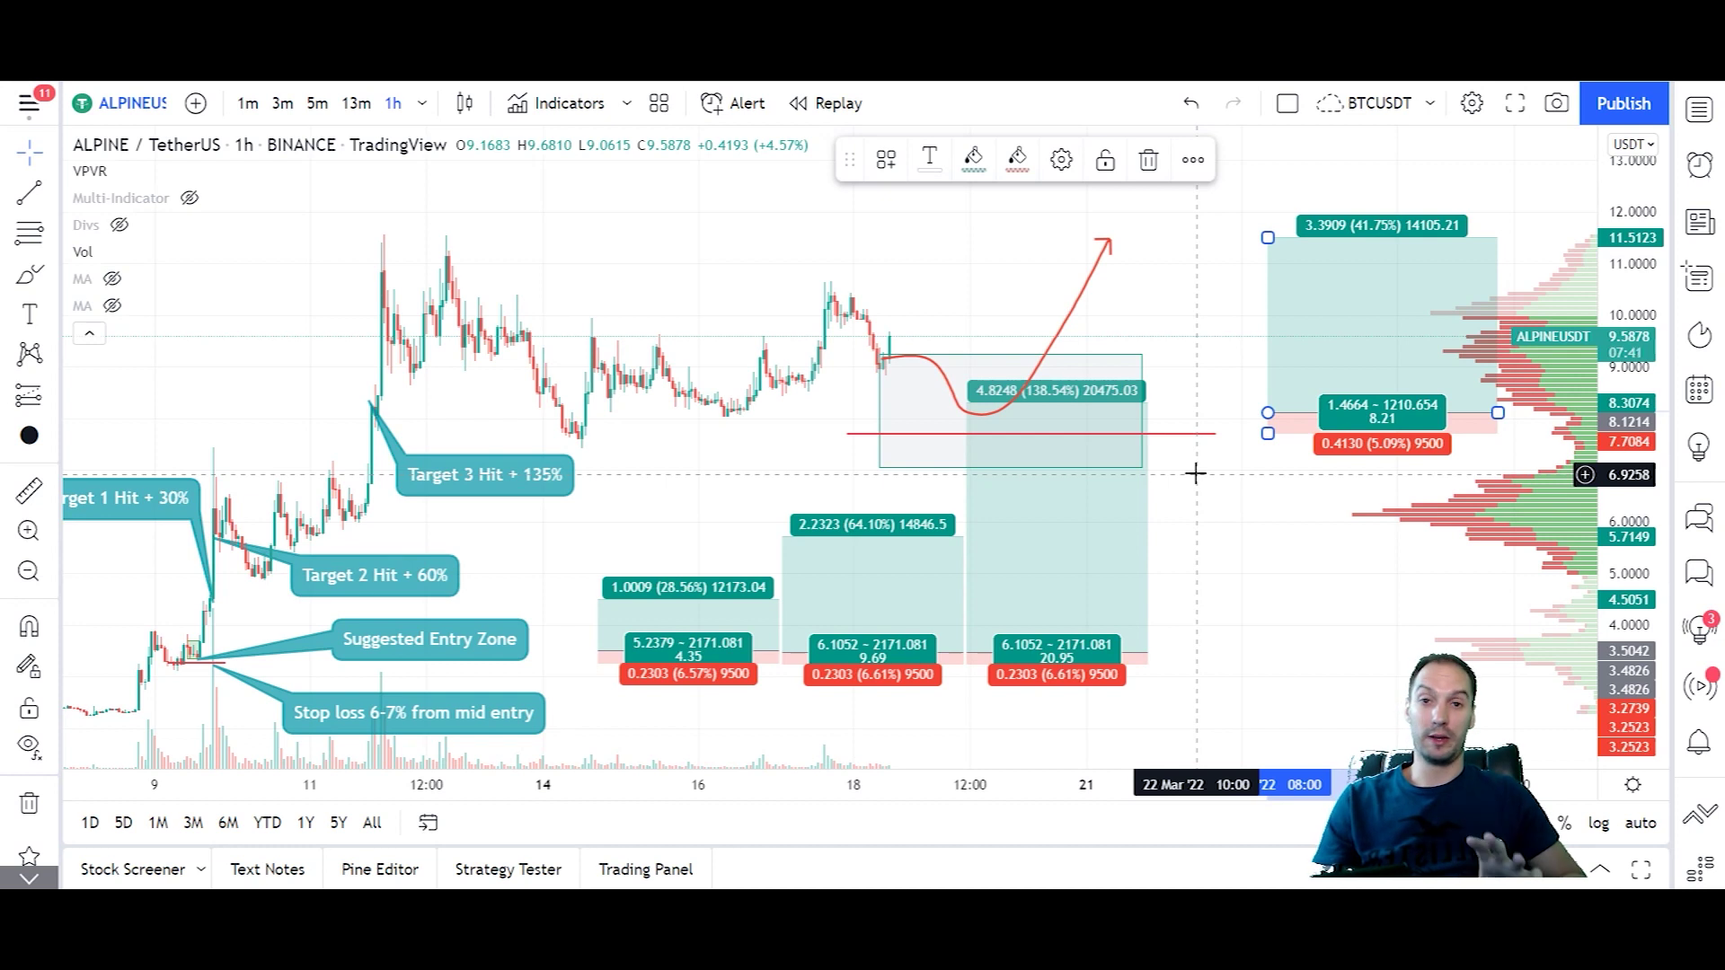
Compare the stop line with the recent price lows at about 7.66 and 7.25, and return it to the zone at about 7.64.
drag(1169, 442, 982, 436)
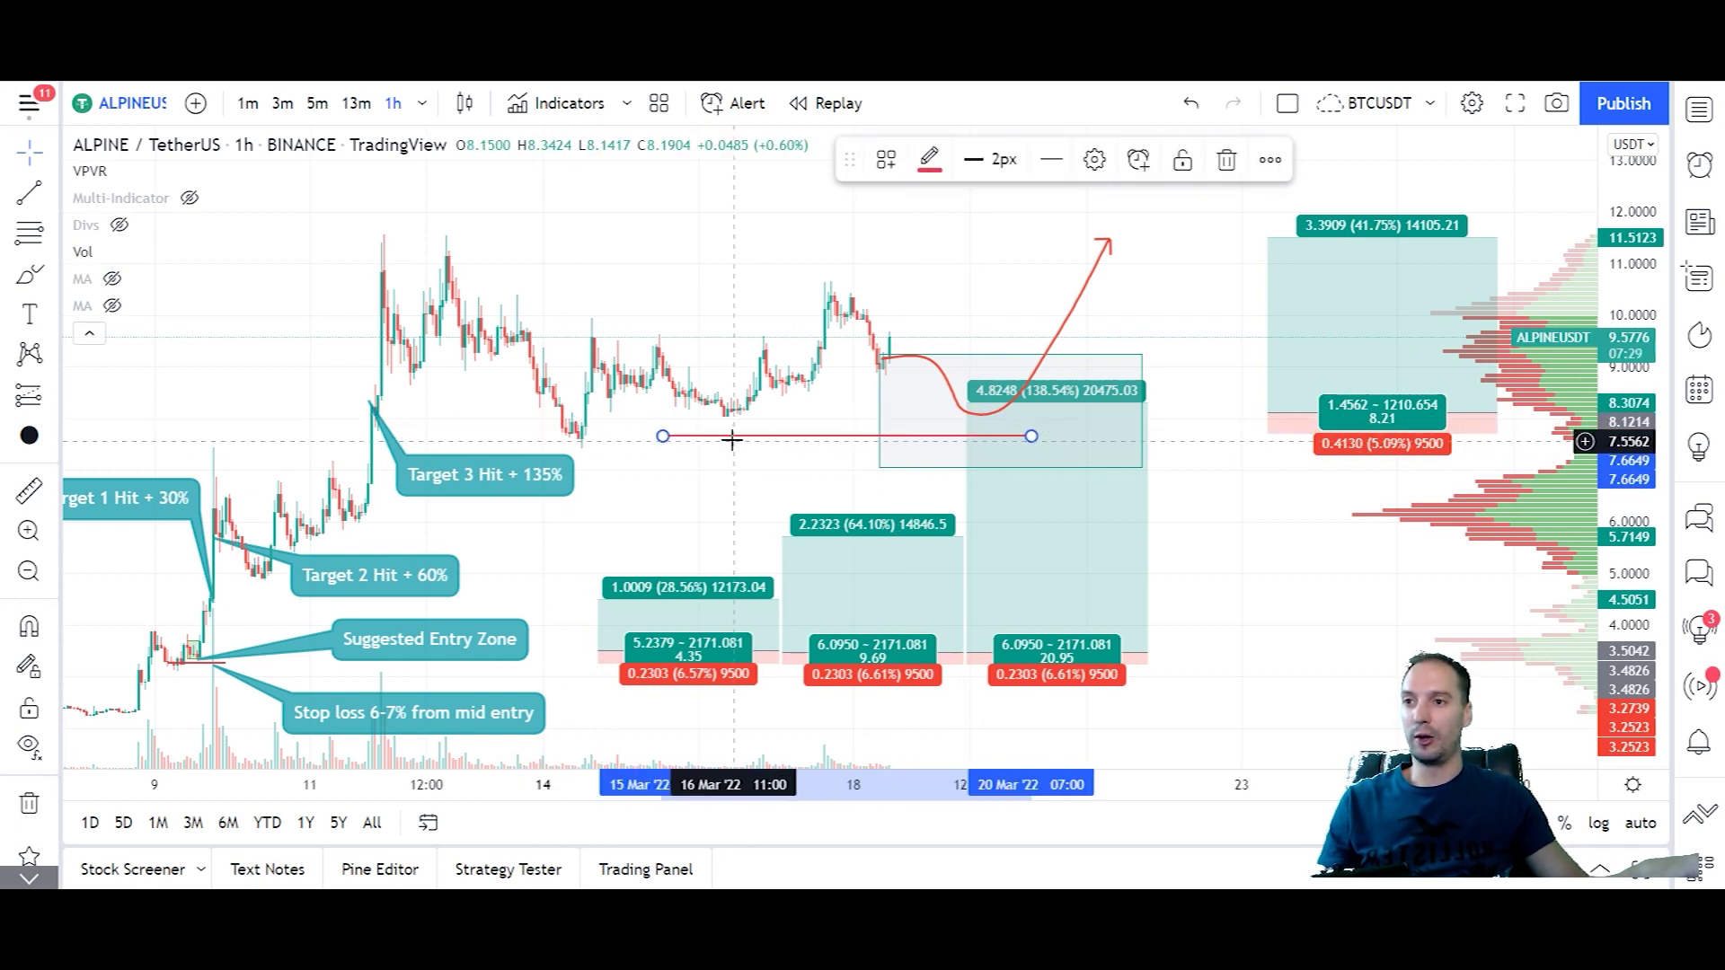
mouse_move(676, 436)
mouse_down()
mouse_move(597, 449)
mouse_move(710, 457)
mouse_up()
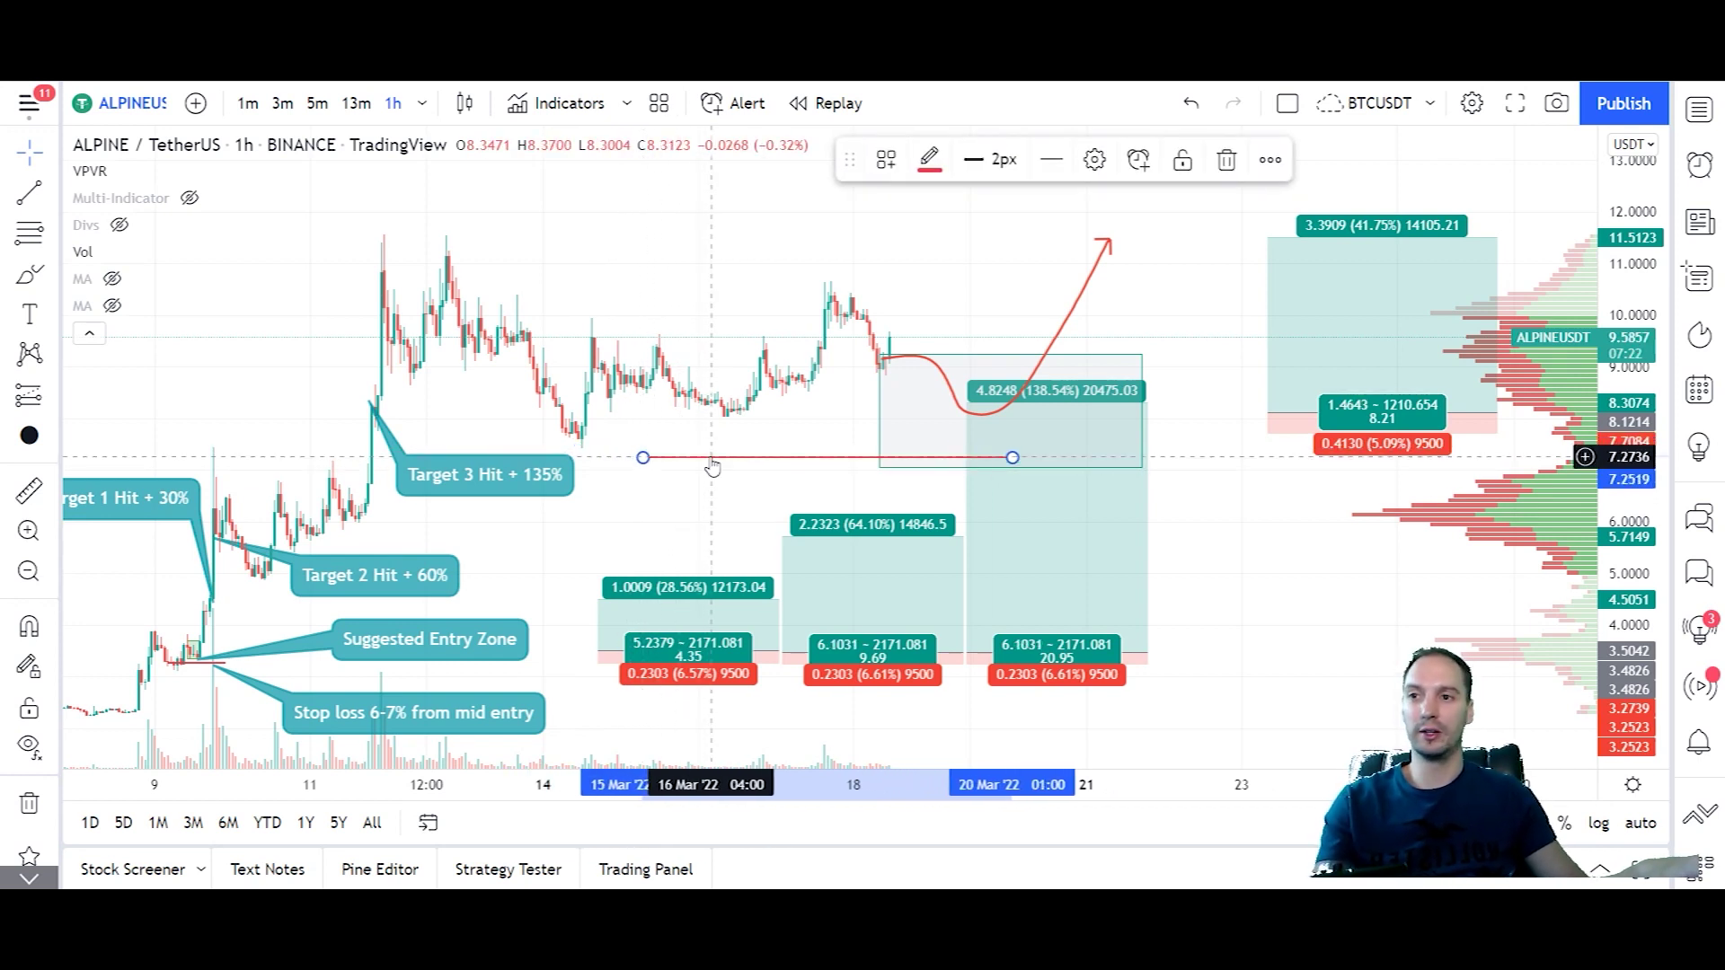
mouse_move(712, 466)
mouse_down()
mouse_move(915, 504)
mouse_move(907, 397)
mouse_move(906, 436)
mouse_move(886, 439)
mouse_move(908, 440)
mouse_up()
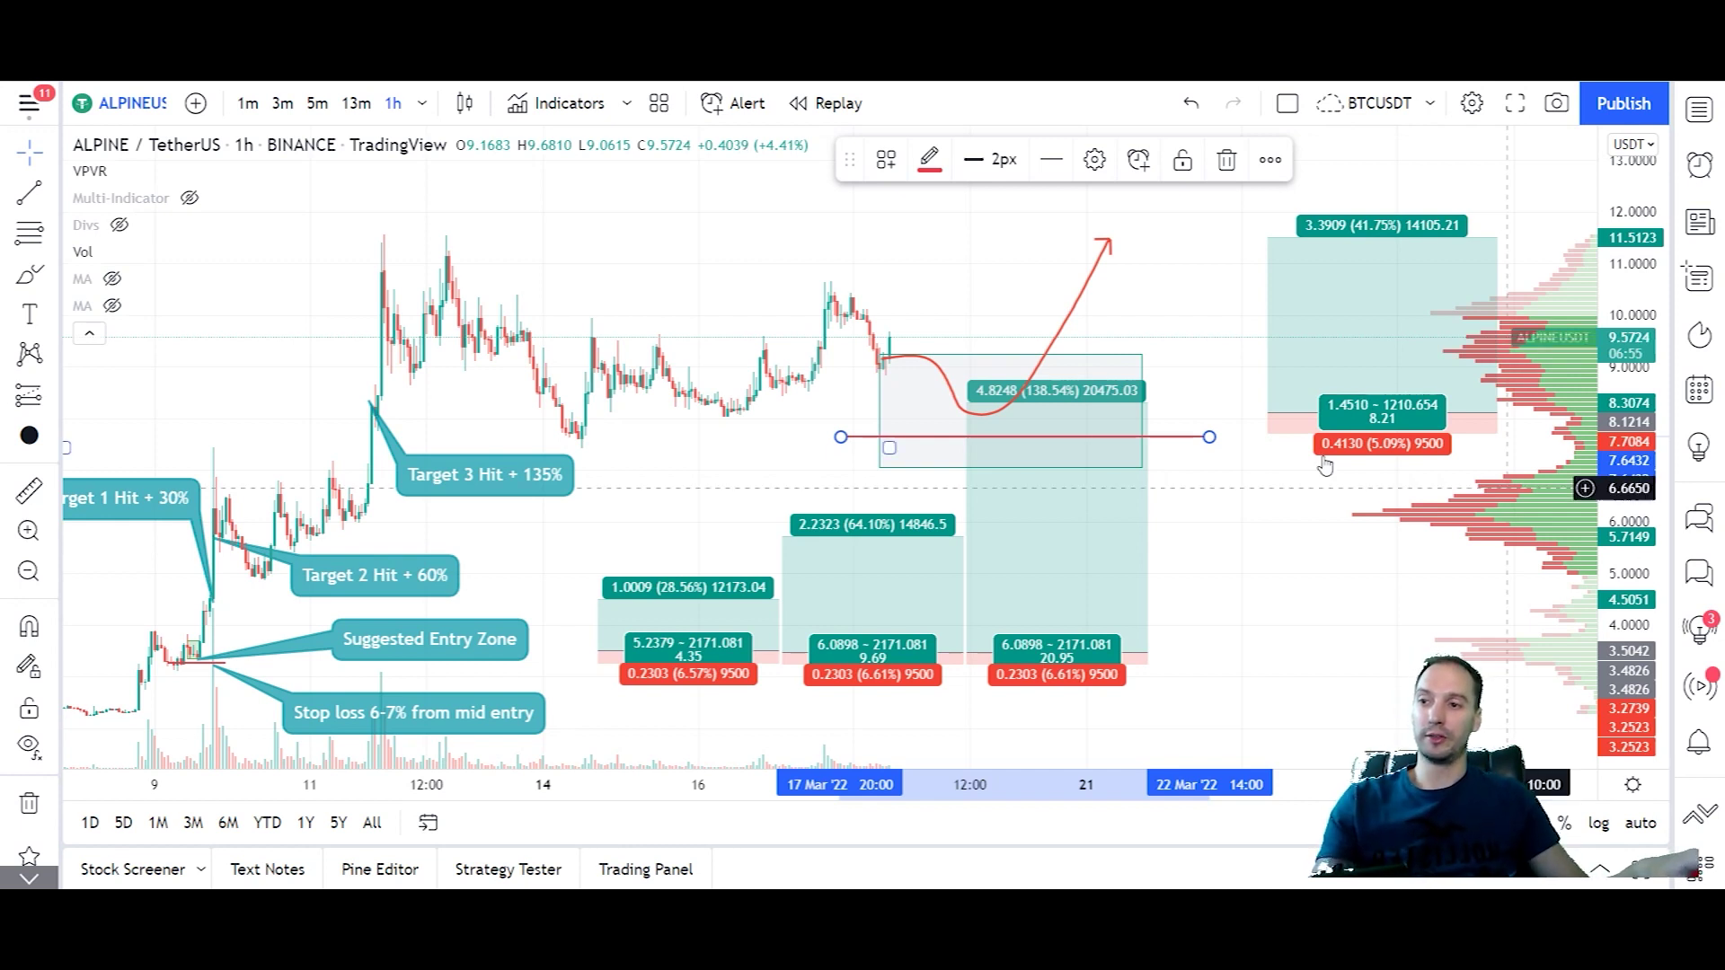
click(665, 477)
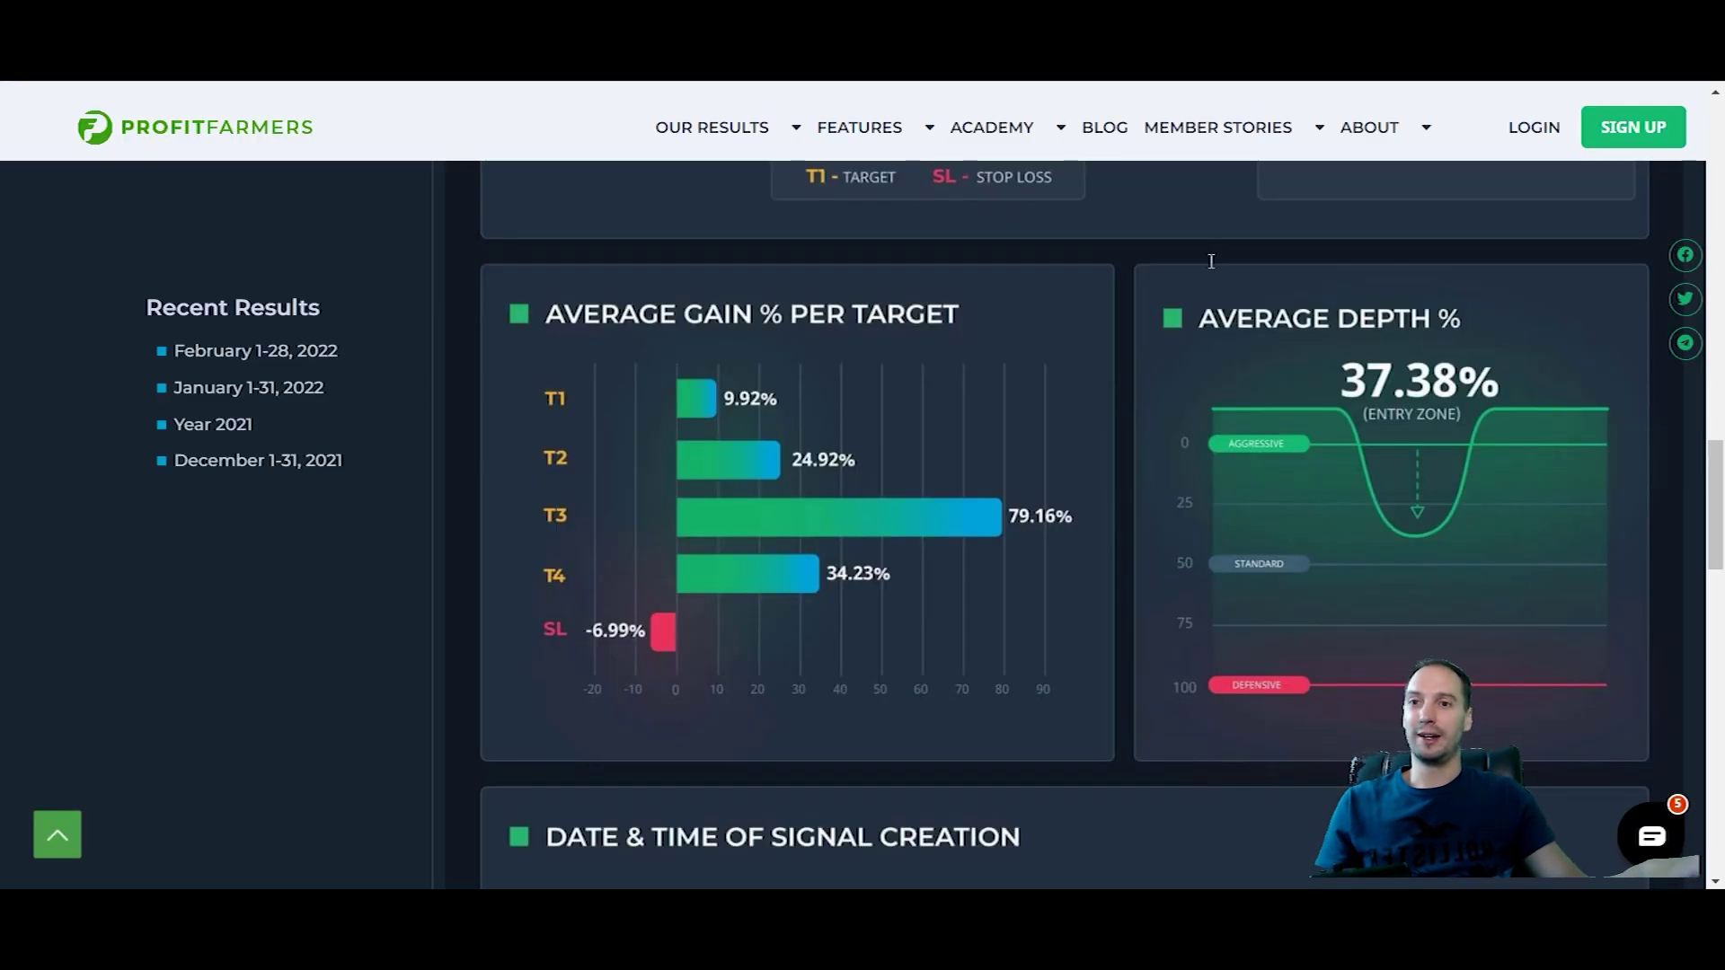
Review the winners versus losers, win rate, breakeven trades and final target hit spread in the signal results.
scroll(1212, 261, up, 5)
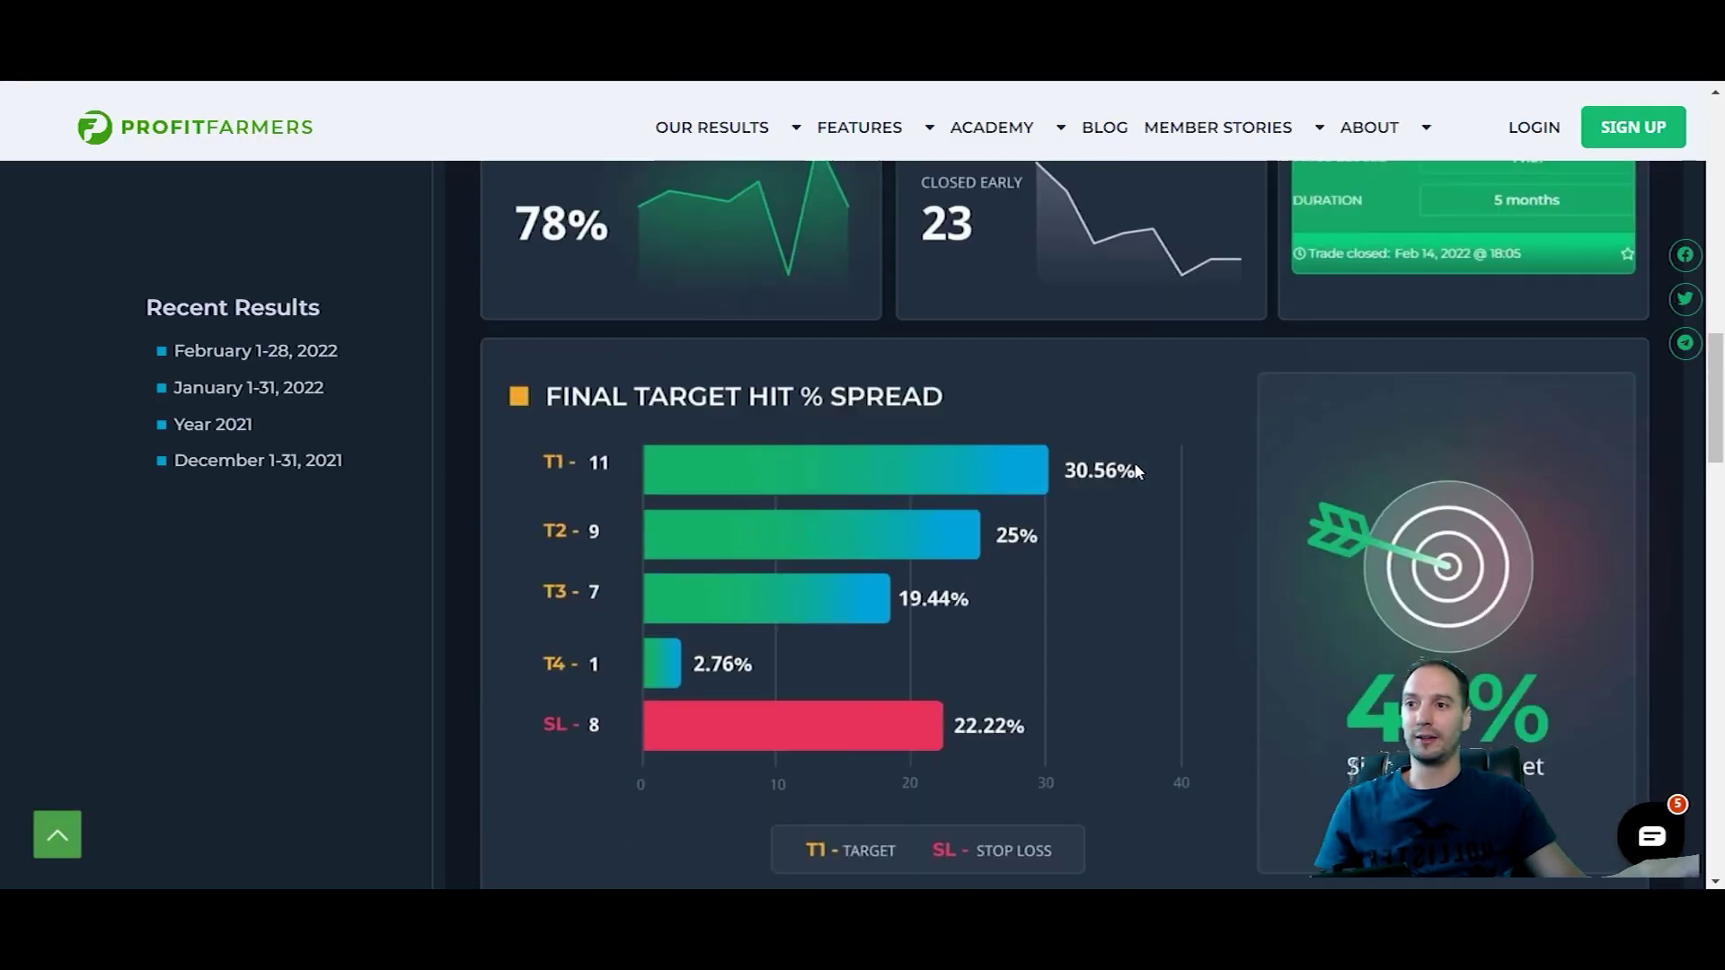
scroll(1159, 447, up, 4)
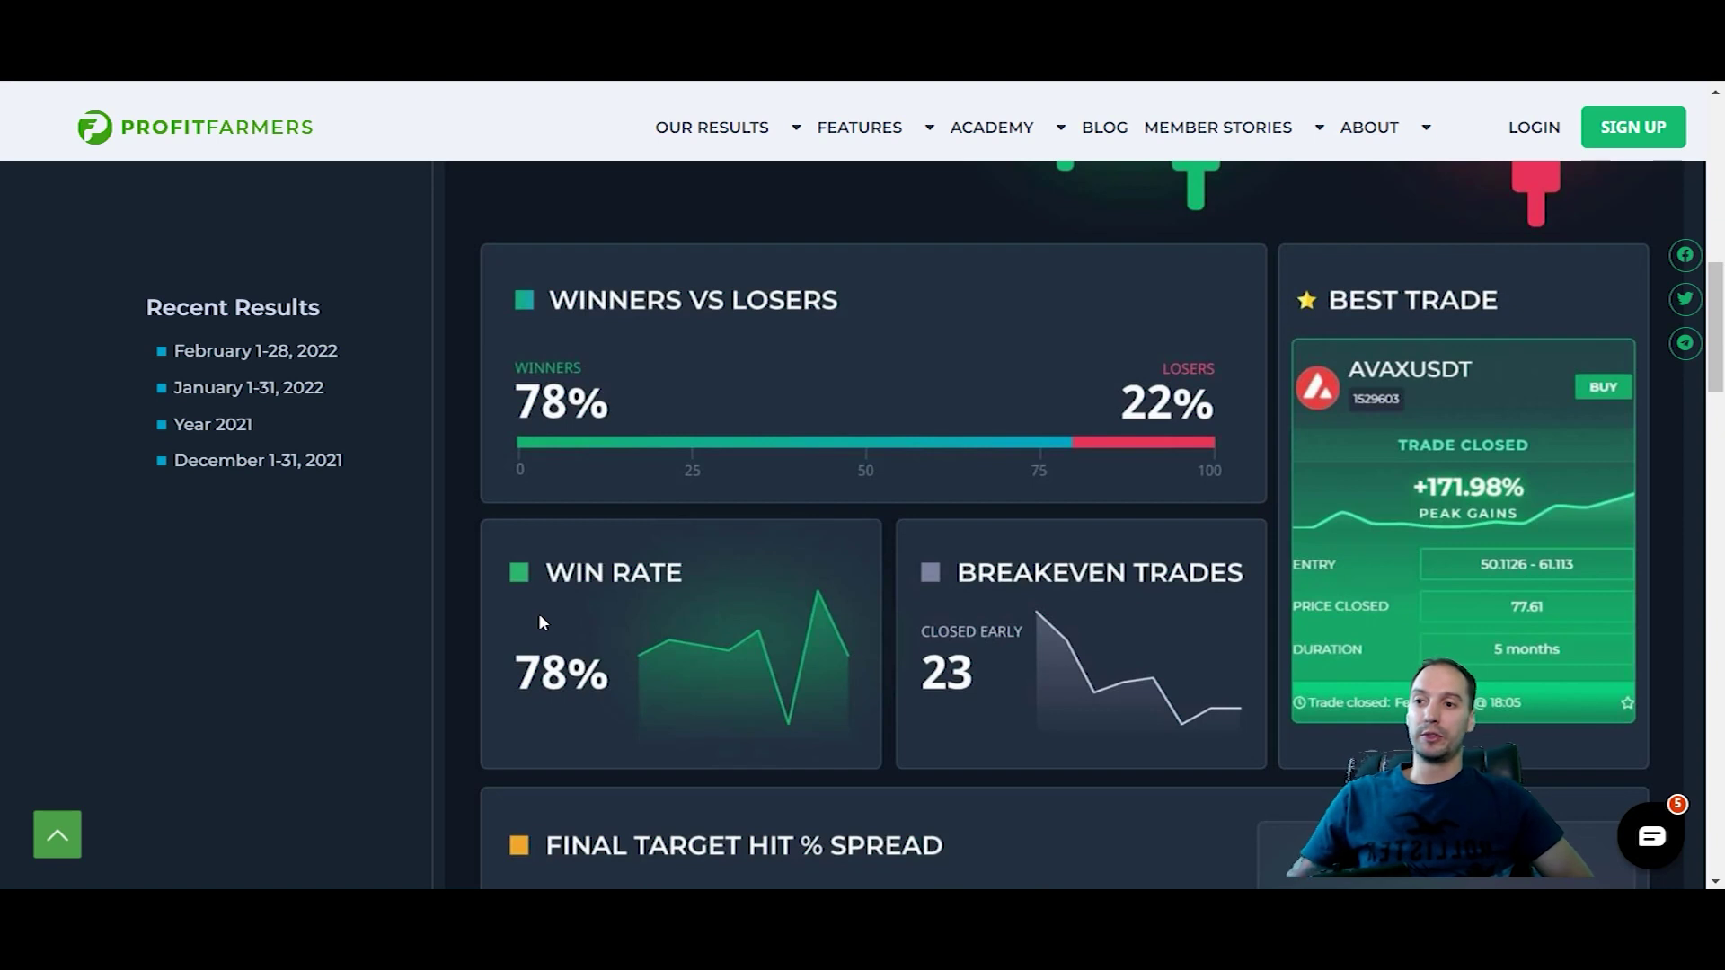
scroll(537, 613, down, 6)
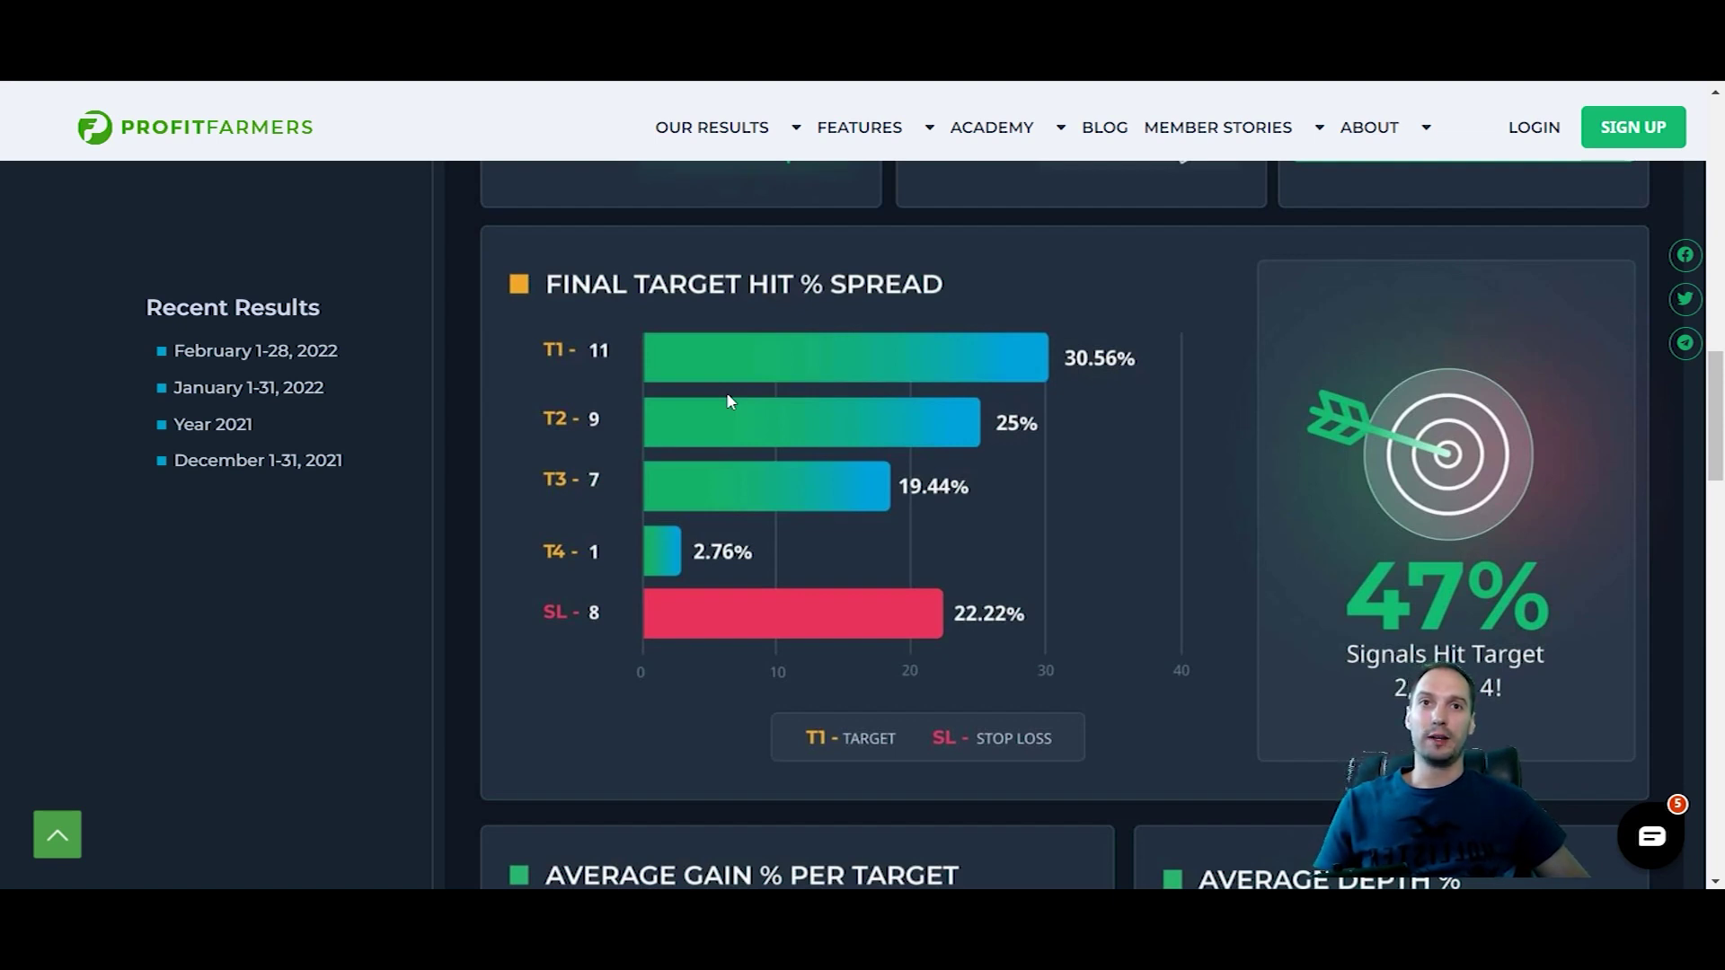
scroll(848, 455, up, 3)
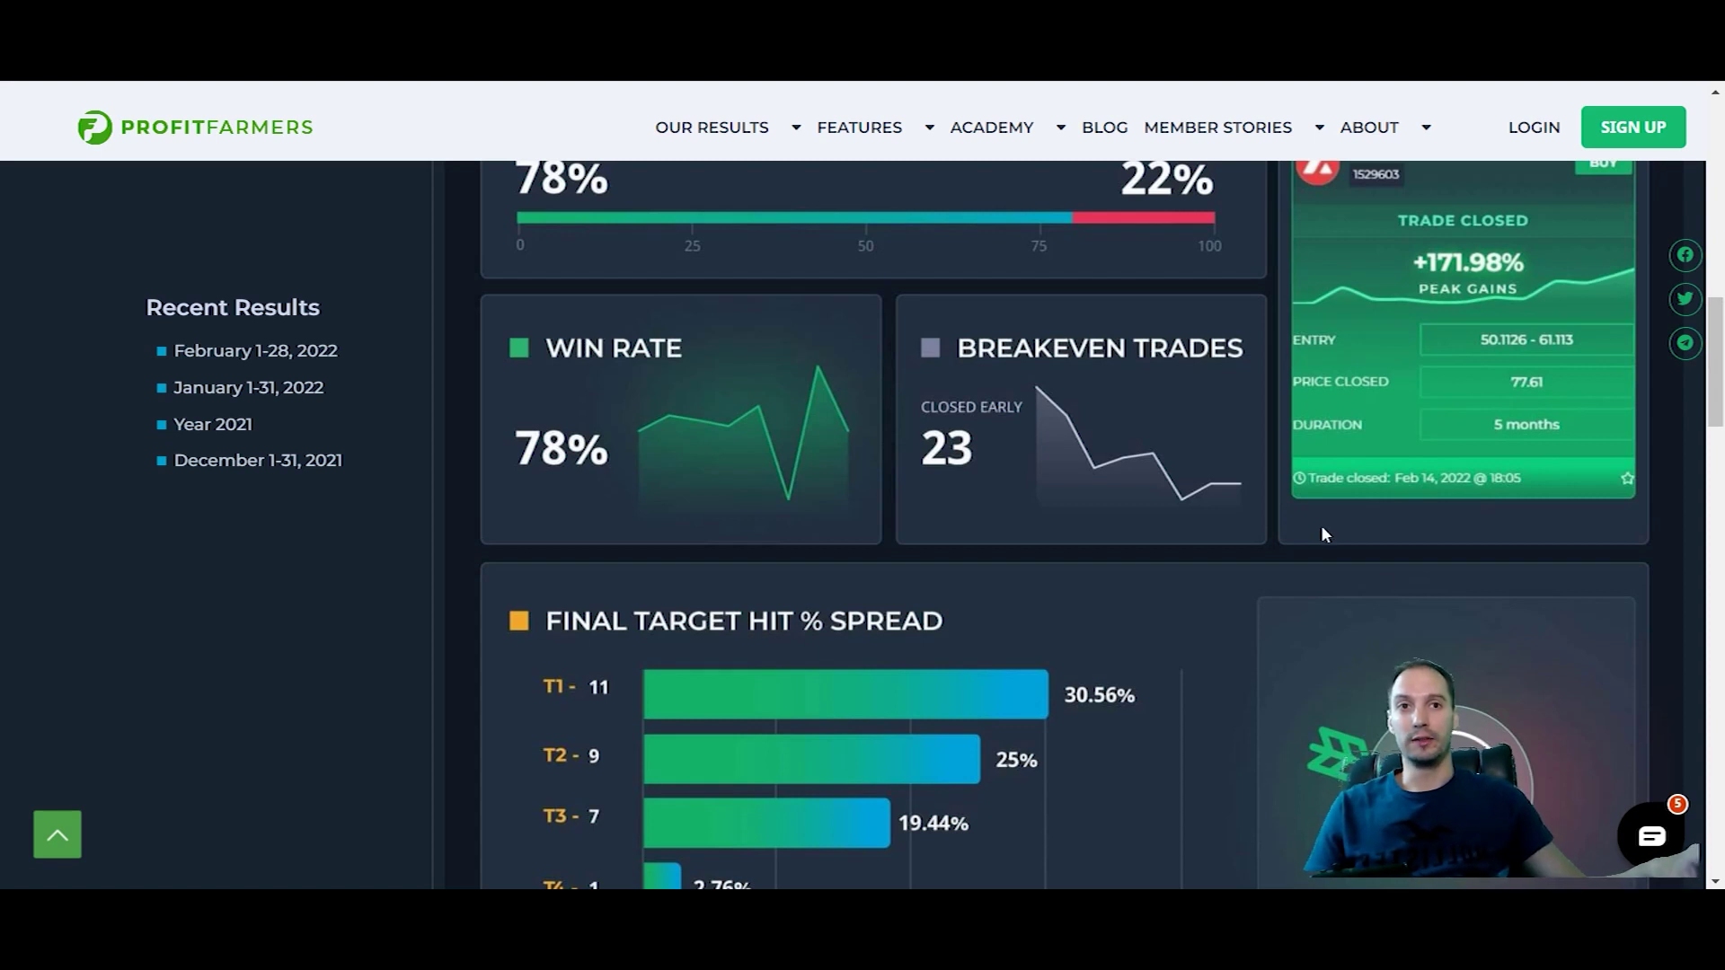
scroll(1281, 516, down, 4)
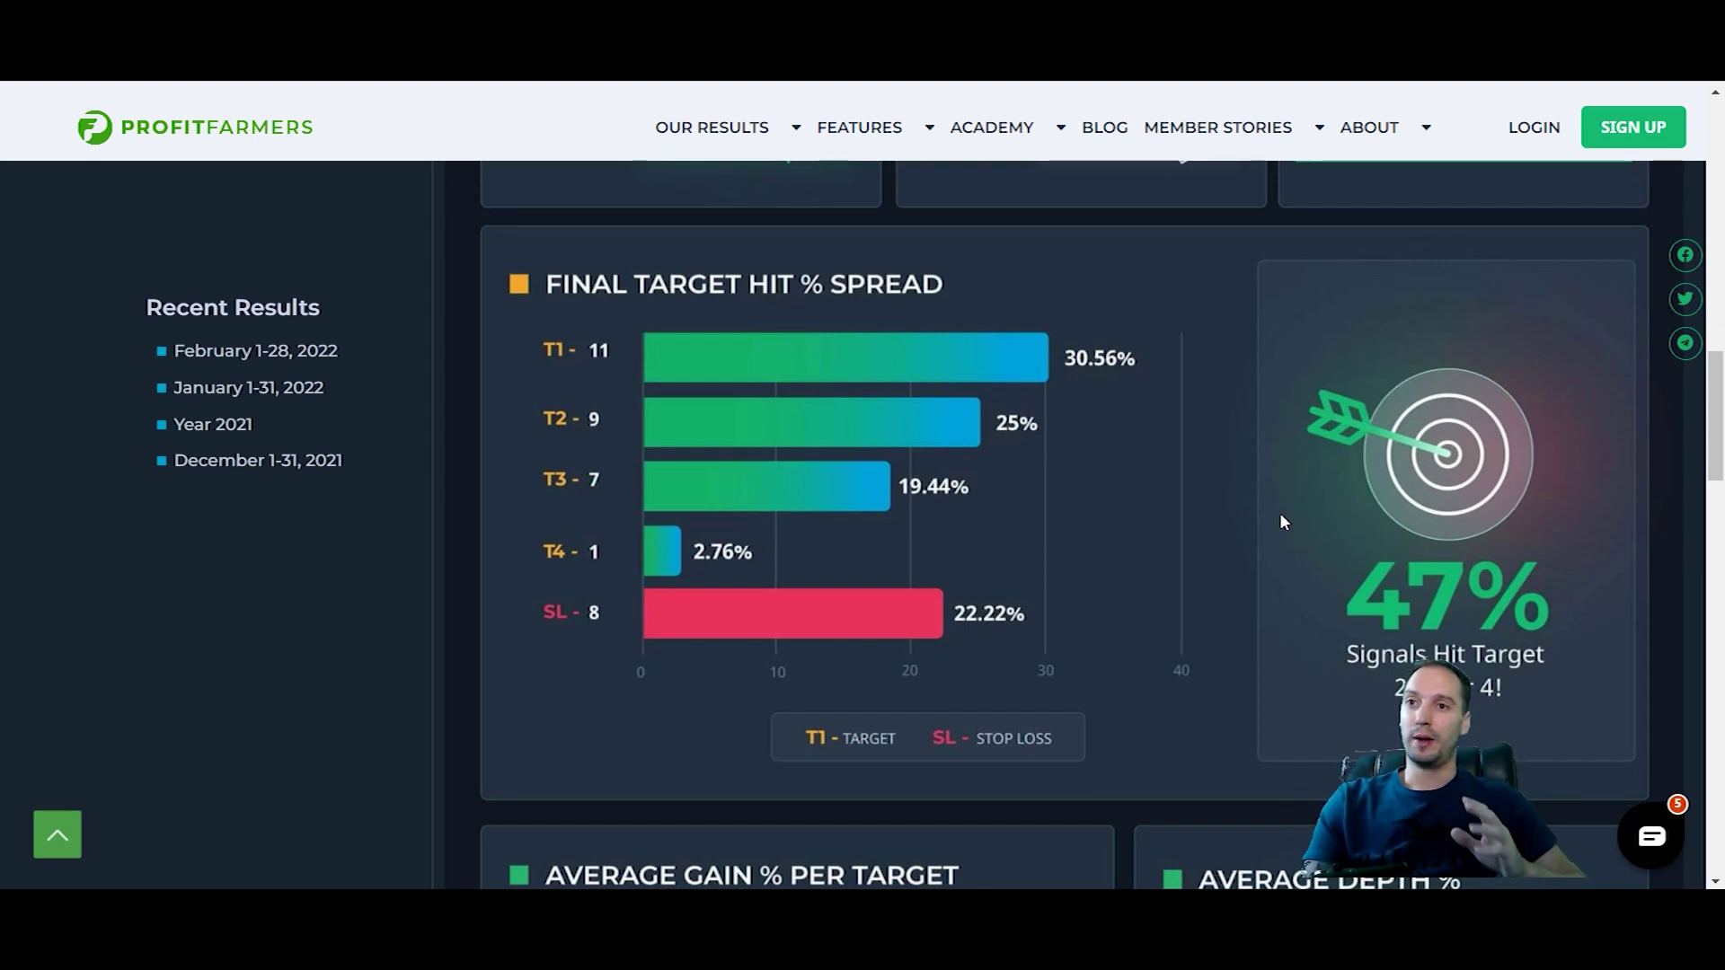
scroll(1616, 449, down, 15)
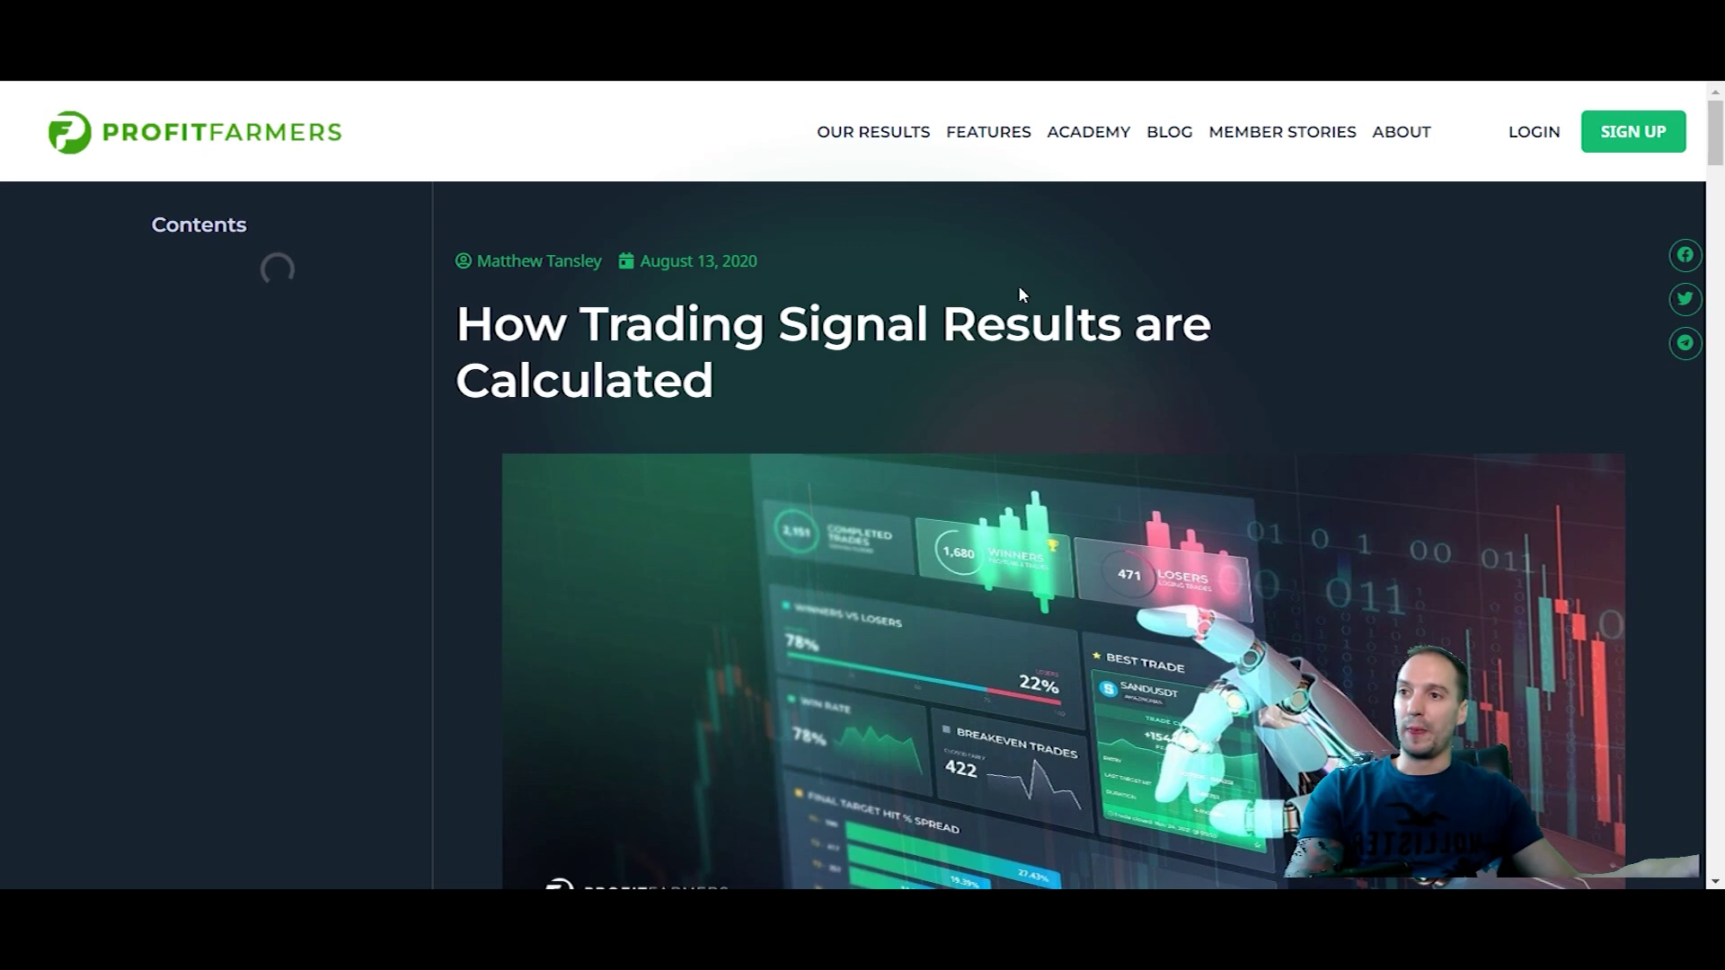
Read the theorycraft steps and scenario default plans in the article "How Trading Signal Results are Calculated".
scroll(1020, 284, down, 6)
scroll(1023, 290, down, 4)
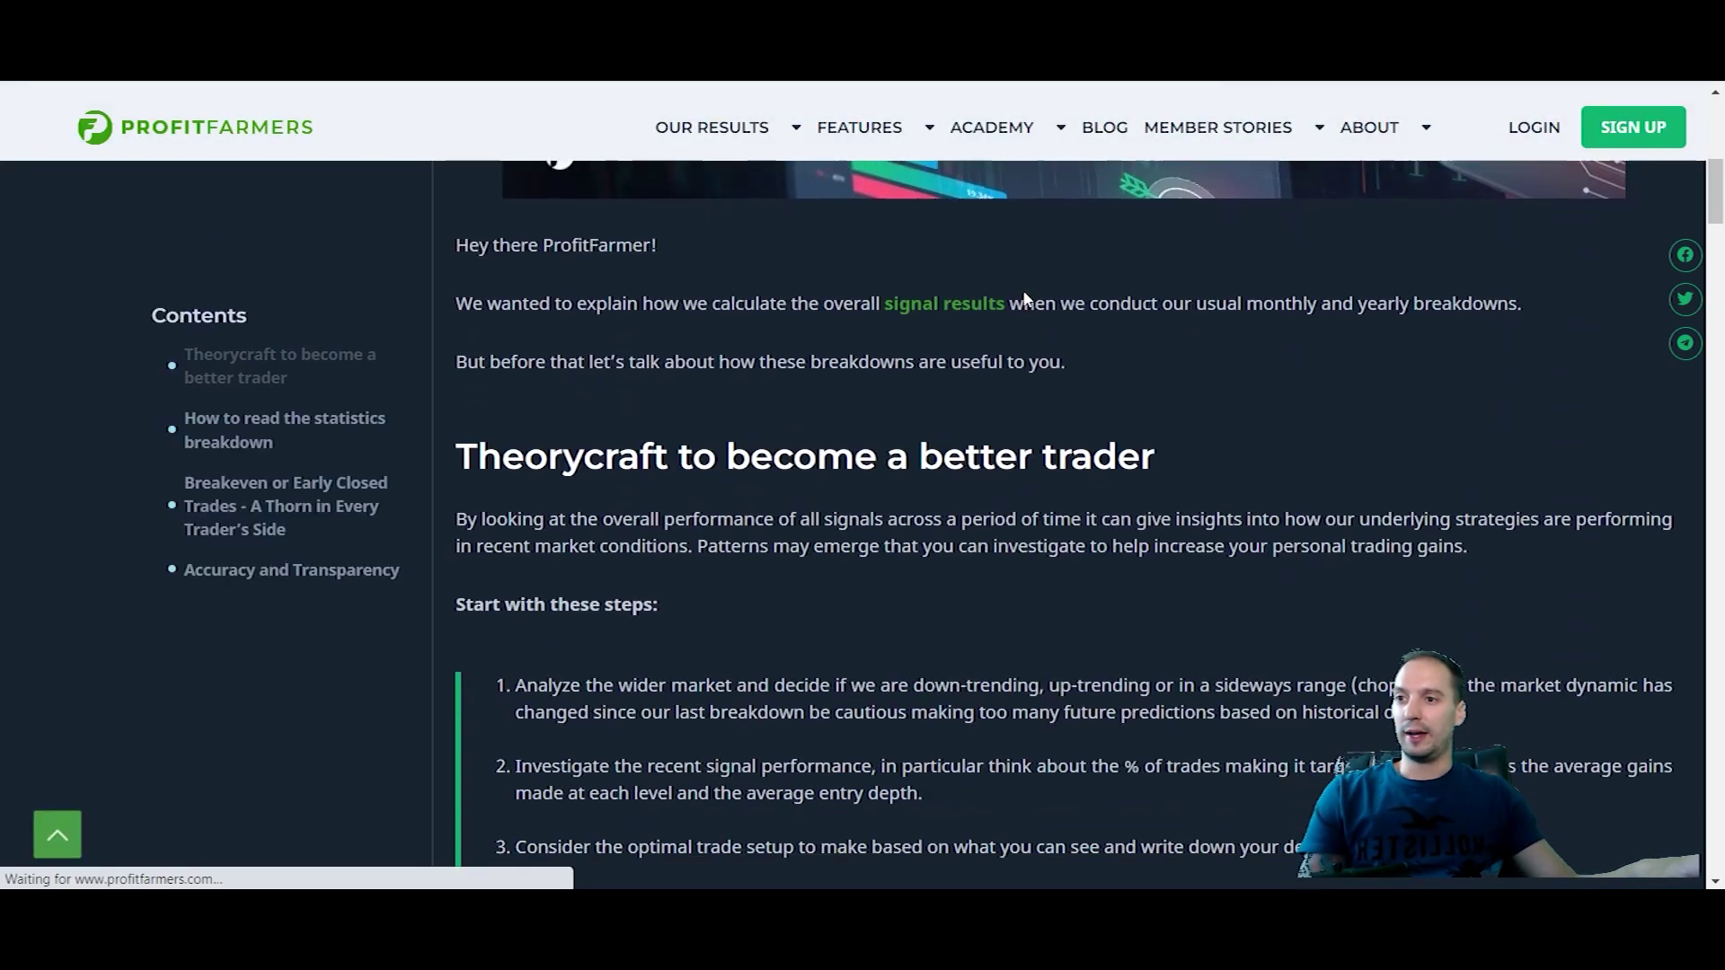
scroll(954, 536, down, 3)
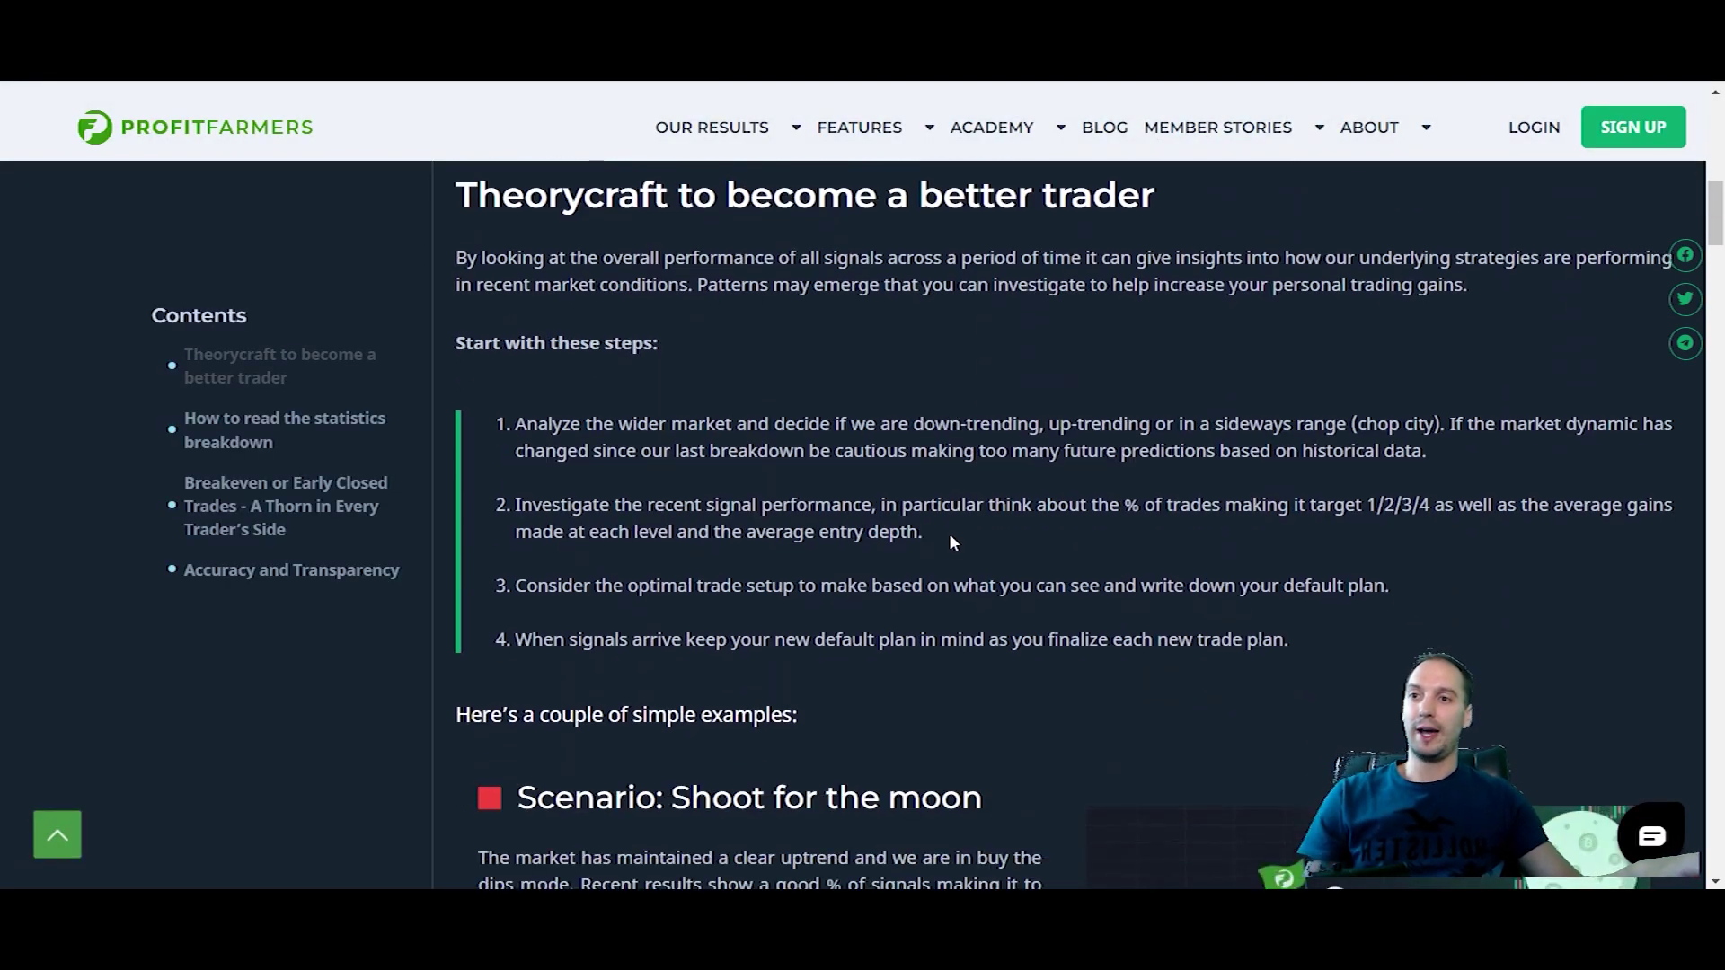
scroll(946, 517, down, 1)
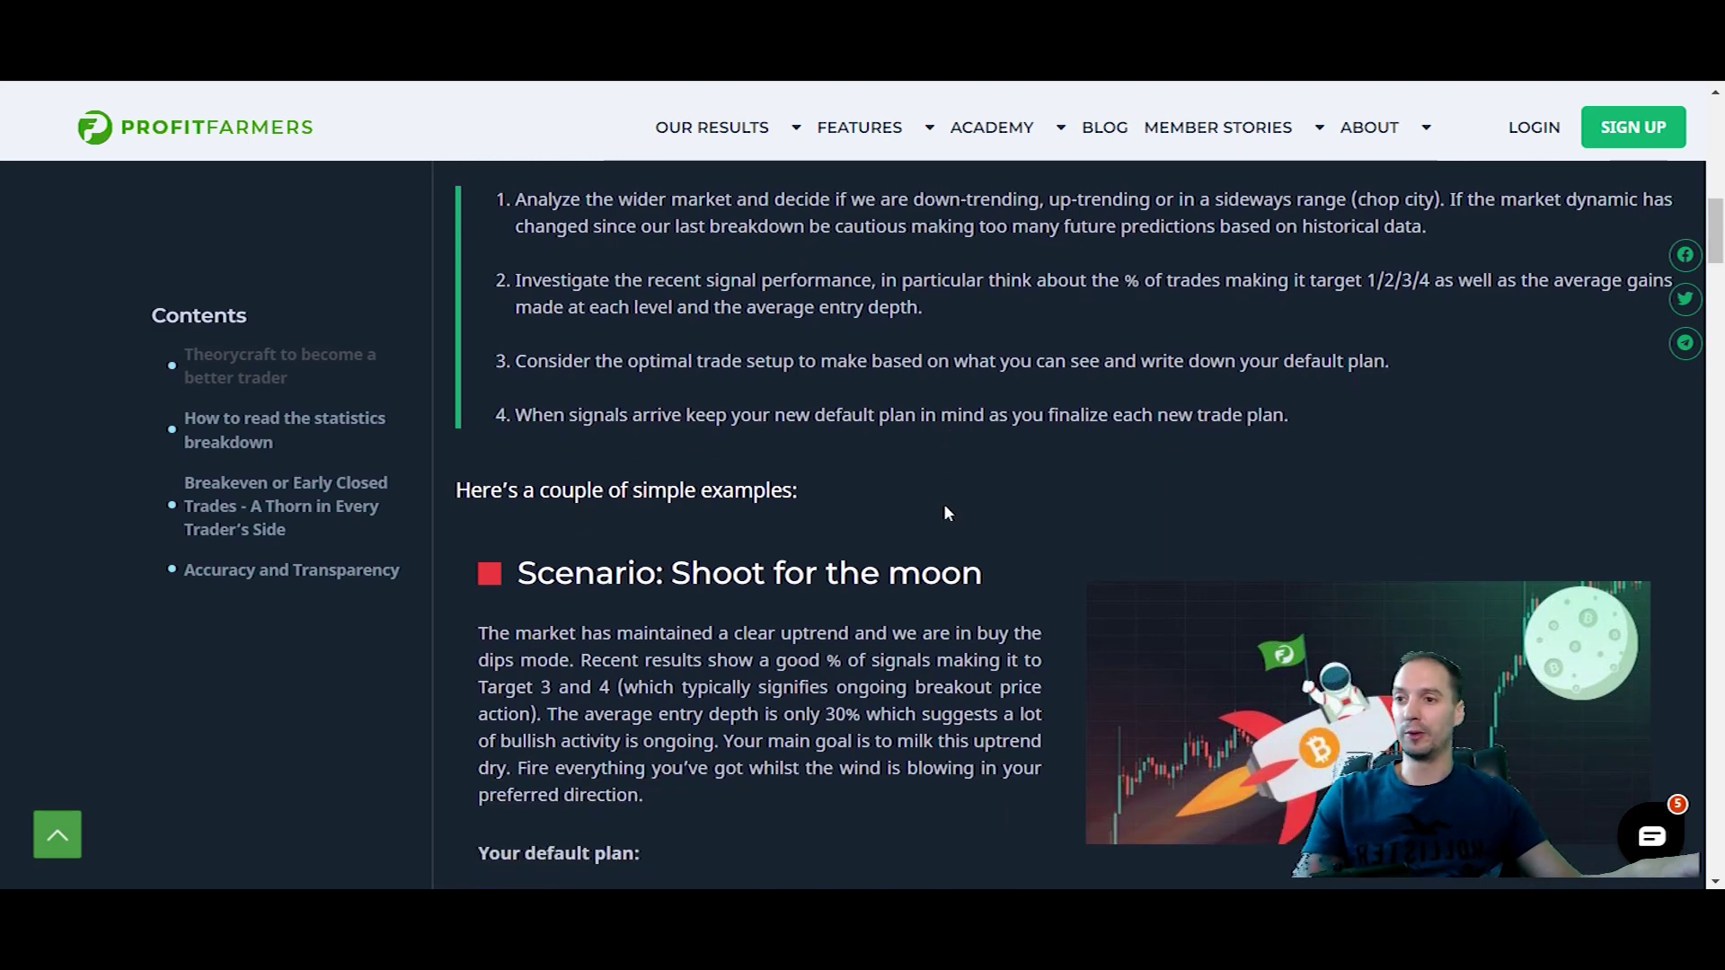
scroll(884, 420, up, 1)
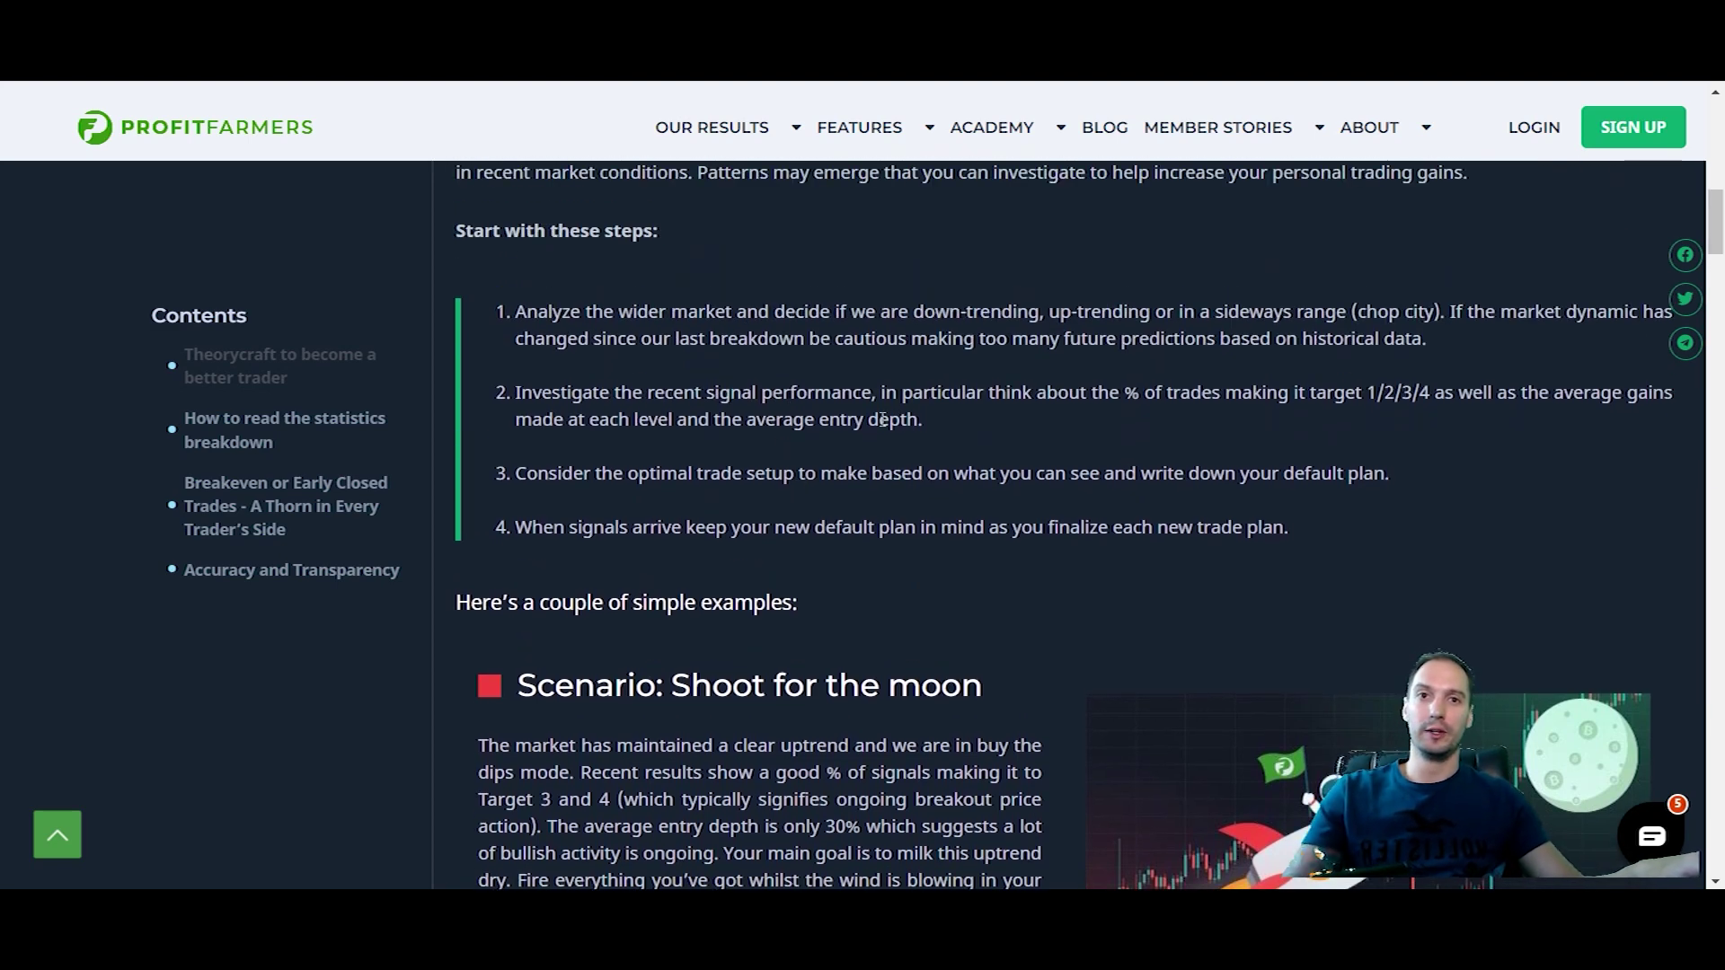
scroll(883, 420, down, 4)
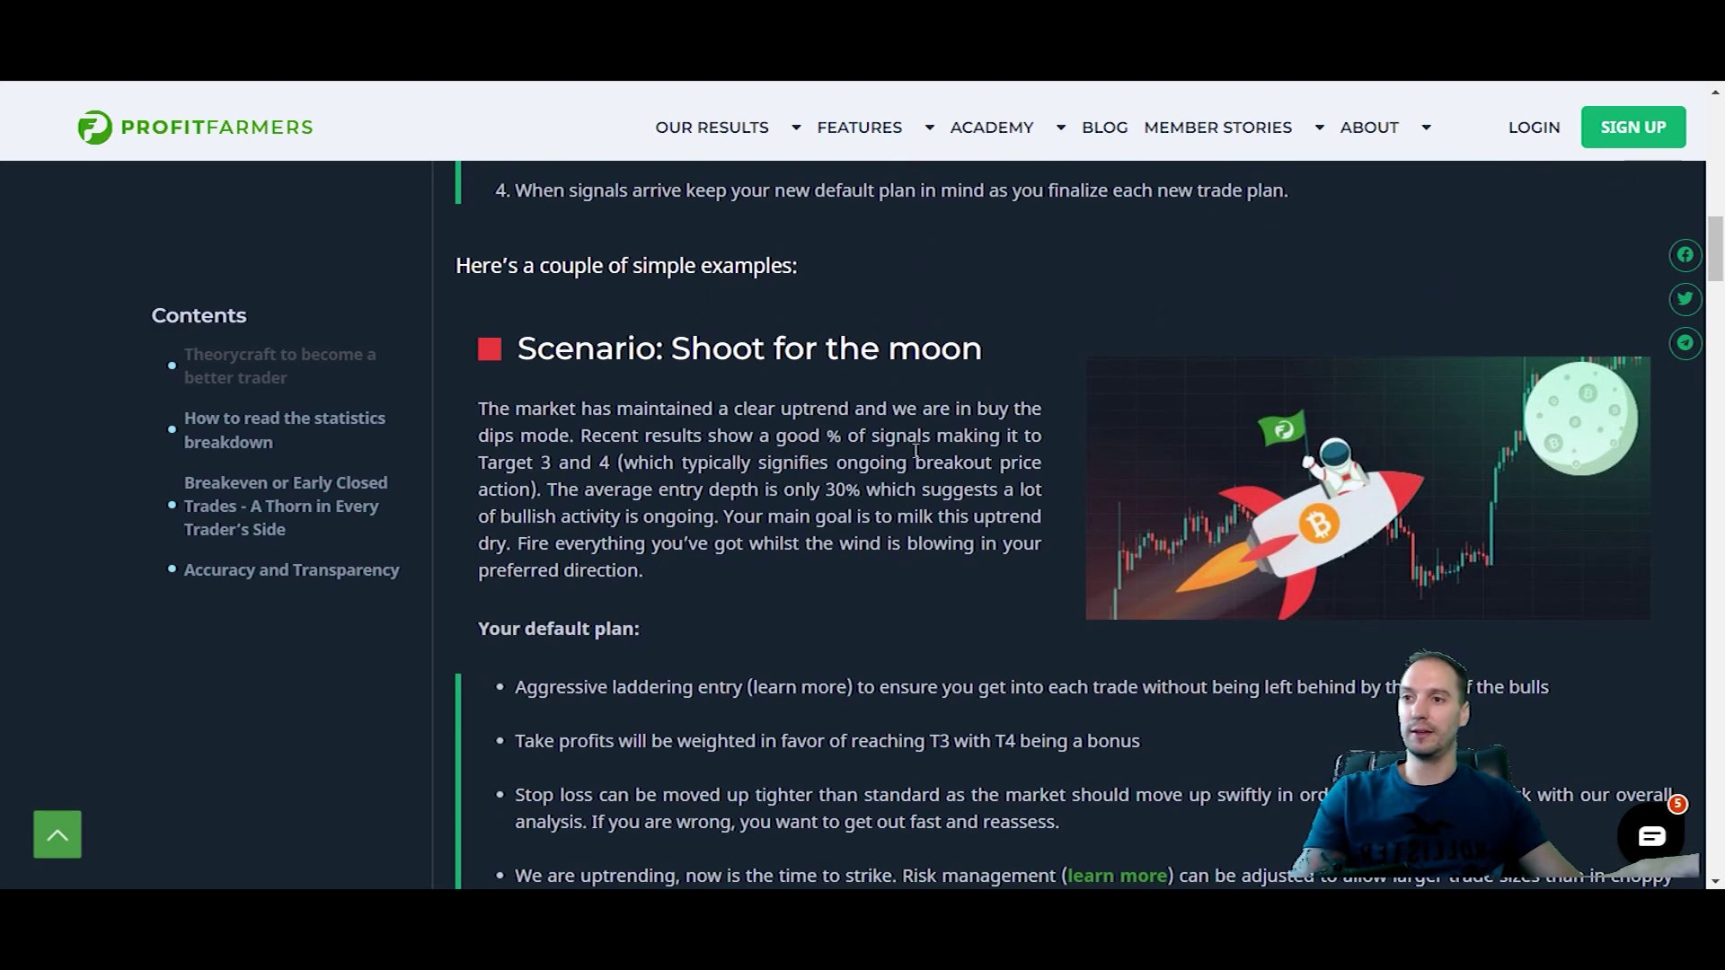
scroll(971, 333, down, 3)
scroll(971, 333, up, 1)
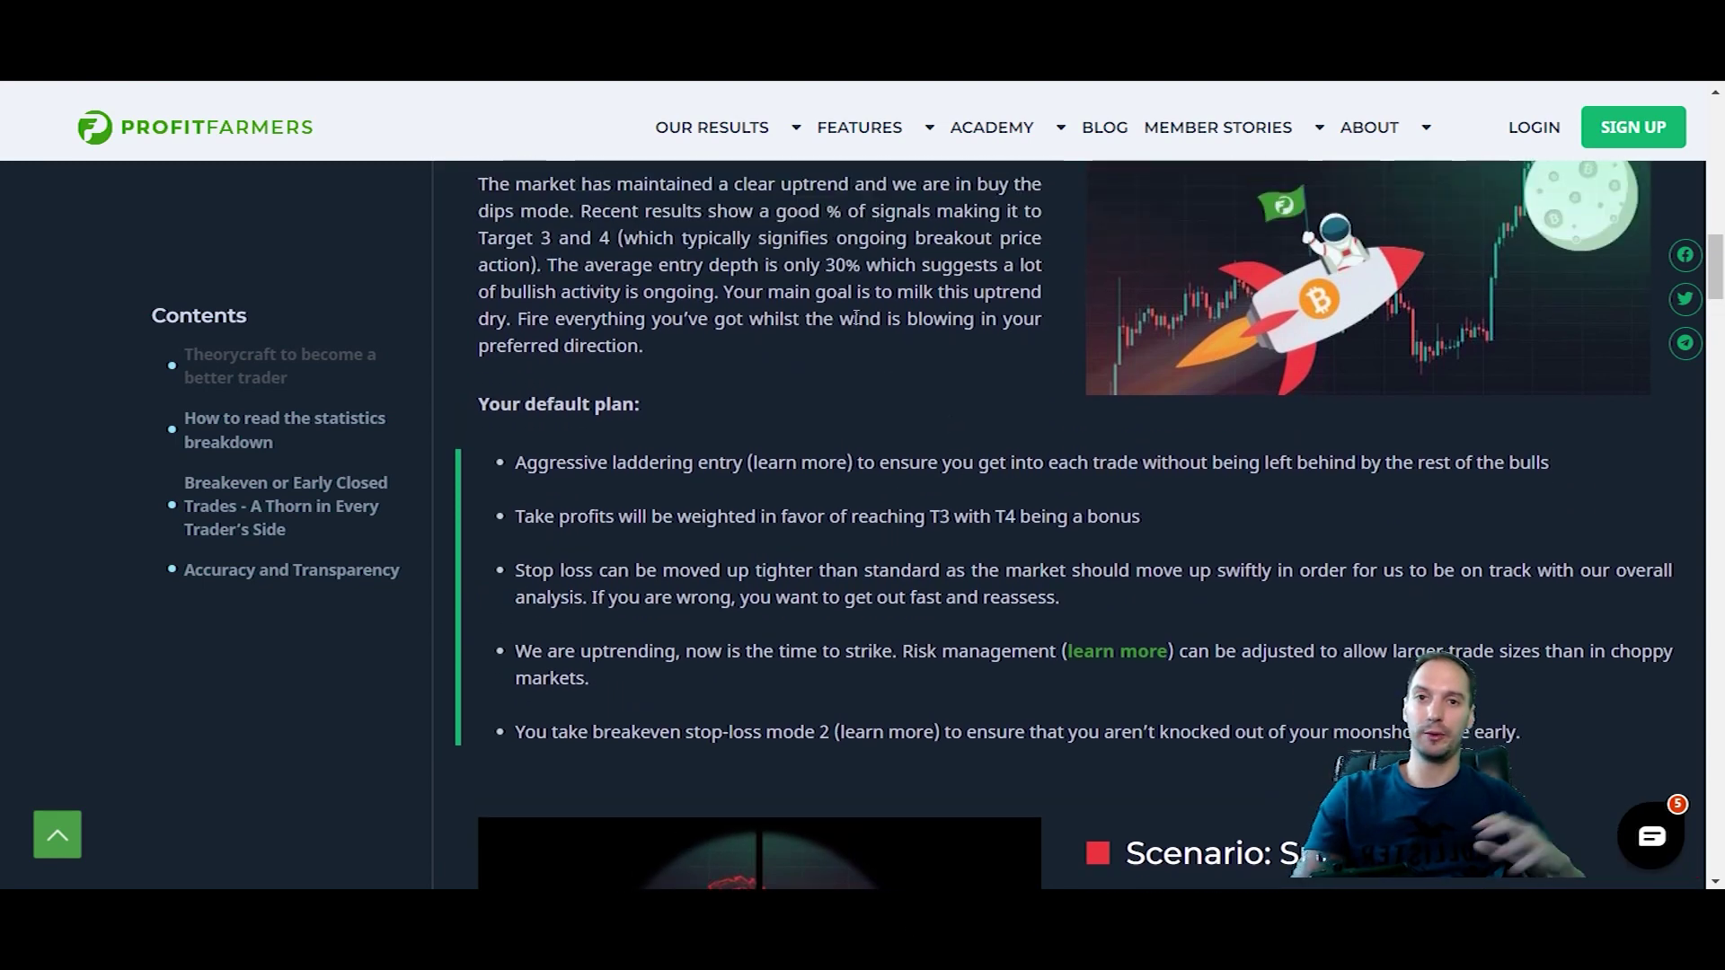
scroll(831, 284, down, 16)
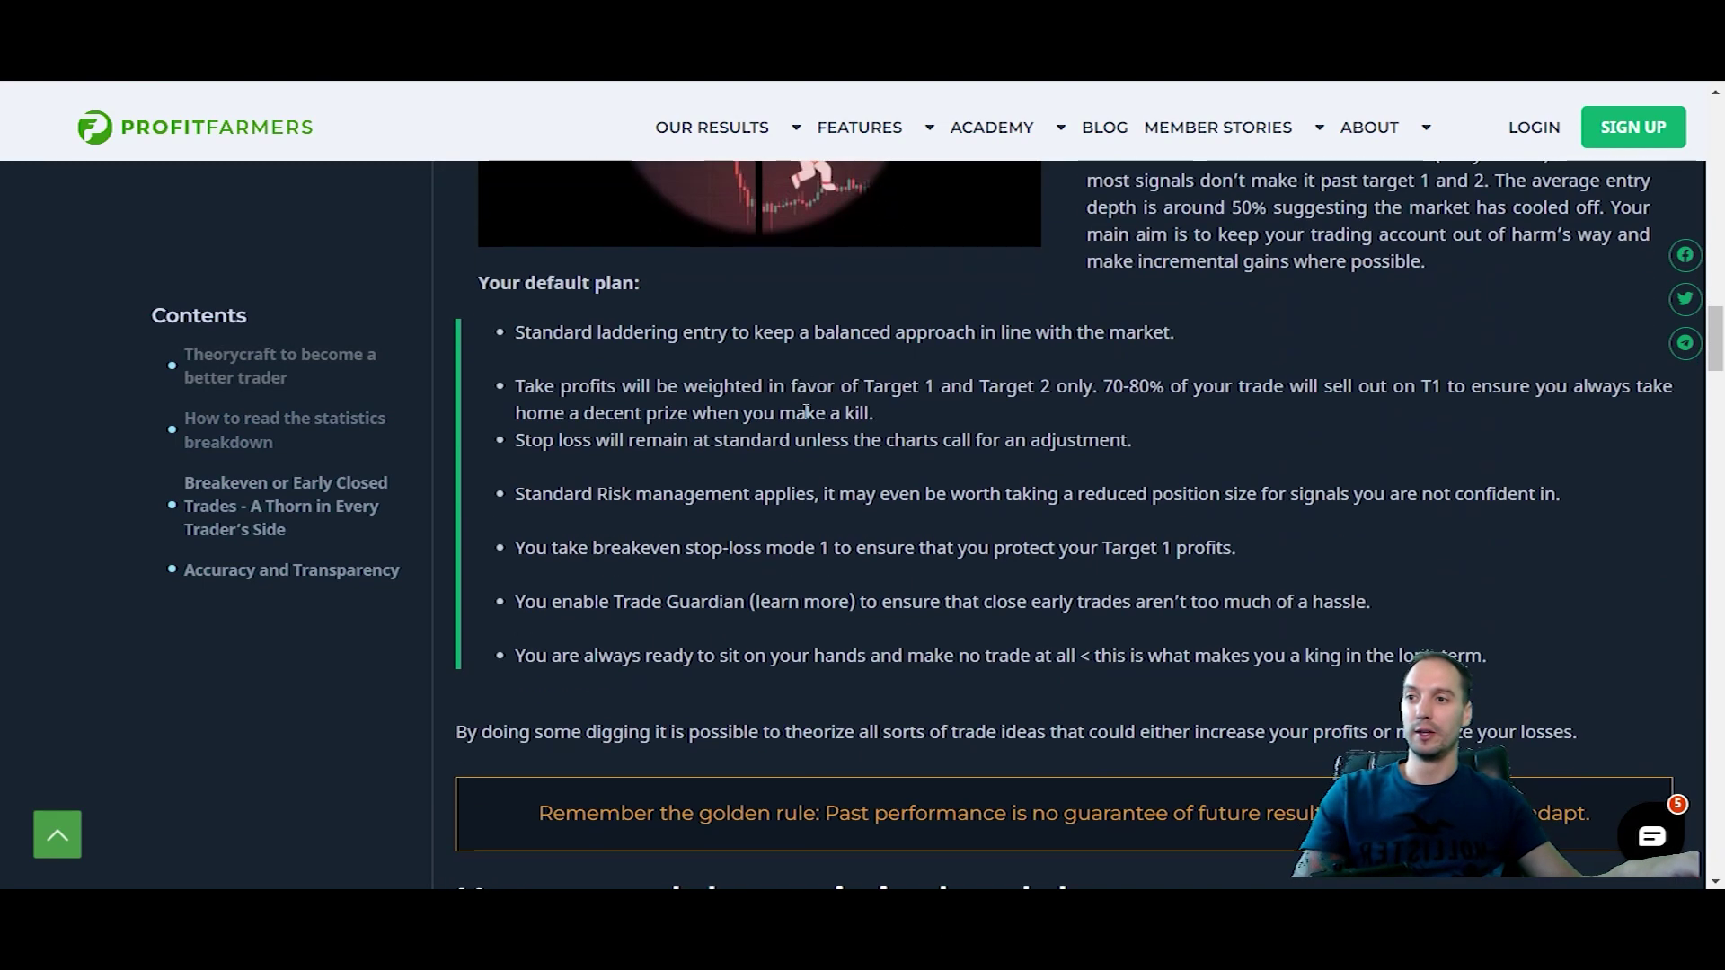
Skim the article's statistics breakdown, from completed signals to top 10 trades, and its advice on minimizing breakeven trades.
scroll(875, 316, down, 5)
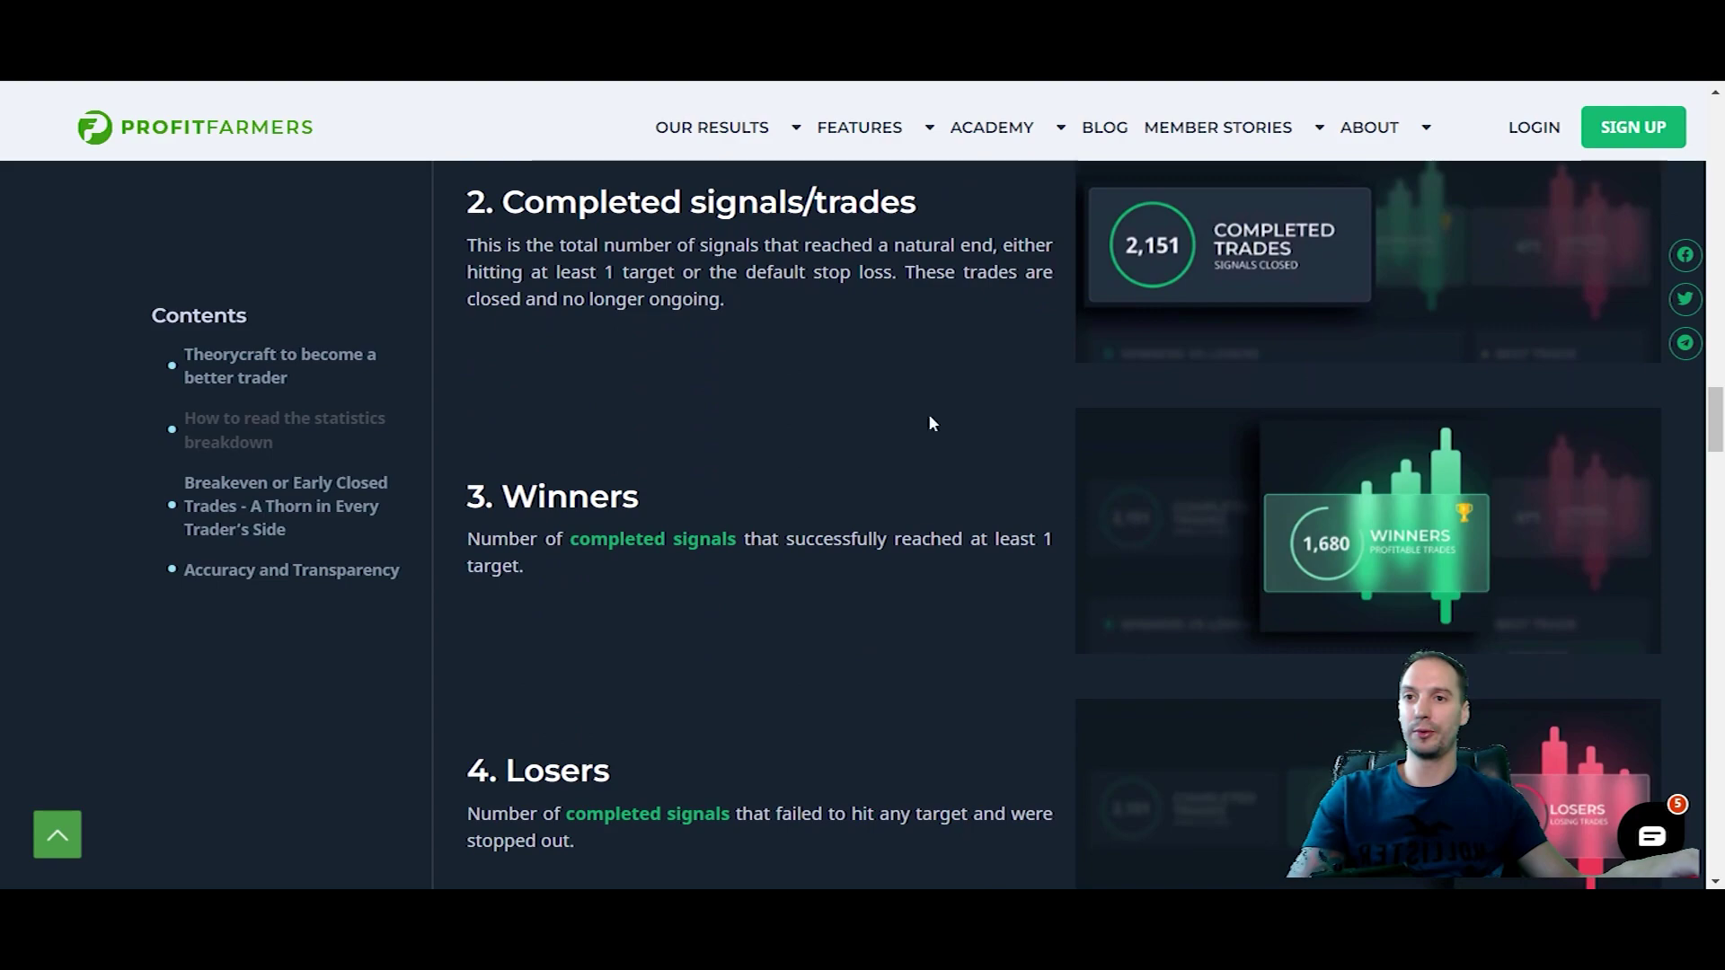
scroll(929, 423, up, 2)
scroll(1086, 485, down, 4)
scroll(1086, 485, down, 3)
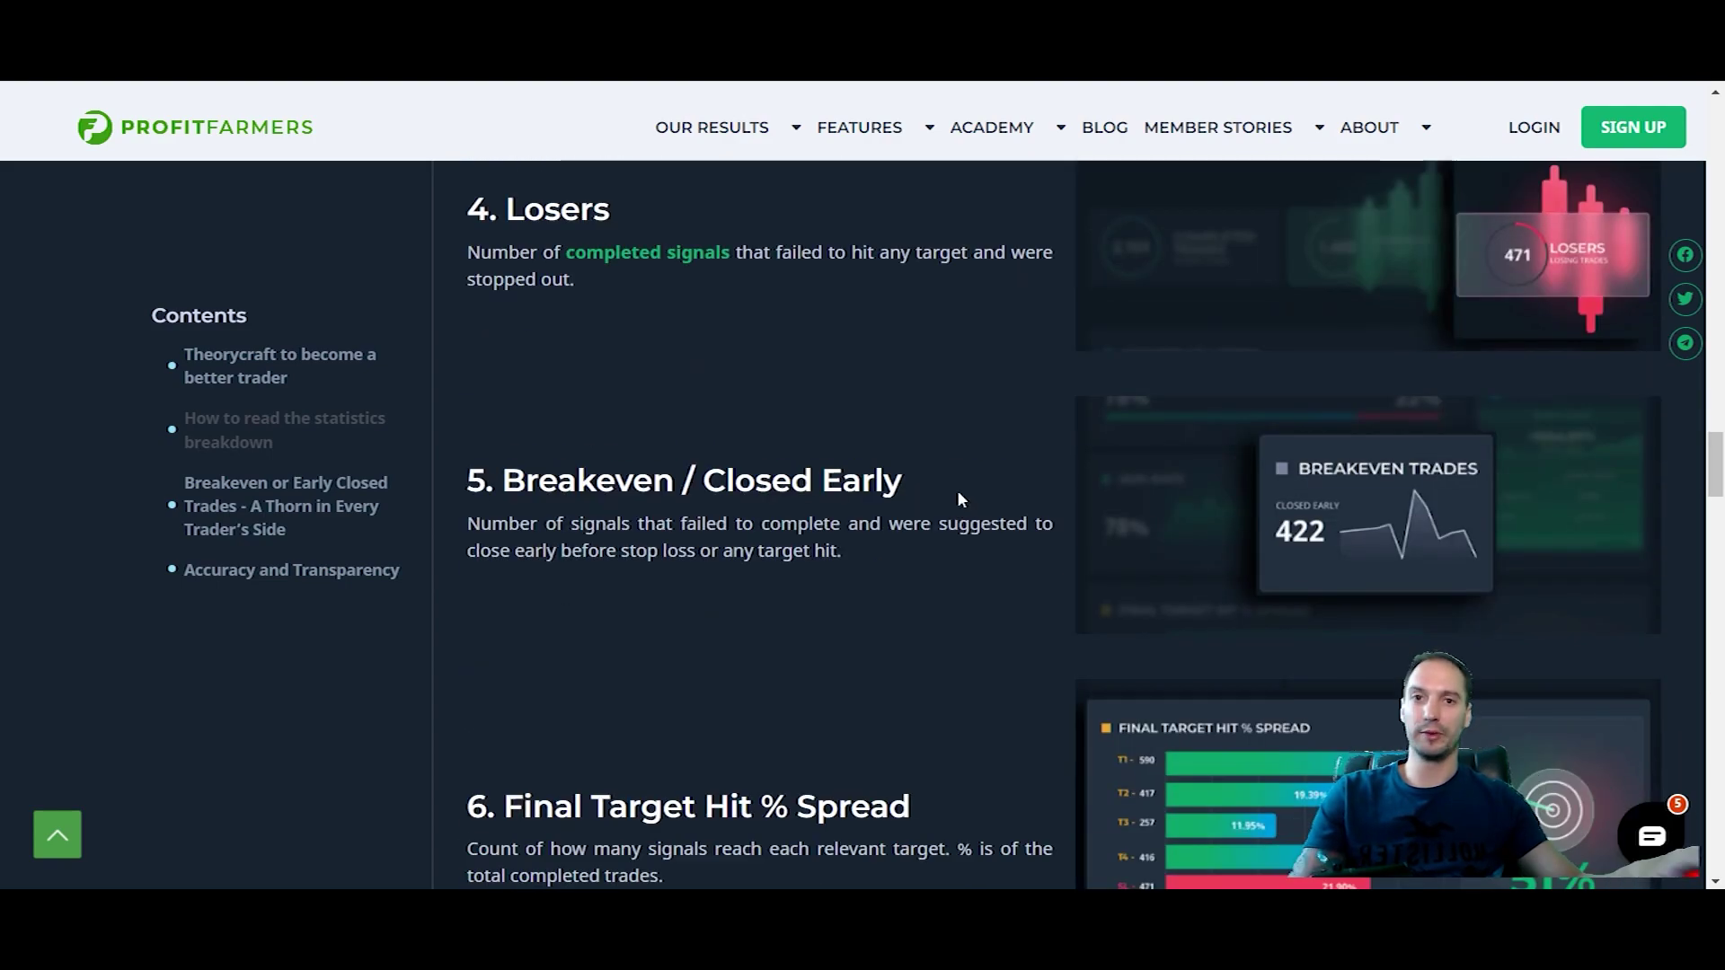
scroll(889, 459, down, 9)
scroll(899, 452, down, 10)
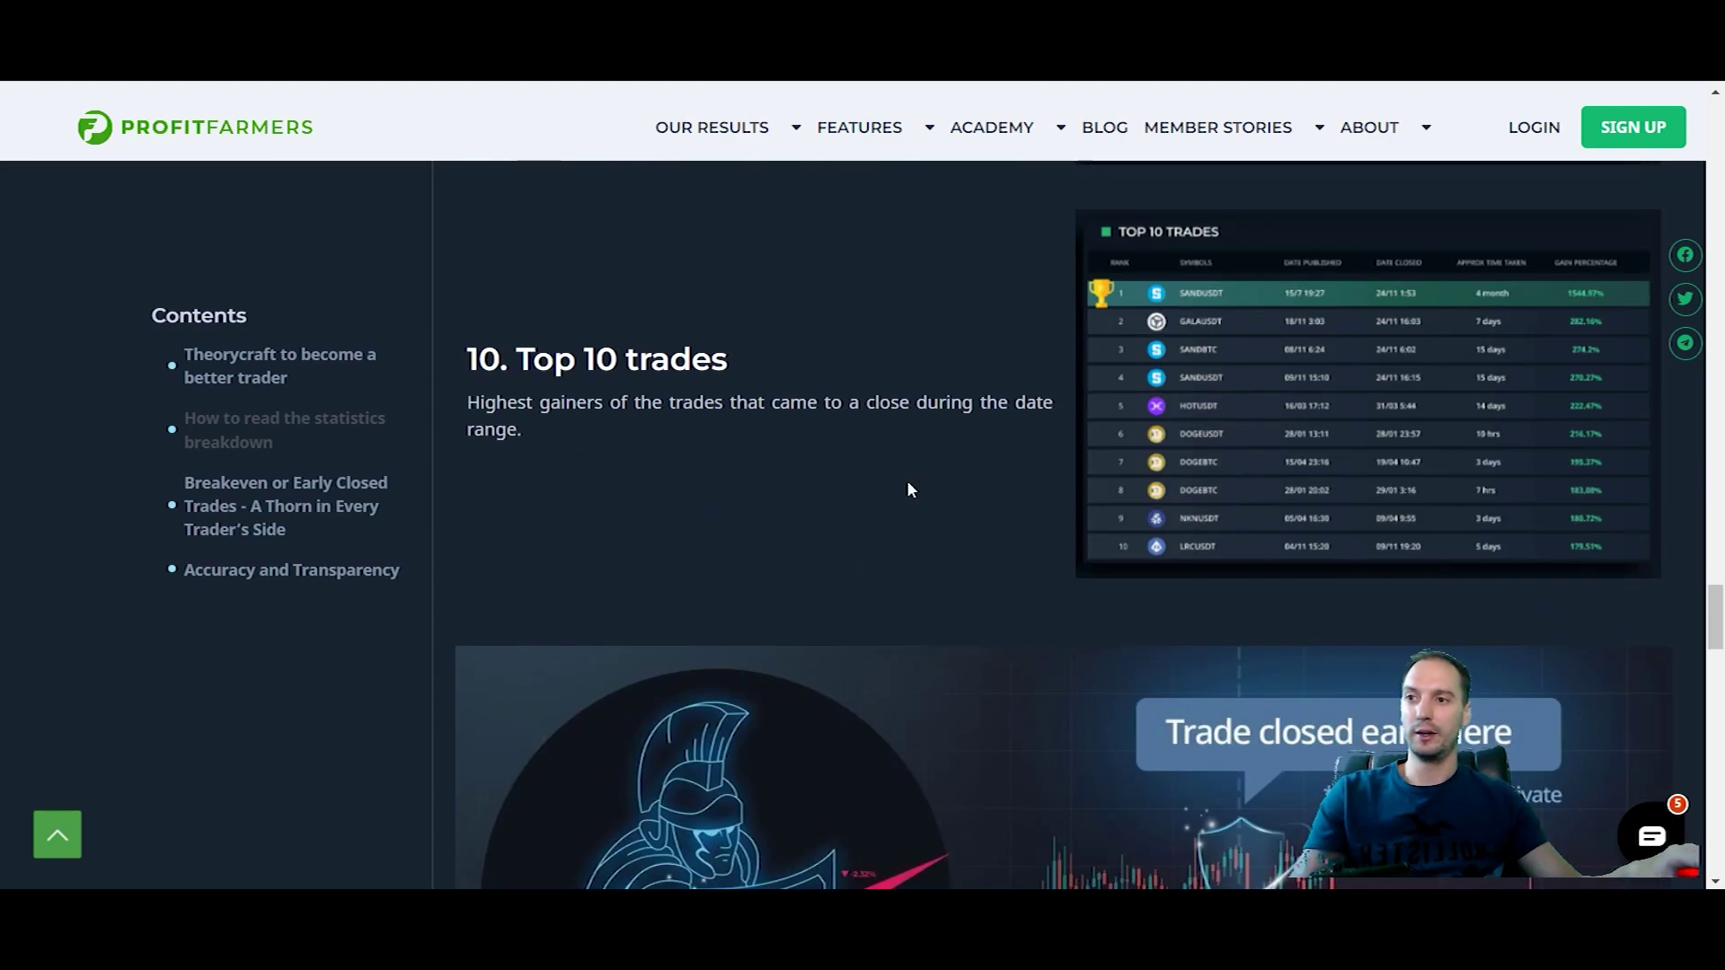
scroll(908, 489, down, 10)
scroll(746, 454, down, 13)
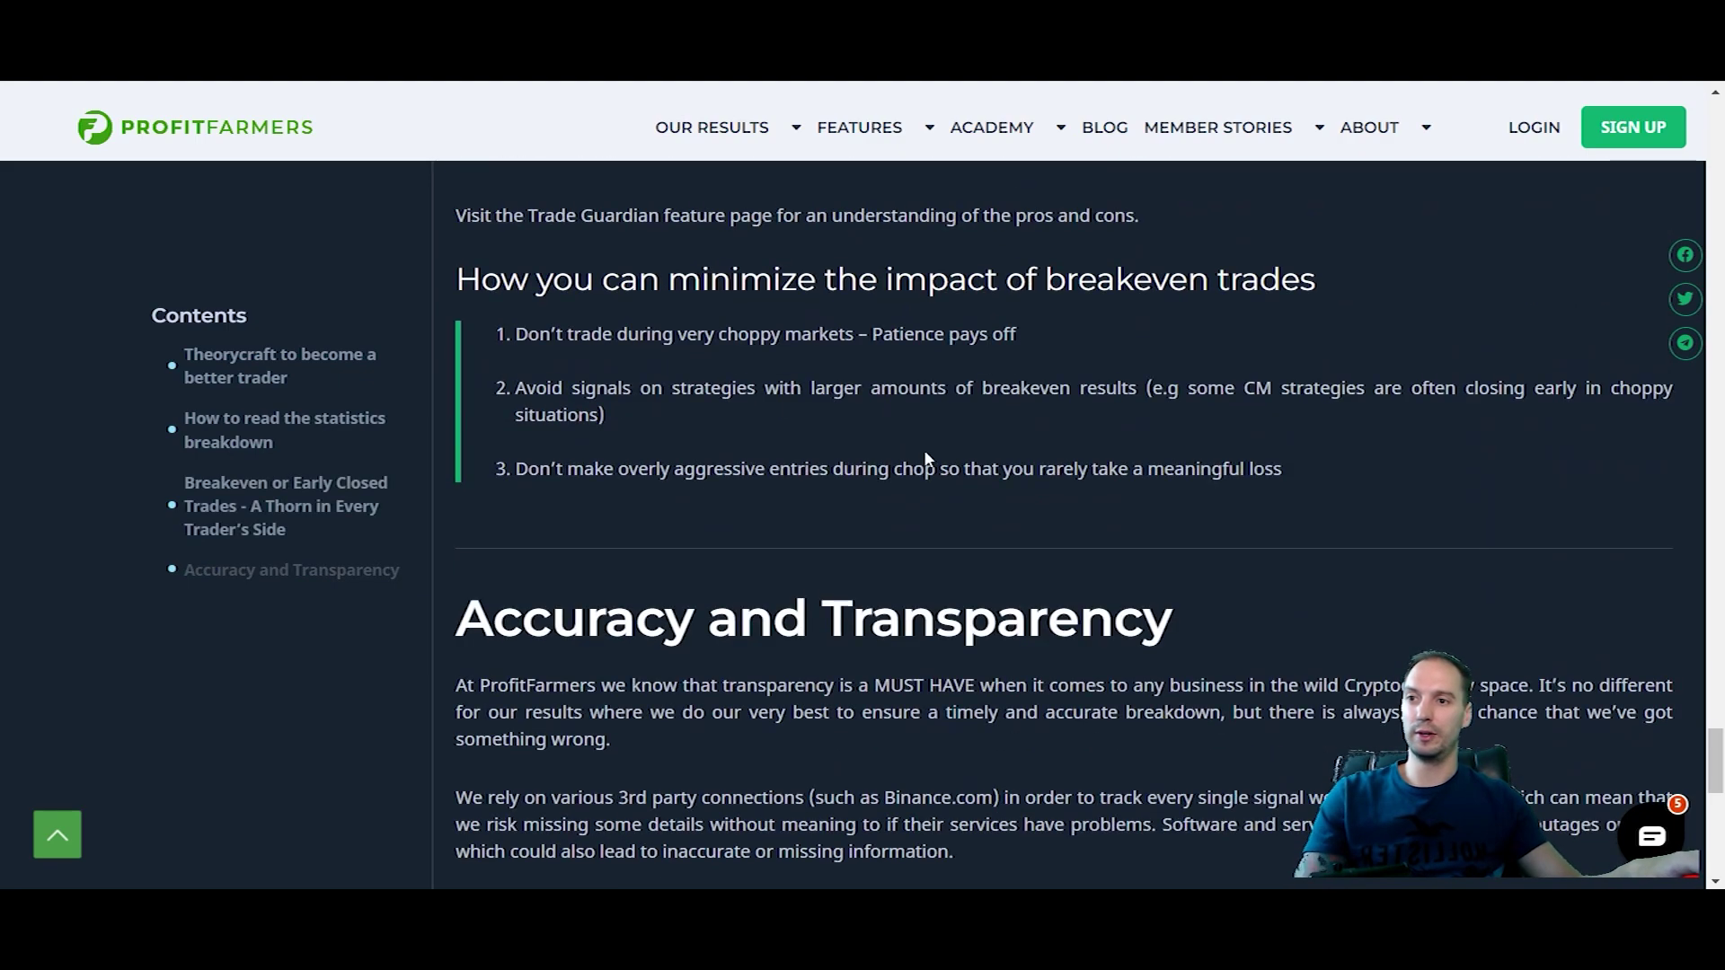
scroll(1134, 434, up, 11)
scroll(1134, 434, up, 20)
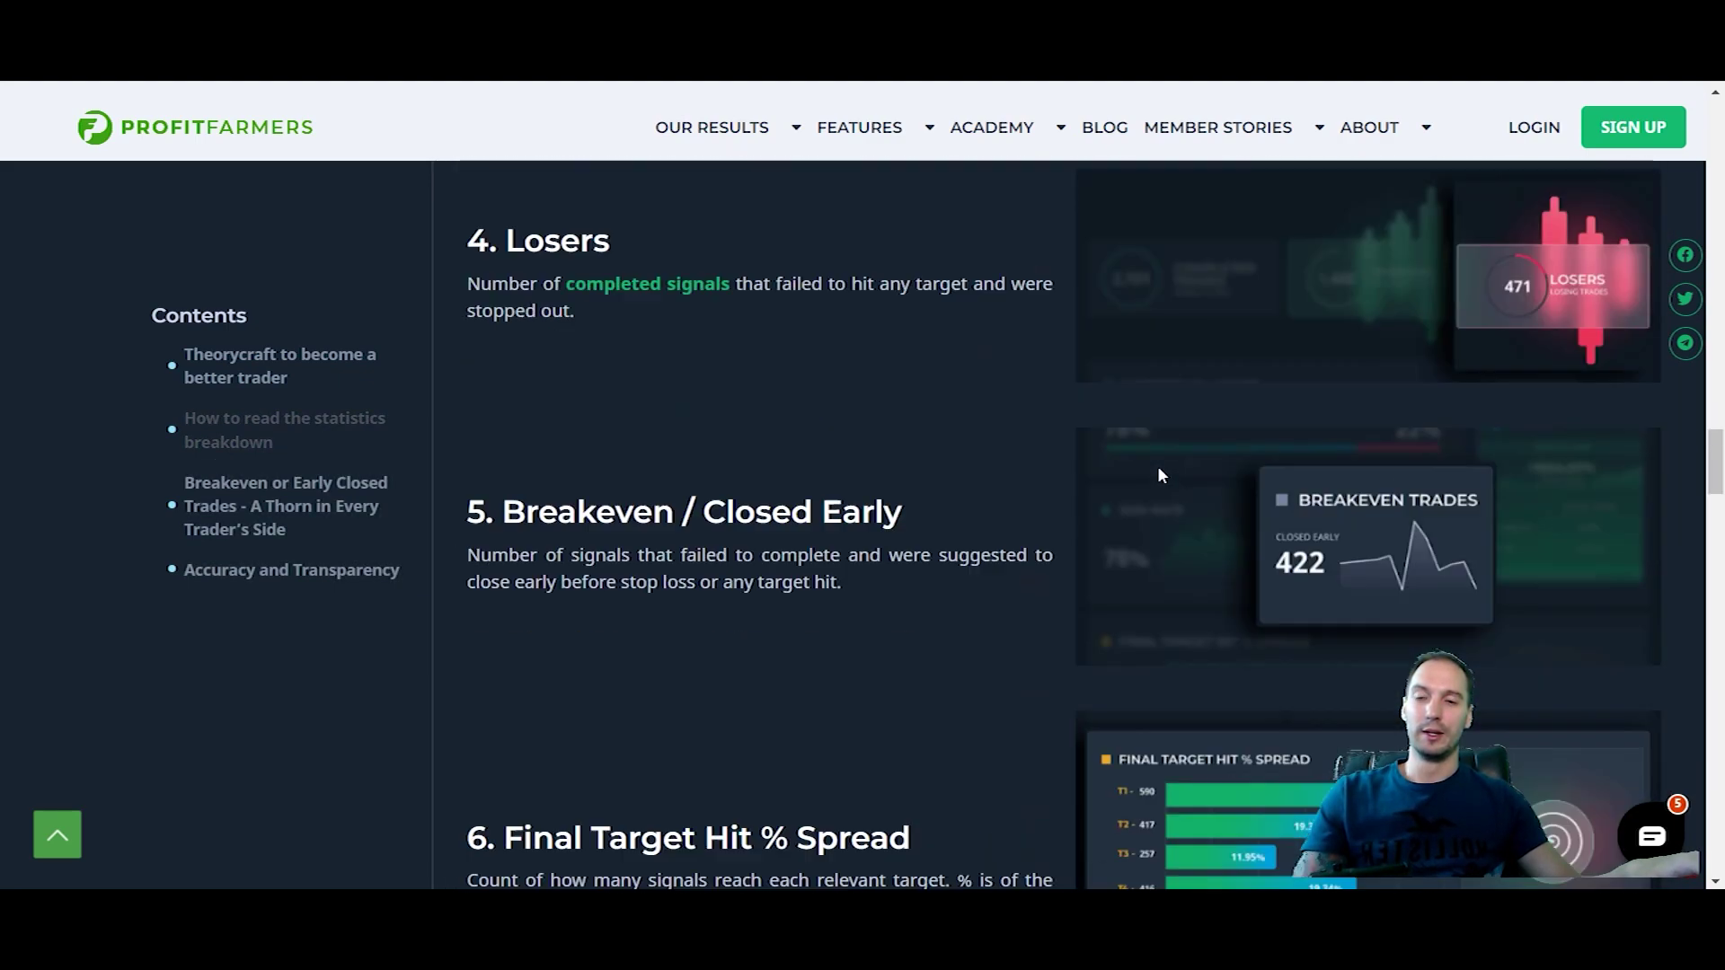
scroll(1111, 491, up, 15)
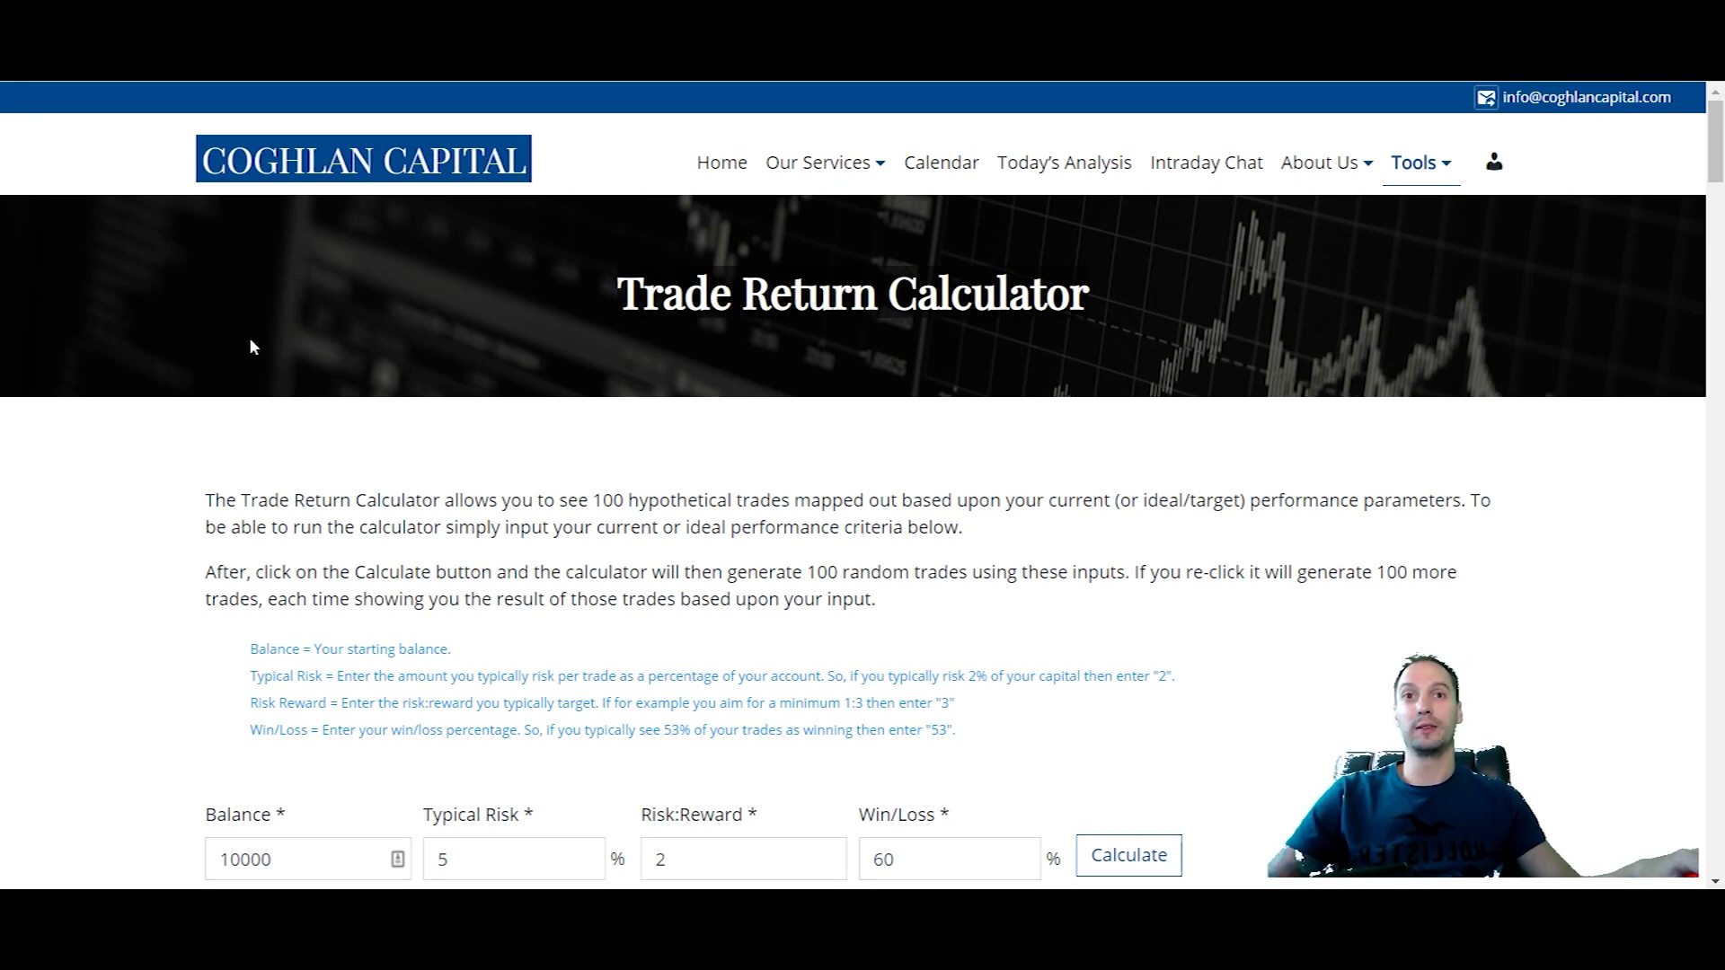
Examine the Trade Return Calculator's introduction on Coghlan Capital and the explanation of its input parameters.
scroll(255, 334, down, 3)
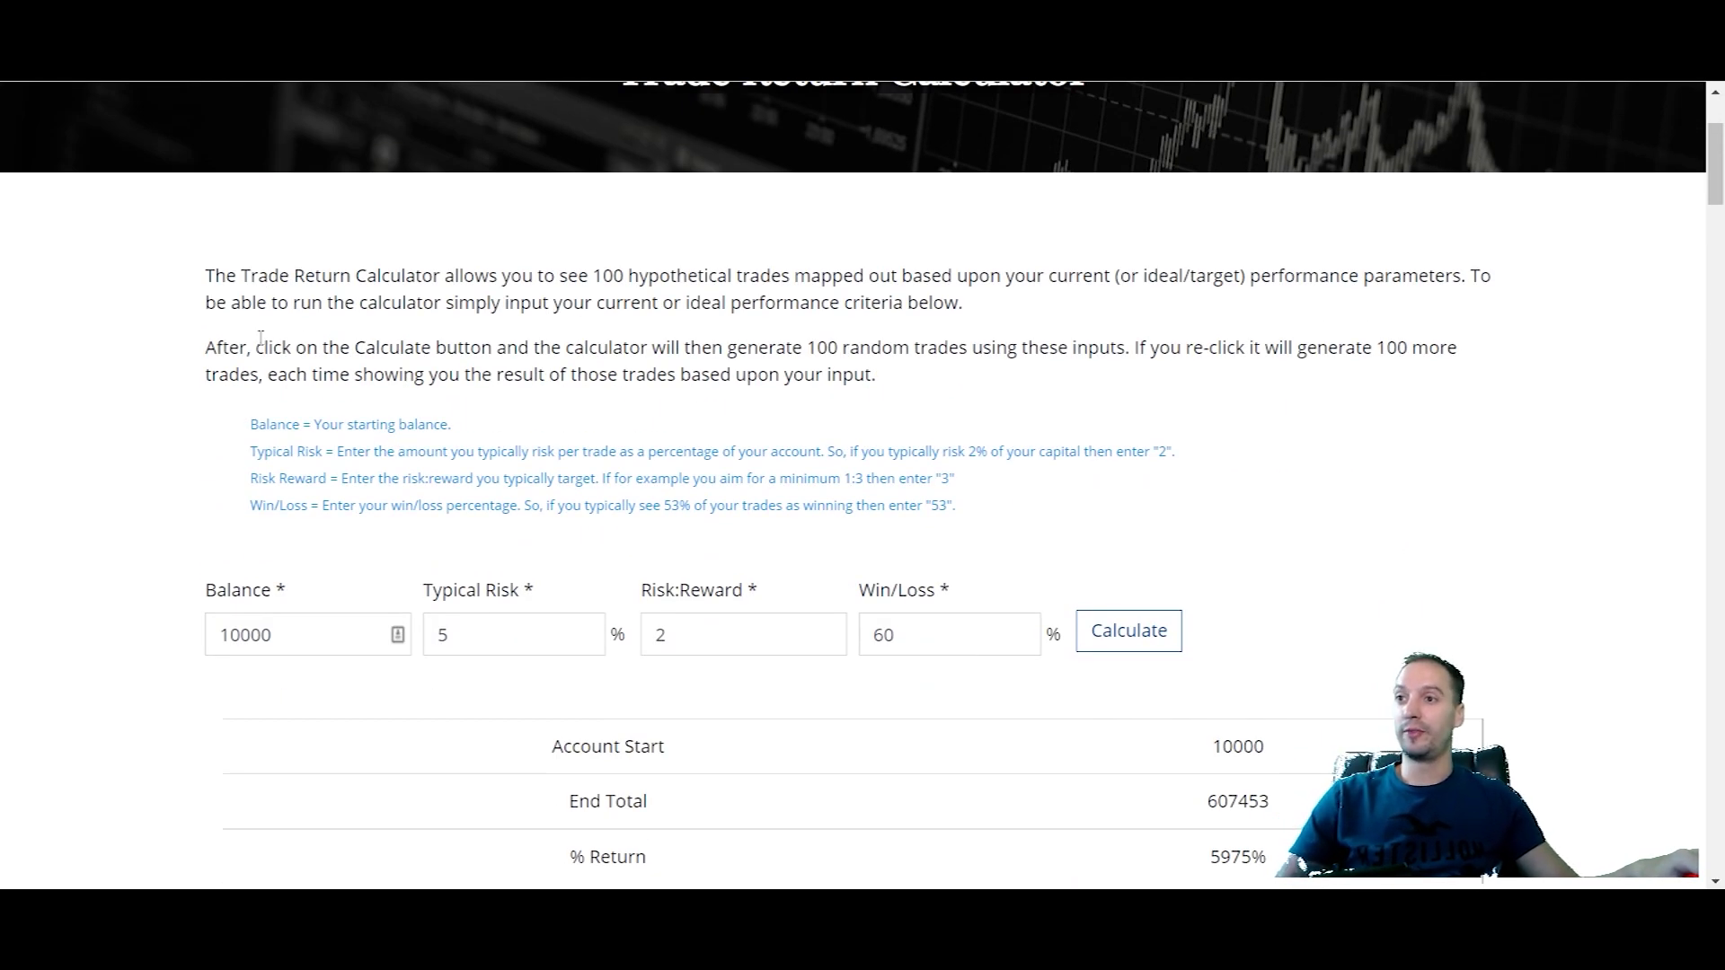
scroll(260, 334, up, 3)
drag(232, 508, 441, 500)
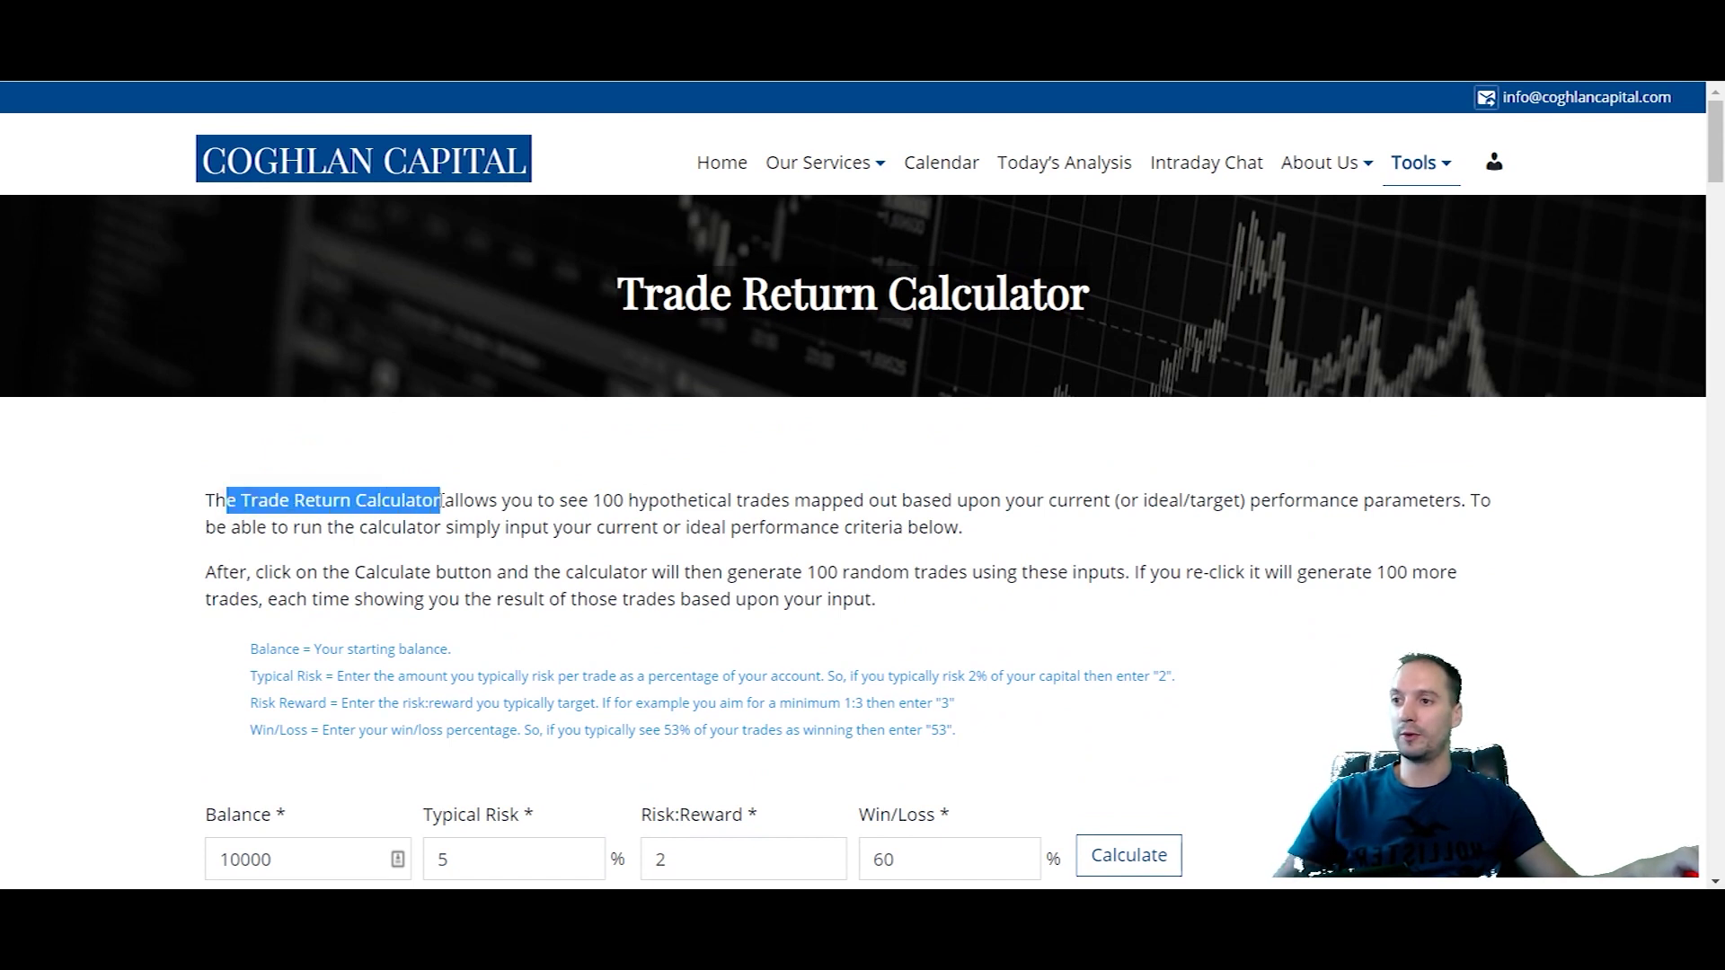
click(465, 500)
scroll(512, 500, down, 1)
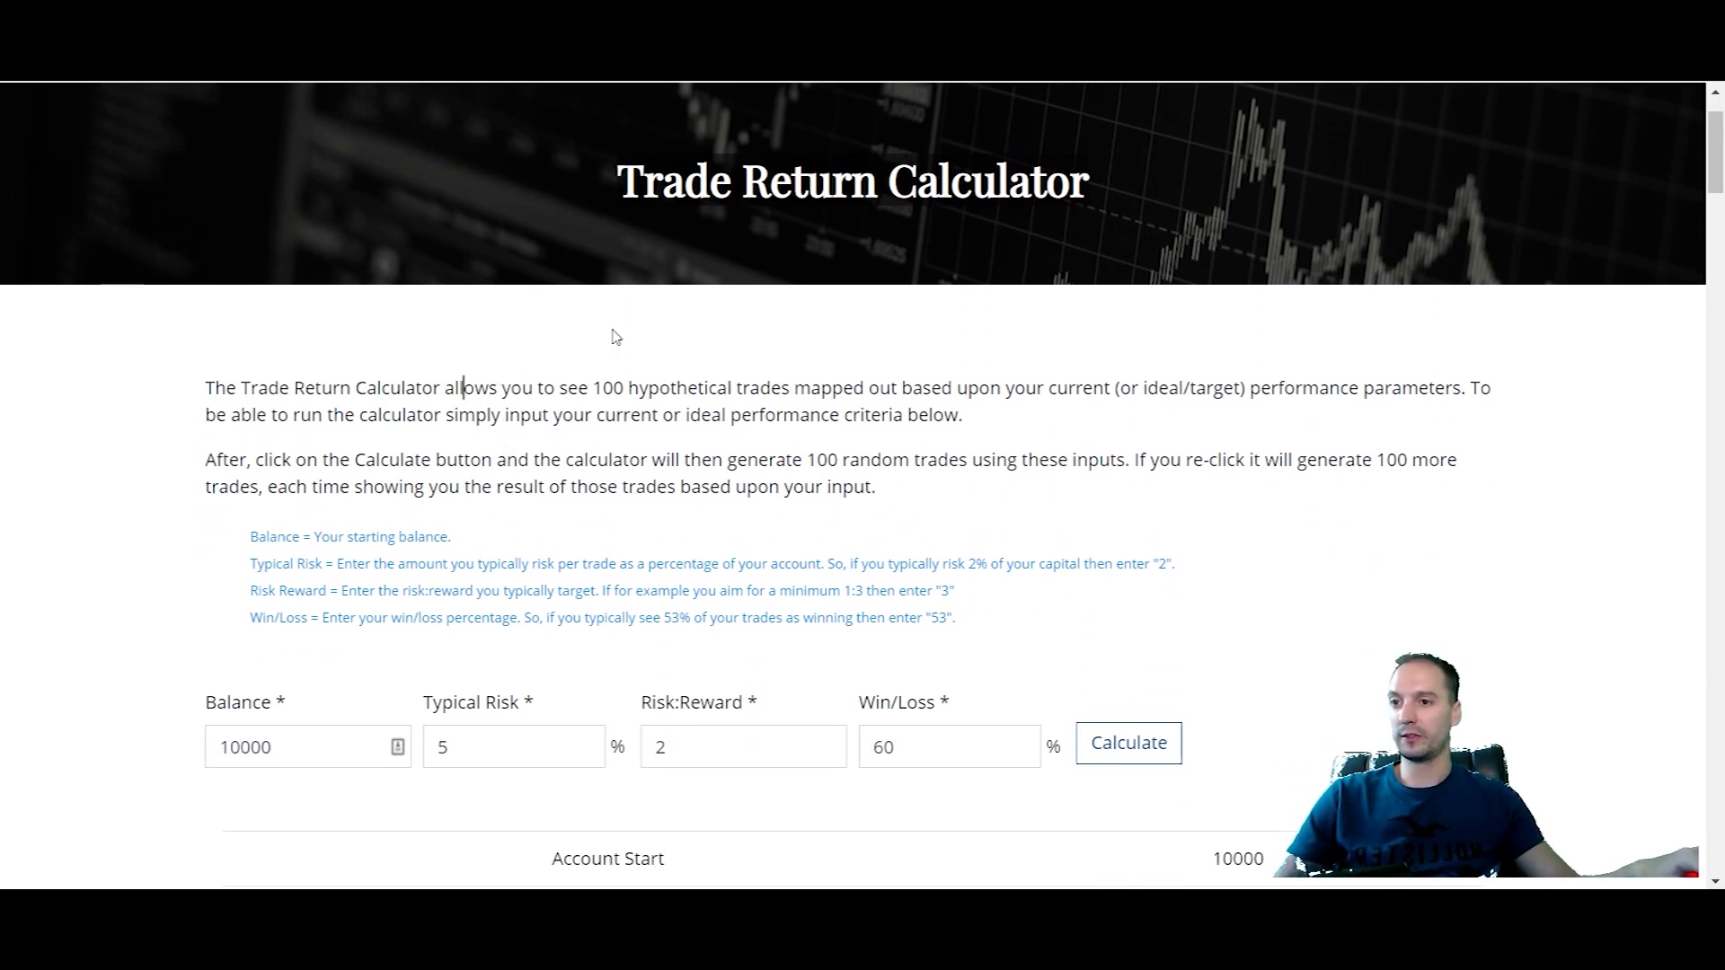
scroll(1055, 450, down, 2)
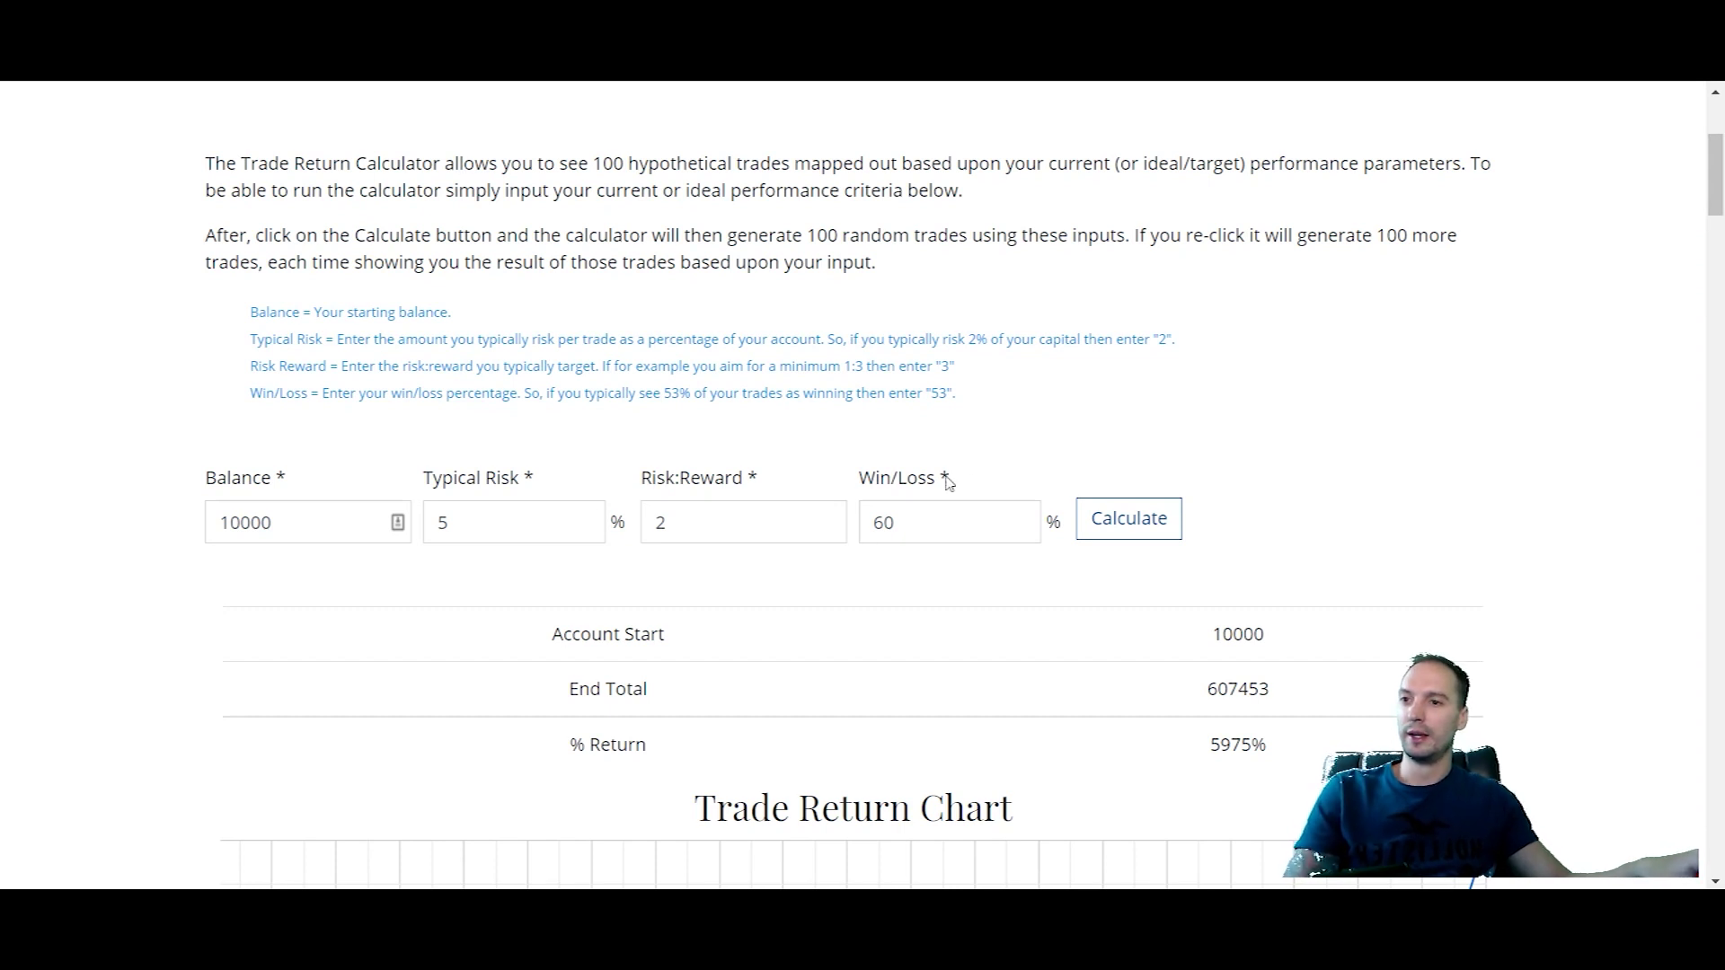
Examine the calculator's starting balance and typical risk settings.
double_click(316, 521)
click(319, 470)
click(296, 528)
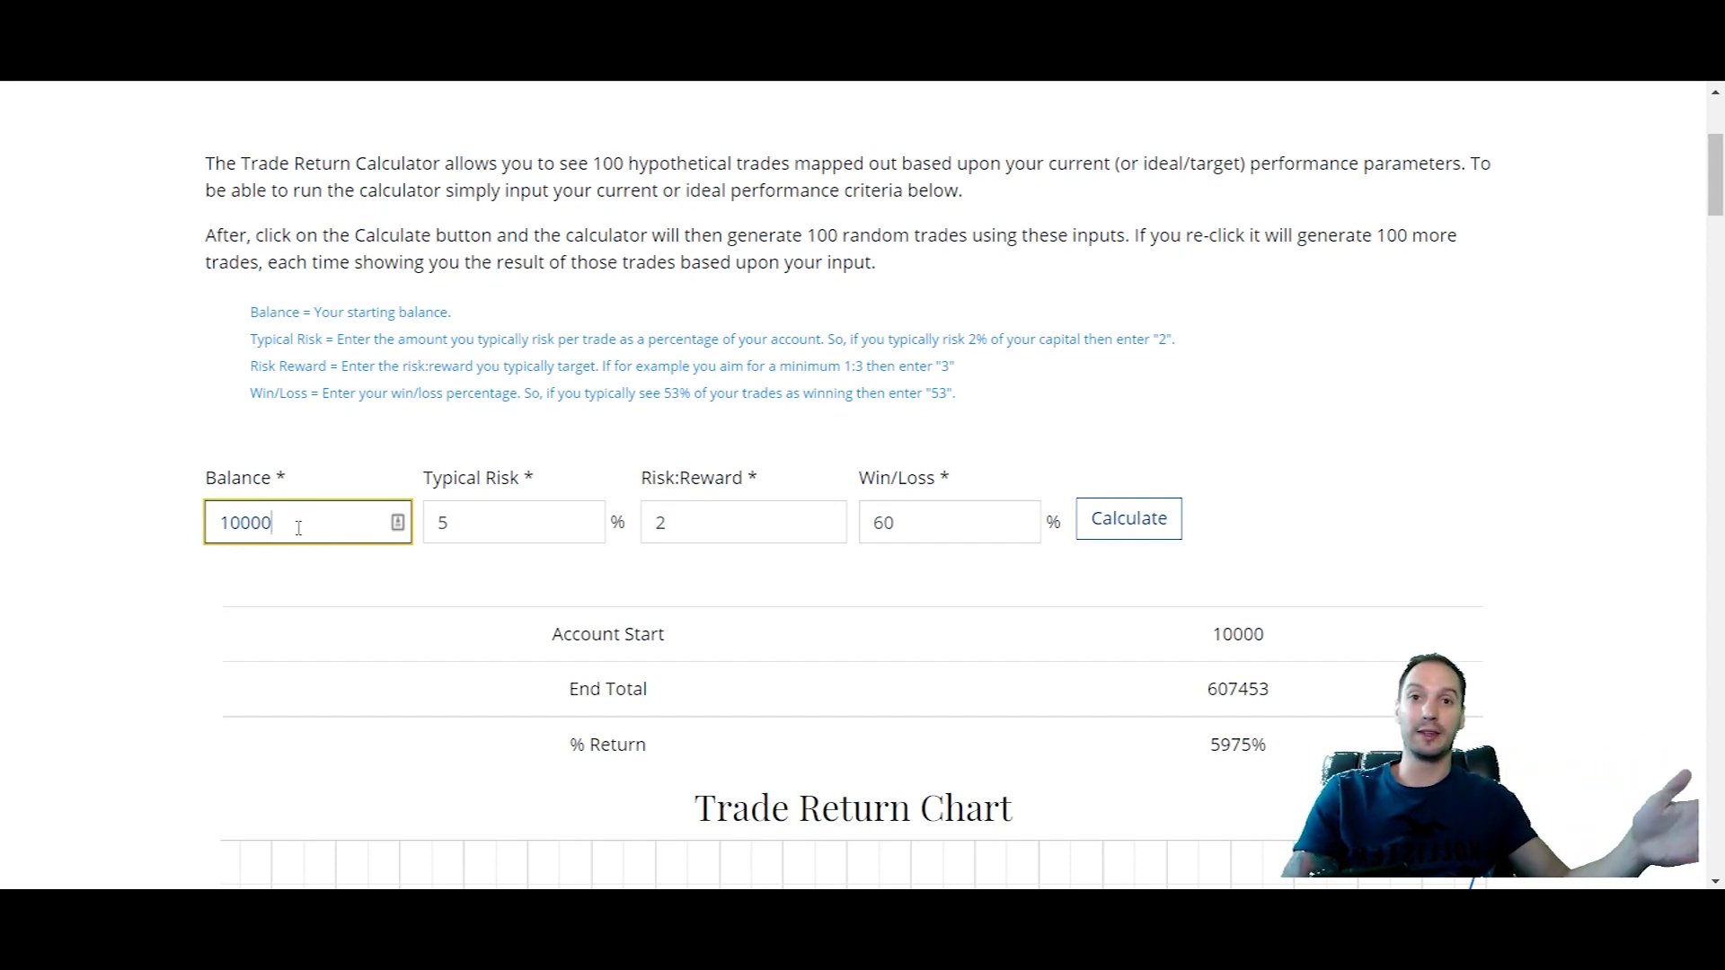
double_click(443, 522)
click(515, 526)
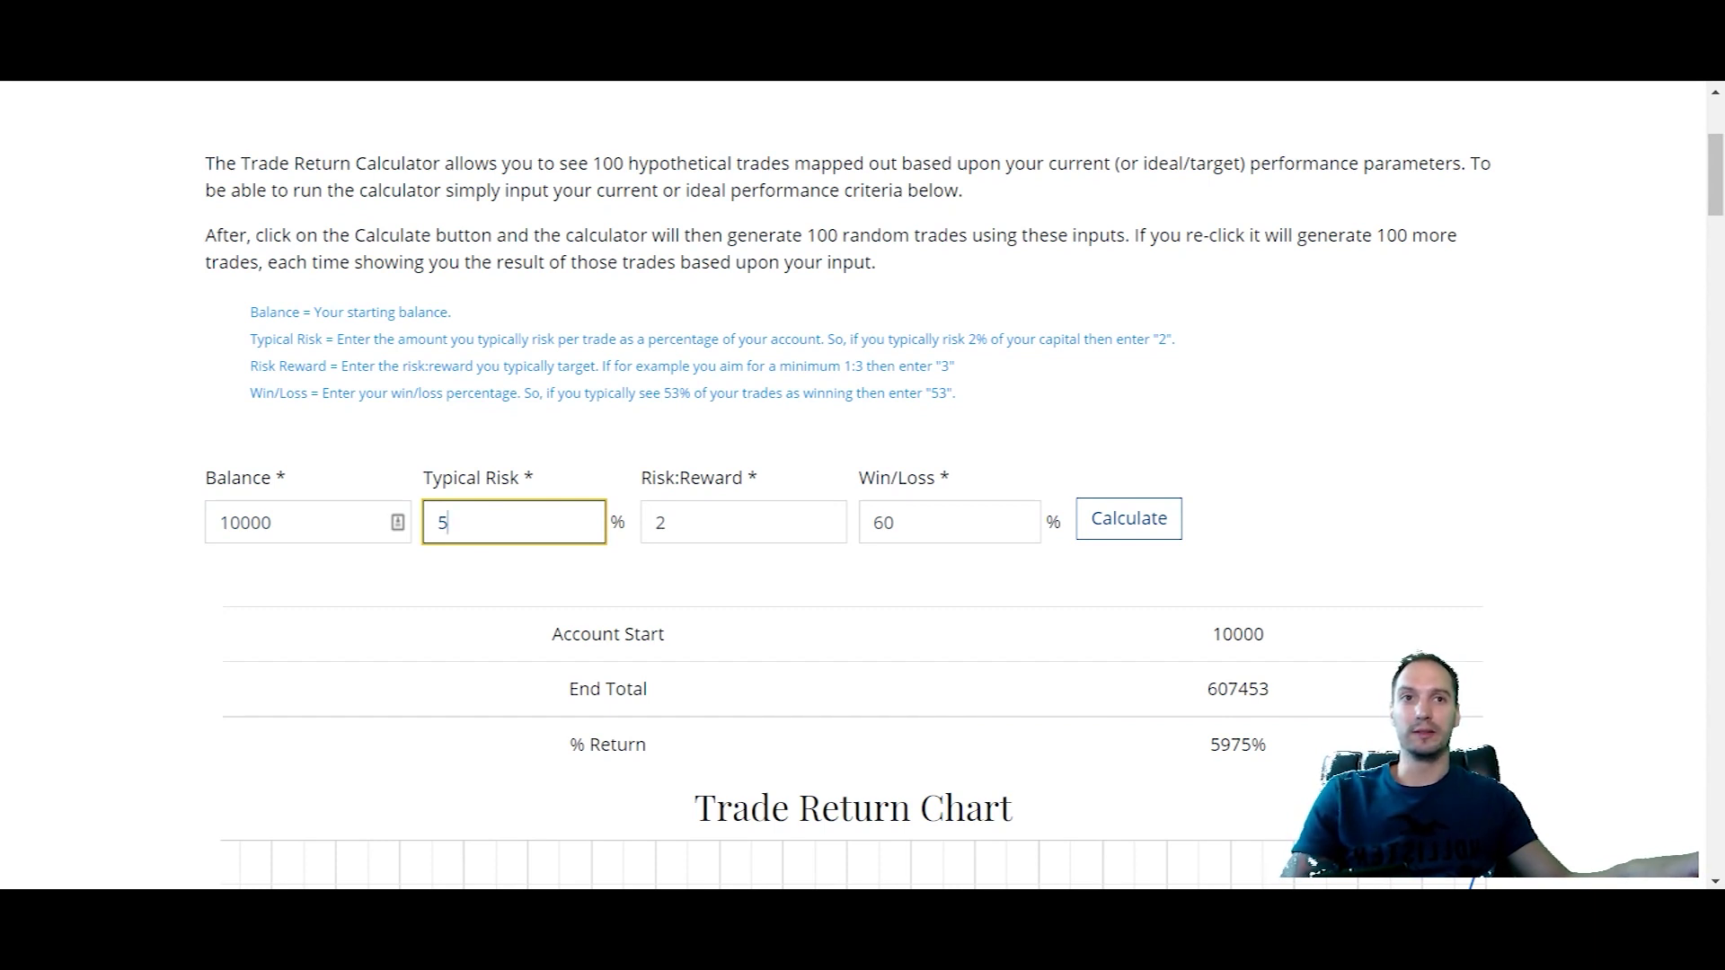
Examine the risk:reward setting and compare it with the first two long positions on the ALPINEUSDT chart in TradingView.
click(724, 525)
double_click(664, 532)
click(715, 532)
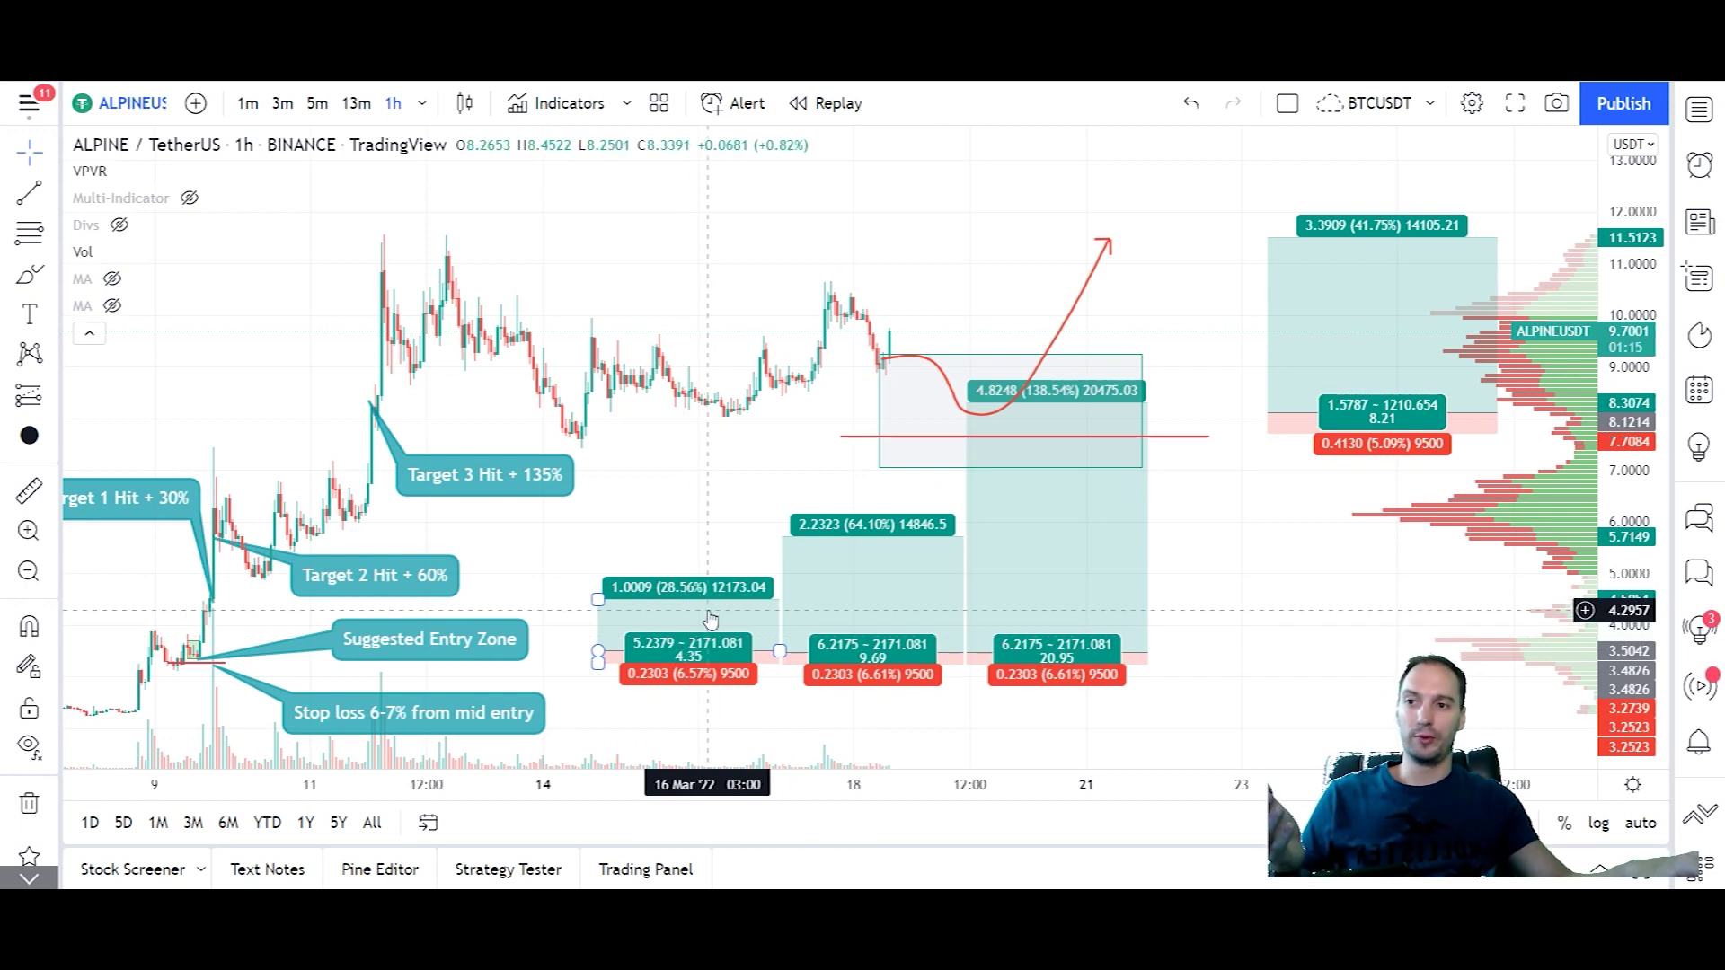
click(854, 610)
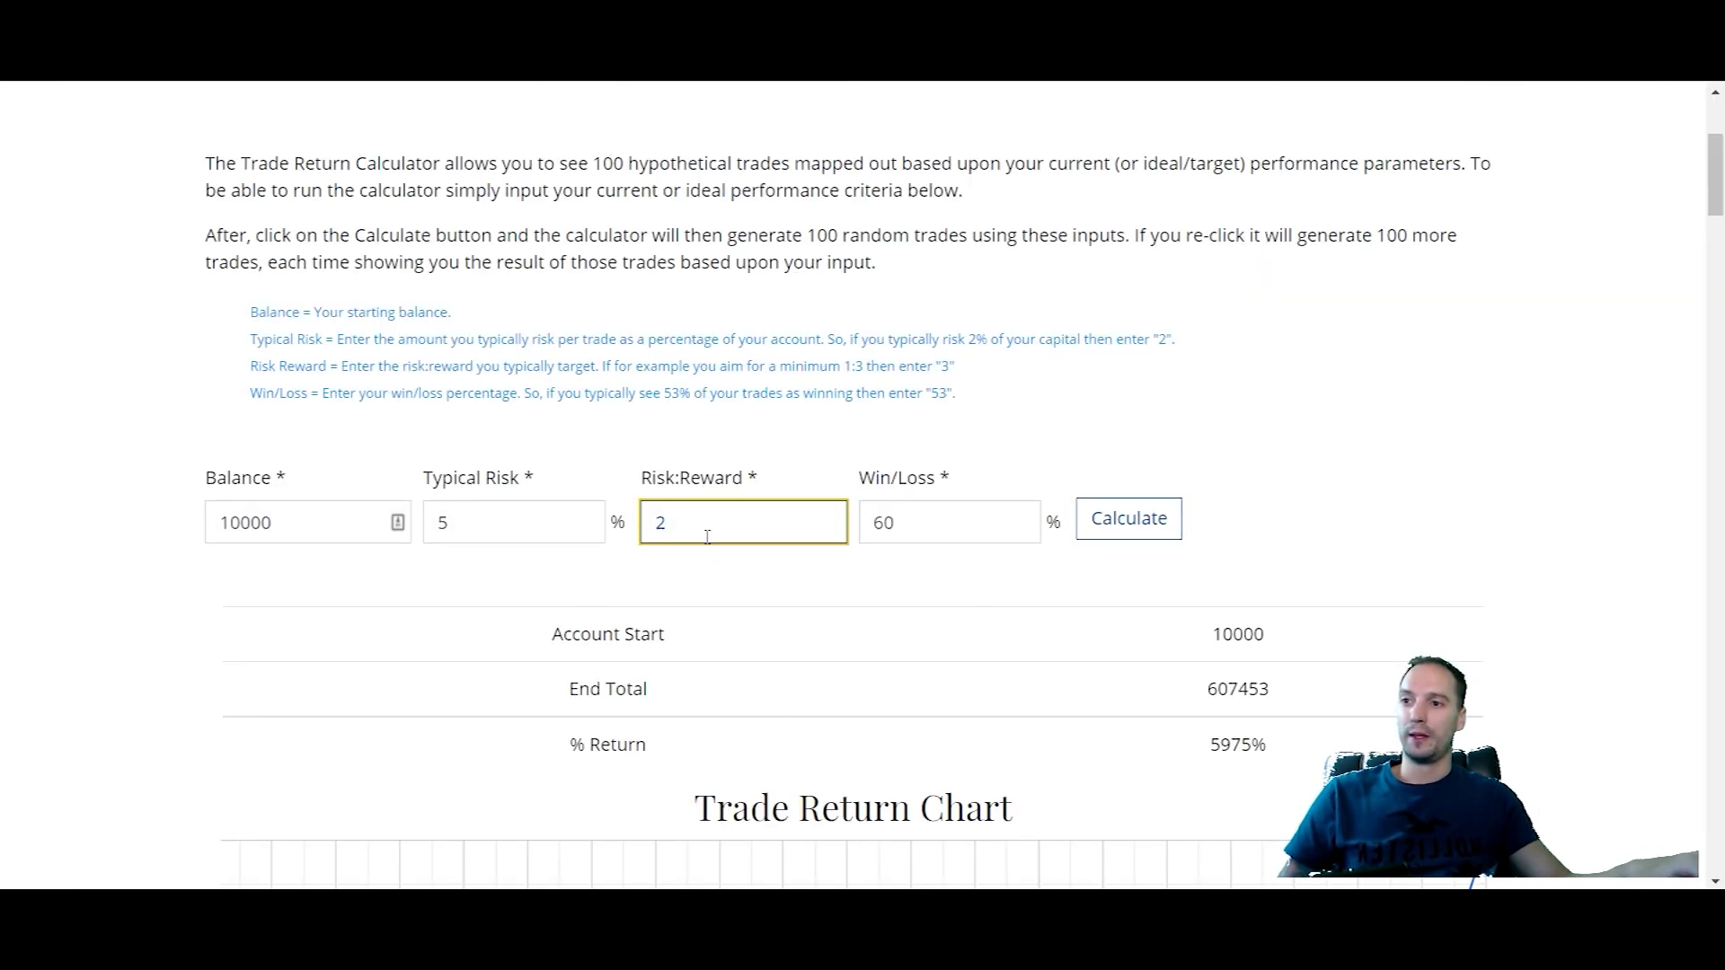
Set the calculator's win/loss rate to 40% and calculate the hypothetical trade returns.
click(1090, 396)
double_click(925, 527)
text(40)
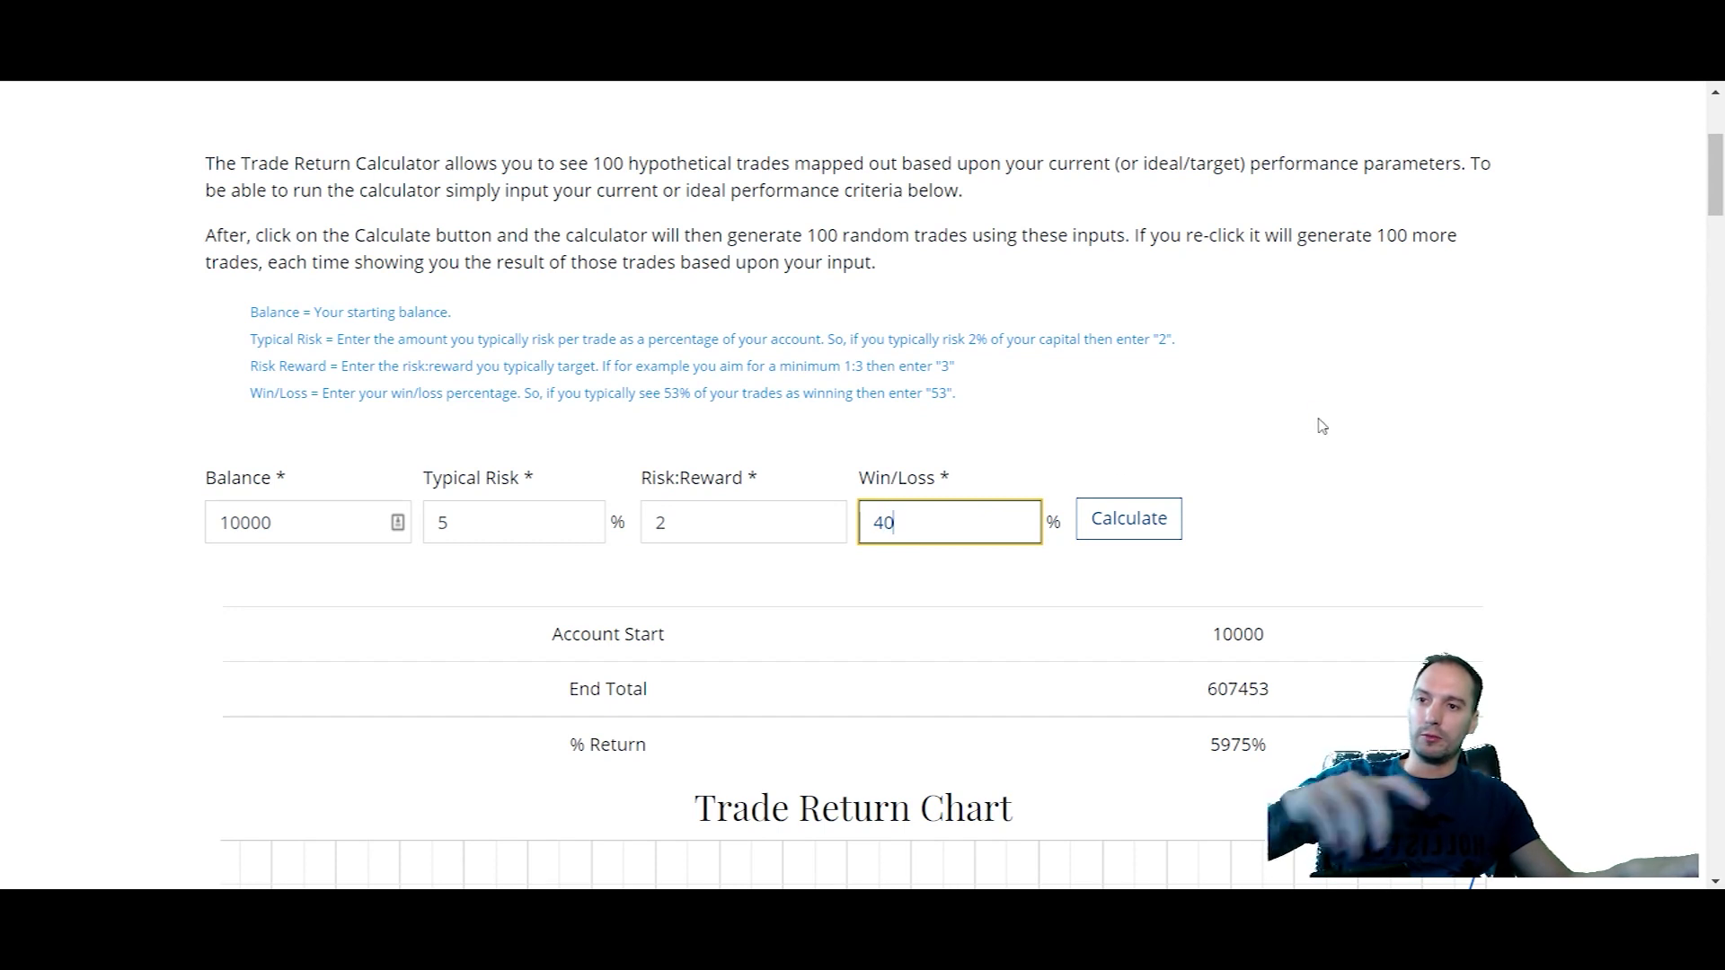
click(1321, 424)
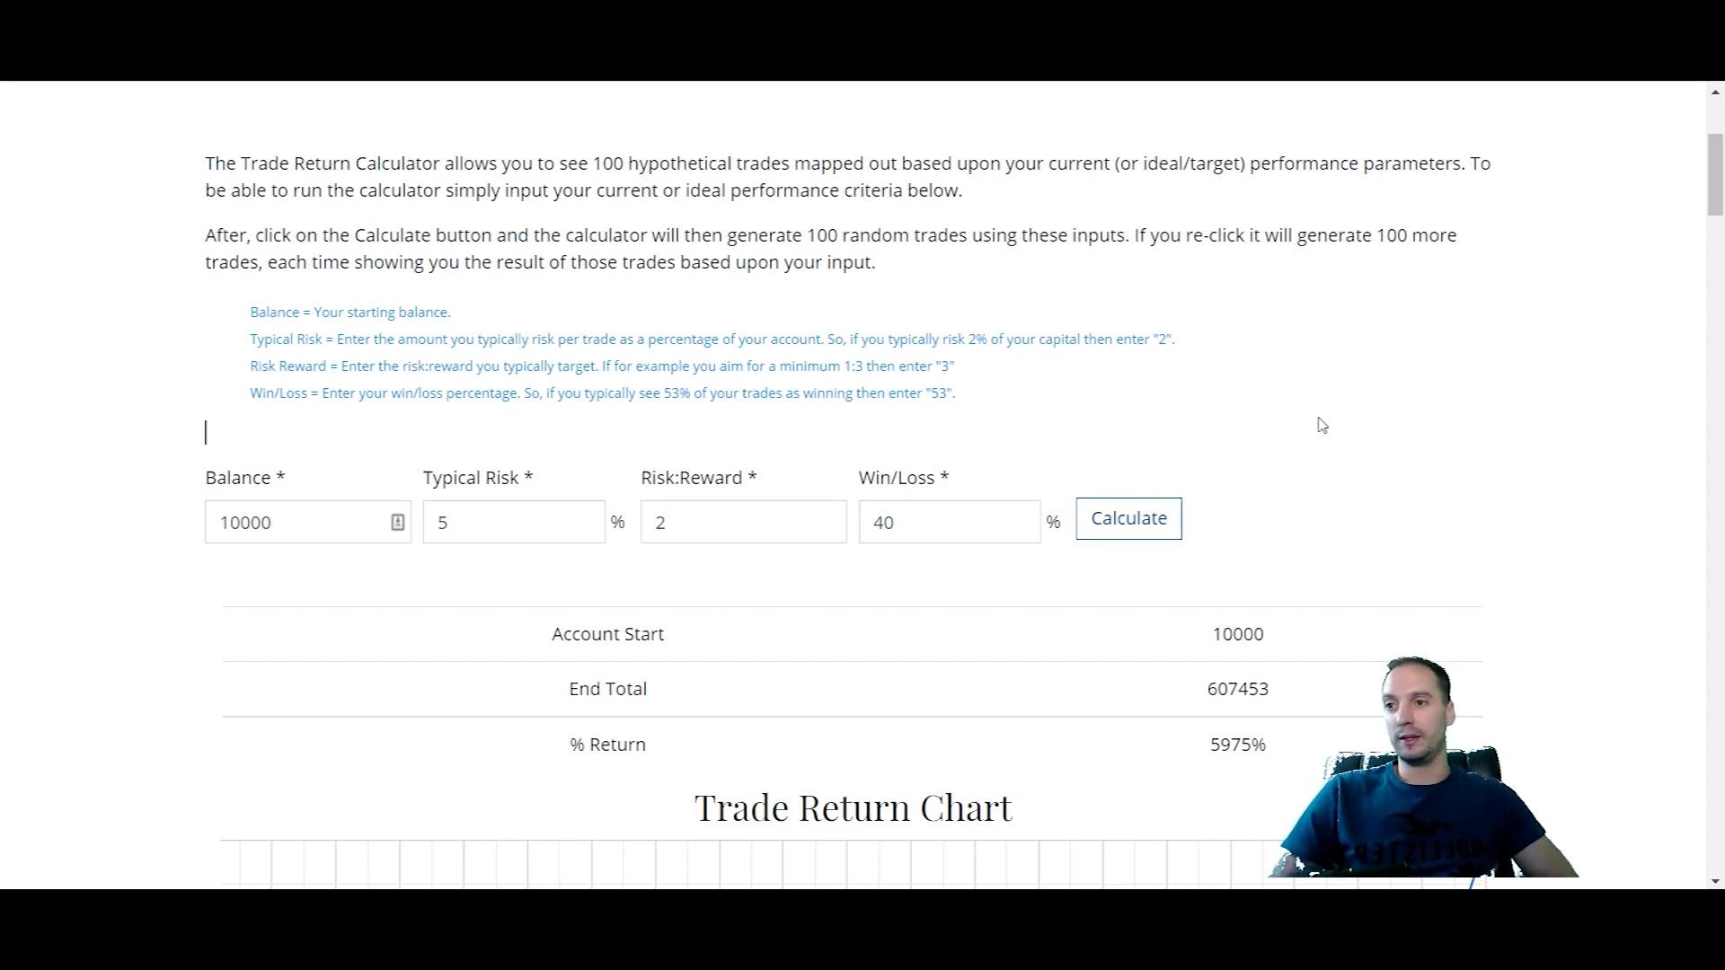
click(1128, 522)
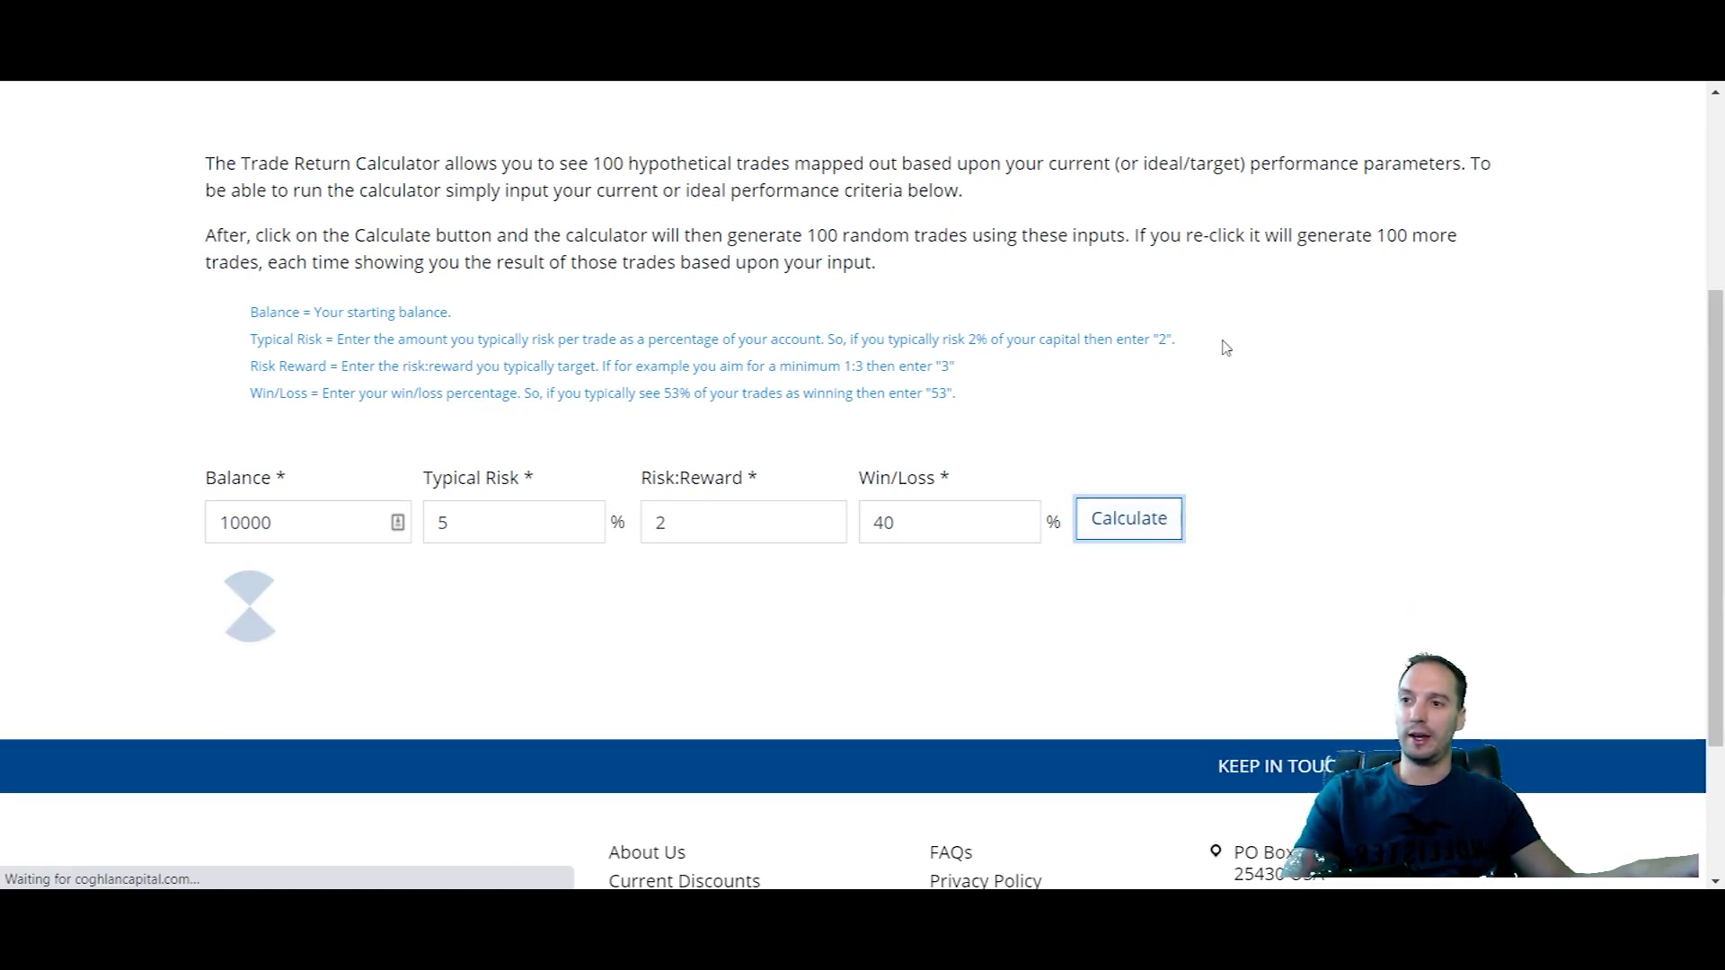
Review the return summary and Trade Return Chart against the balance, typical risk and risk:reward inputs.
scroll(1231, 342, down, 2)
scroll(1505, 309, down, 3)
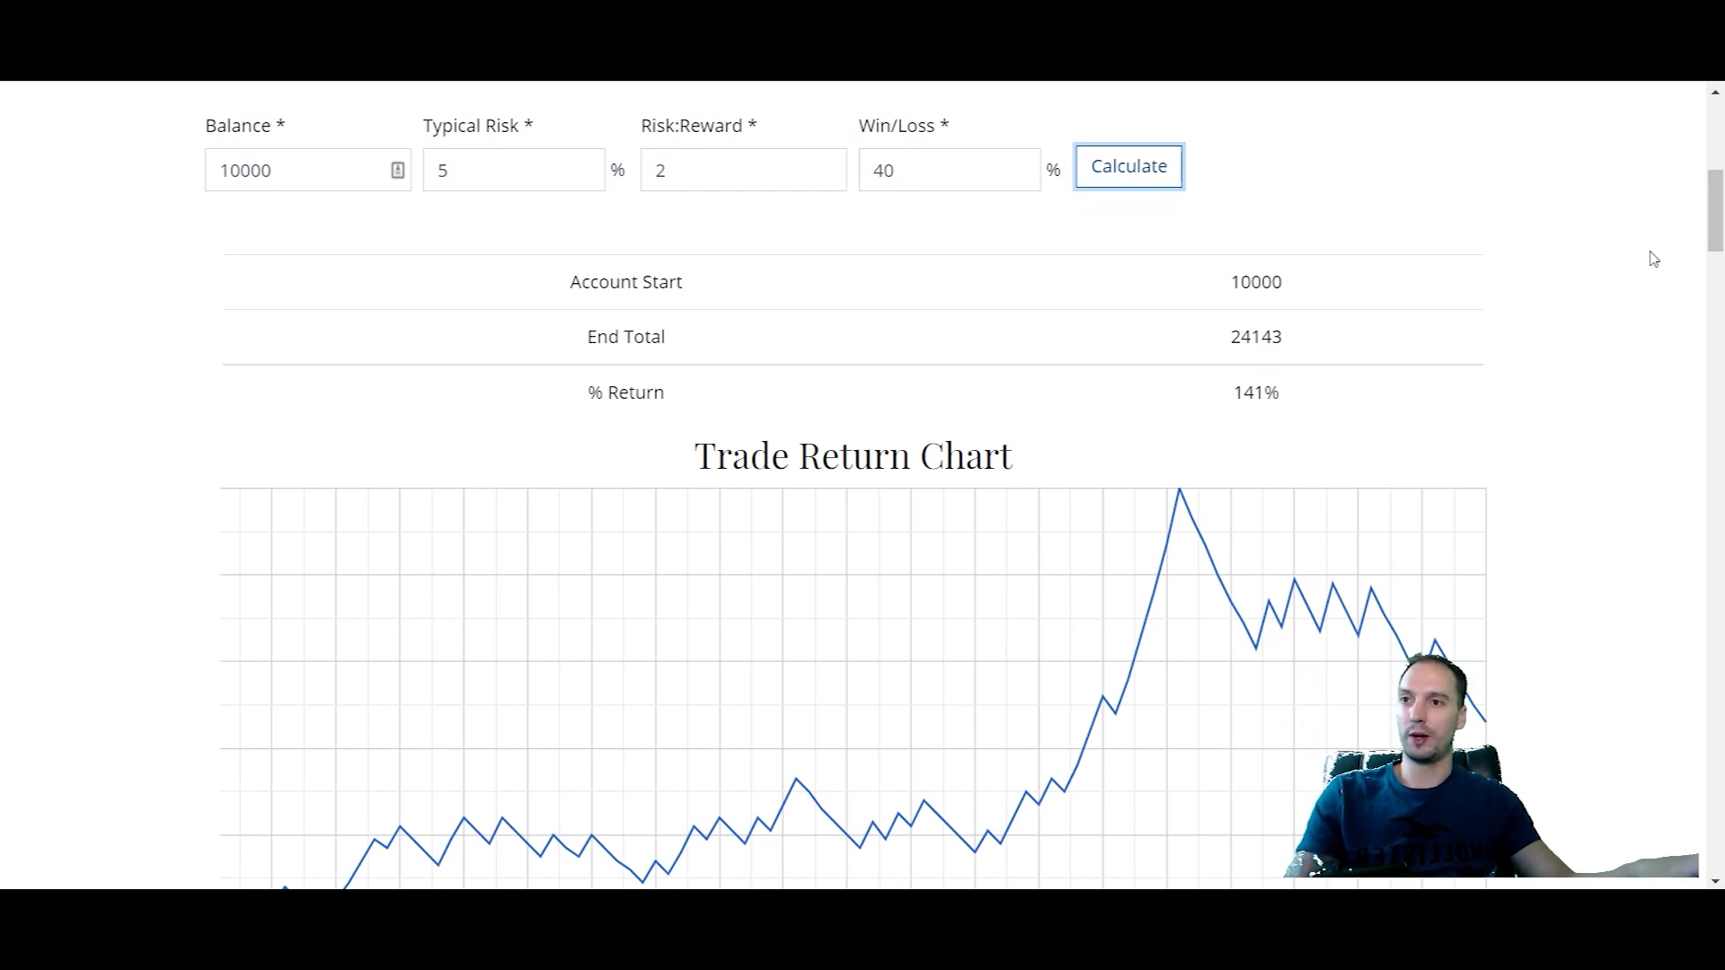
scroll(1652, 259, up, 1)
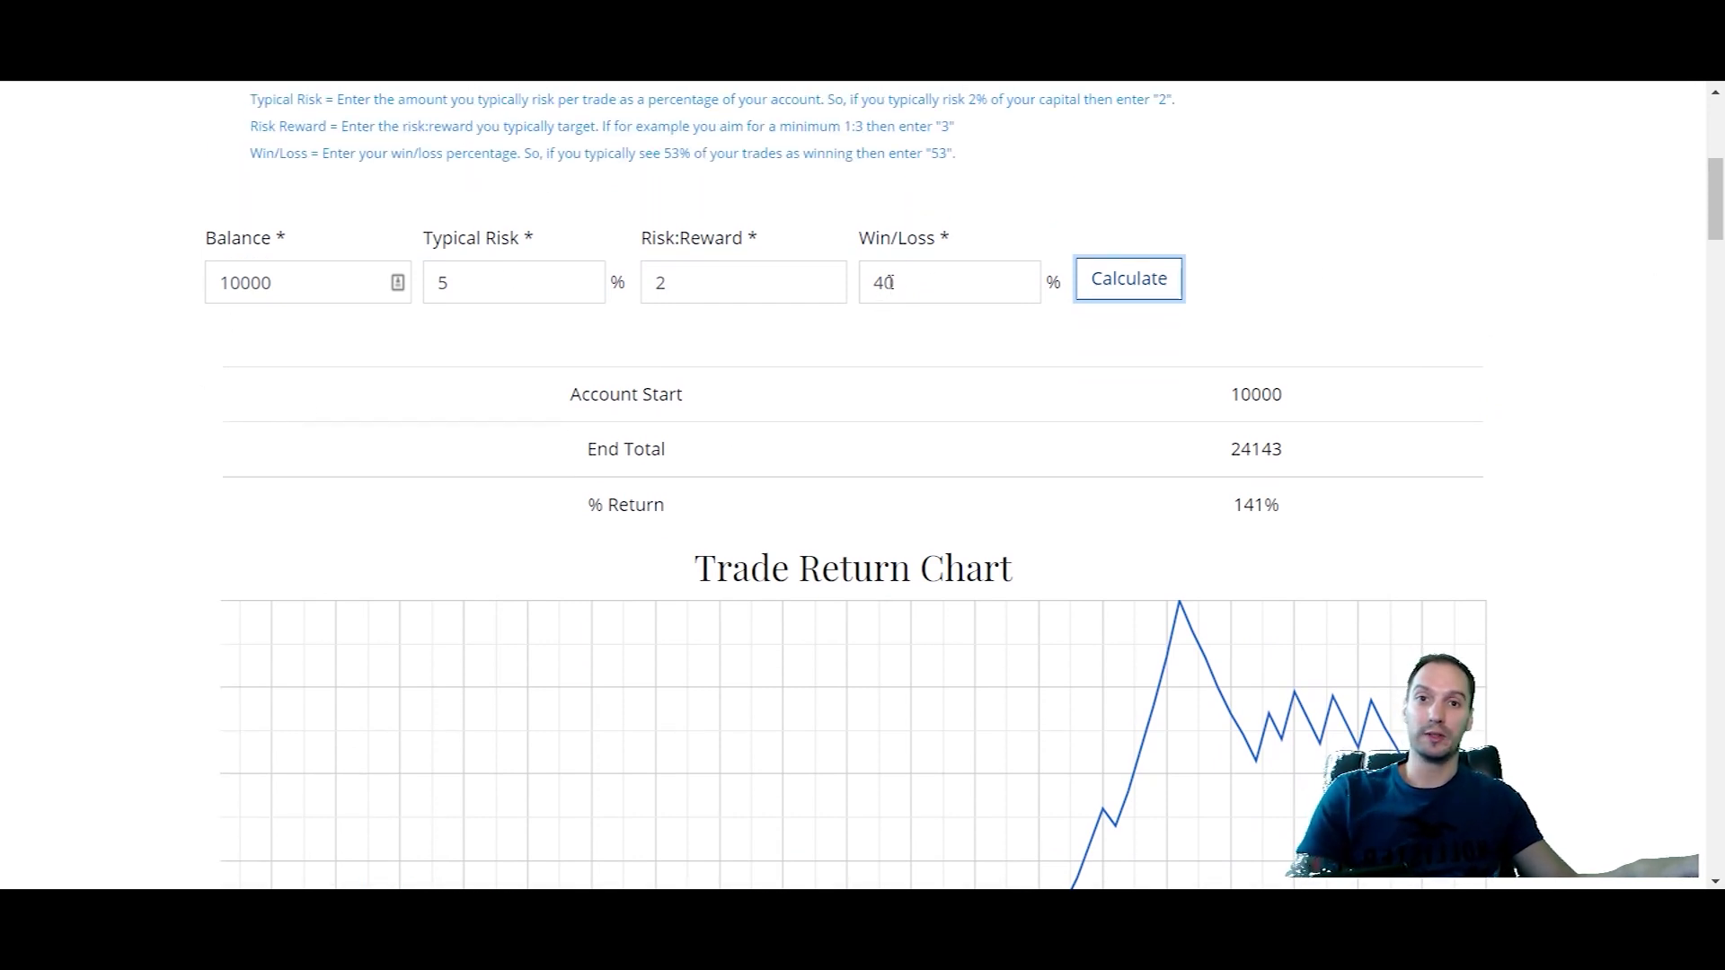
double_click(296, 282)
double_click(501, 282)
double_click(719, 283)
scroll(1328, 284, down, 10)
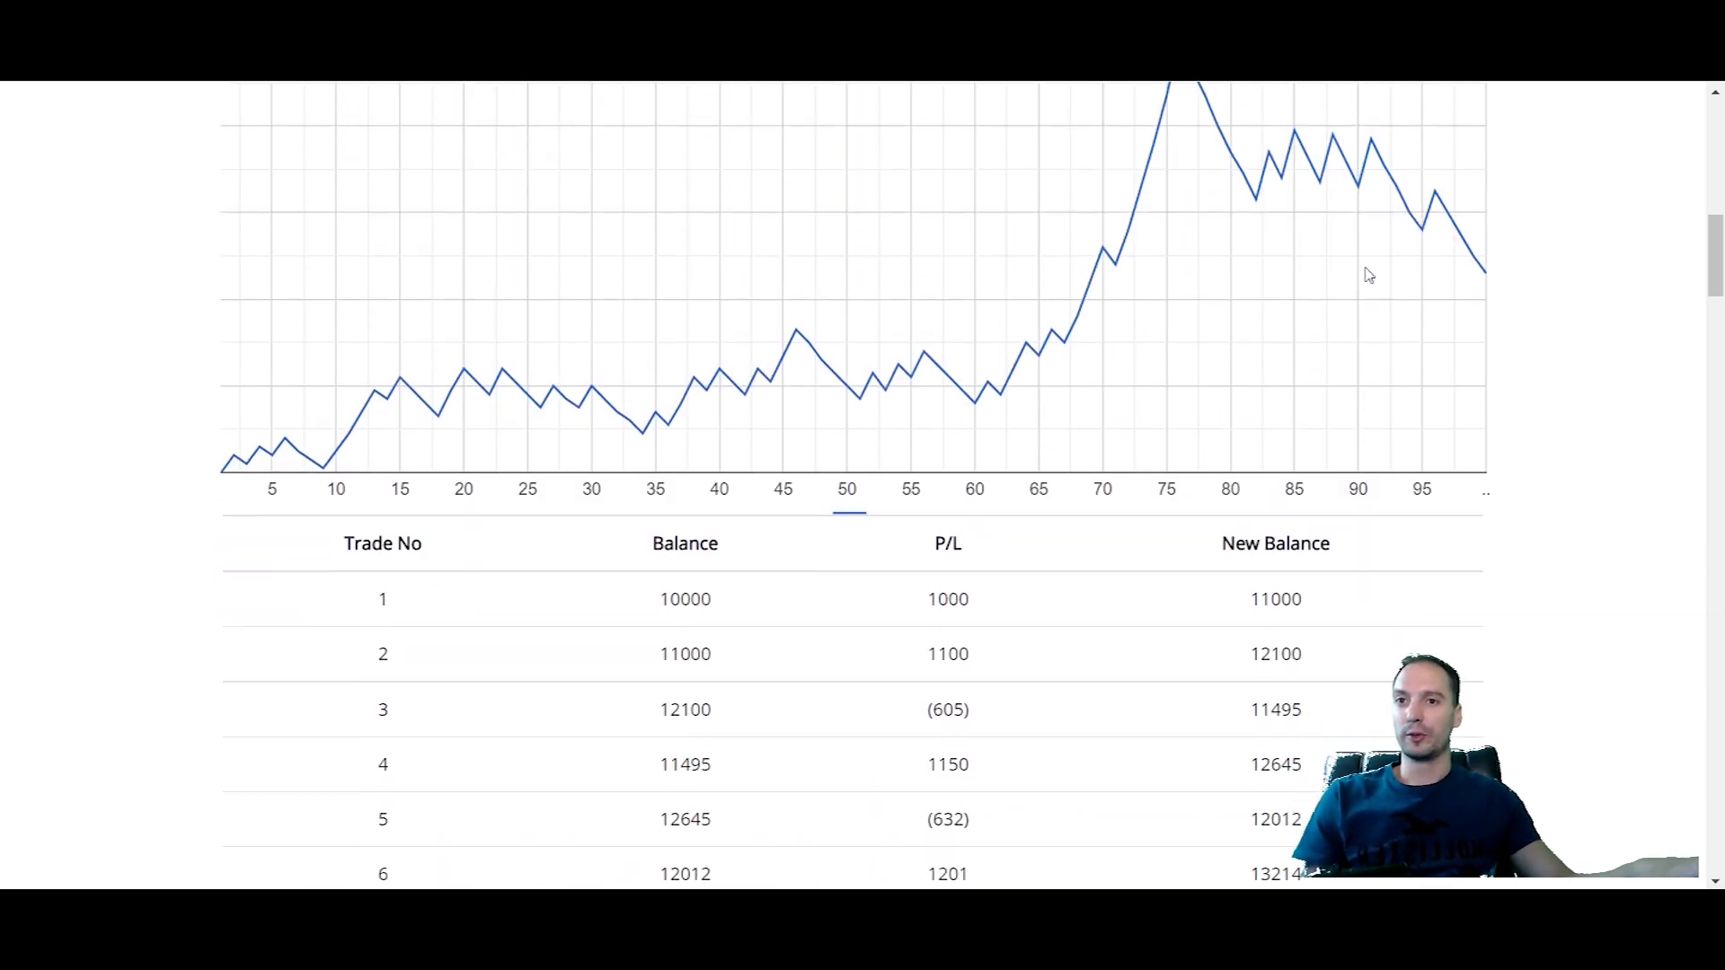
Look through the table of hypothetical trades and return to its first rows.
drag(368, 255, 978, 635)
scroll(408, 554, down, 6)
scroll(489, 692, down, 6)
click(998, 785)
scroll(998, 785, up, 14)
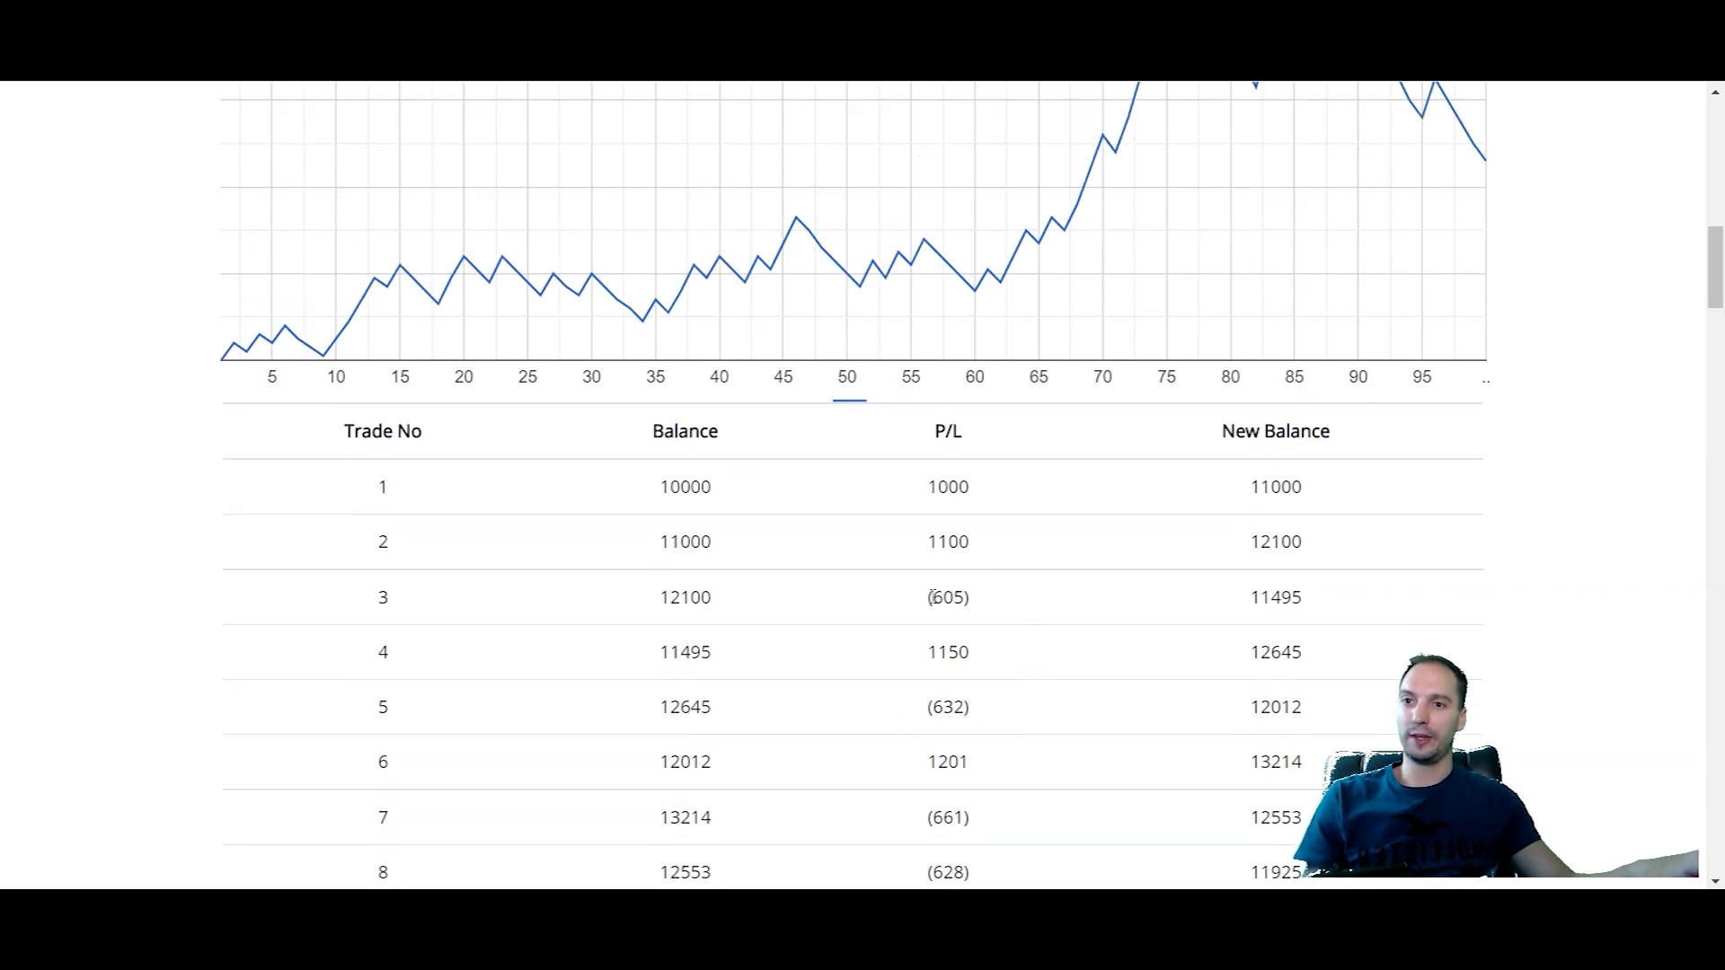
Compare the P/L of trade 1 with that of trade 3 in the trade table.
drag(927, 494, 1012, 493)
click(952, 591)
click(914, 601)
drag(935, 599, 986, 601)
click(970, 596)
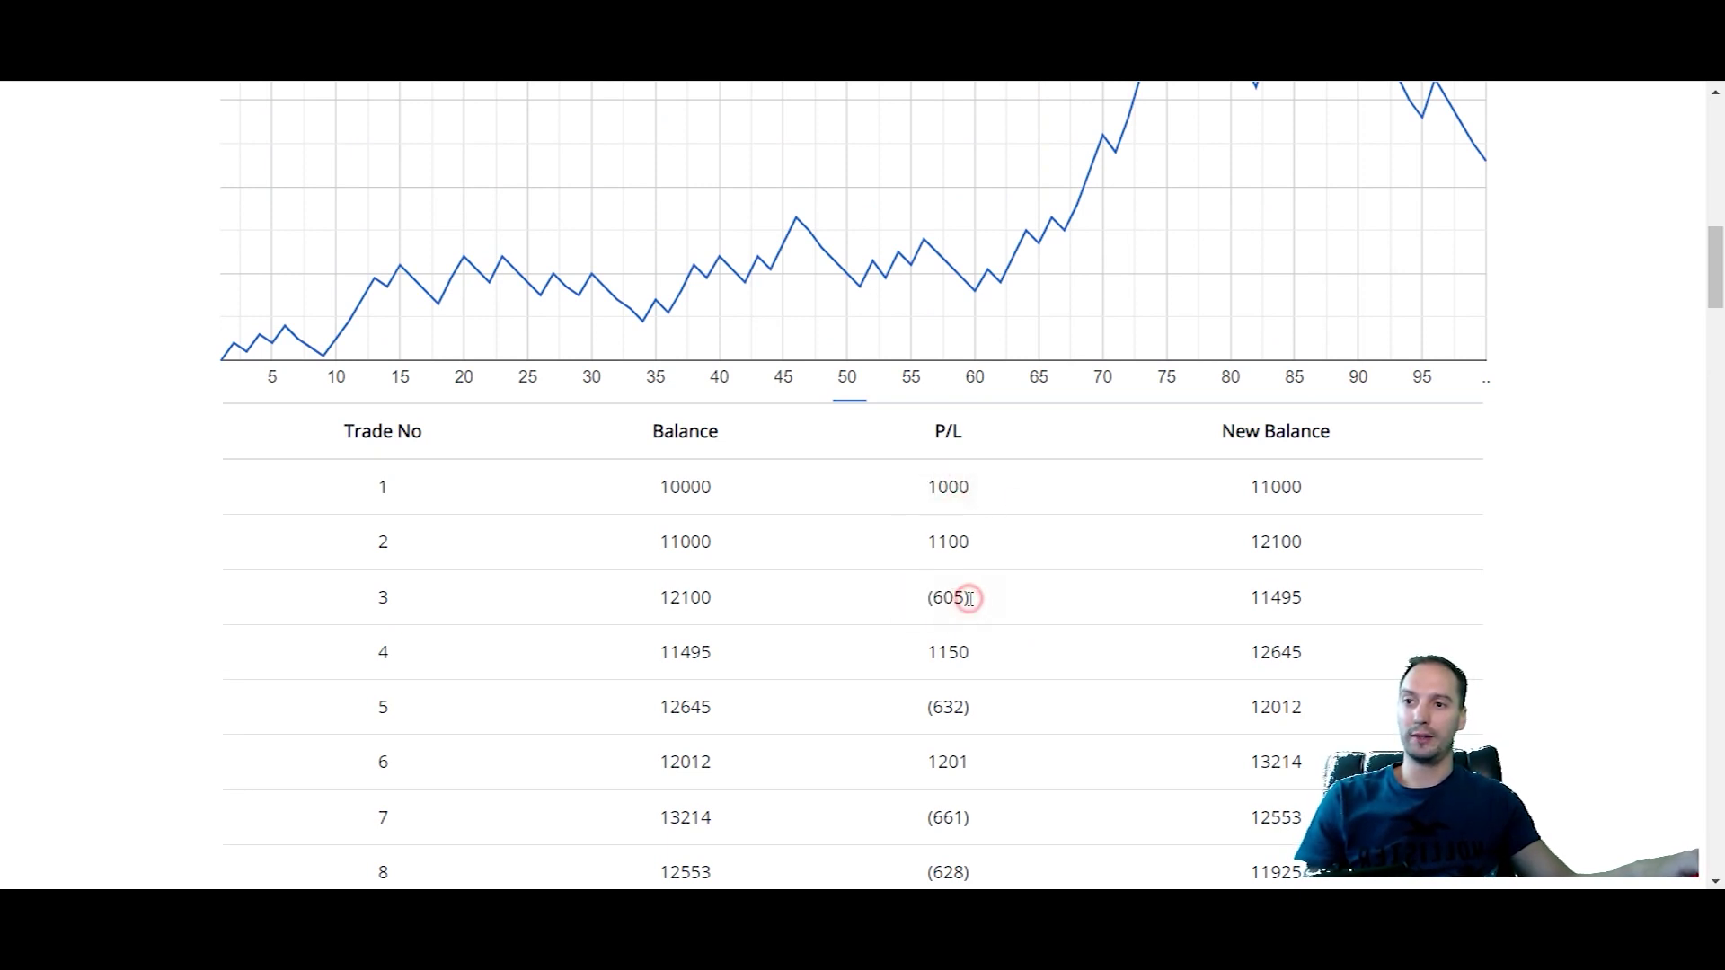
Check trade 1's new balance in the trade table against the Trade Return Chart's growth.
scroll(1183, 520, down, 3)
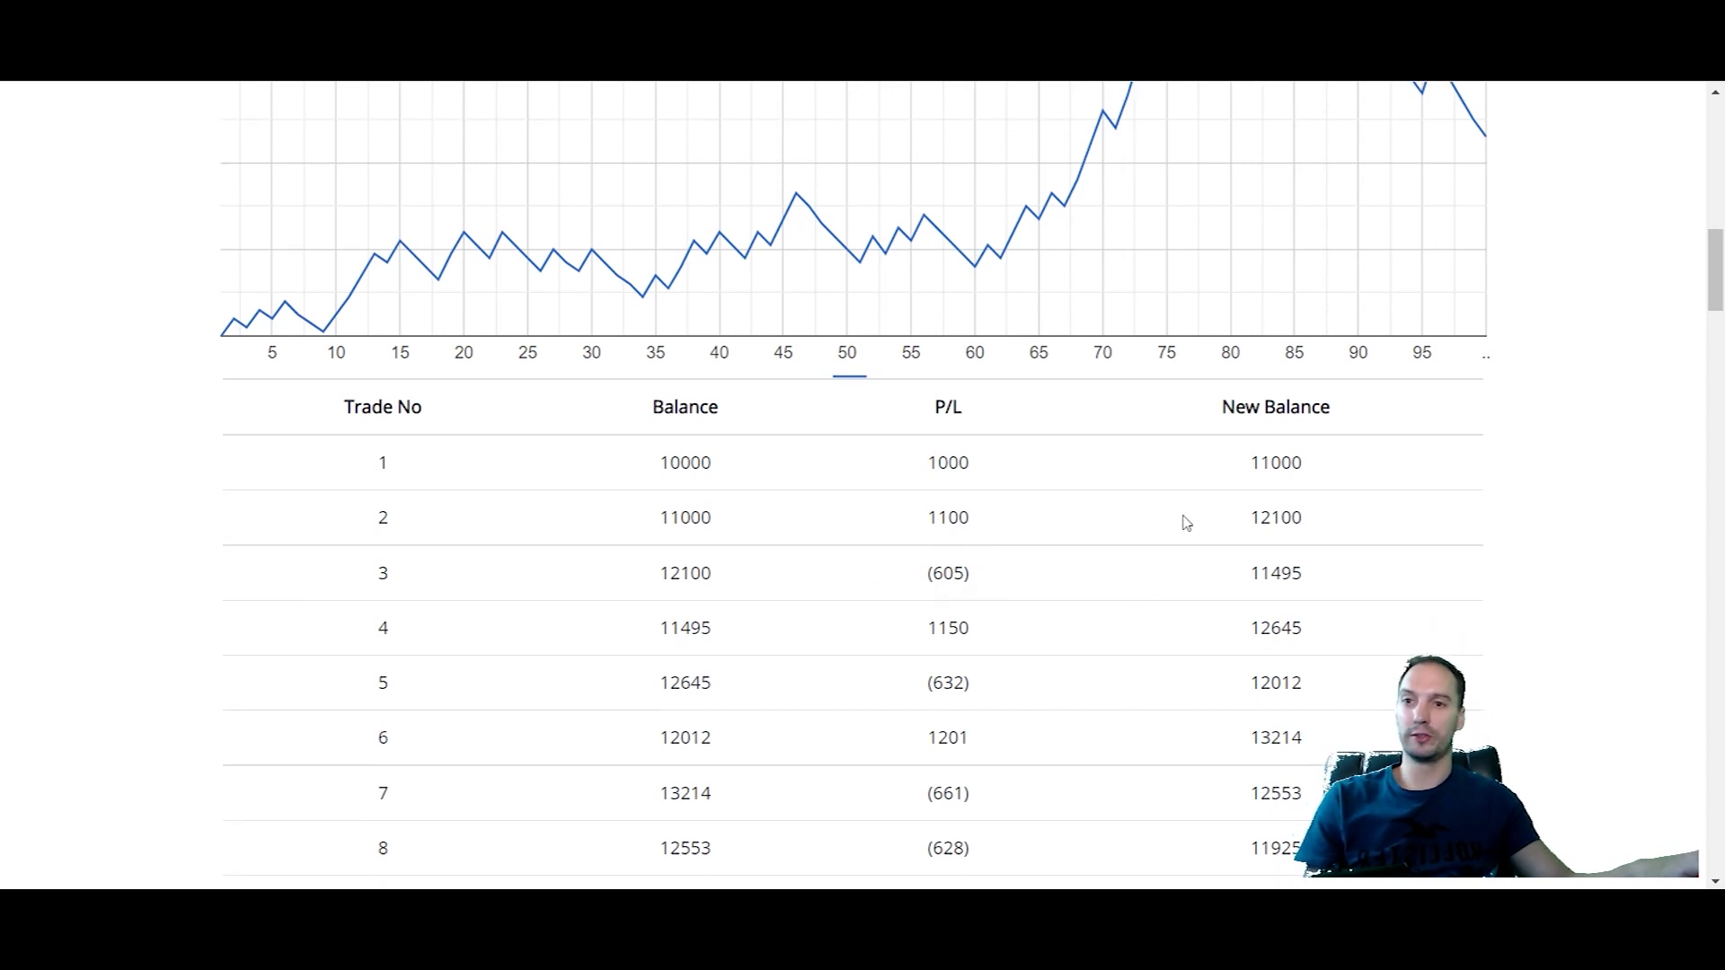
drag(1245, 263, 1313, 269)
click(1281, 265)
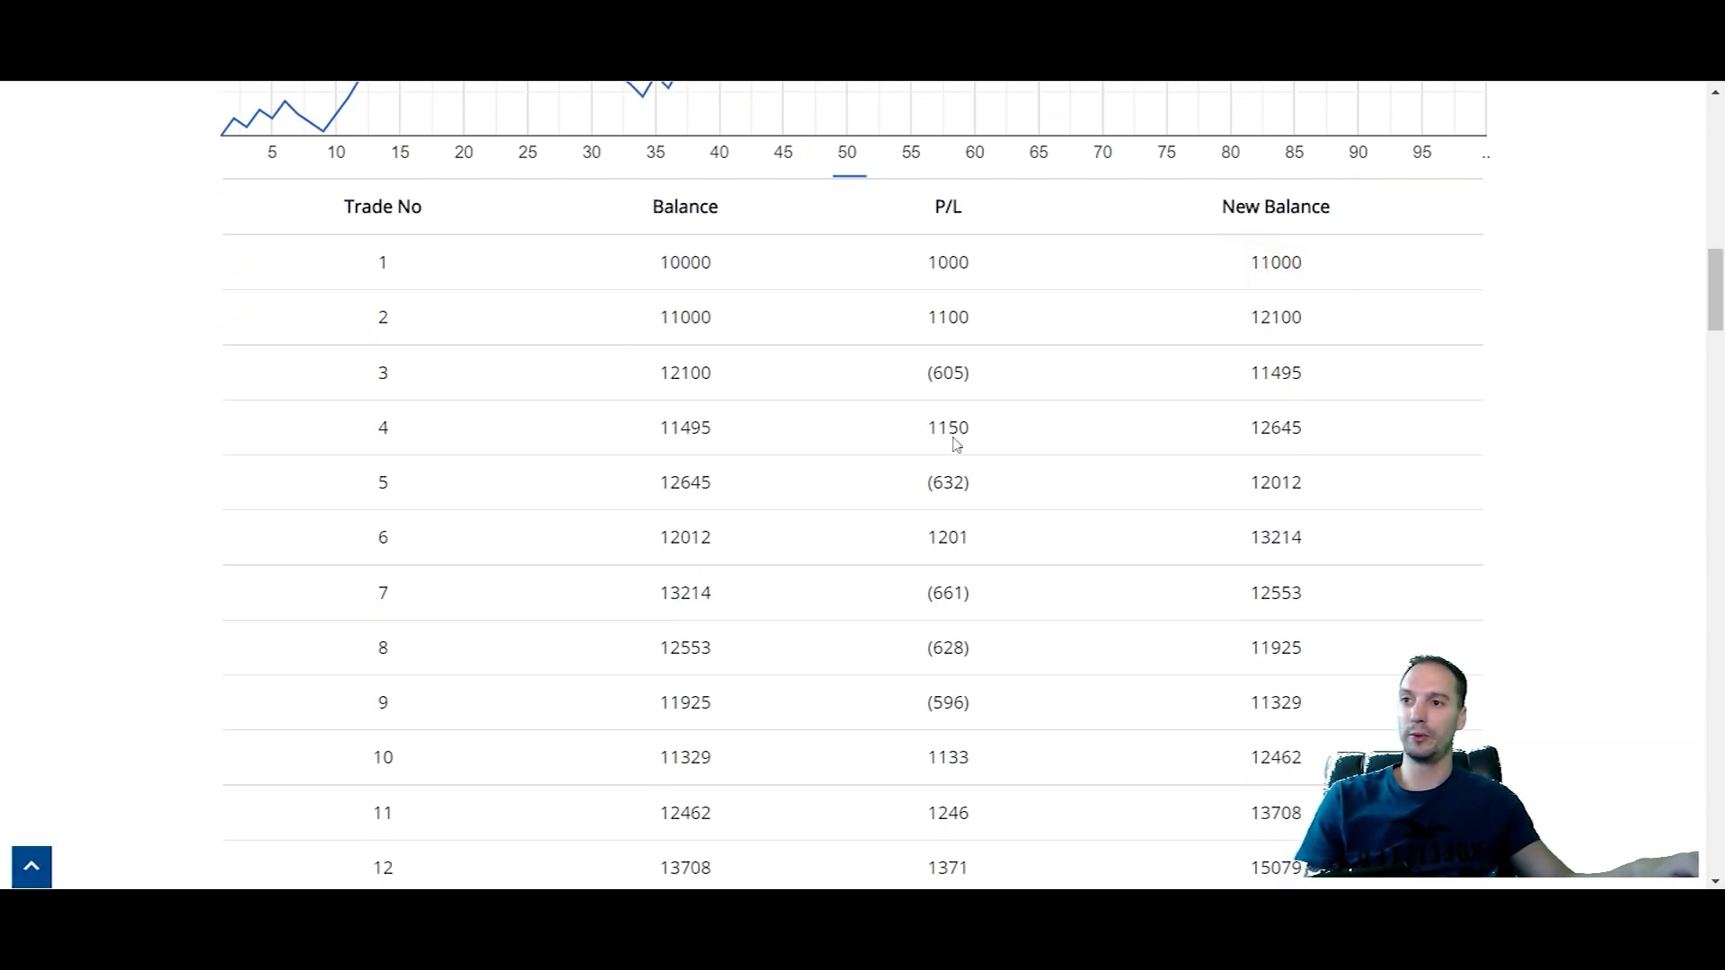
scroll(955, 443, up, 5)
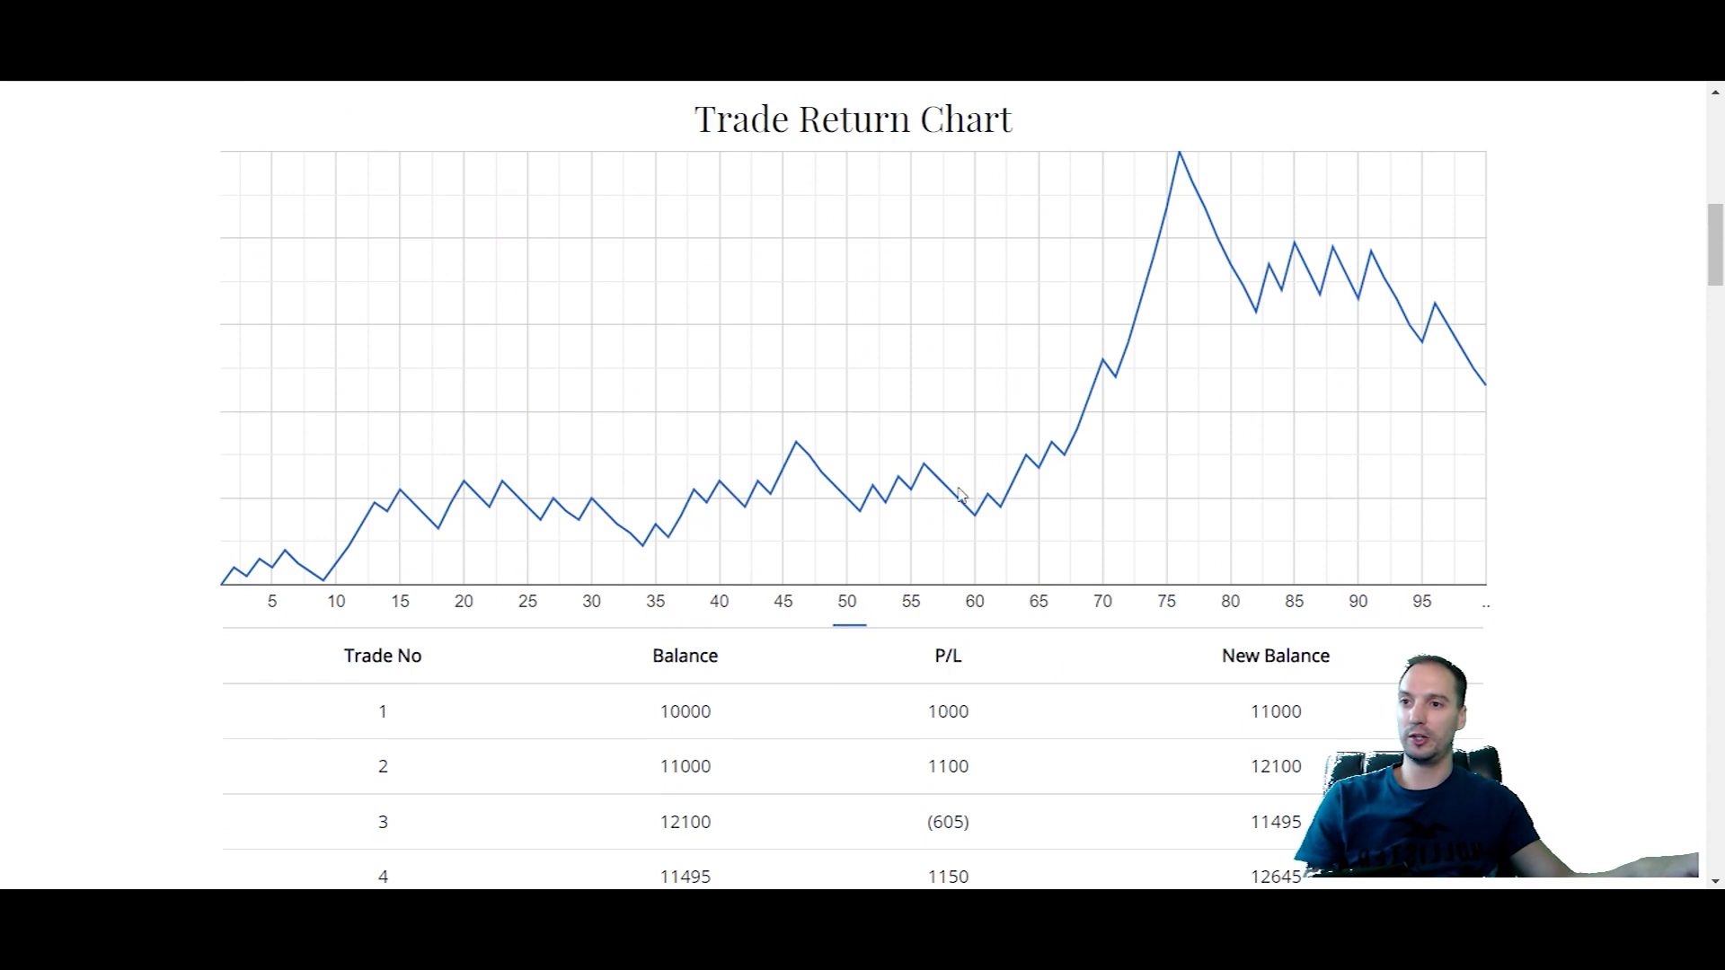
scroll(1033, 485, up, 3)
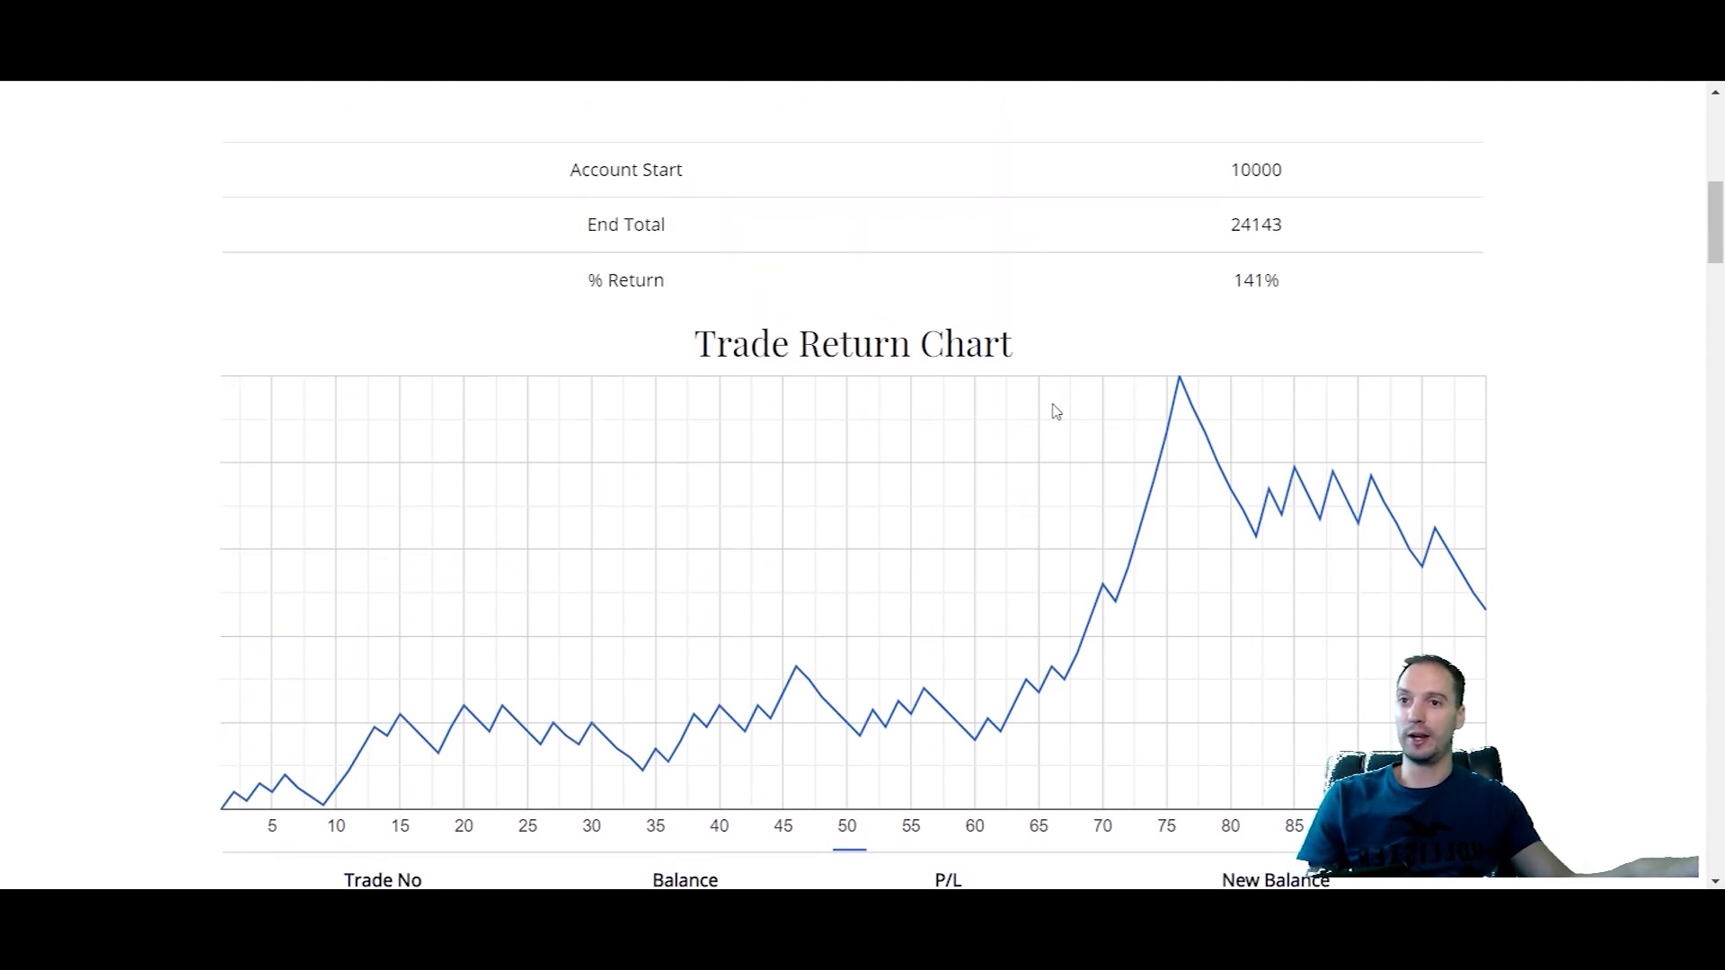
scroll(882, 470, down, 3)
scroll(342, 557, down, 1)
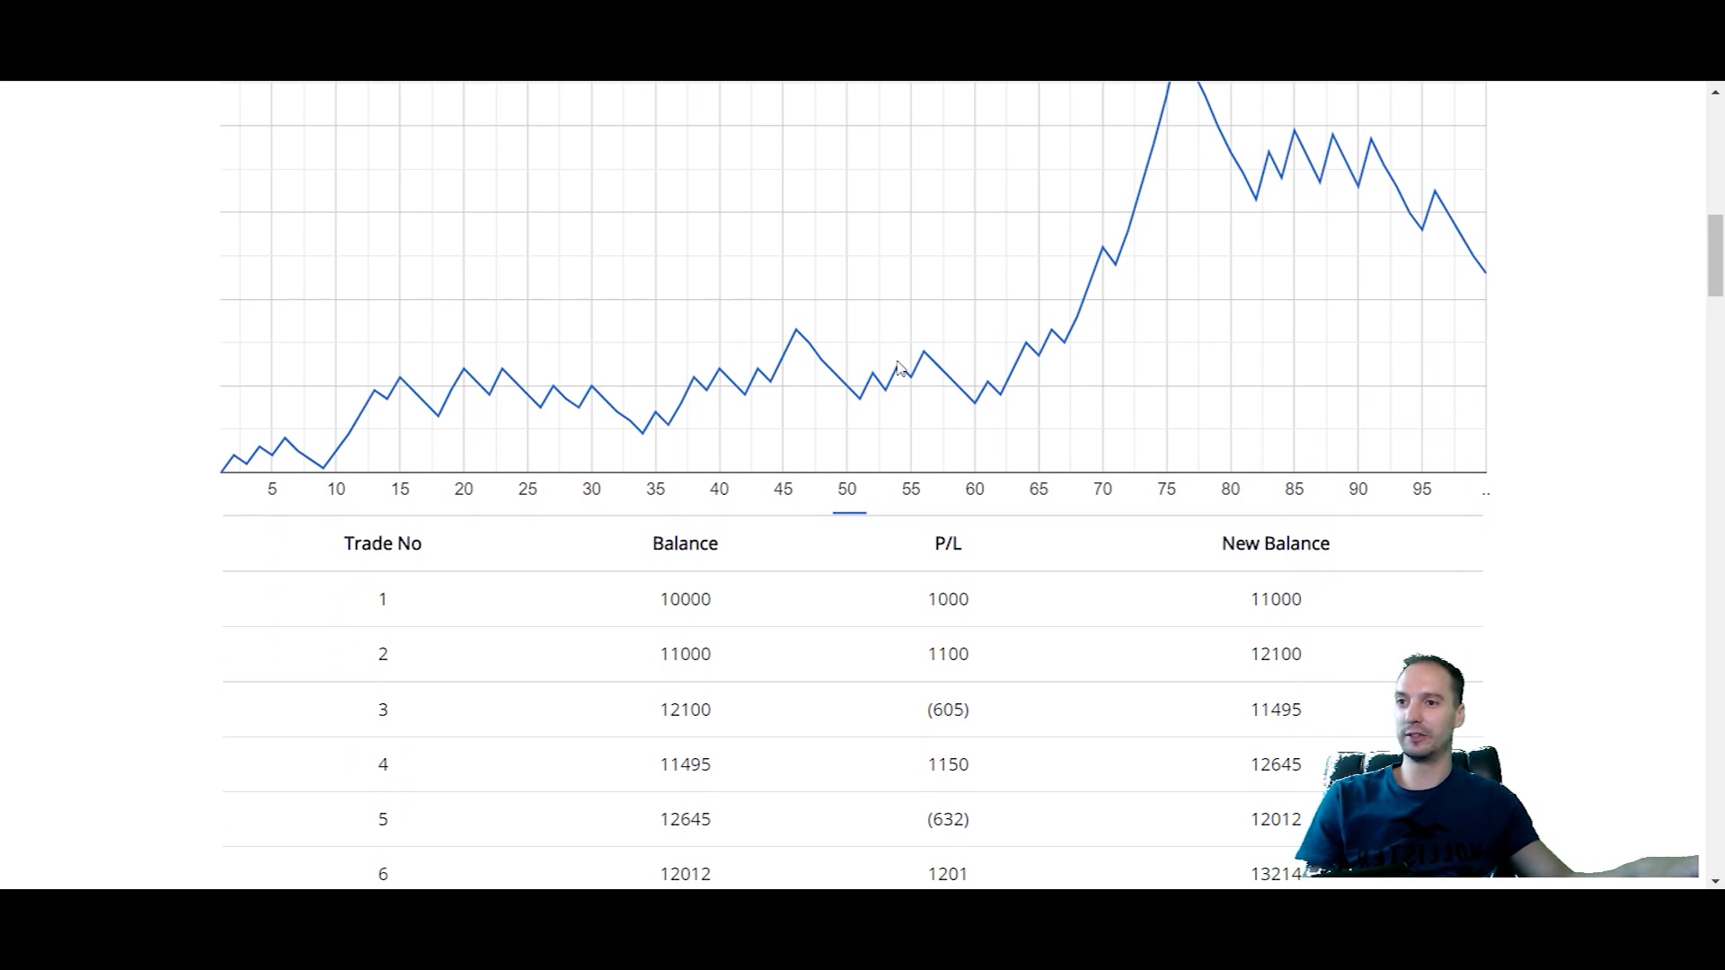
scroll(995, 436, up, 1)
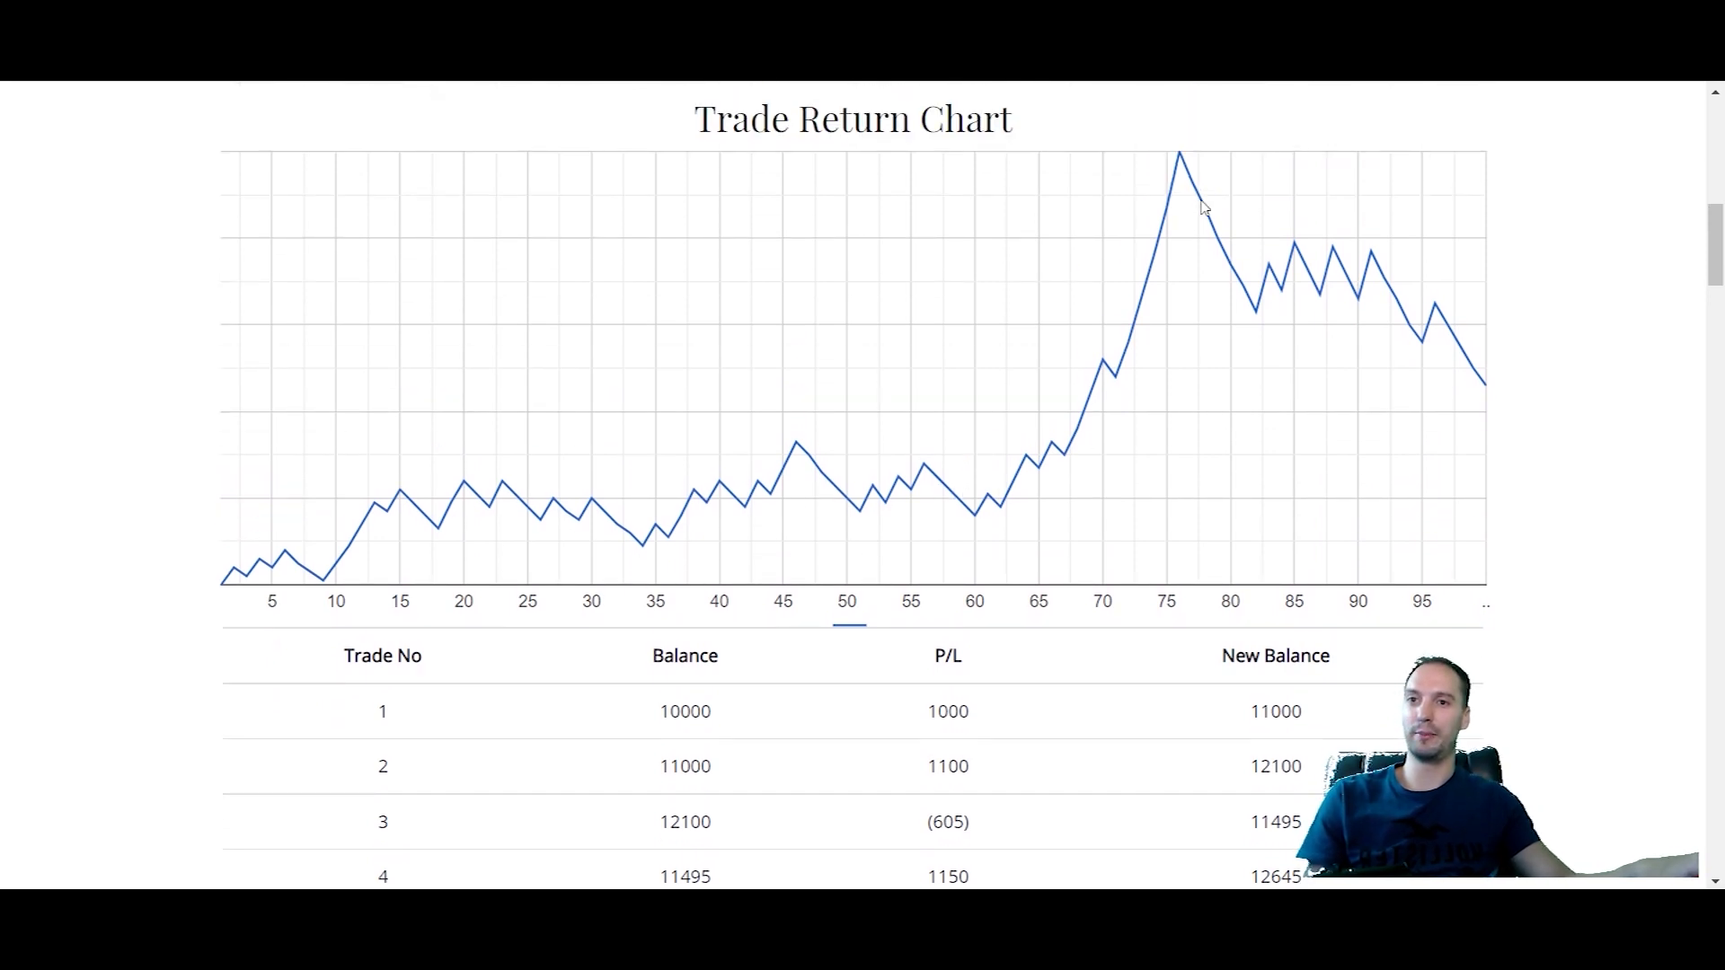
scroll(1124, 281, down, 4)
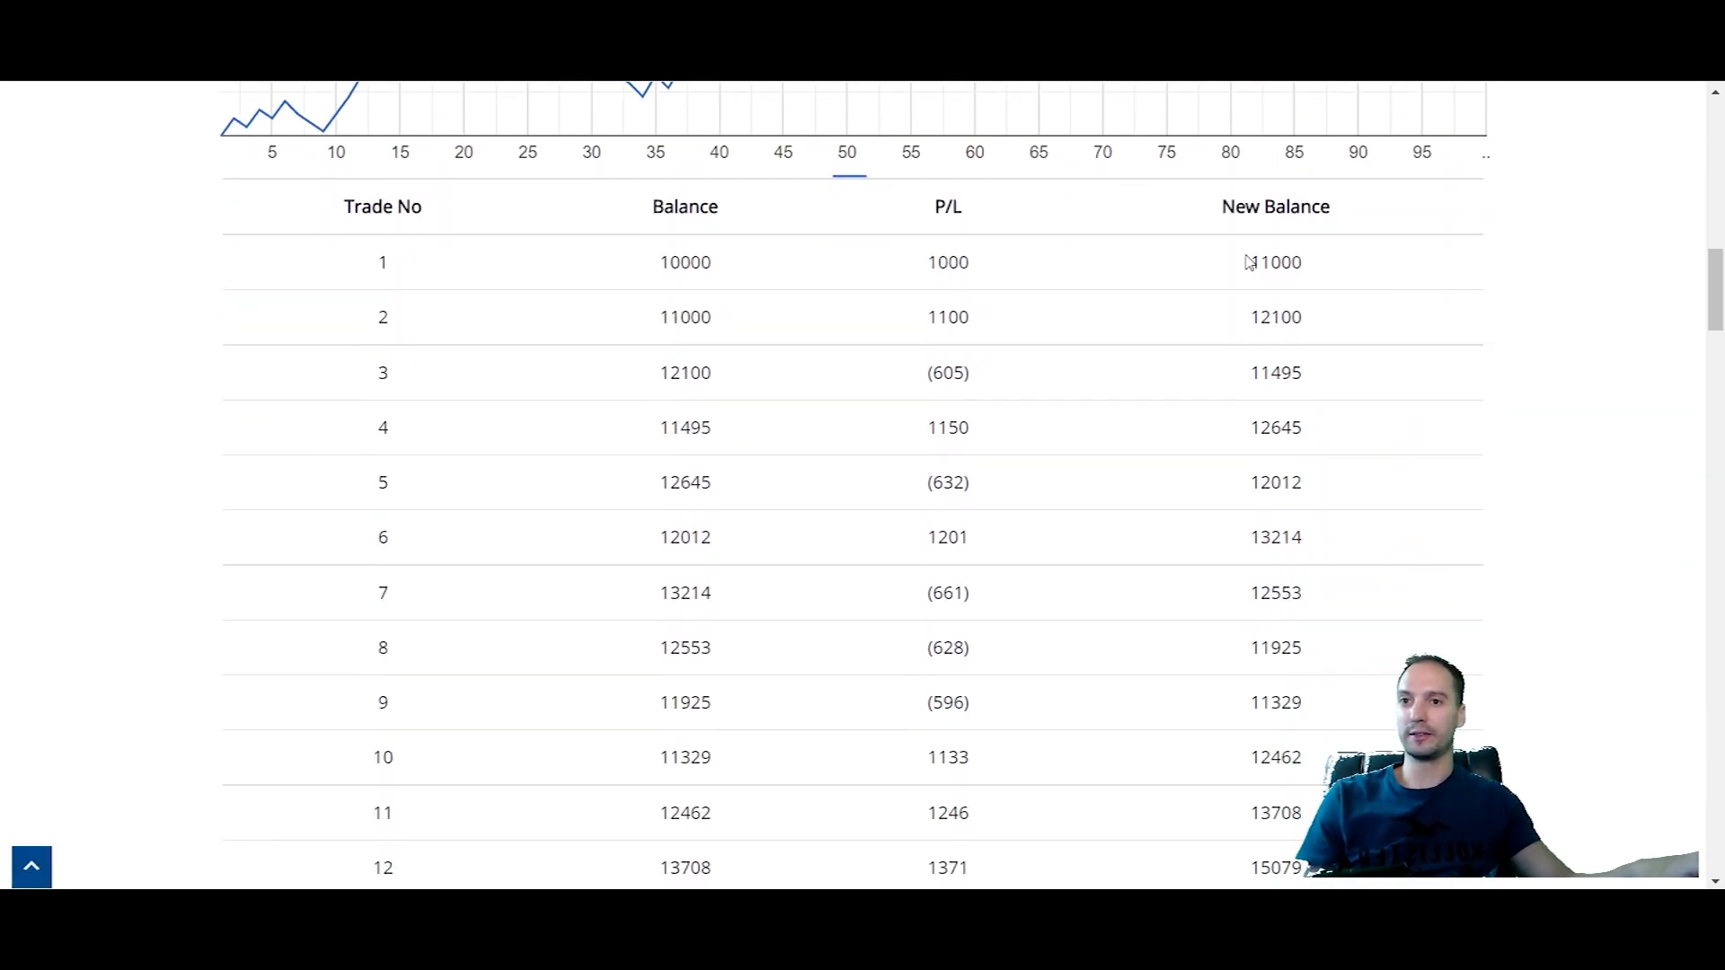
Examine how trade 1's P/L feeds into its new balance in the trade table.
drag(925, 263, 979, 263)
click(951, 265)
scroll(951, 267, up, 1)
scroll(951, 267, up, 2)
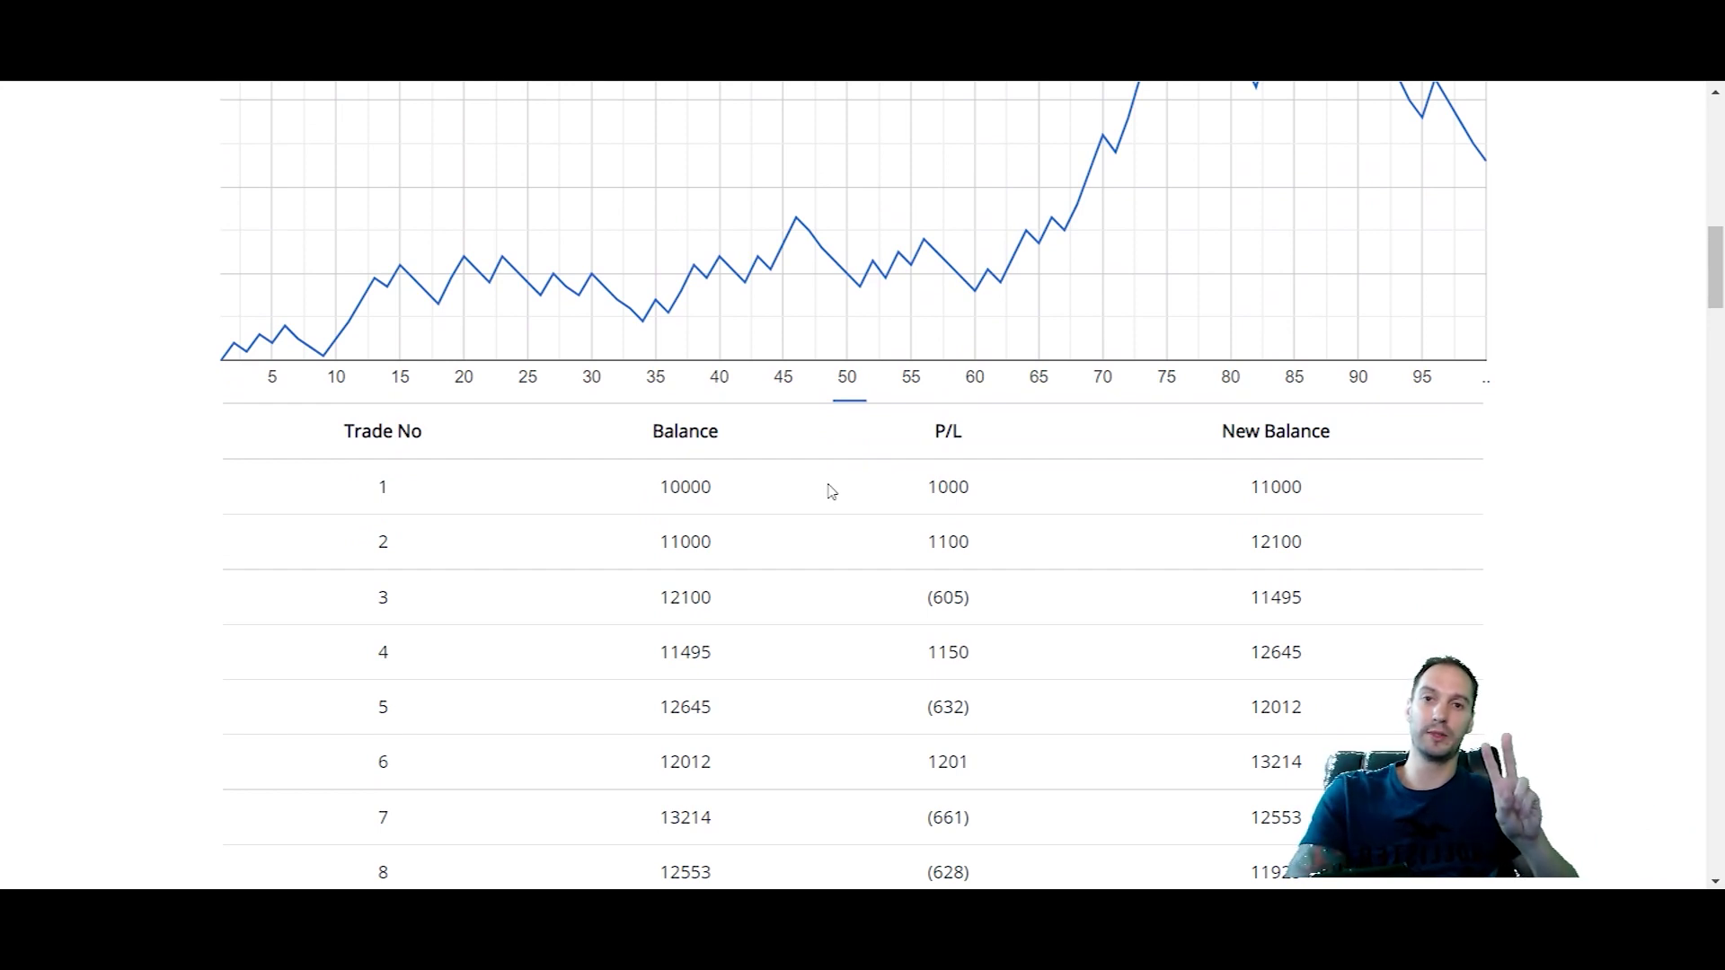
double_click(948, 488)
double_click(1265, 483)
click(1265, 478)
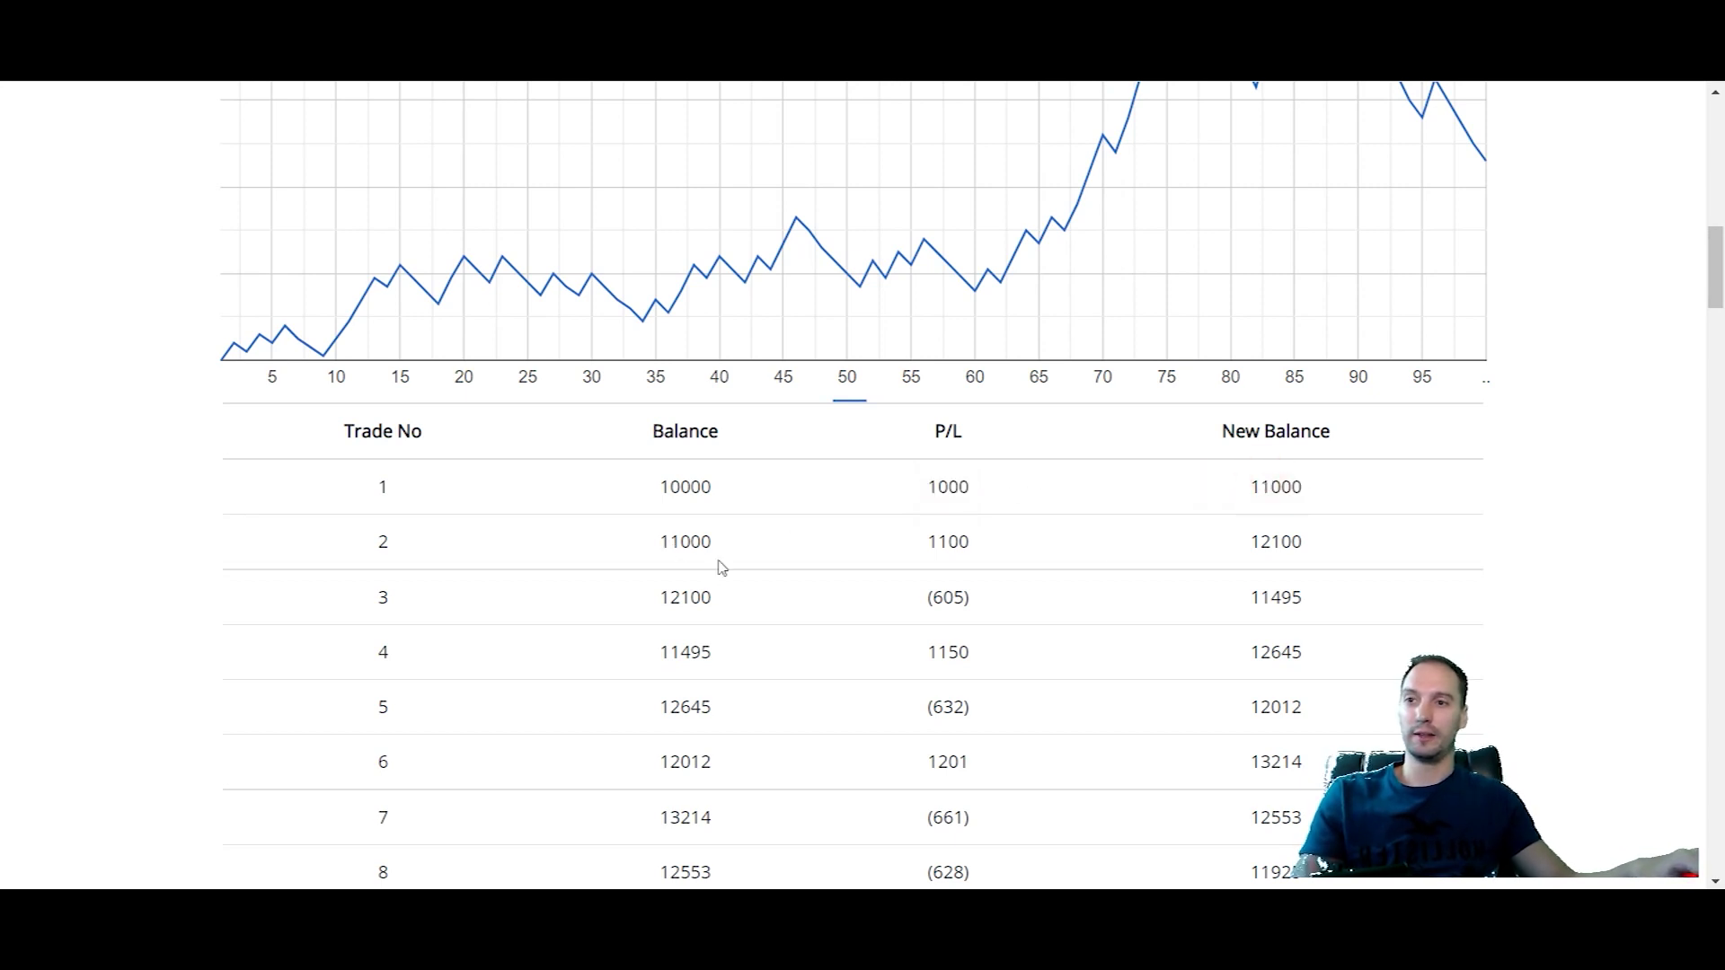
Compare trade 2's P/L with its starting balance in the trade table.
drag(930, 545, 1005, 544)
click(944, 546)
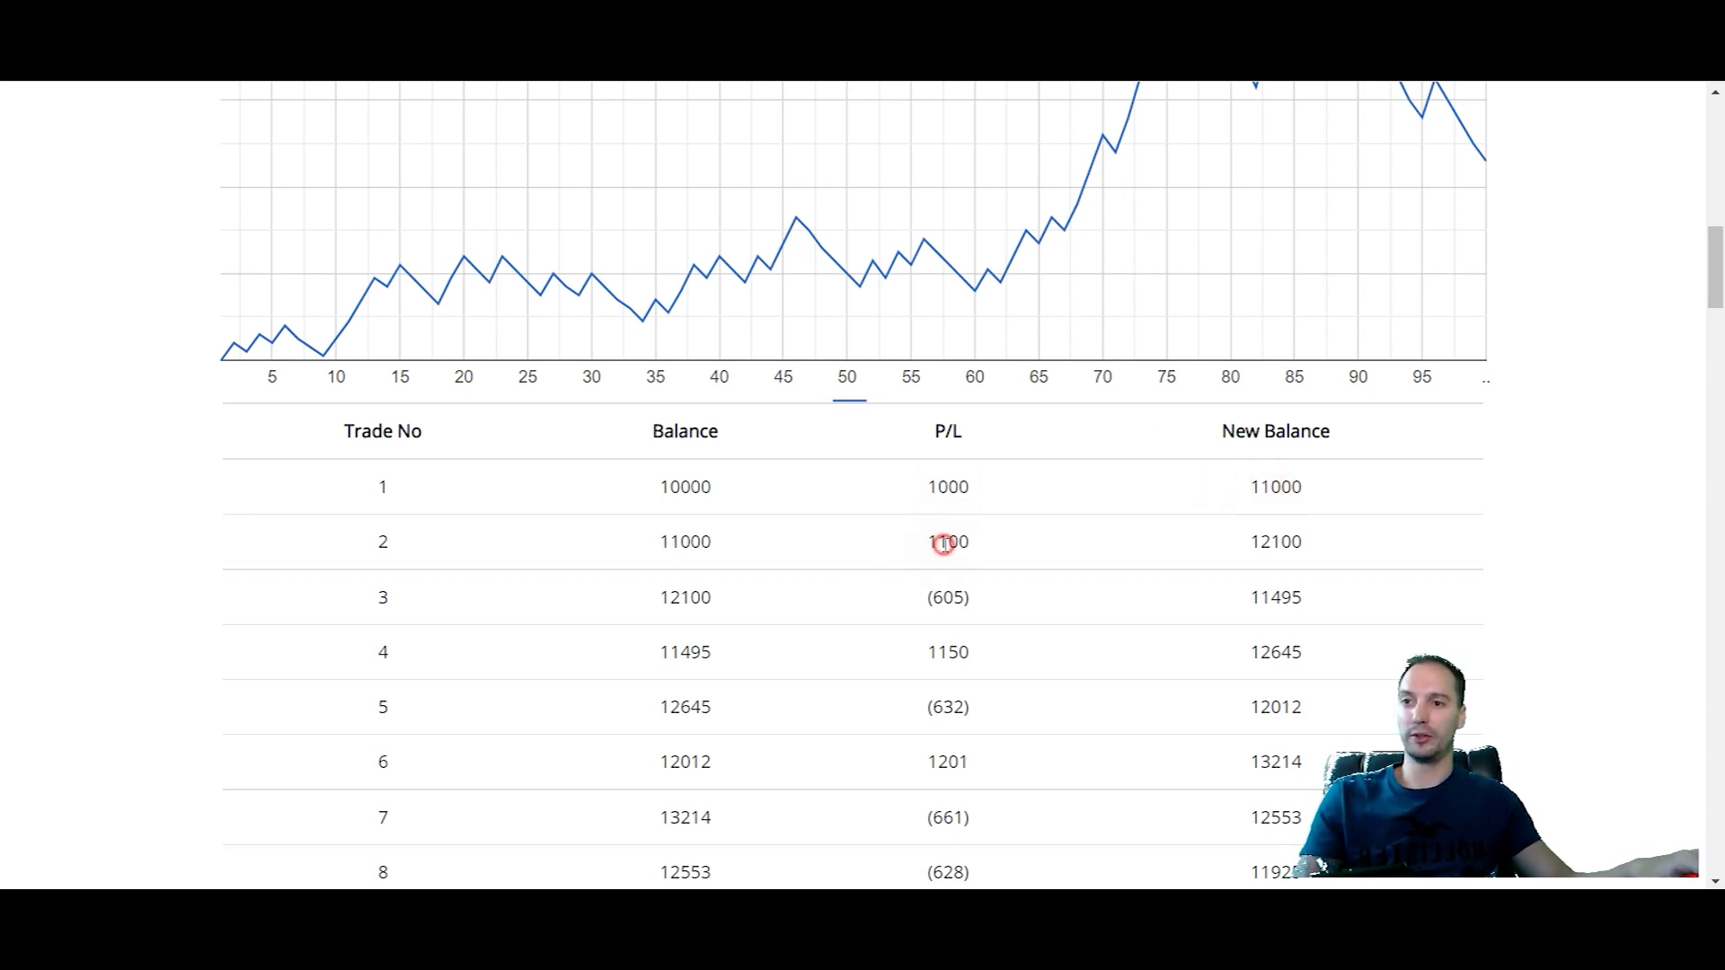
scroll(719, 450, down, 3)
scroll(774, 339, up, 2)
drag(652, 432, 715, 434)
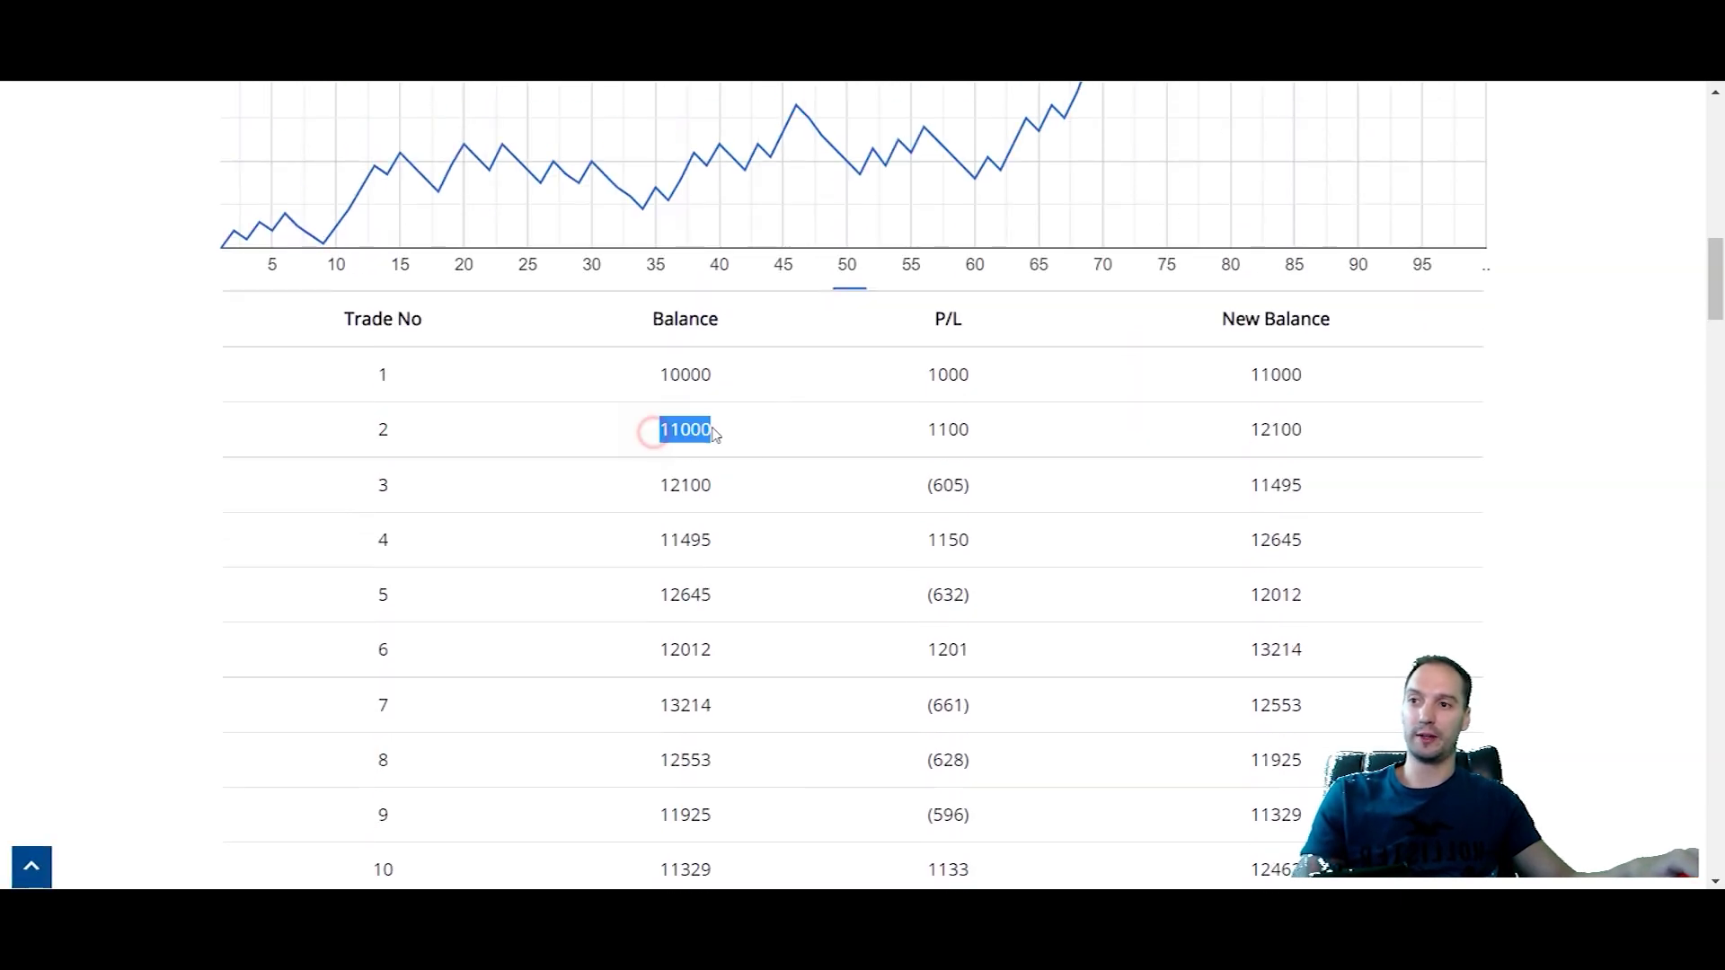
click(705, 434)
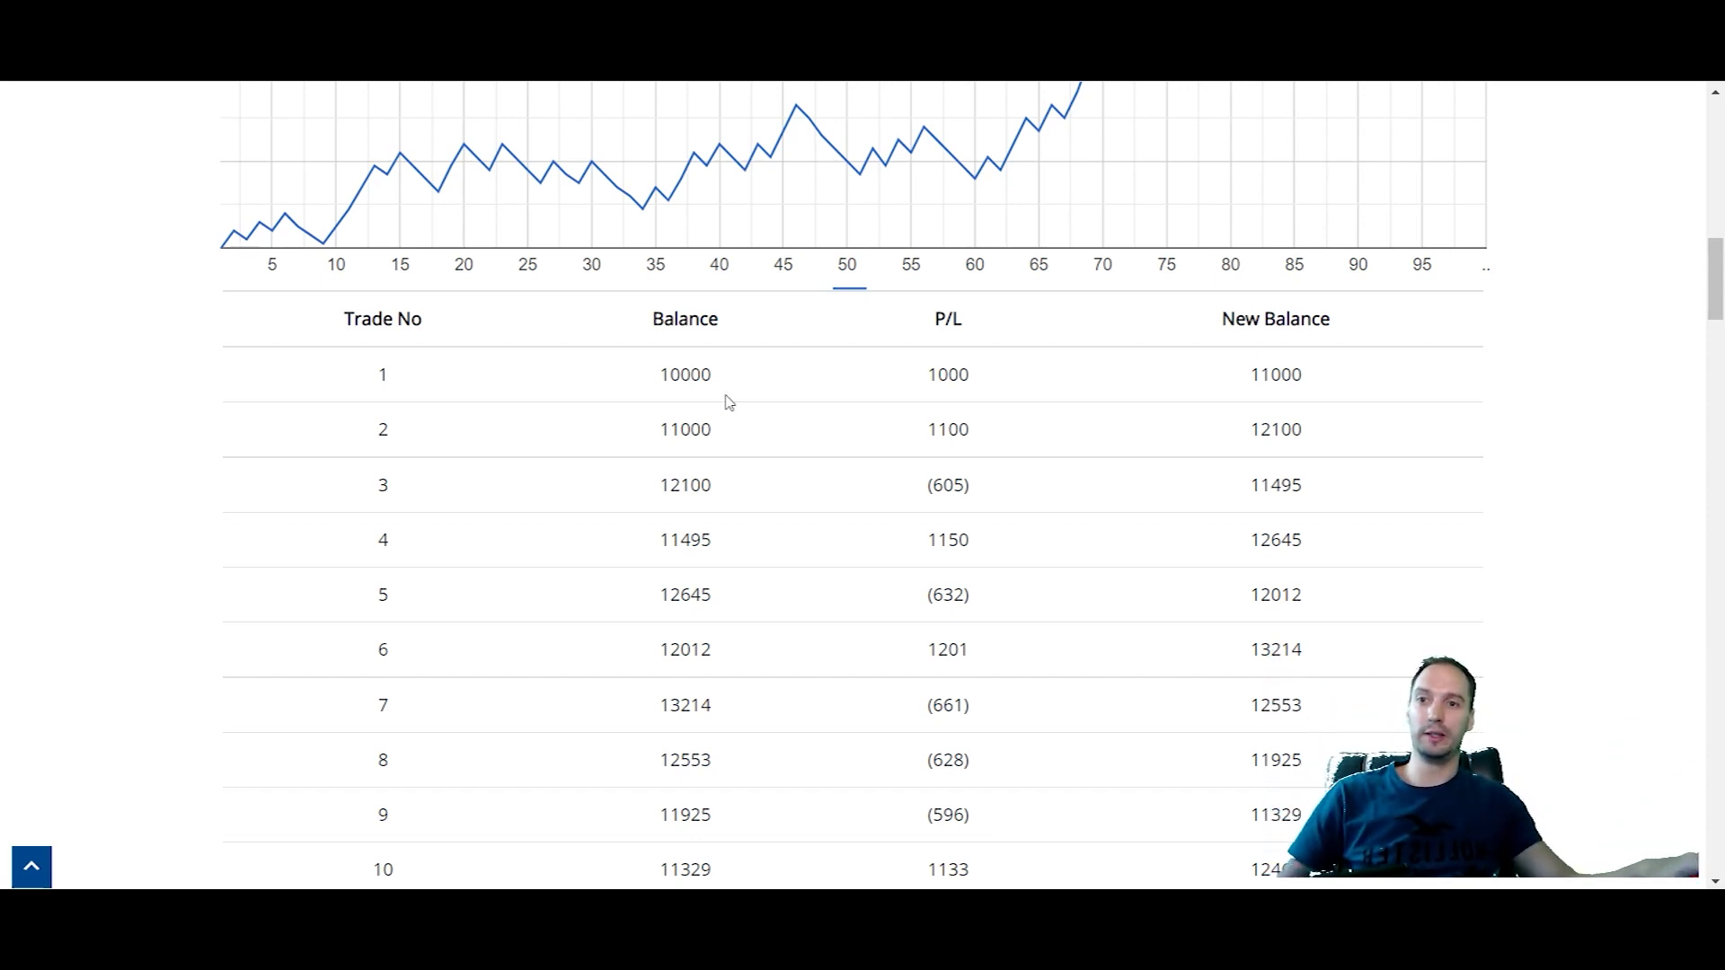
Look further down the hypothetical trades and return to the calculator inputs and return summary.
scroll(828, 371, down, 1)
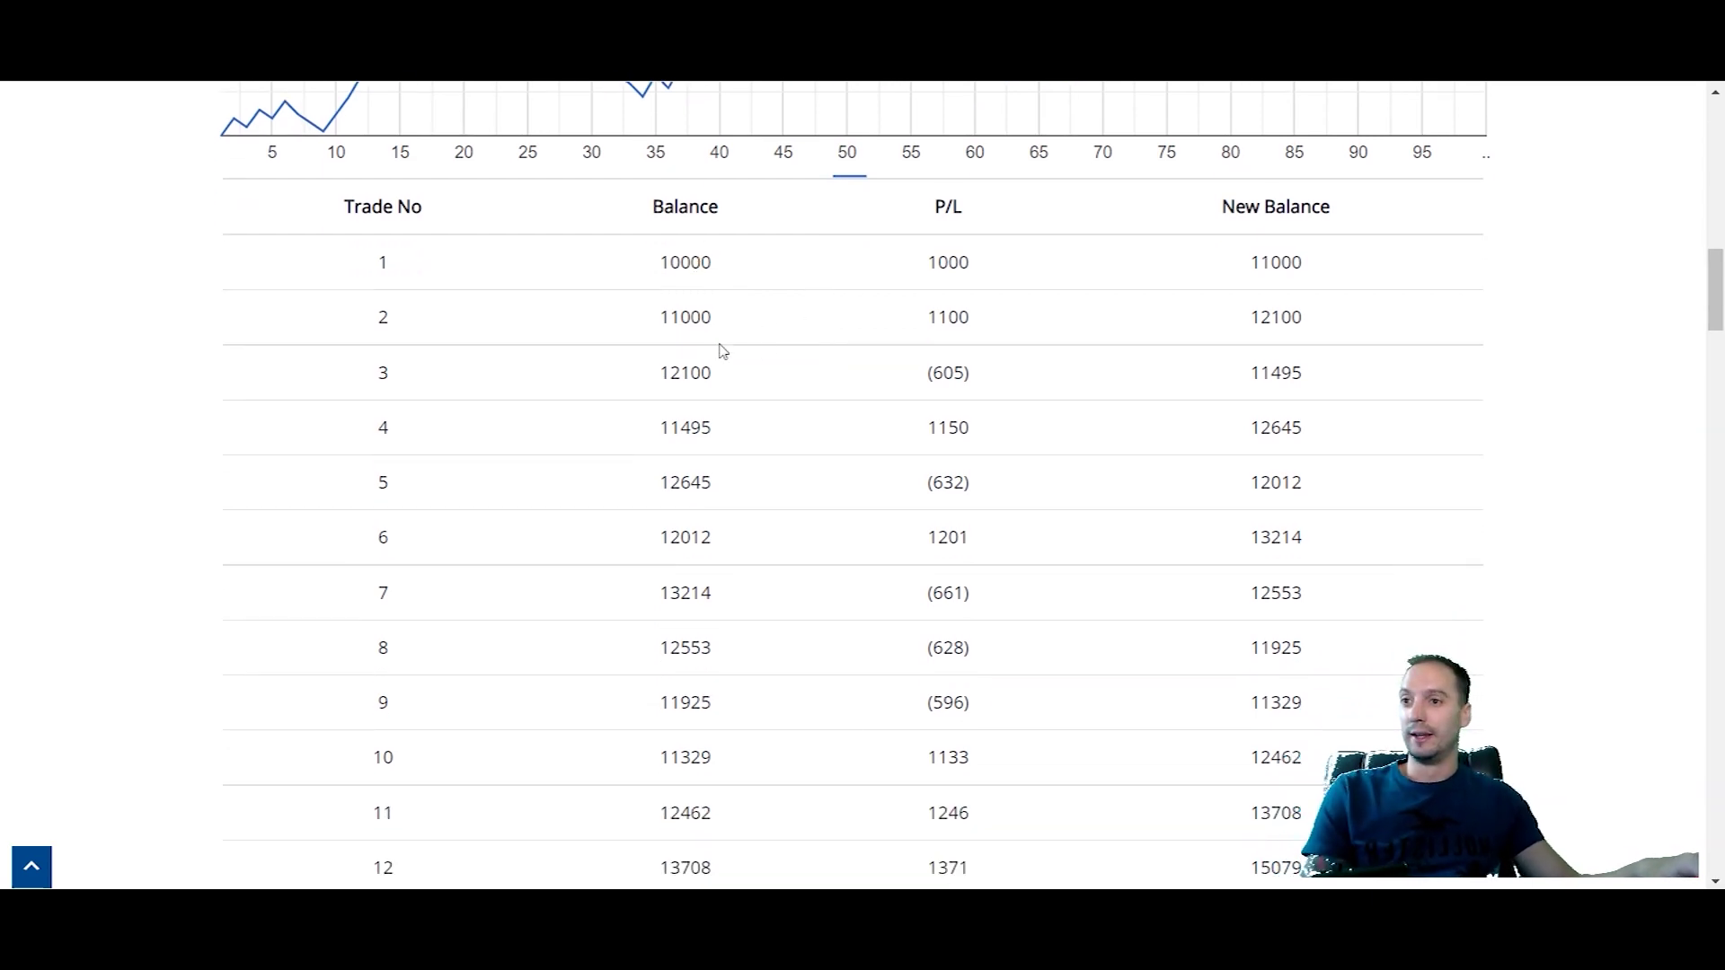
scroll(1236, 270, down, 4)
scroll(946, 370, down, 5)
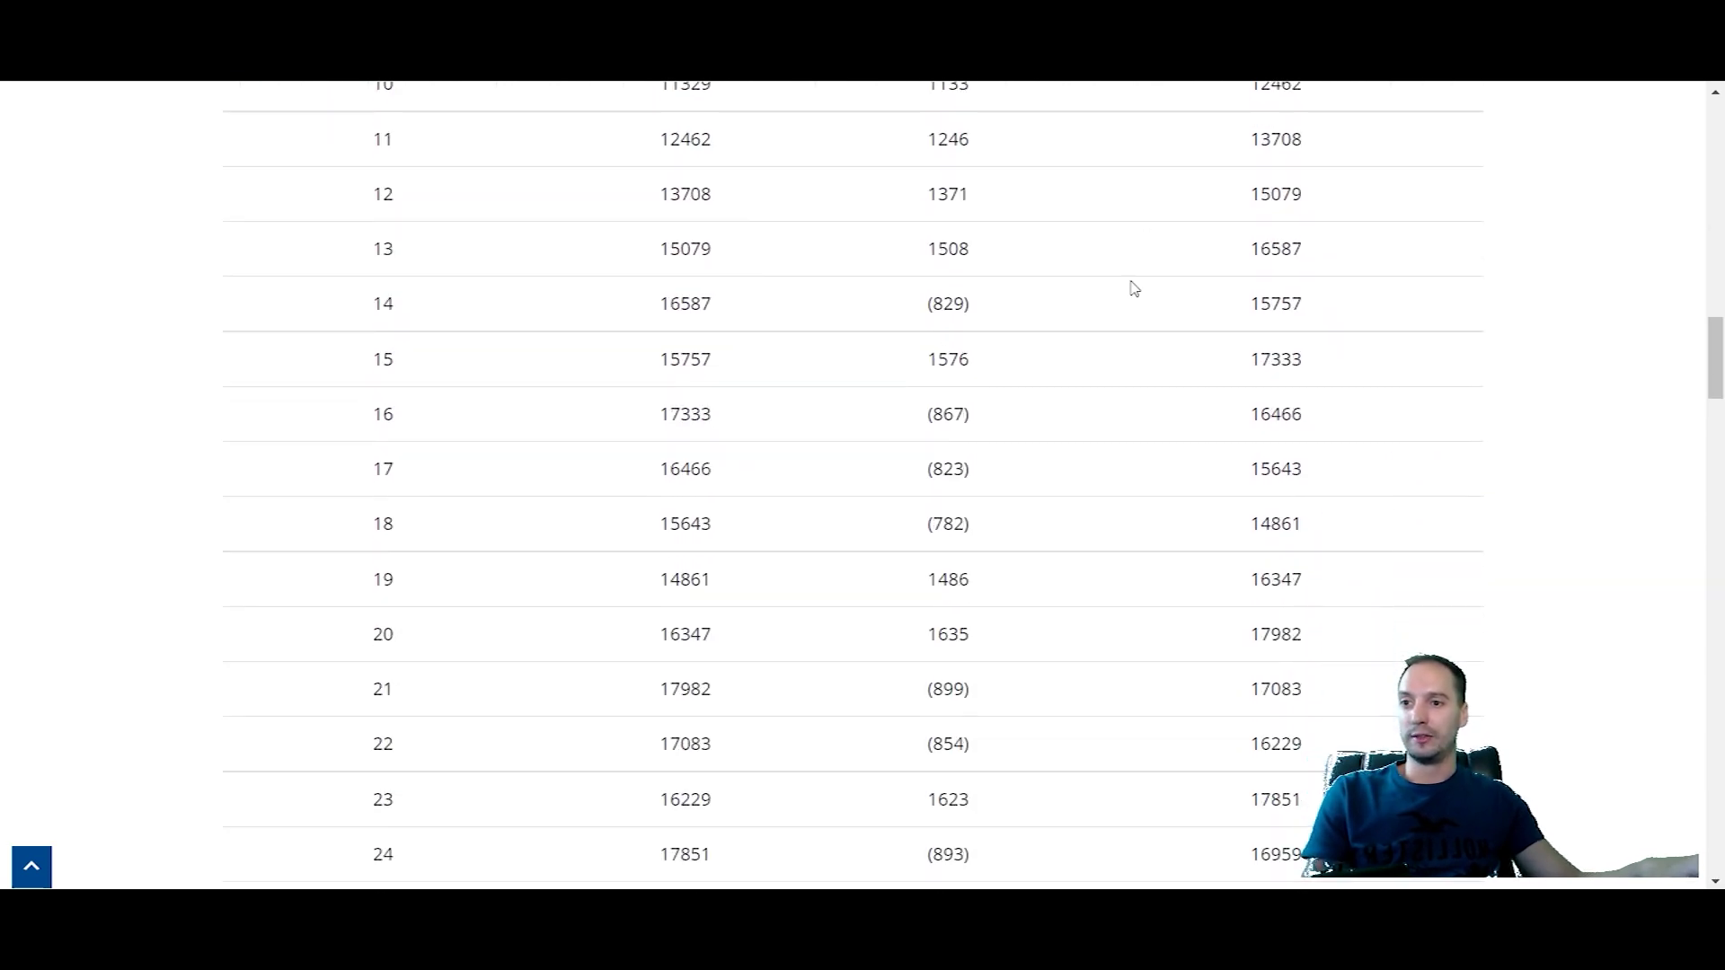
scroll(874, 463, up, 14)
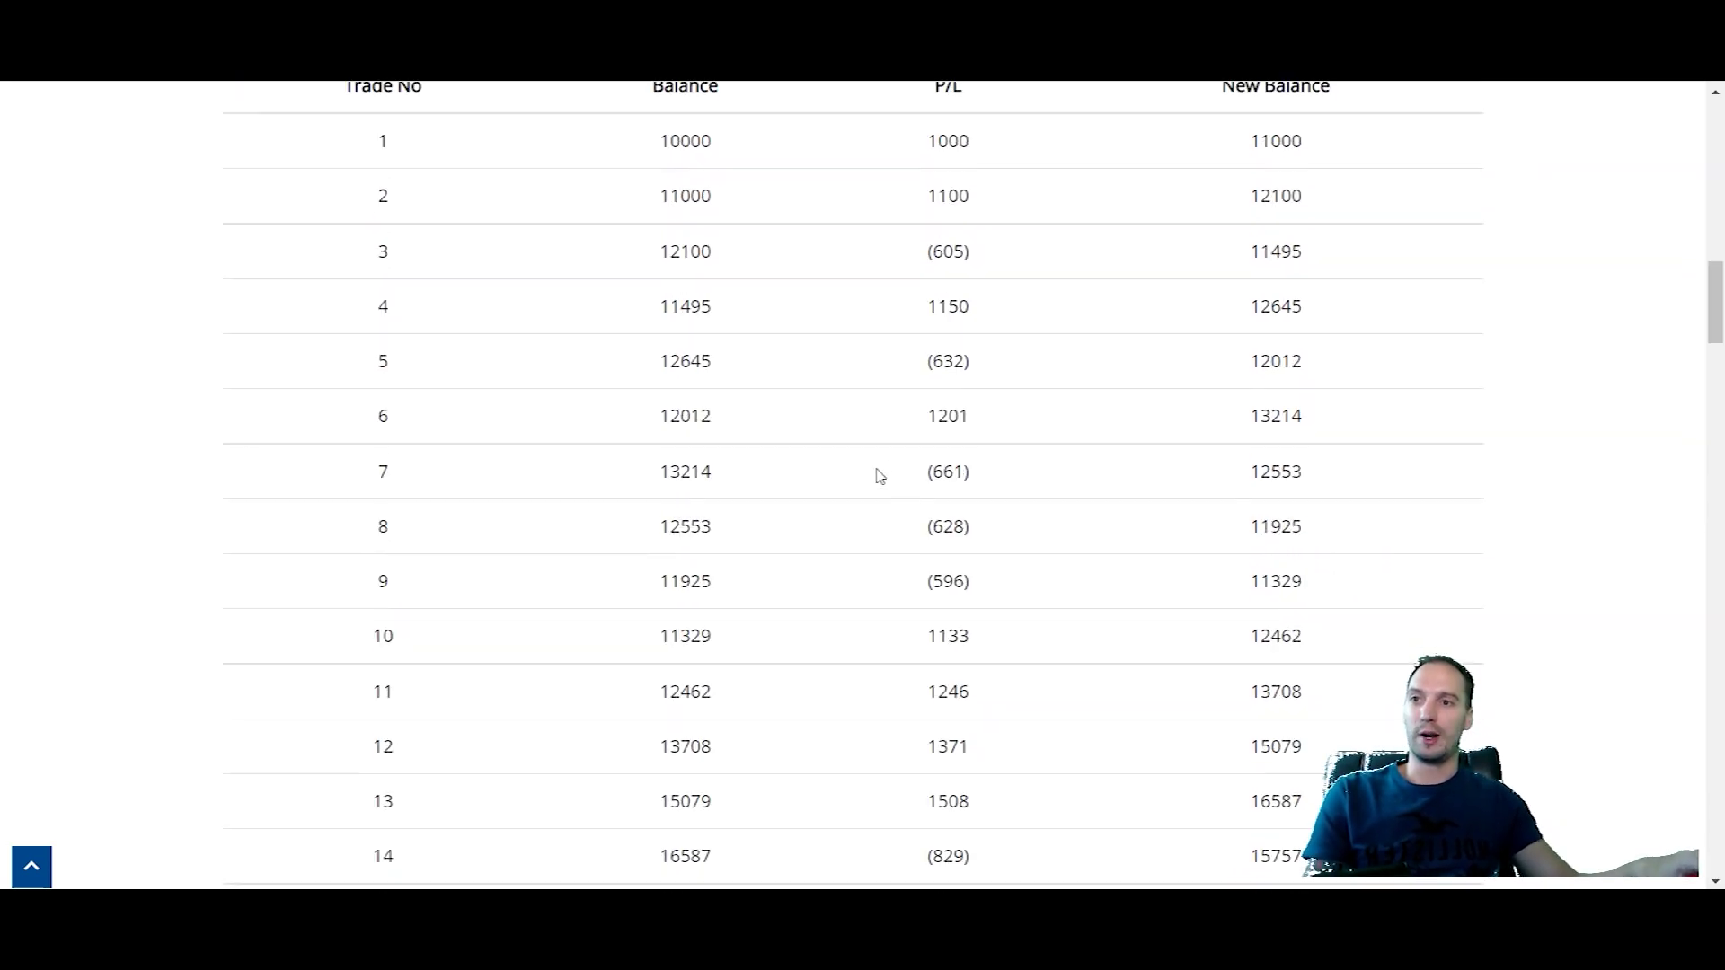
scroll(324, 684, down, 1)
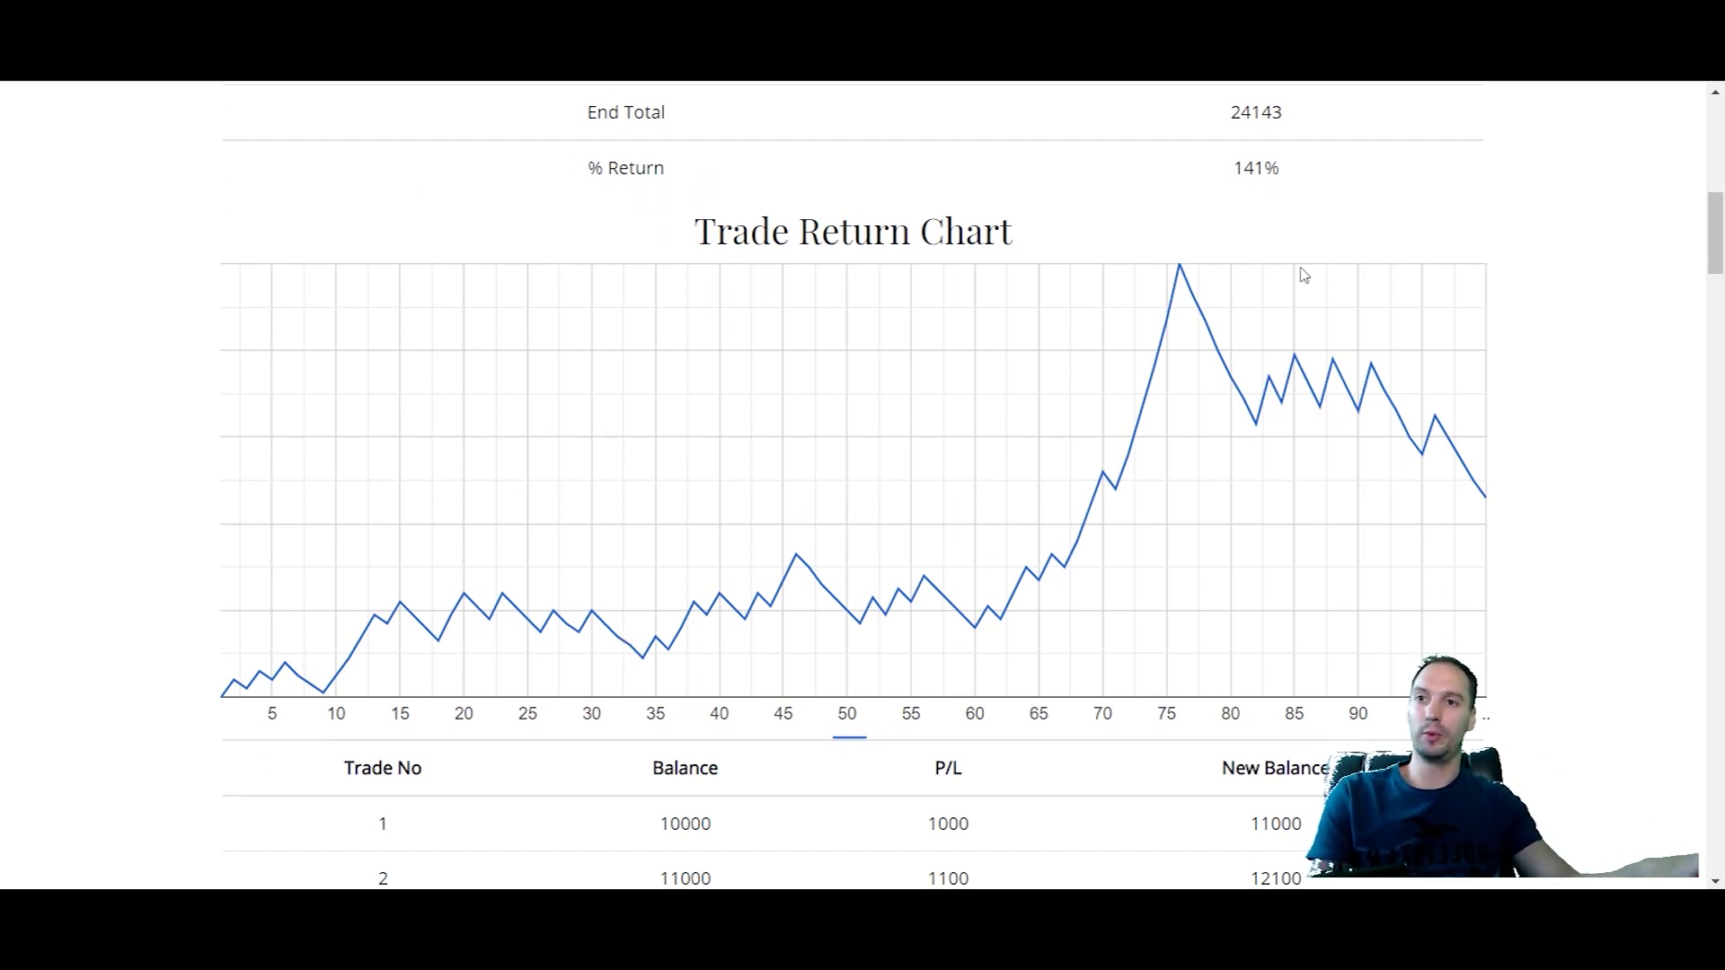
scroll(1339, 328, up, 4)
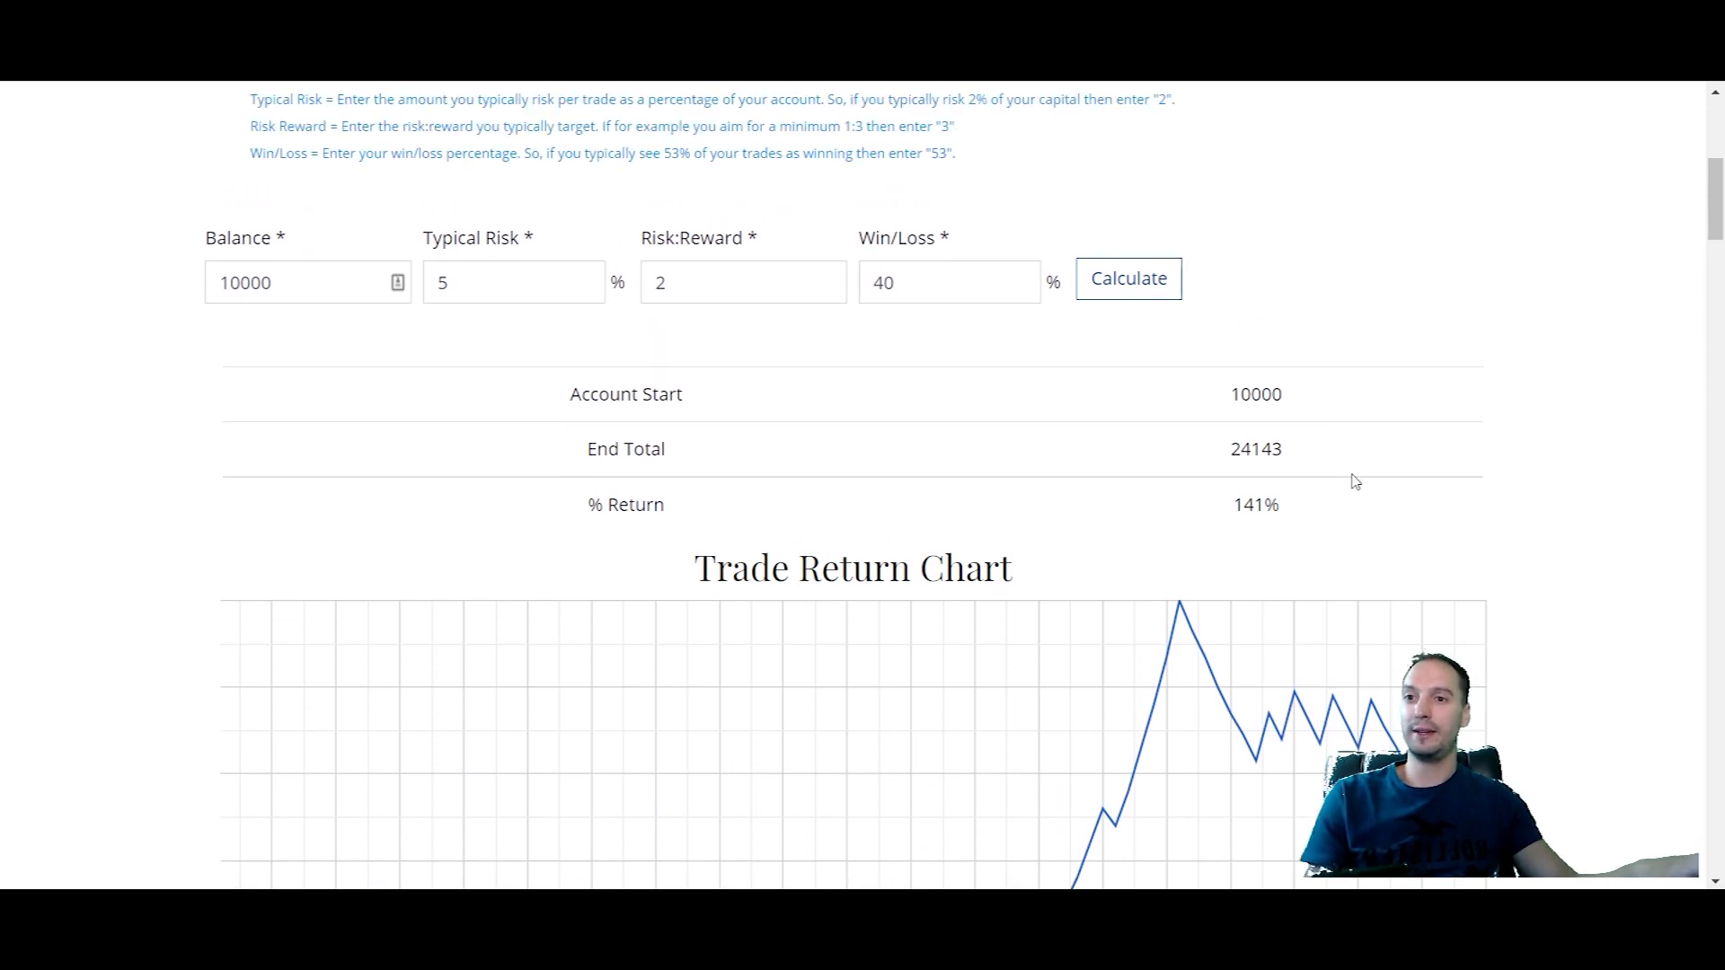
Examine the End Total in the return summary for the 40% win/loss run.
drag(1213, 463, 1313, 493)
scroll(1313, 449, up, 1)
click(1325, 424)
drag(1216, 558, 1313, 561)
click(1312, 416)
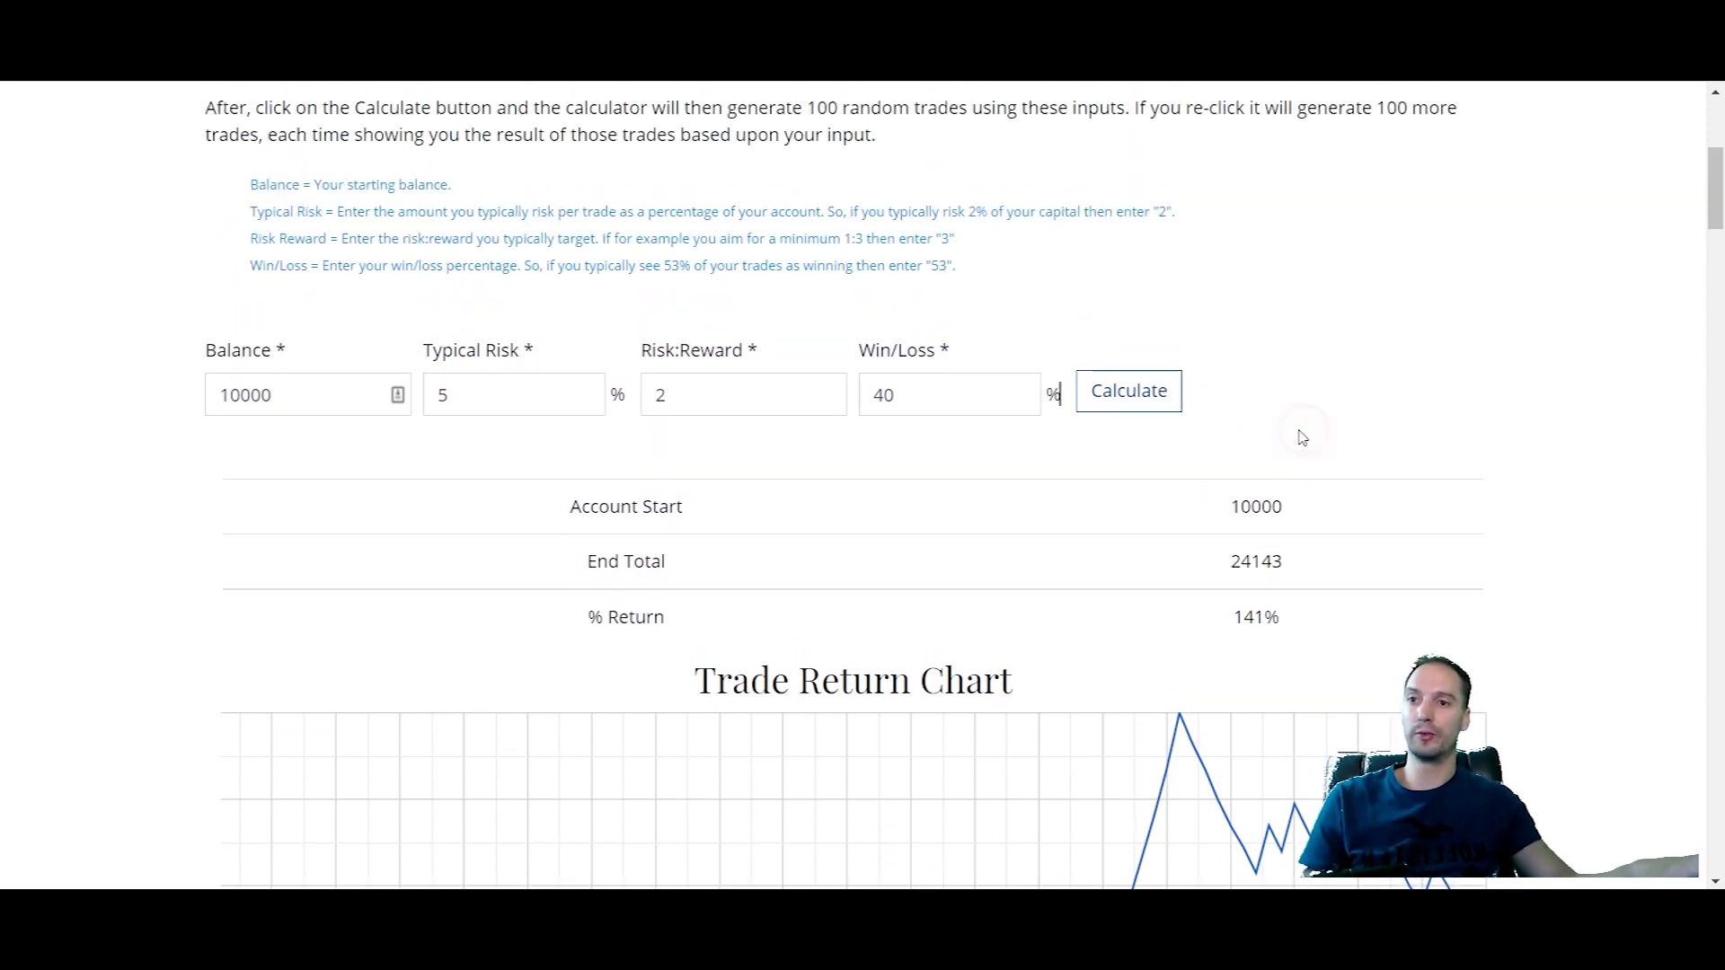
double_click(1225, 568)
click(1309, 379)
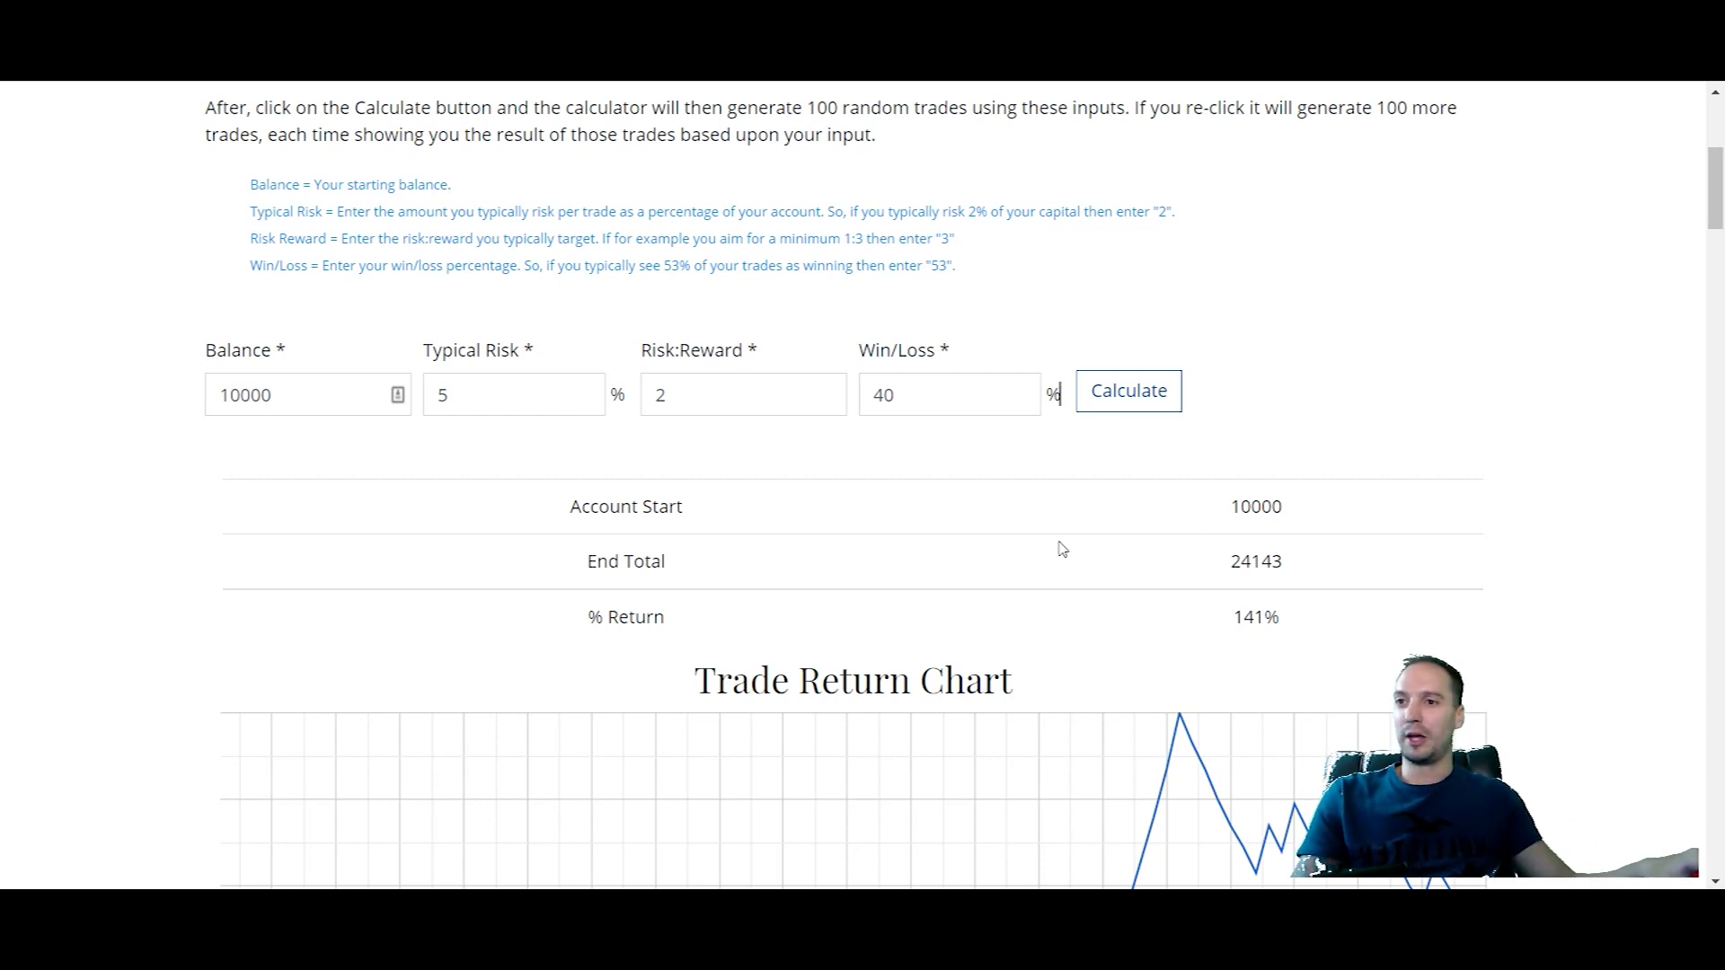
Set the calculator's win/loss rate to 50% and calculate the hypothetical trade returns.
drag(935, 402, 889, 409)
text(50)
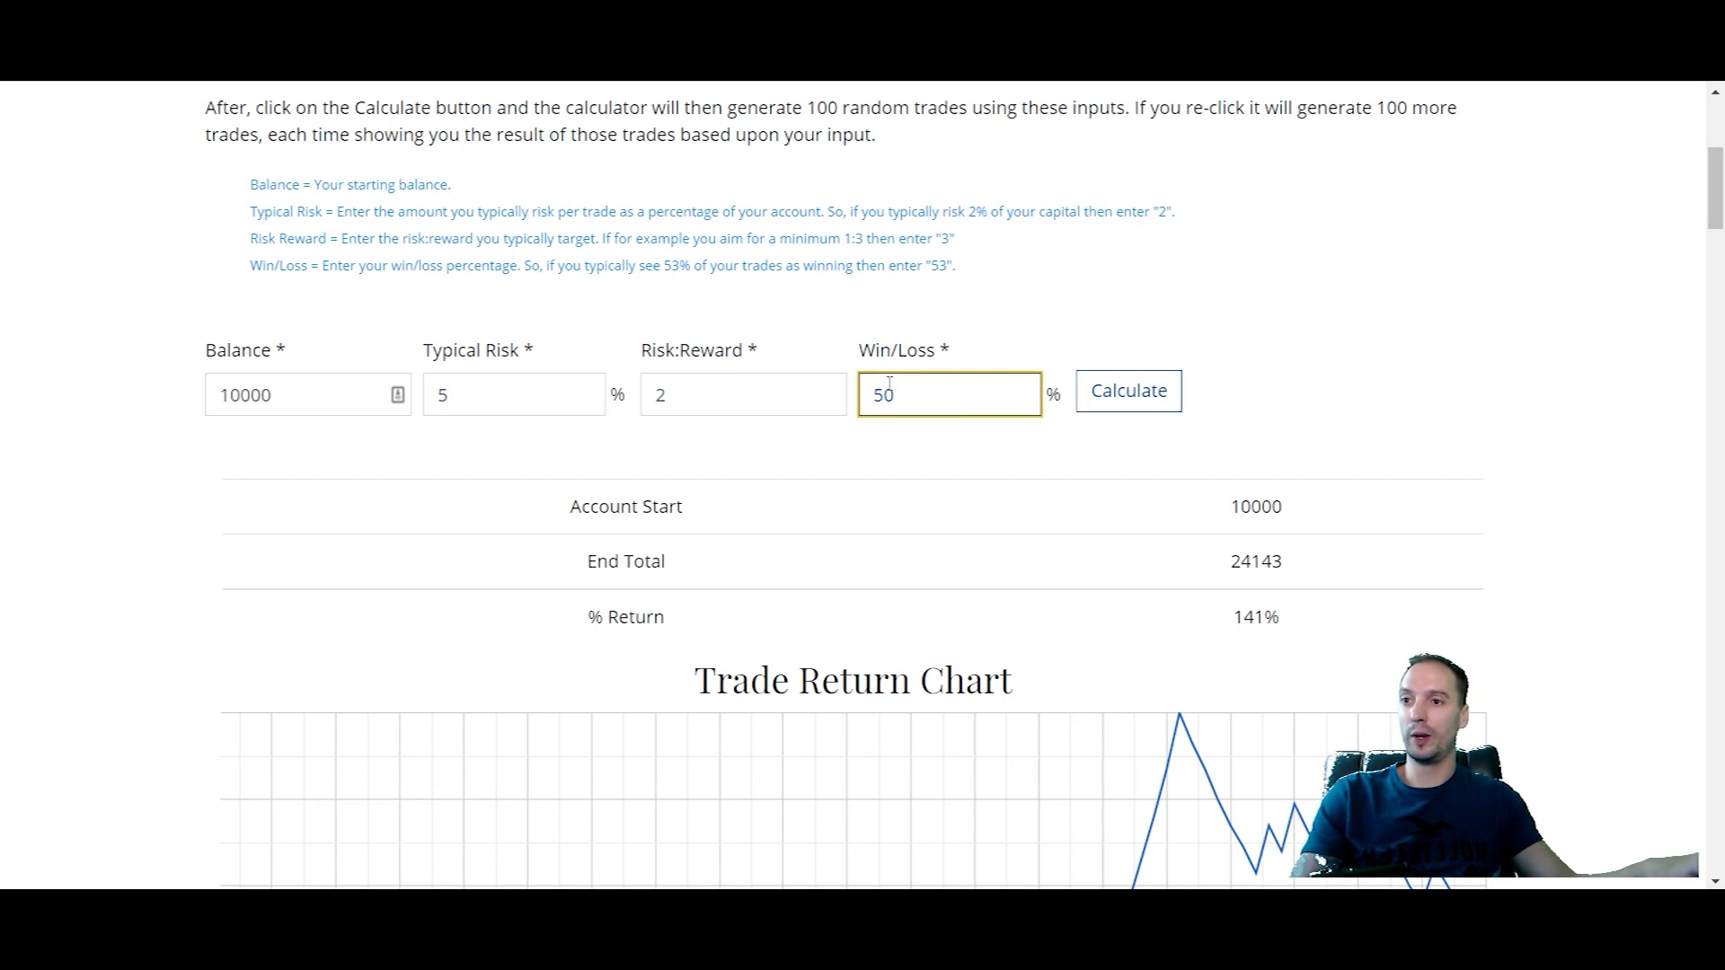
click(1126, 312)
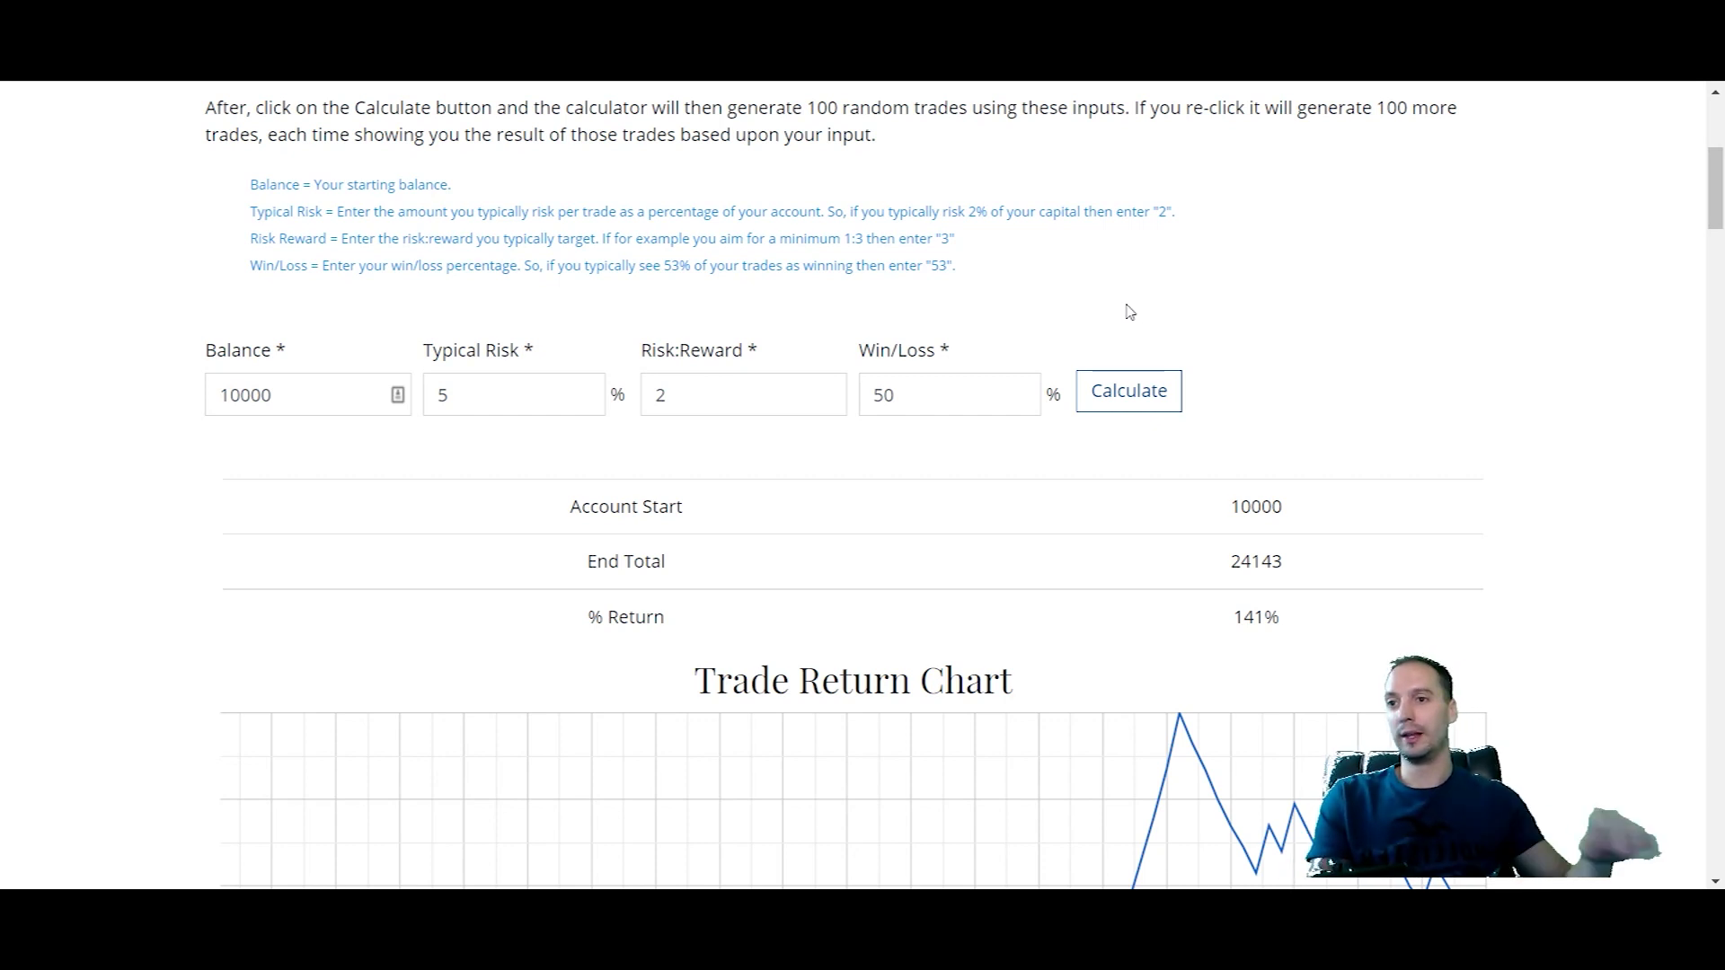
click(710, 392)
click(912, 407)
click(1089, 398)
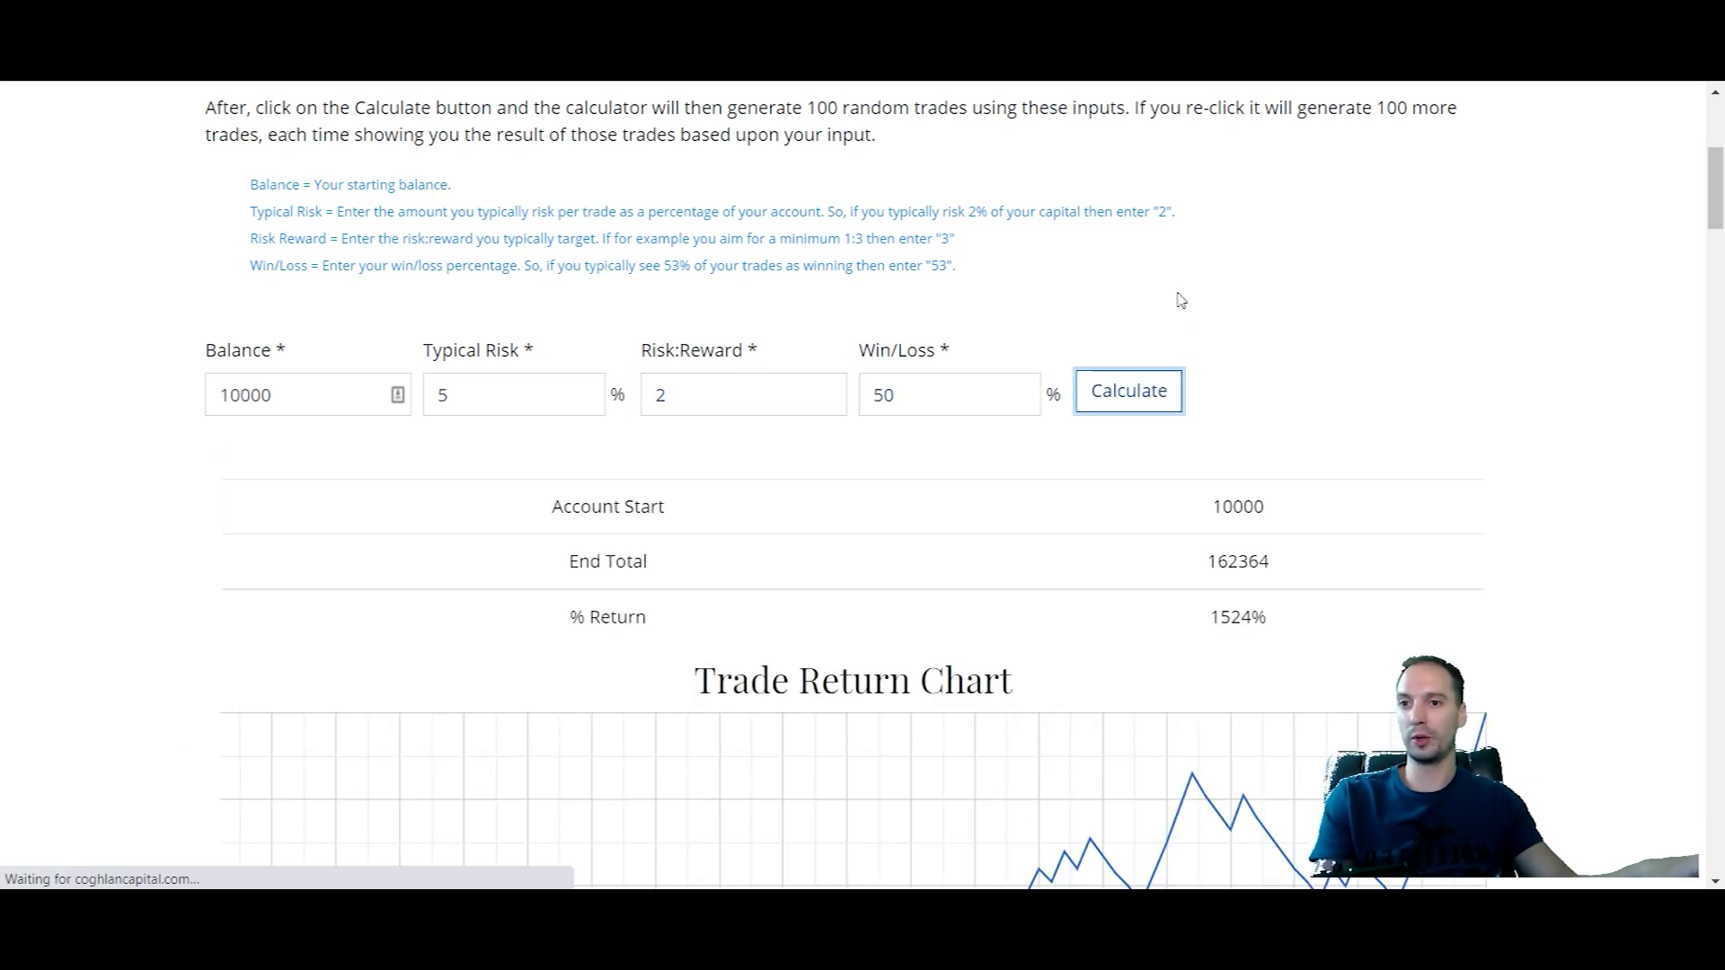
Review the End Total and Trade Return Chart of the 50% win/loss run.
scroll(1182, 301, down, 4)
scroll(1199, 282, up, 1)
drag(1202, 335, 1294, 347)
scroll(1292, 347, down, 5)
scroll(1291, 350, up, 1)
scroll(1292, 350, up, 6)
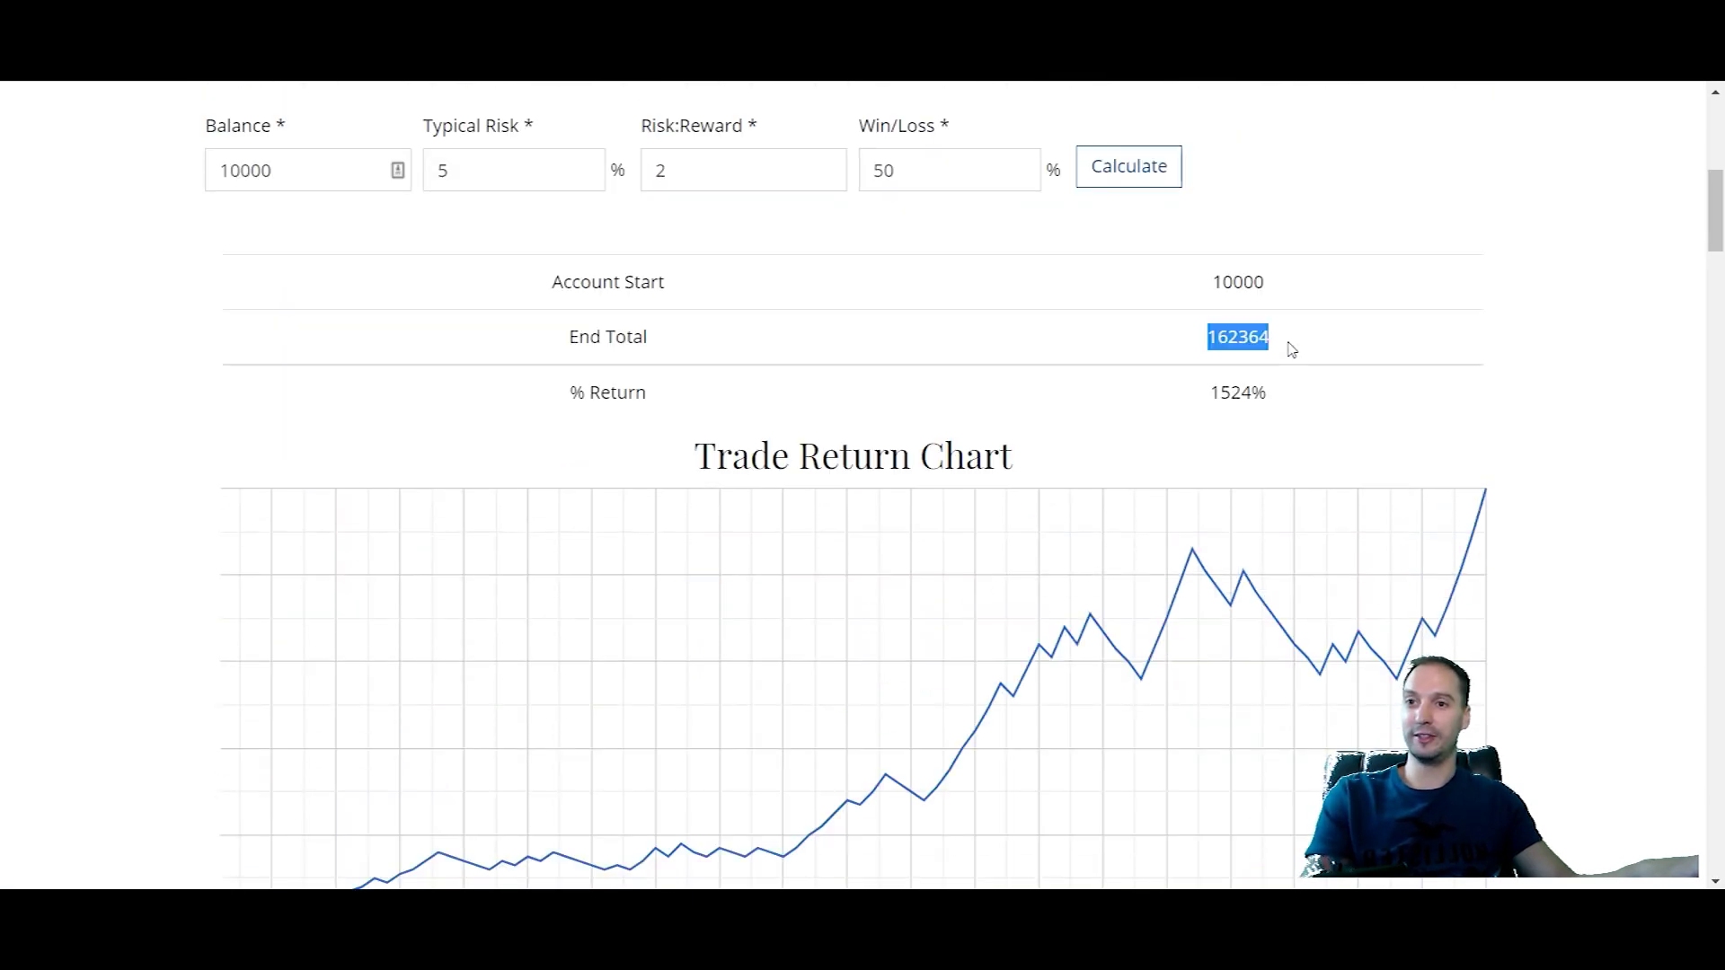
scroll(454, 529, down, 6)
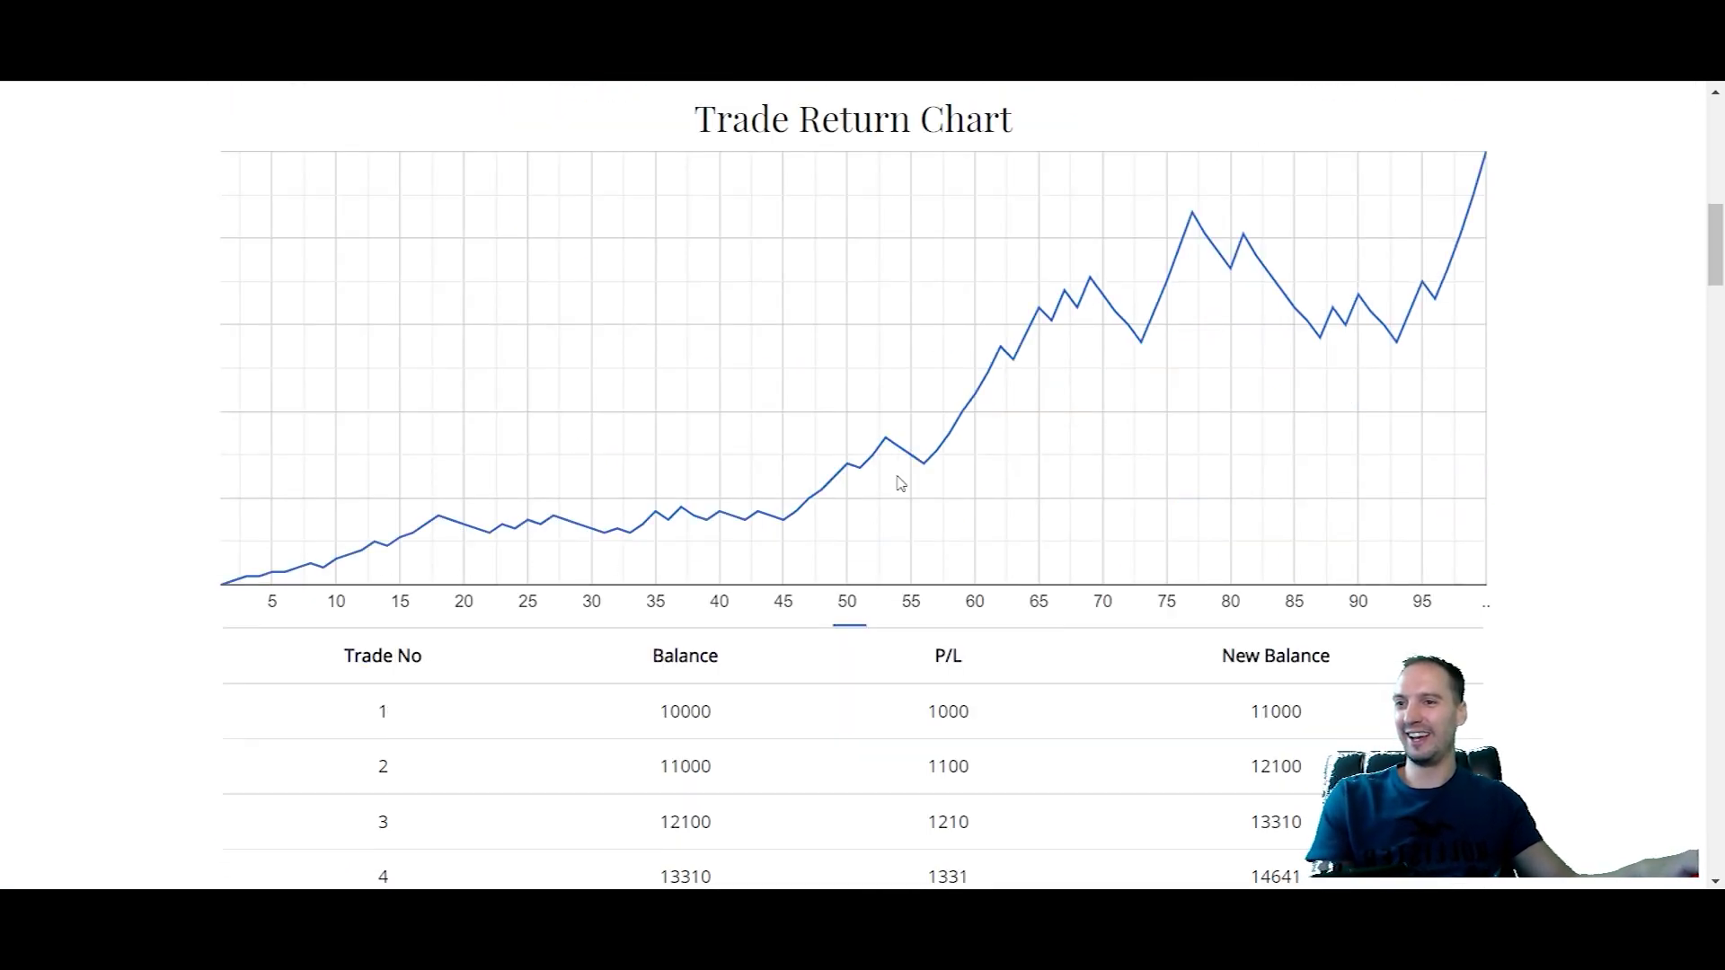
scroll(1194, 350, up, 6)
click(1319, 355)
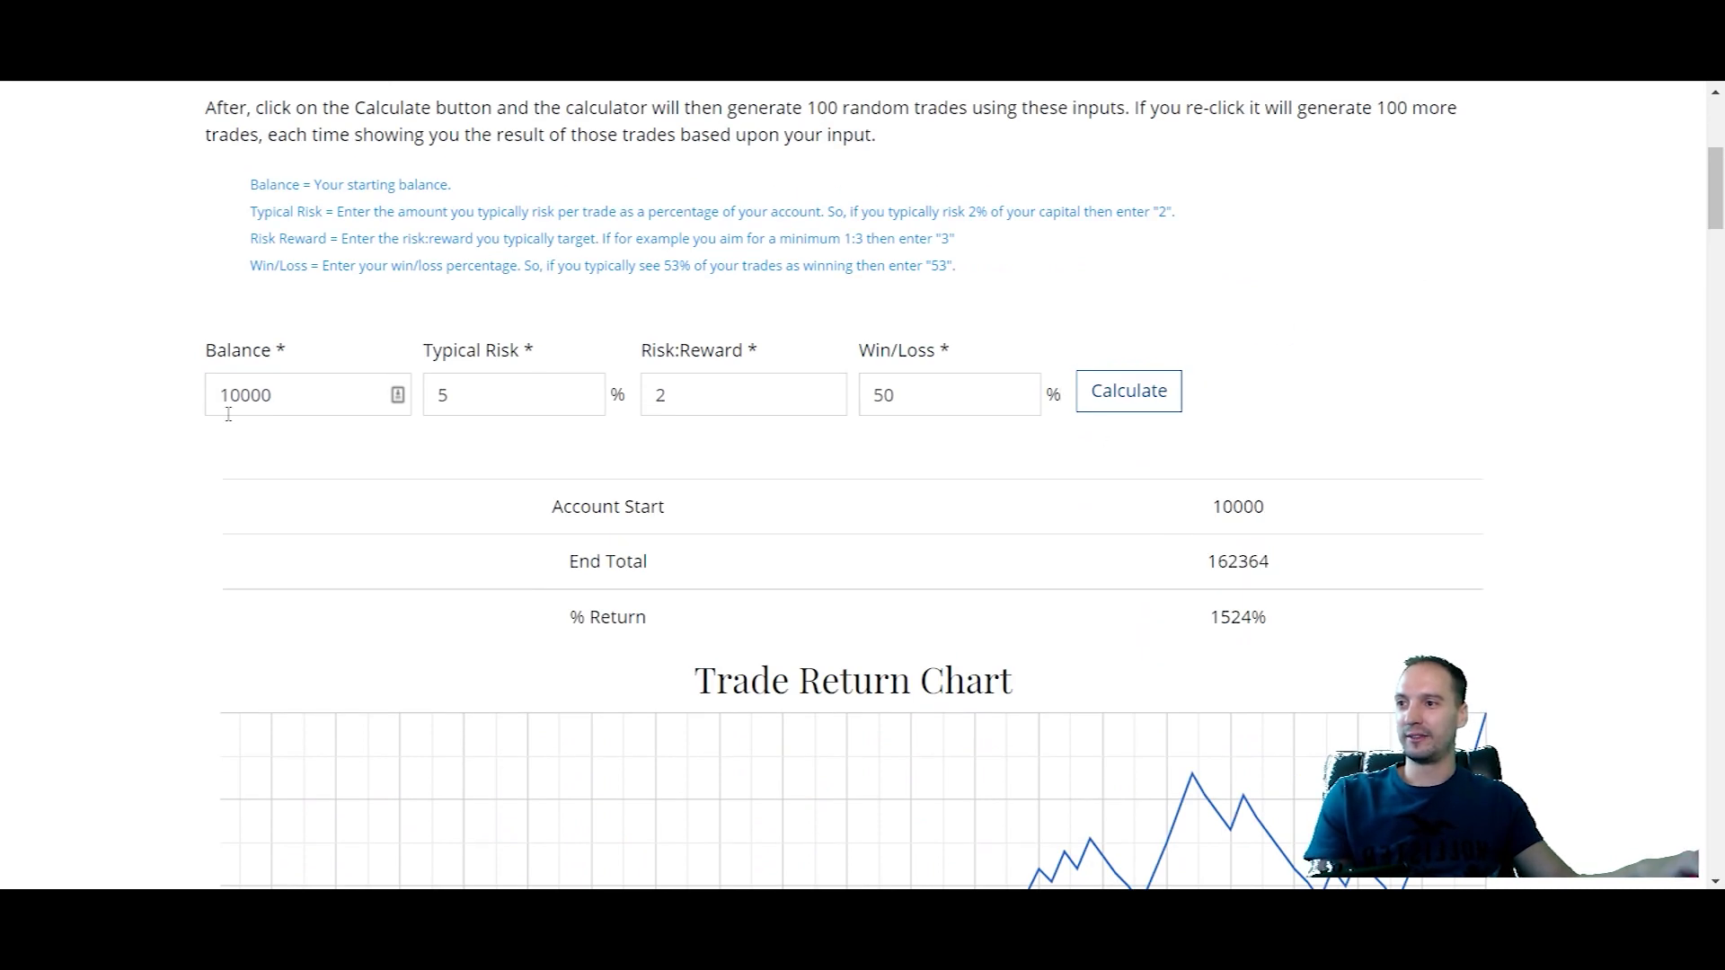
Examine the End Total and % Return of the 50% win/loss run against the starting balance.
drag(1285, 566, 1204, 566)
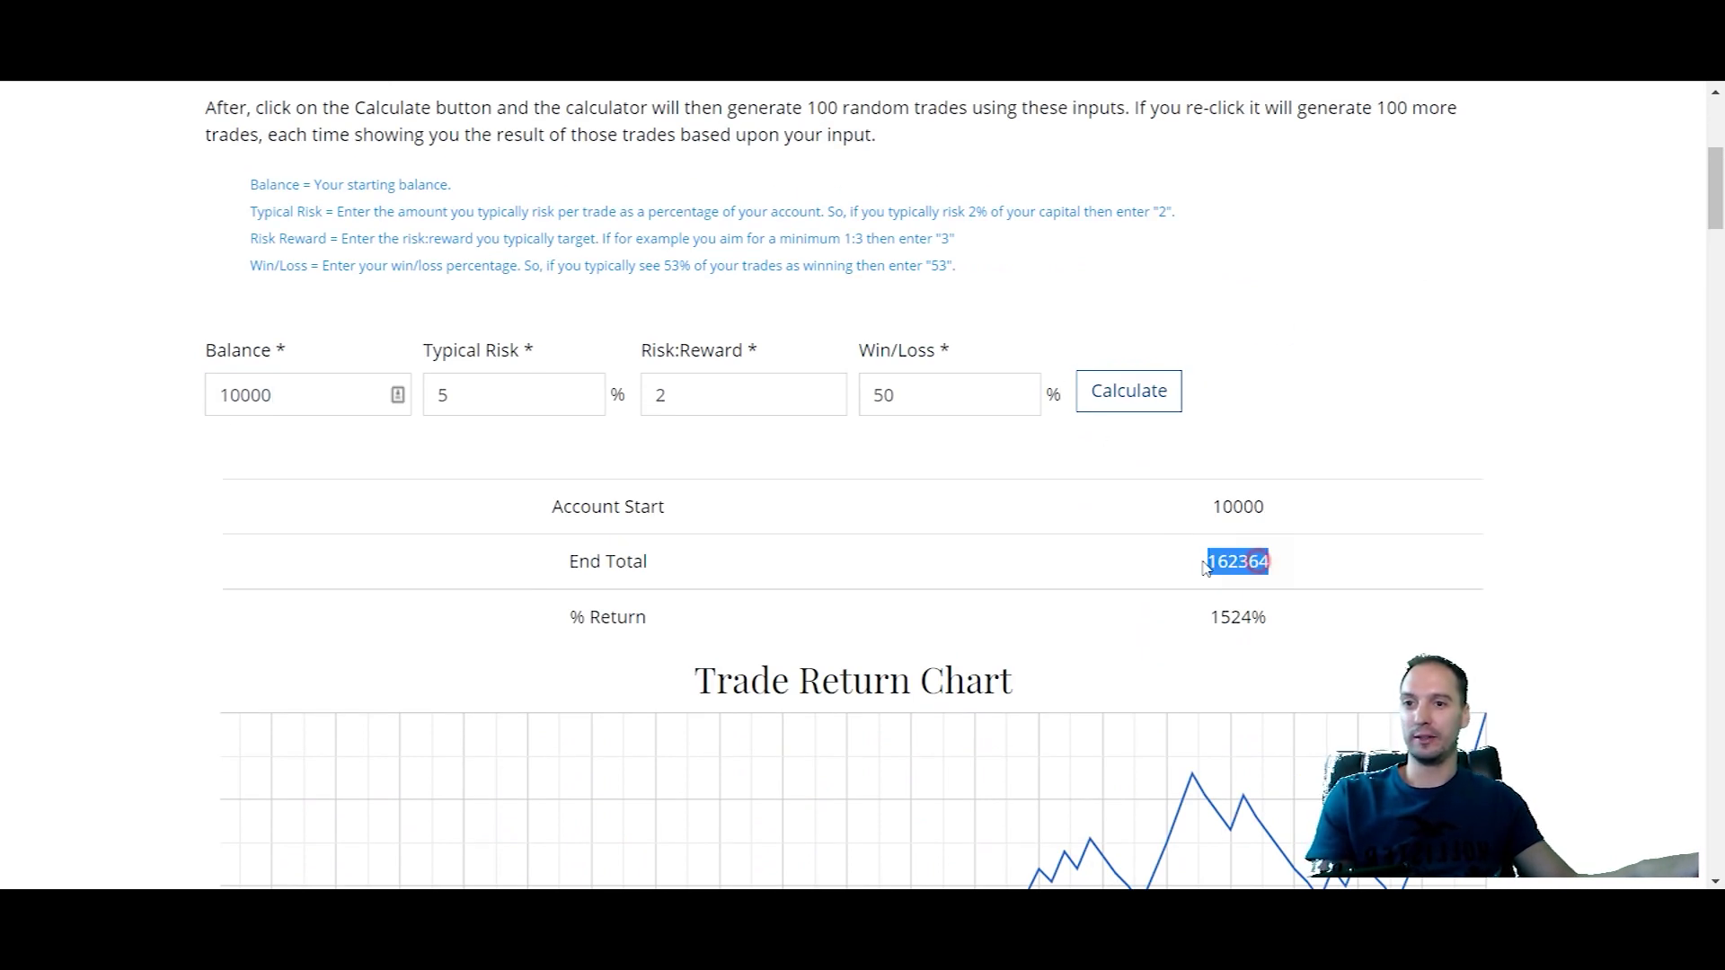
click(1275, 570)
double_click(1275, 570)
click(1240, 564)
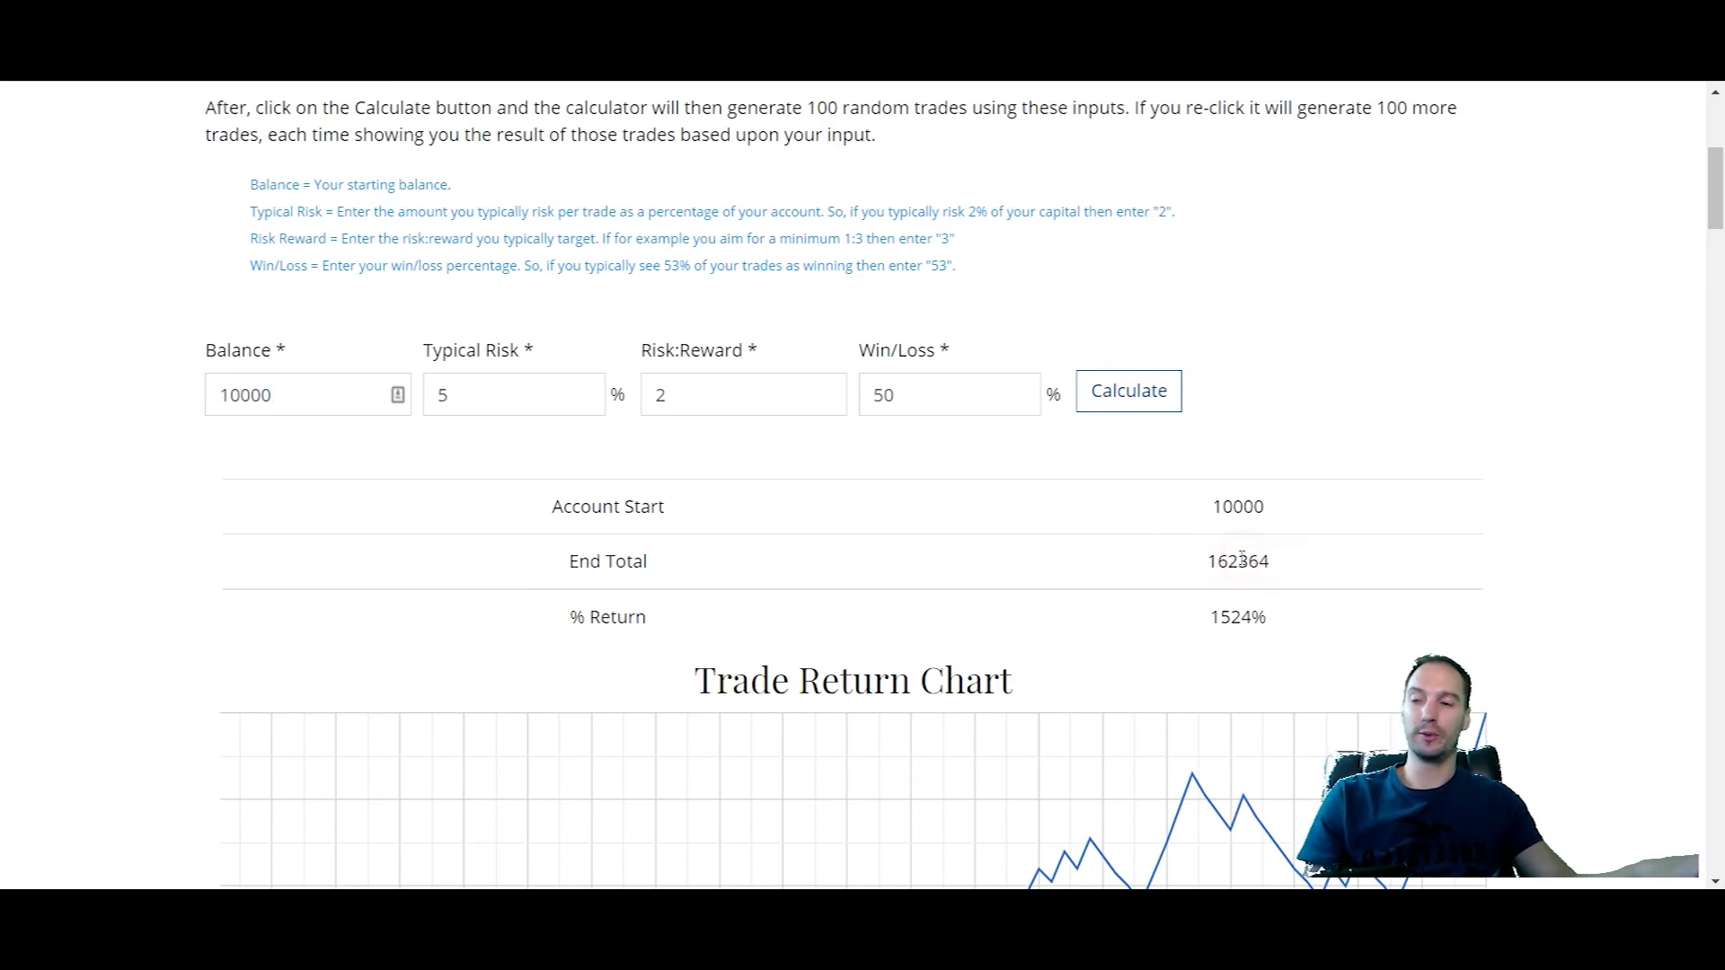
drag(1269, 618, 1204, 619)
click(1224, 600)
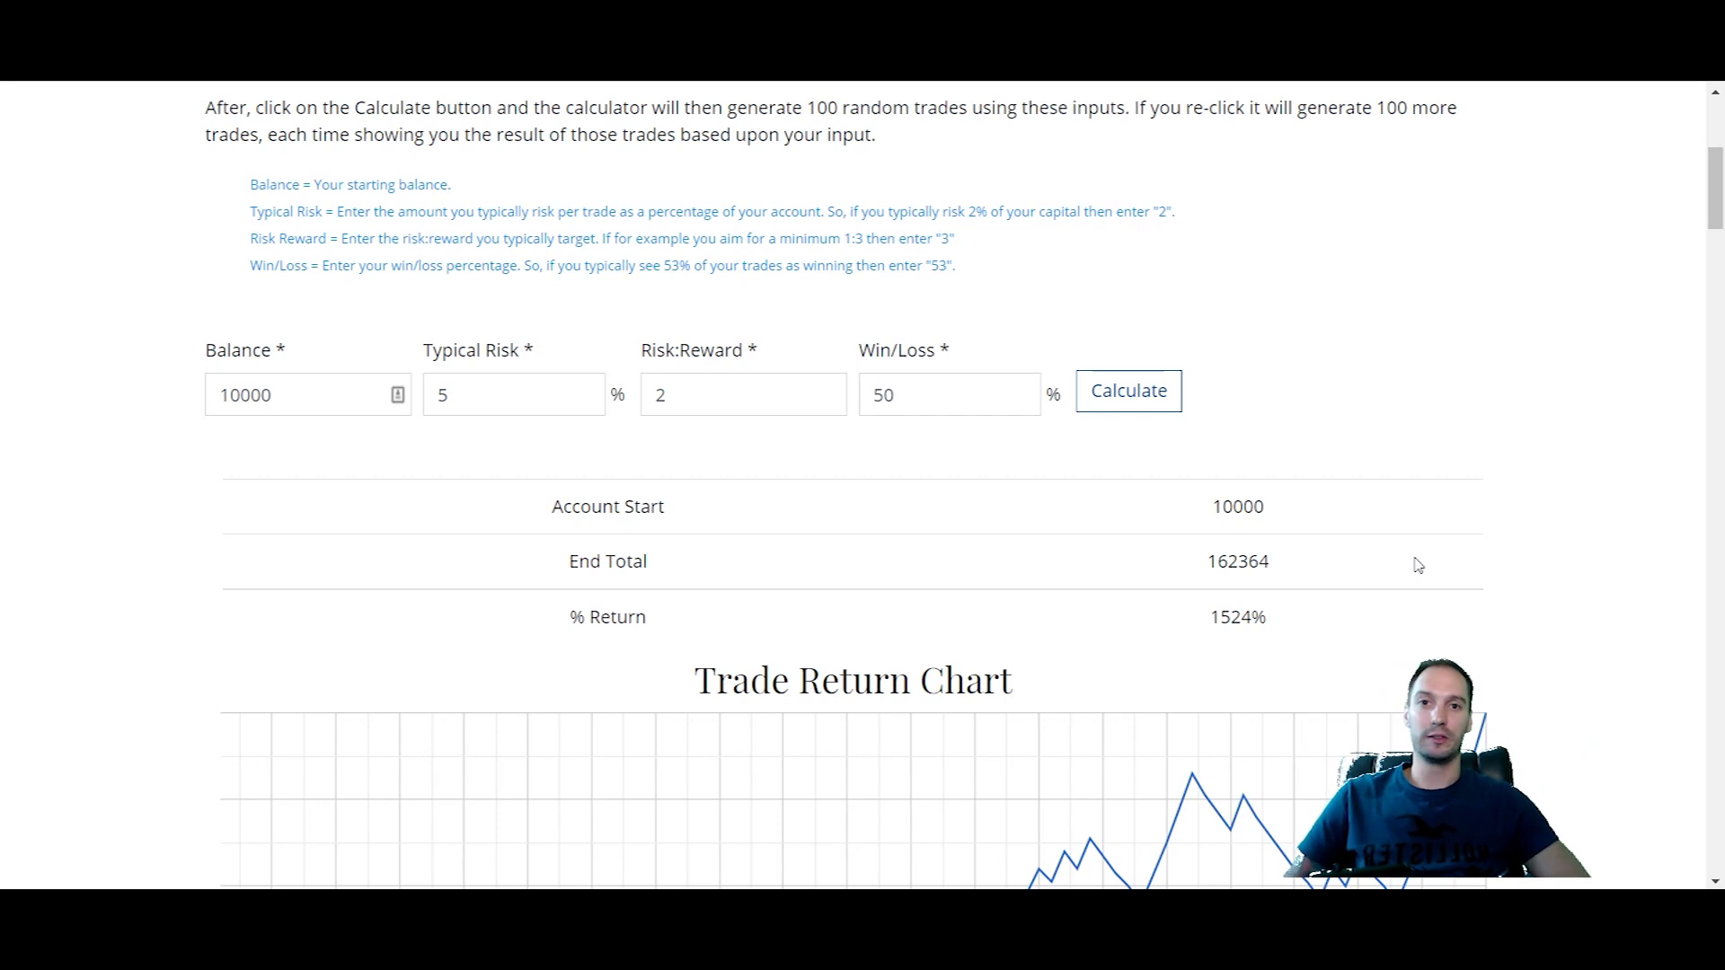
Follow the New Balance column down the trade table to about trade 35 and return to the summary.
scroll(1367, 493, down, 8)
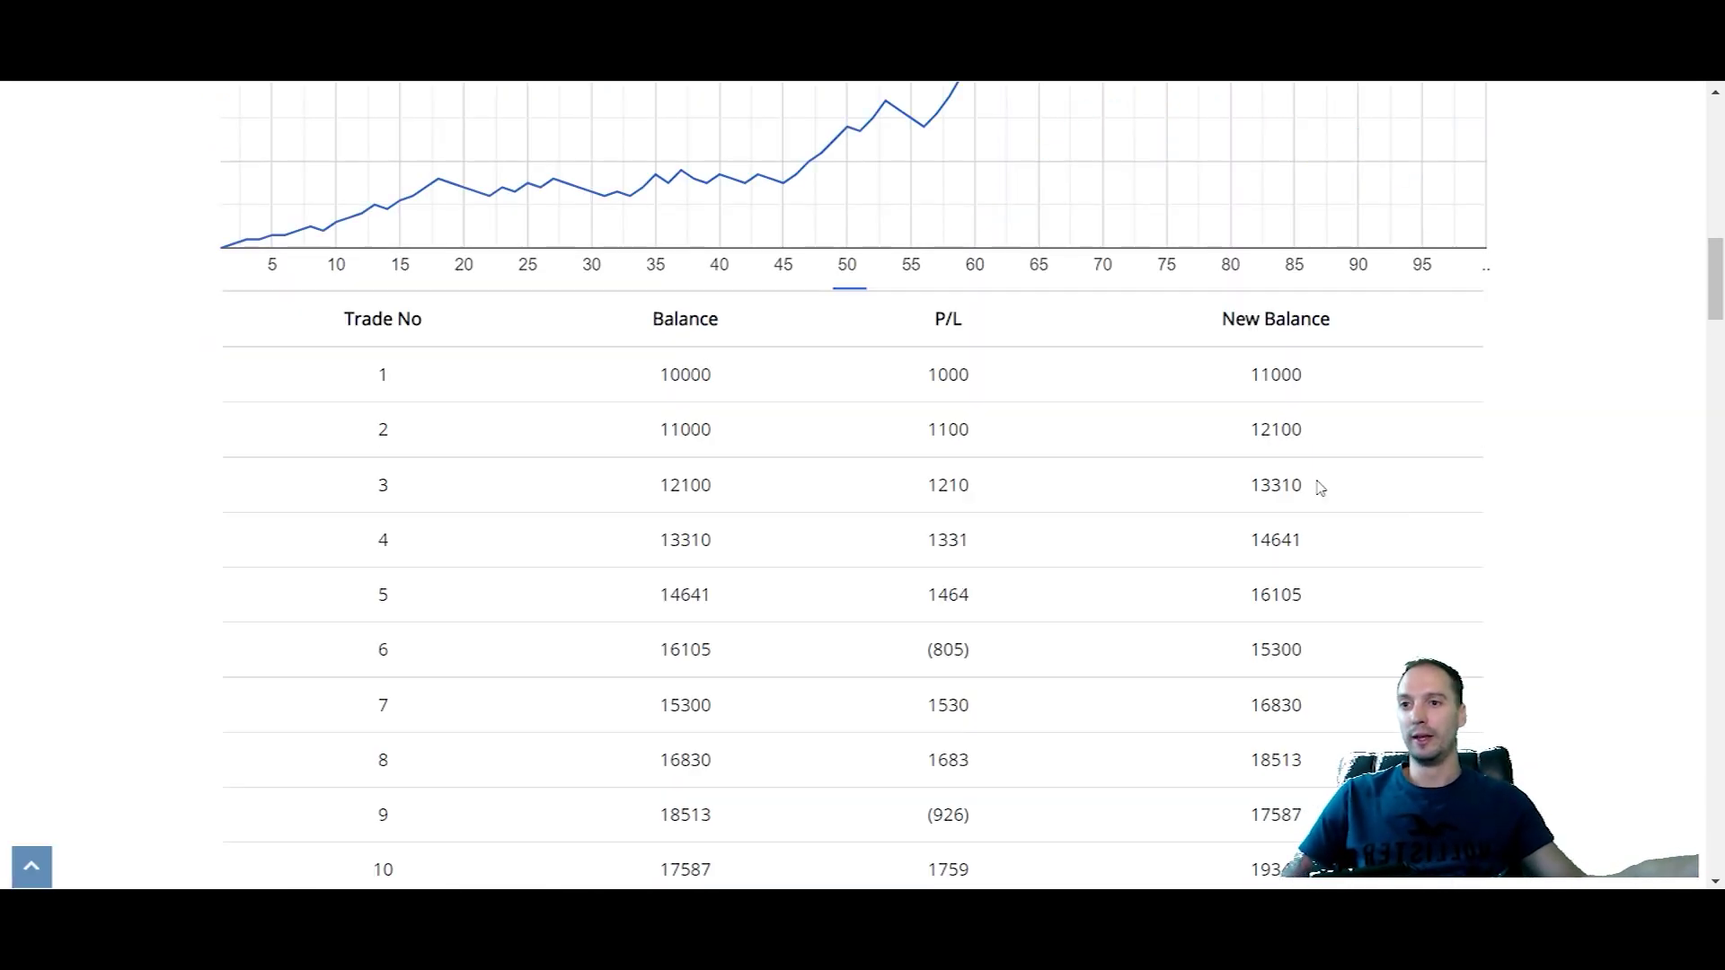
scroll(1398, 358, down, 4)
scroll(1310, 342, up, 4)
click(1267, 349)
scroll(1272, 416, down, 4)
shift+click(1272, 416)
scroll(1272, 416, down, 8)
click(1263, 308)
shift+click(1255, 690)
scroll(1275, 374, down, 5)
click(1275, 374)
scroll(1134, 363, down, 5)
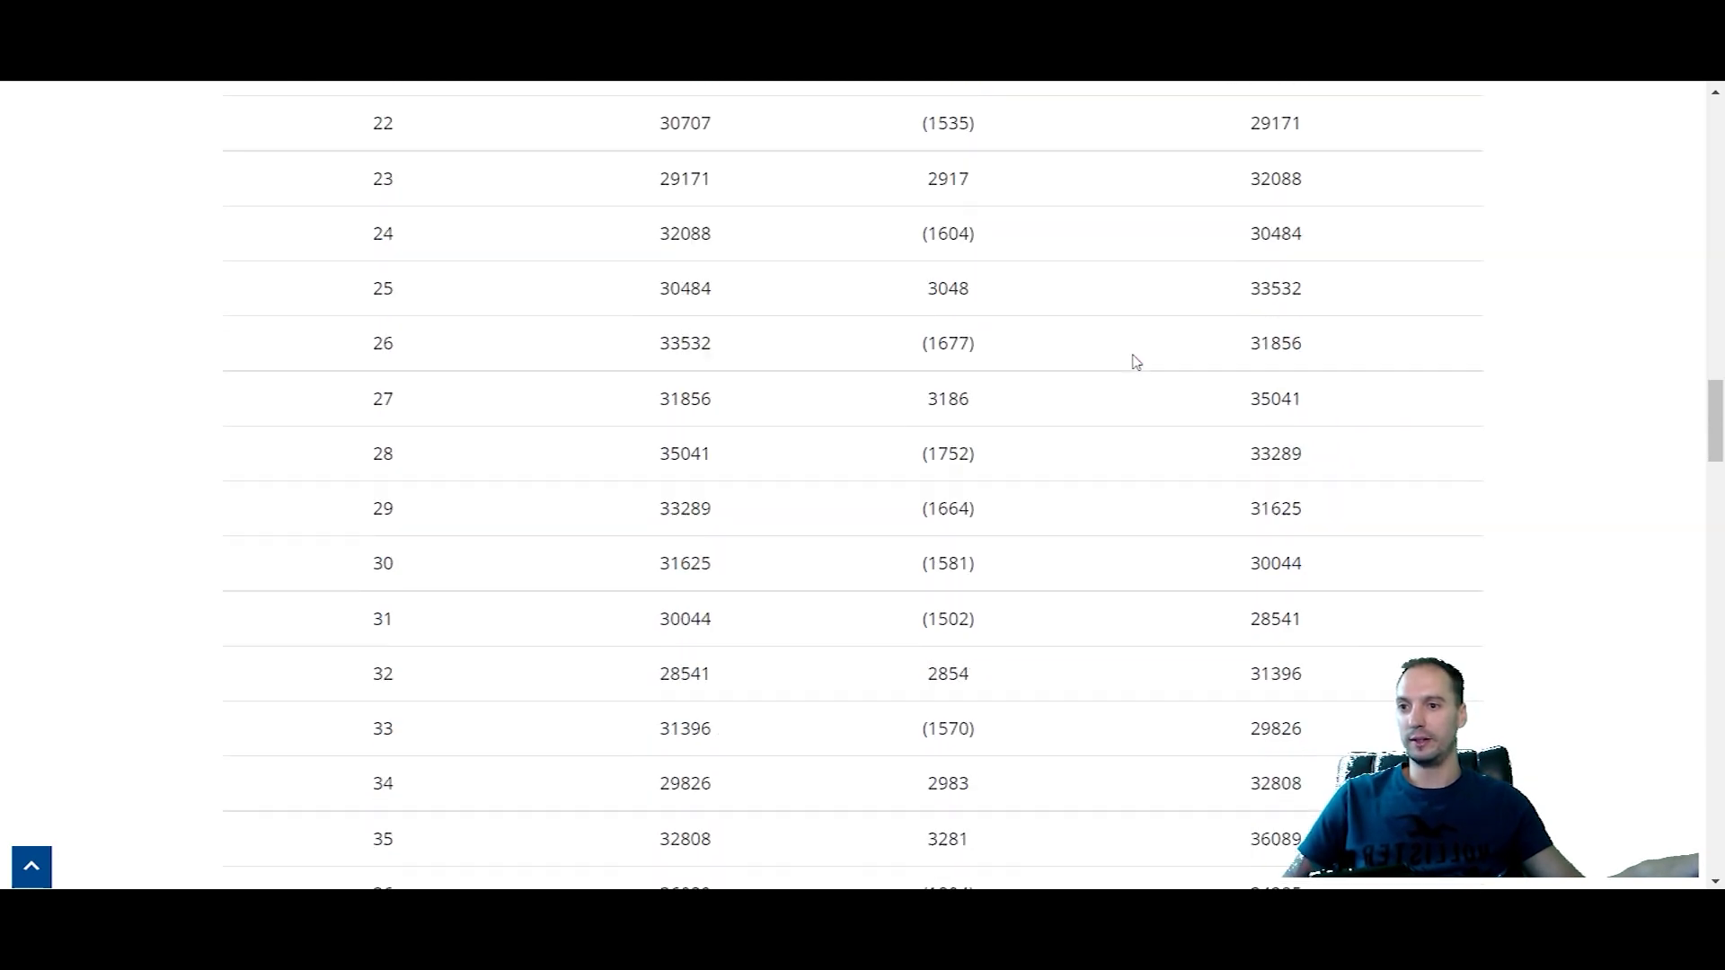
scroll(1096, 438, up, 20)
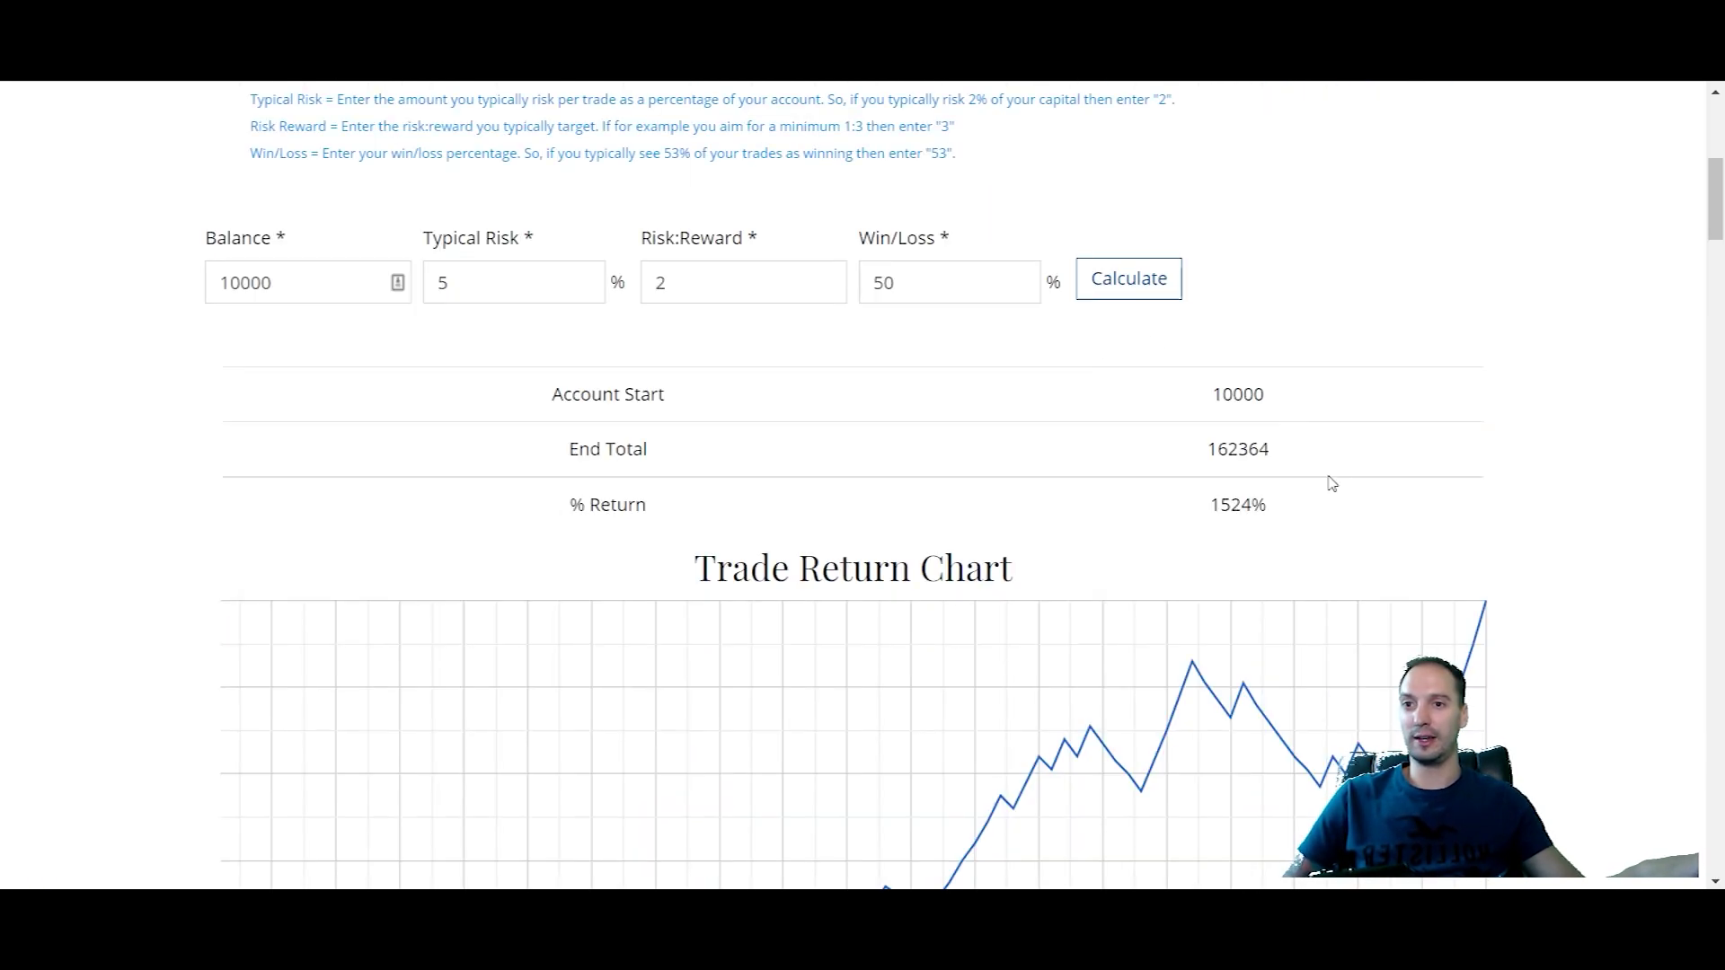
Recalculate the trade returns repeatedly with the same inputs, checking the End Total and % Return between runs.
click(1144, 301)
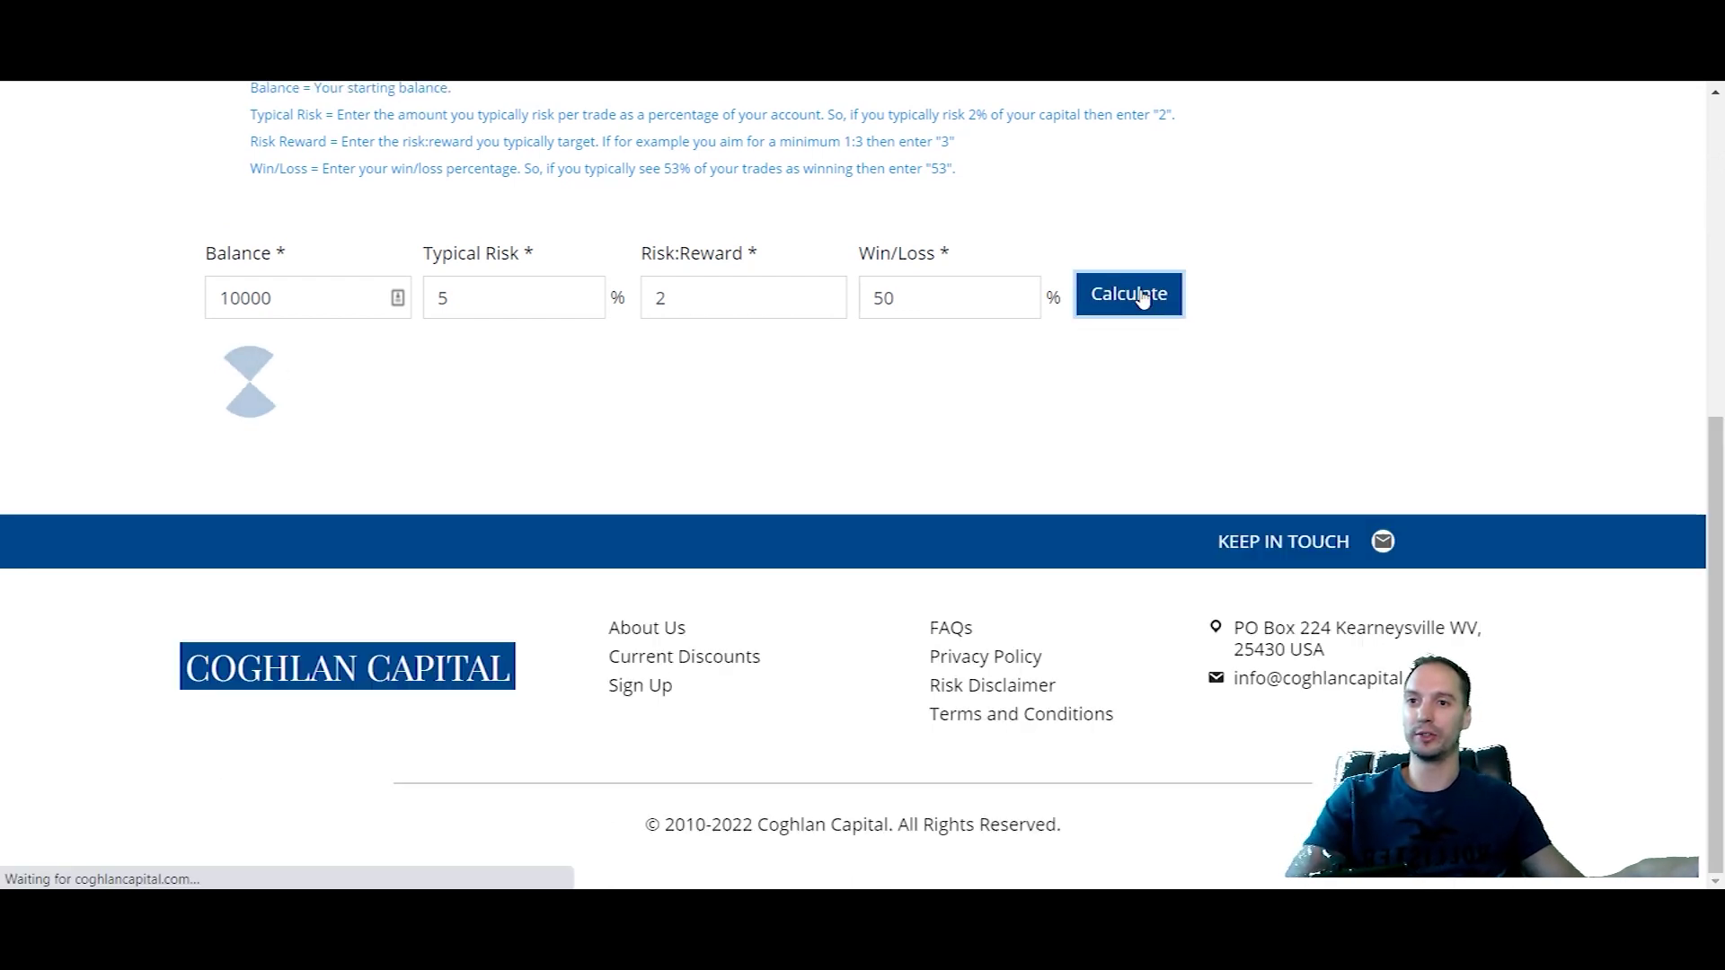
double_click(1232, 452)
double_click(1235, 505)
click(1236, 509)
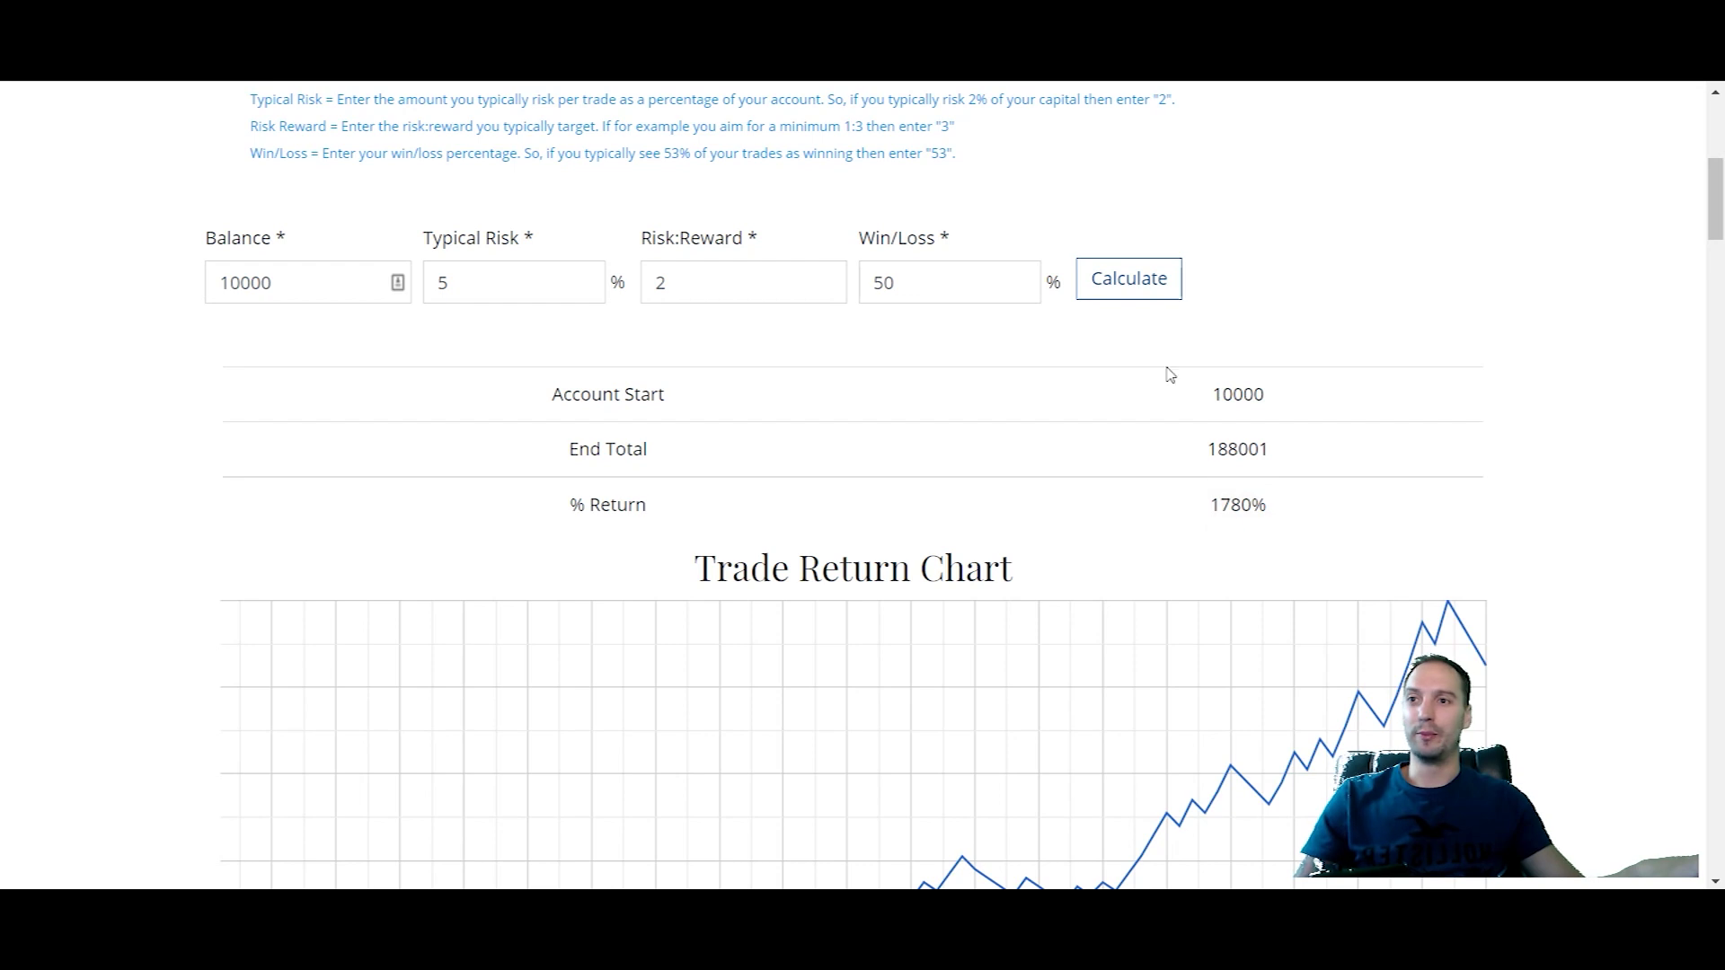
click(1149, 299)
click(1162, 296)
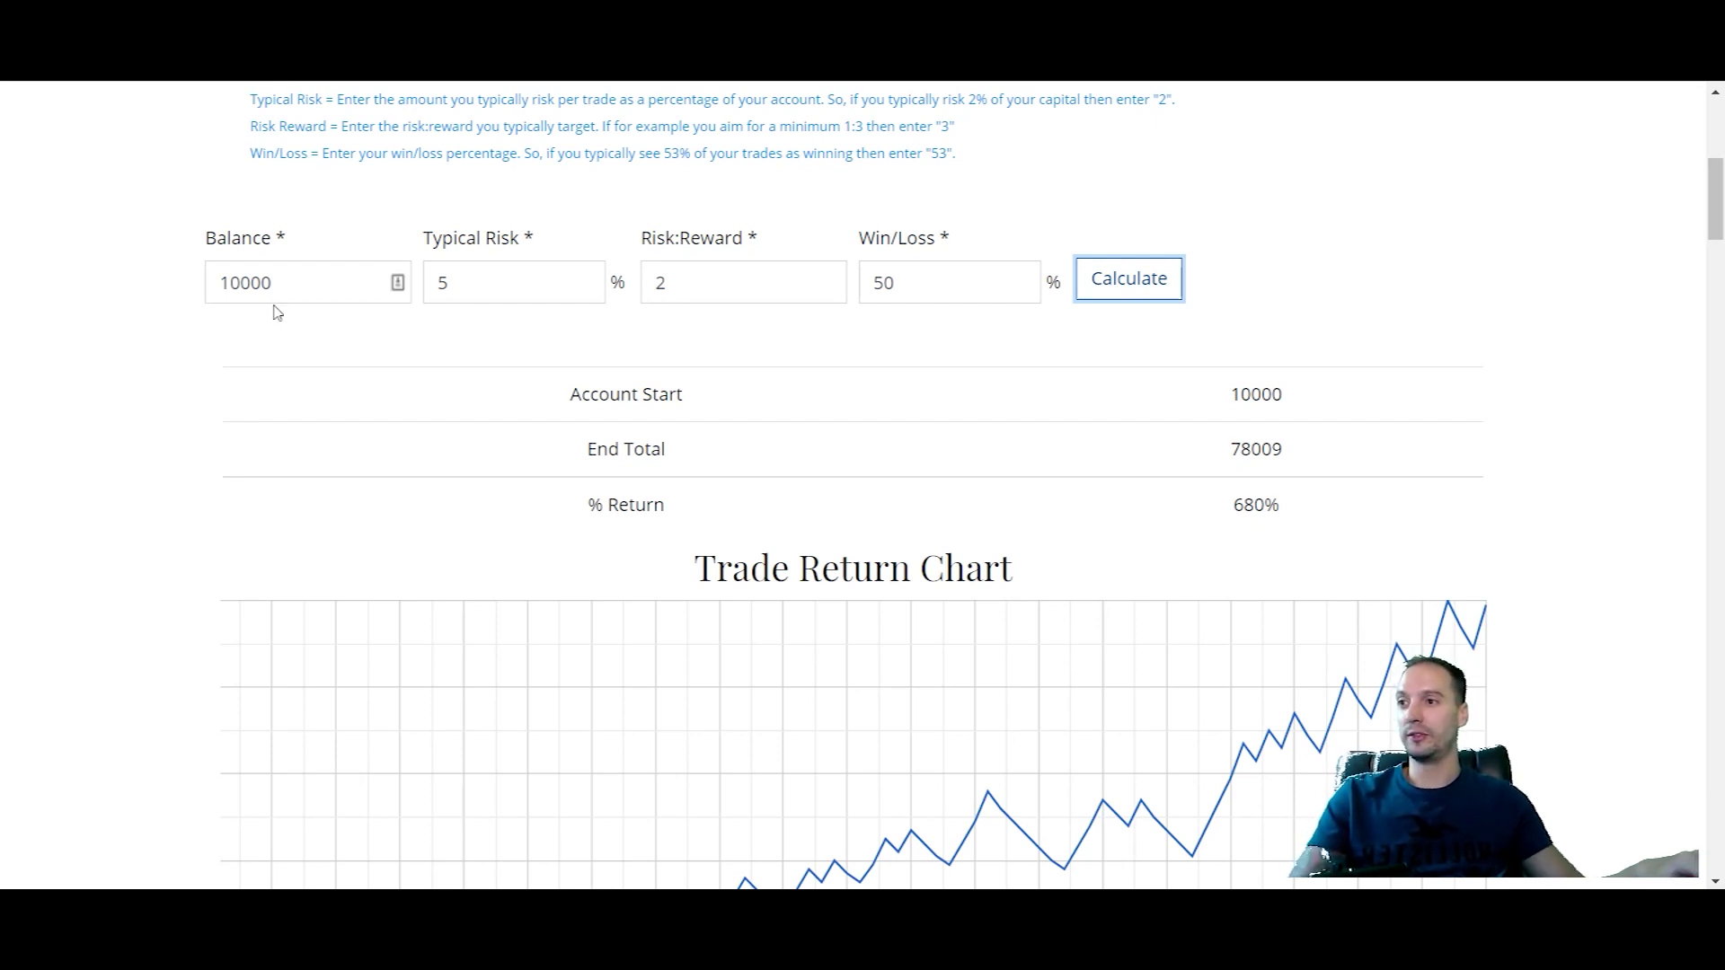
scroll(404, 335, down, 1)
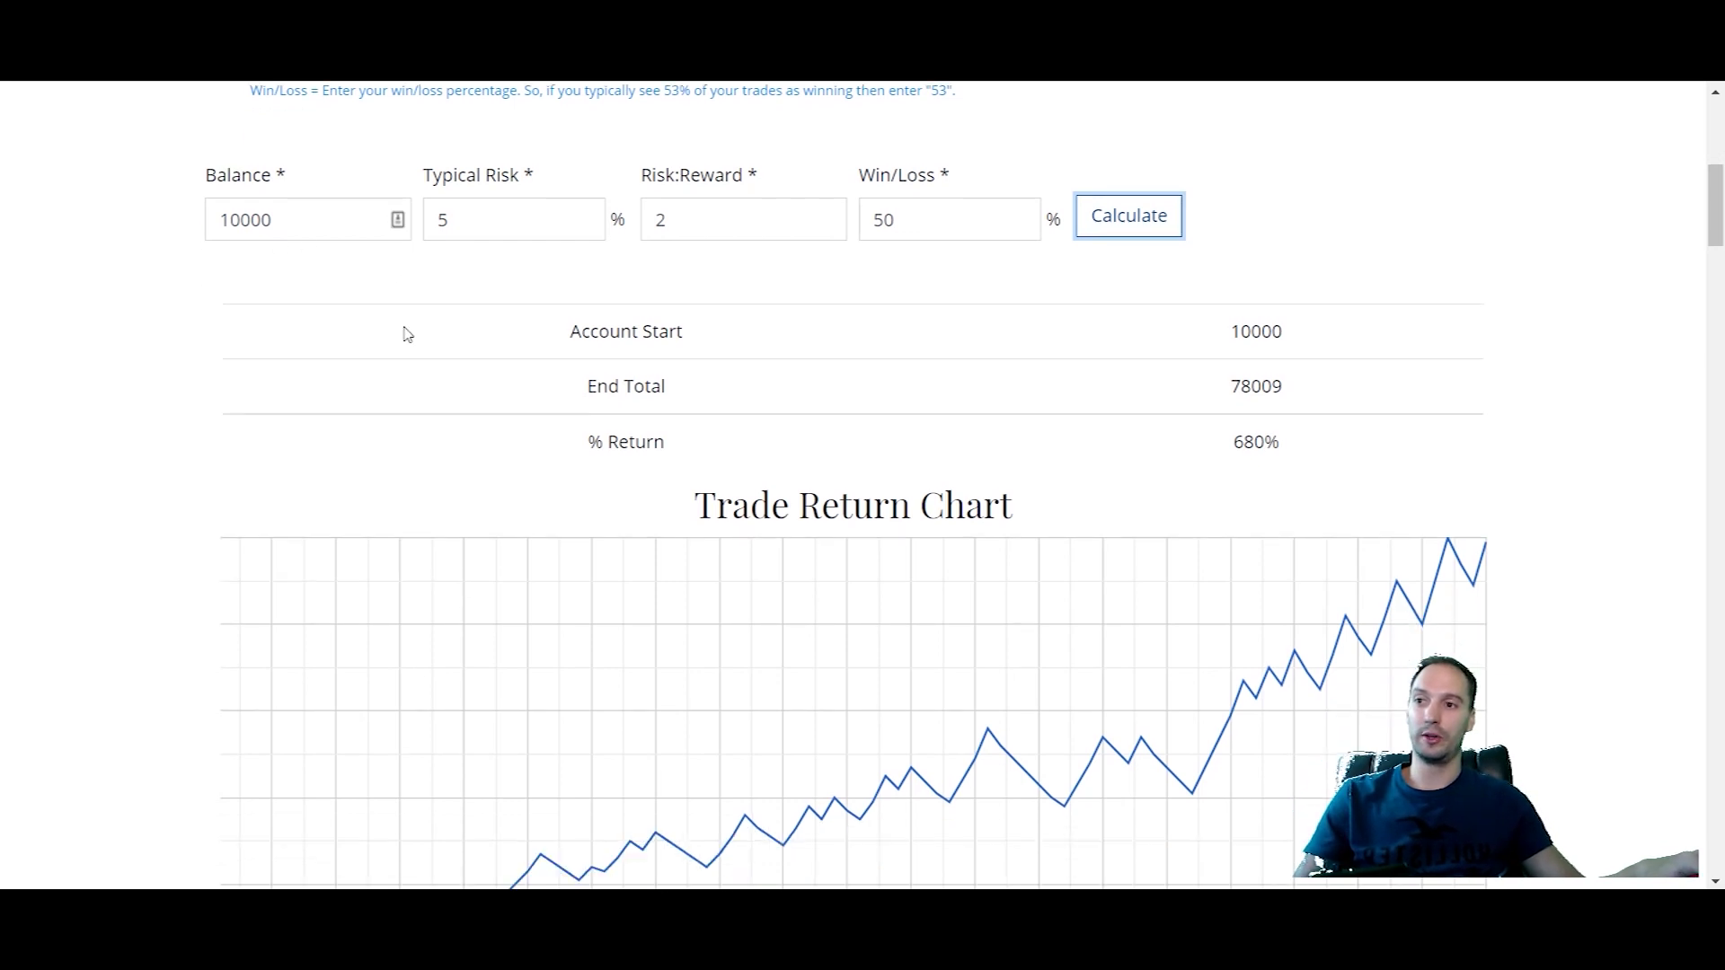
Compare the account's starting balance with the End Total and go over the Typical Risk, Risk:Reward and Win/Loss inputs.
drag(1207, 330, 1294, 350)
click(1259, 333)
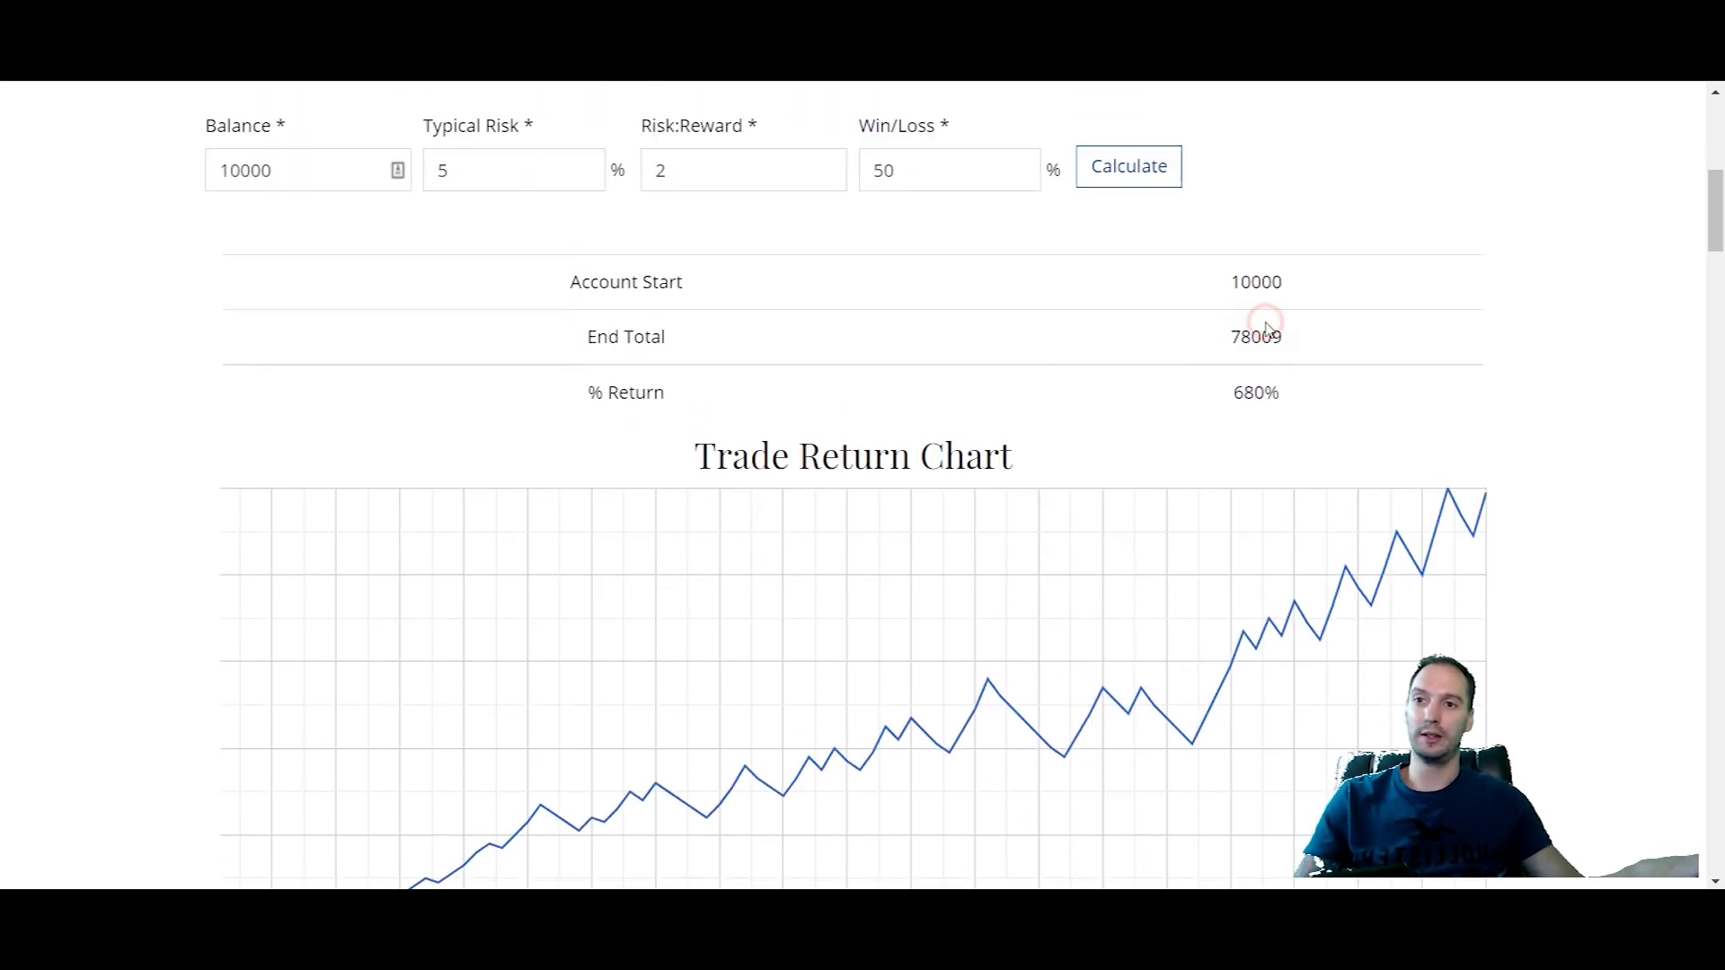
scroll(1240, 345, up, 2)
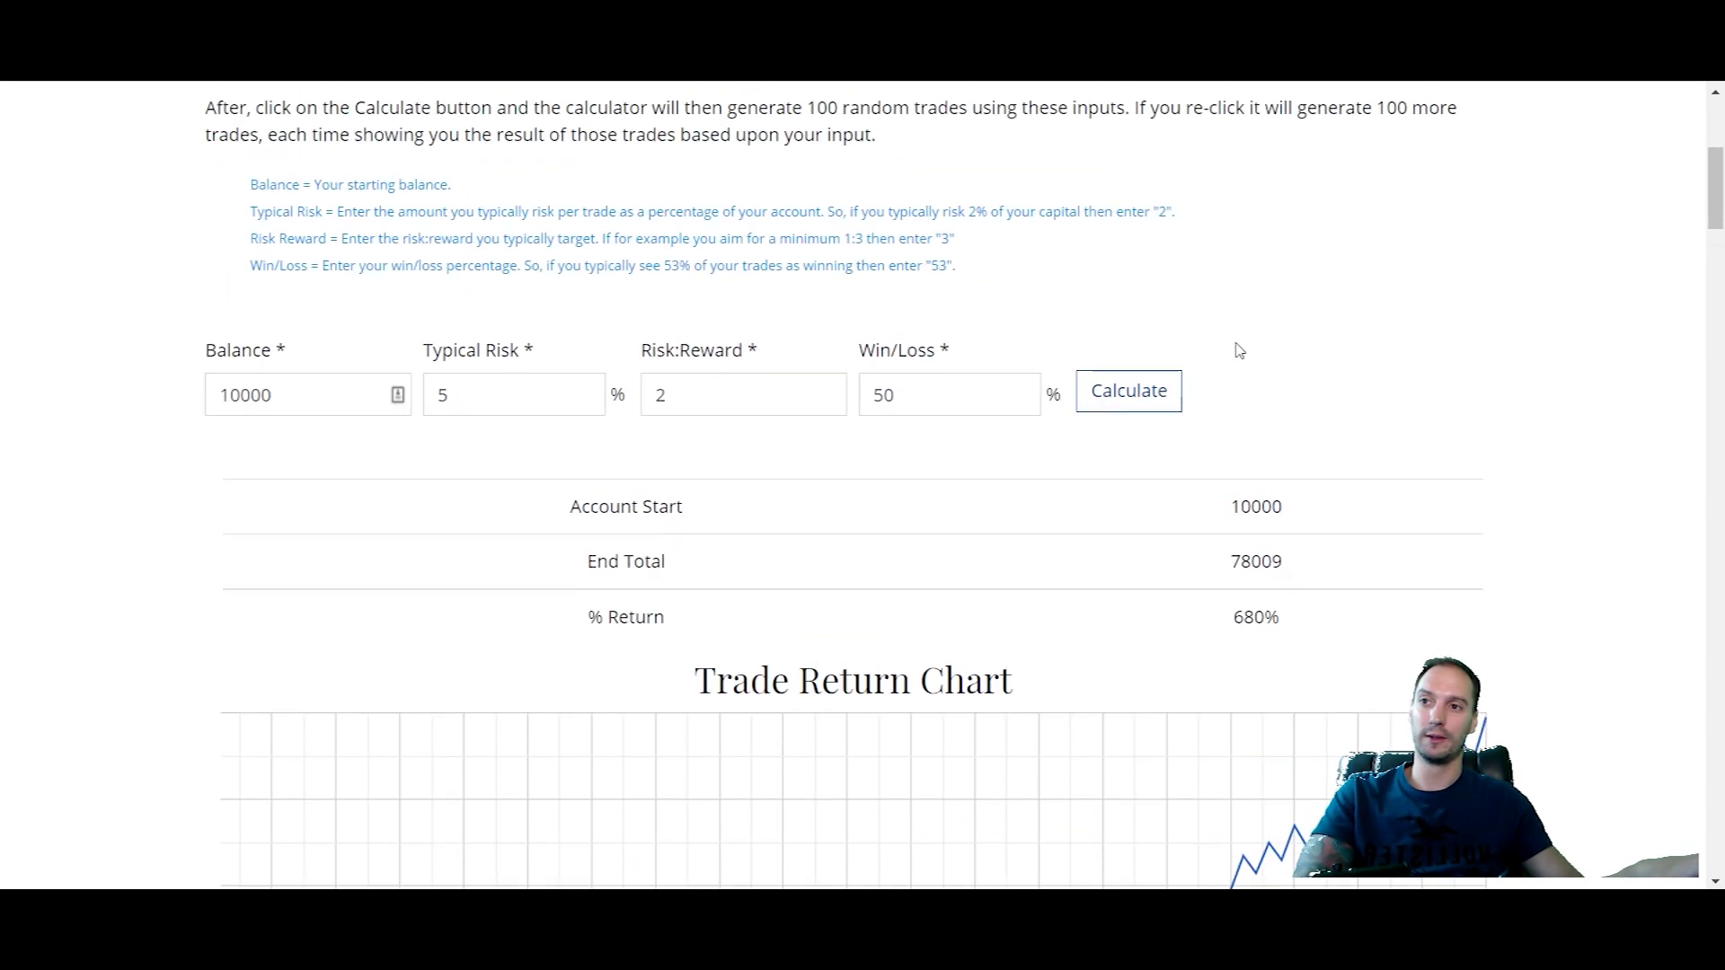
click(468, 401)
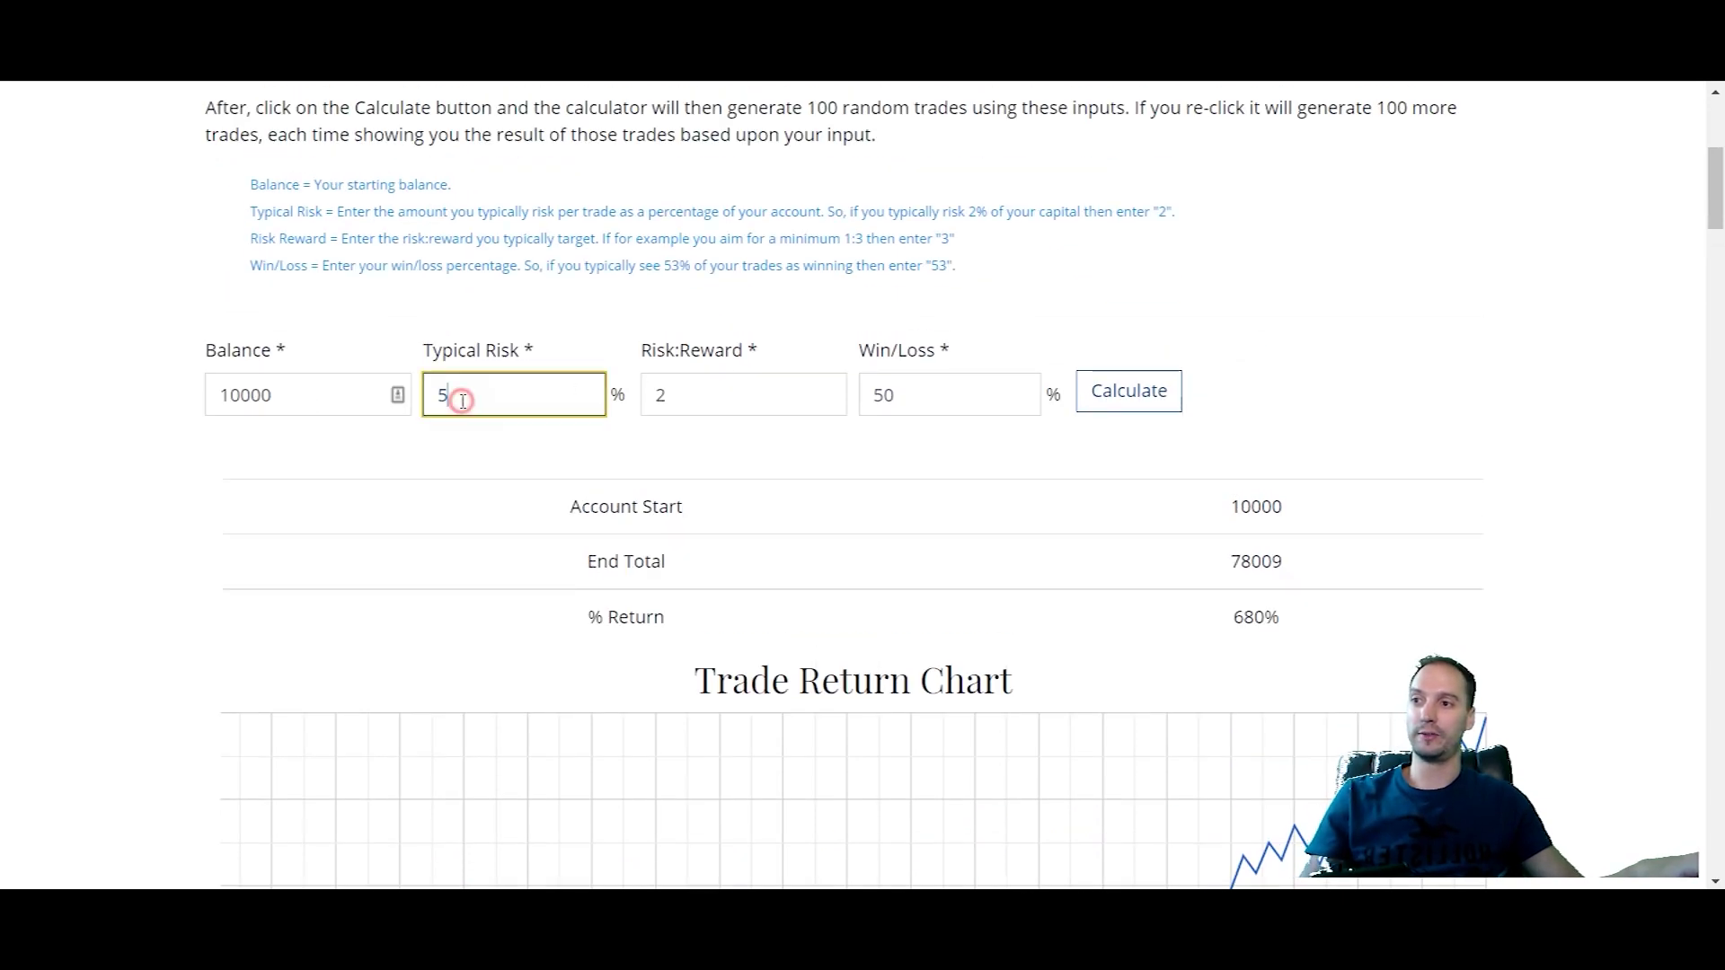
click(710, 400)
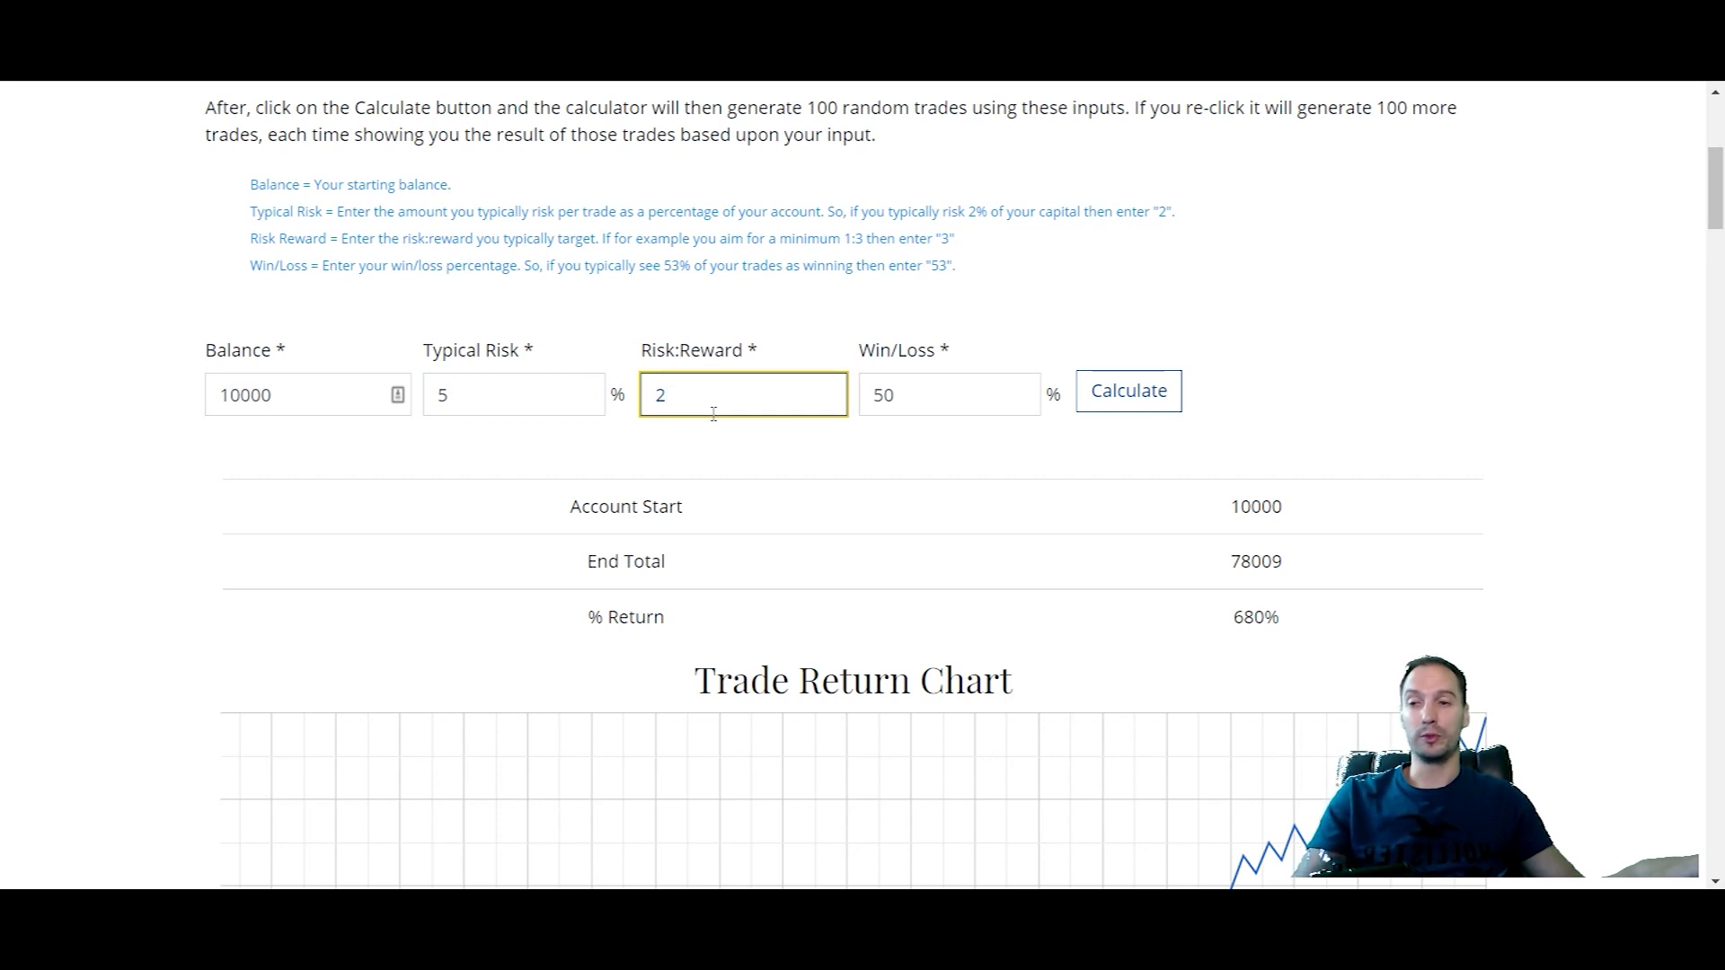
click(927, 393)
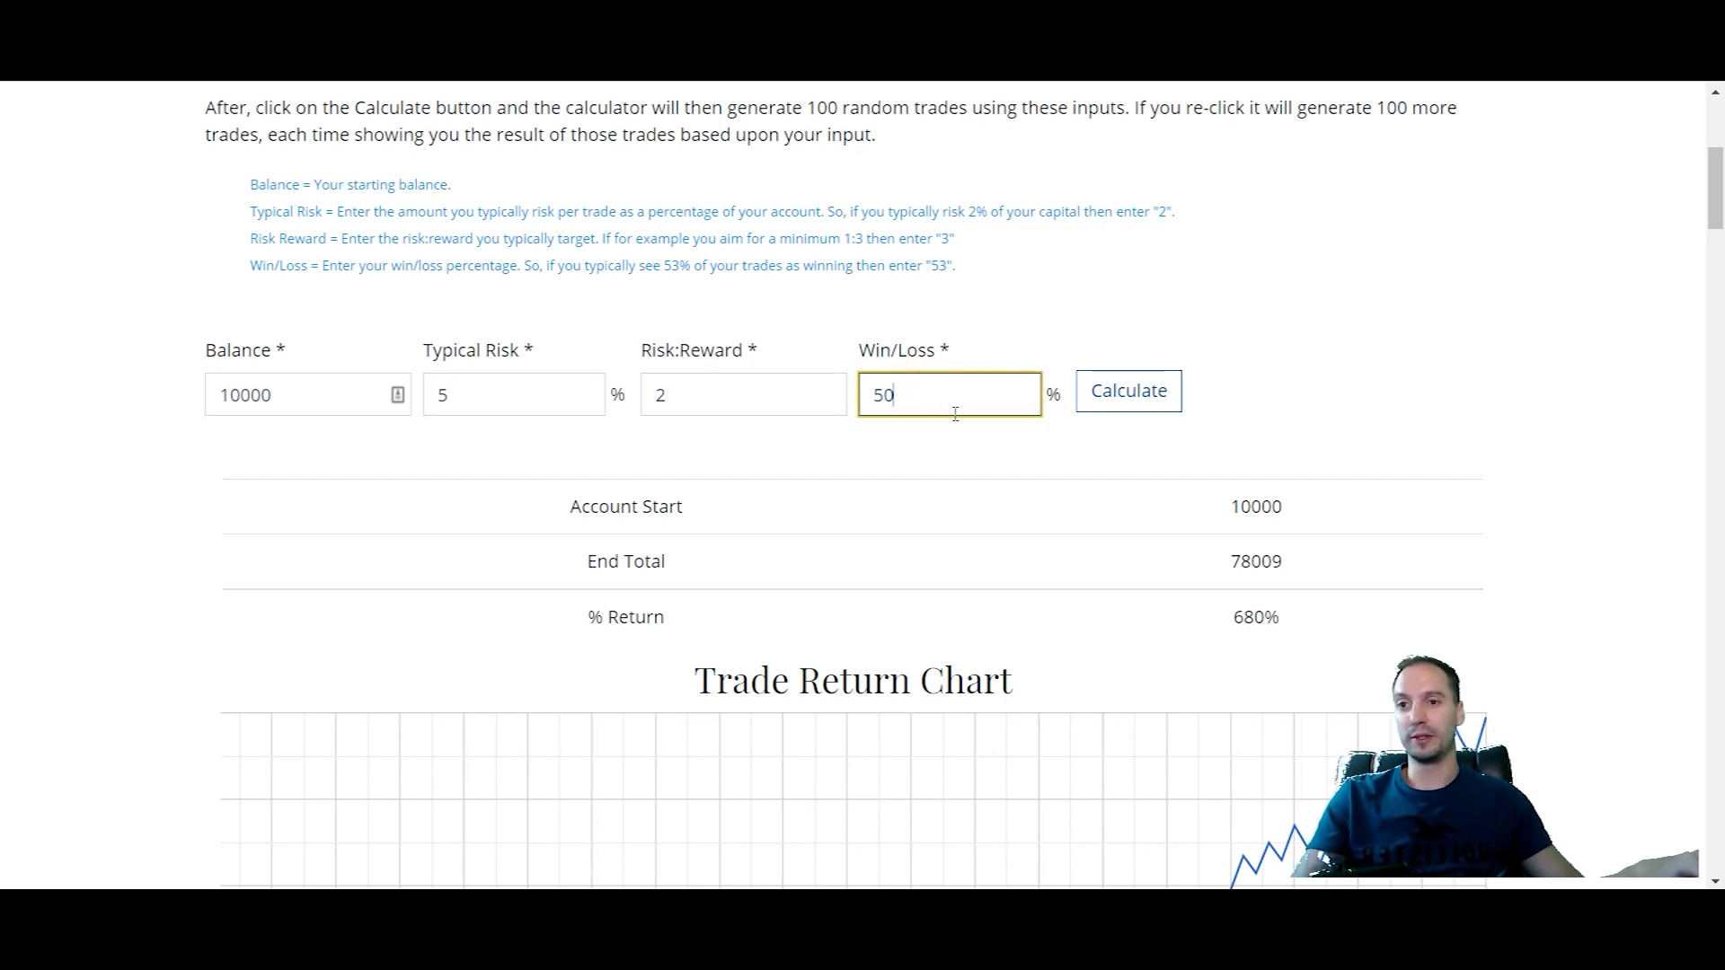
Recalculate the 50% win/loss simulation several more times and examine the resulting End Total and chart.
click(1139, 405)
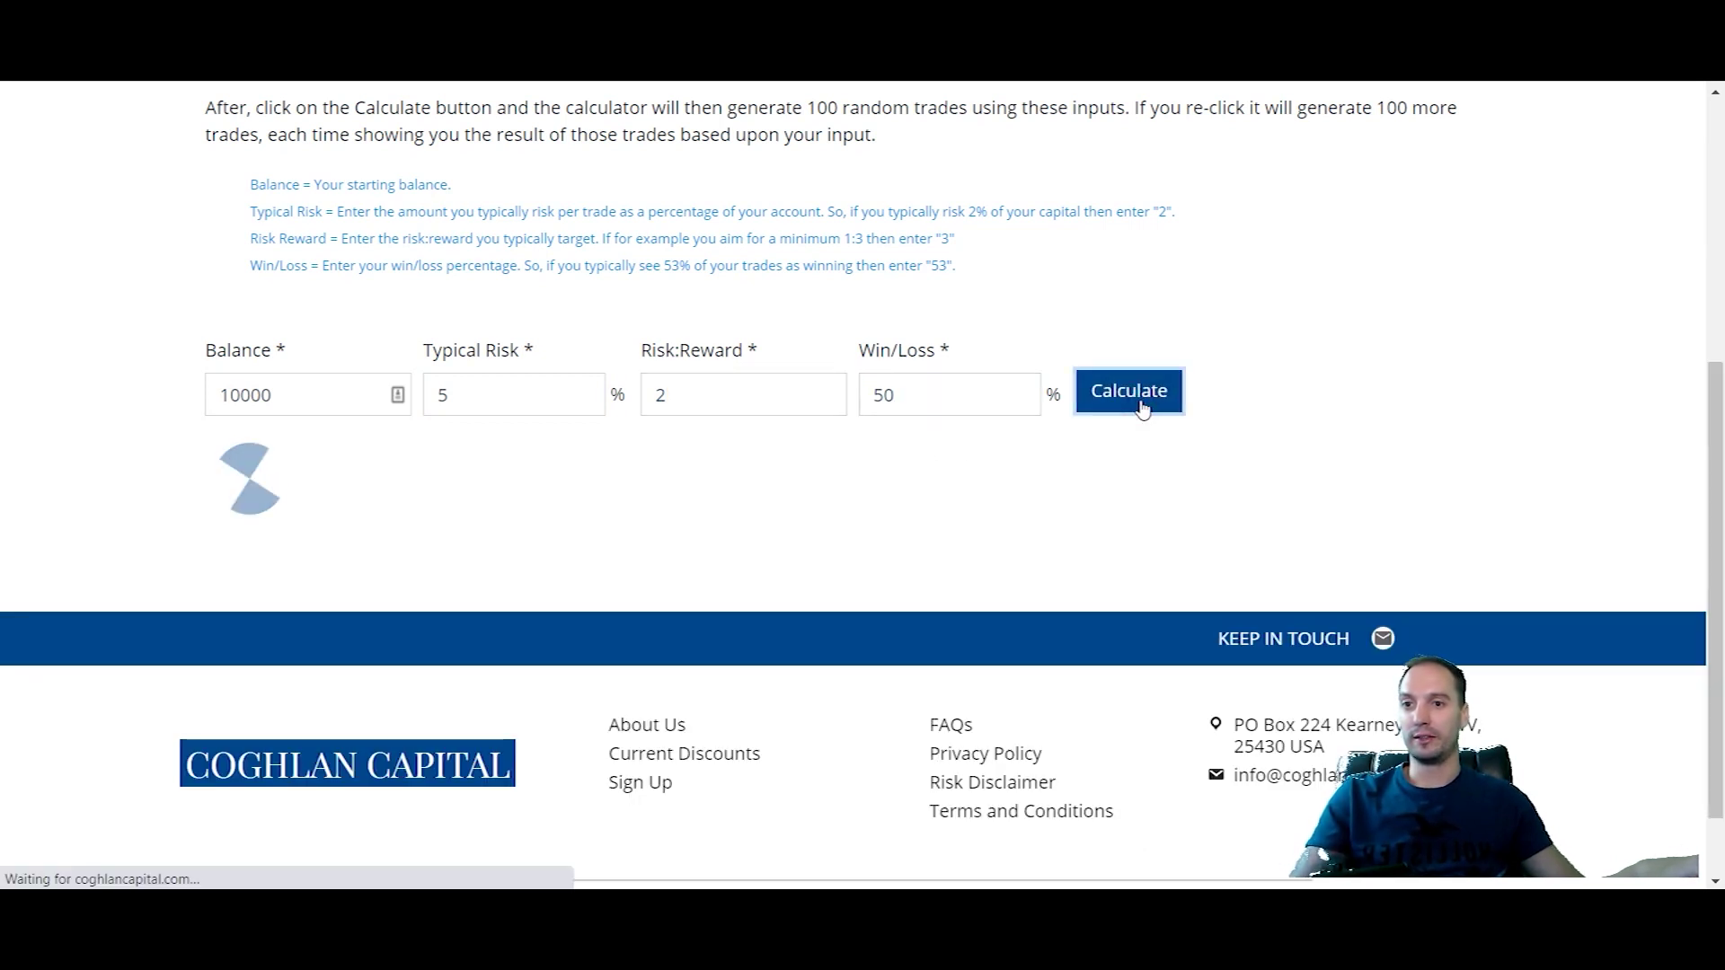
click(1148, 405)
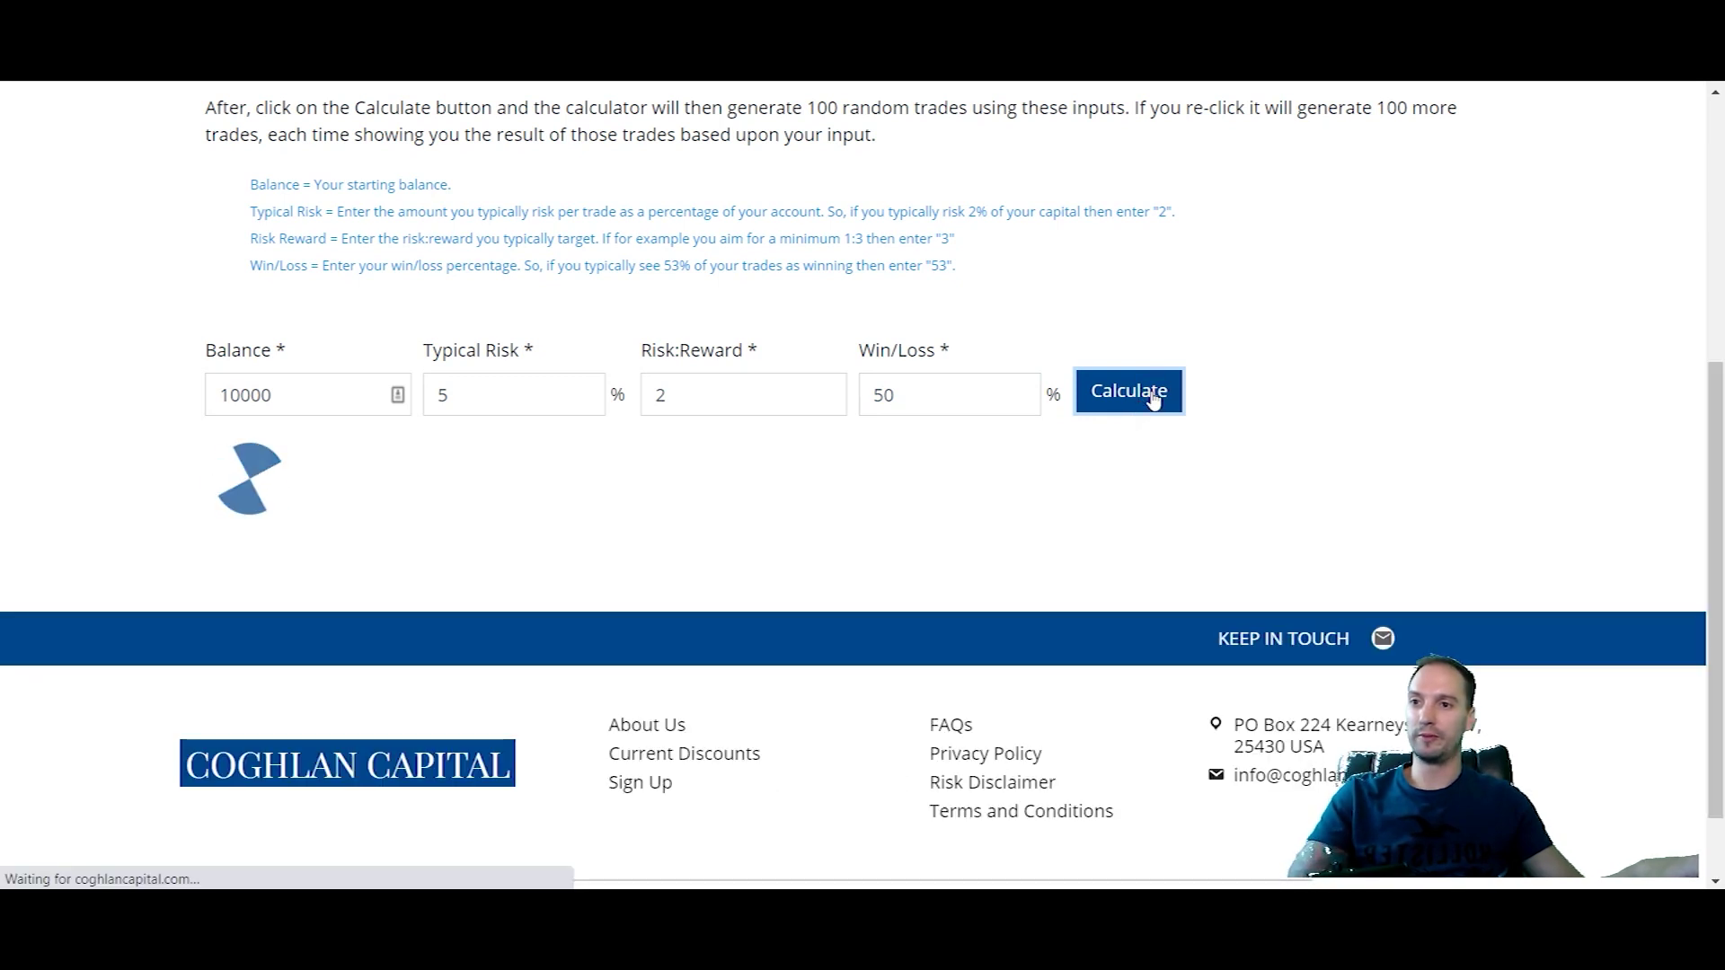
click(1154, 399)
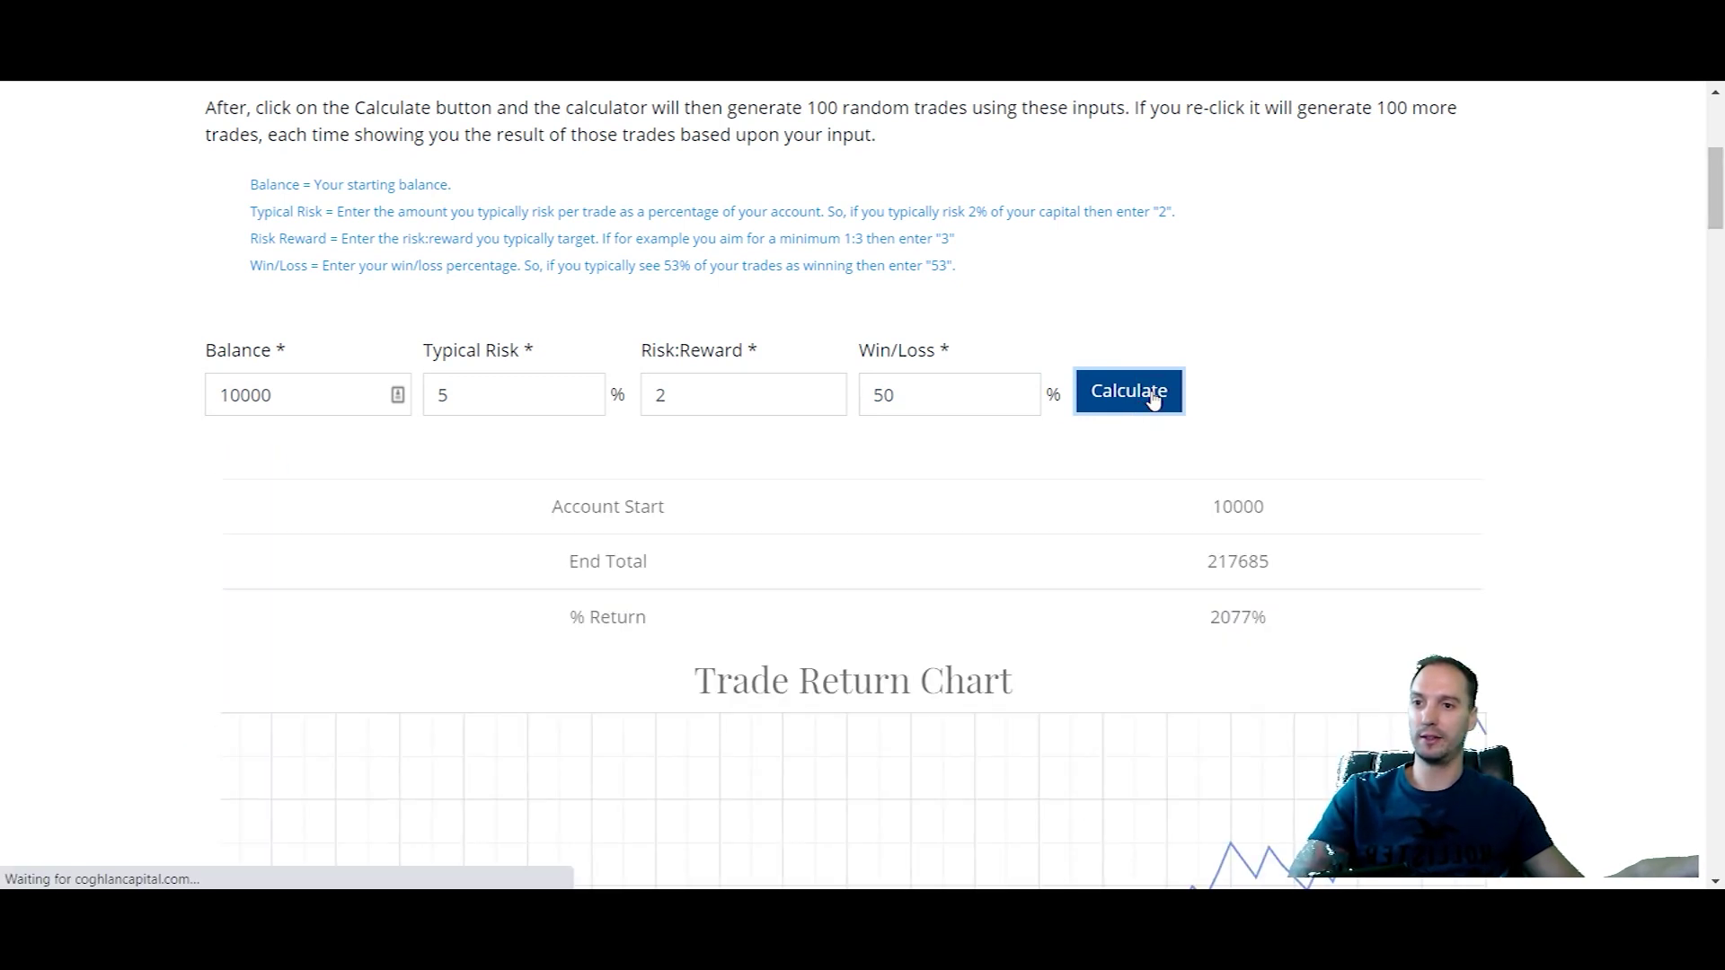
click(1154, 400)
click(1154, 400)
scroll(1148, 397, down, 3)
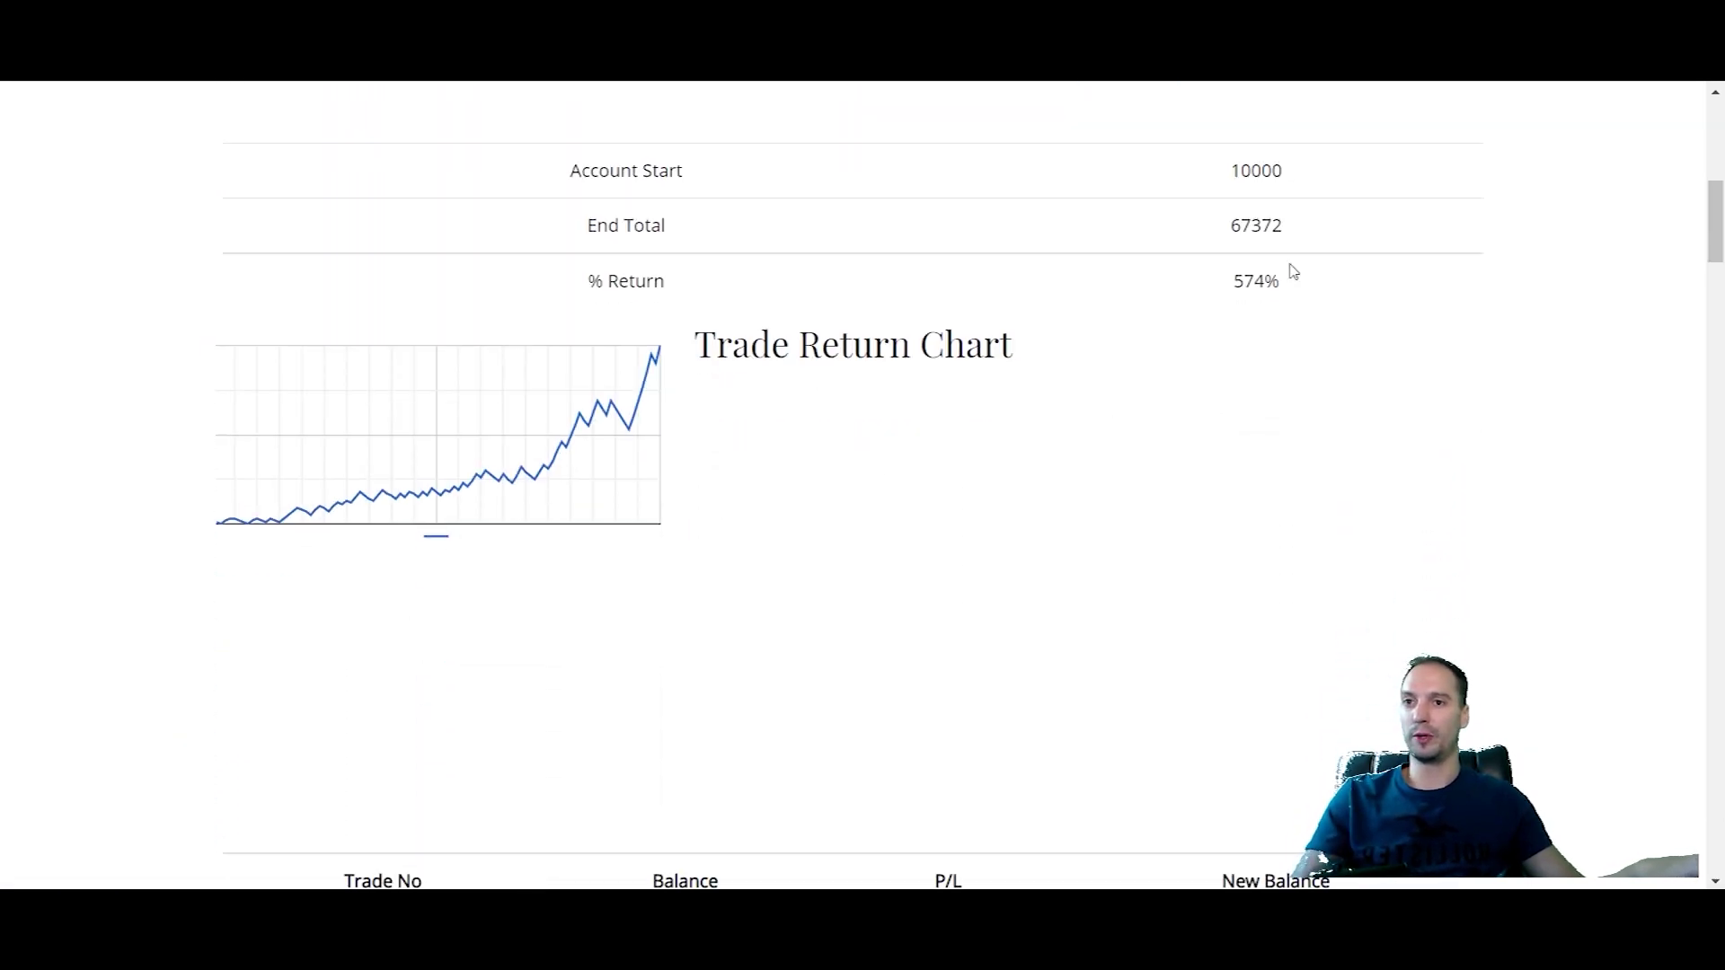
scroll(1291, 279, up, 4)
double_click(1255, 562)
click(1258, 561)
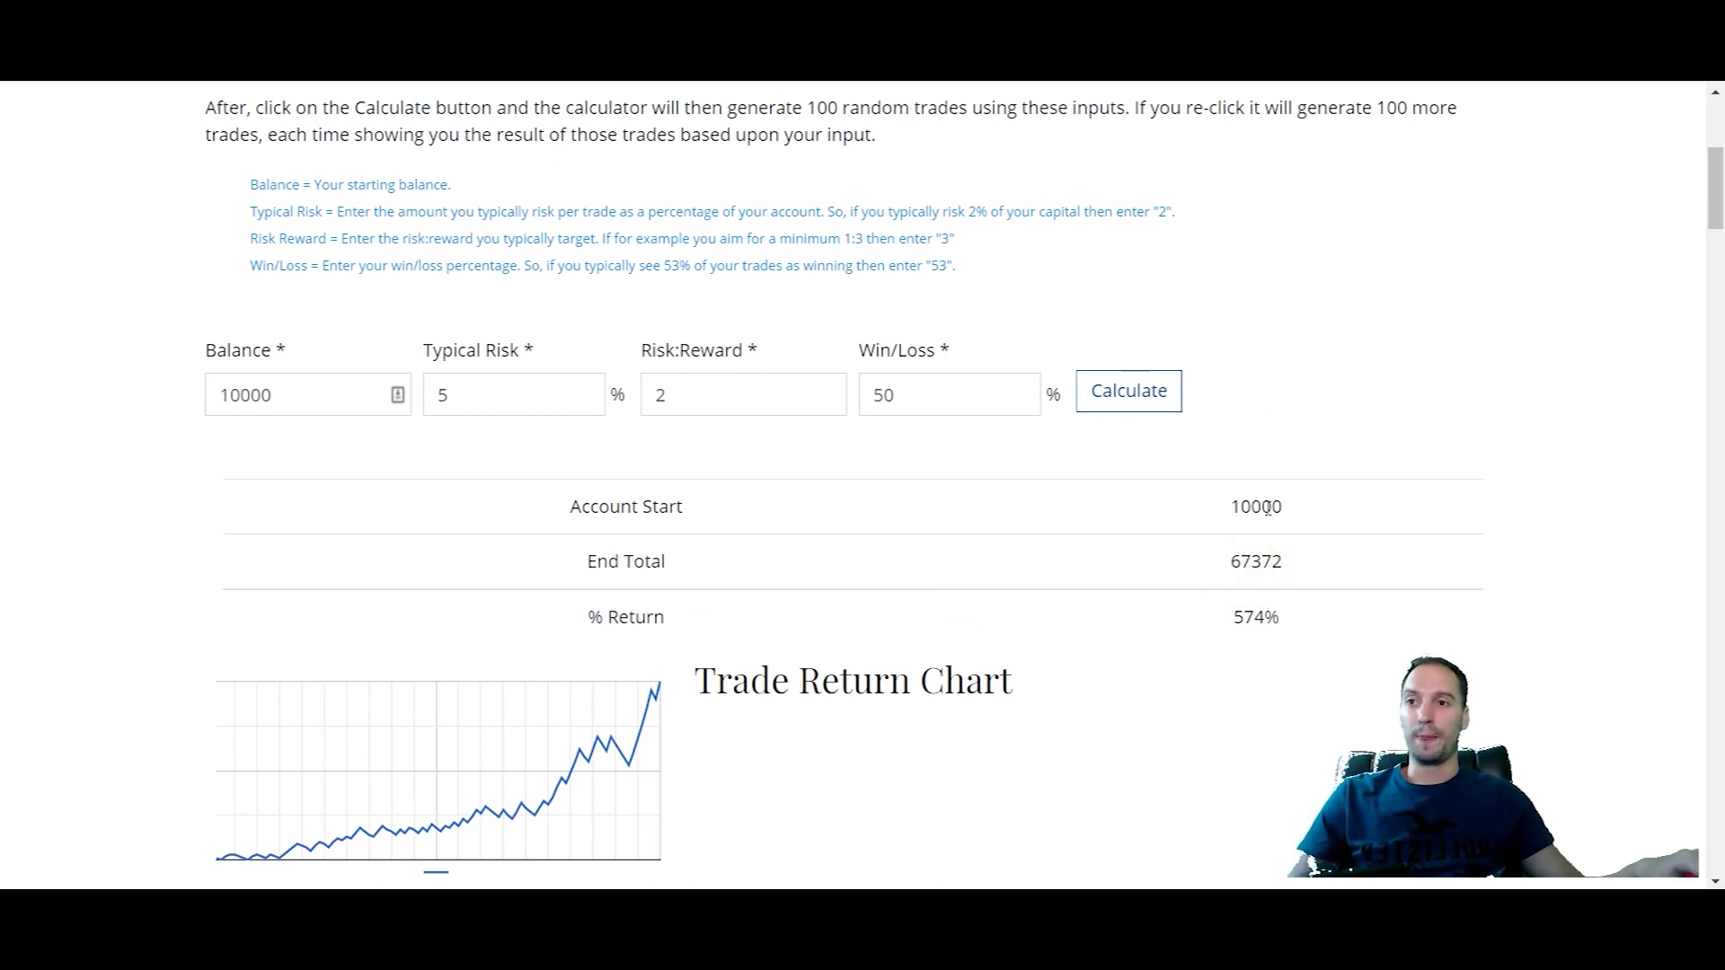
Set Win/Loss to 60%, calculate the trade returns and view the chart.
double_click(921, 394)
text(60)
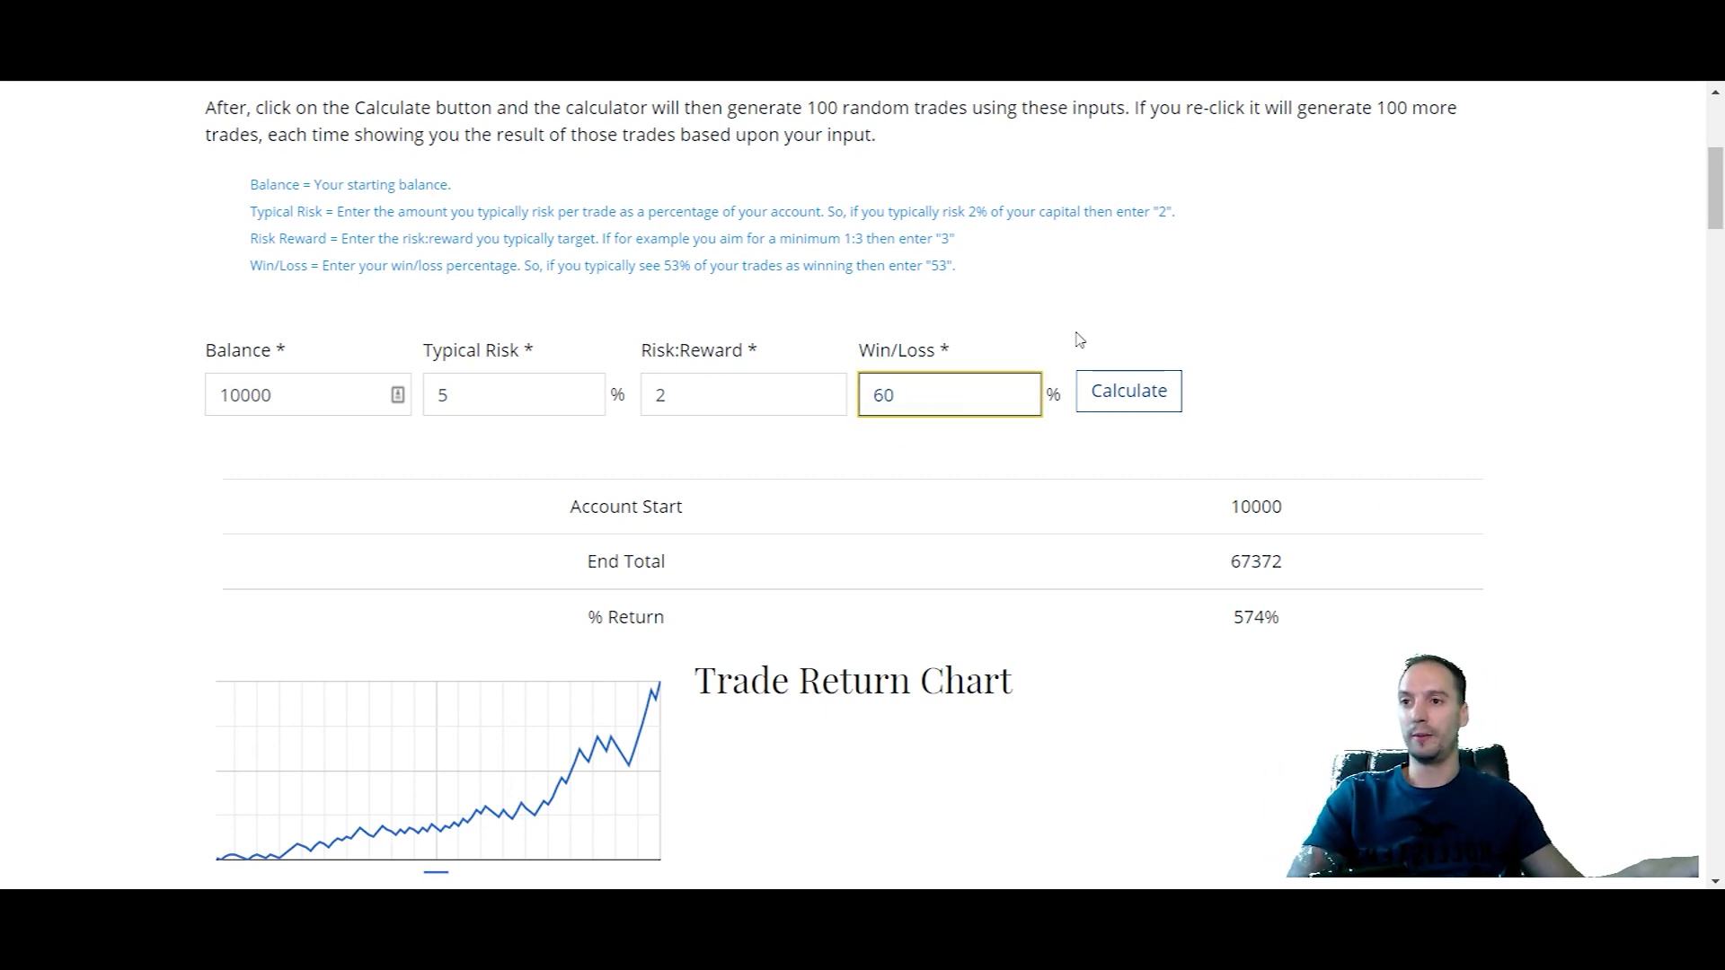
click(1130, 400)
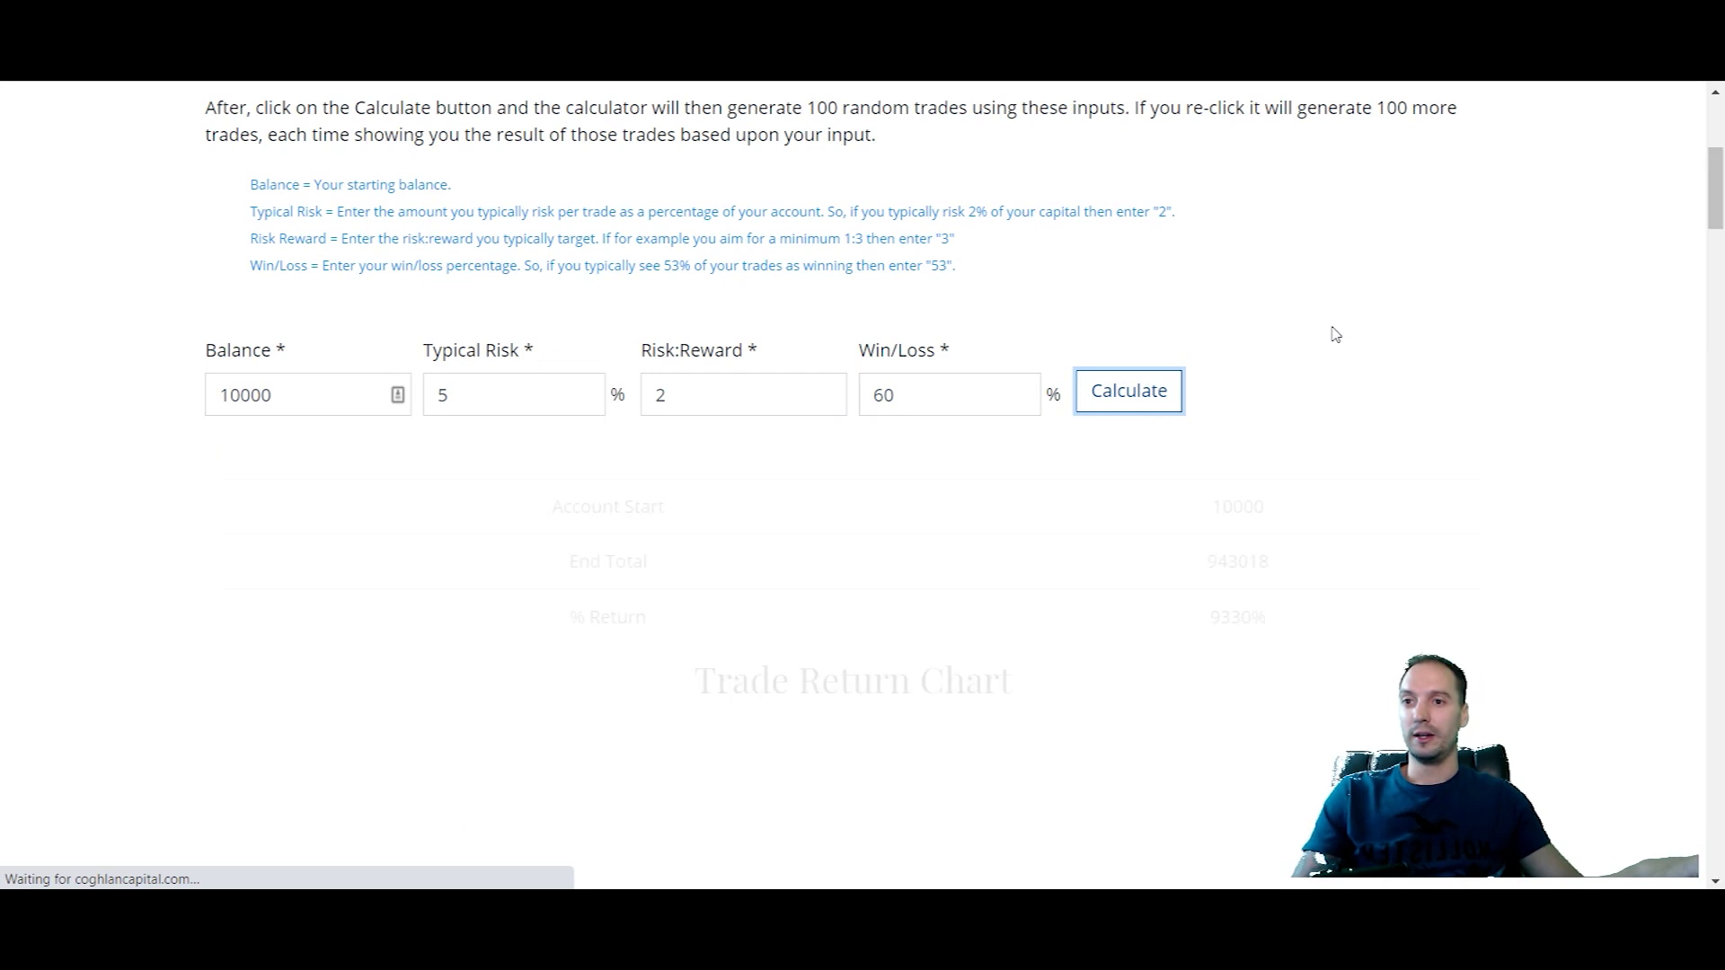
scroll(1336, 335, down, 3)
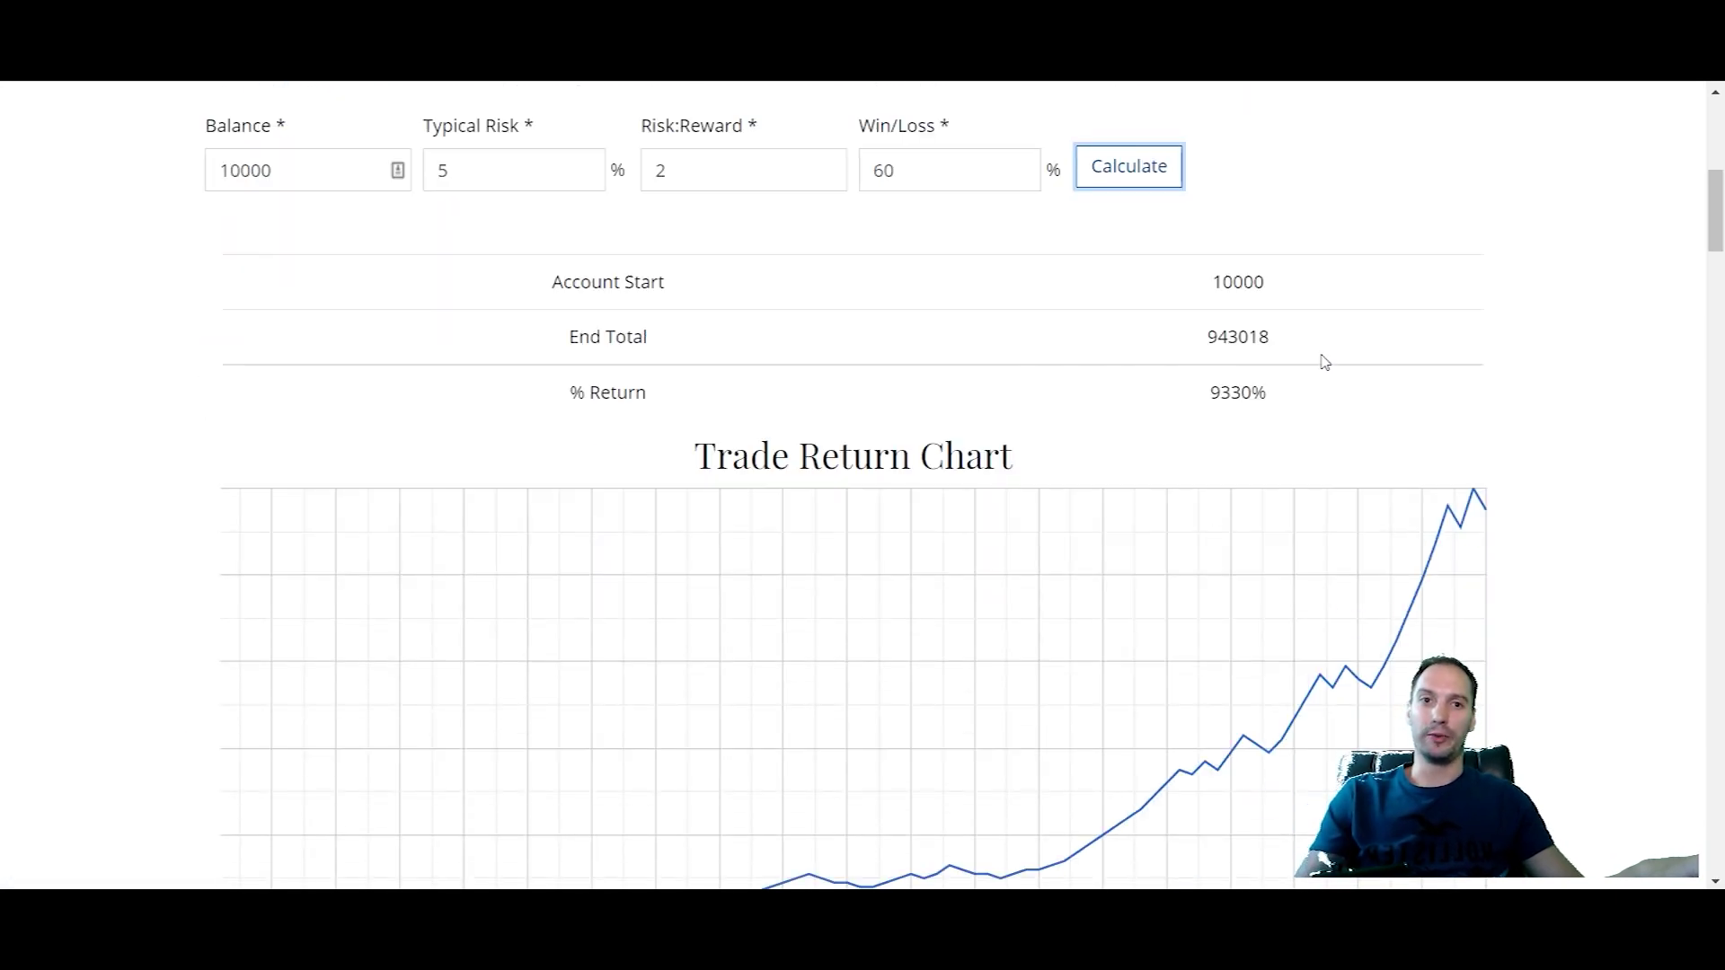
scroll(1213, 424, up, 3)
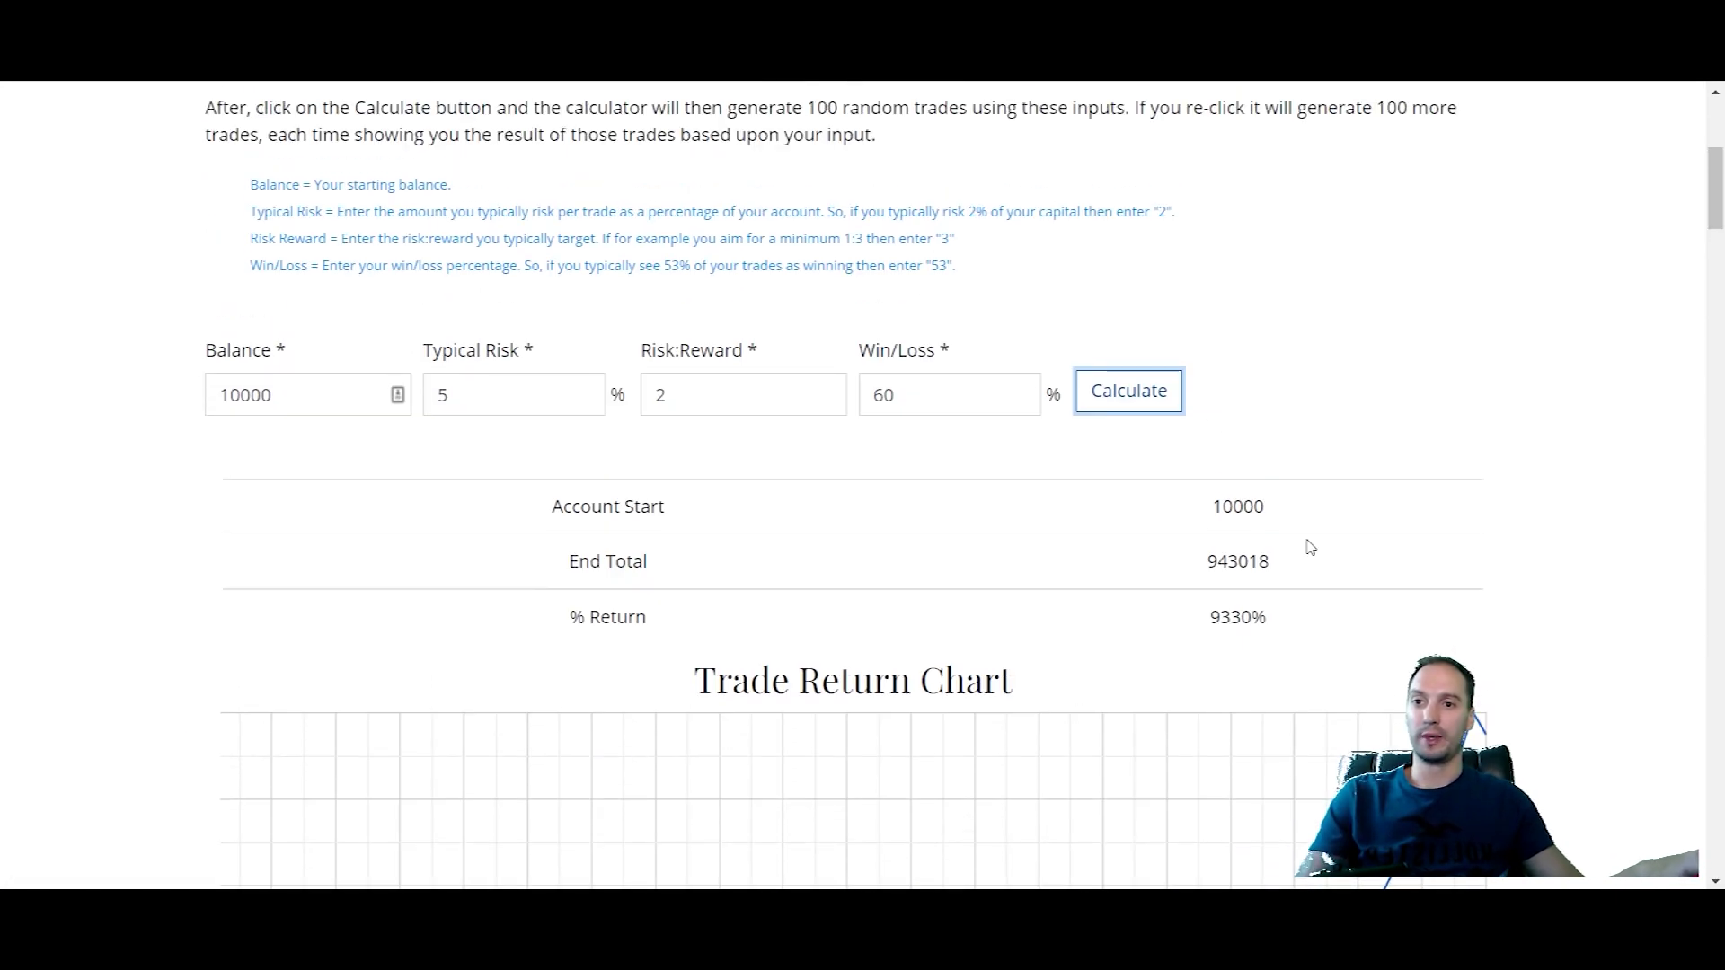
Highlight the digits of the End Total of the 60% win/loss run.
drag(1186, 574, 1239, 562)
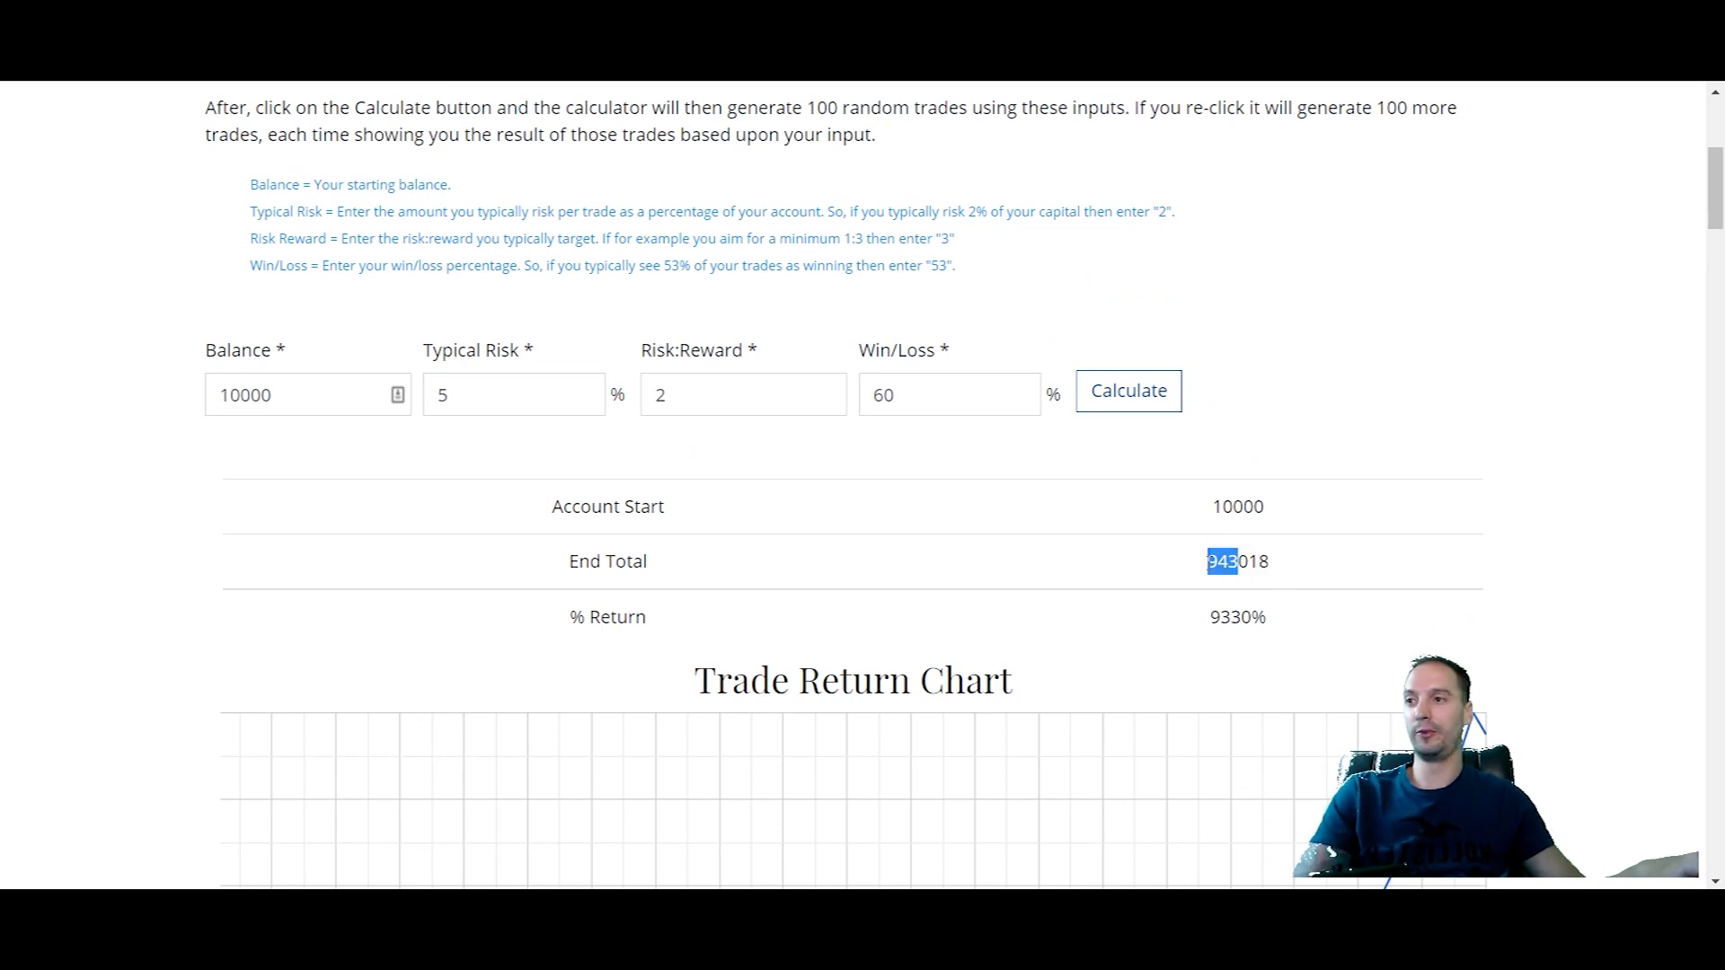
click(1229, 572)
click(1287, 560)
drag(1287, 560, 1240, 574)
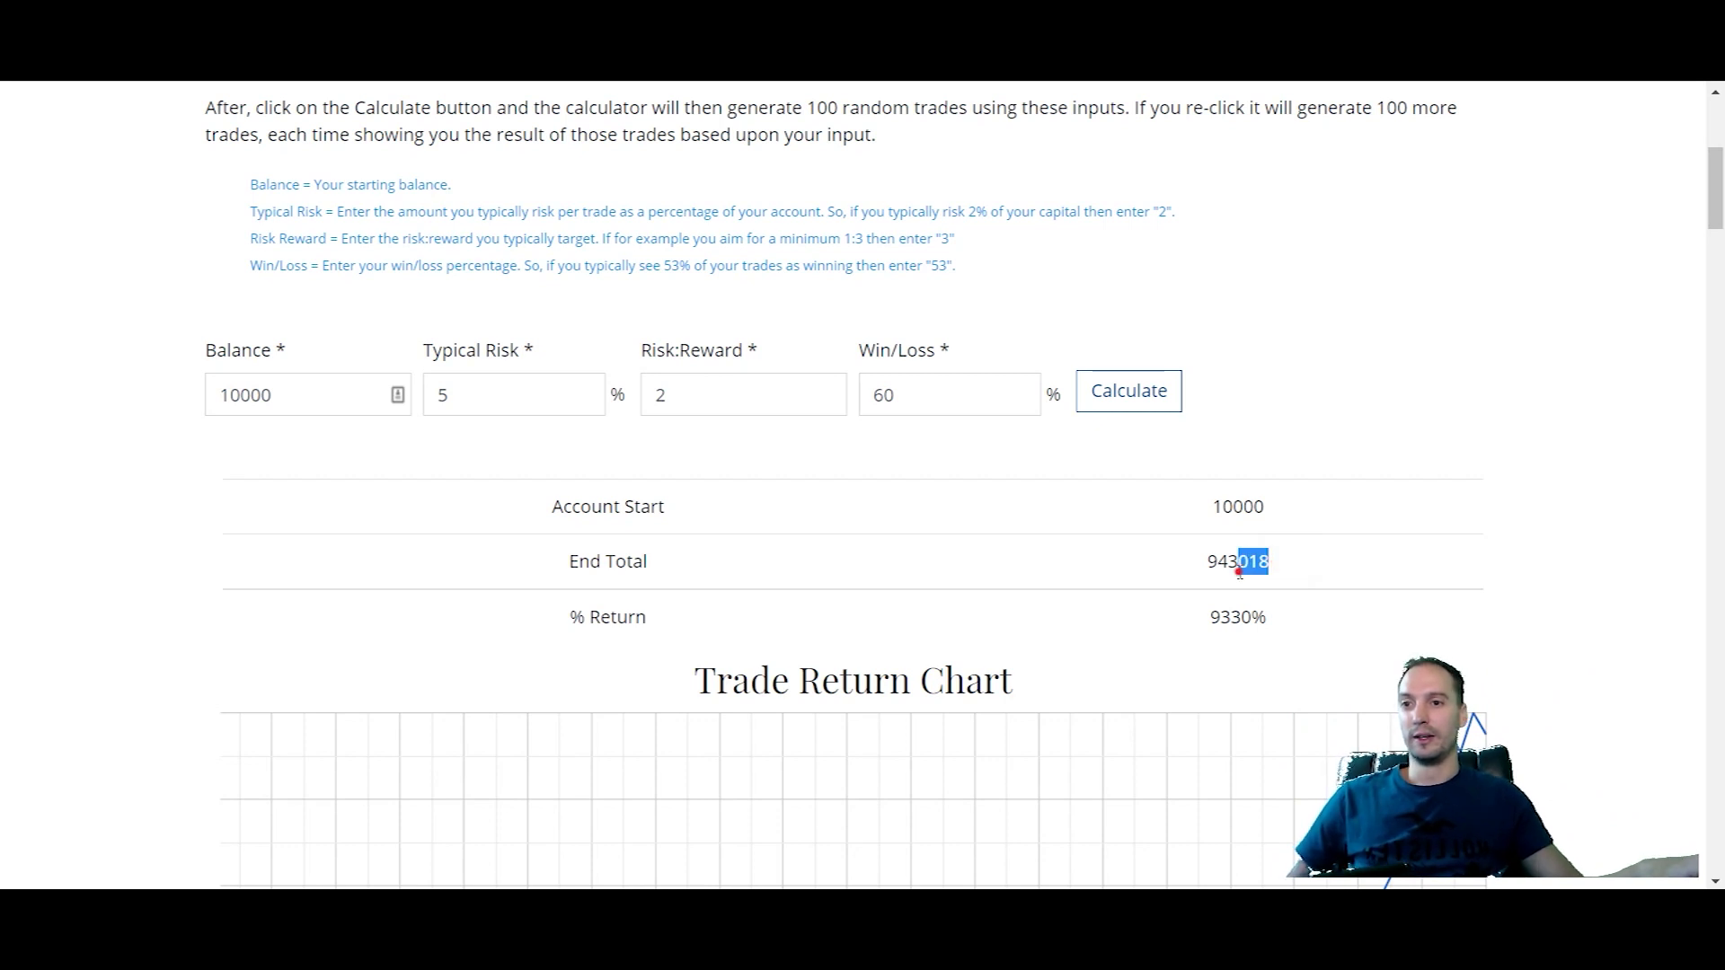
Recalculate the 60% win/loss simulation repeatedly, comparing the End Total and % Return of each run.
click(1137, 401)
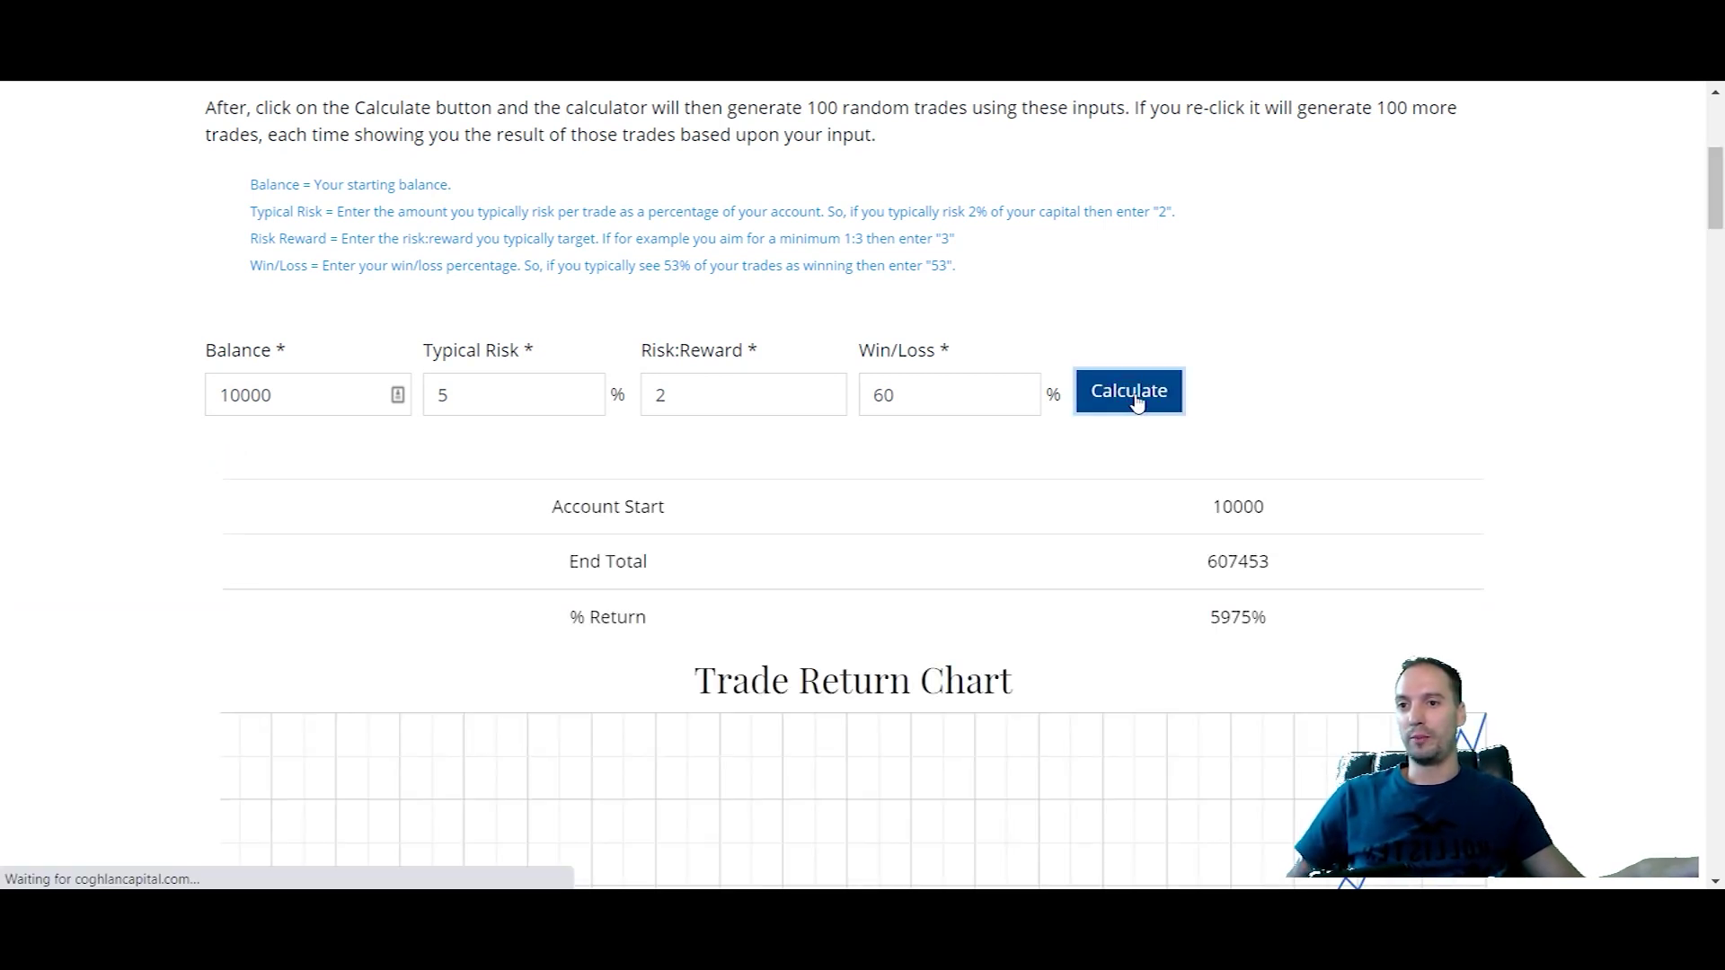
click(1139, 401)
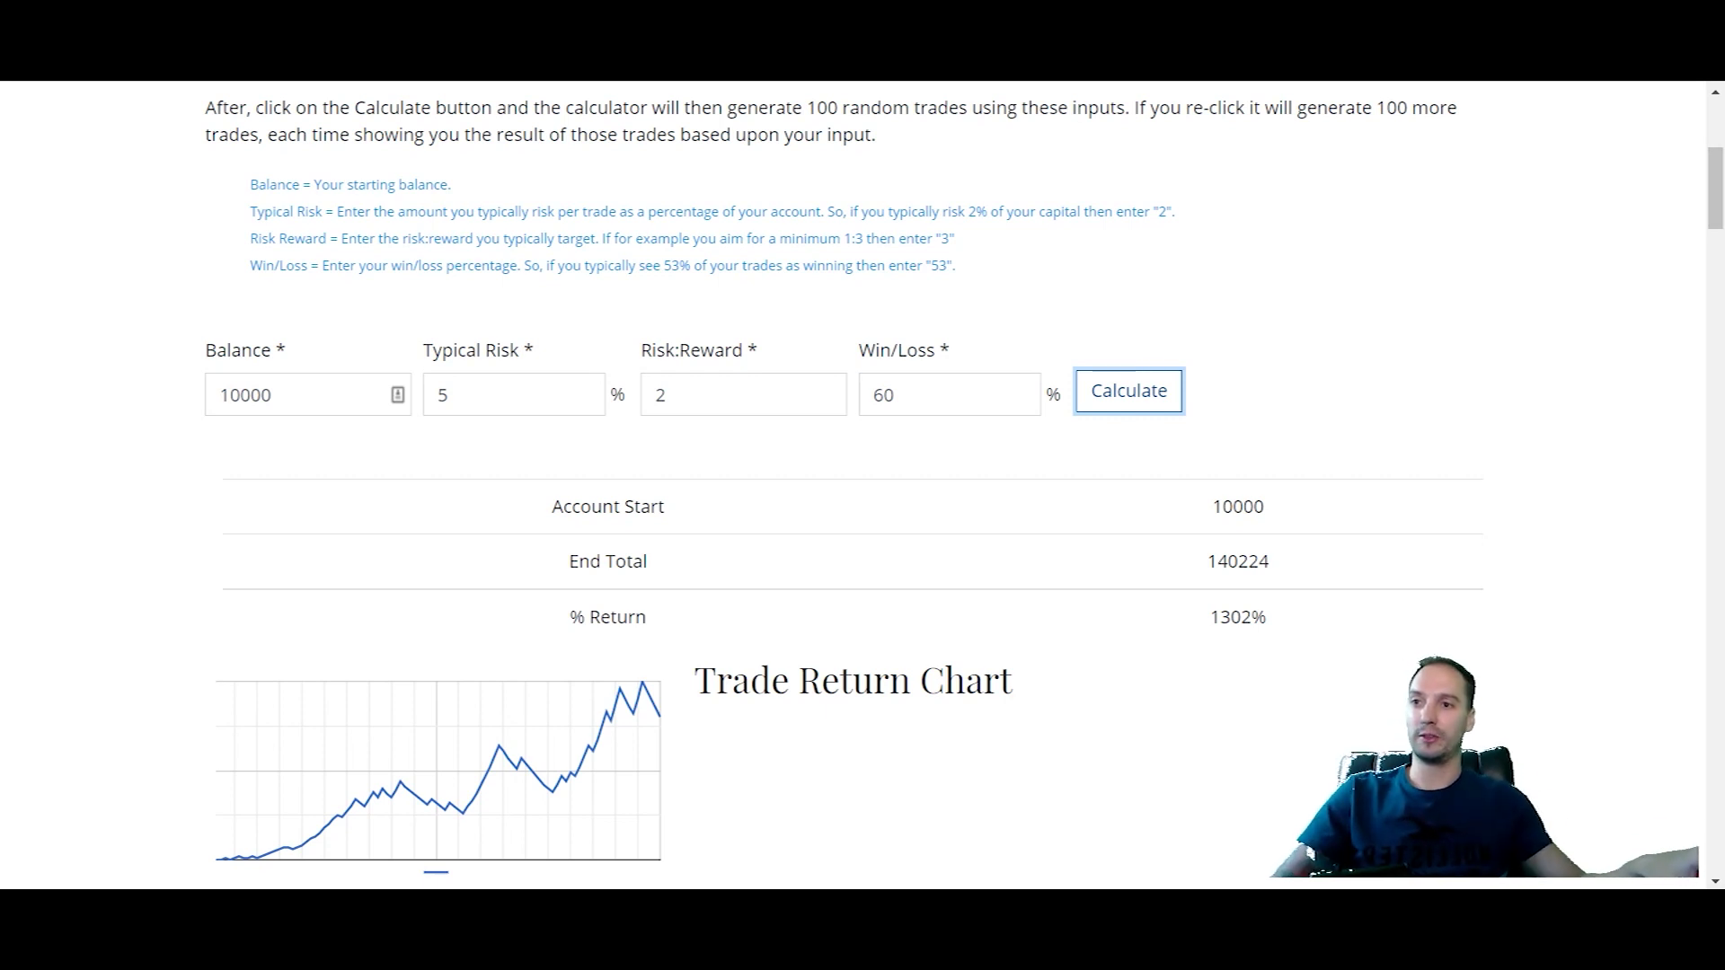
click(1149, 404)
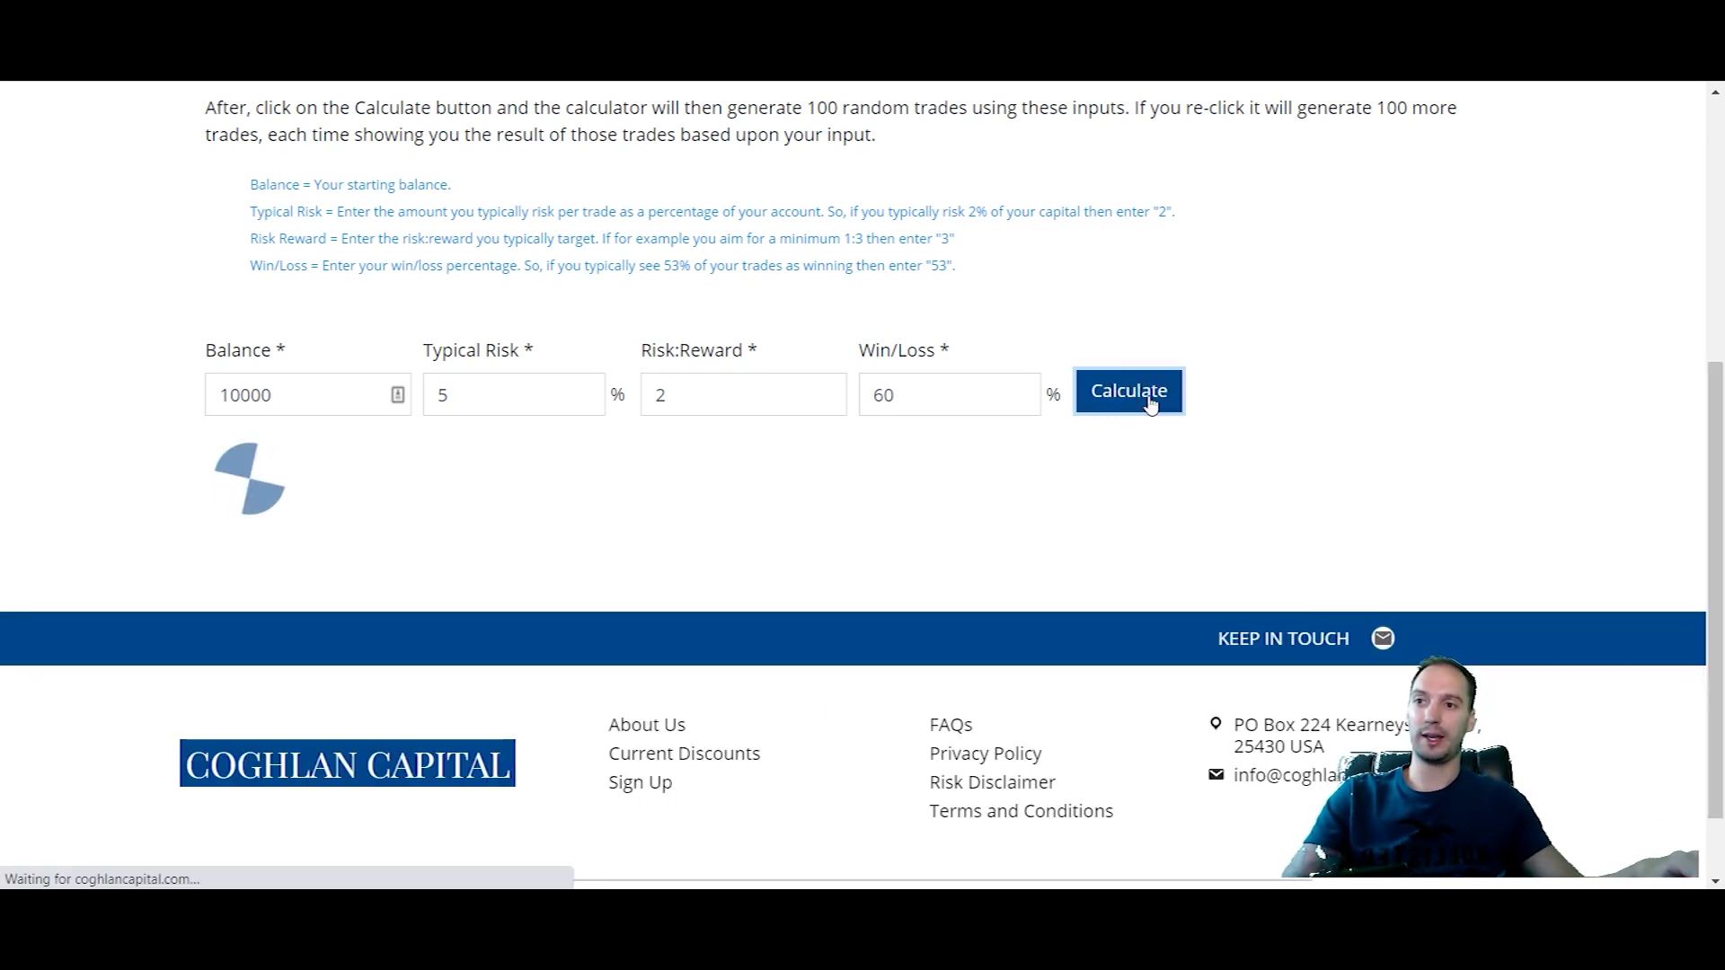
drag(1183, 608, 1269, 617)
click(1272, 616)
click(1100, 408)
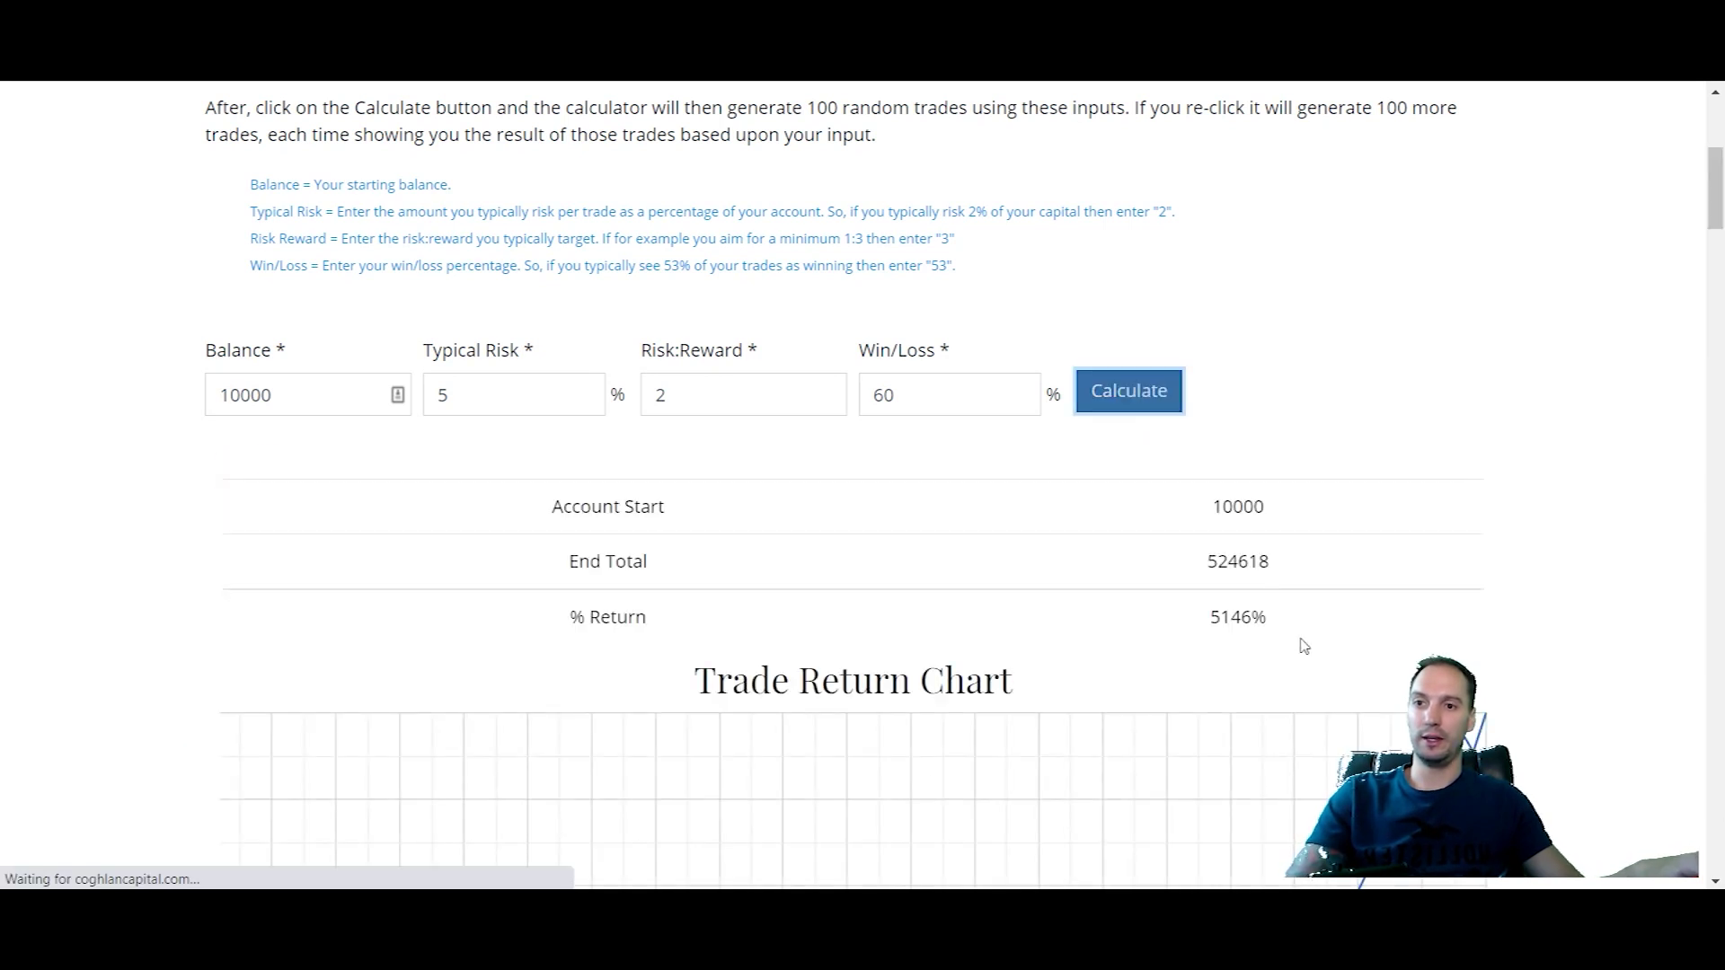
click(1092, 410)
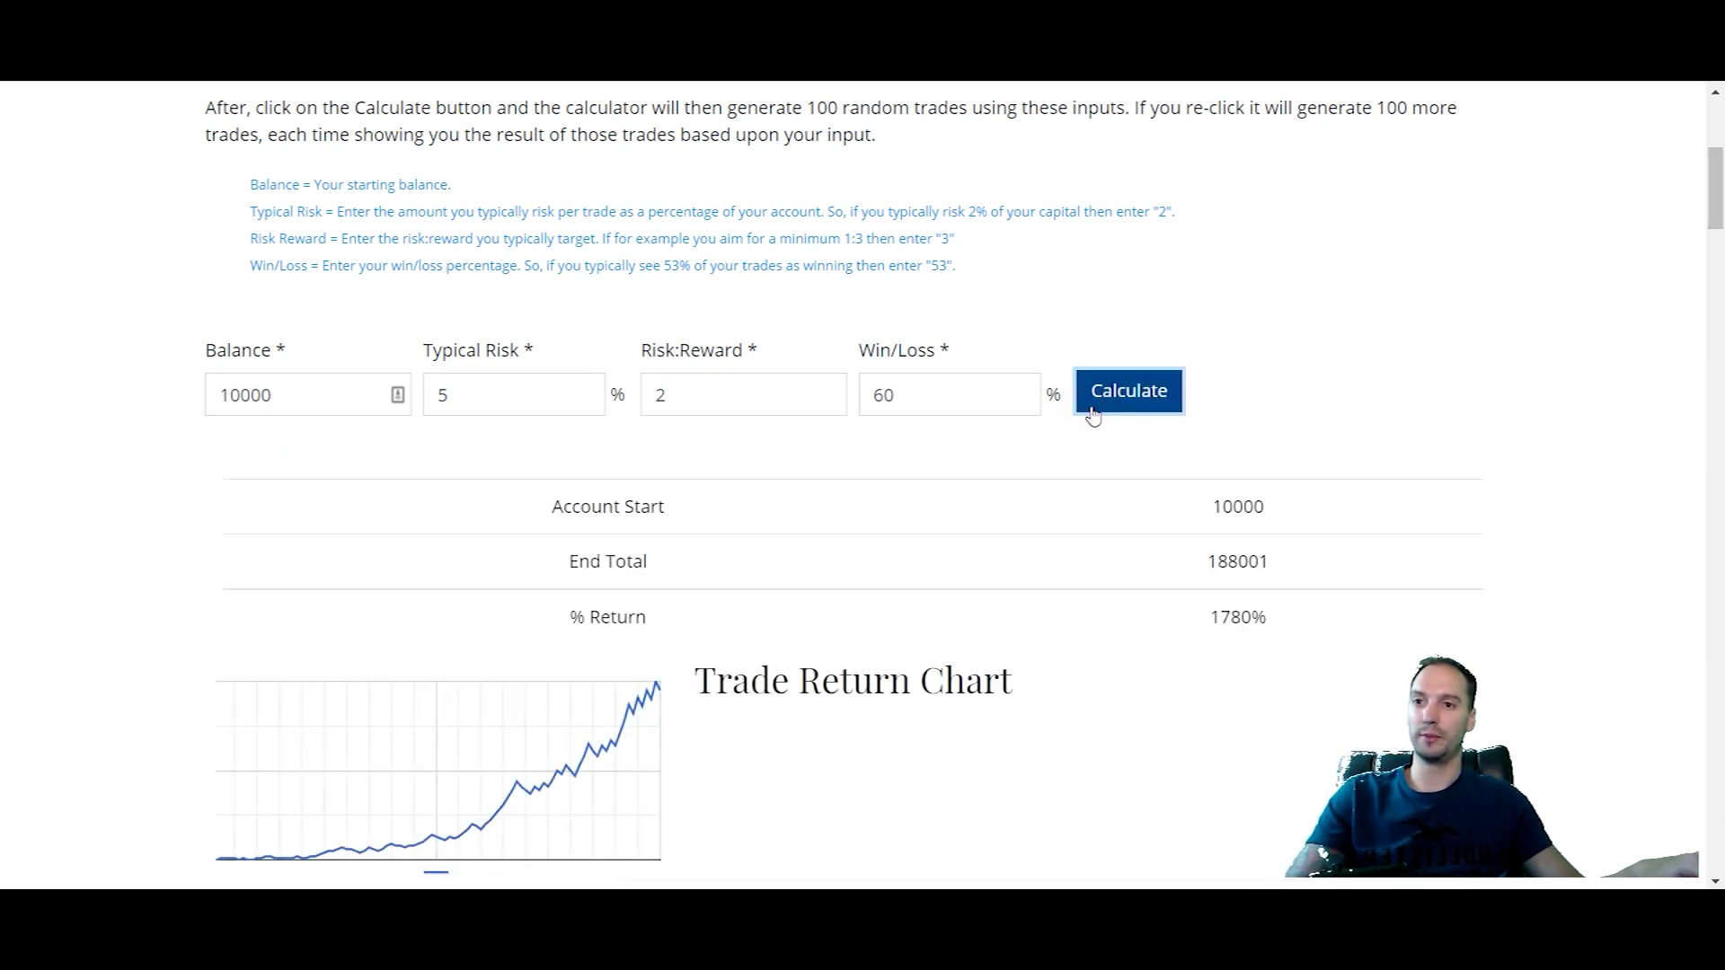
click(1136, 405)
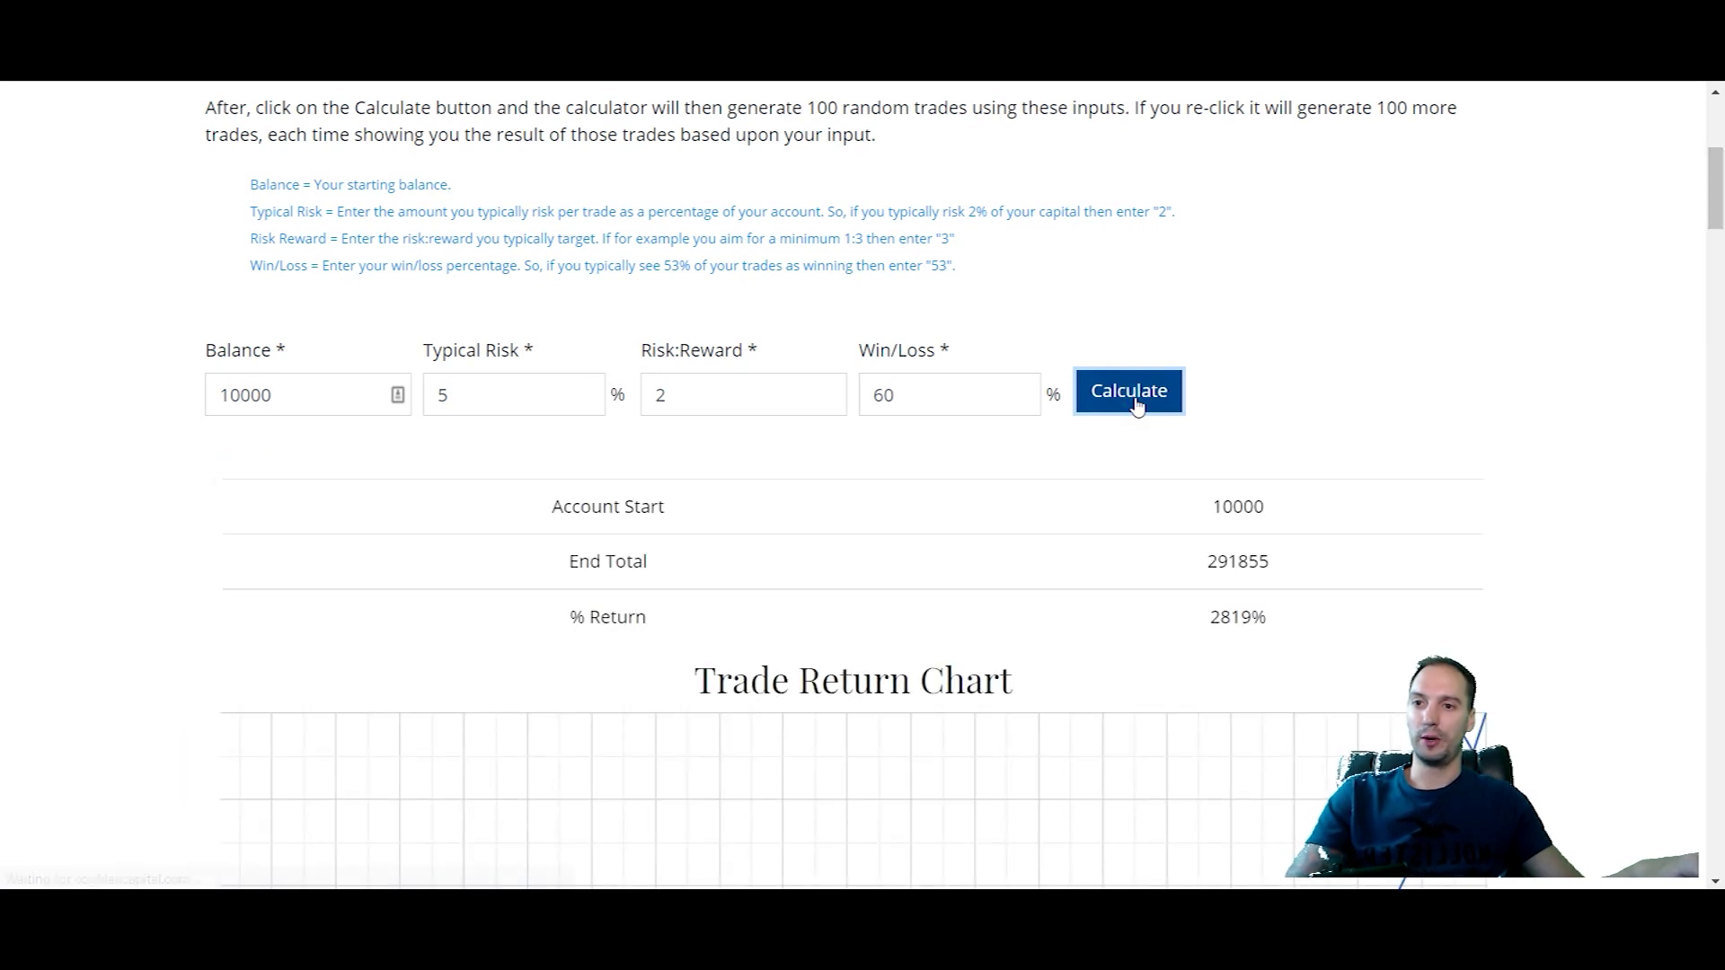
click(1137, 405)
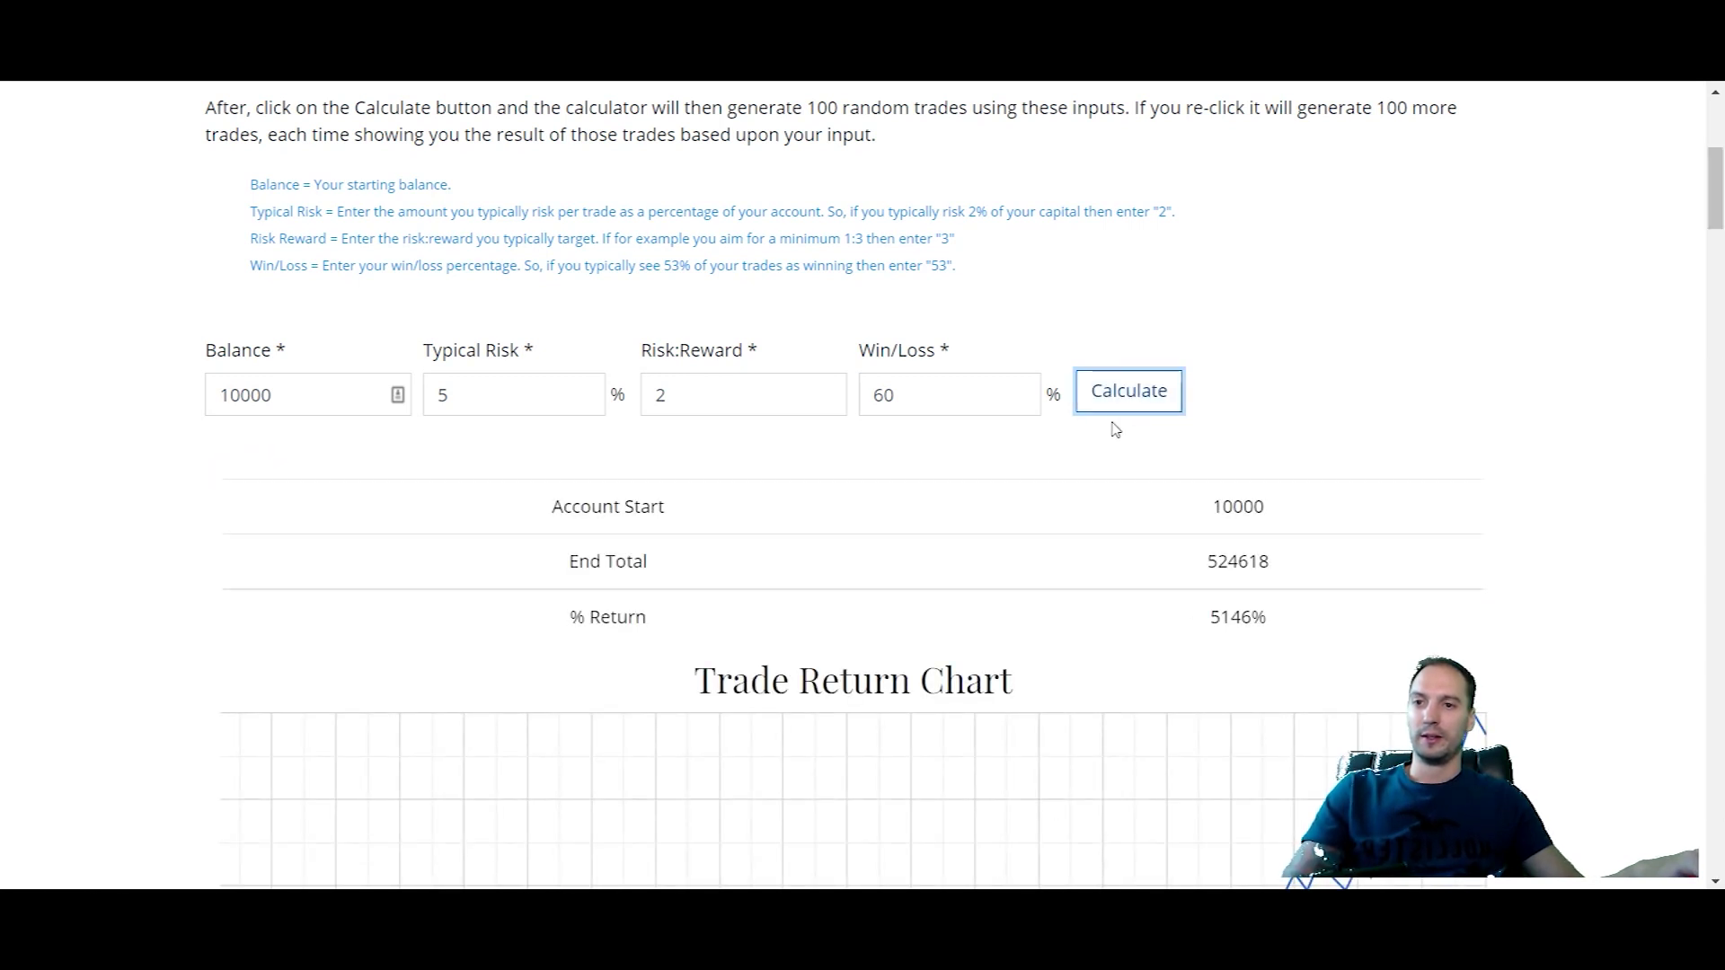
click(1124, 405)
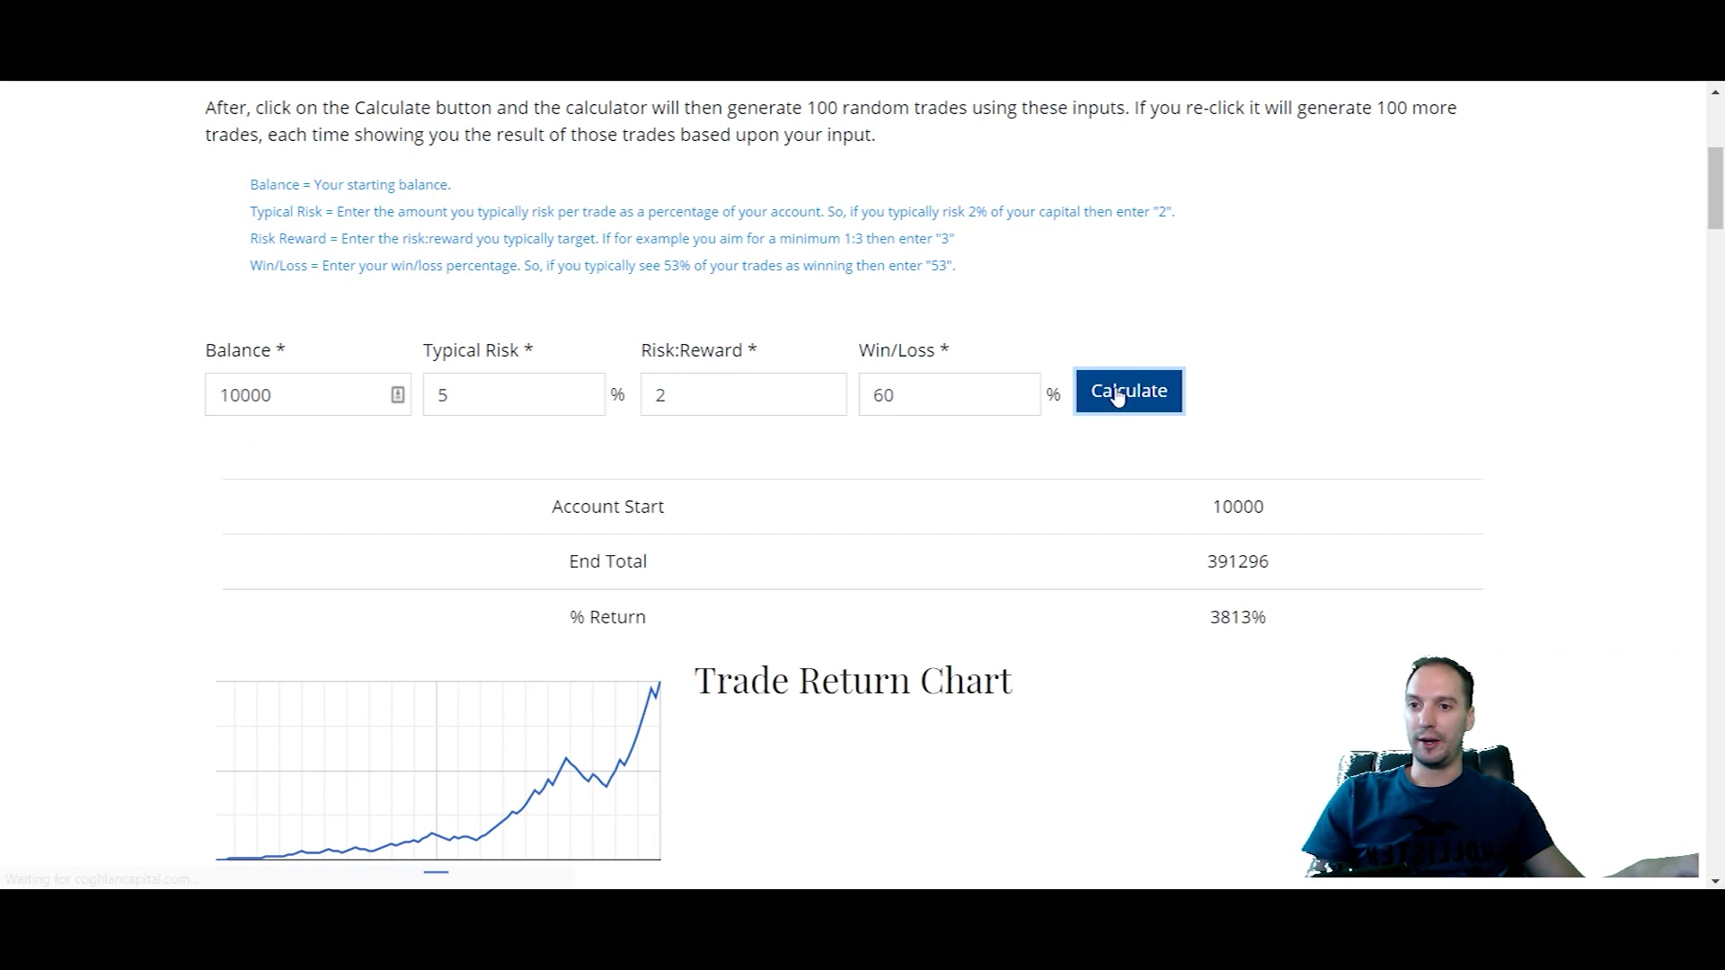
click(1124, 401)
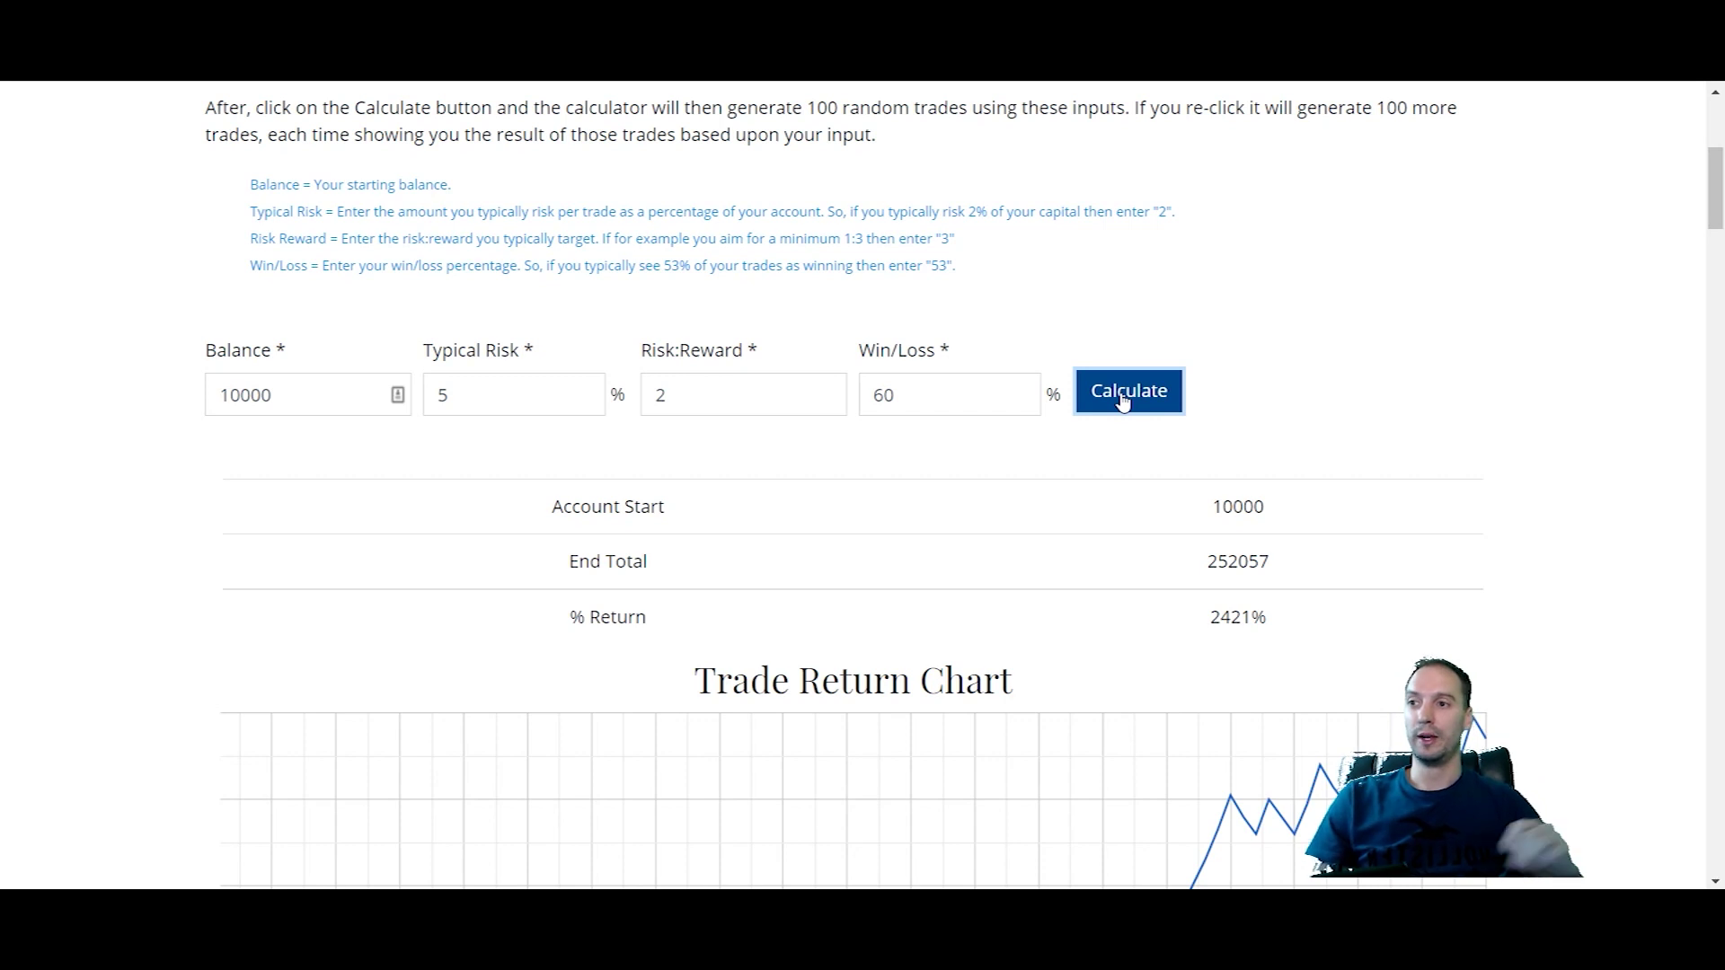
Highlight the Typical Risk percentage used for the 60% win/loss simulation.
drag(512, 386, 431, 404)
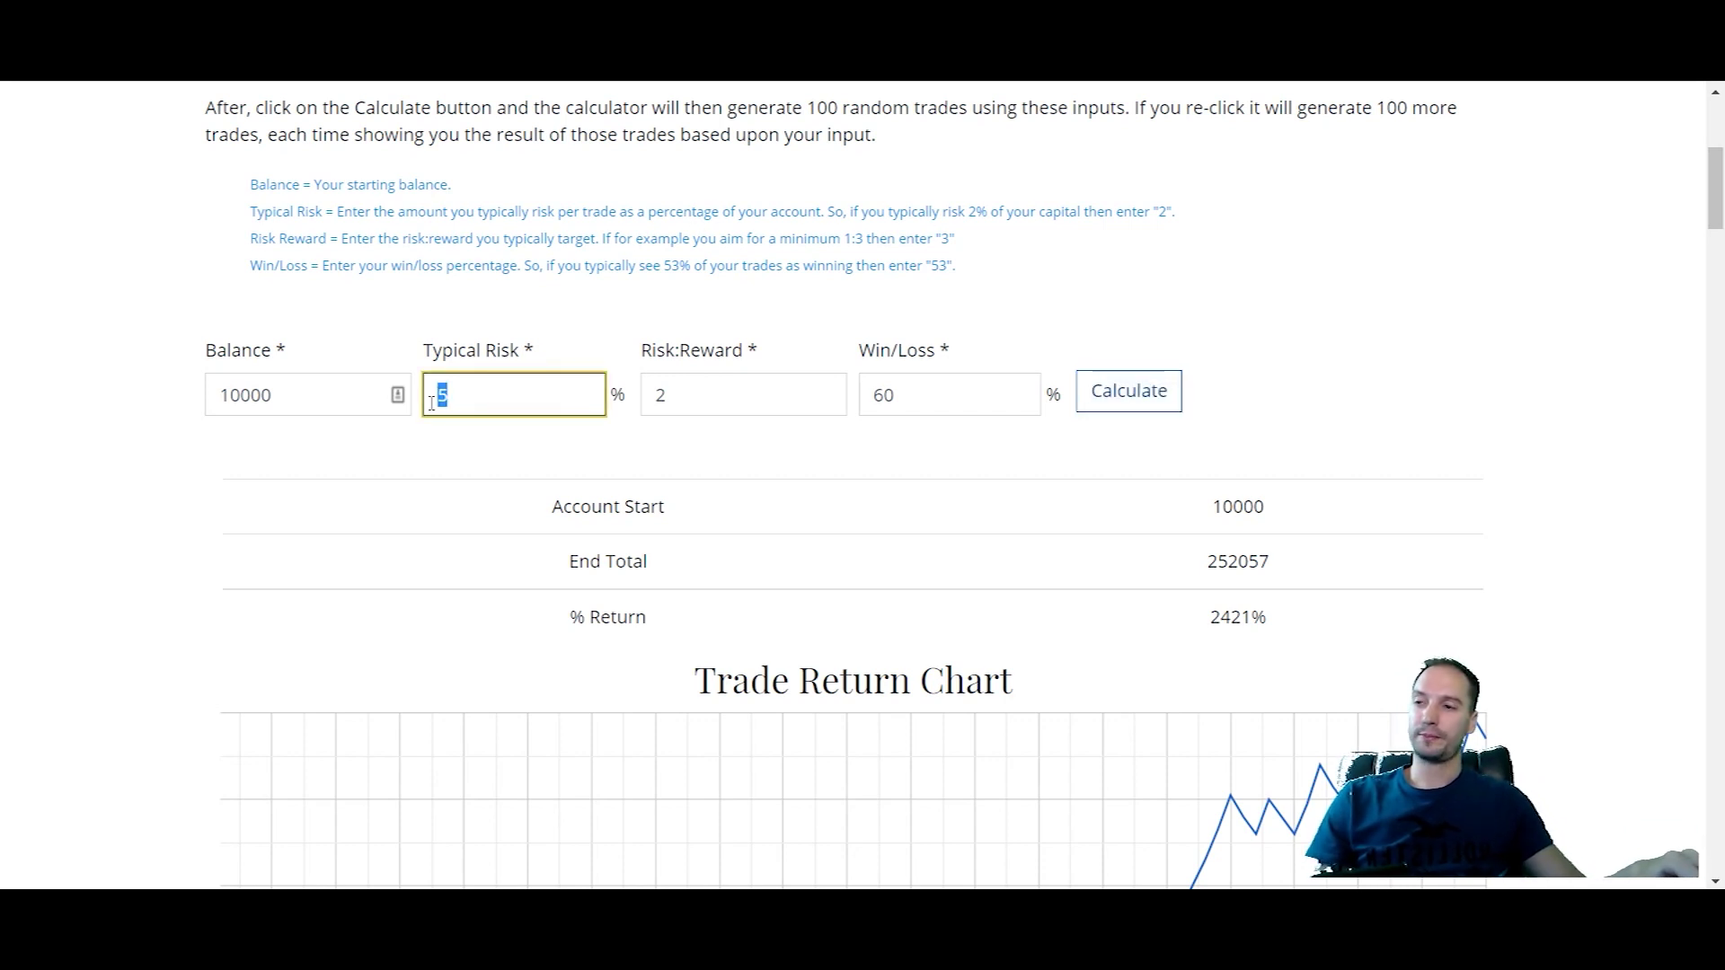
click(433, 402)
double_click(440, 400)
click(471, 391)
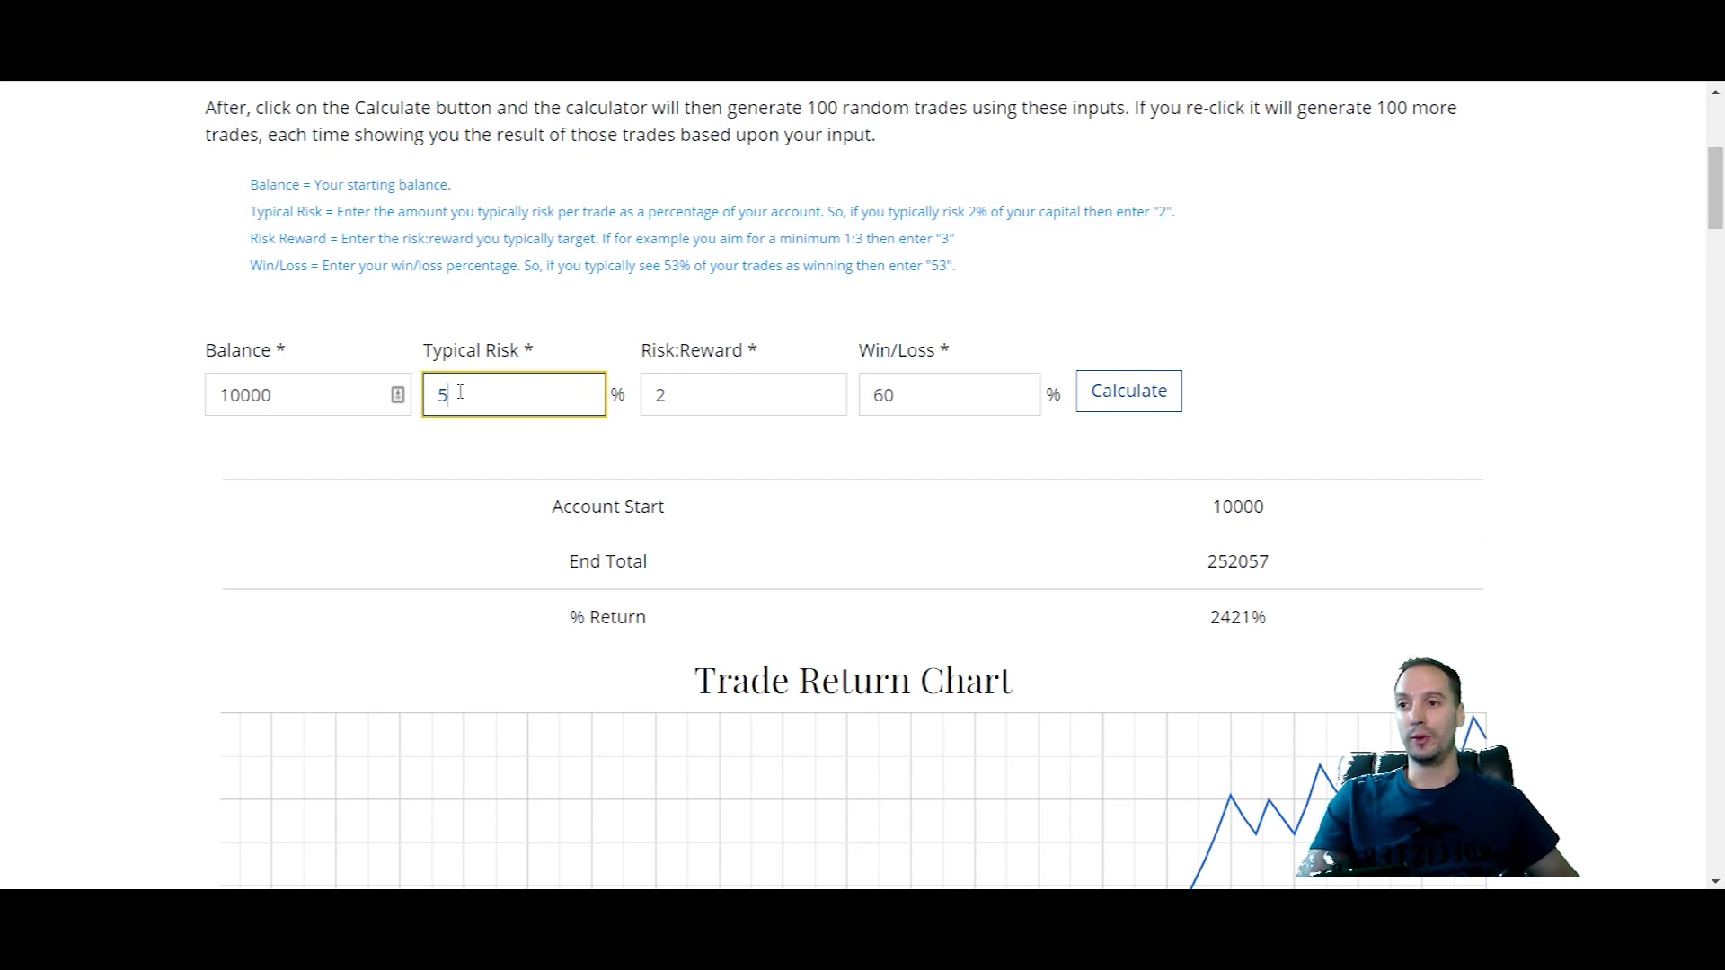
Trace the wins and losses in the P/L column for the first seven trades and return to the calculator inputs.
scroll(620, 355, down, 9)
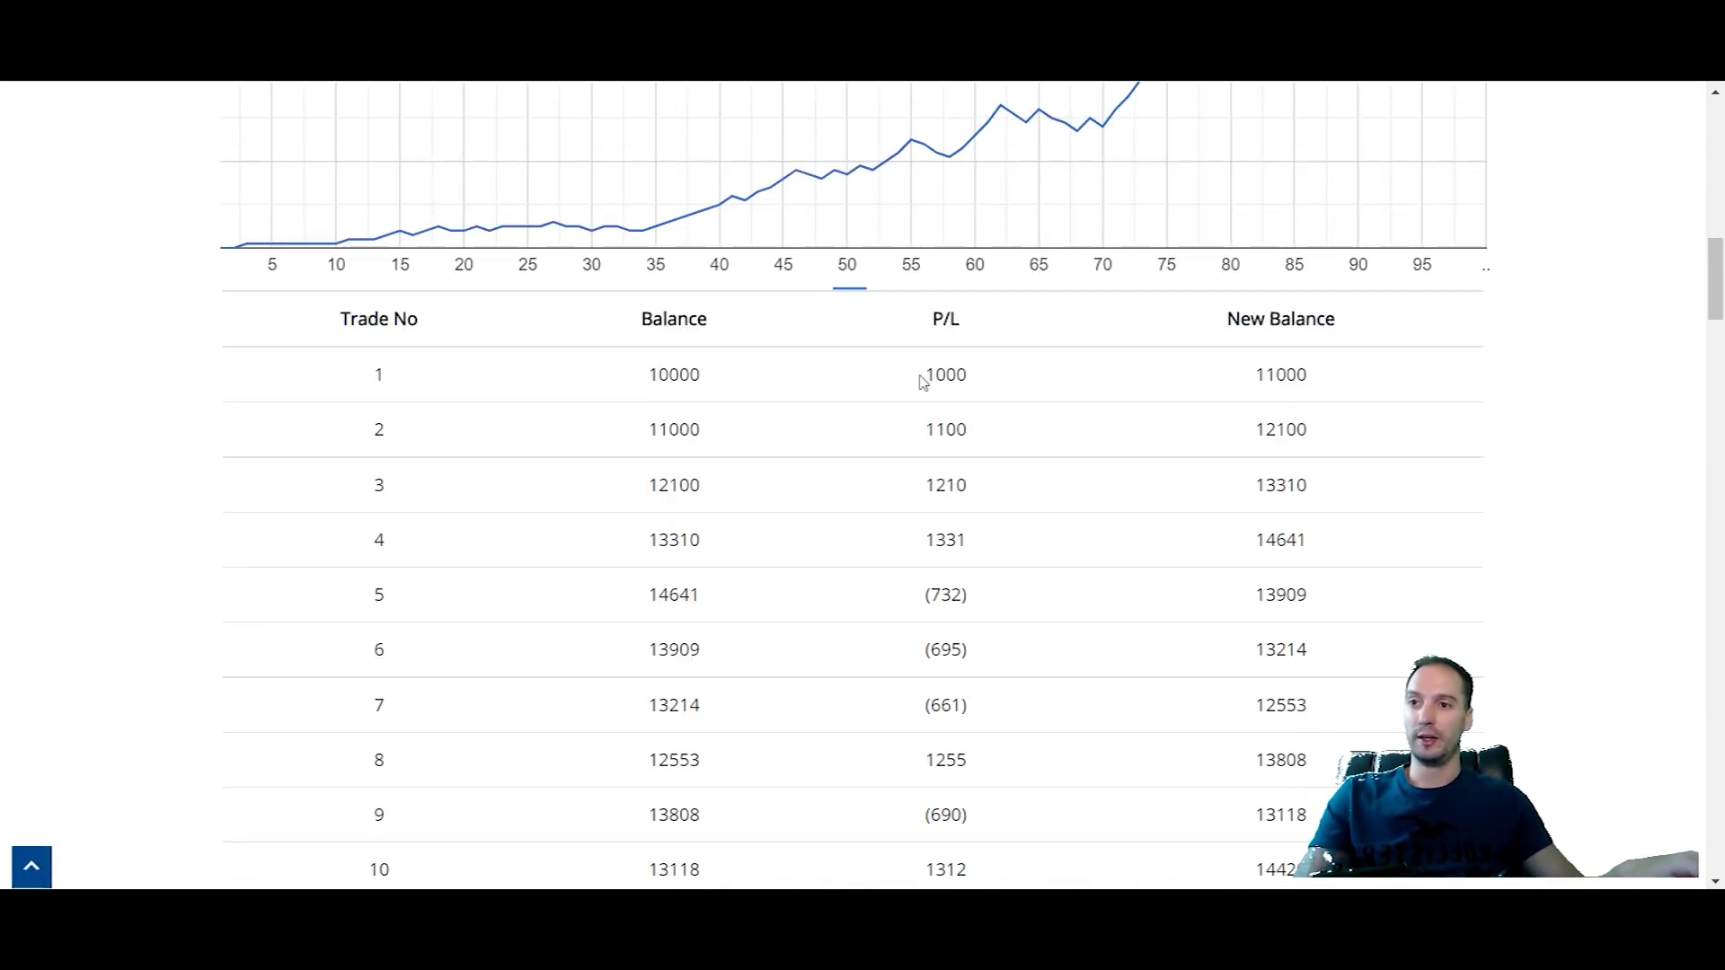
click(918, 435)
drag(918, 485, 1037, 485)
drag(980, 540, 909, 540)
drag(921, 648, 998, 647)
drag(940, 705, 992, 704)
click(1050, 668)
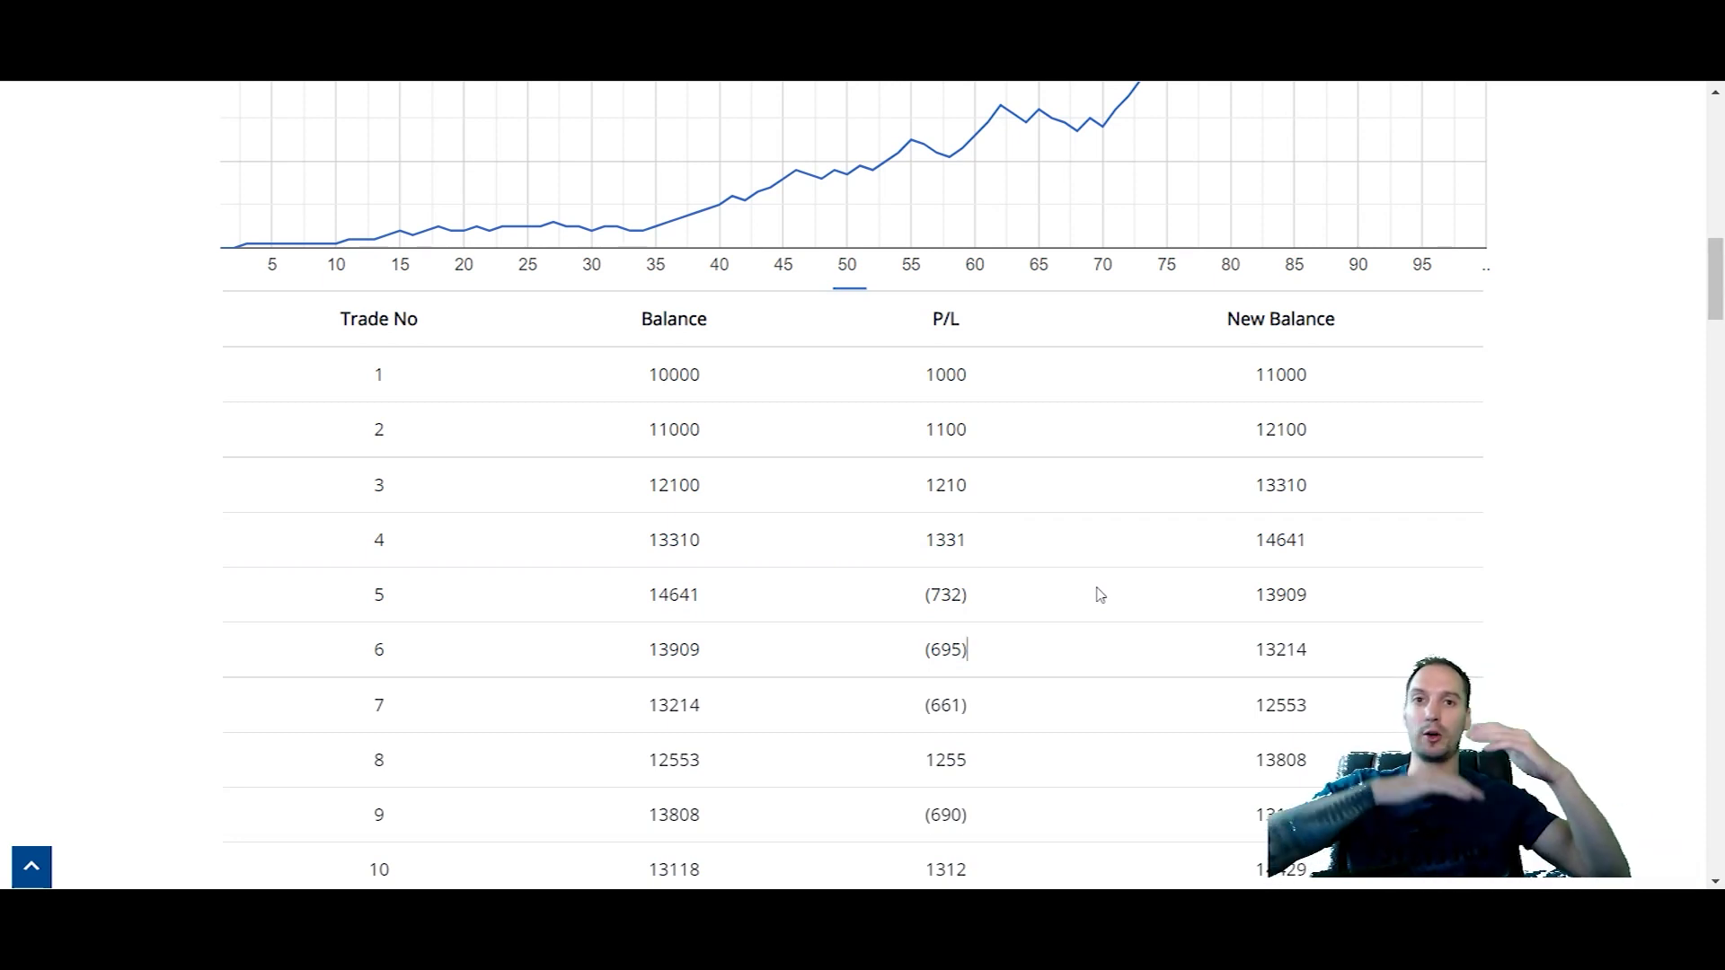
scroll(1086, 563, up, 10)
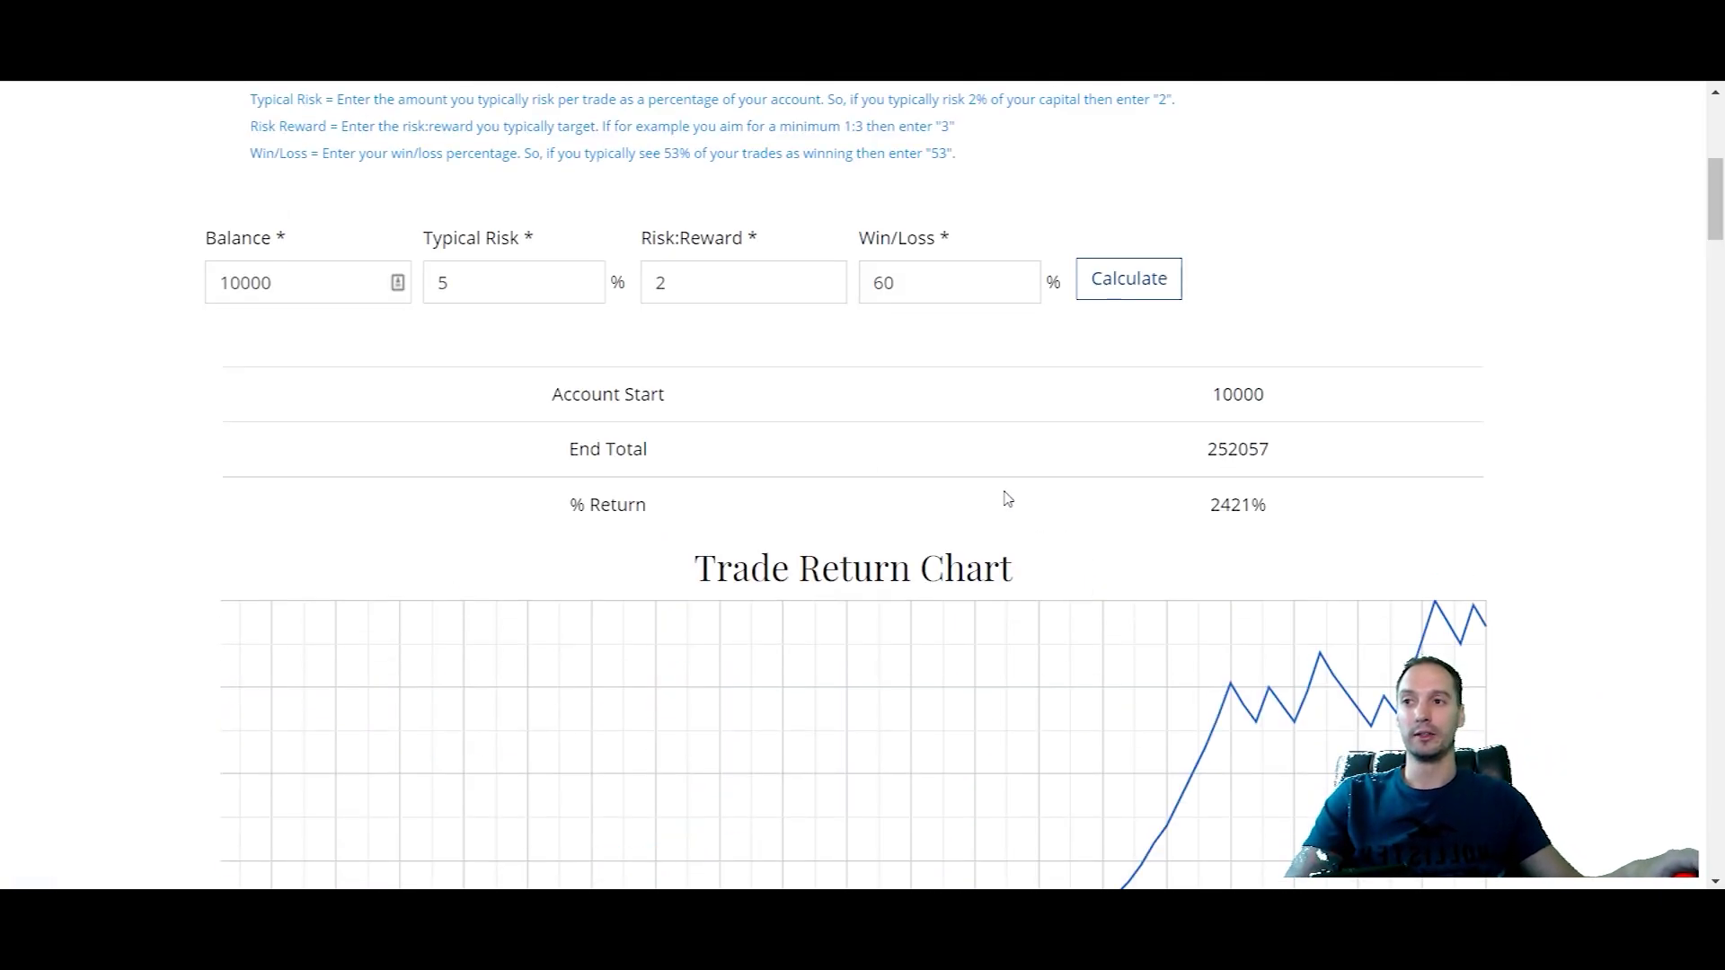
Set Typical Risk to 3% and Win/Loss to 50%, and calculate the trade returns.
double_click(508, 409)
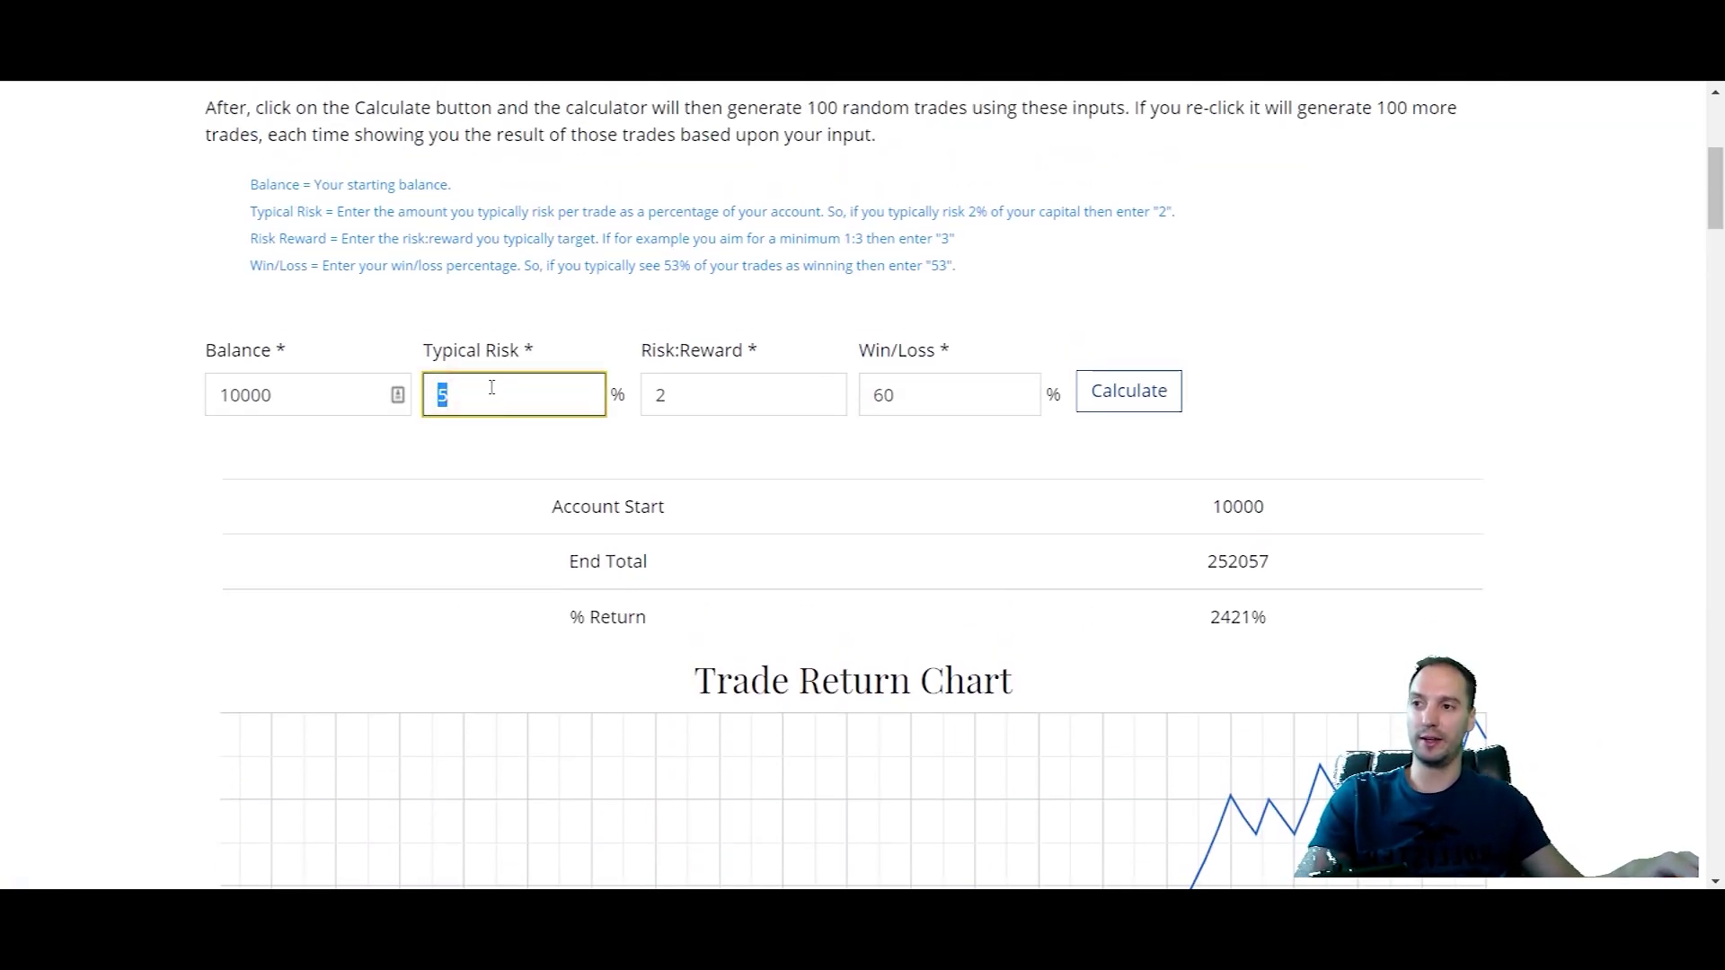
click(492, 387)
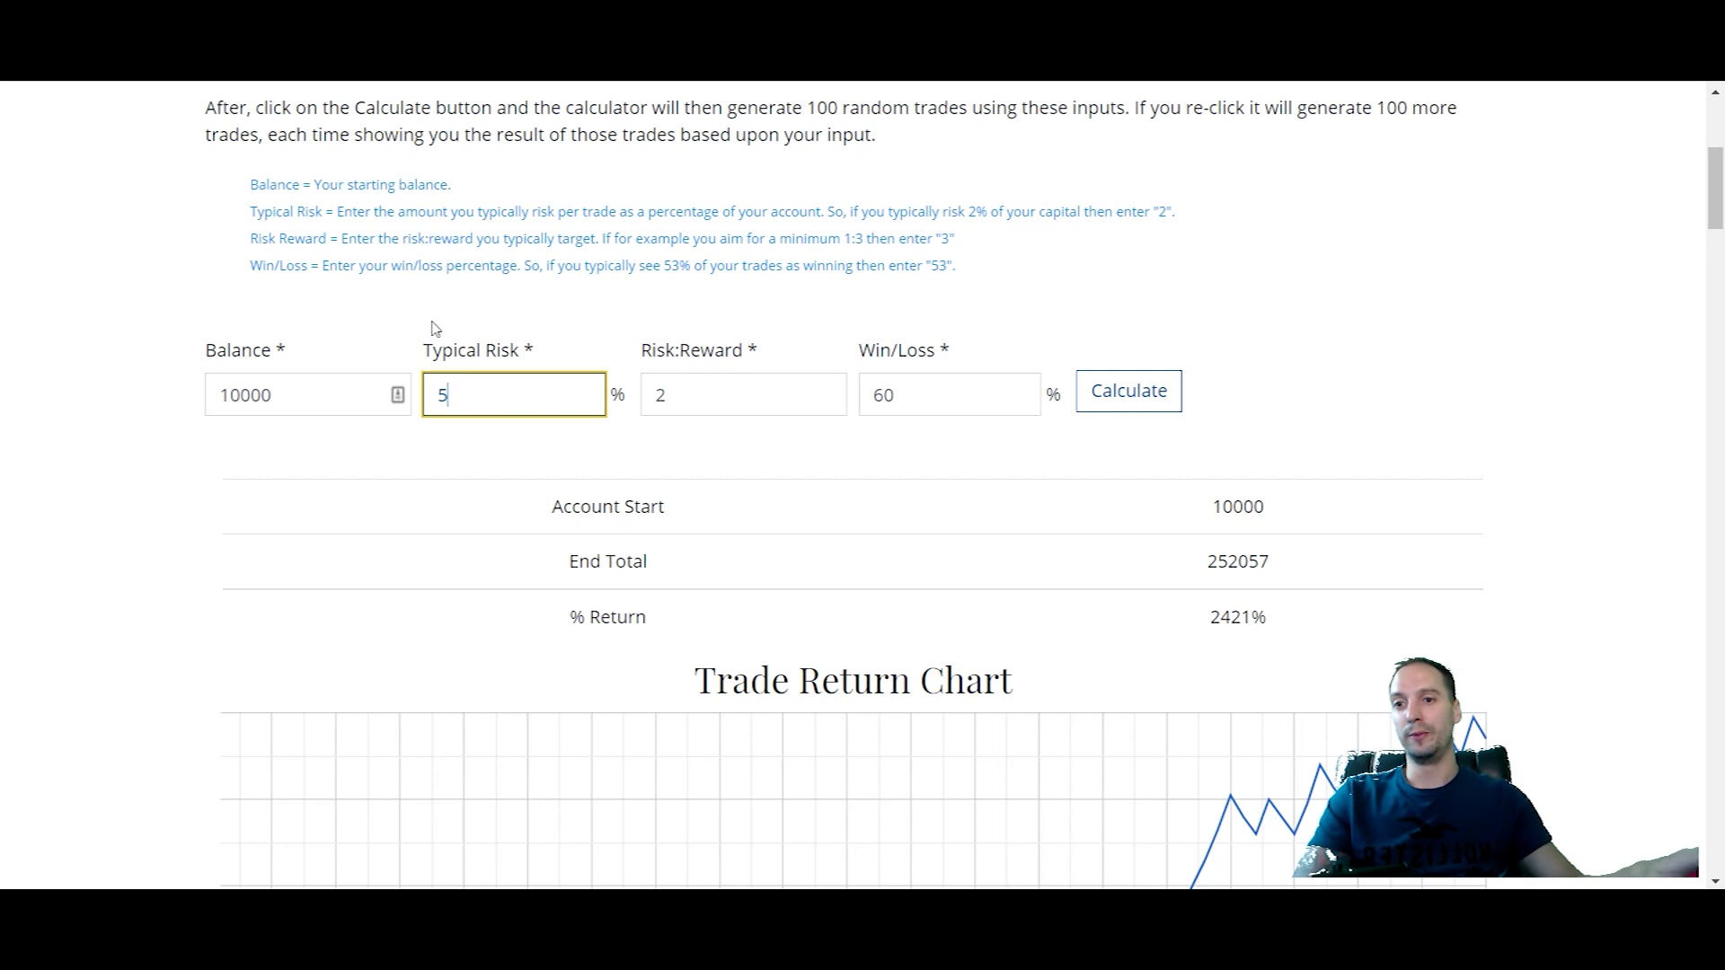
drag(448, 395, 396, 394)
text(3)
click(921, 401)
text(50)
click(1129, 395)
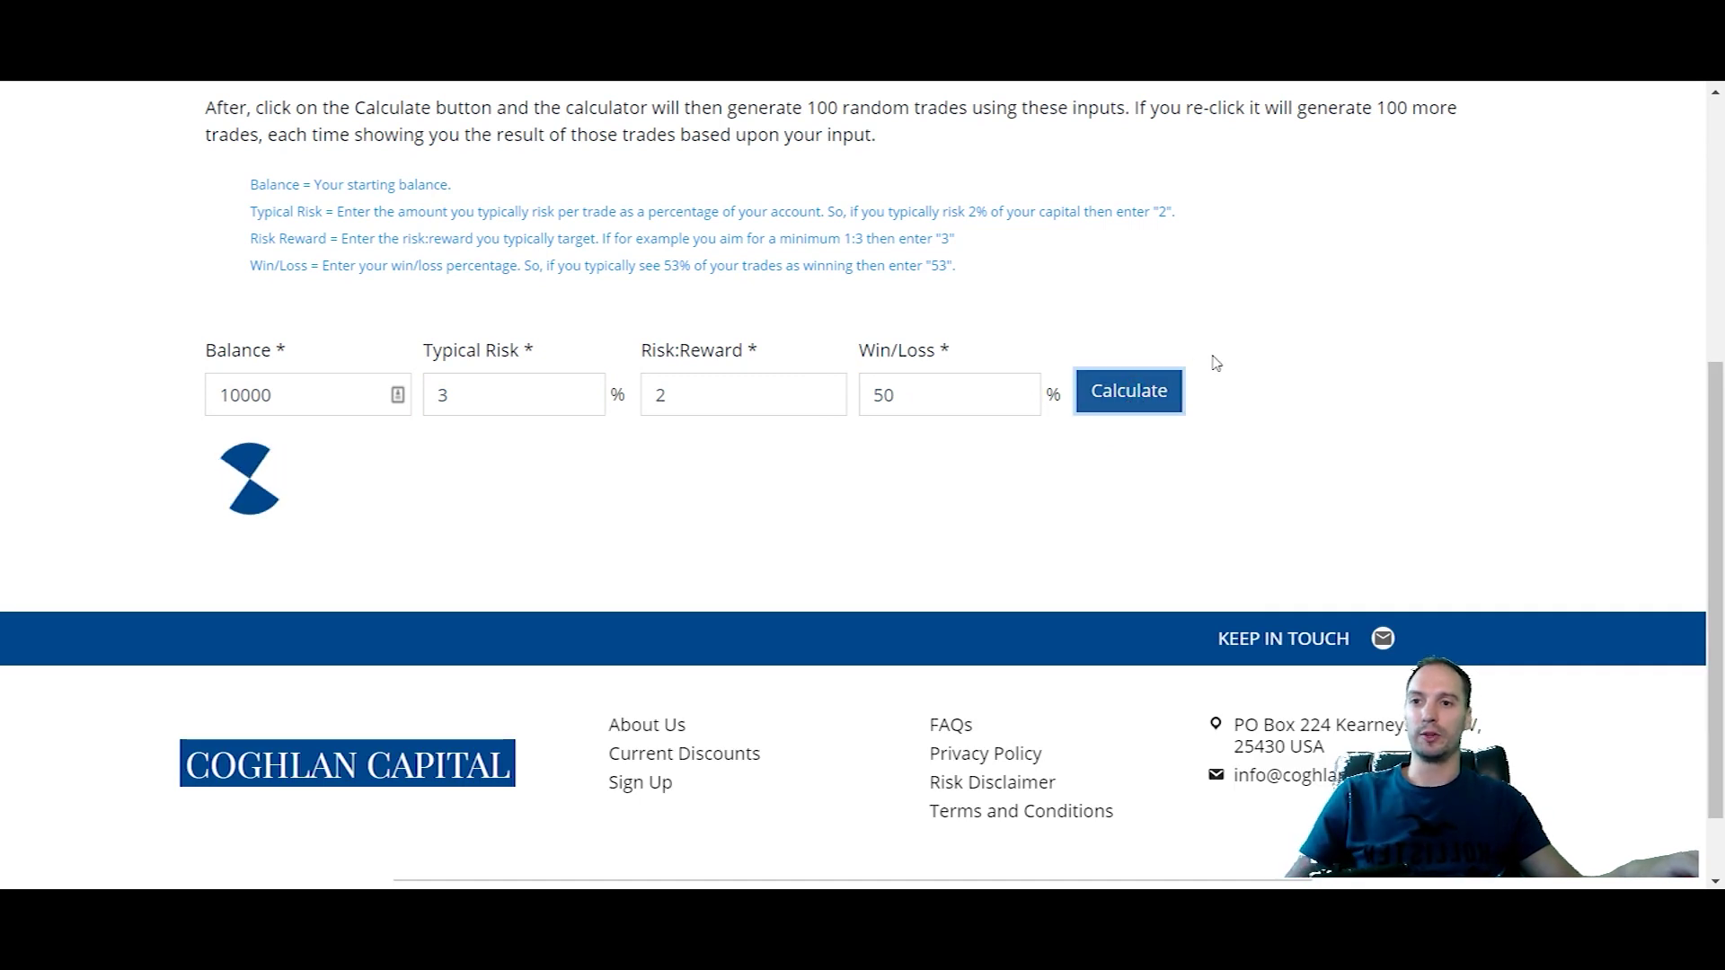
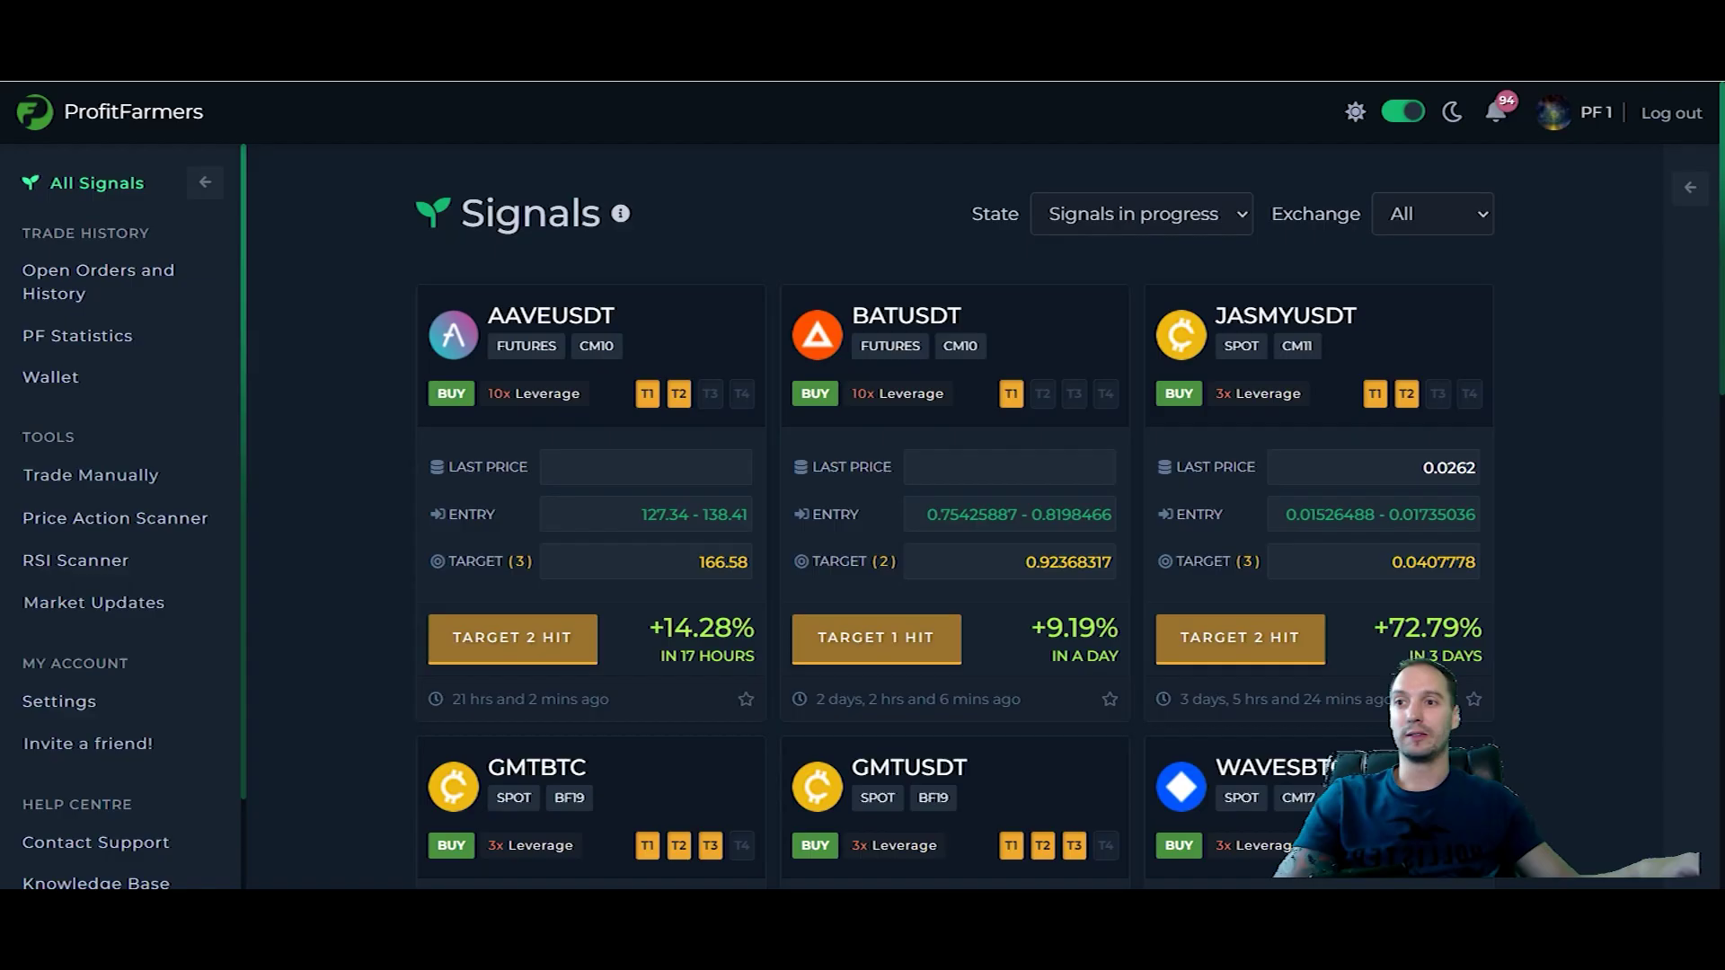
Look through the ProfitFarmers signals in progress and the targets they have hit.
scroll(1544, 500, down, 1)
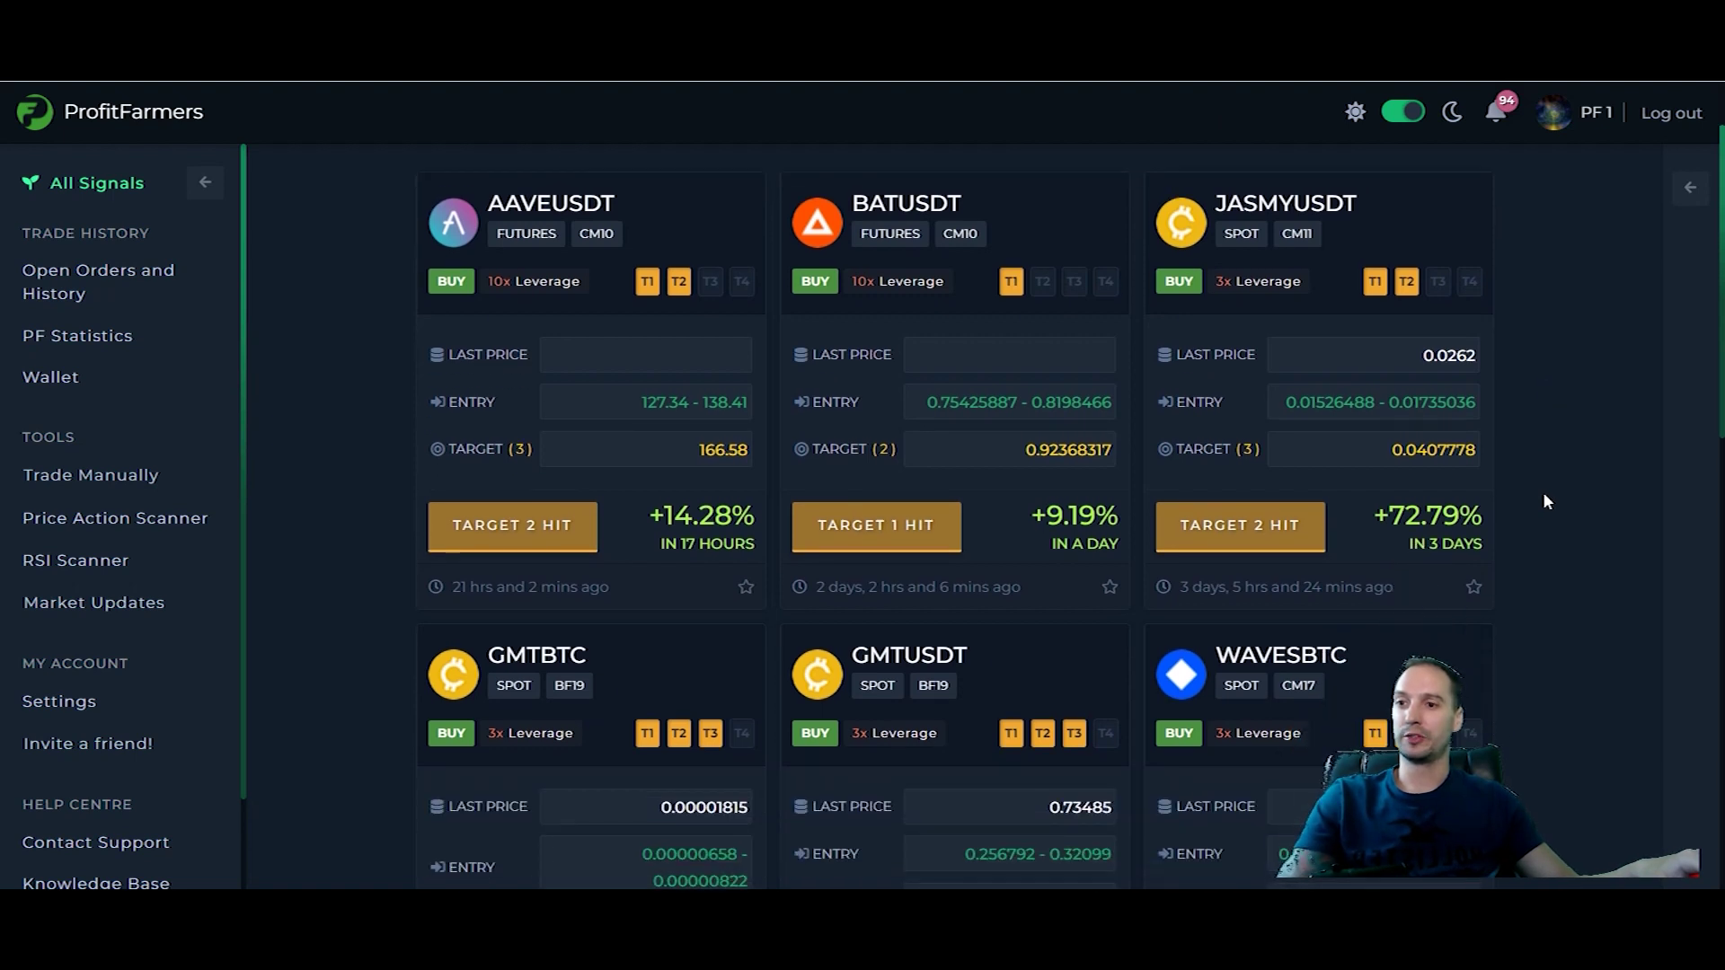
Open the BATUSDT futures signal from the signals in progress and proceed through the reminder to its trading form.
scroll(1544, 499, up, 1)
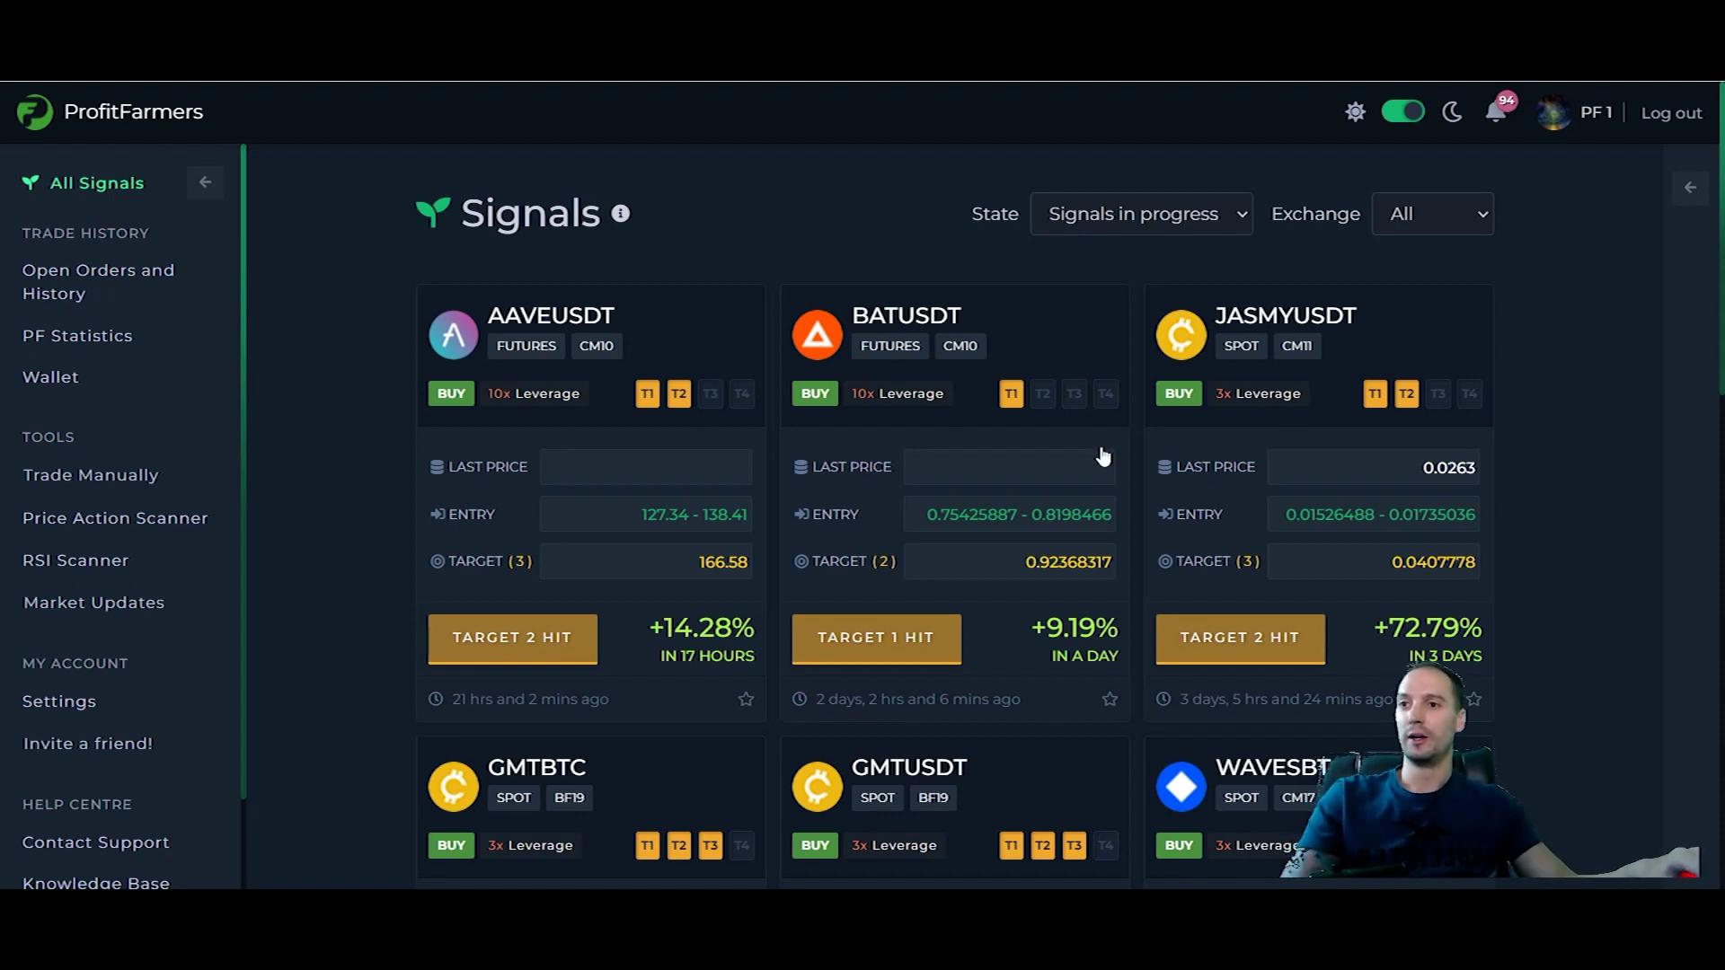
click(1059, 373)
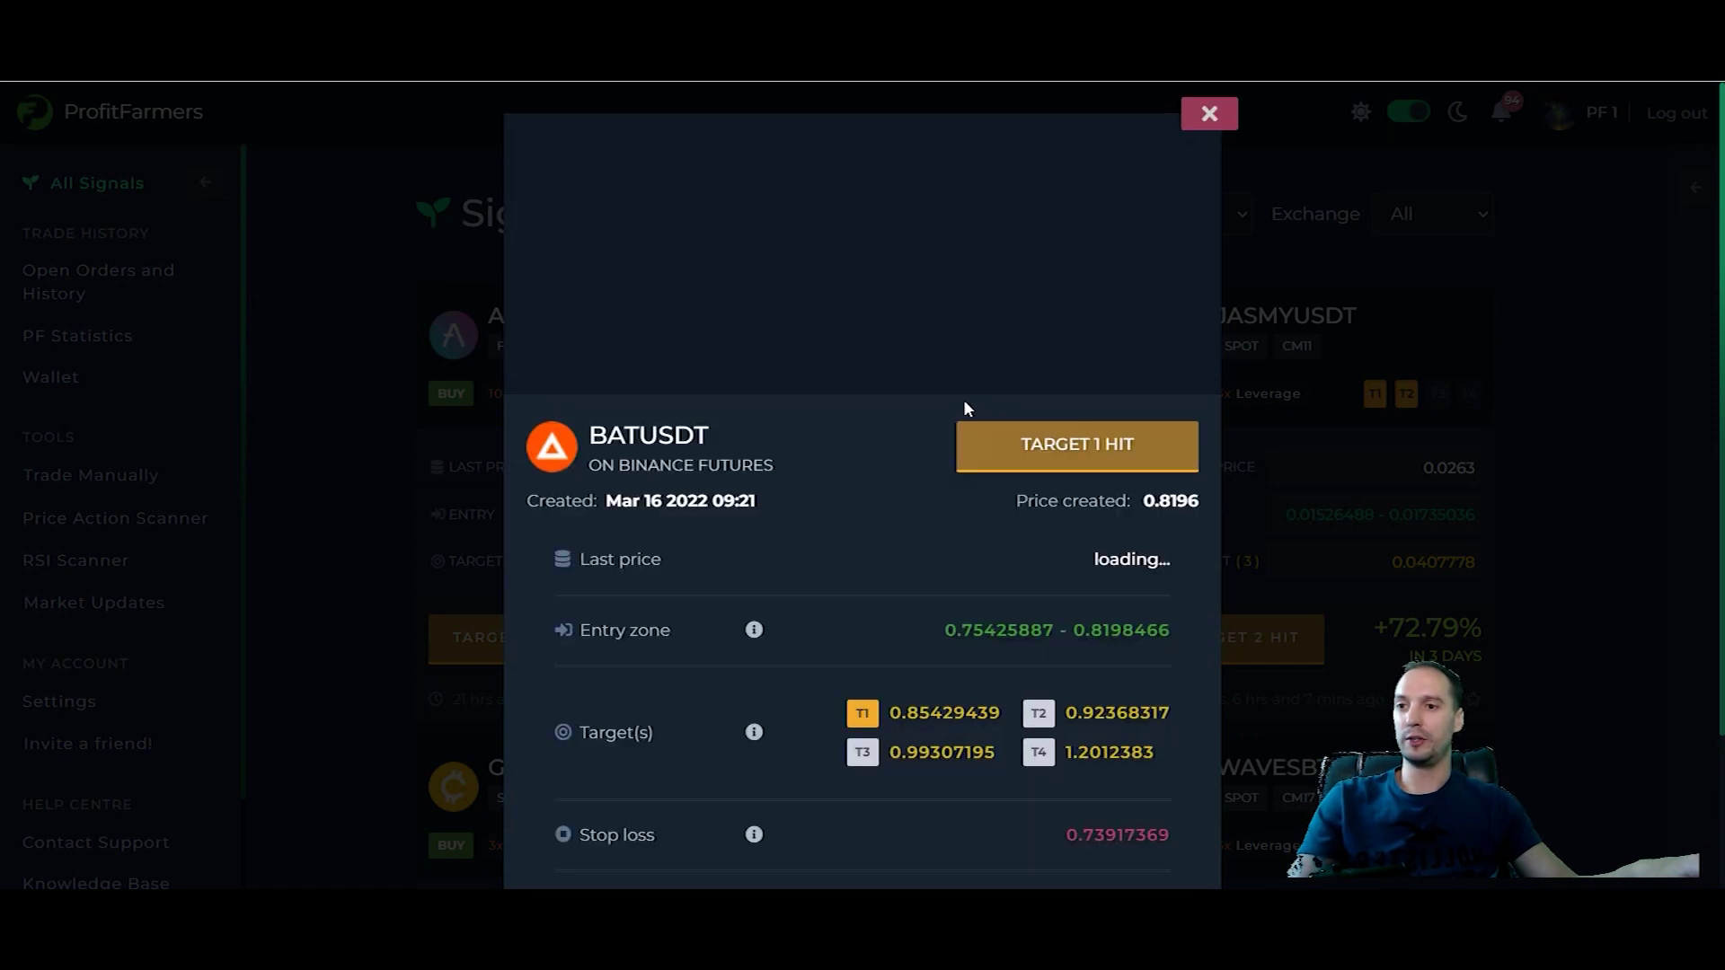
scroll(963, 408, down, 2)
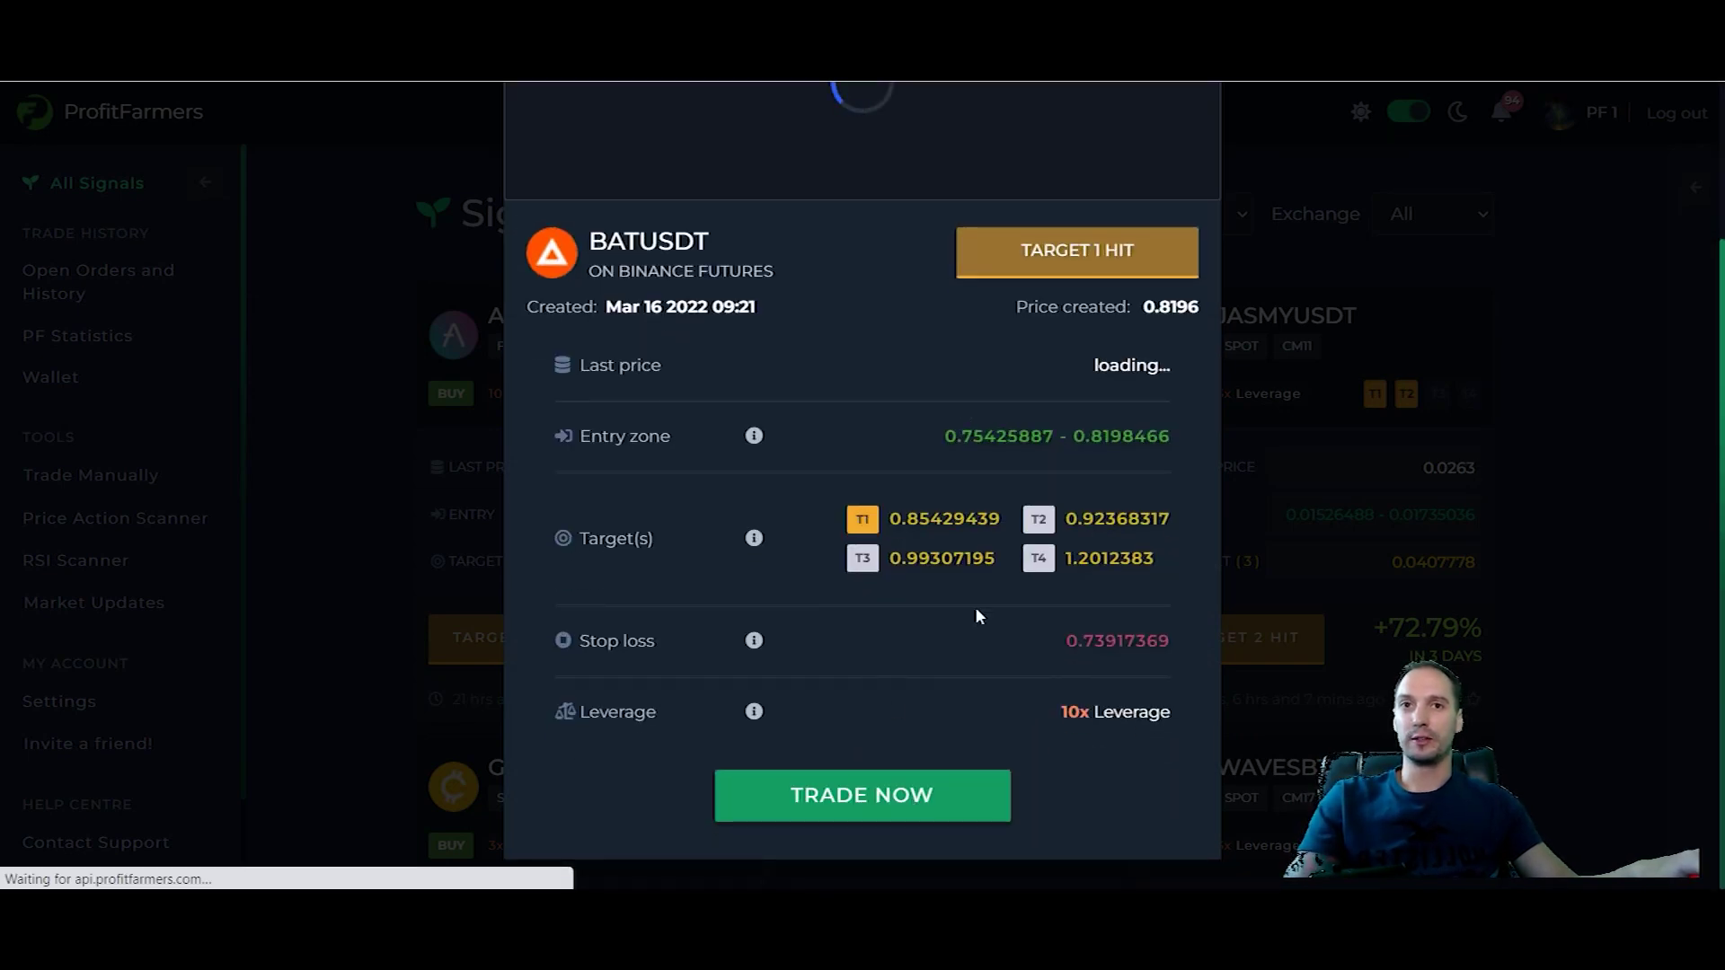
click(925, 787)
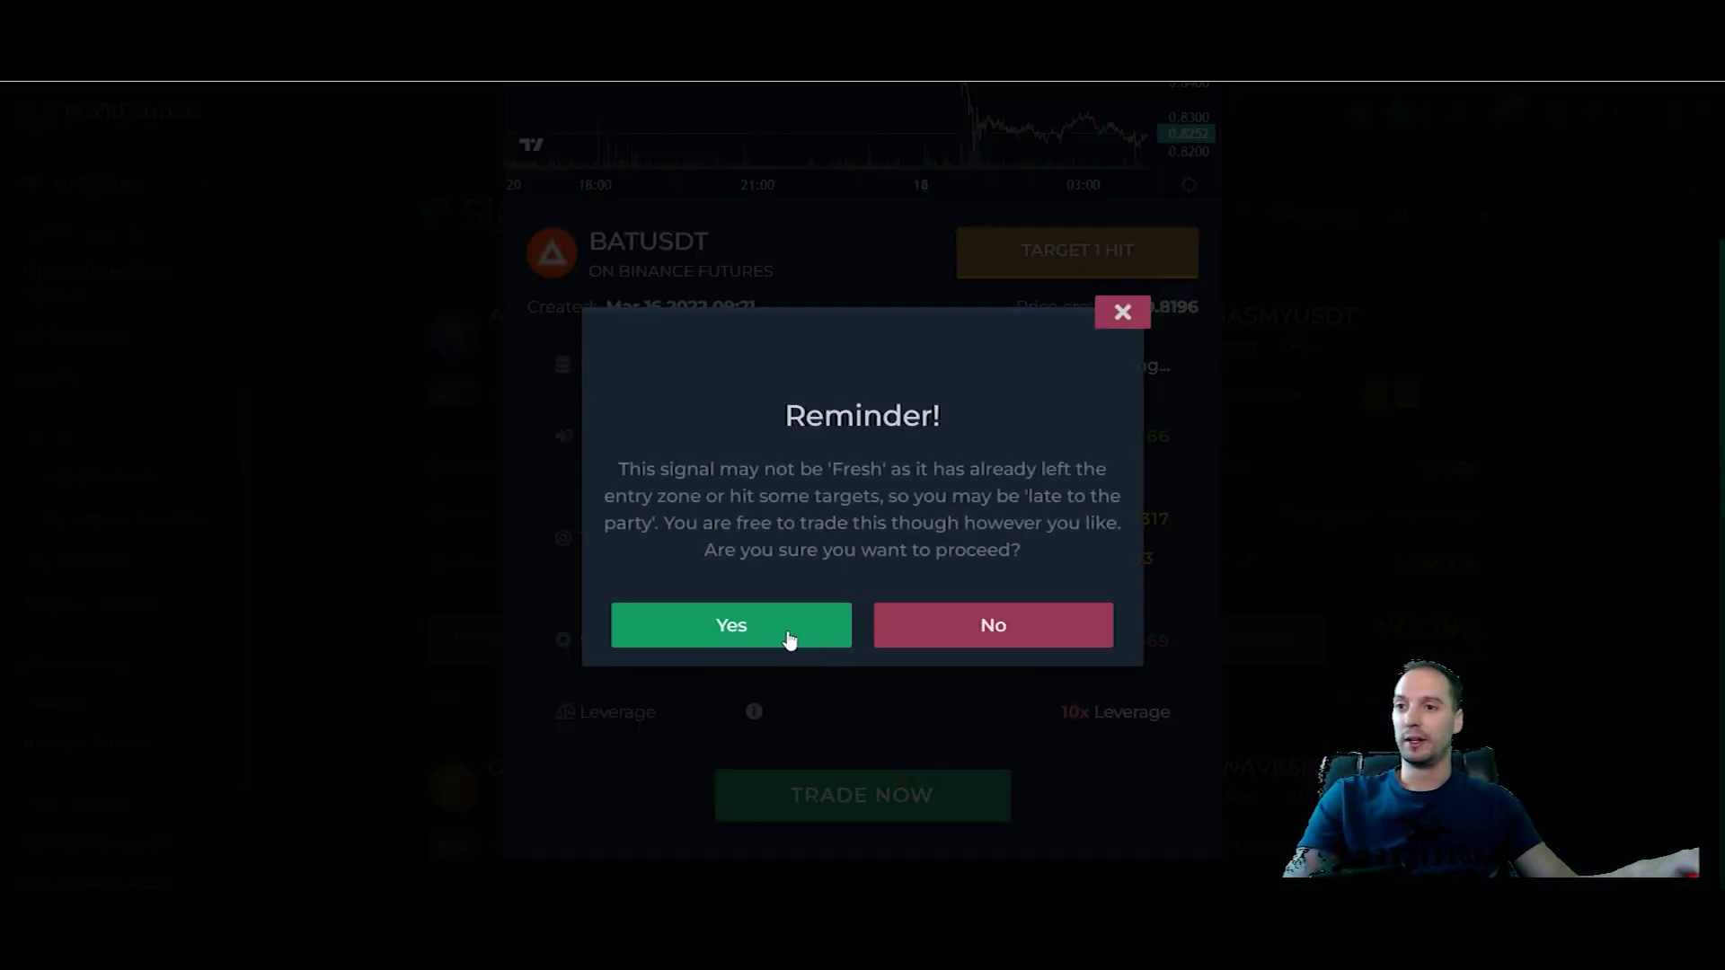
click(789, 640)
click(1003, 577)
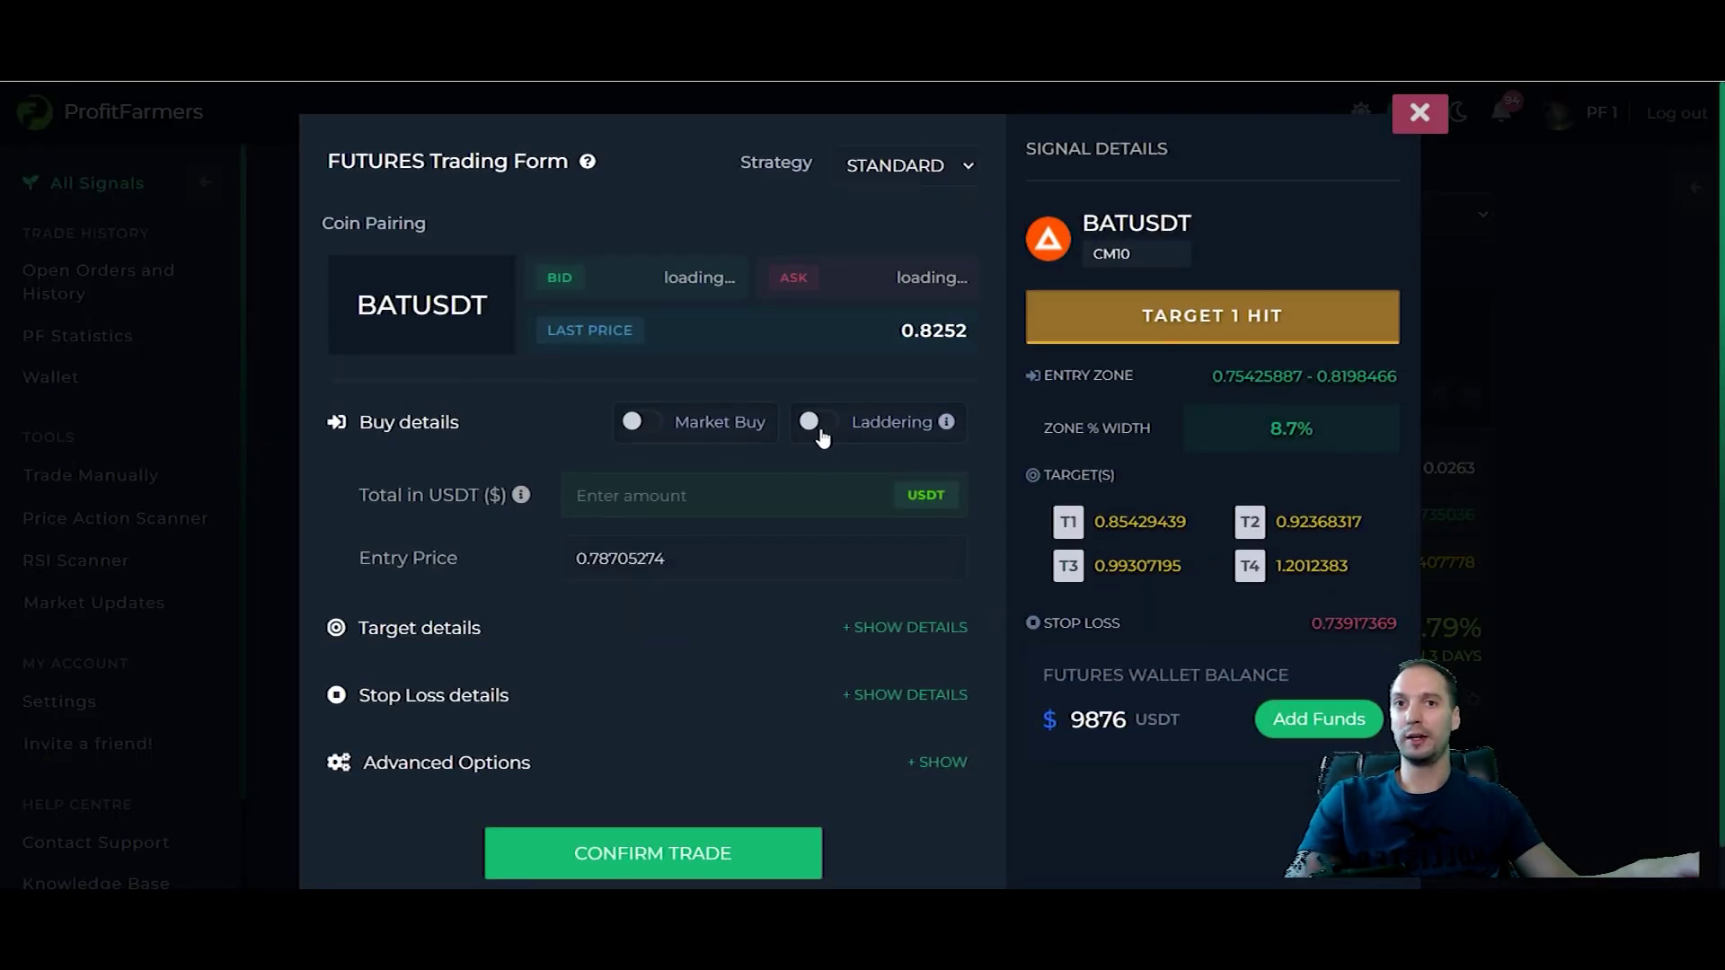
Turn on Laddering for the BATUSDT trade and highlight the signal's entry zone range and the Entry Price 1 value.
scroll(768, 344, down, 1)
click(811, 374)
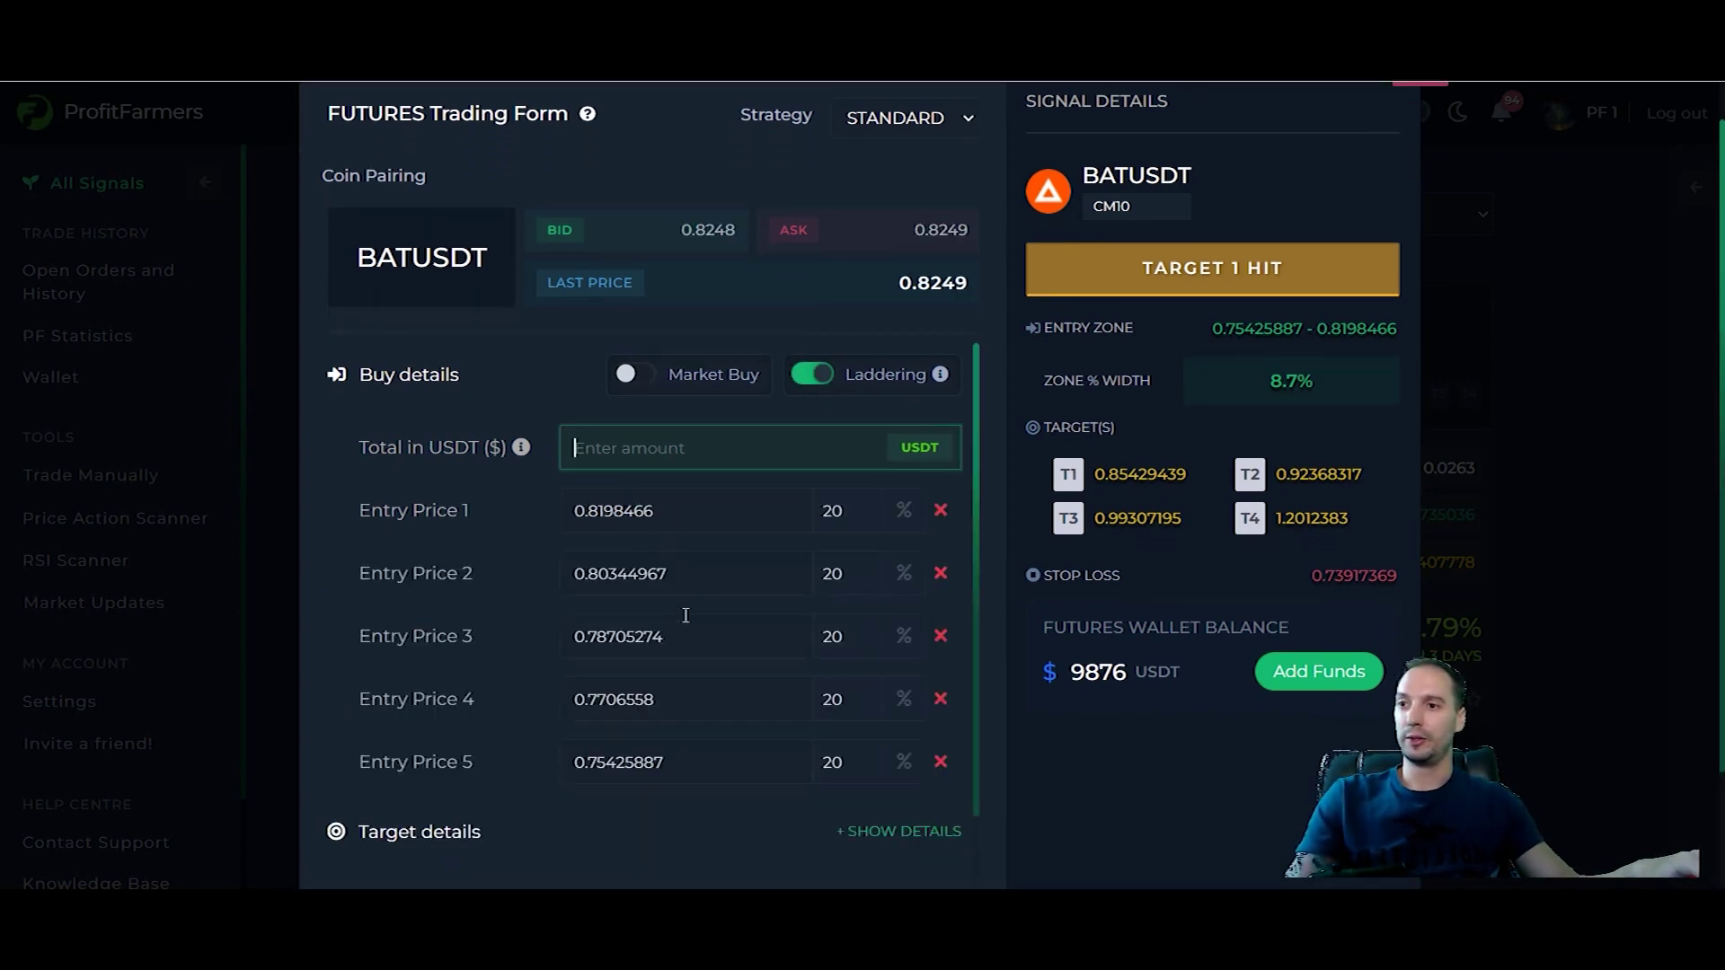
drag(1209, 330, 1407, 348)
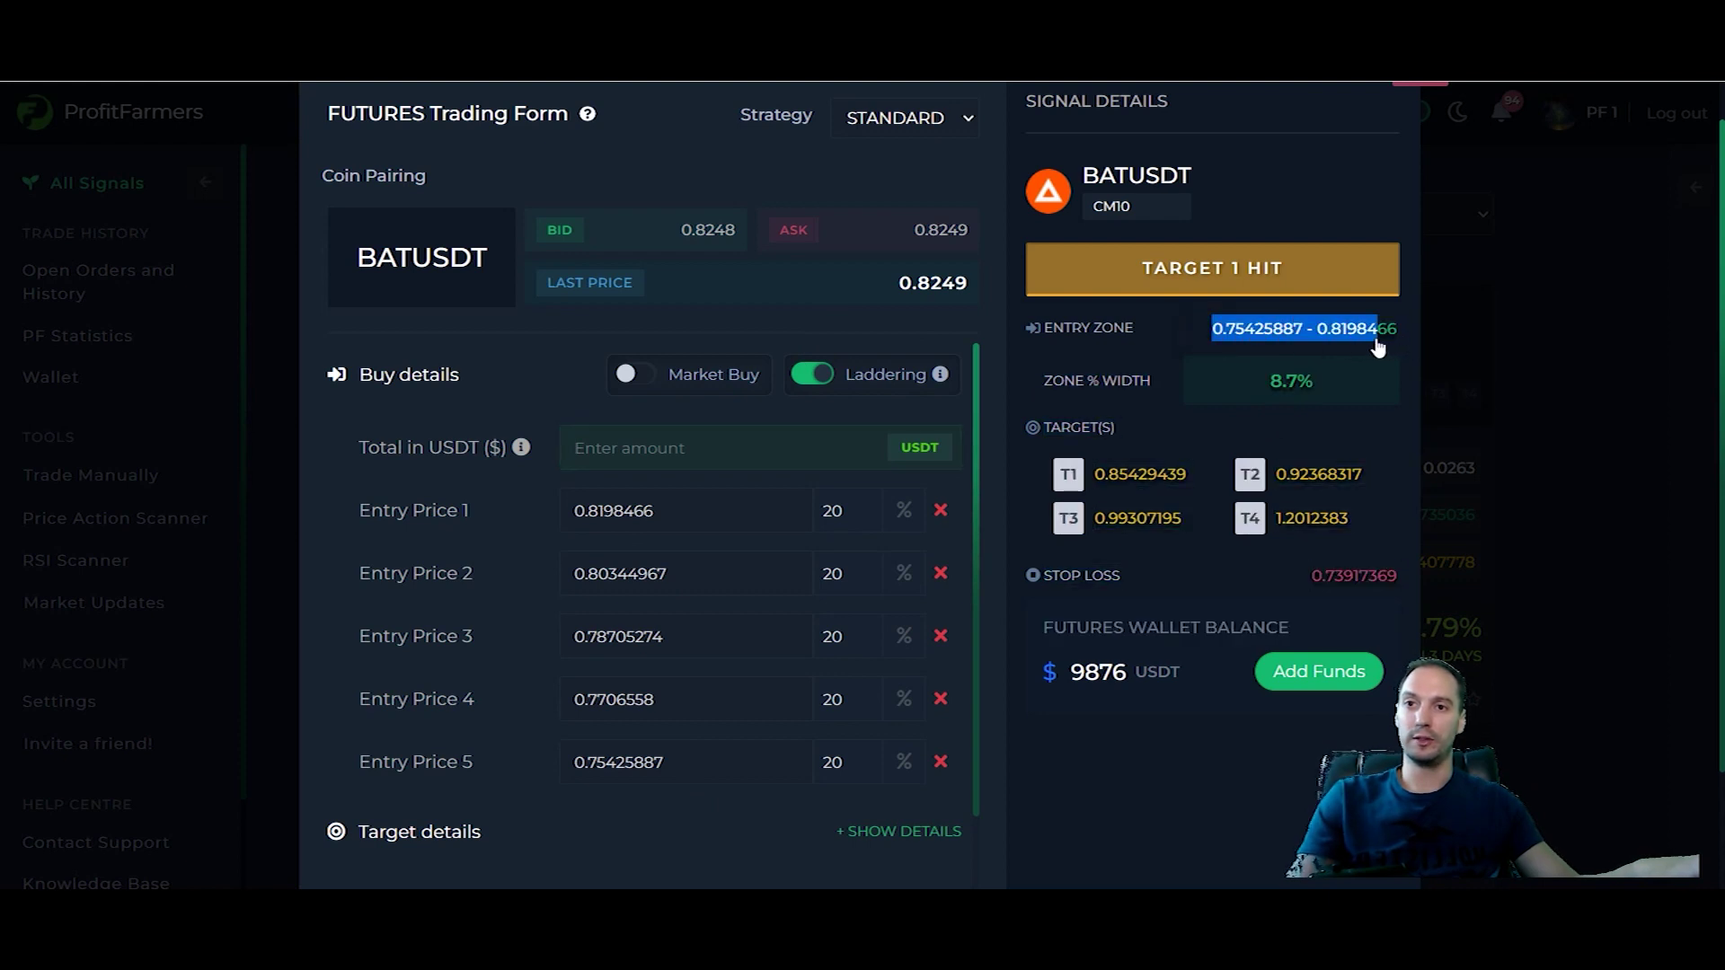
click(811, 374)
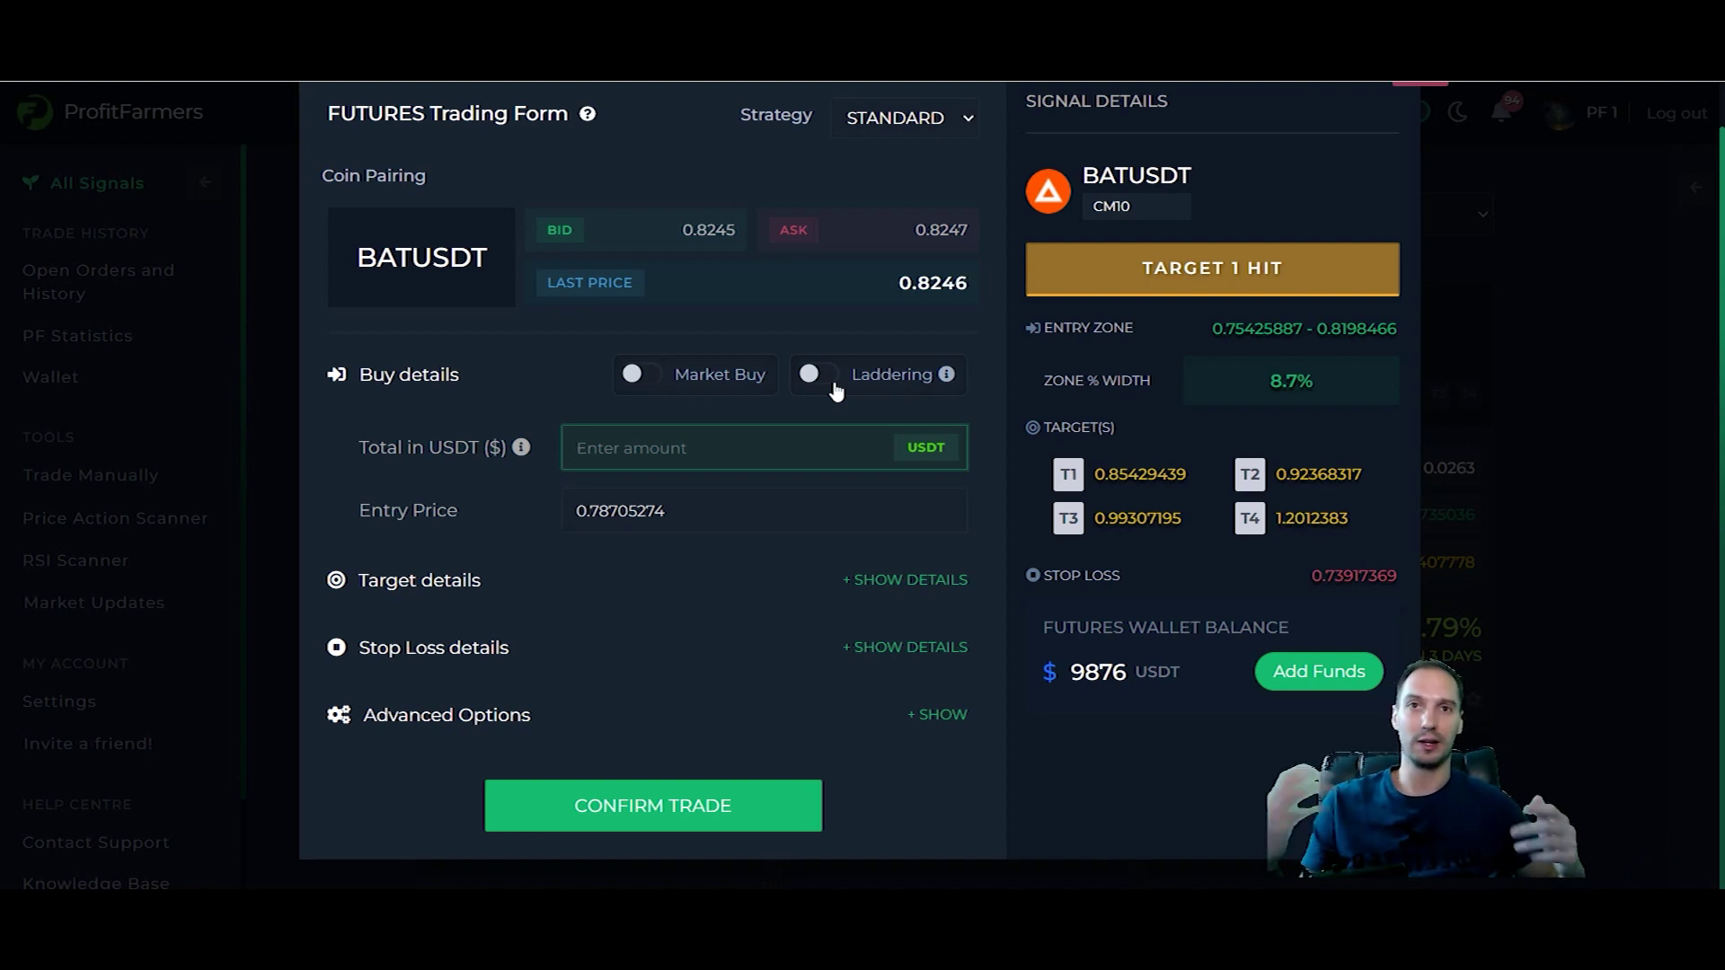
click(832, 378)
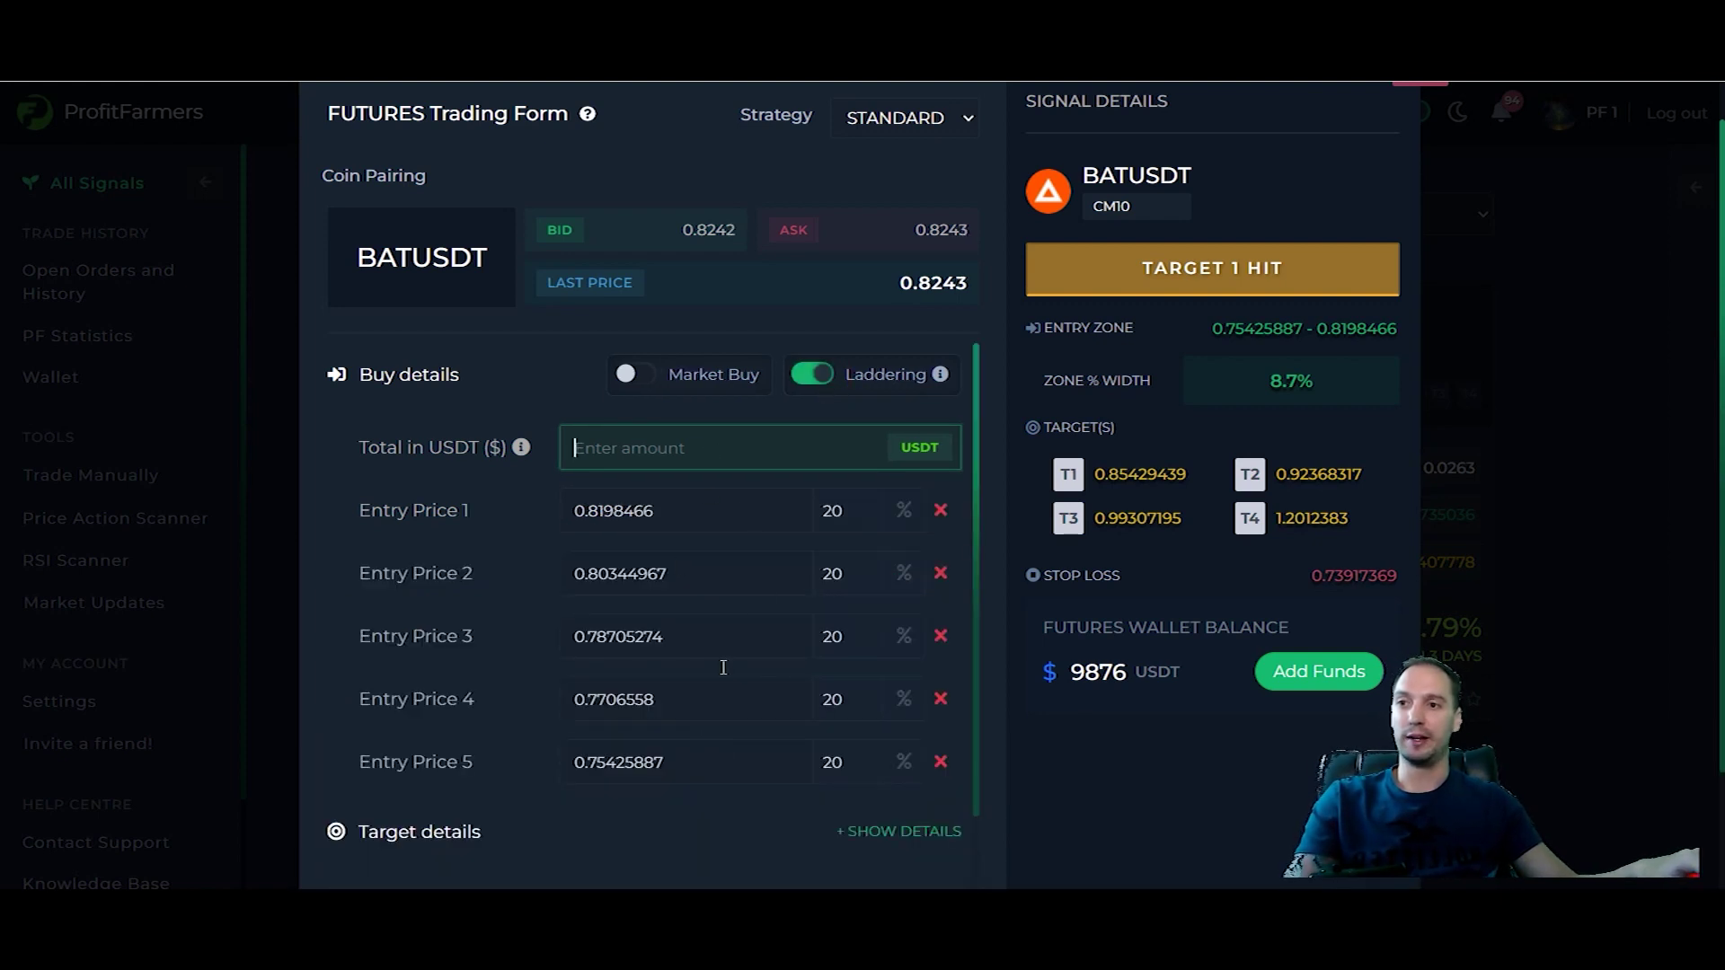
double_click(706, 508)
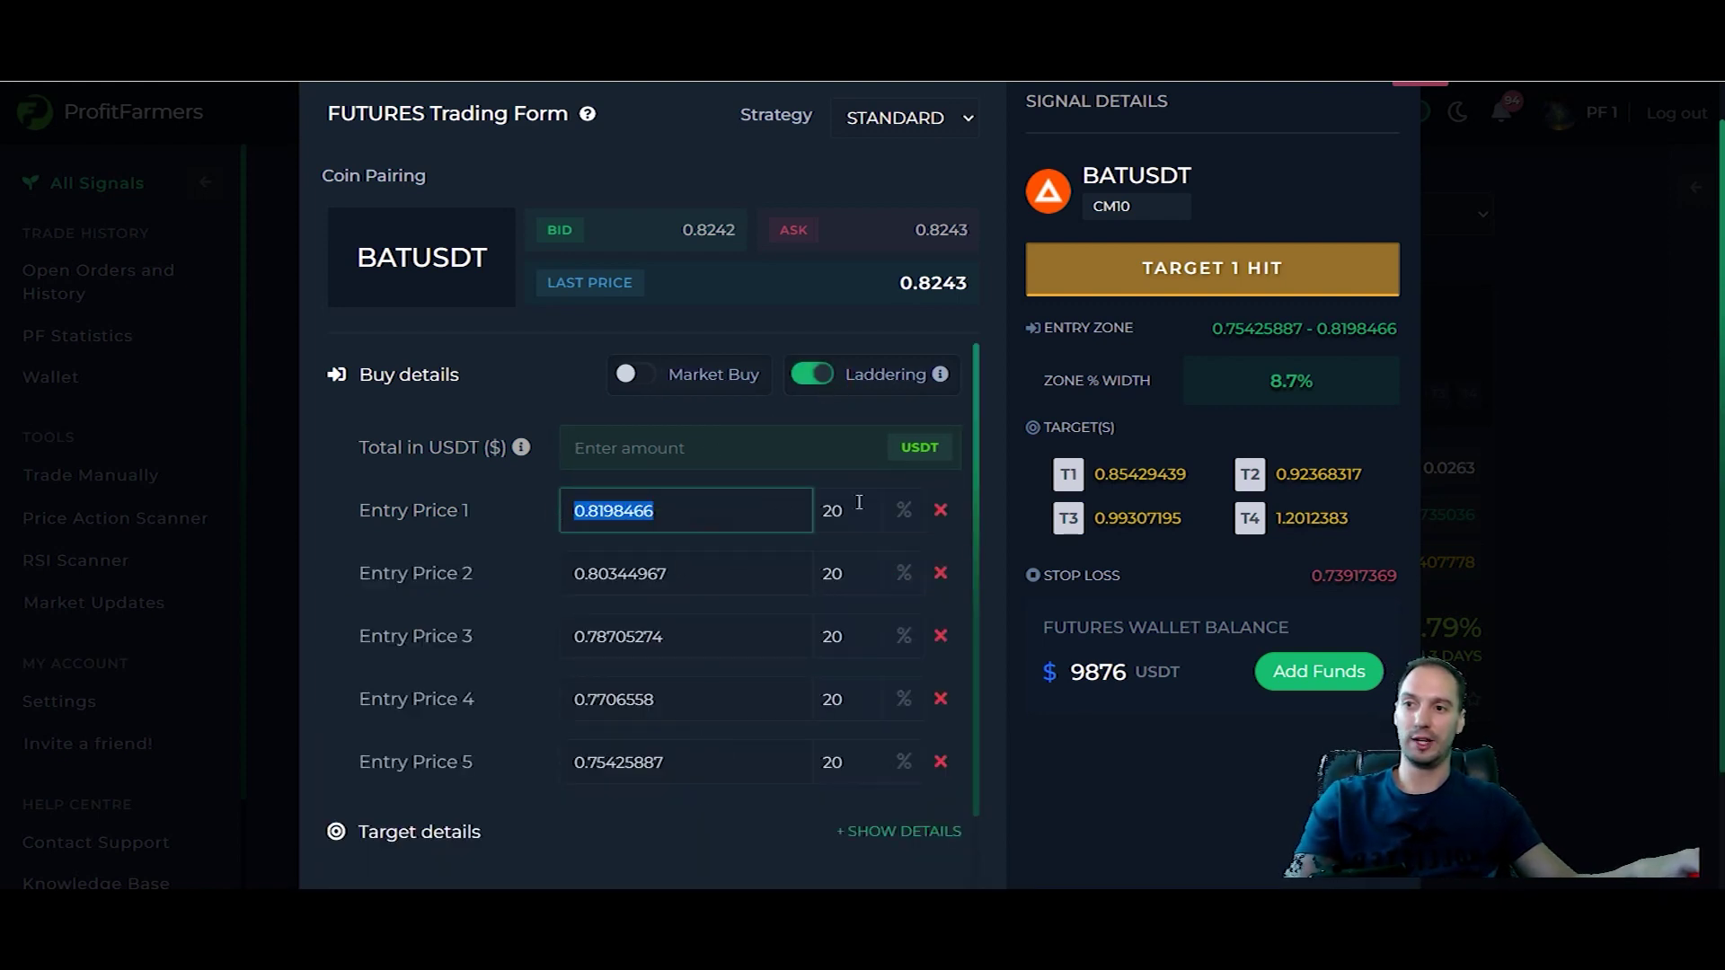
Try the Aggressive strategy on the laddered entries, restore Standard, and turn Laddering off.
click(940, 124)
click(883, 205)
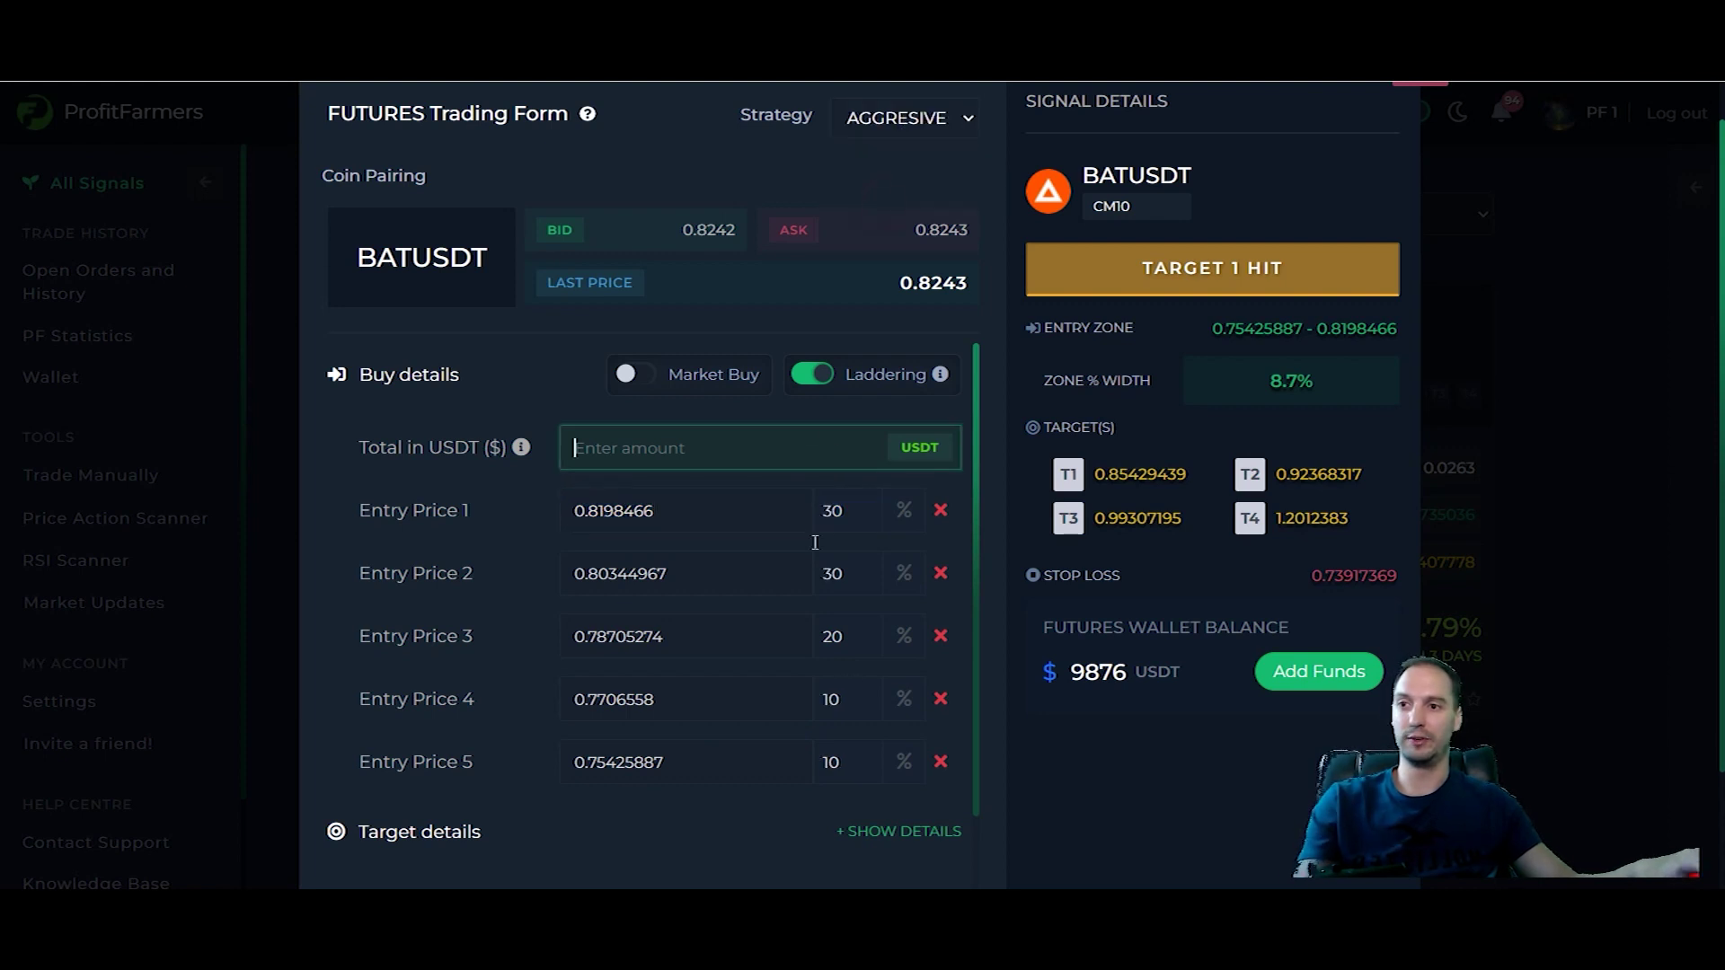
click(963, 125)
click(901, 171)
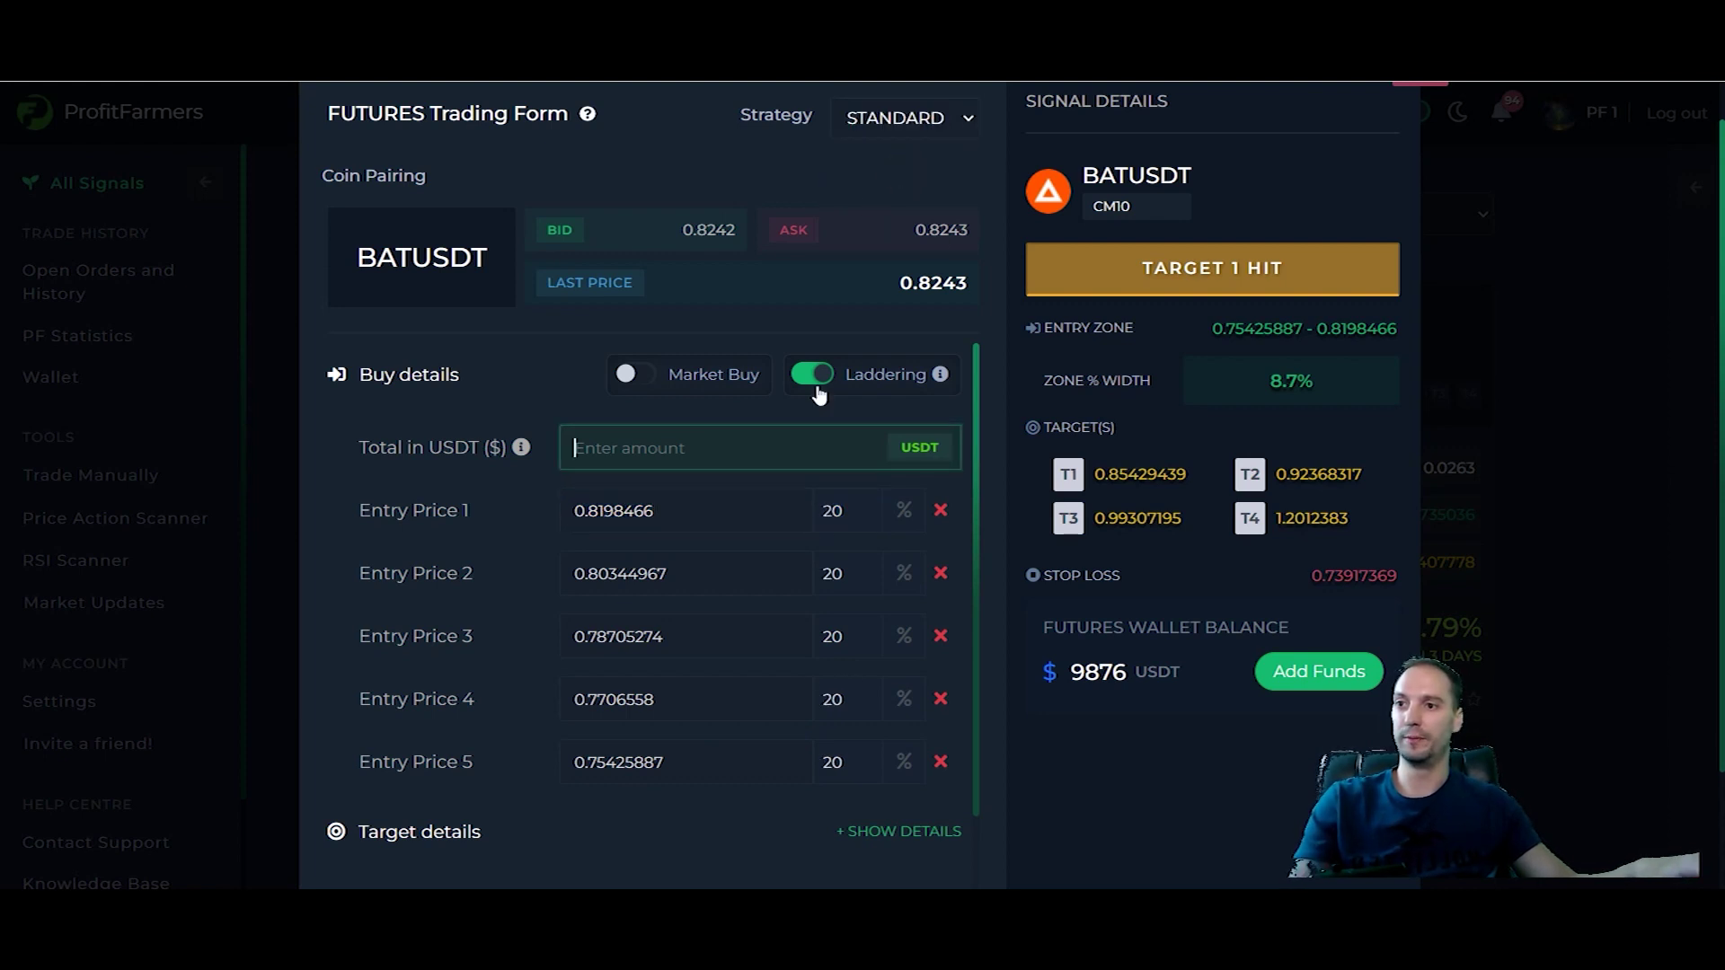
click(813, 373)
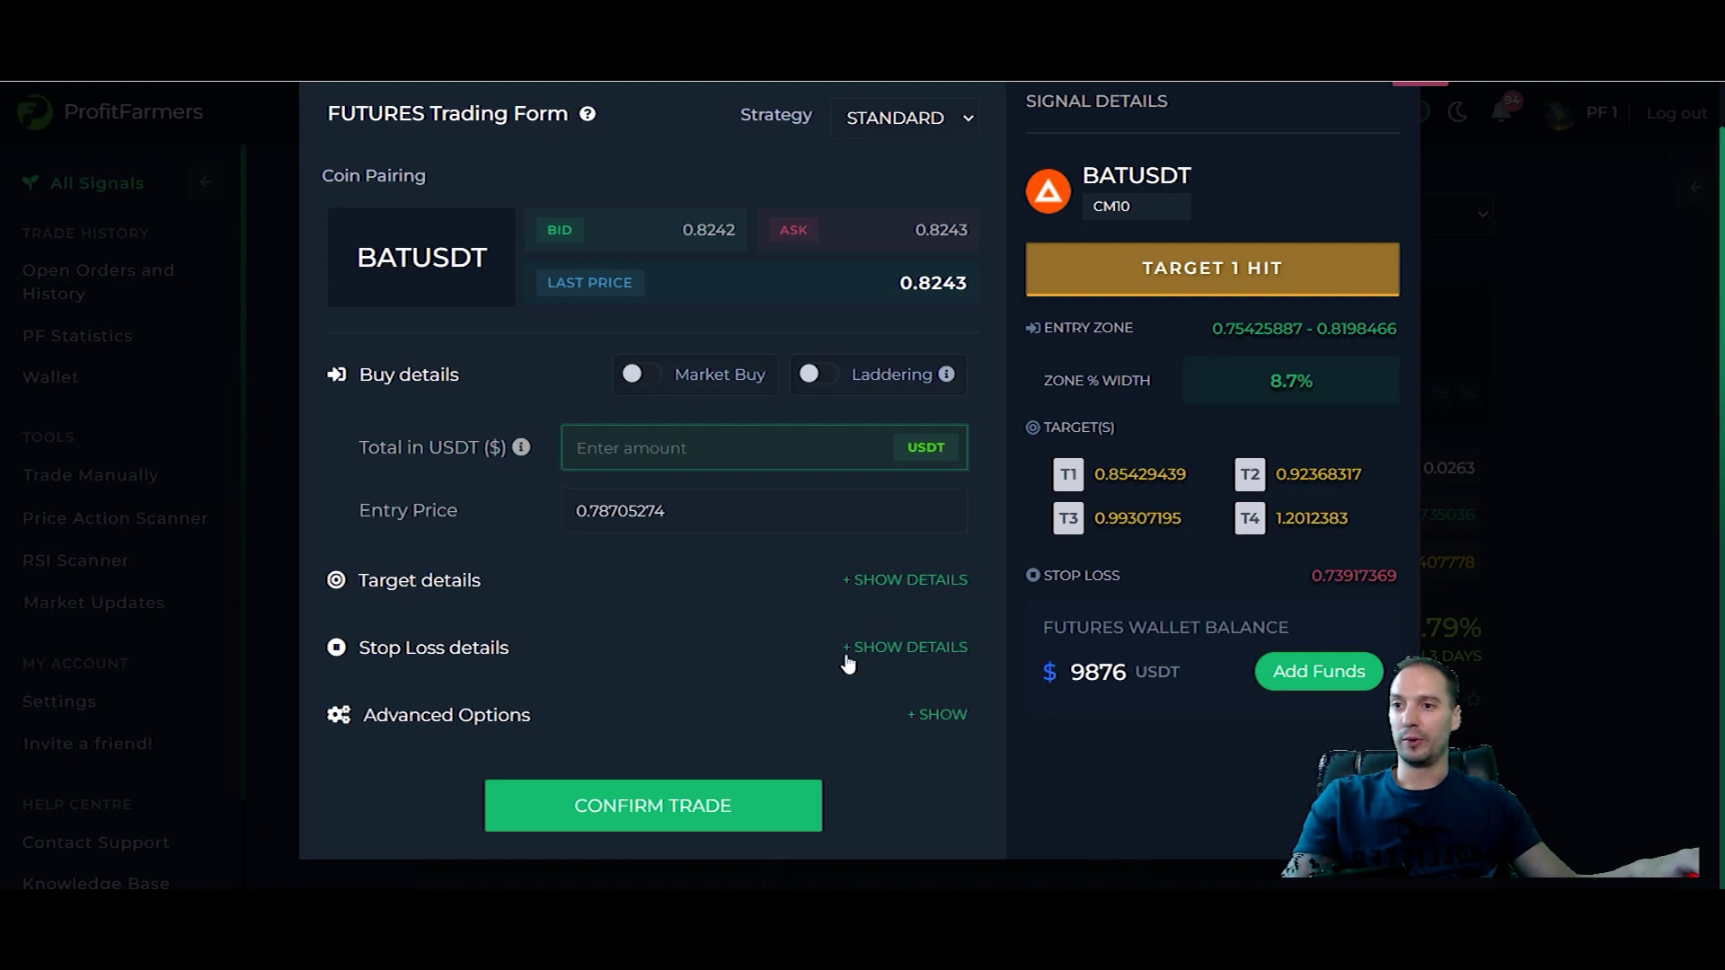
Show the advanced options and stop loss details of the BATUSDT trade and highlight the stop loss price.
click(945, 717)
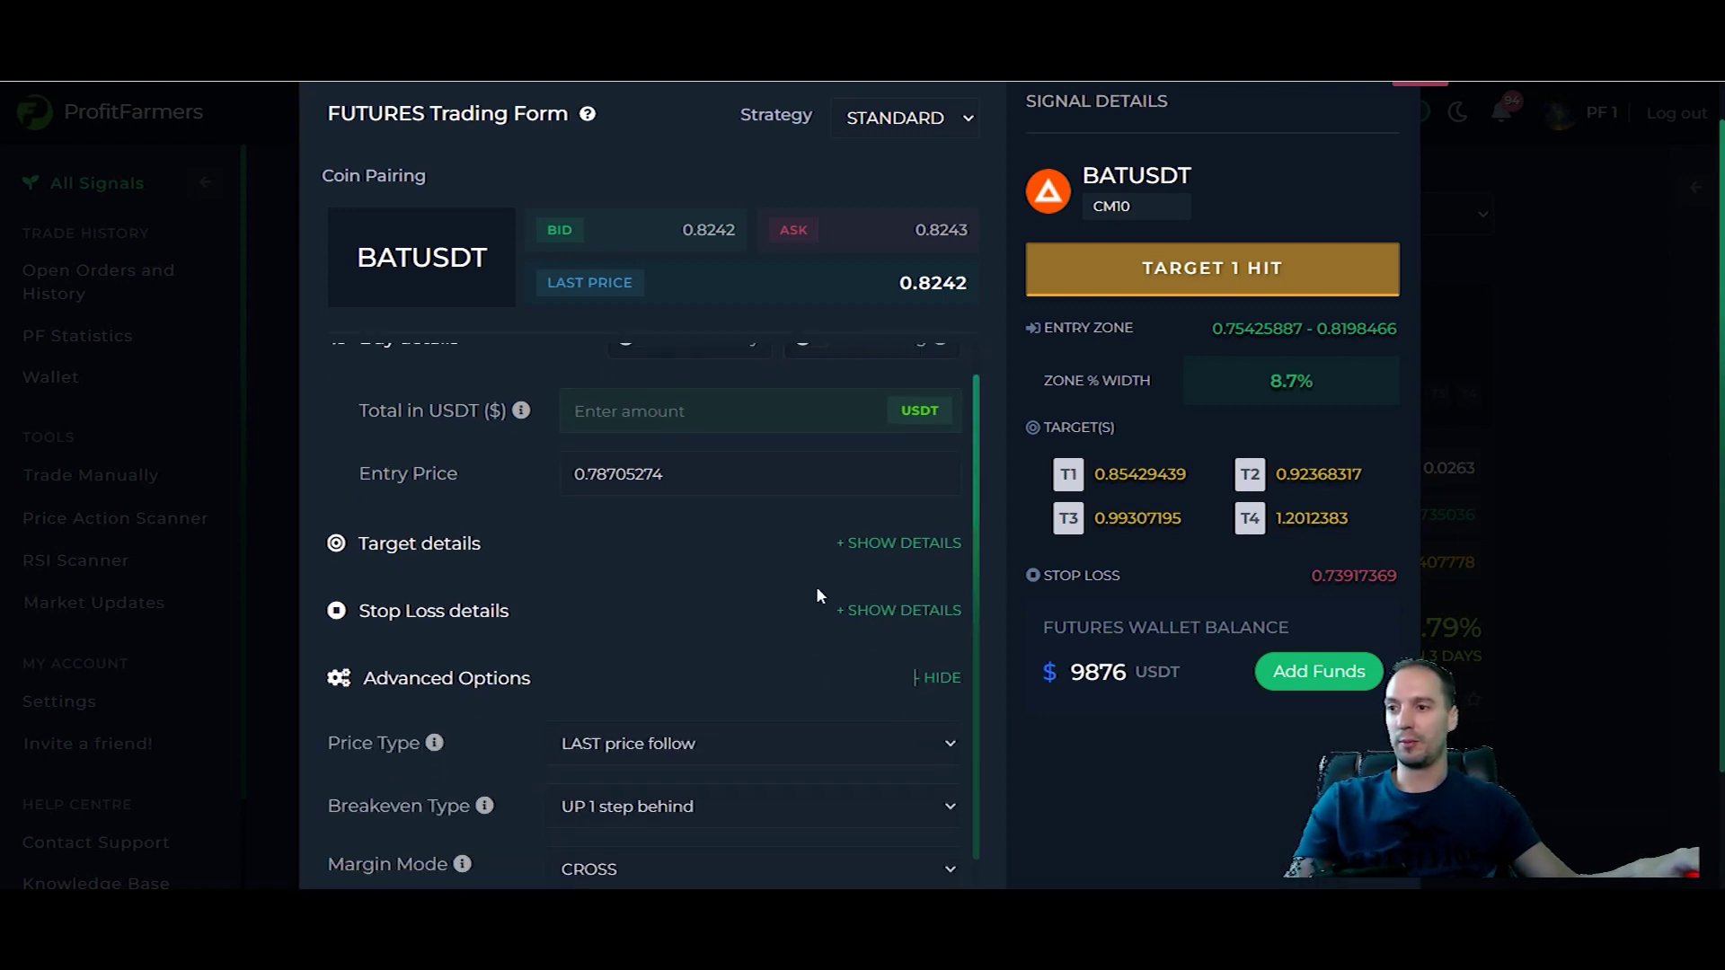
scroll(898, 575, down, 2)
click(910, 558)
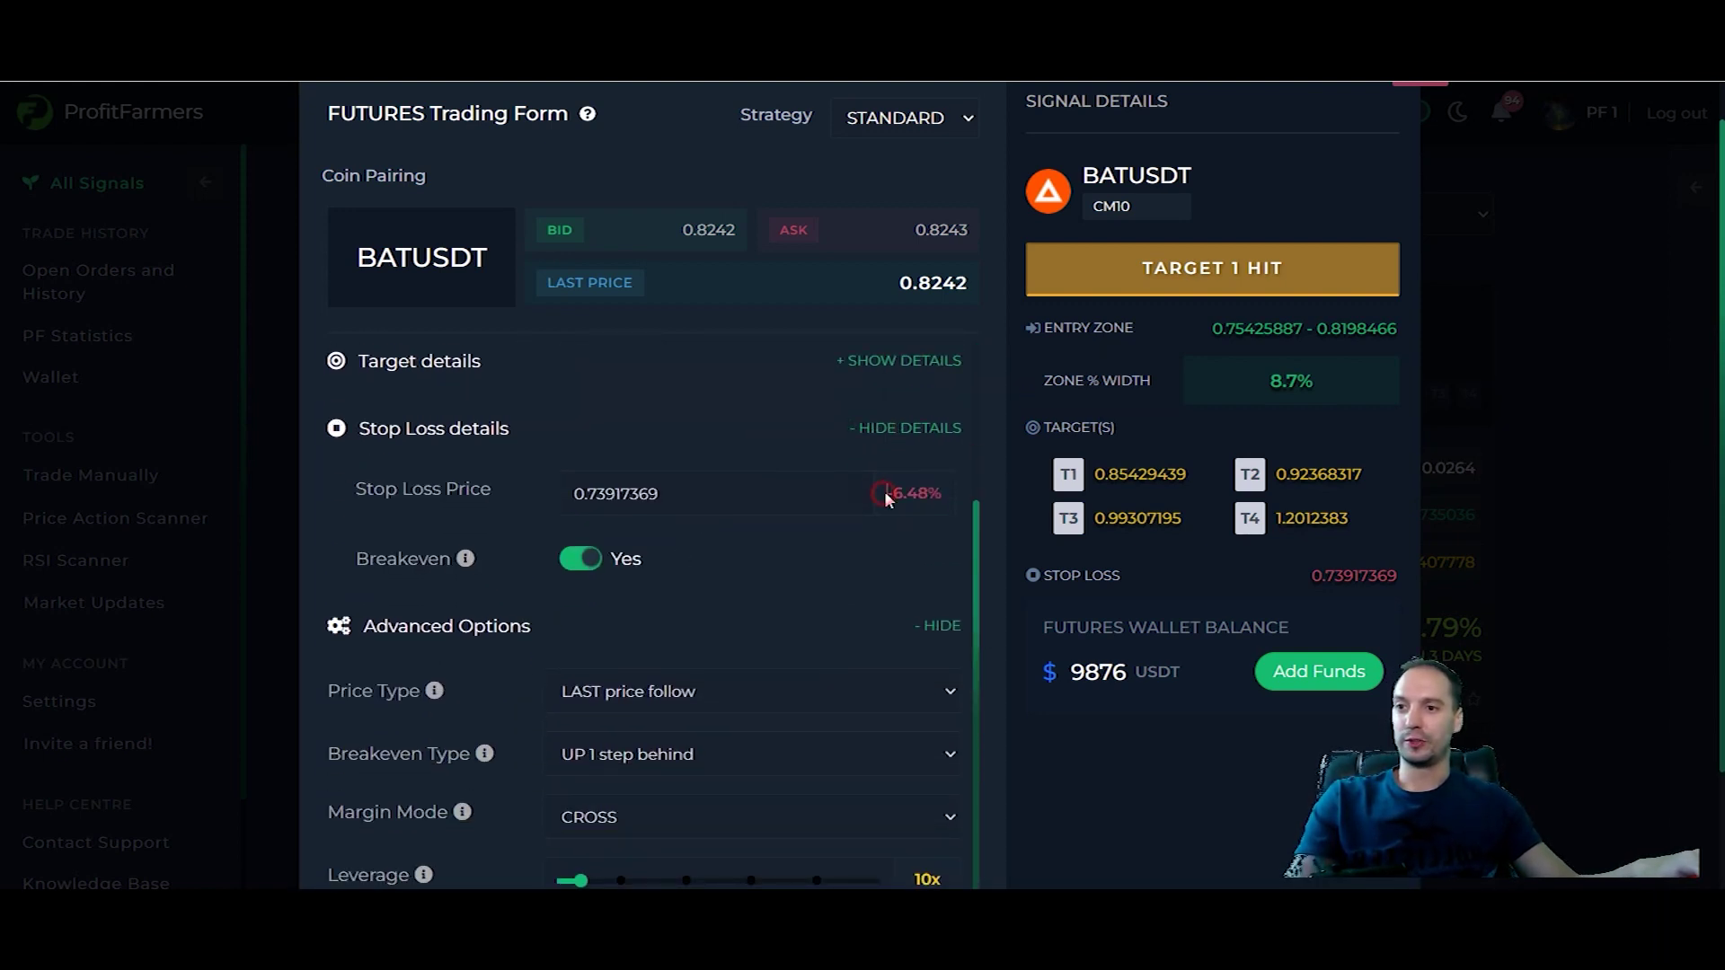
click(773, 494)
click(710, 497)
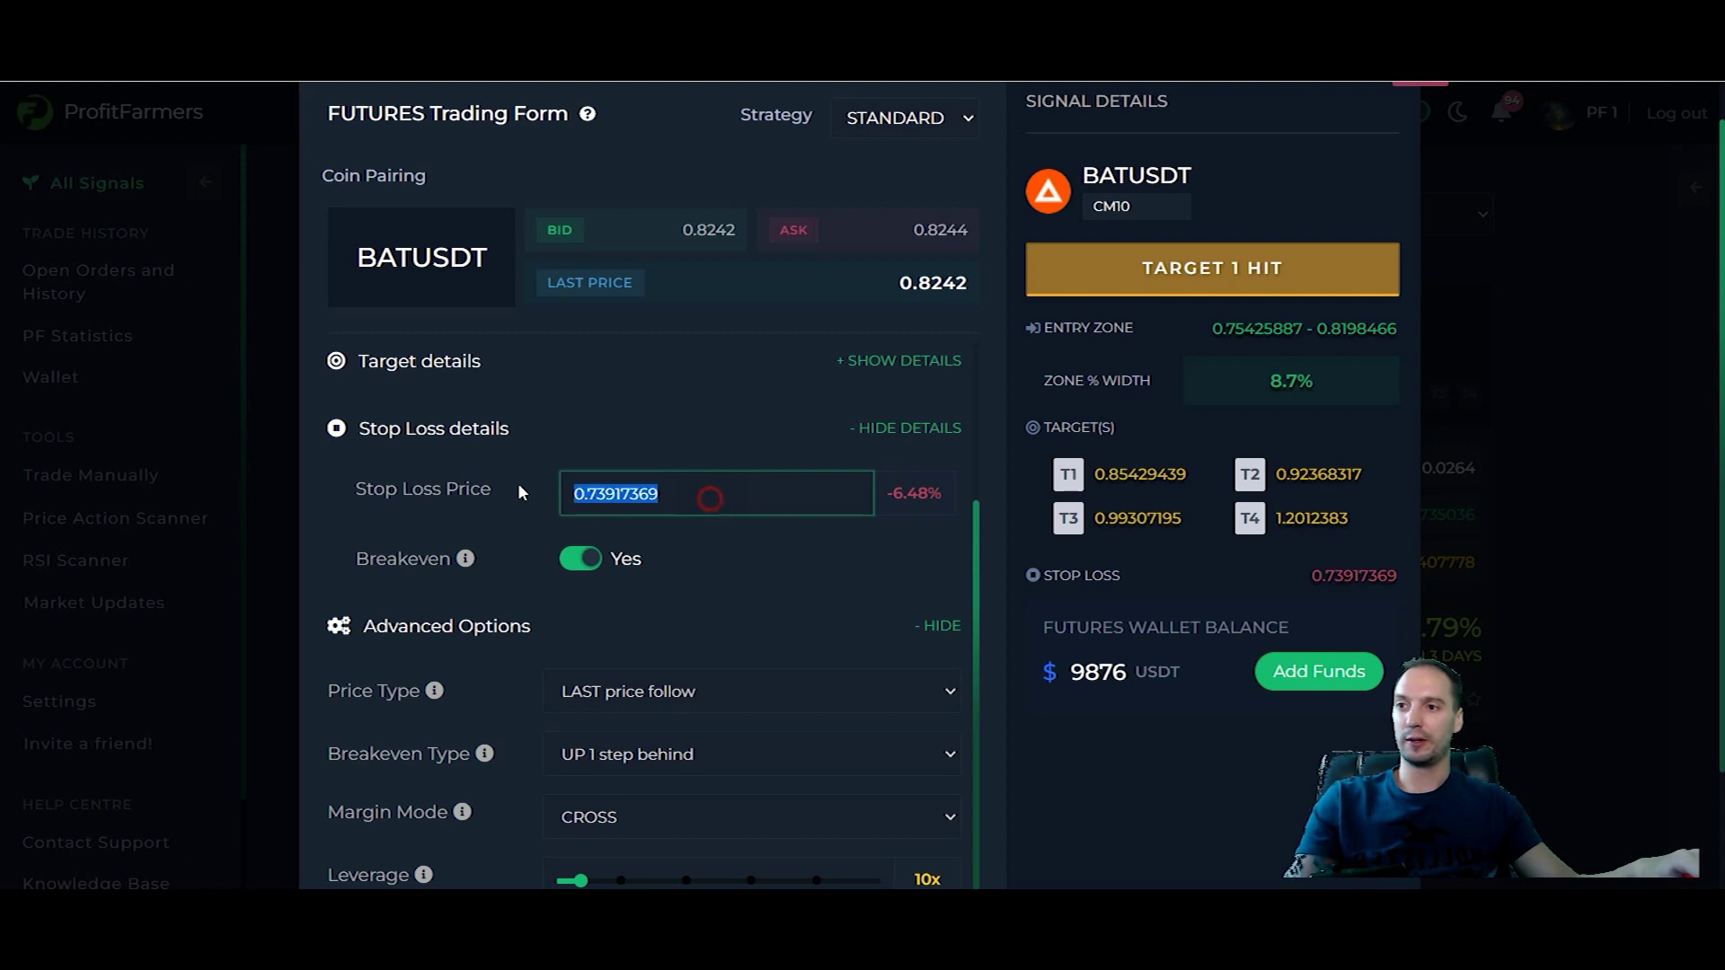
click(755, 495)
Switch Breakeven off and back on, look at the breakeven types, and choose UP 1 step behind.
click(580, 559)
click(575, 620)
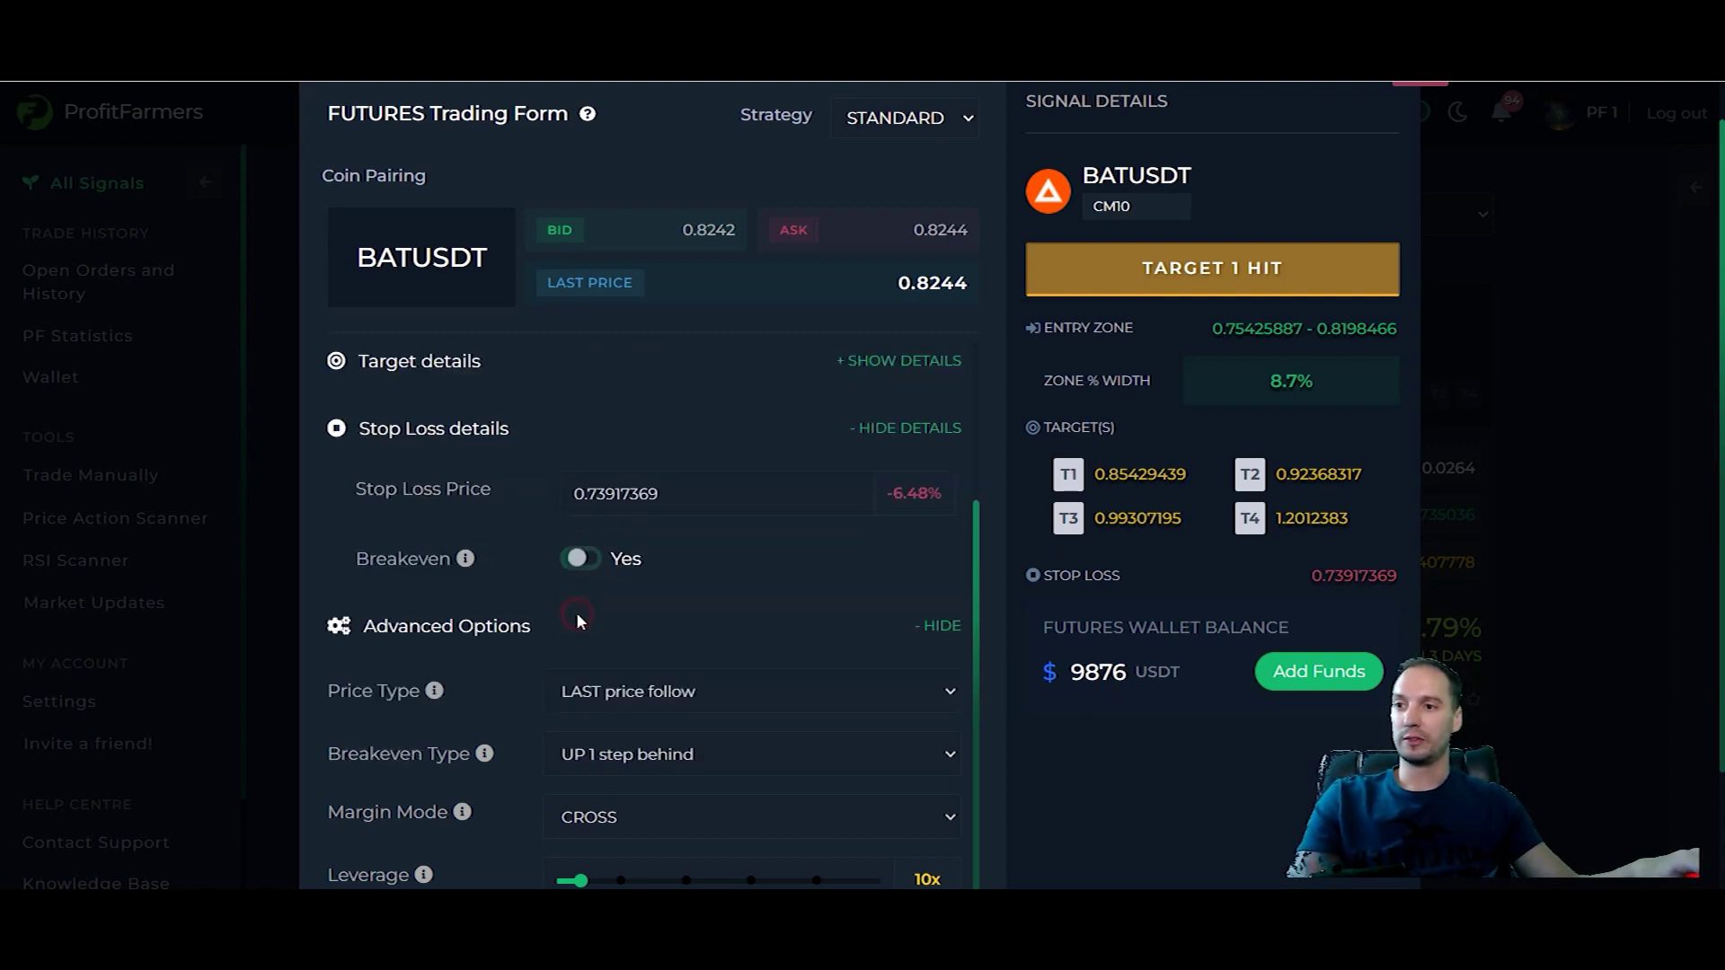
scroll(737, 528, down, 2)
click(684, 649)
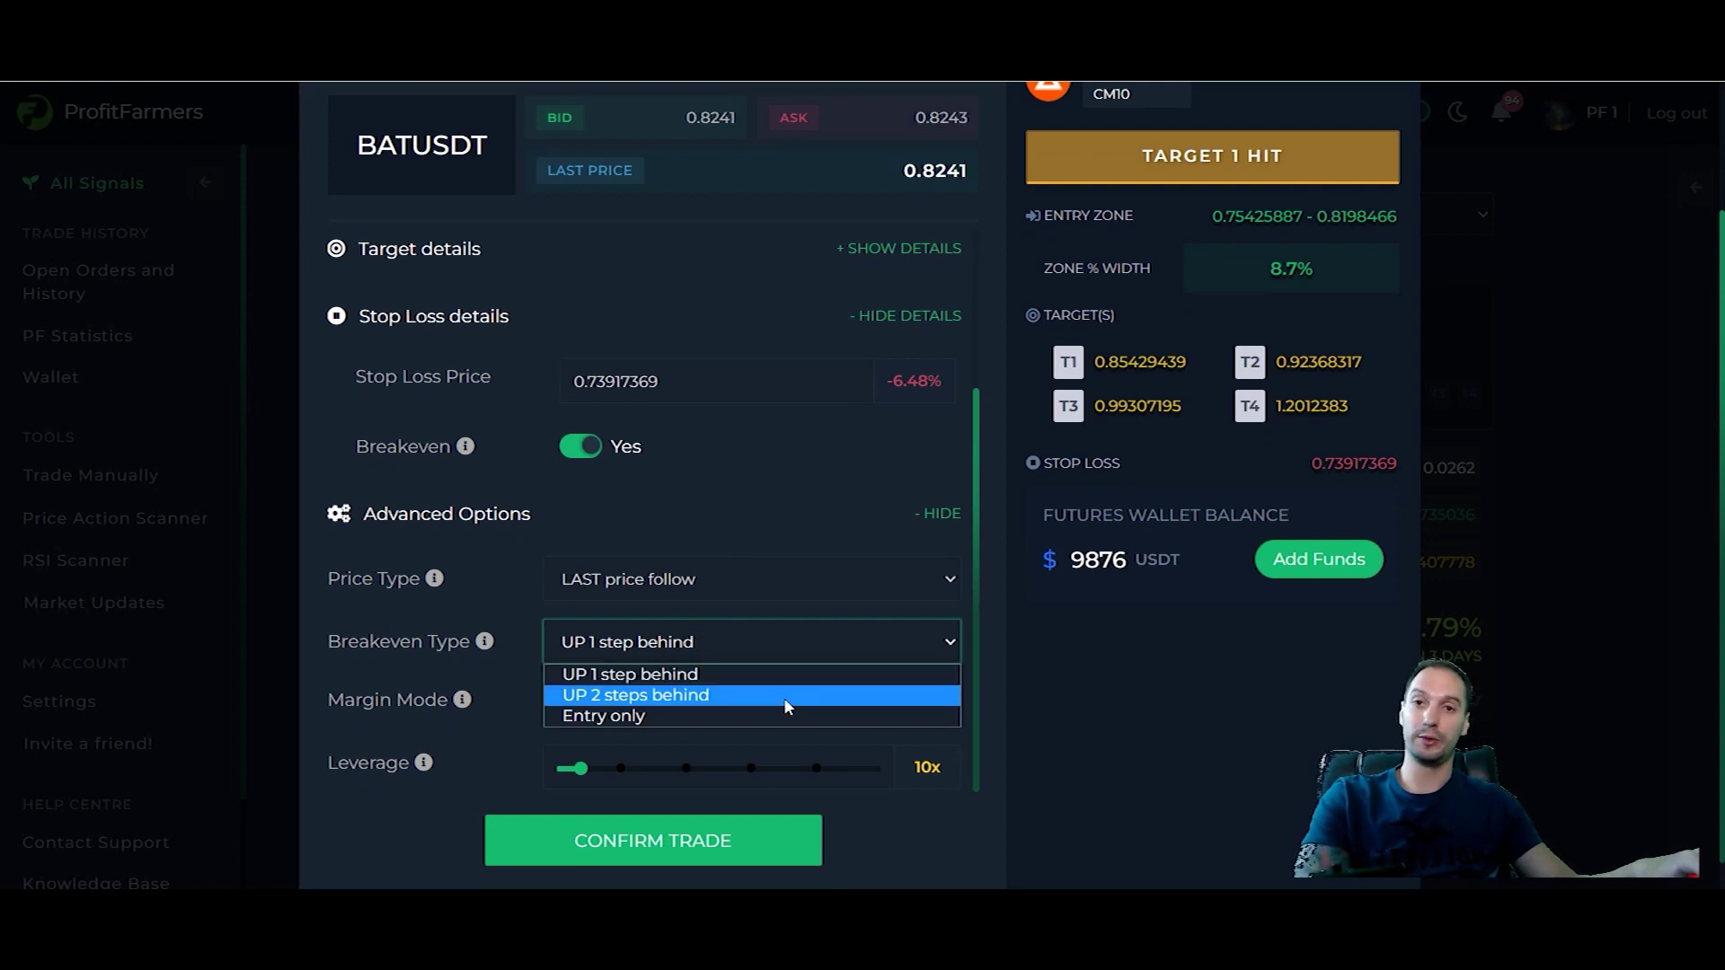
click(755, 674)
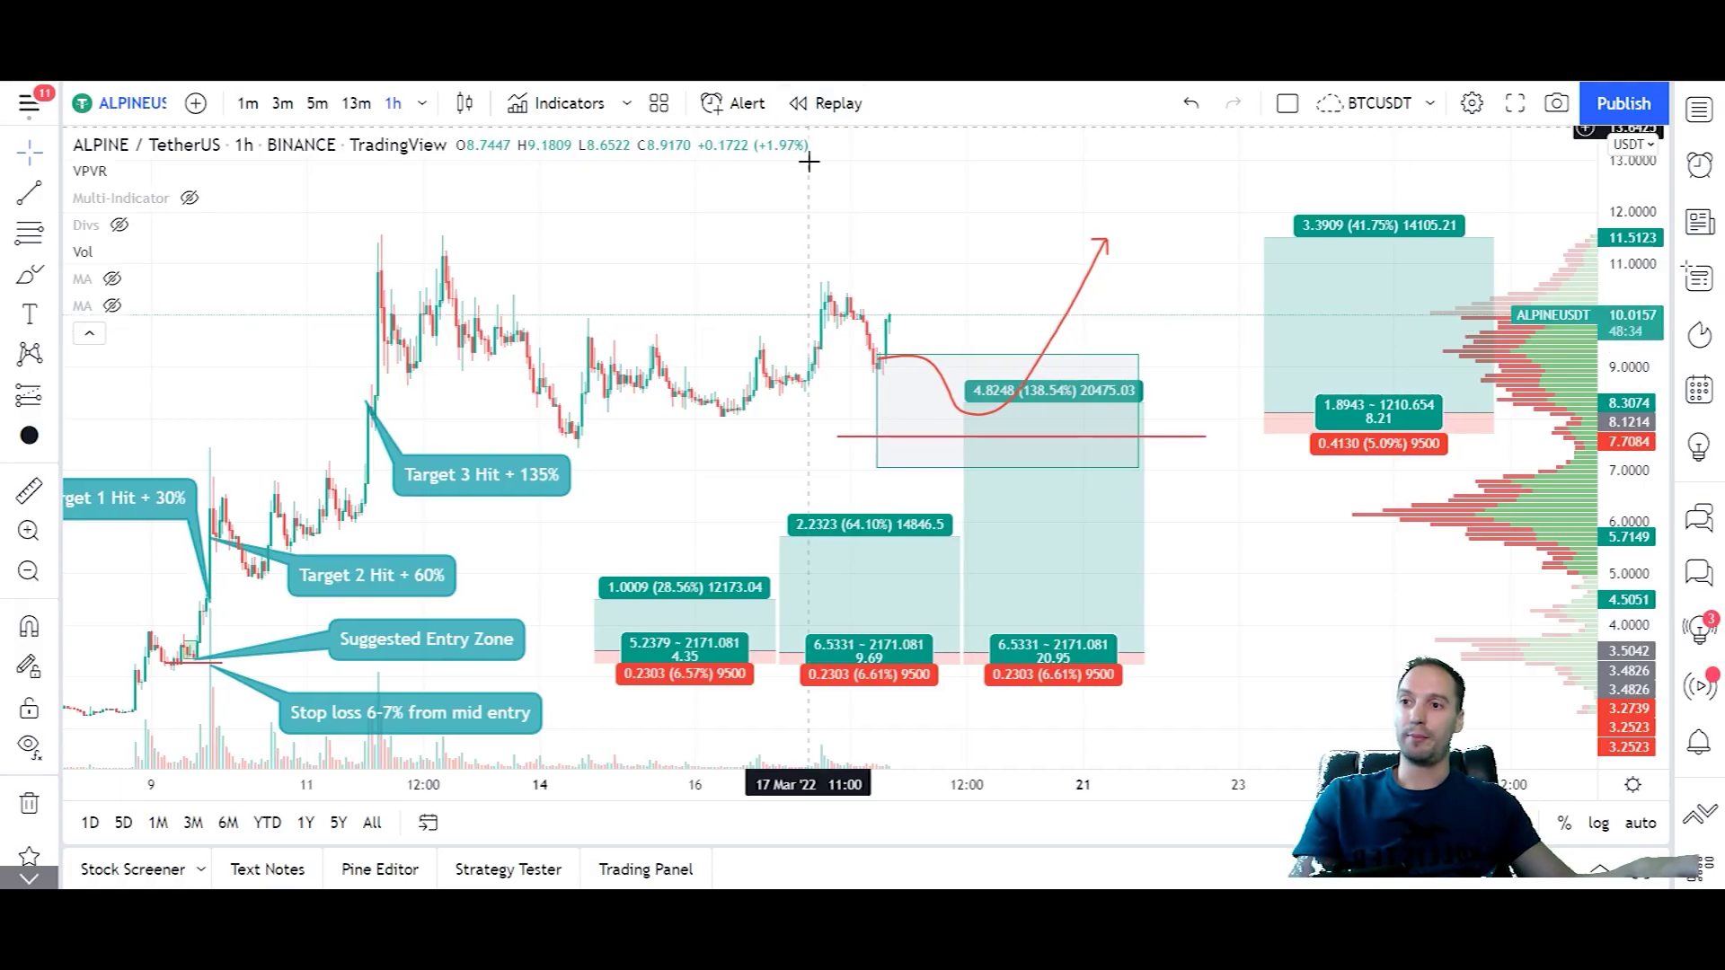
Switch to the TradingView ALPINEUSDT chart and move the long red line to the stop loss at about 3.23, and up to entry at about 3.56.
scroll(1016, 142, down, 5)
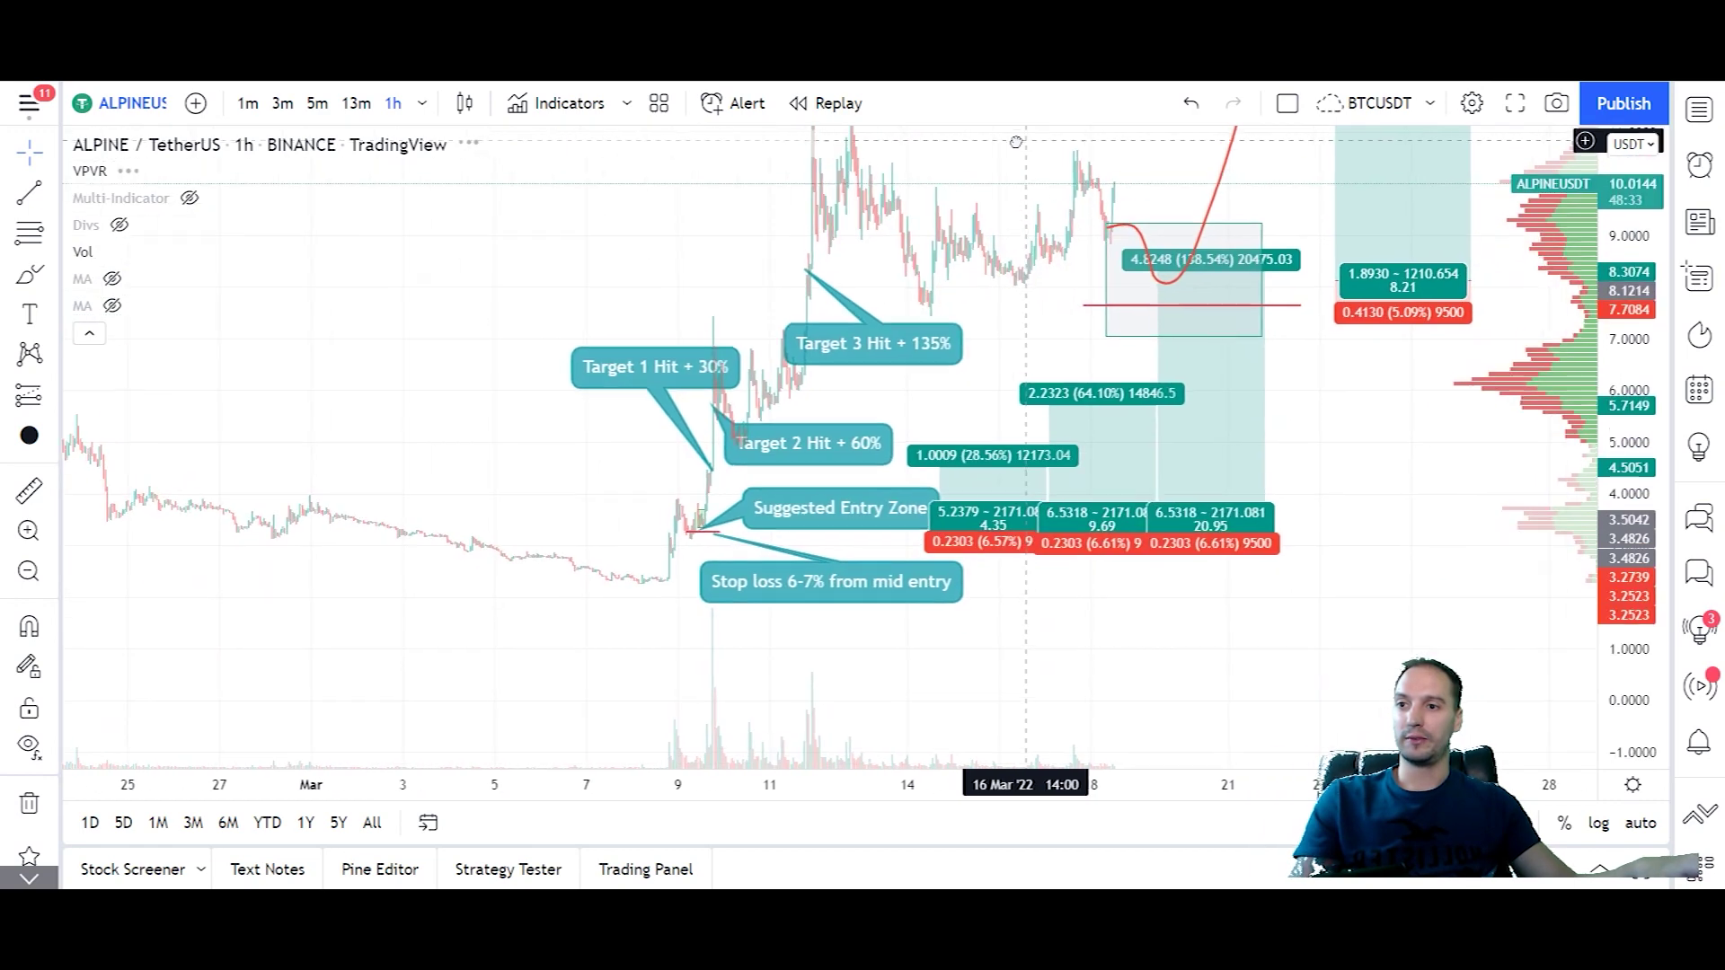
drag(1082, 401, 669, 534)
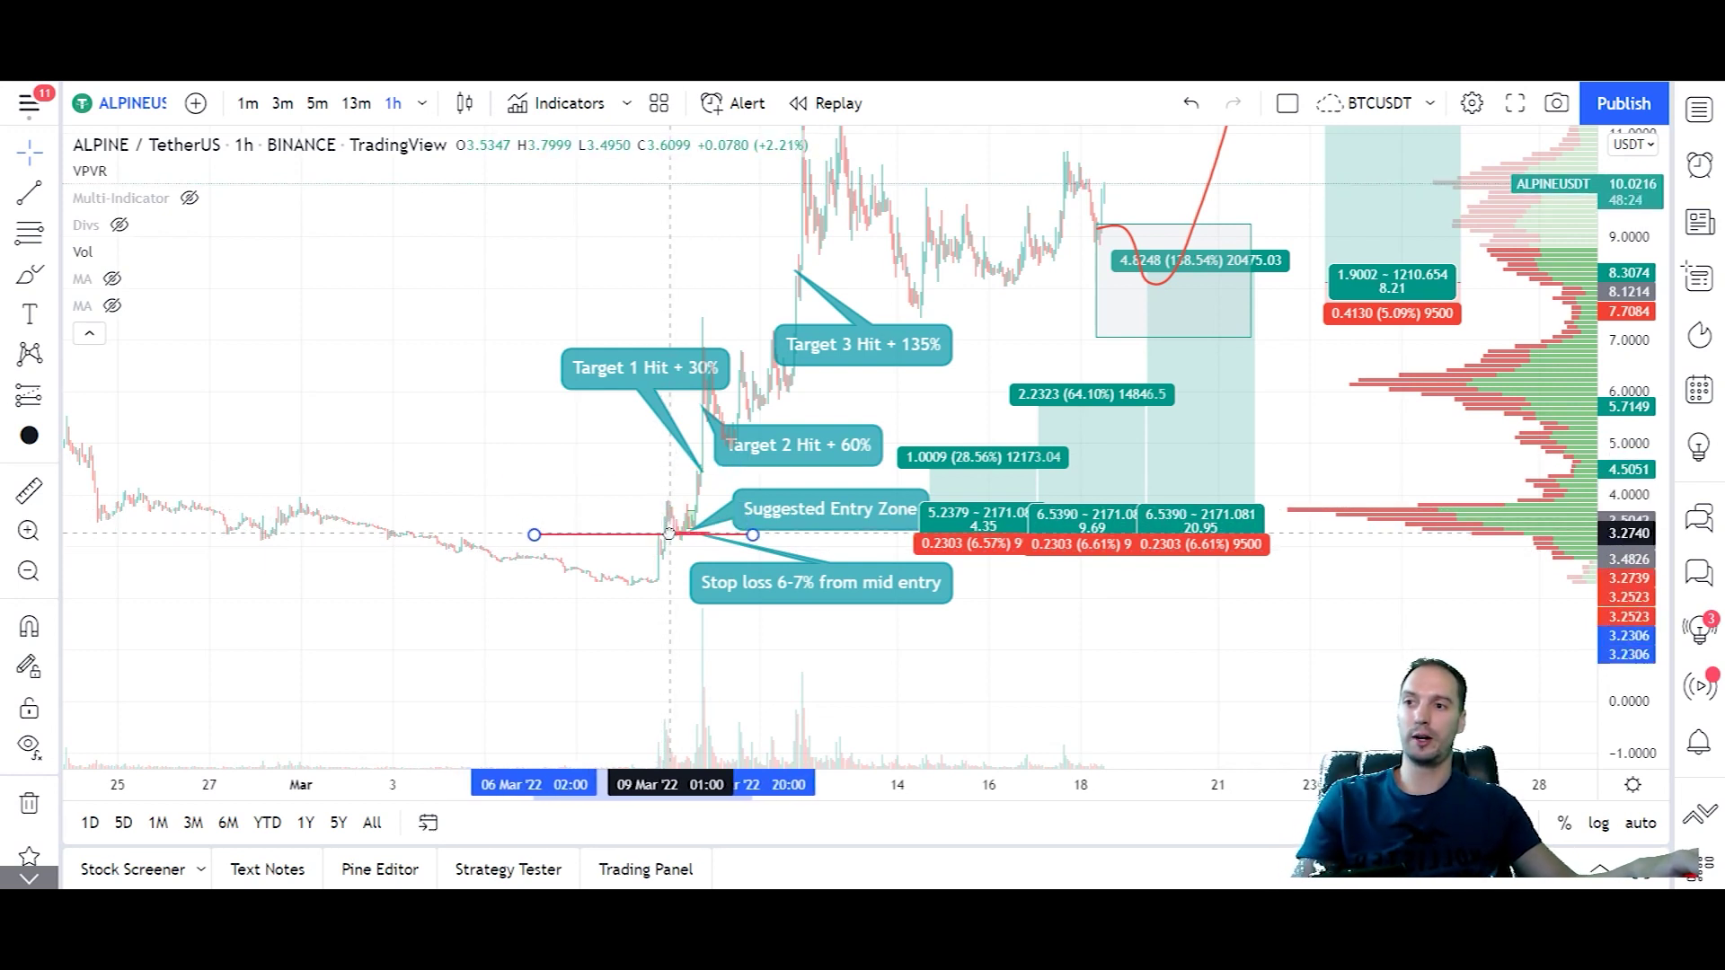
mouse_move(669, 534)
mouse_down()
mouse_move(682, 510)
mouse_move(708, 521)
mouse_move(700, 462)
mouse_move(736, 474)
mouse_move(717, 509)
mouse_move(731, 518)
mouse_up()
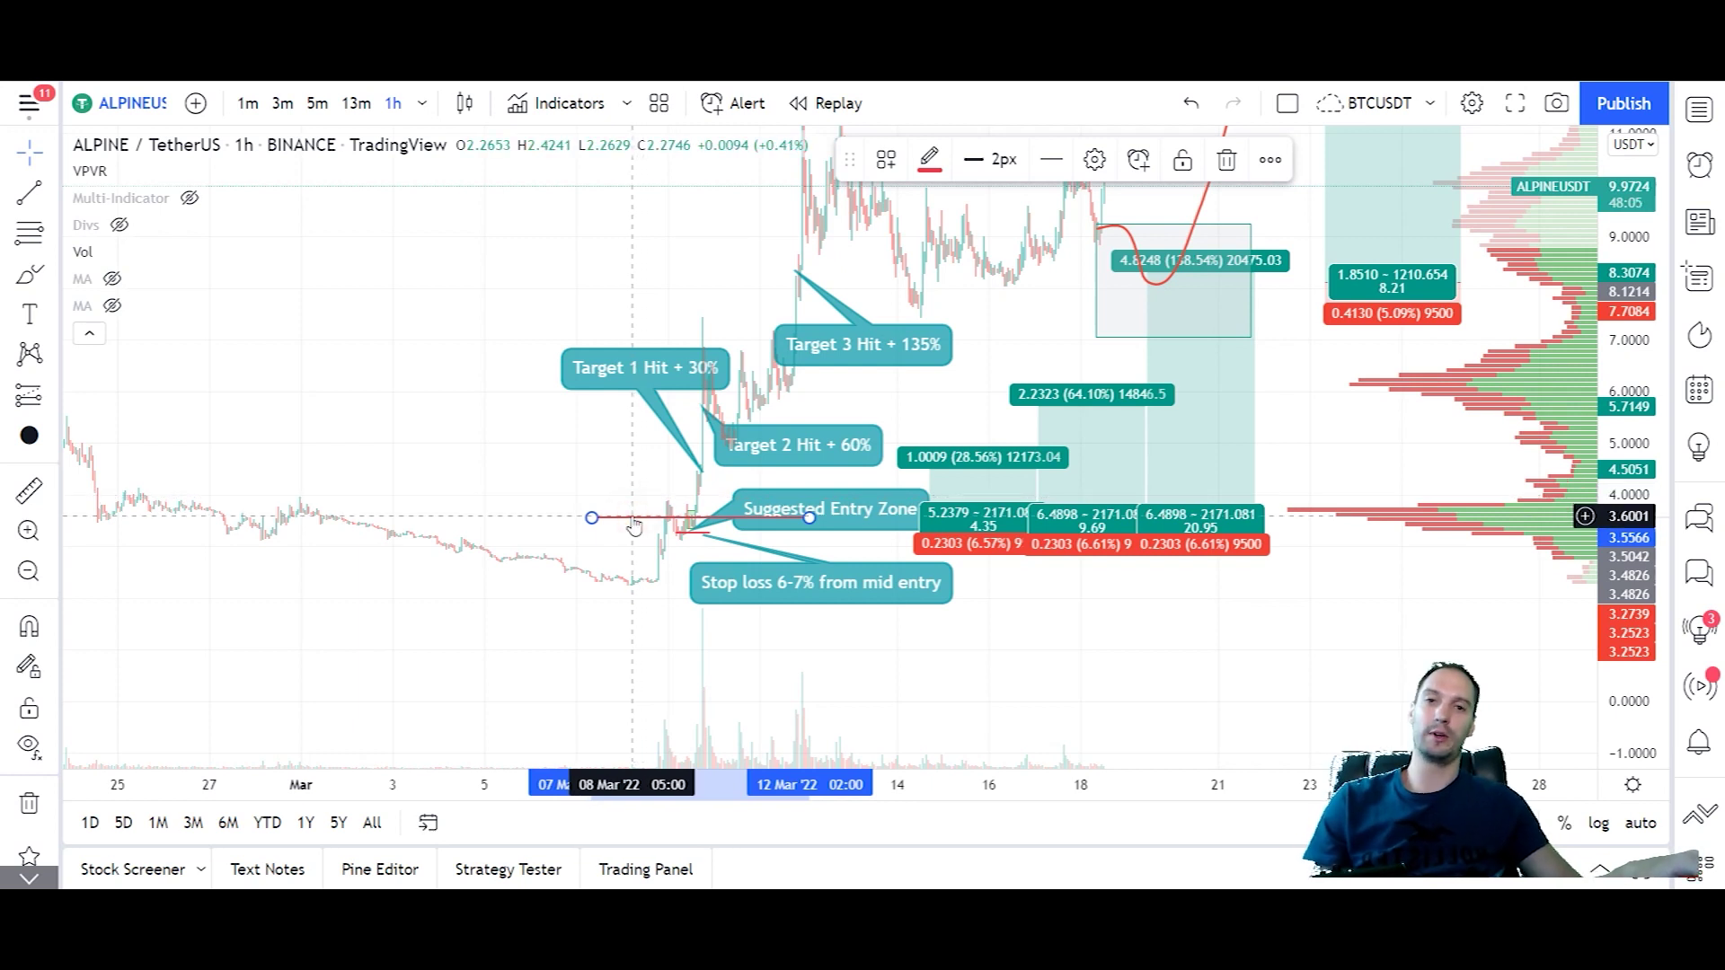
Raise the long red line to about 5.60 near Target 2, and lower it to about 4.67 near Target 1.
drag(640, 512, 701, 411)
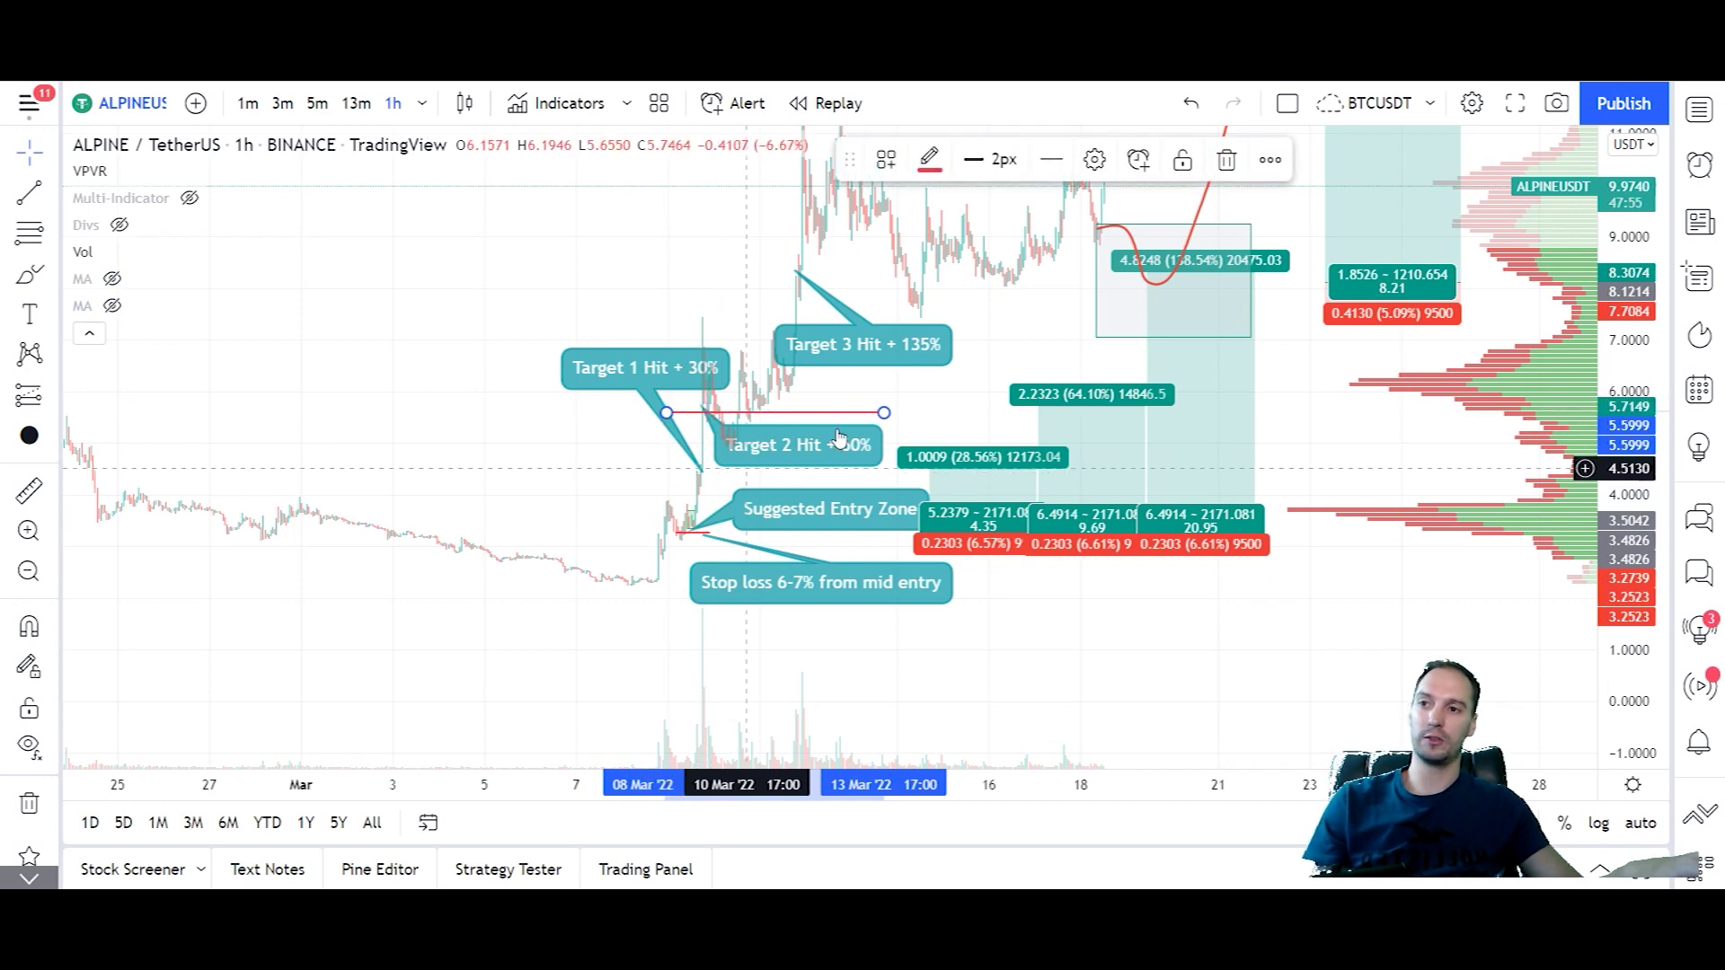
click(948, 388)
drag(915, 411, 848, 469)
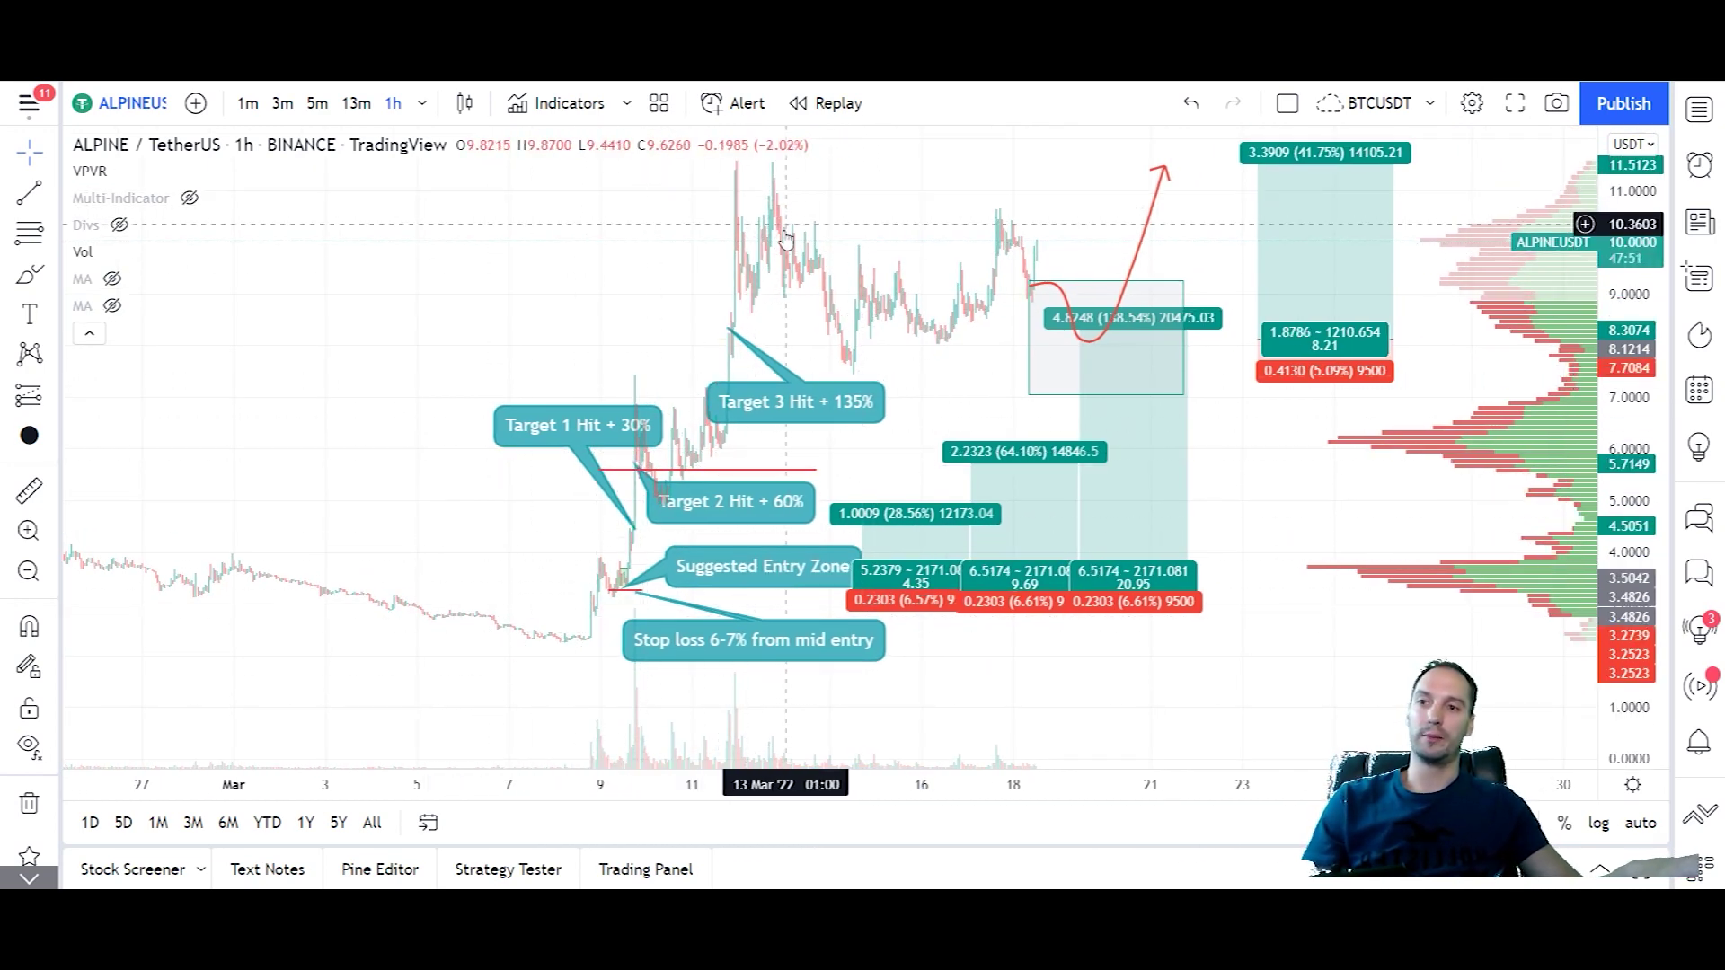
click(740, 470)
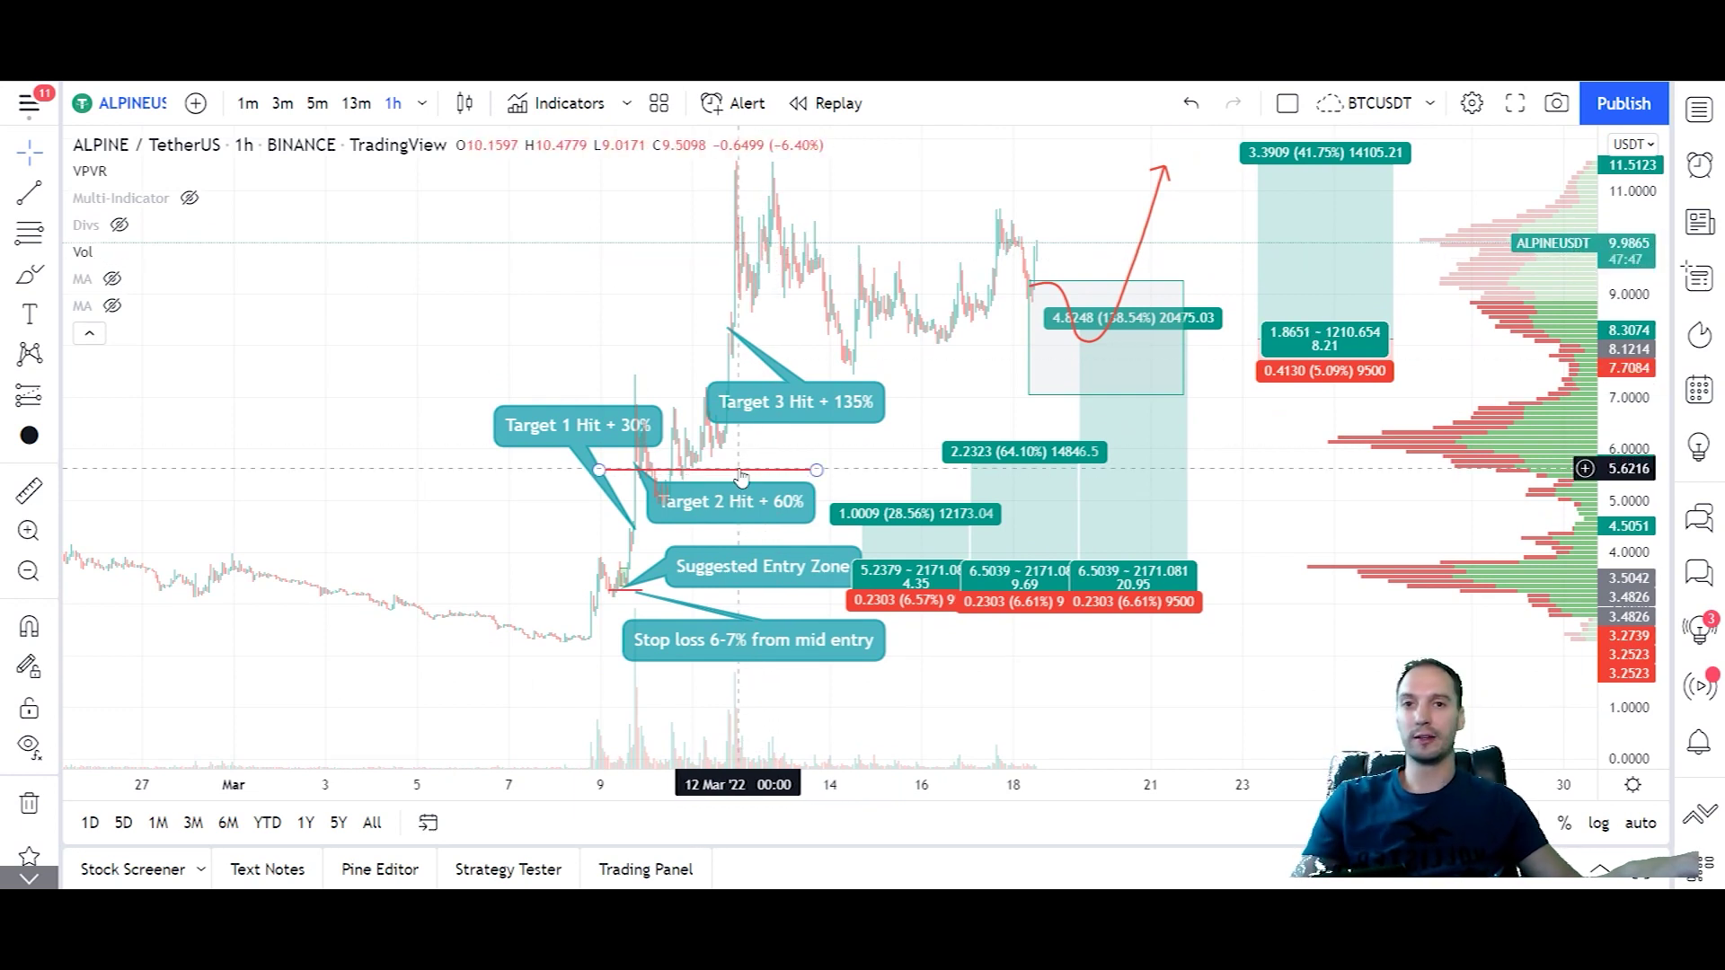
click(741, 474)
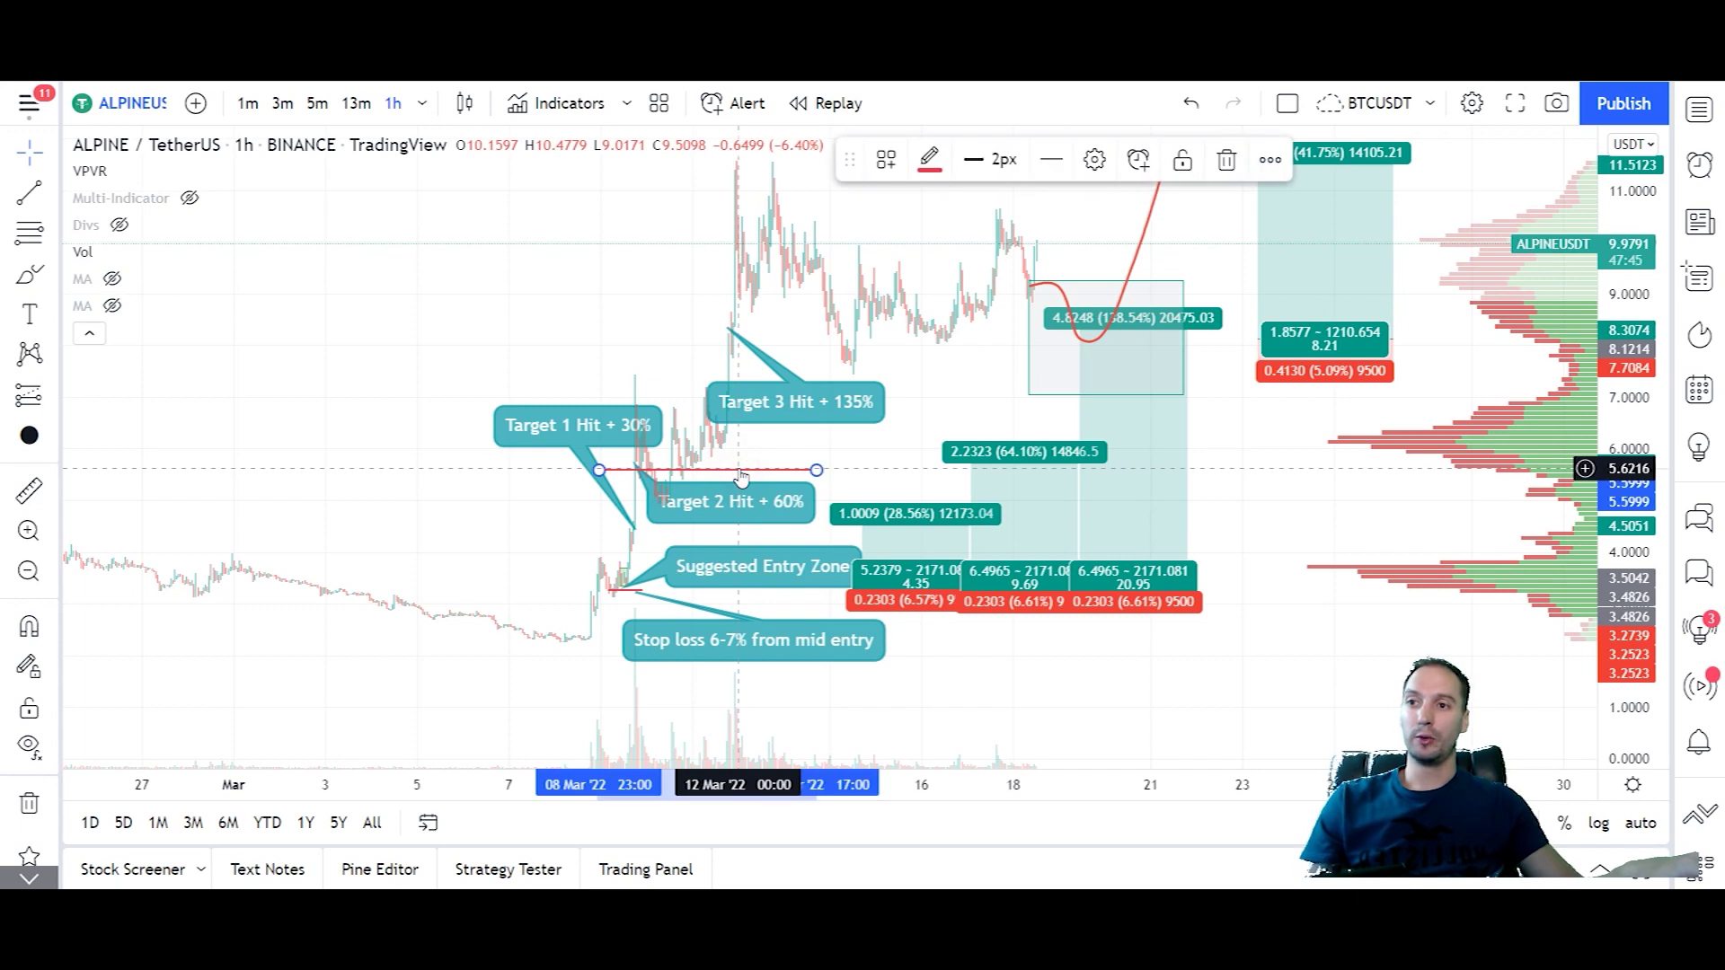
mouse_move(741, 476)
mouse_down()
mouse_move(633, 567)
mouse_move(672, 346)
mouse_move(697, 518)
mouse_up()
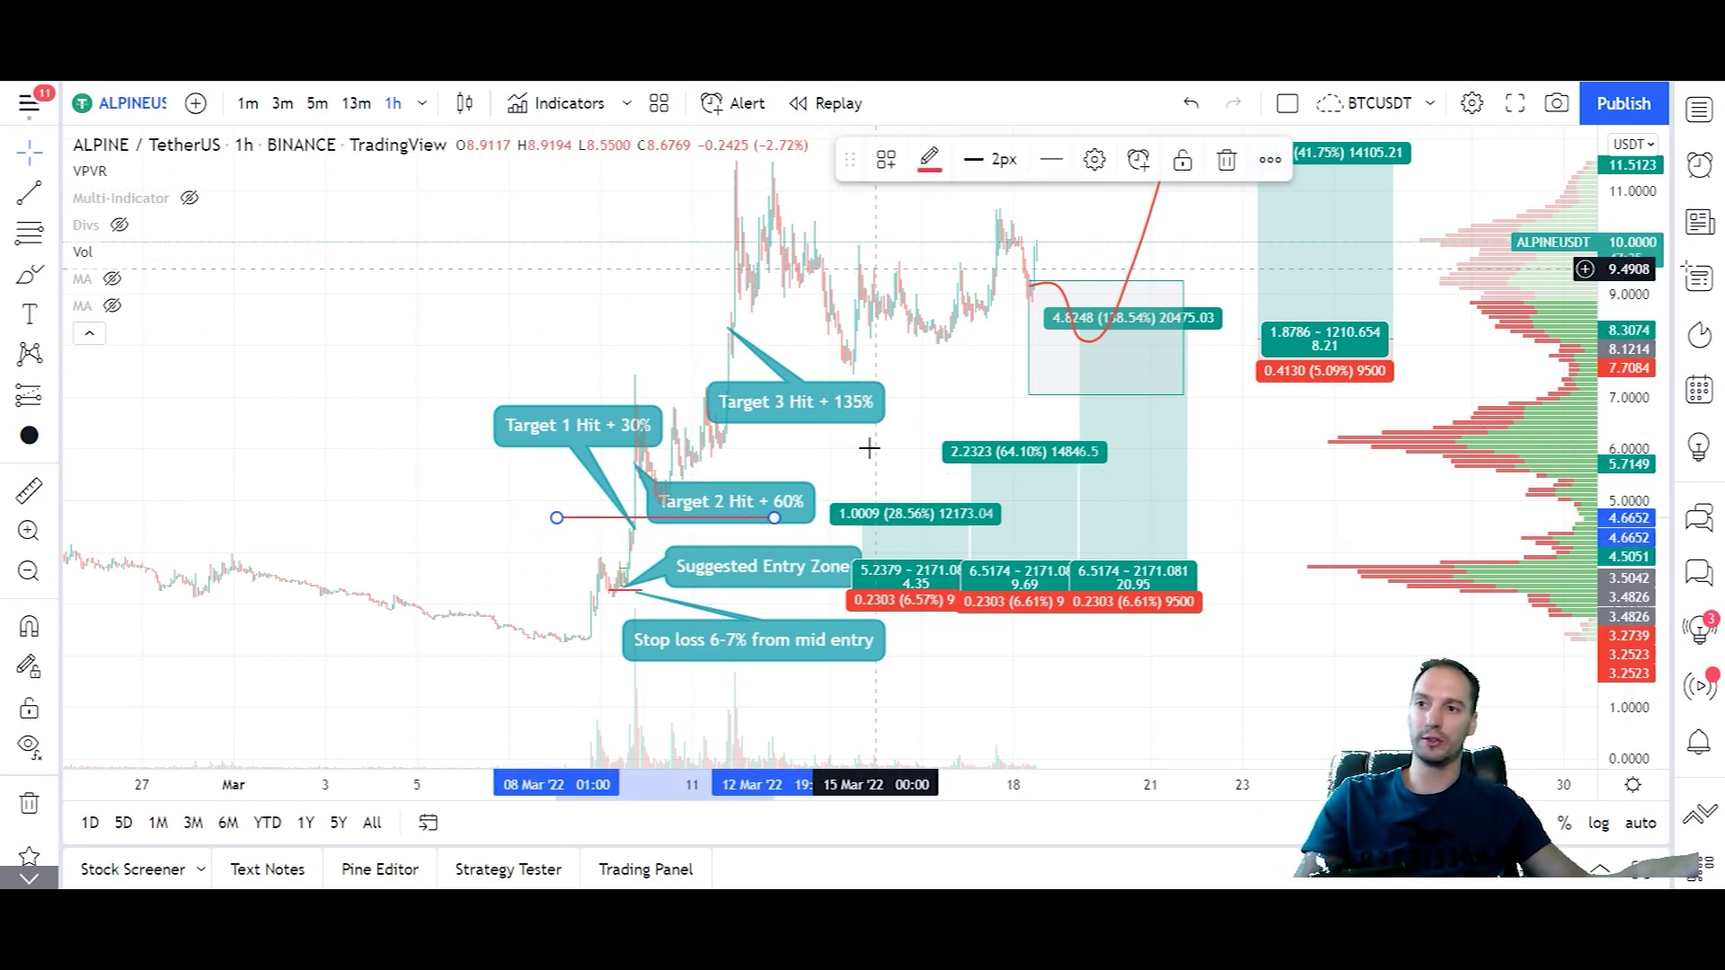
Shift the Target 3 Hit + 135% callout slightly upward and look over the ALPINEUSDT price history.
click(796, 402)
mouse_move(796, 402)
mouse_down()
mouse_move(746, 480)
mouse_move(800, 393)
mouse_up()
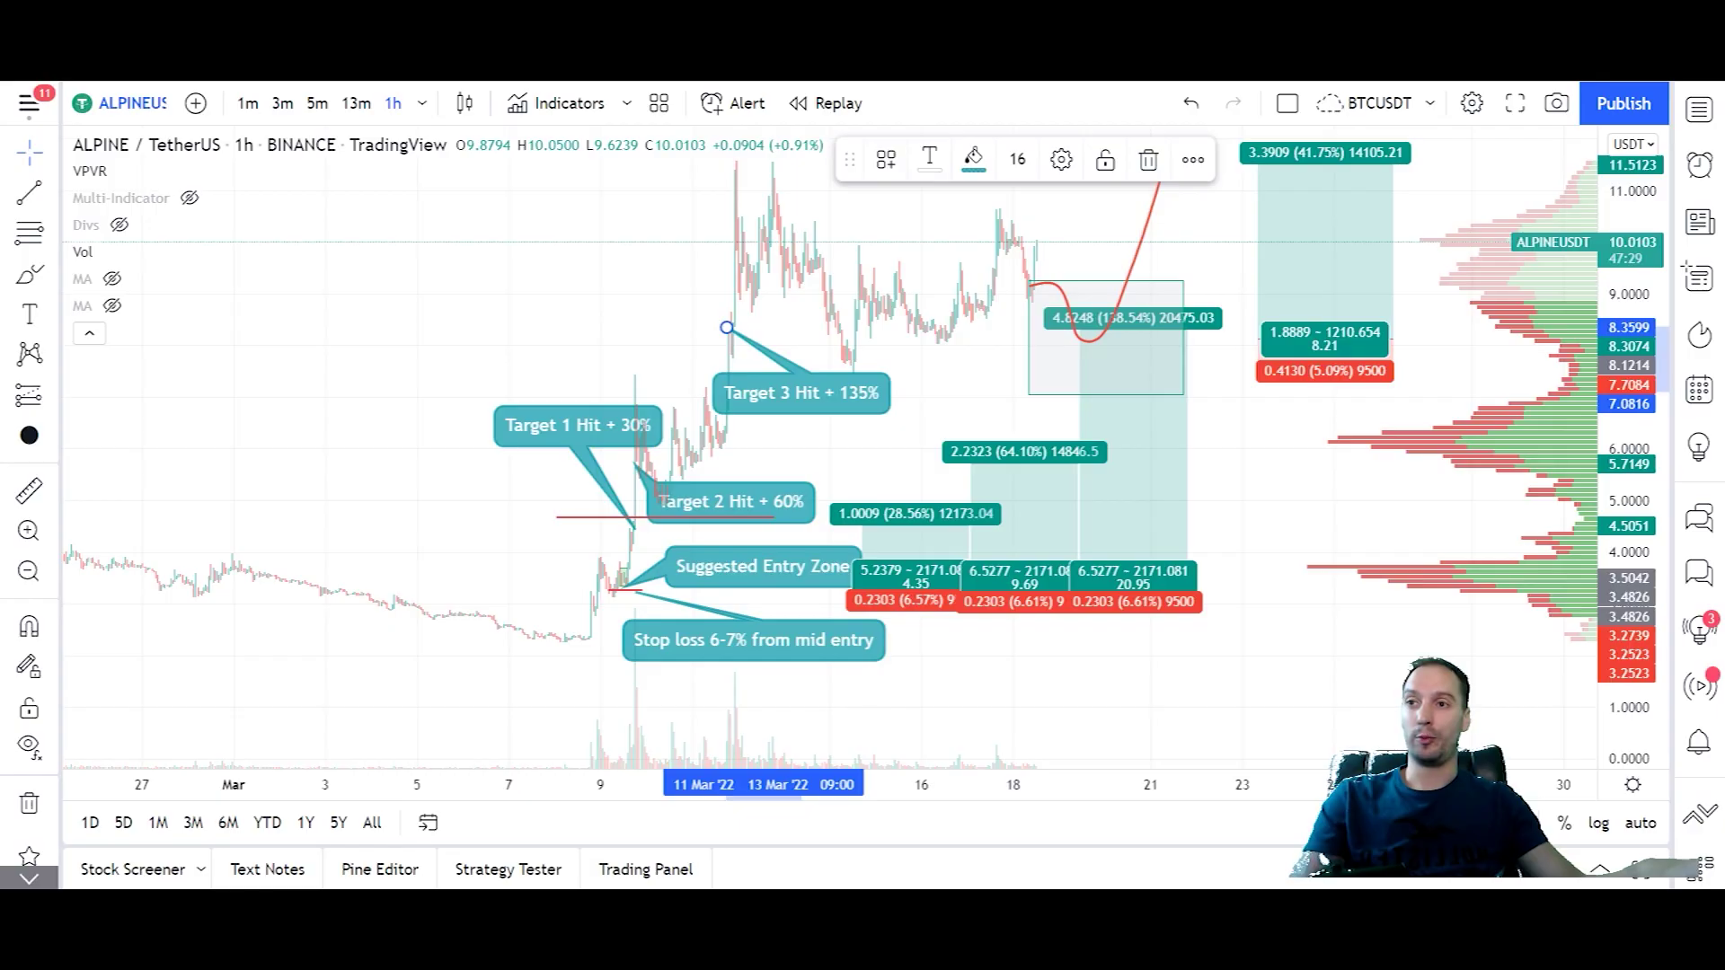
scroll(885, 328, left, 5)
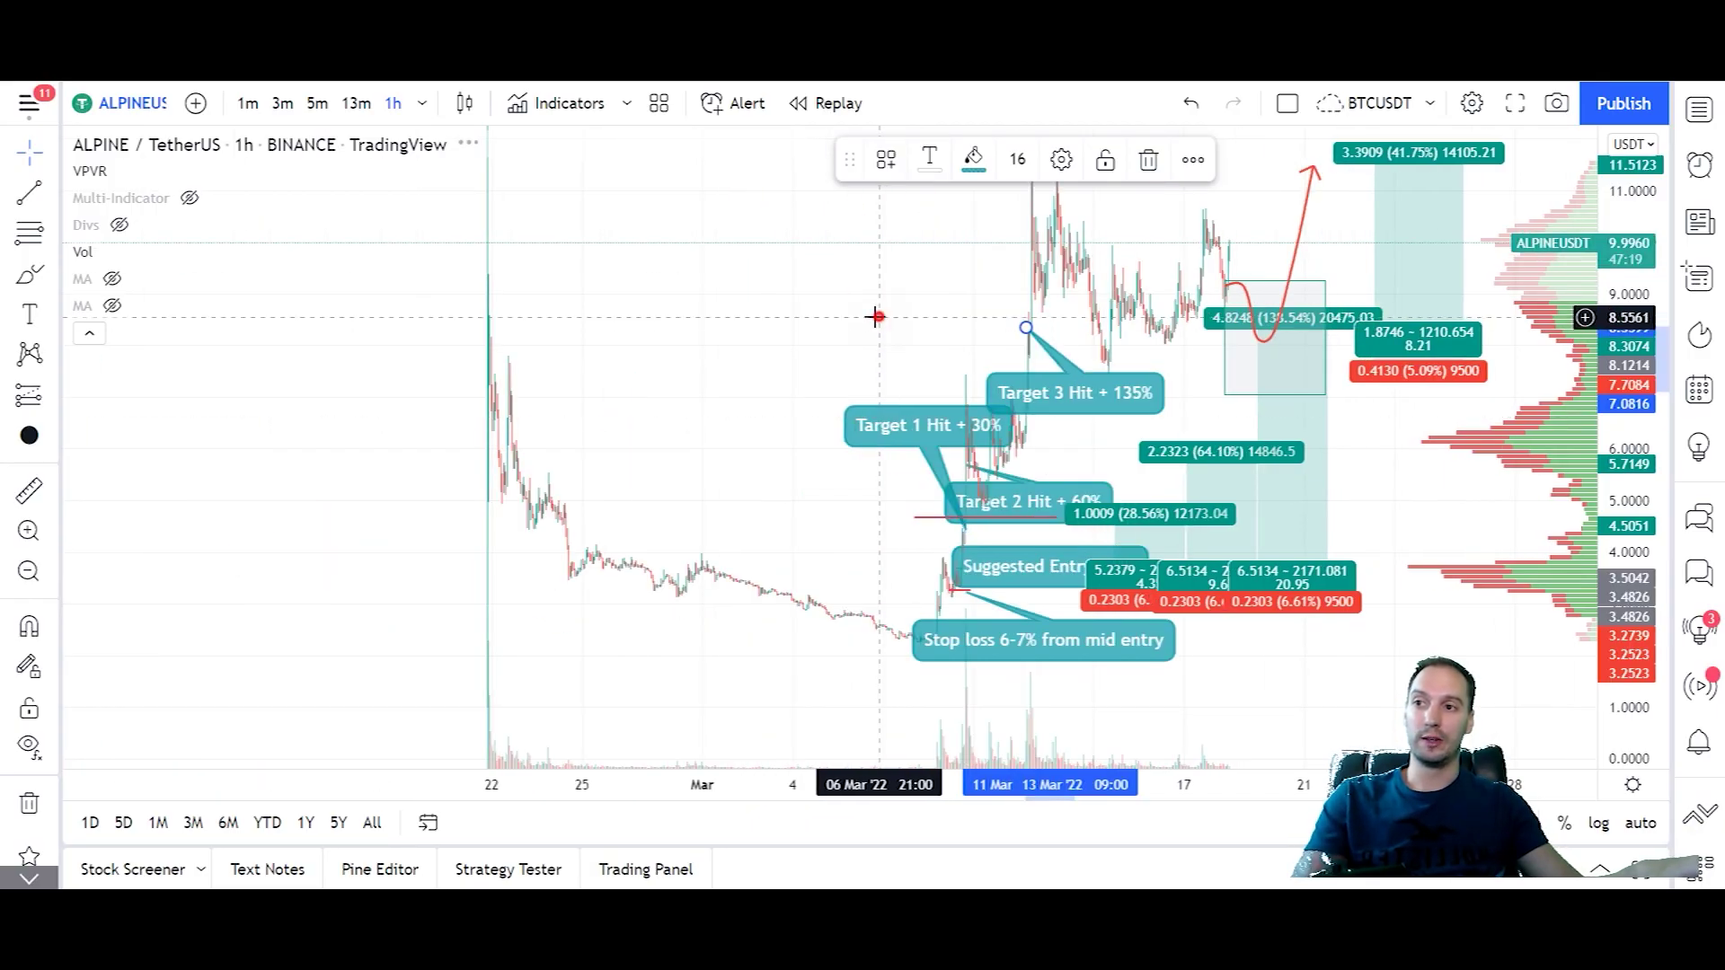
scroll(878, 316, down, 3)
drag(851, 332, 622, 324)
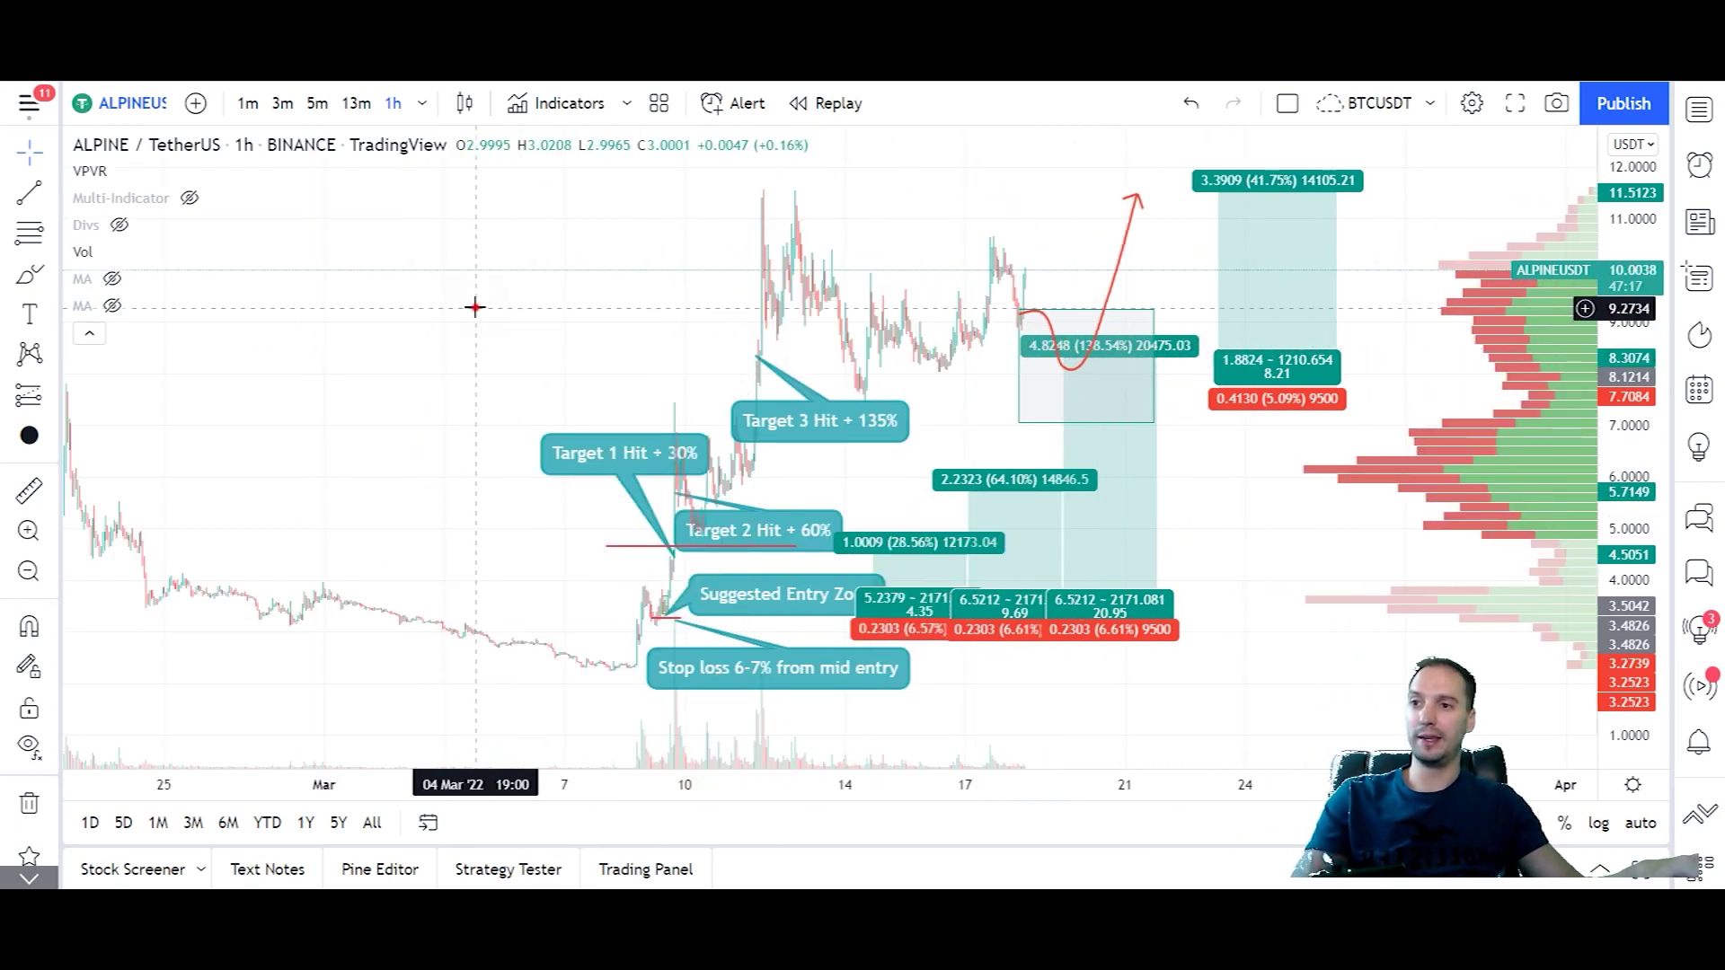
scroll(539, 305, up, 2)
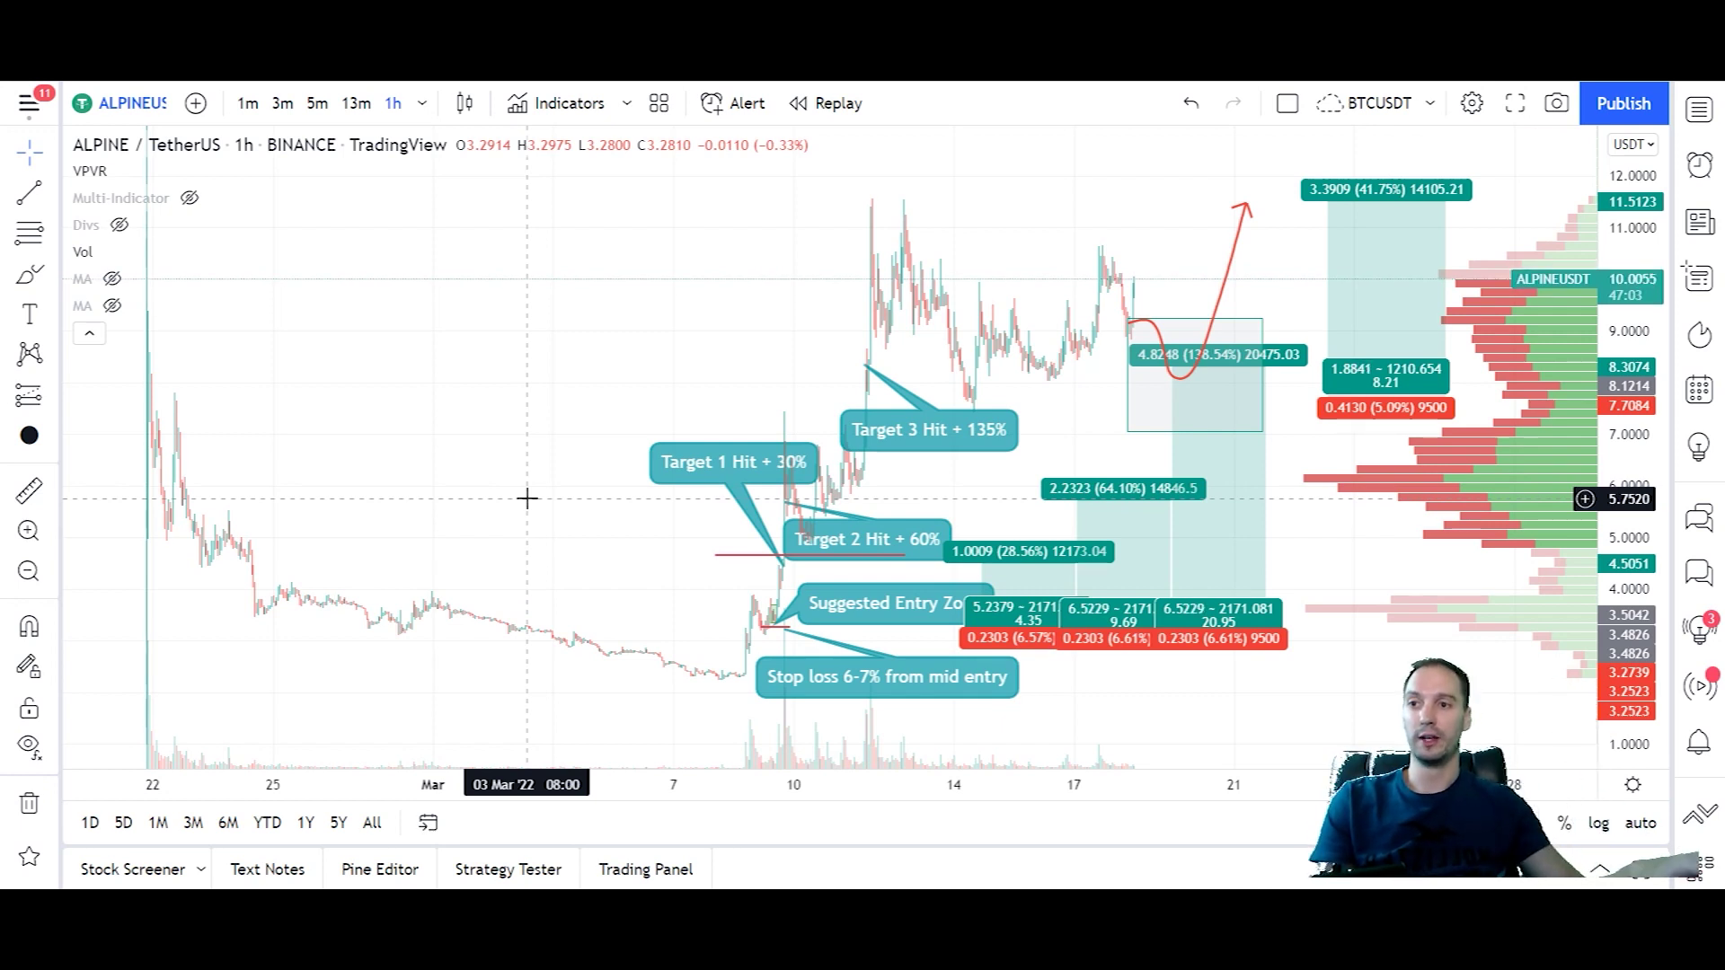
scroll(528, 498, up, 2)
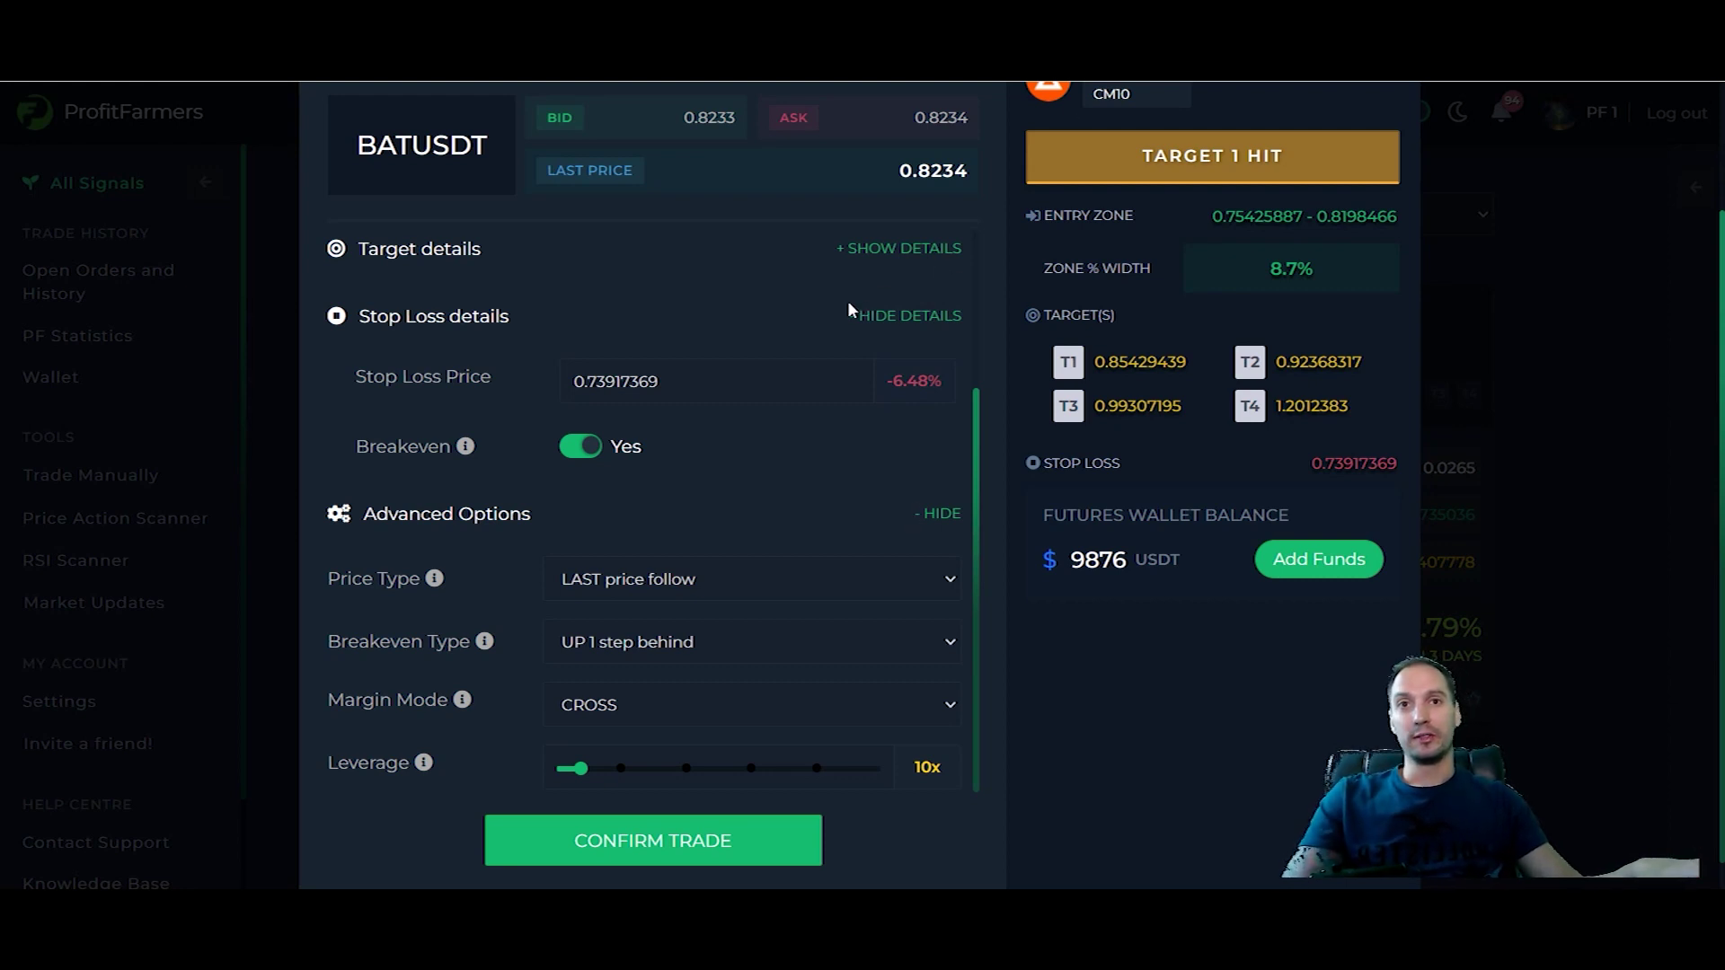
Return to the ProfitFarmers BATUSDT trading form, review its stop loss and buy details, and close it without confirming the trade.
scroll(841, 302, down, 1)
scroll(795, 374, up, 3)
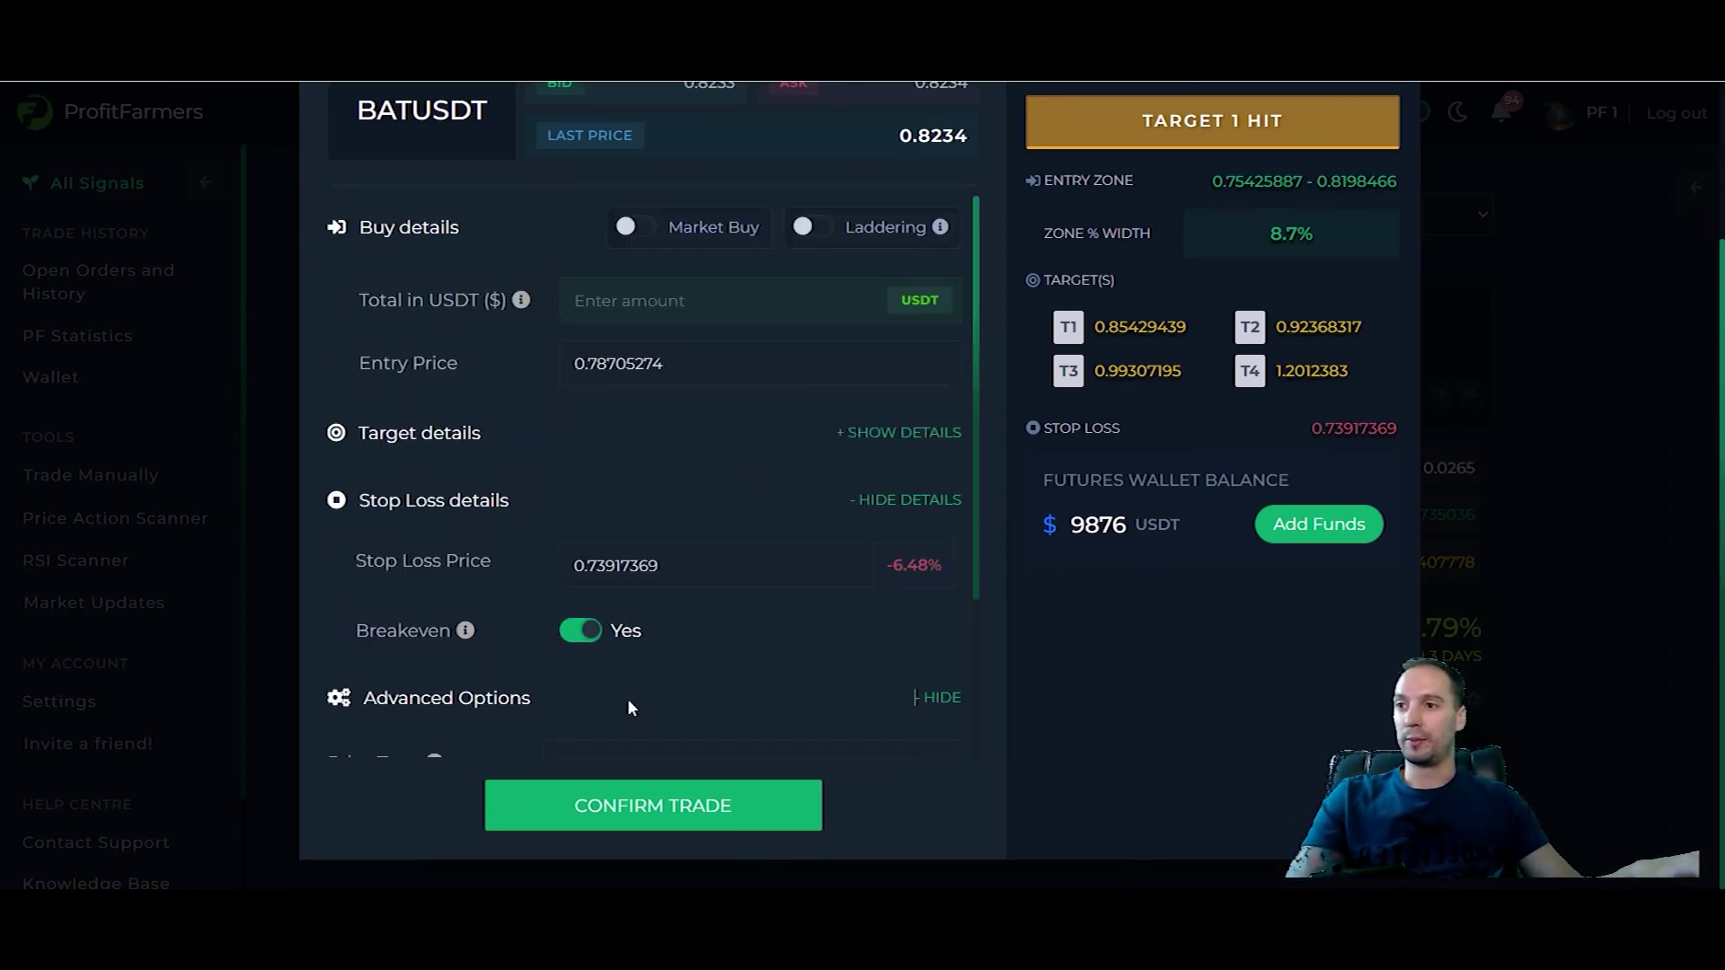
scroll(764, 306, up, 3)
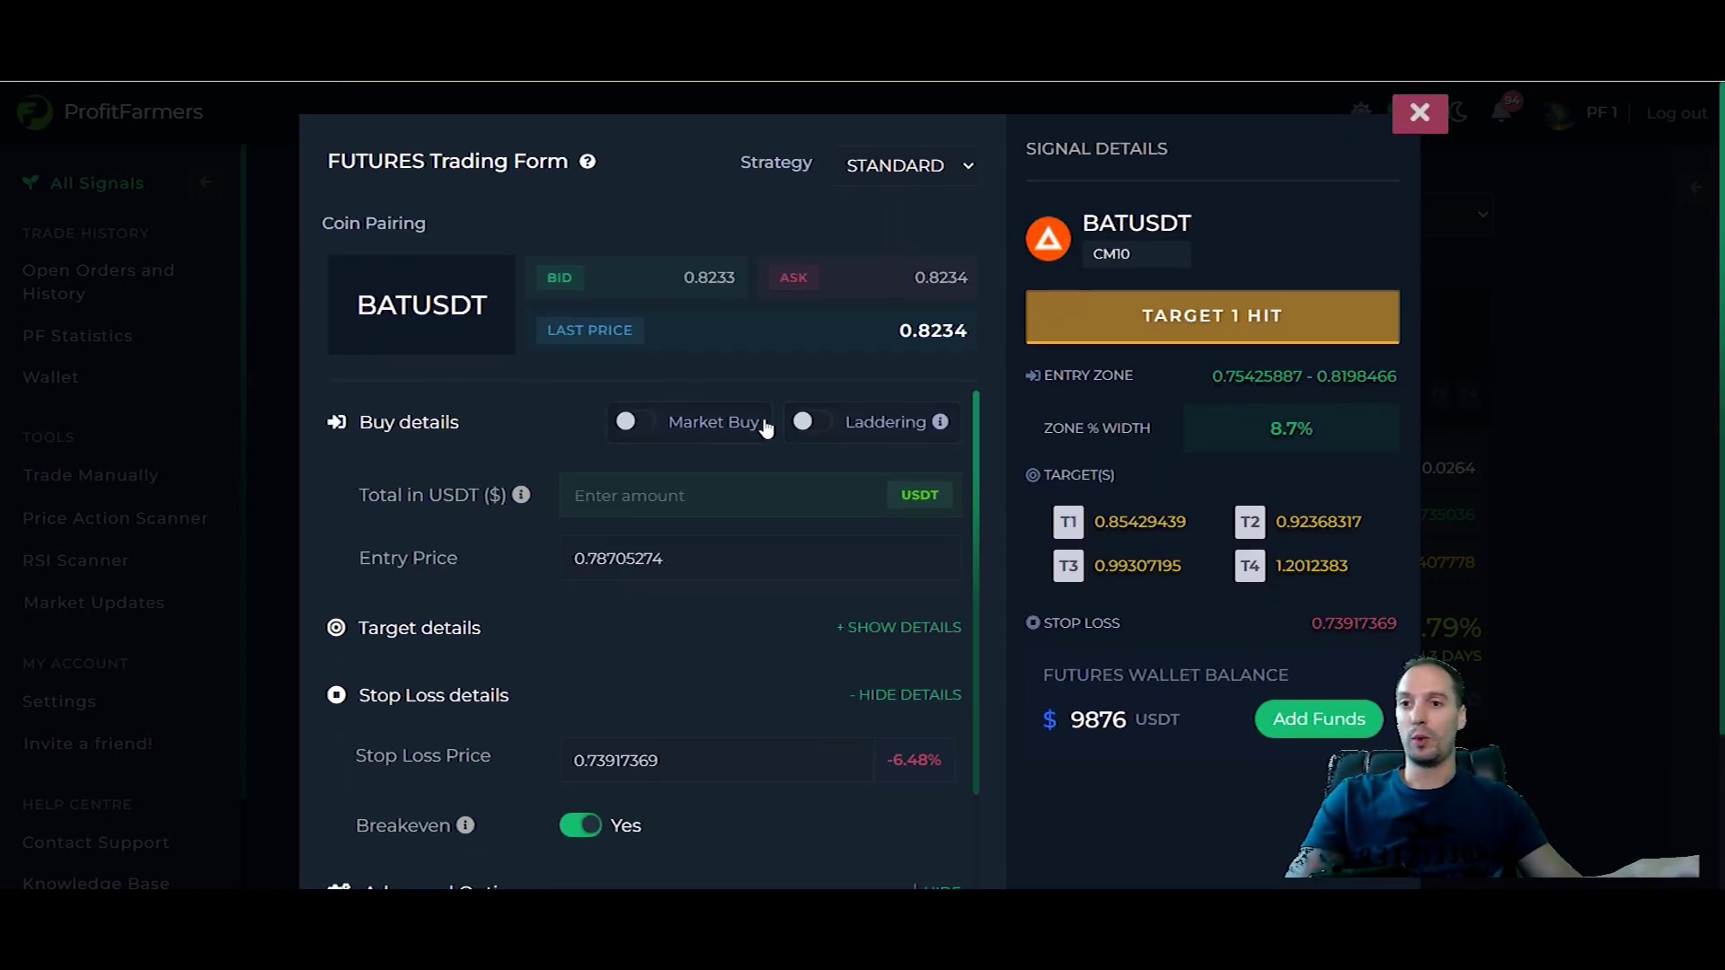
click(1419, 112)
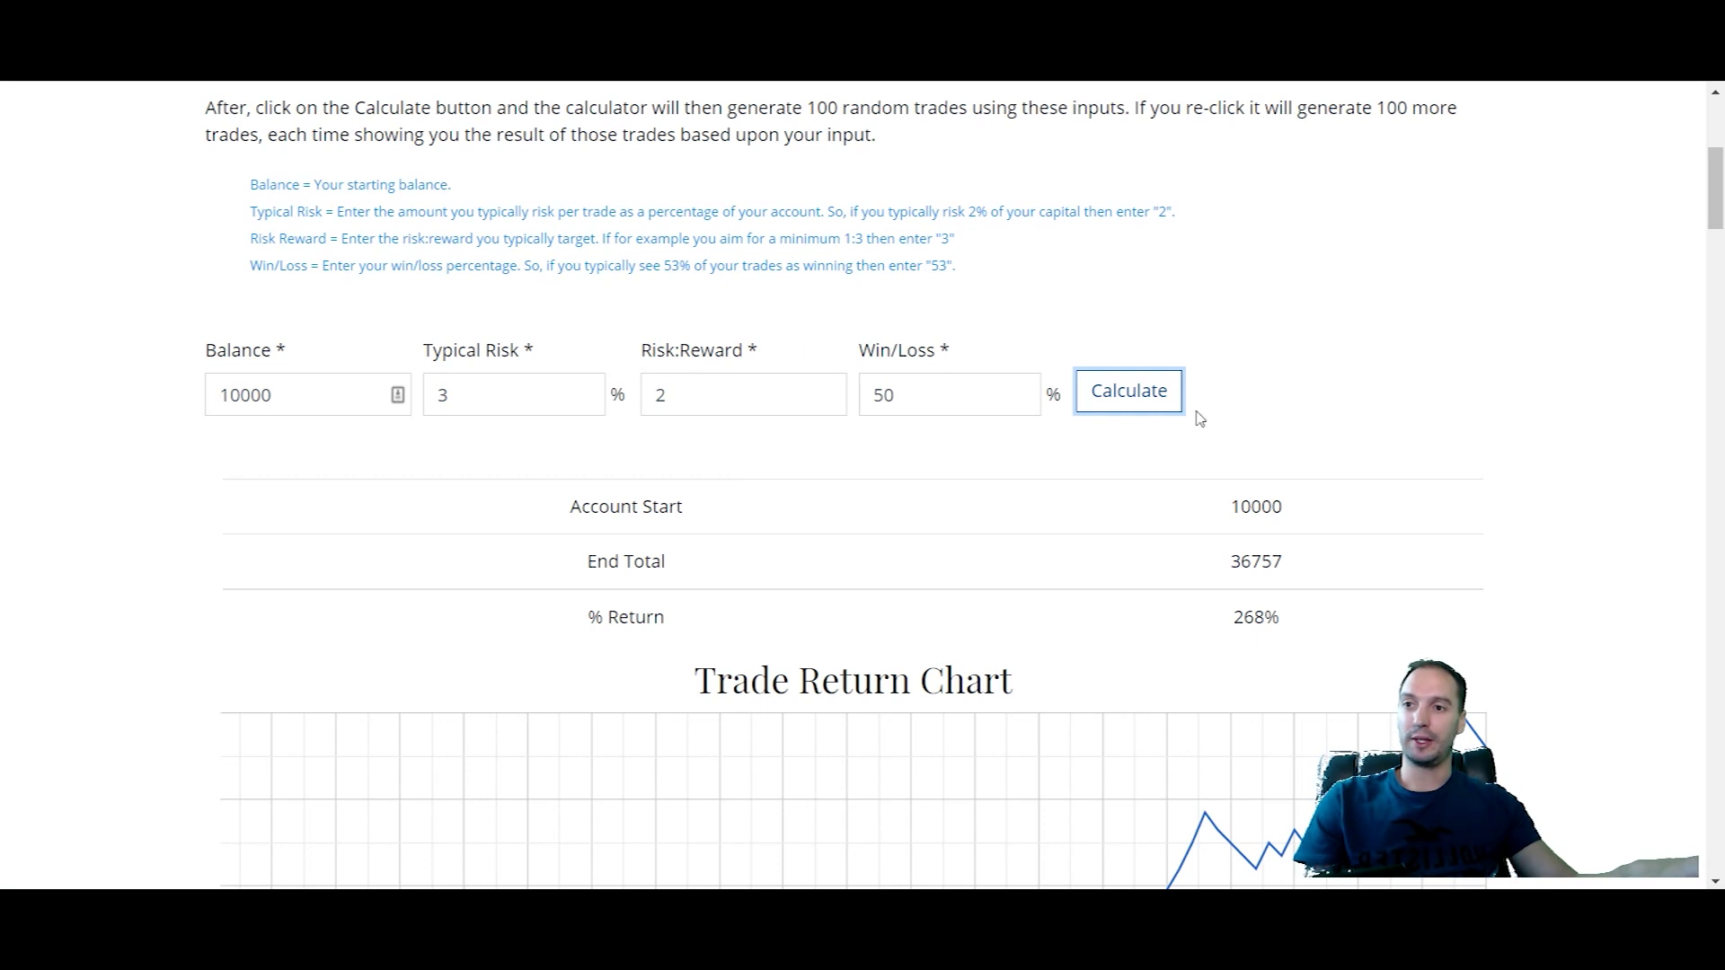
Review the calculator's Trade Return Chart, and switch to the ProfitFarmers site to open its signal results page.
scroll(1200, 419, down, 10)
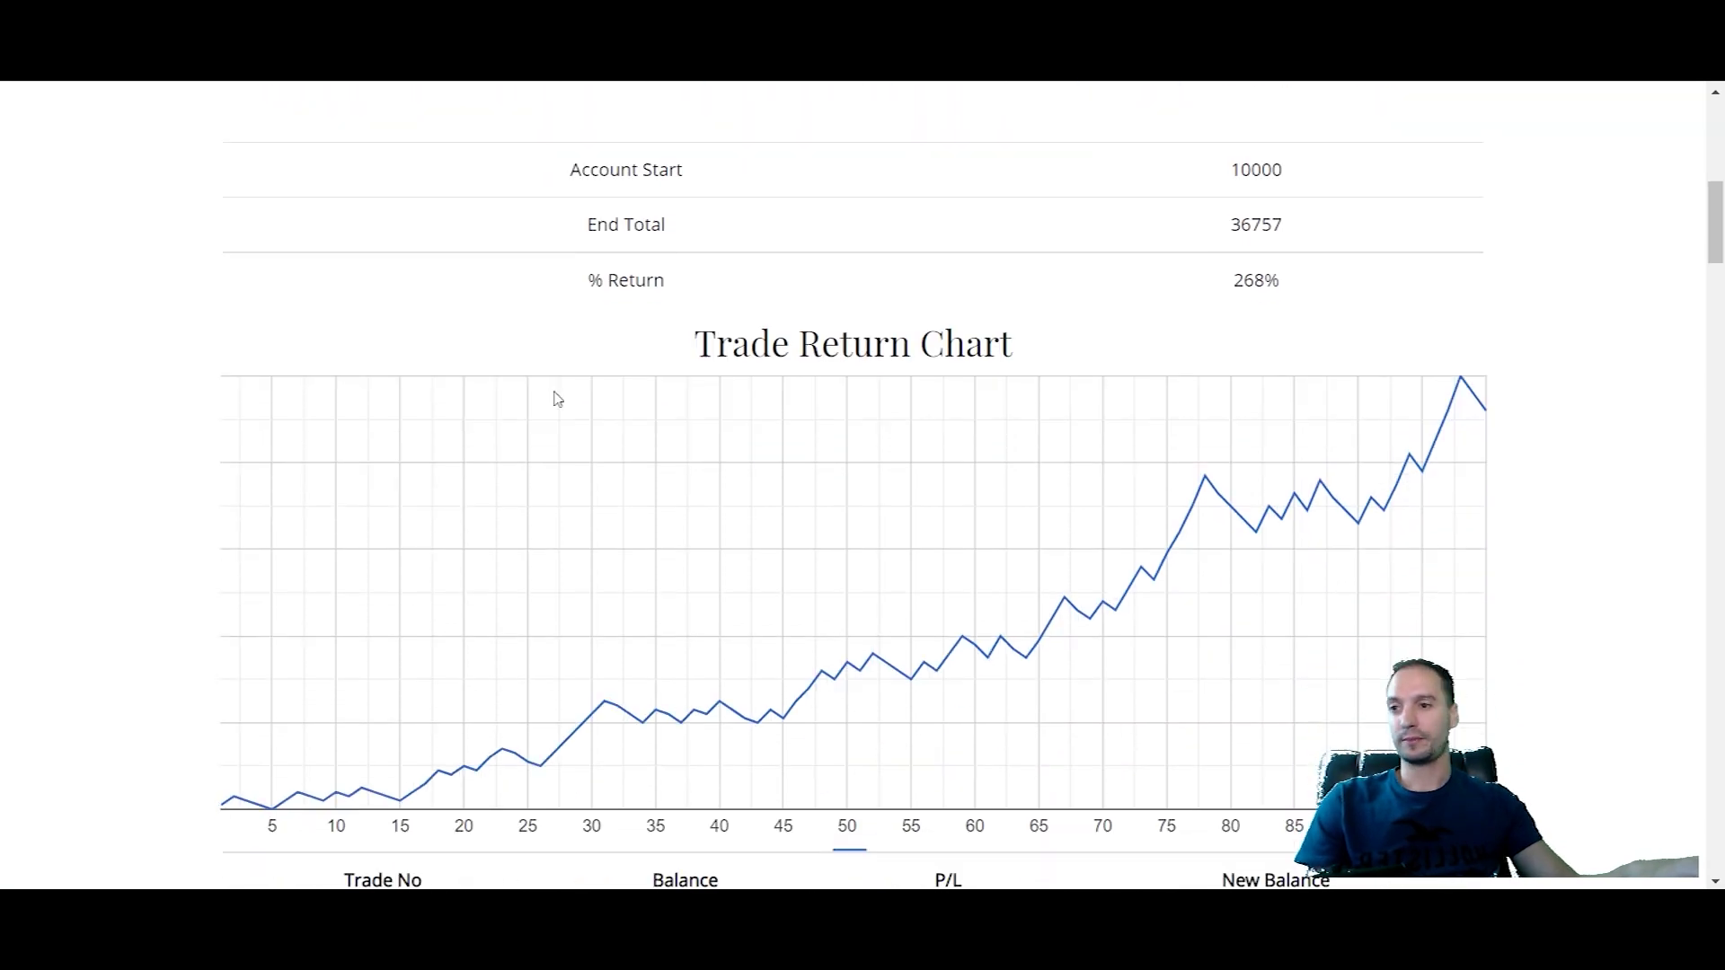
scroll(841, 523, up, 10)
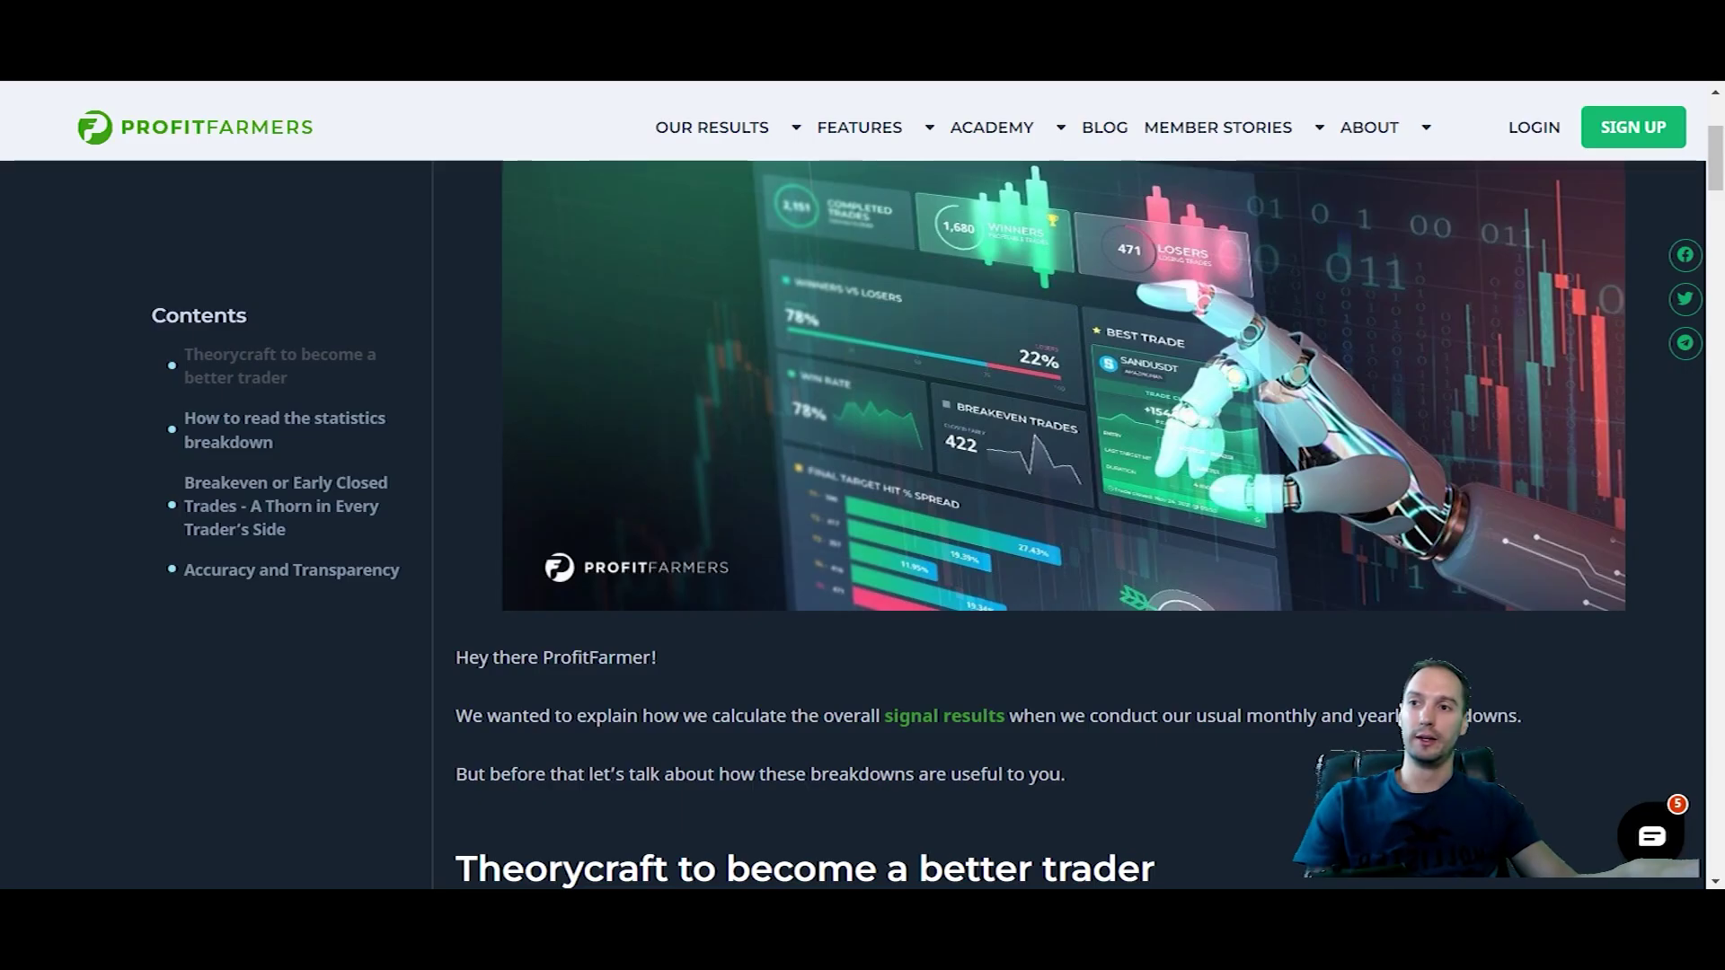
scroll(768, 396, up, 4)
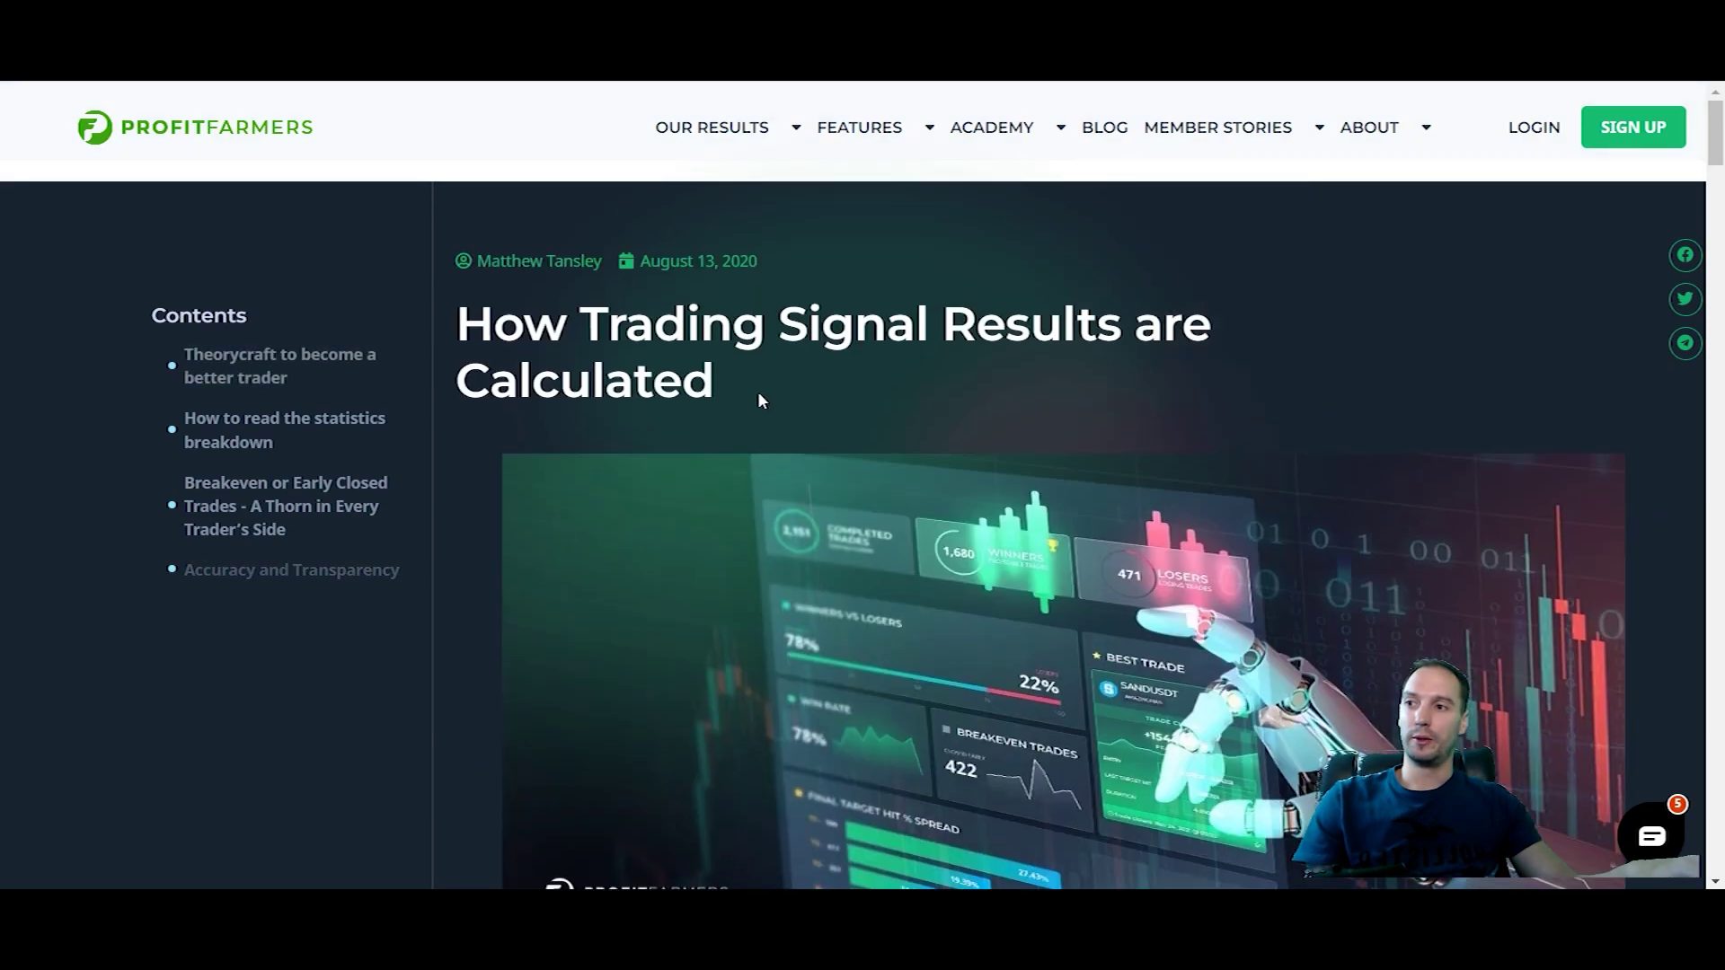
mouse_move(715, 130)
click(724, 180)
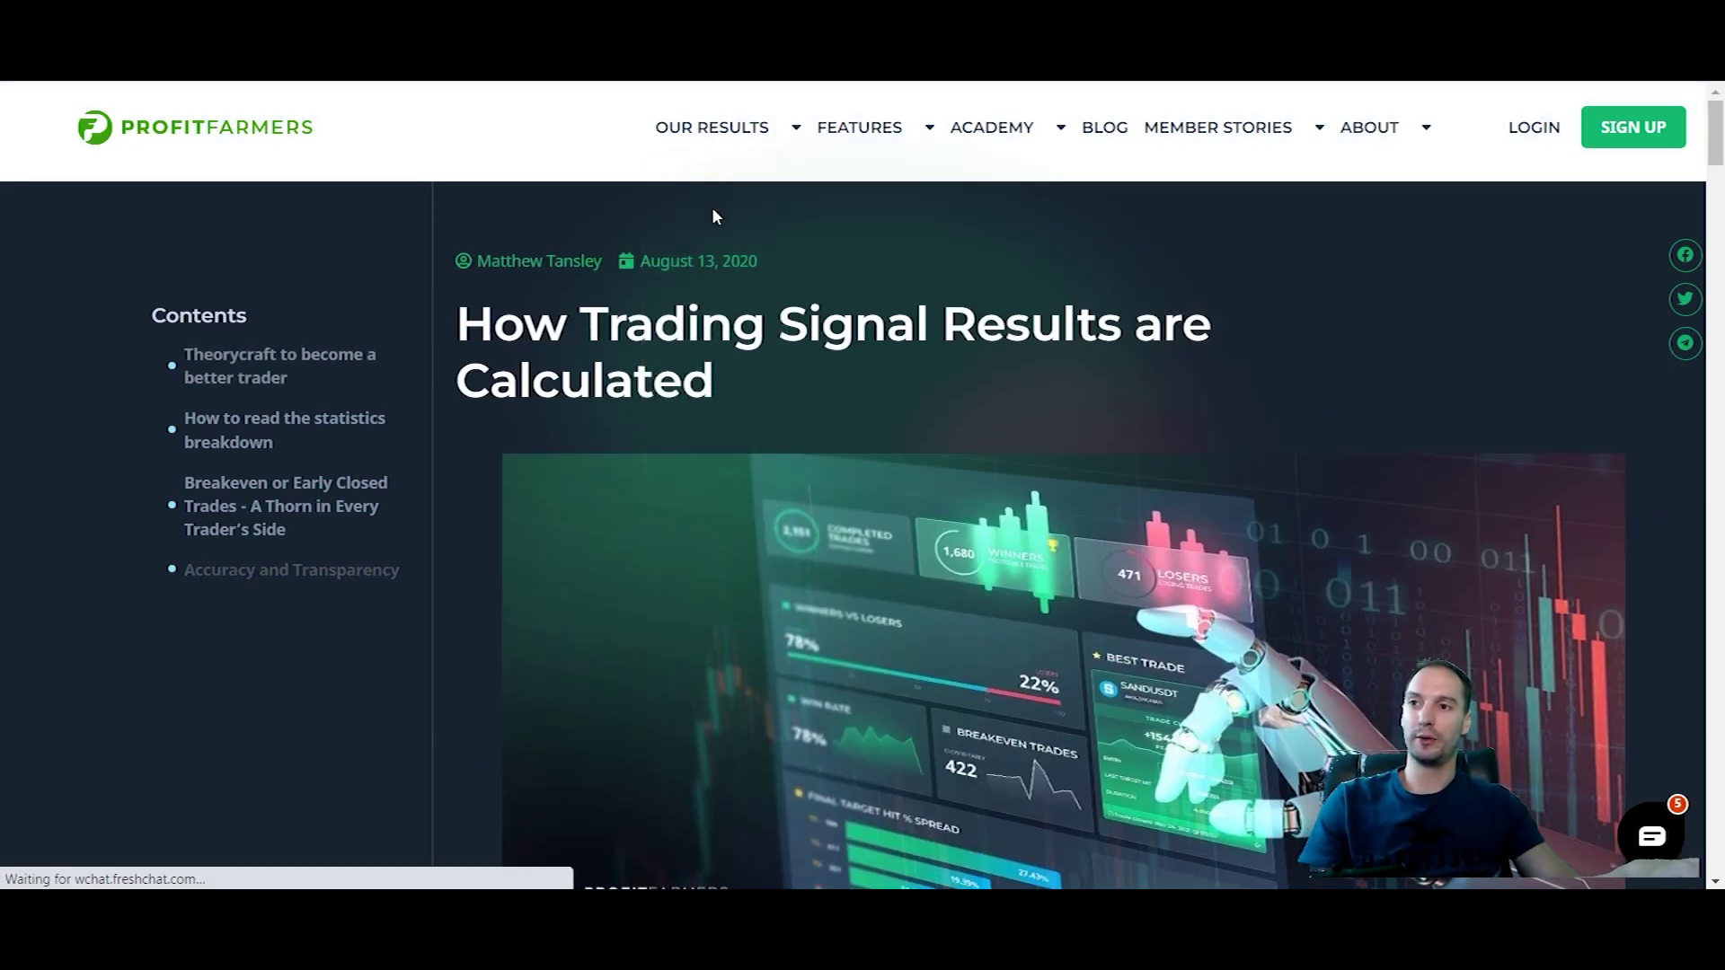
Examine the win rates and signal counts in the Monthly Results from February 2022 back to June 2021.
scroll(712, 215, down, 5)
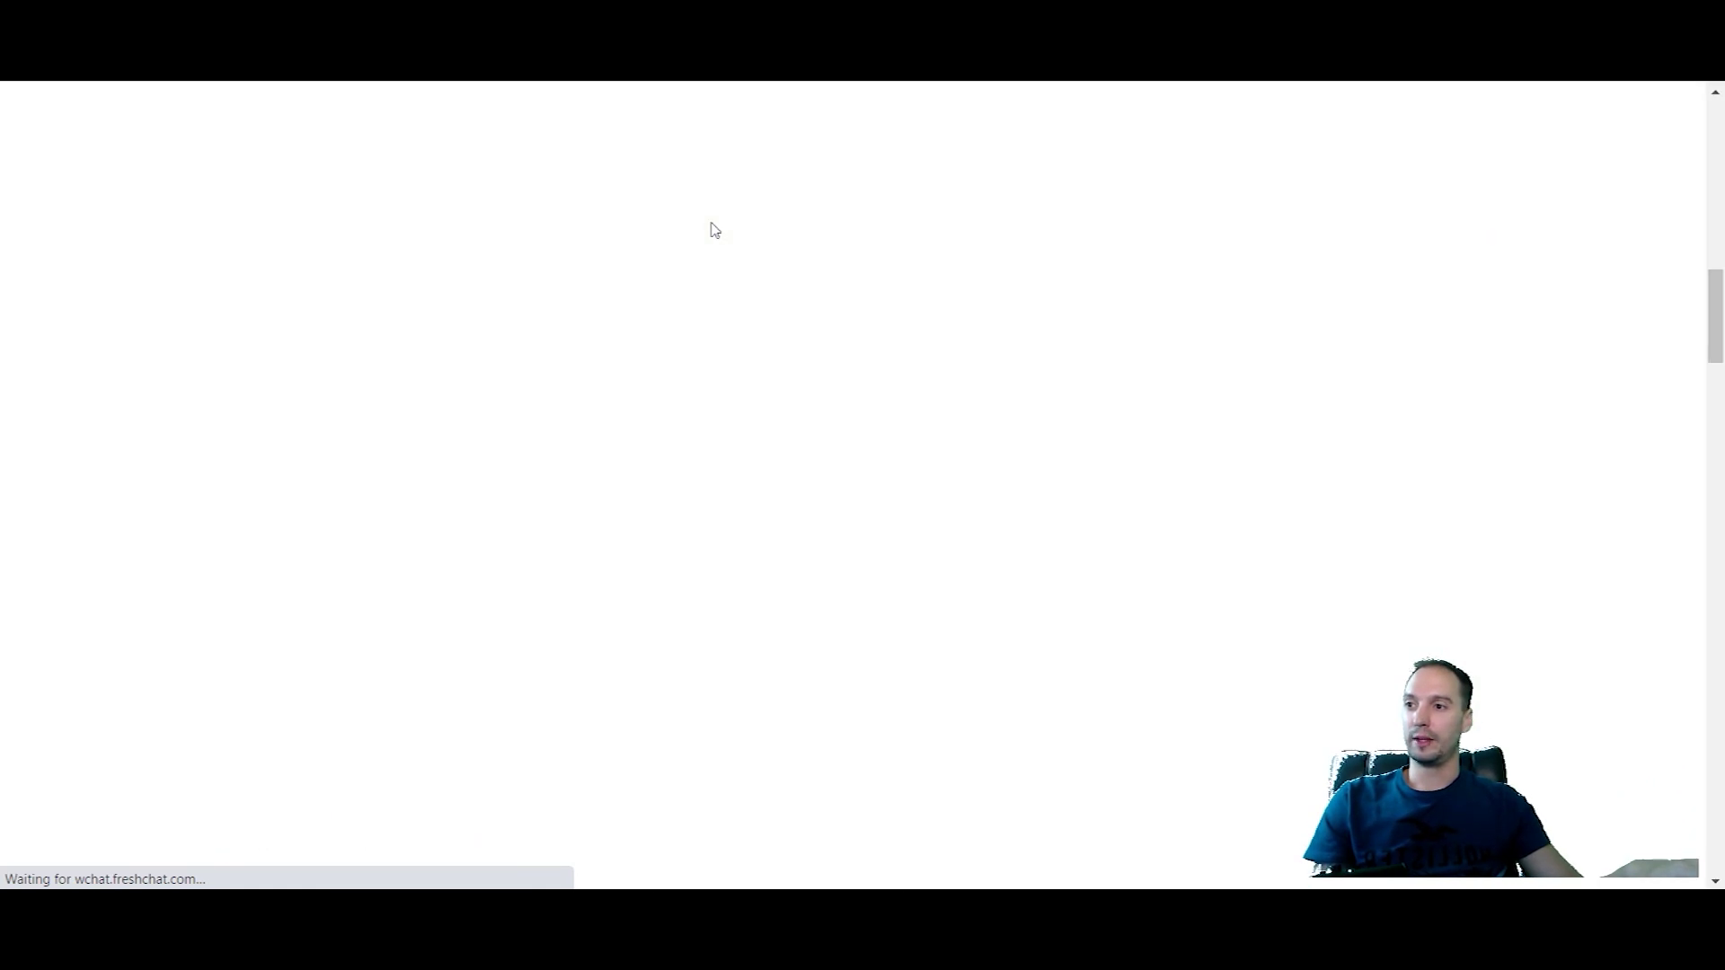
scroll(714, 230, up, 3)
scroll(715, 230, down, 2)
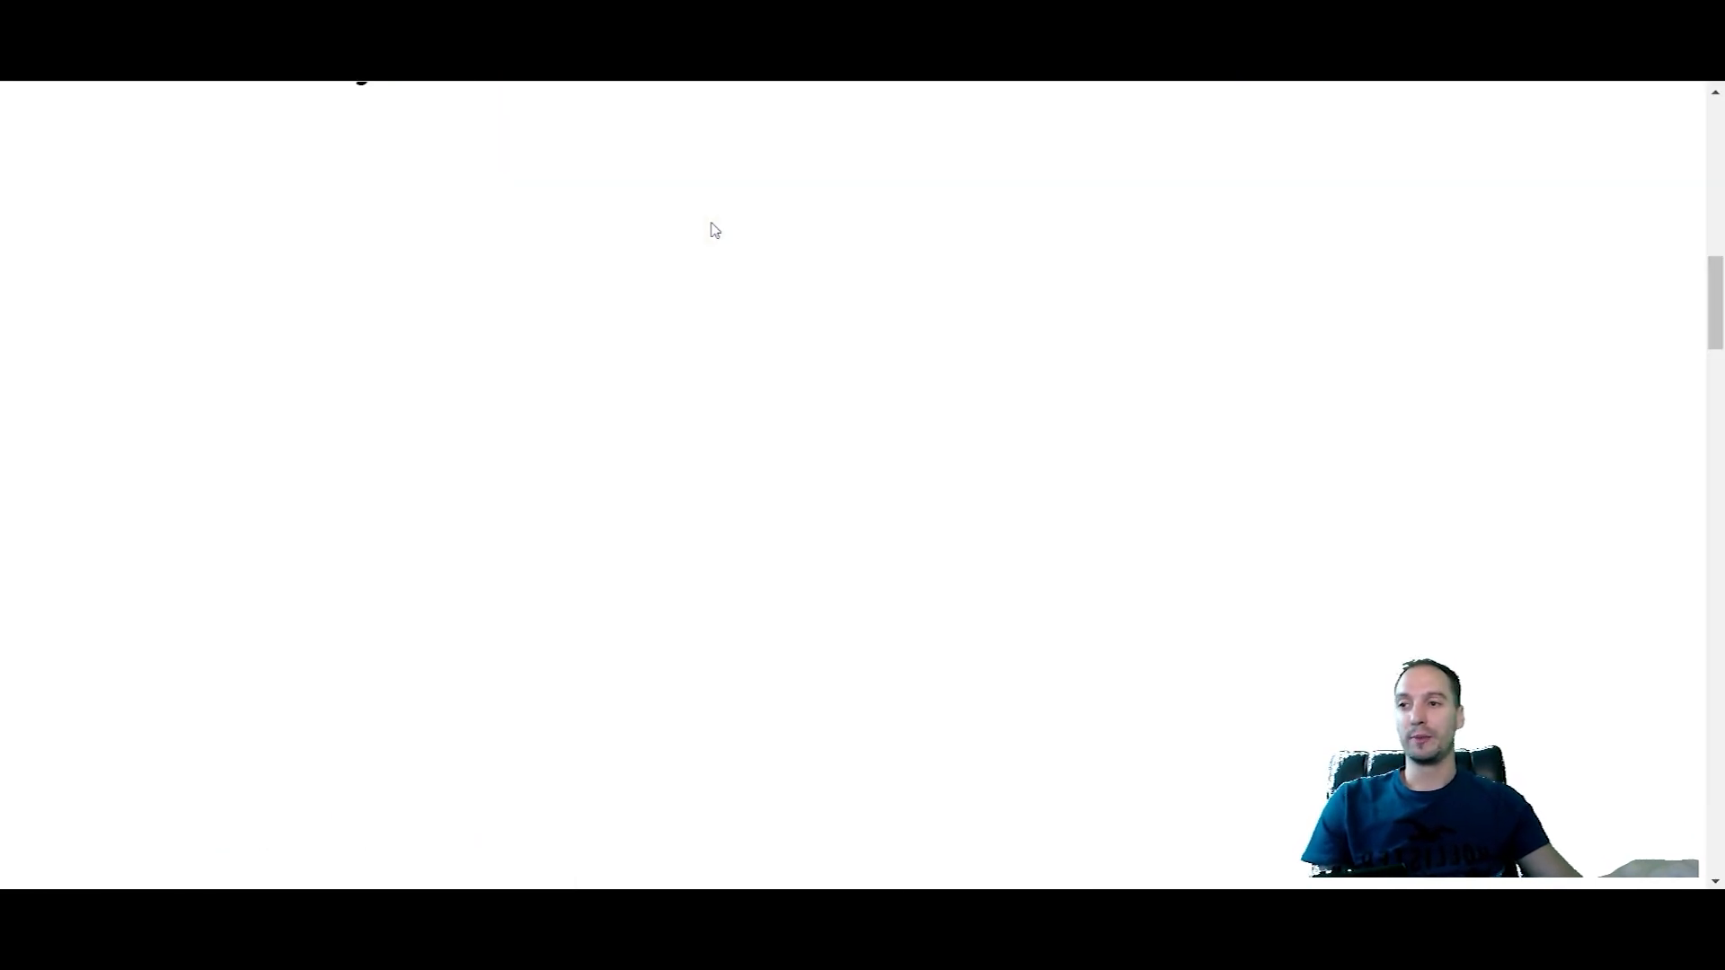
scroll(715, 230, up, 2)
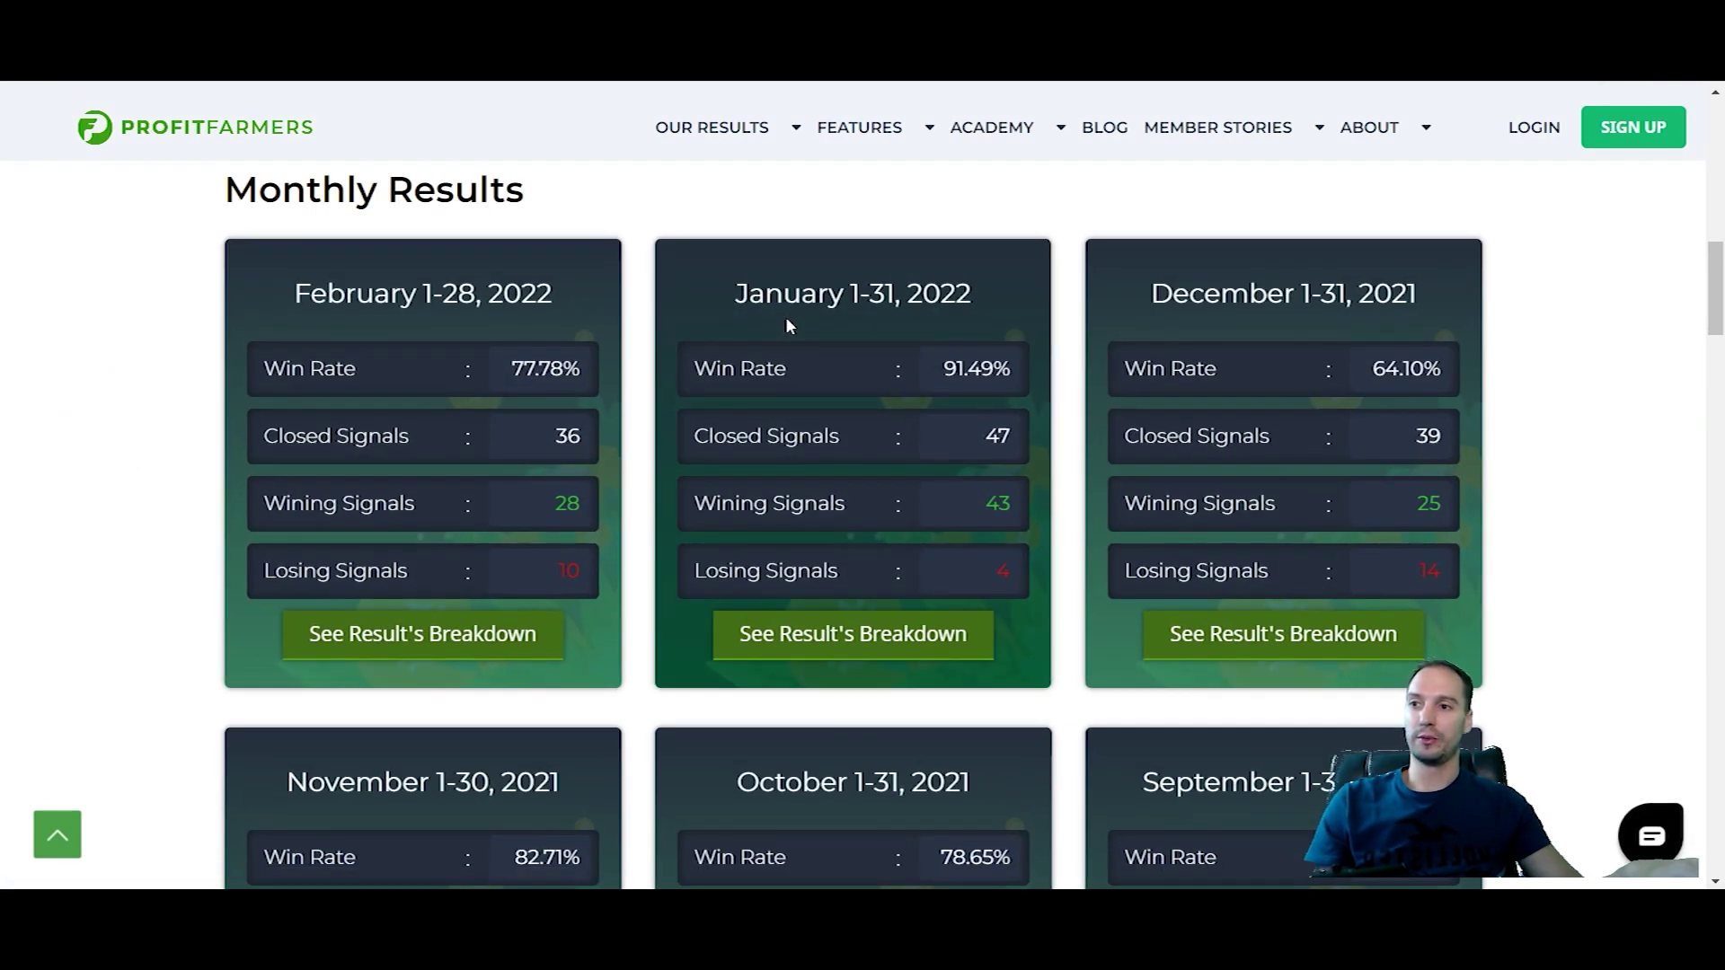
scroll(787, 326, down, 1)
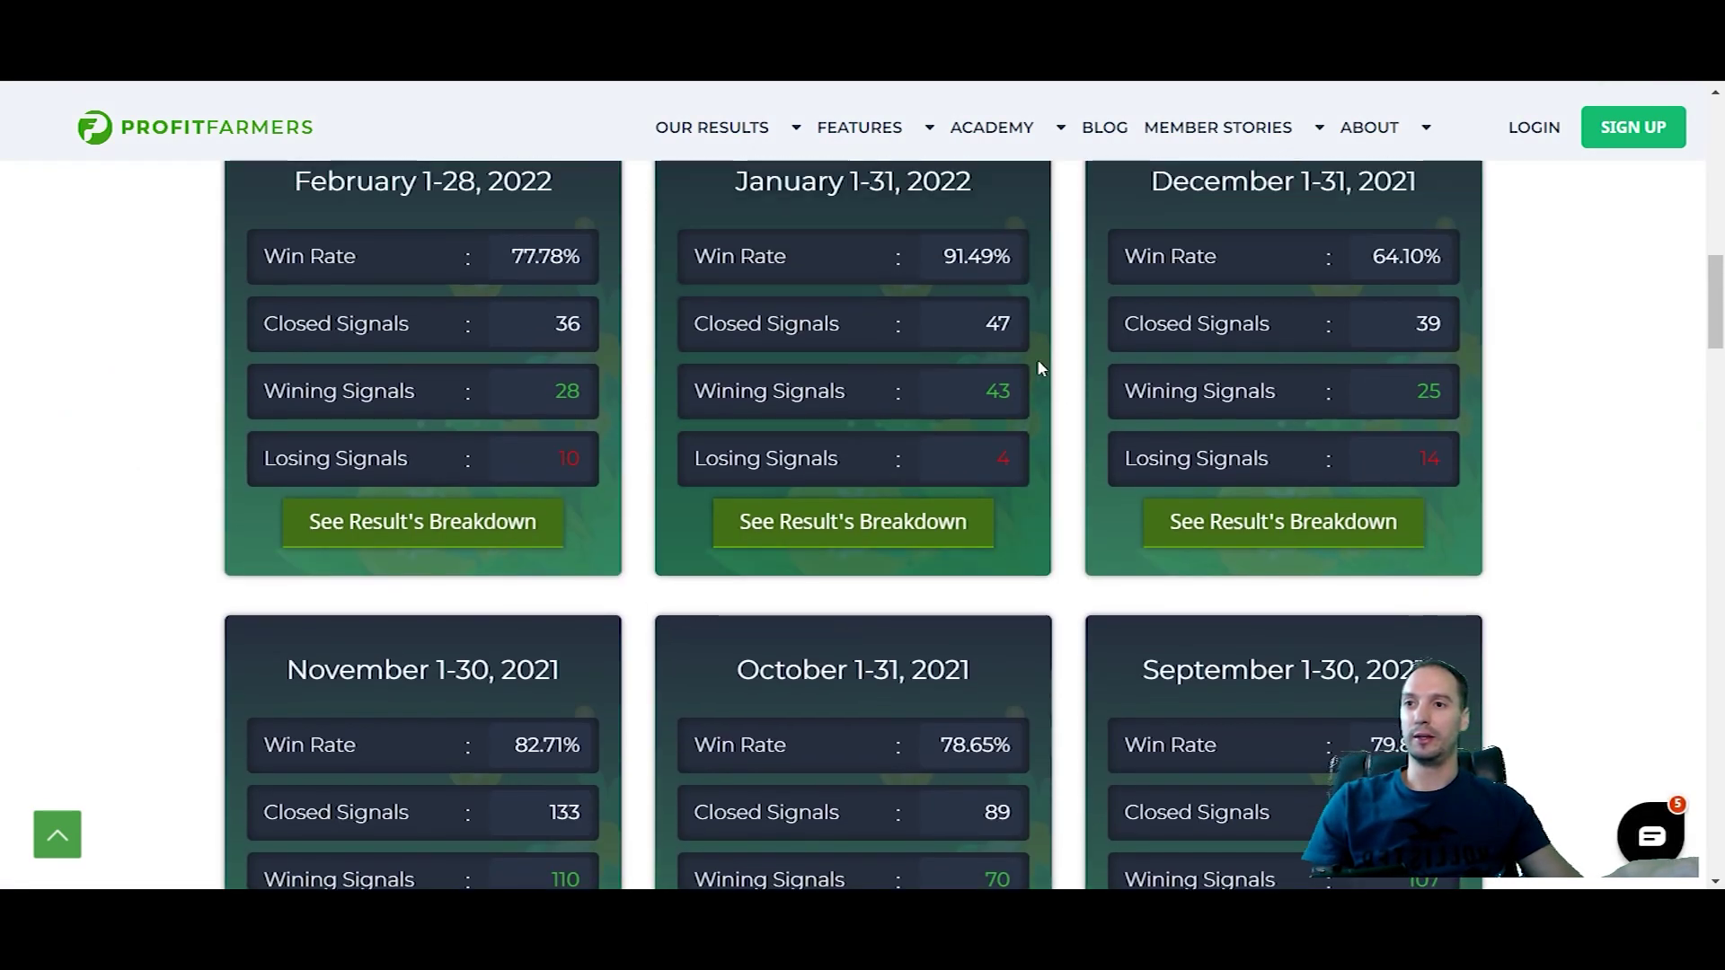
scroll(1401, 346, up, 1)
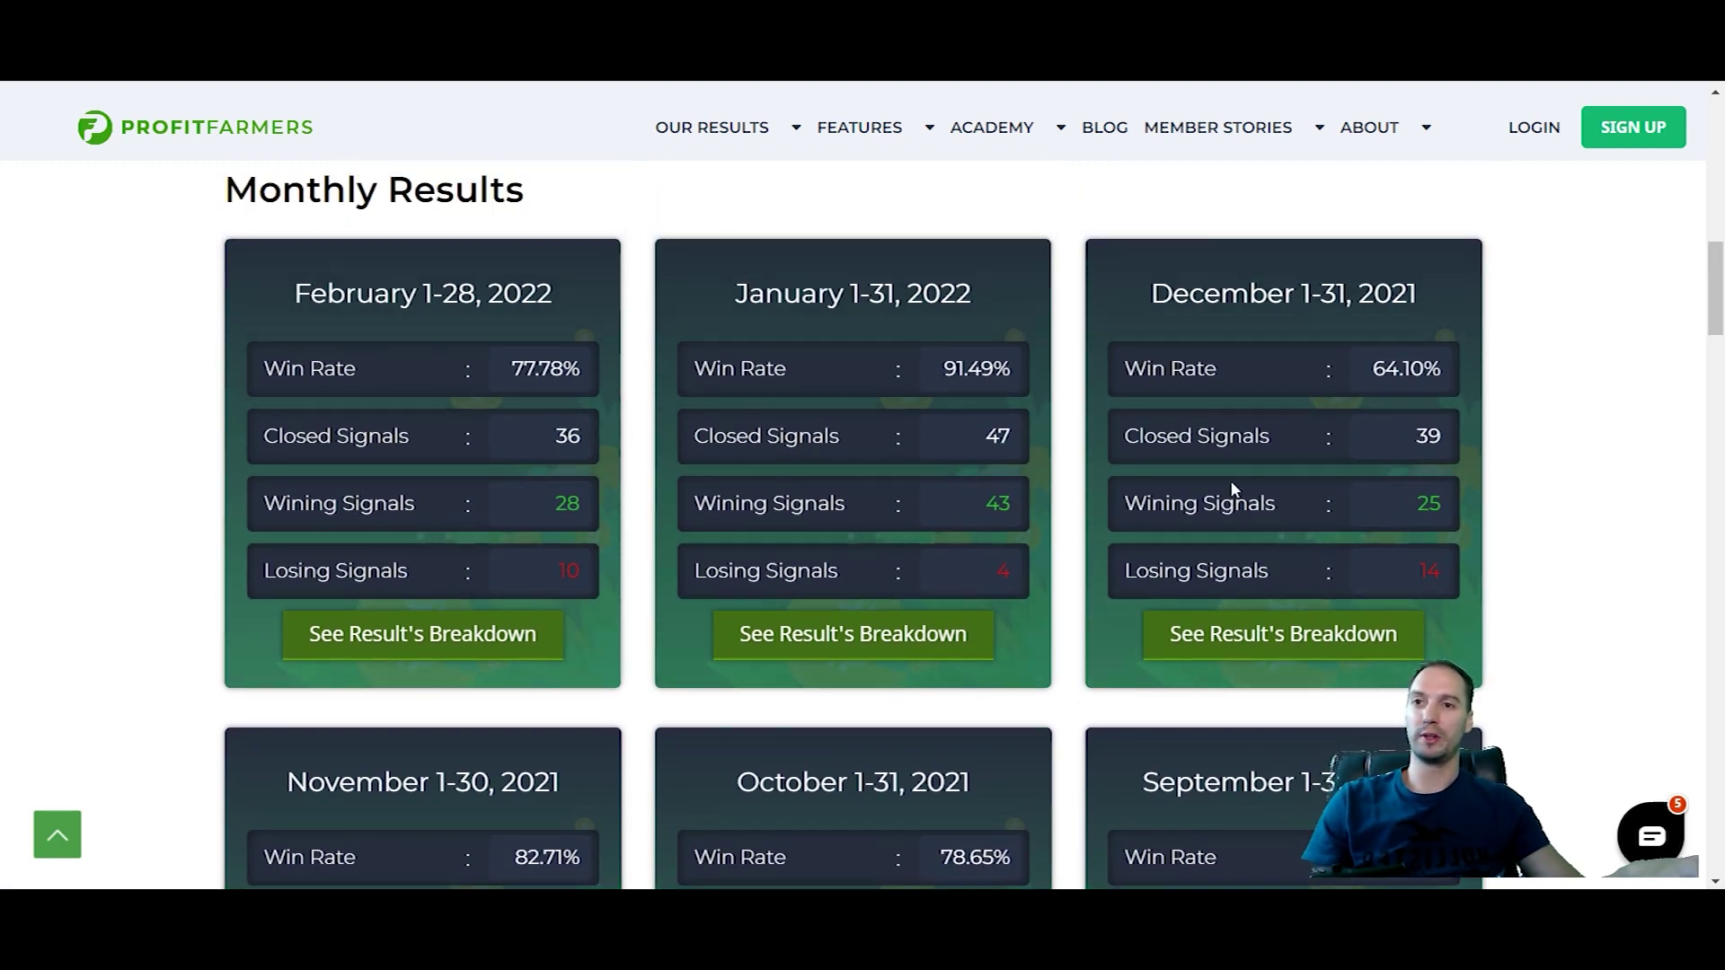
scroll(1043, 316, down, 5)
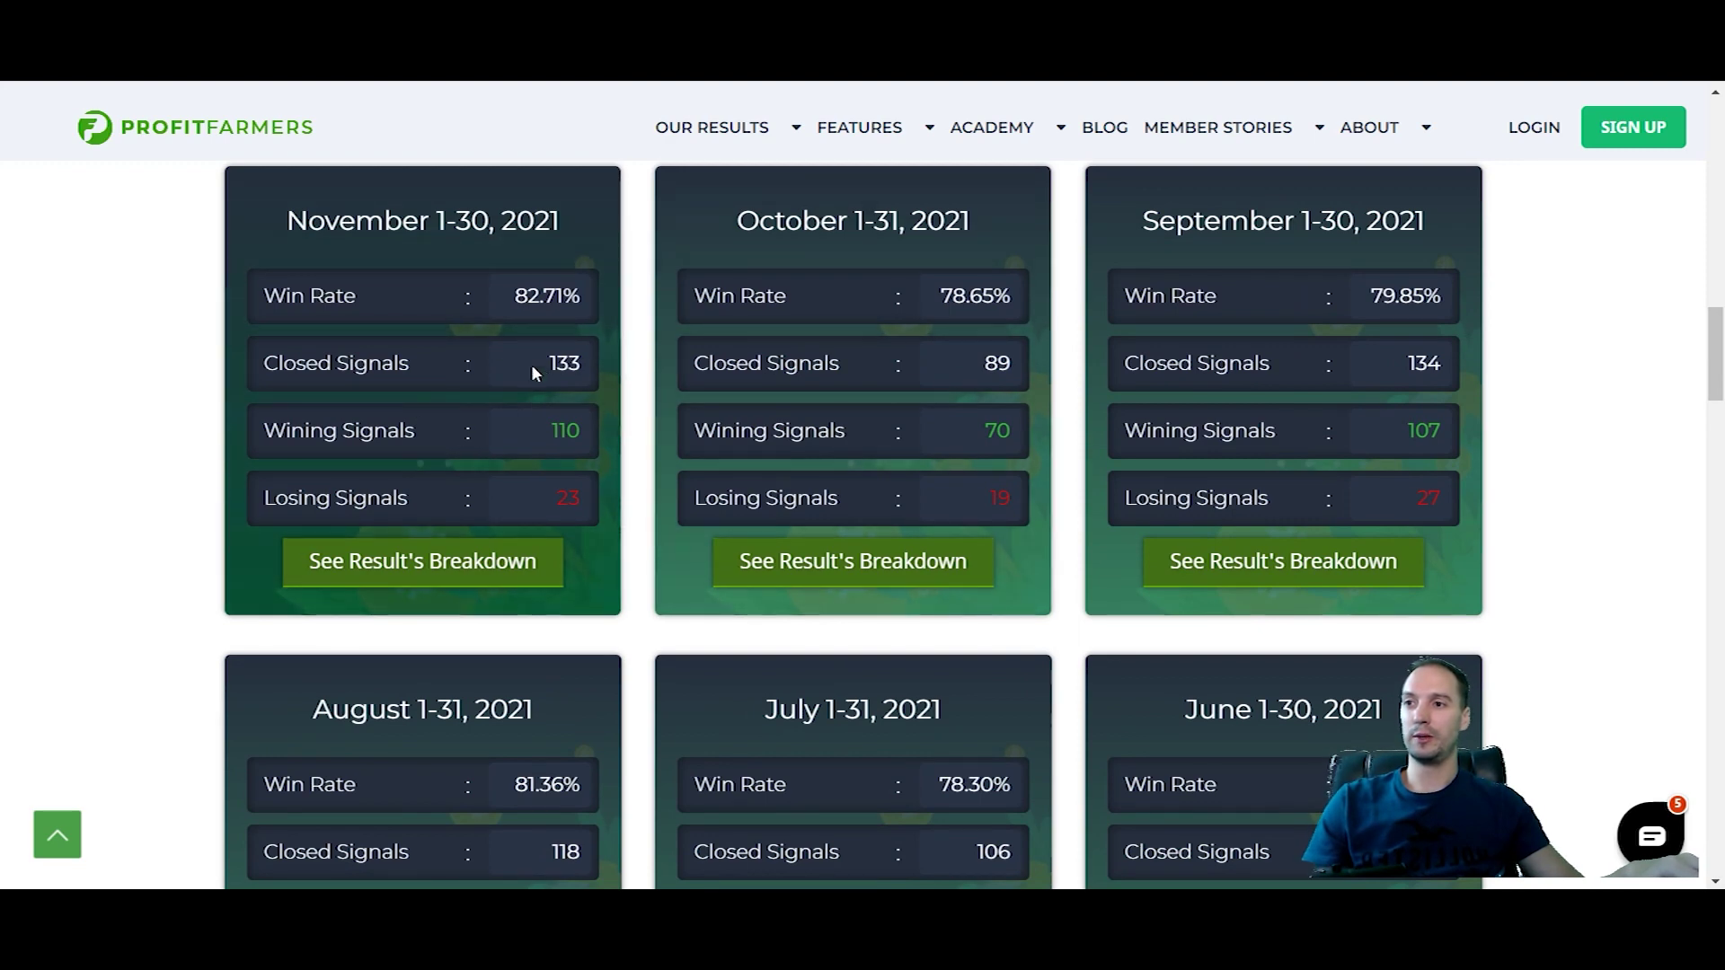
scroll(899, 352, down, 1)
scroll(900, 353, down, 7)
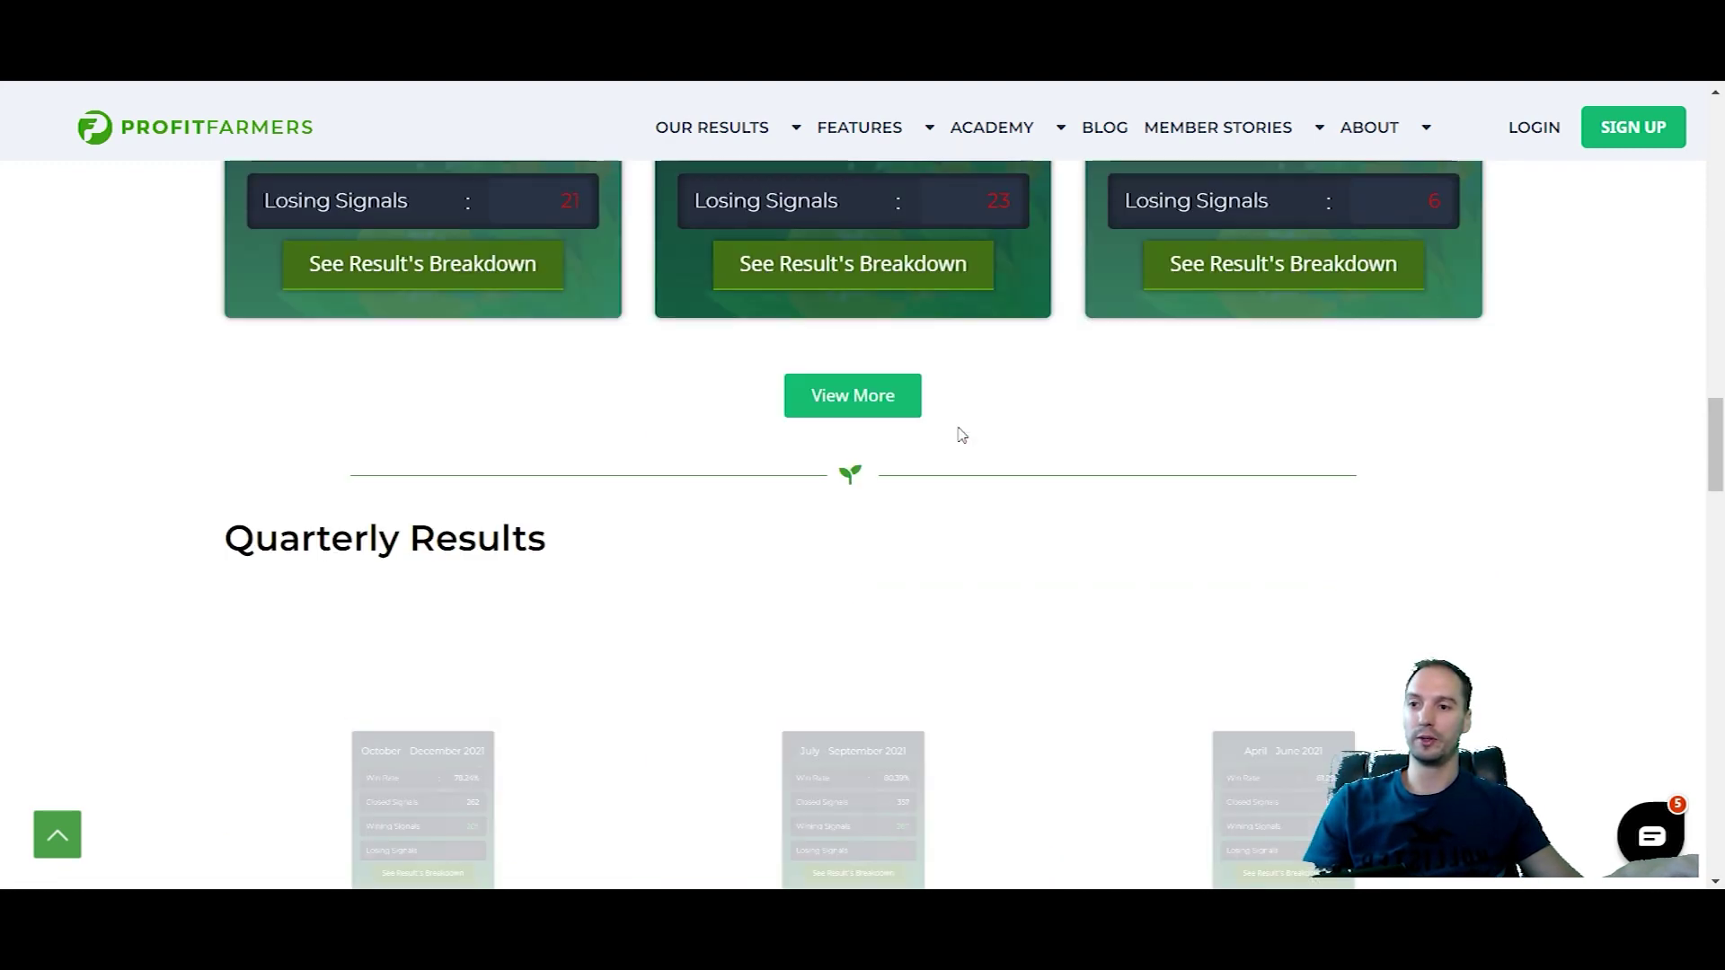
Show more monthly results and compare the win rates and closed signals back to September 2020.
click(888, 397)
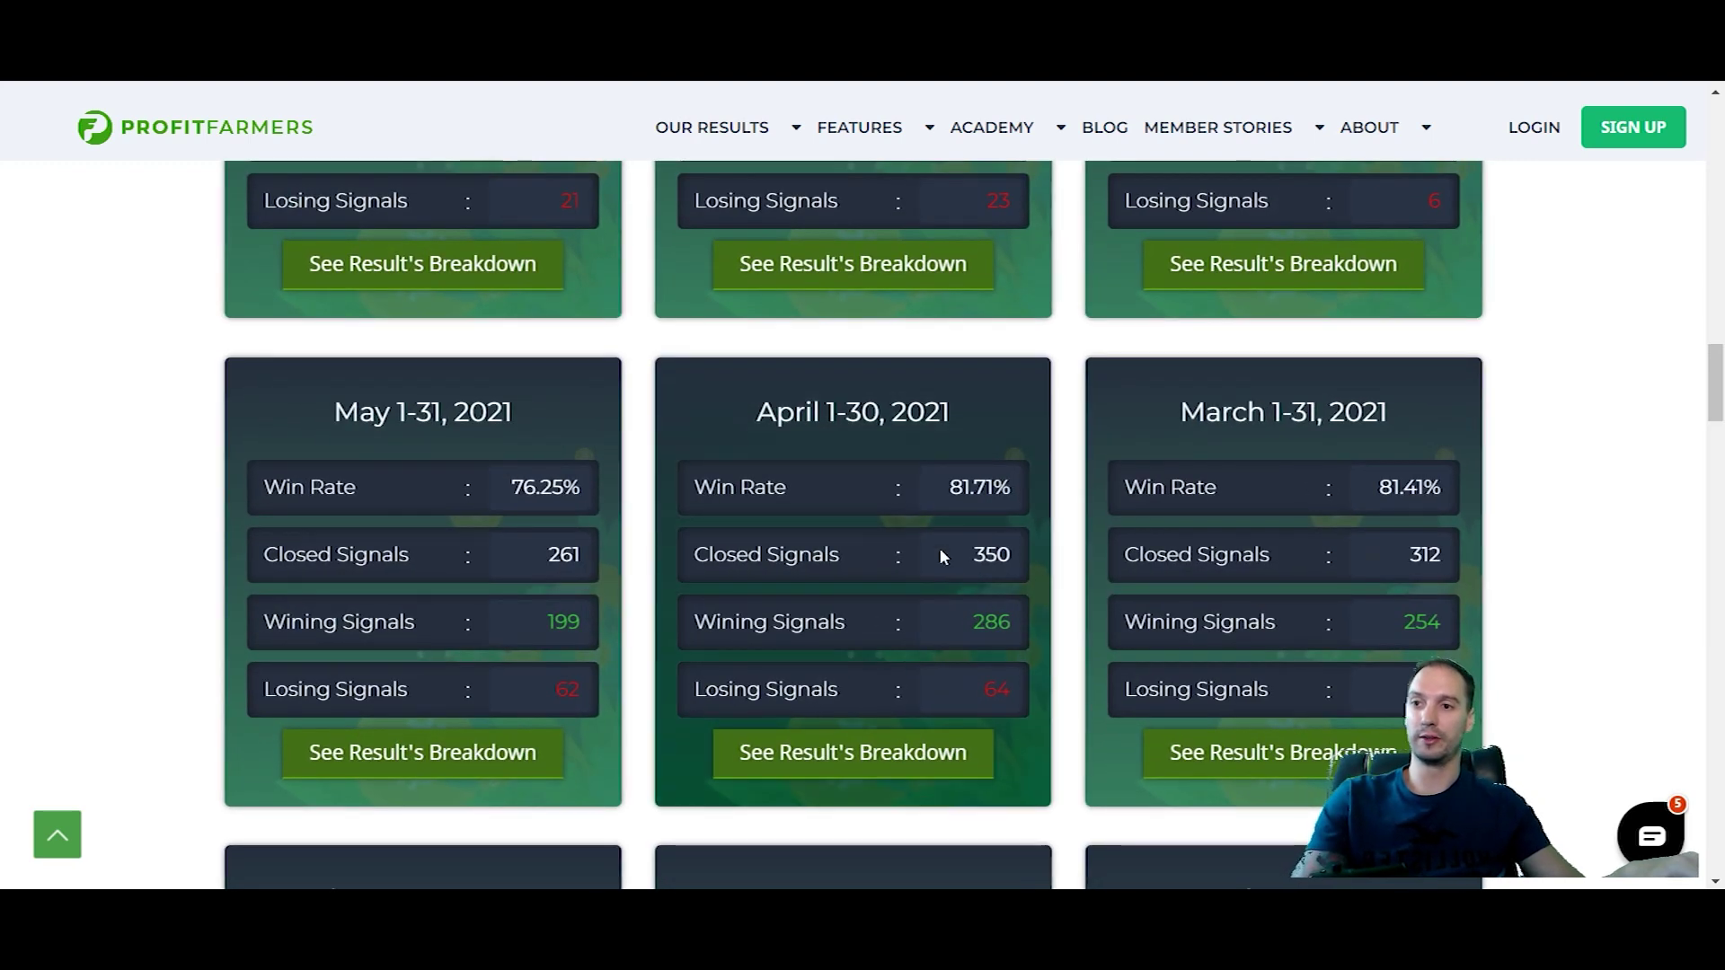
scroll(1375, 543, down, 5)
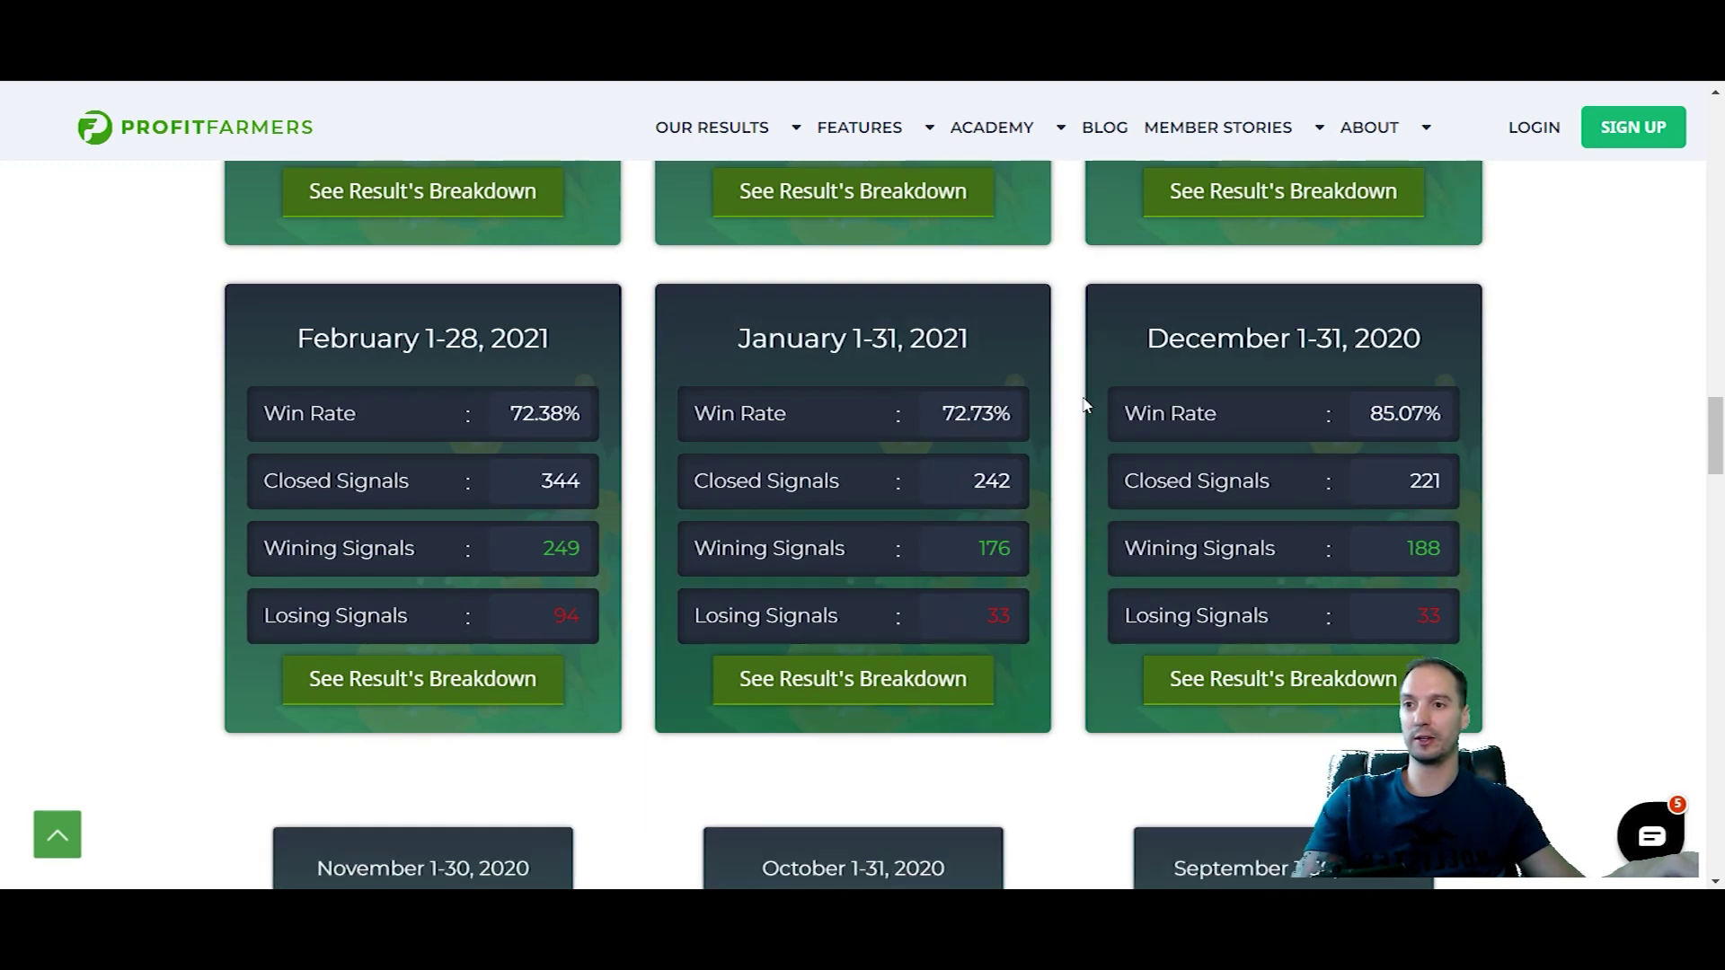
scroll(1398, 493, down, 4)
scroll(1368, 555, down, 3)
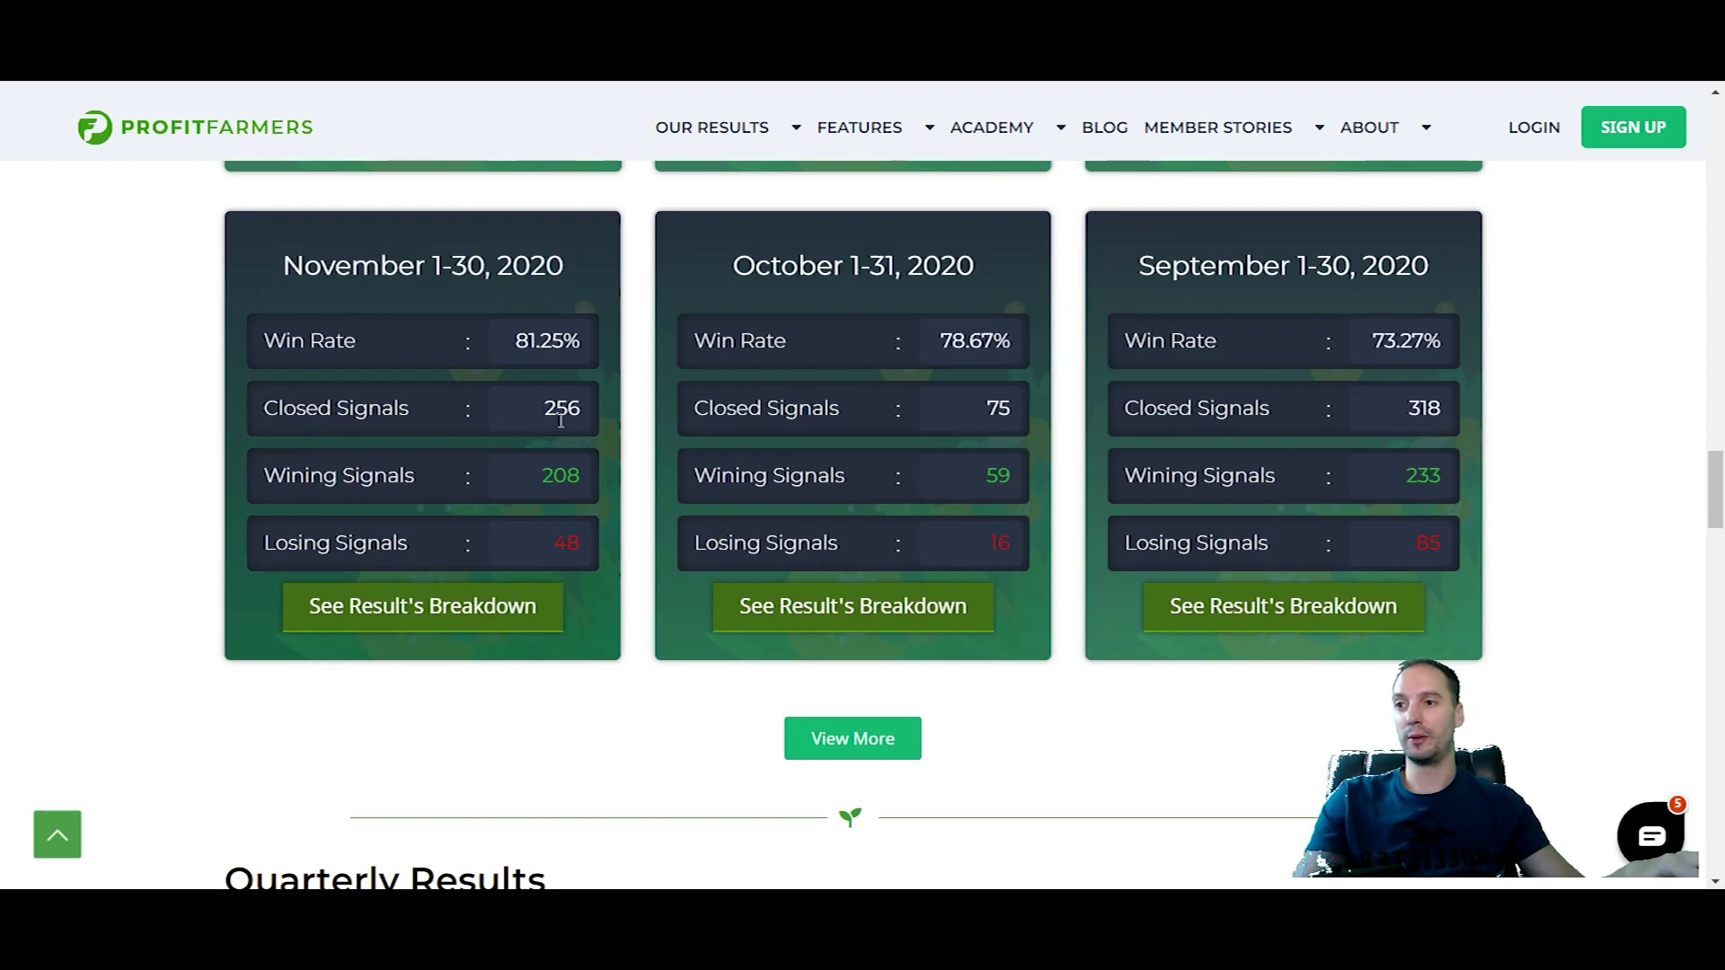
scroll(1056, 391, up, 2)
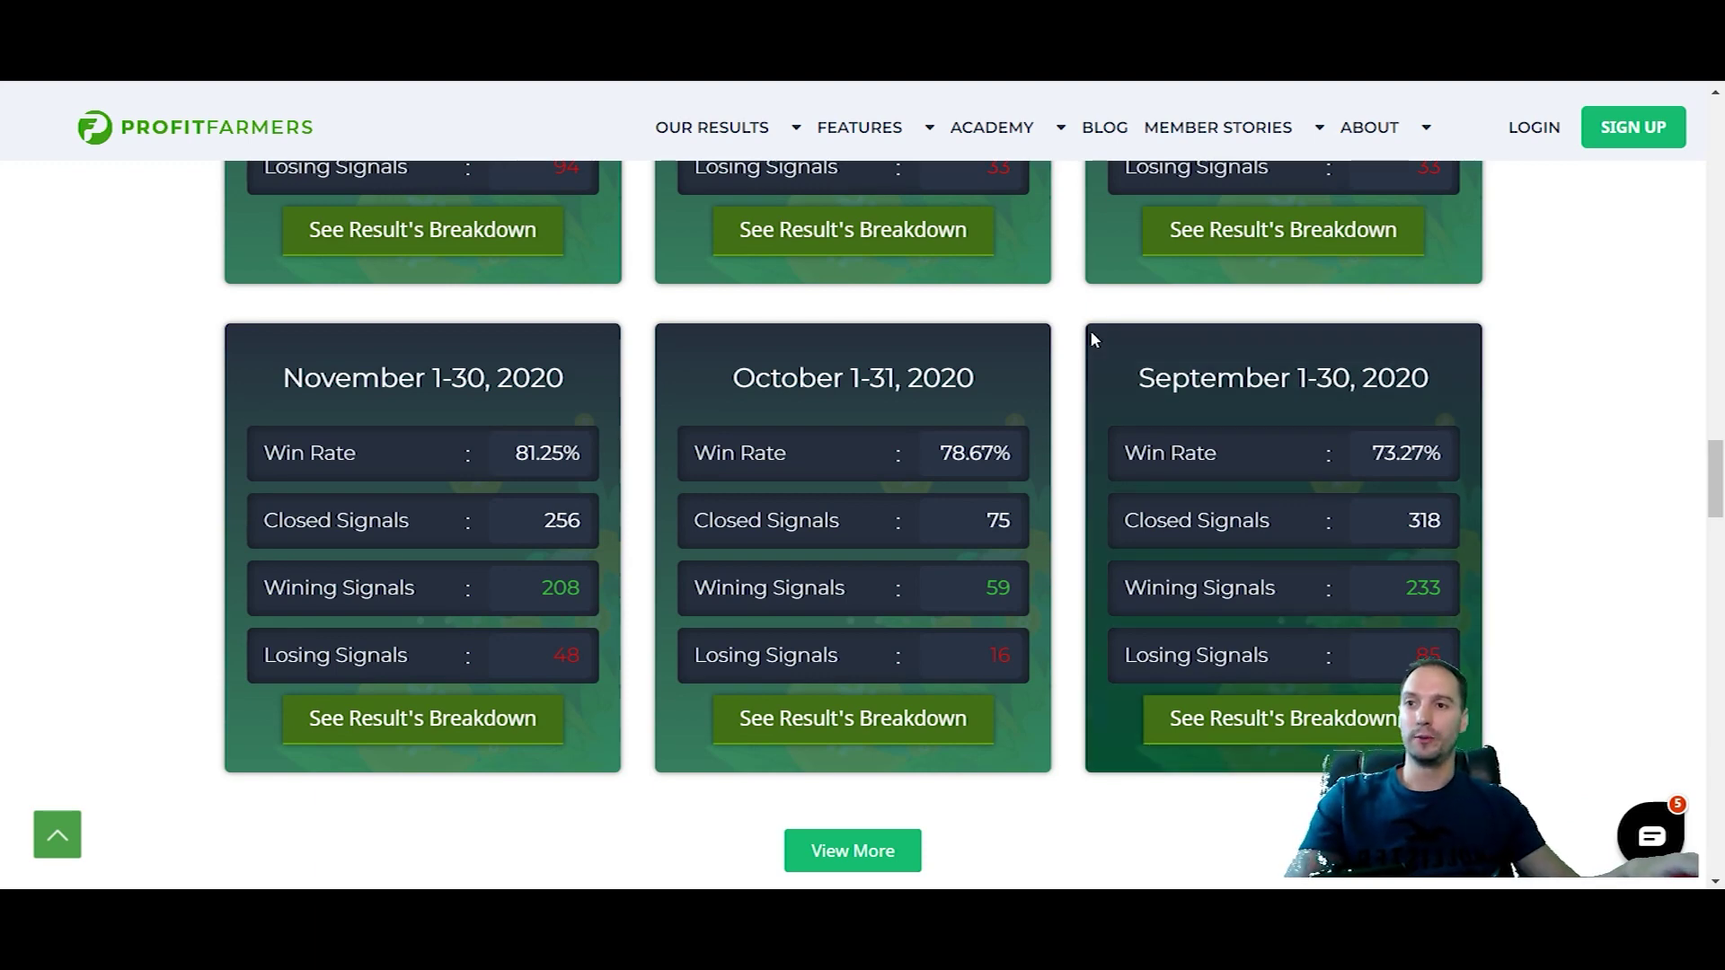
scroll(1091, 332, up, 8)
scroll(1022, 356, up, 8)
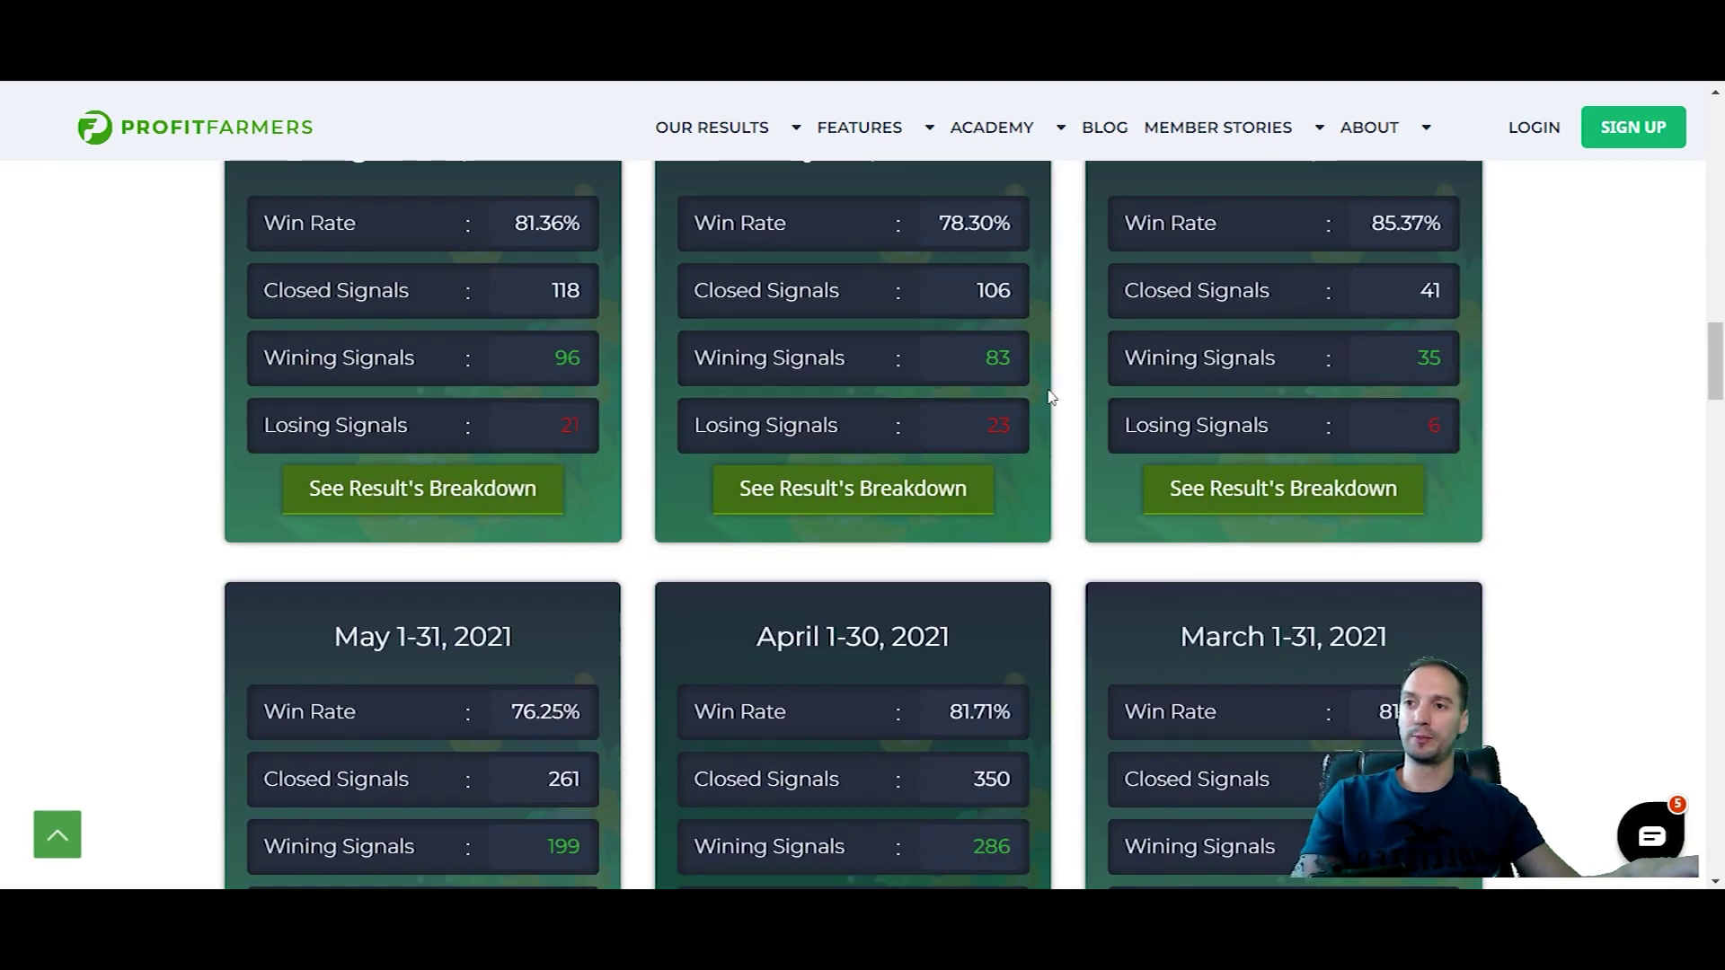
scroll(540, 521, up, 3)
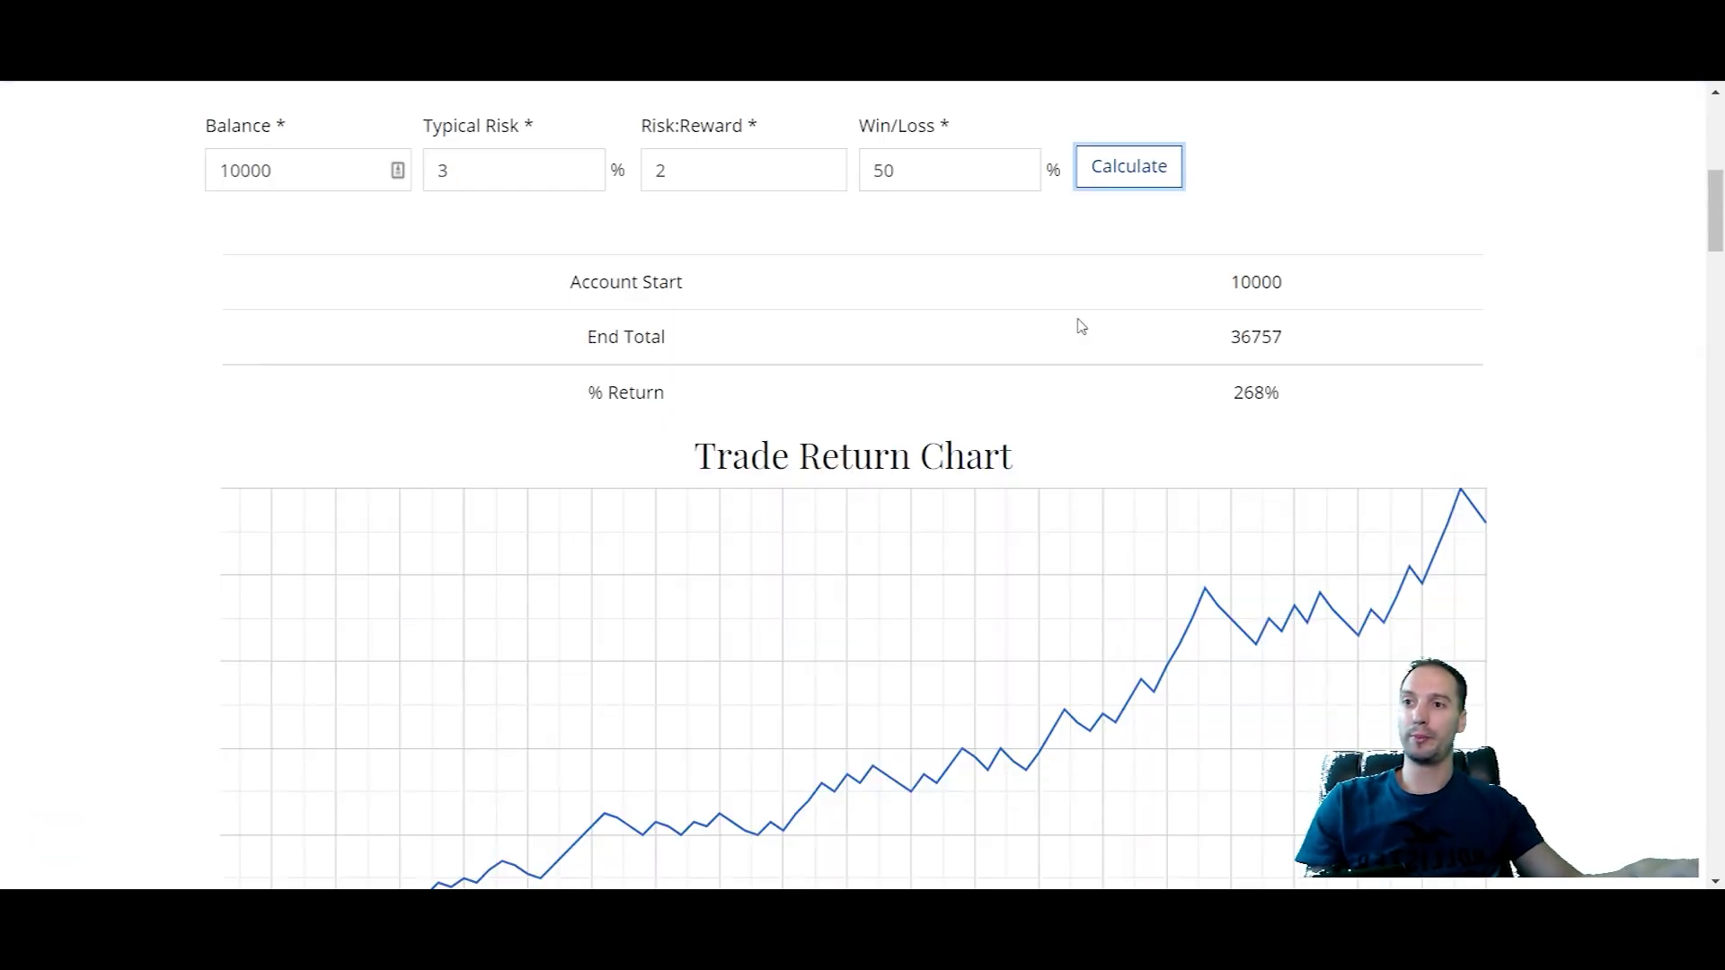
Return to the trade return calculator and review its return summary, chart and trade-by-trade balances.
scroll(1114, 404, up, 5)
scroll(1153, 473, down, 4)
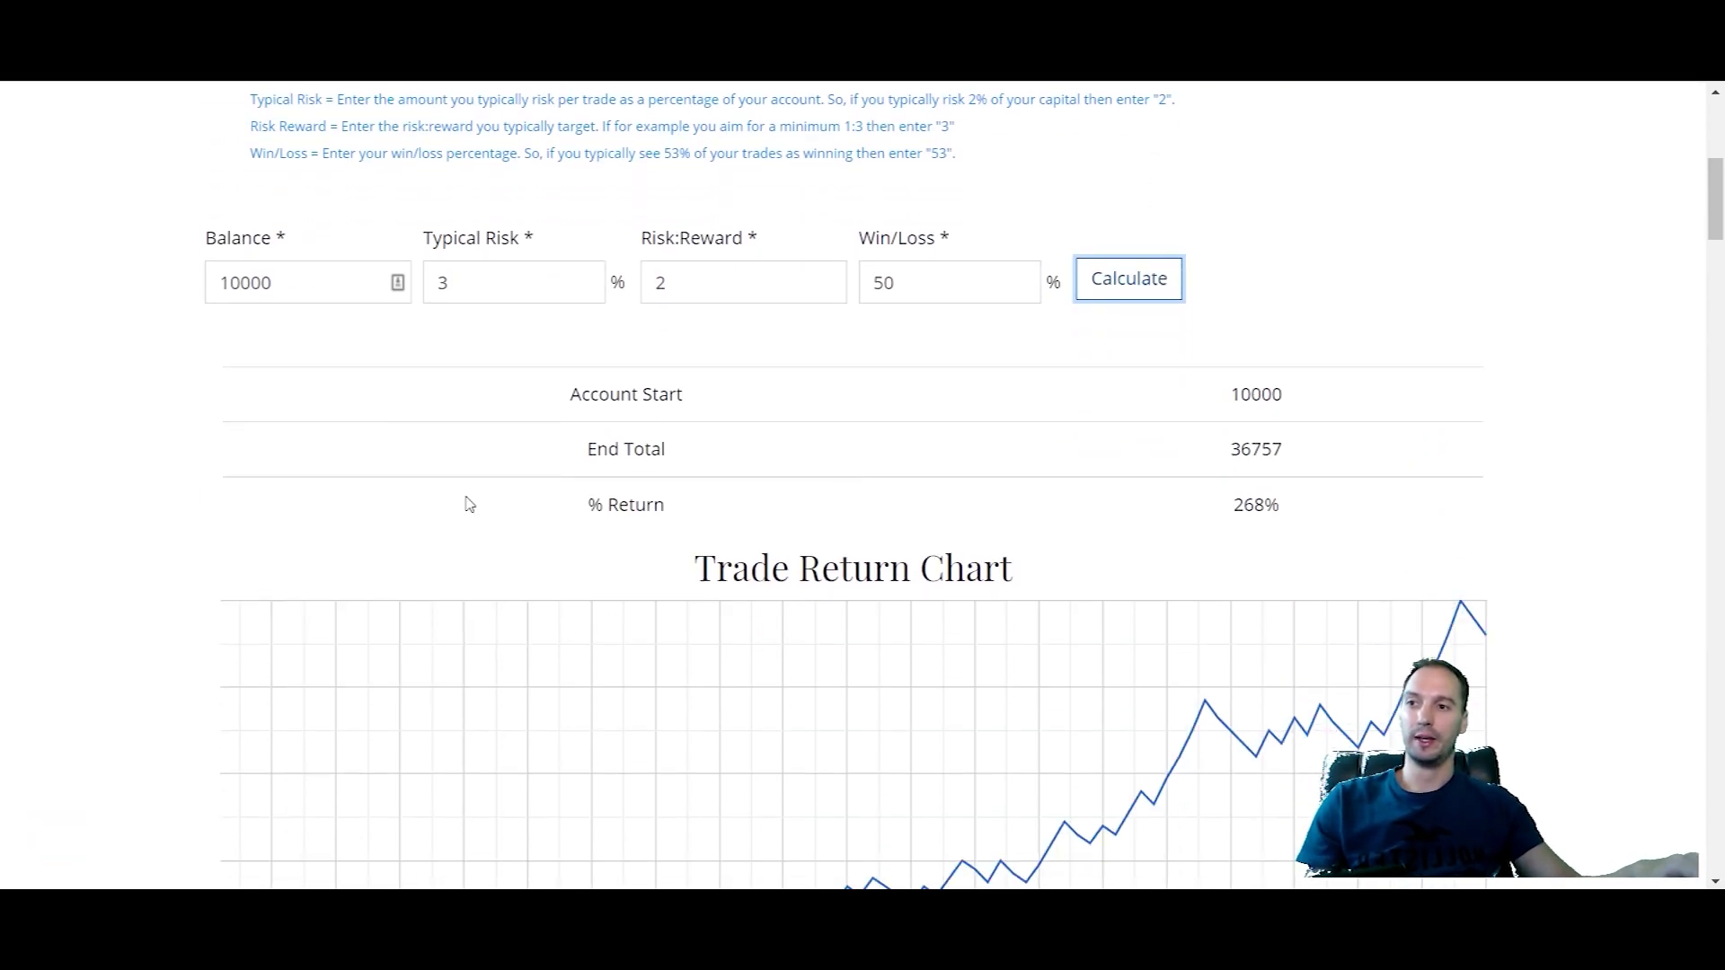
scroll(1063, 352, down, 20)
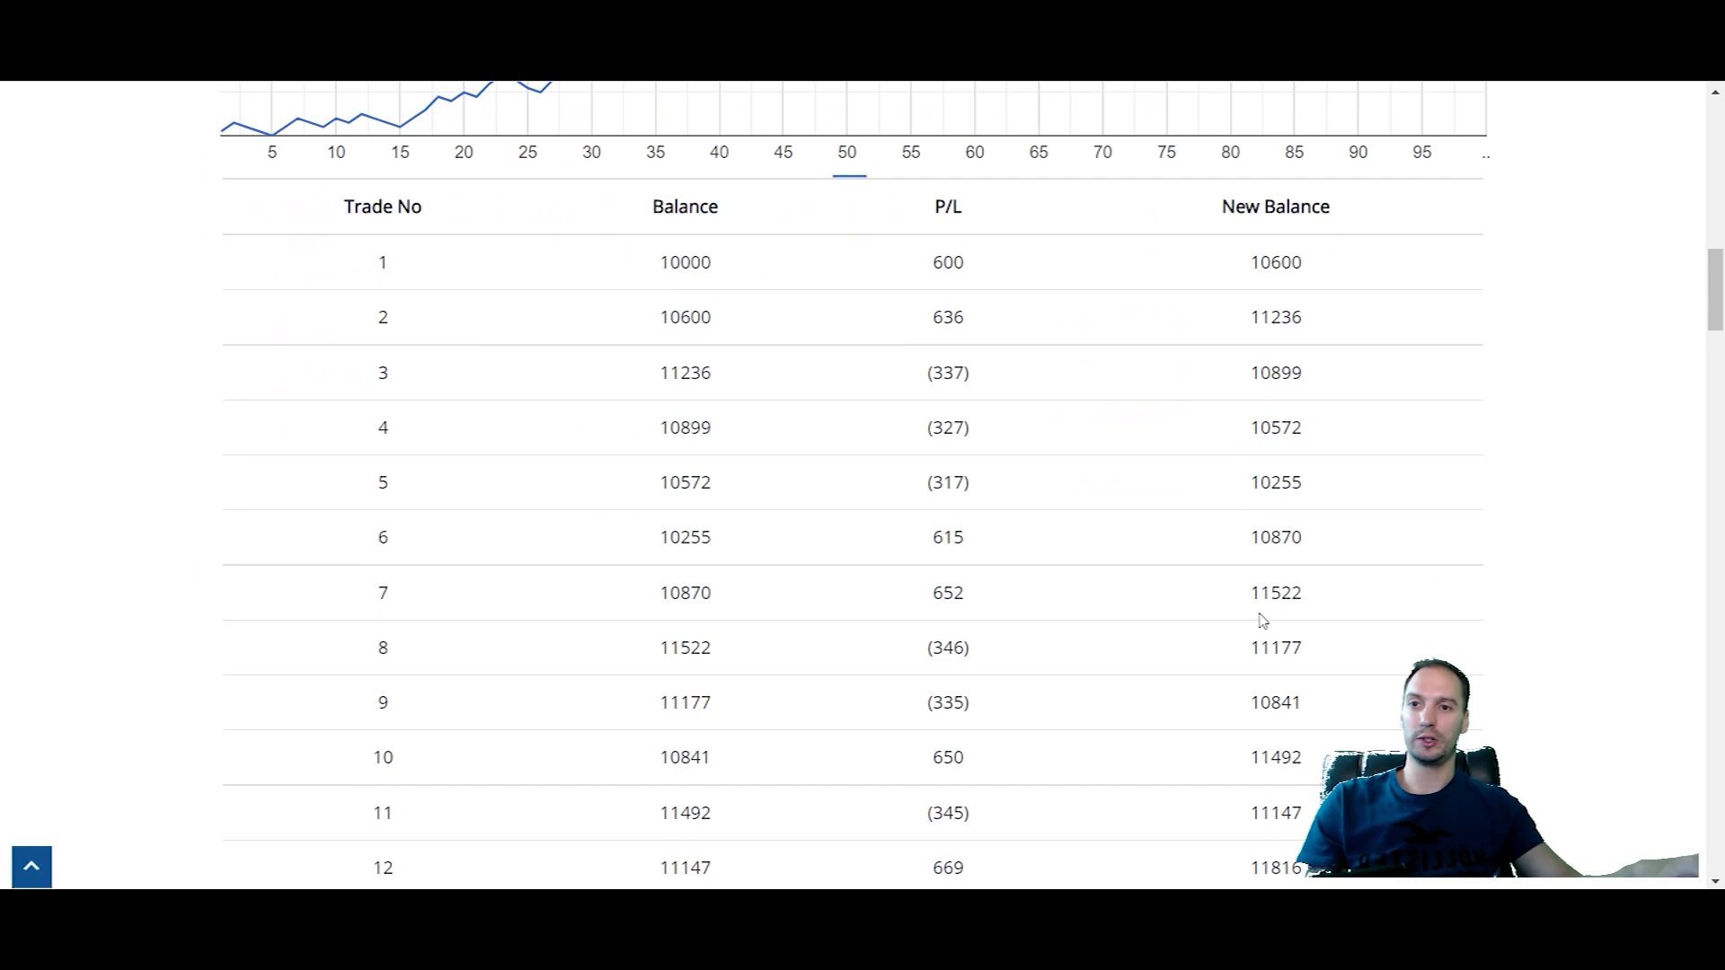
scroll(1078, 401, up, 18)
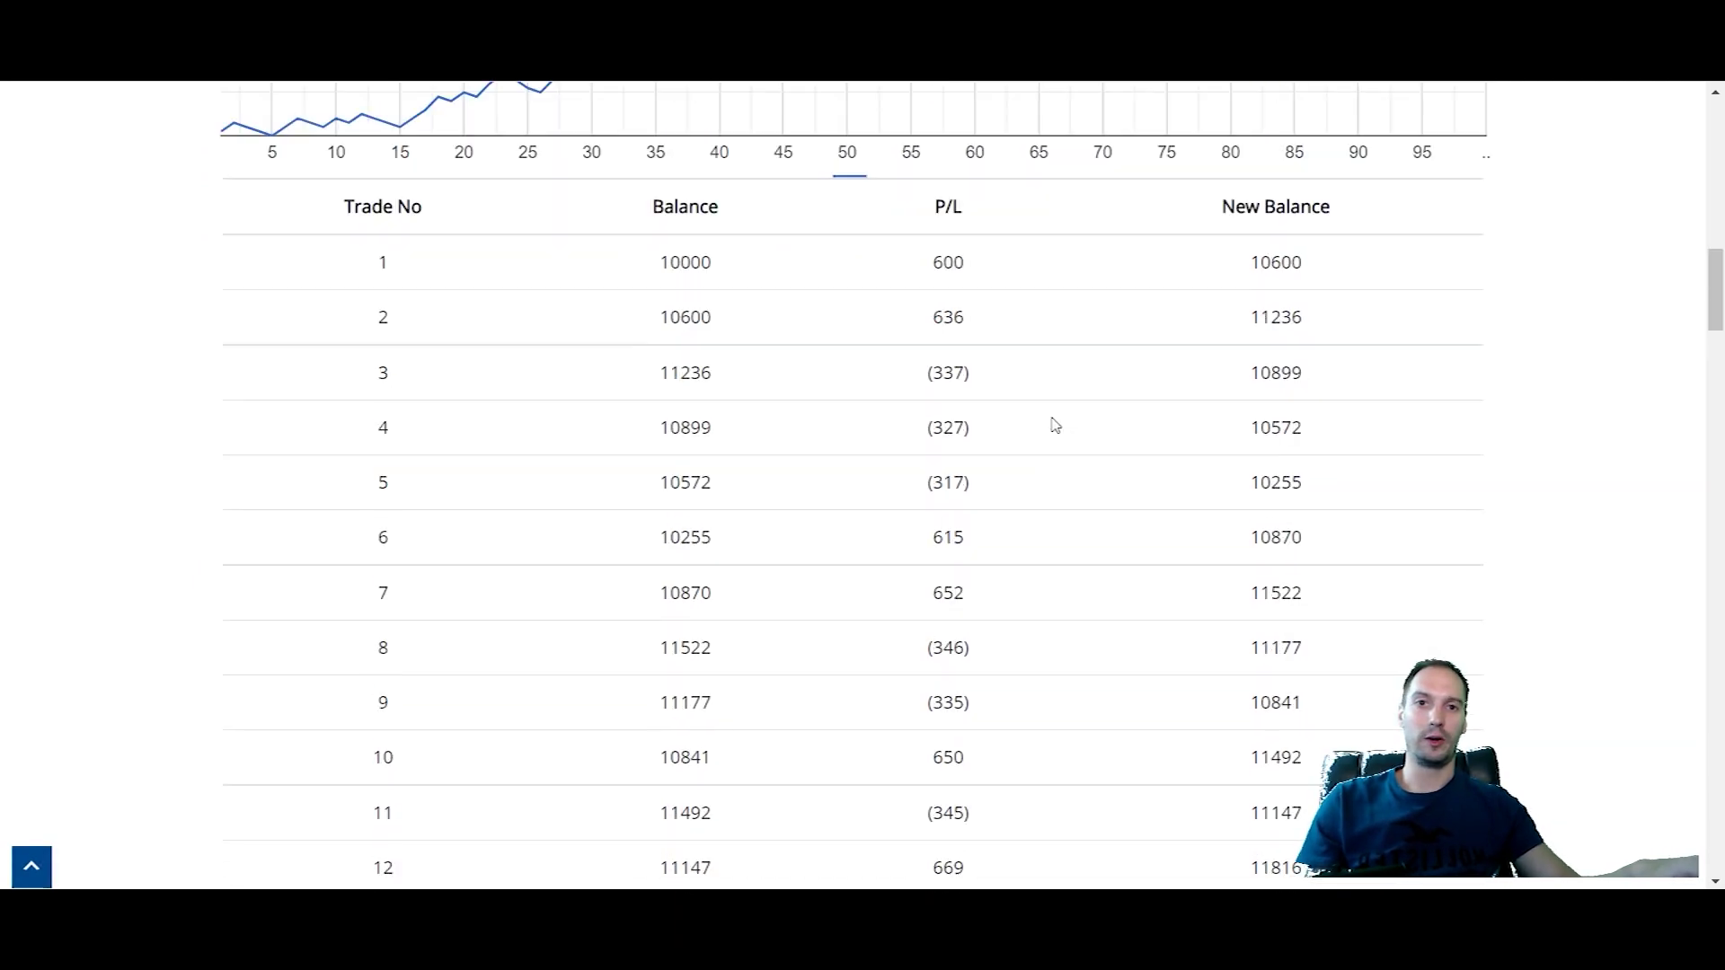
scroll(1111, 349, up, 2)
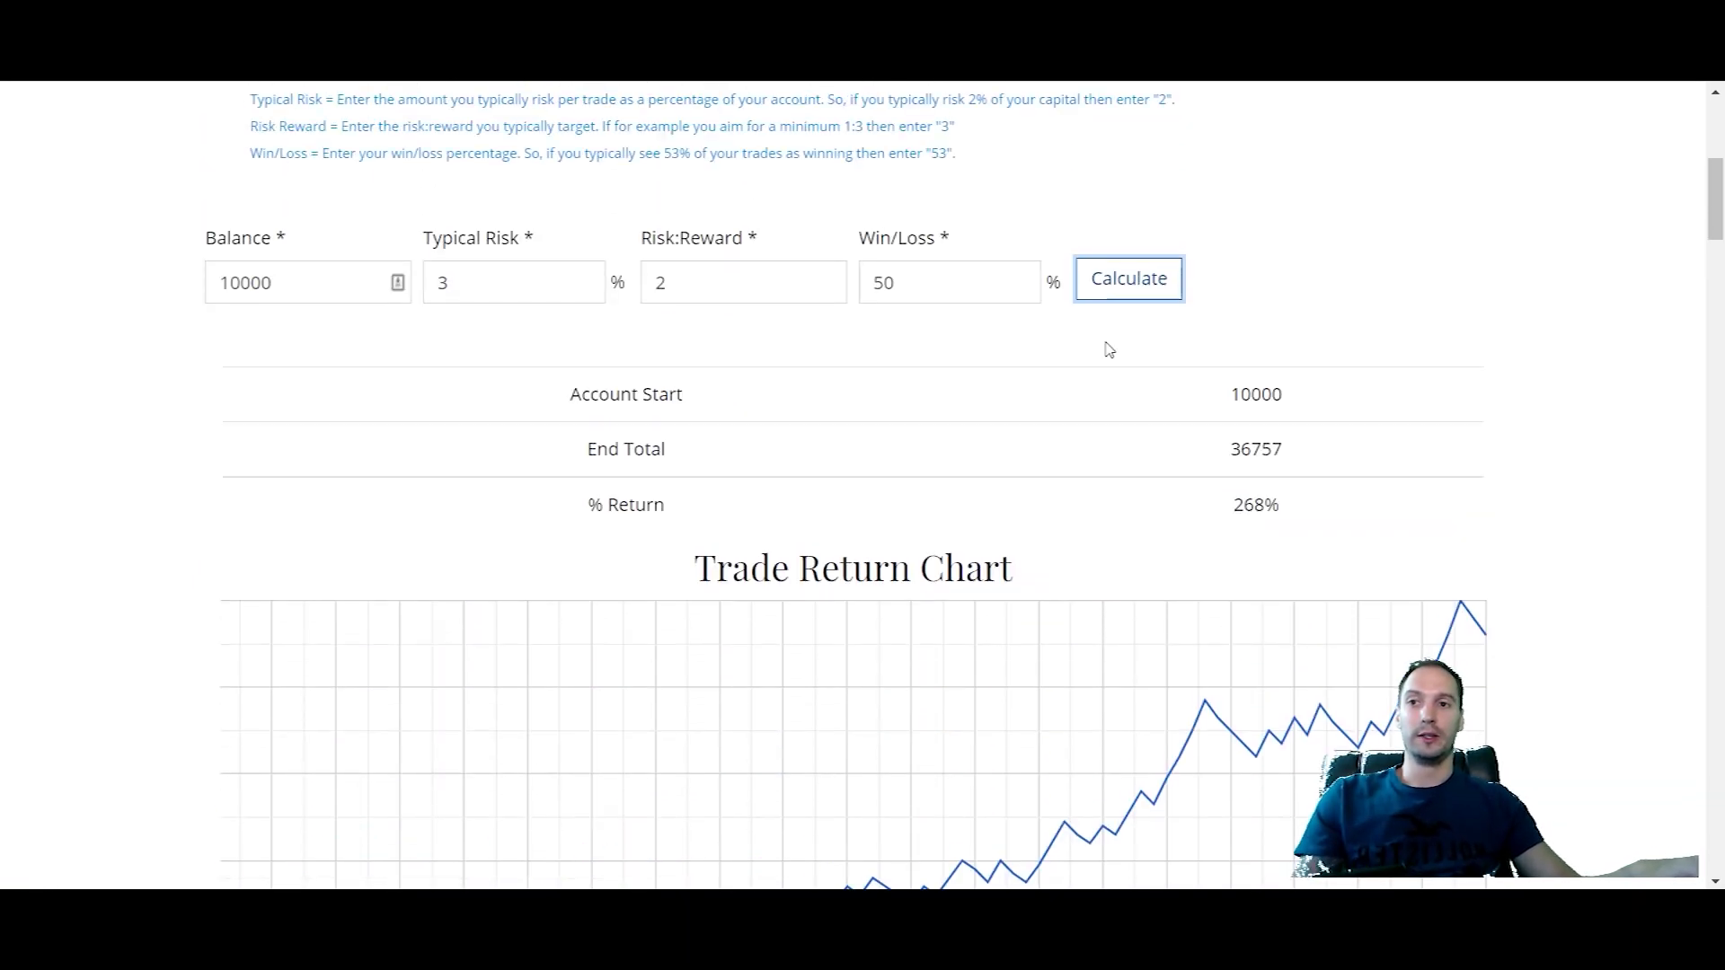